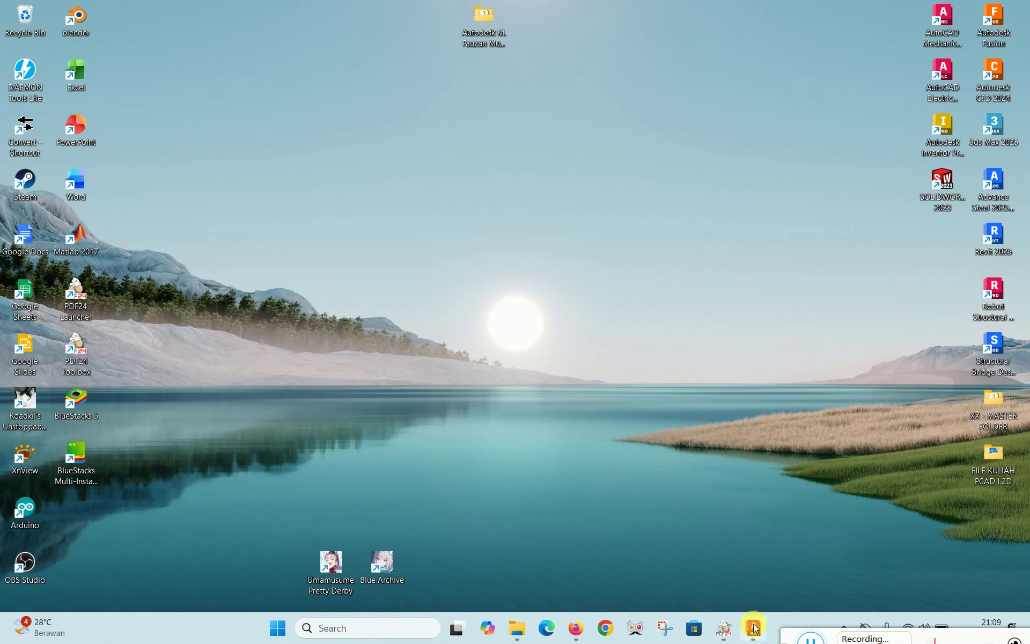
Switch to AutoCAD Mechanical and examine the assembly views in the MACHINIST JACK 2026 drawing
mouse_move(754, 628)
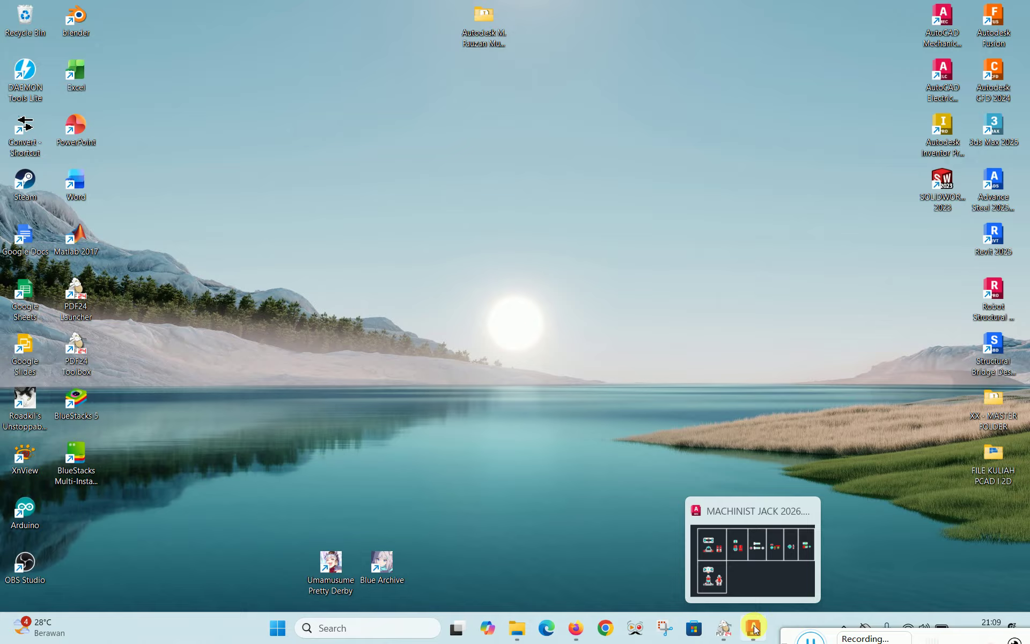
click(754, 628)
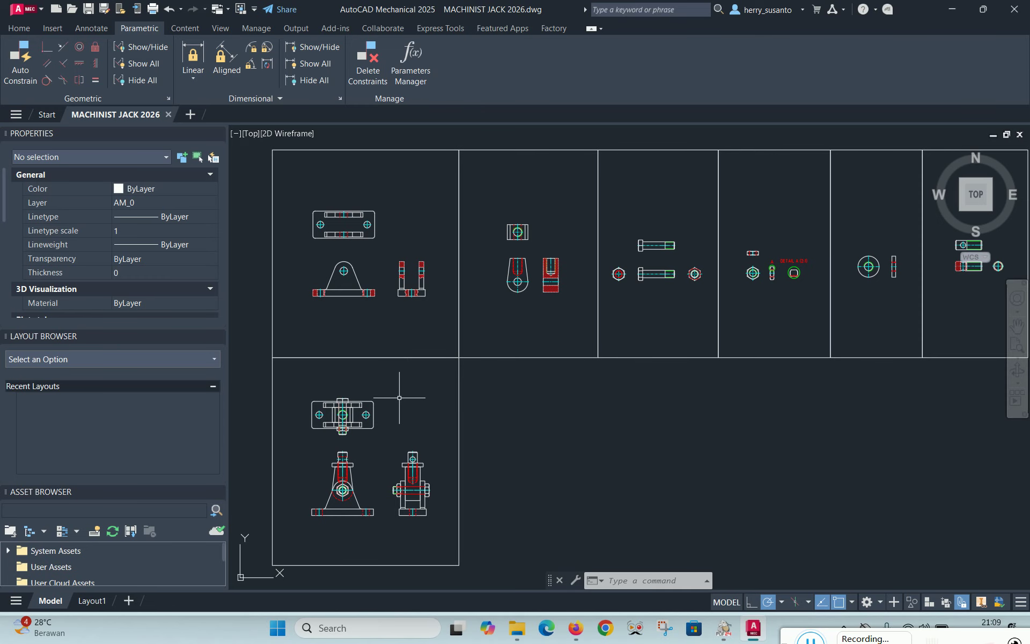
scroll(333, 519, up, 4)
scroll(472, 277, down, 2)
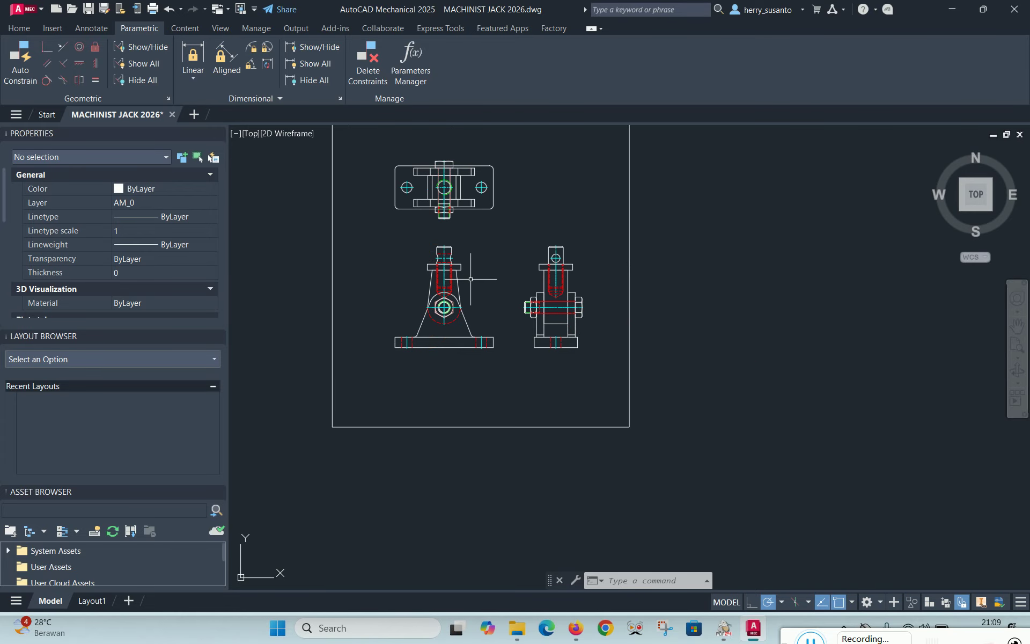
scroll(477, 200, down, 2)
middle_drag(524, 166, 505, 312)
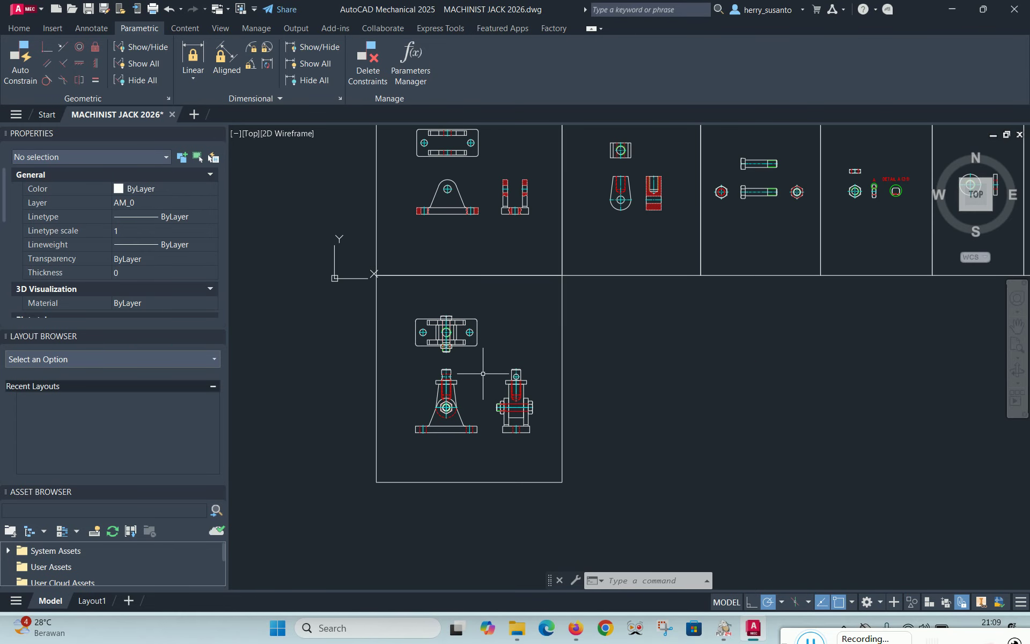
scroll(479, 389, up, 2)
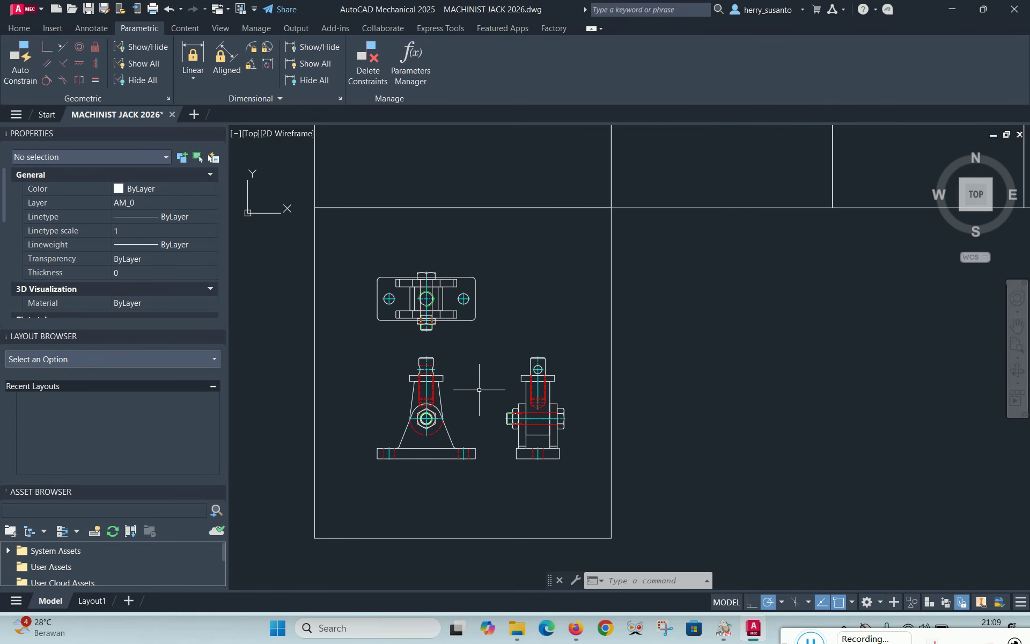
Switch to PDF24 Reader, review the machinist jack assembly sheet with its parts list, and fit the whole page in view
click(728, 636)
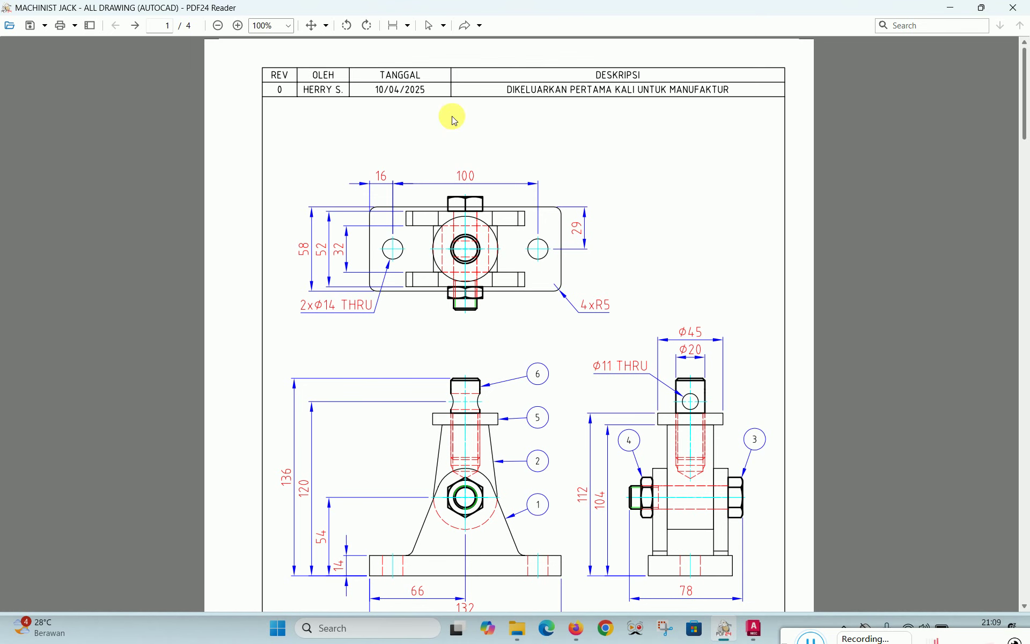
scroll(494, 256, down, 2)
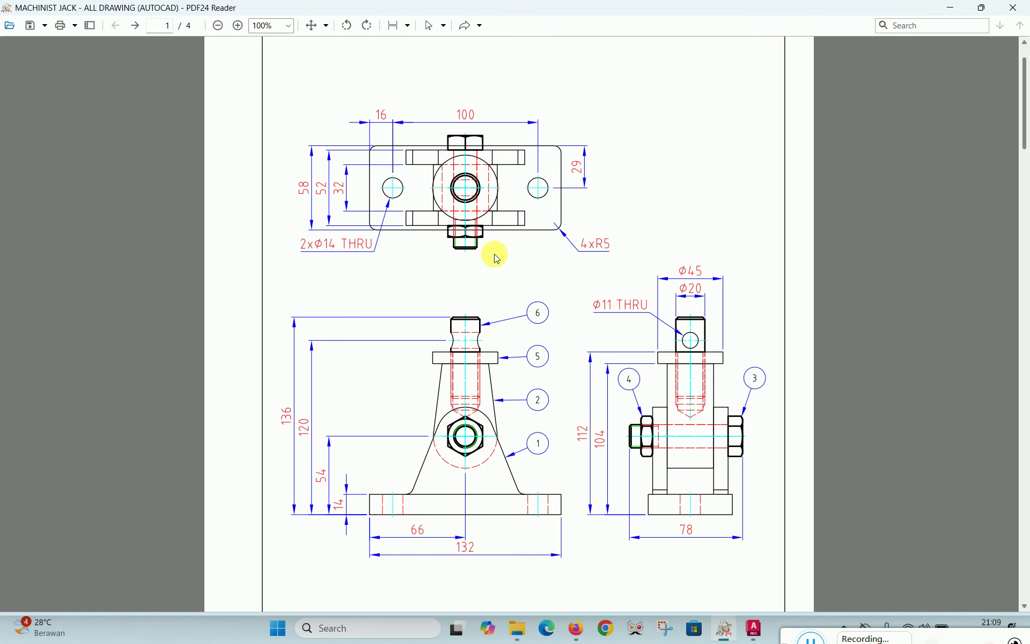
scroll(497, 258, down, 3)
scroll(497, 258, up, 5)
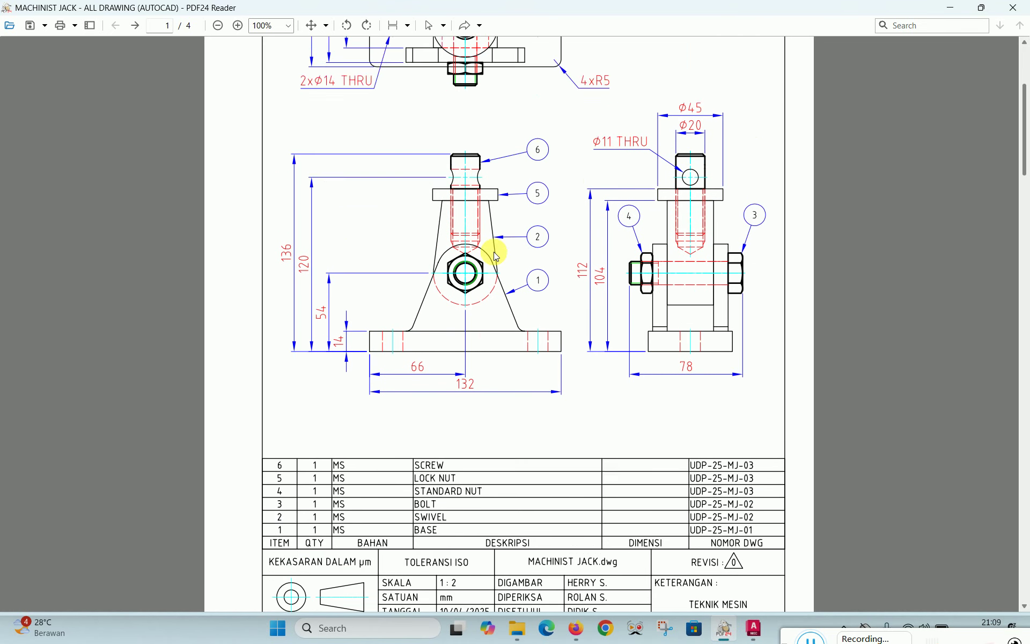
scroll(497, 257, up, 1)
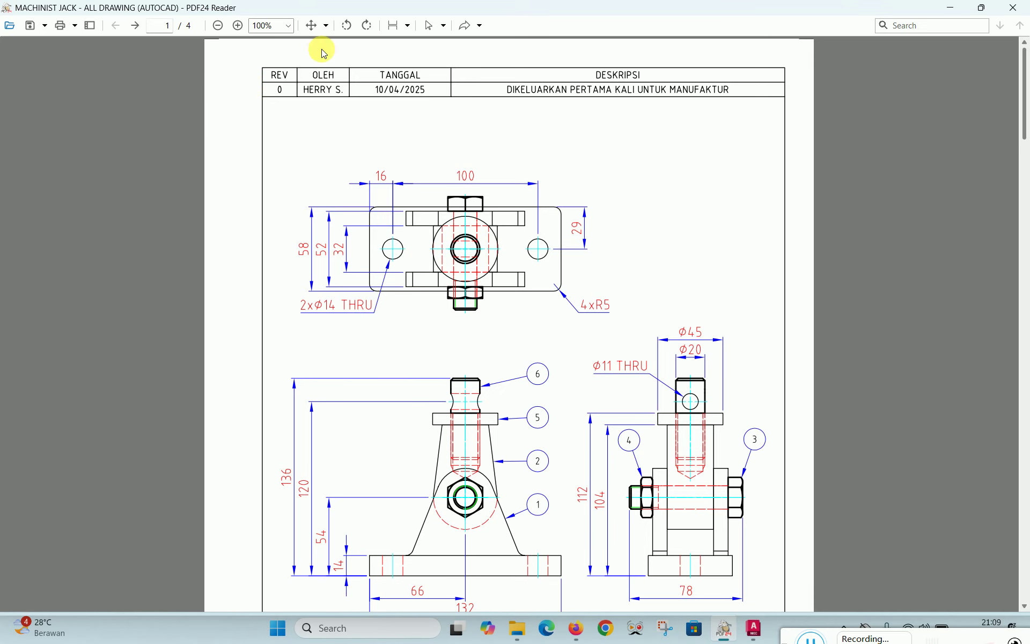
click(312, 25)
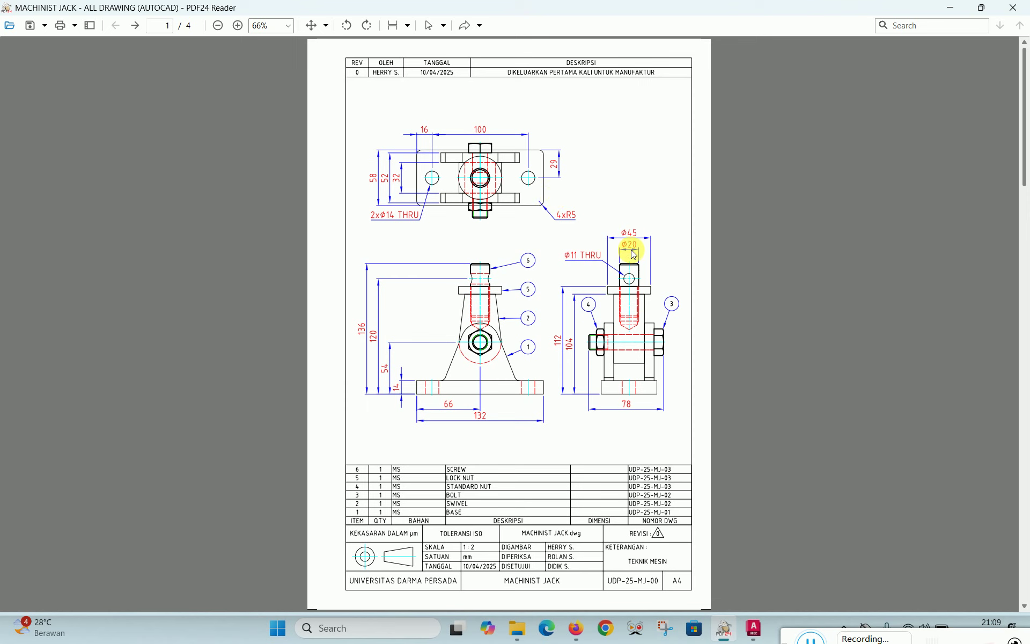
Look through all four pages of the machinist jack PDF and return to the assembly sheet
scroll(633, 270, down, 1)
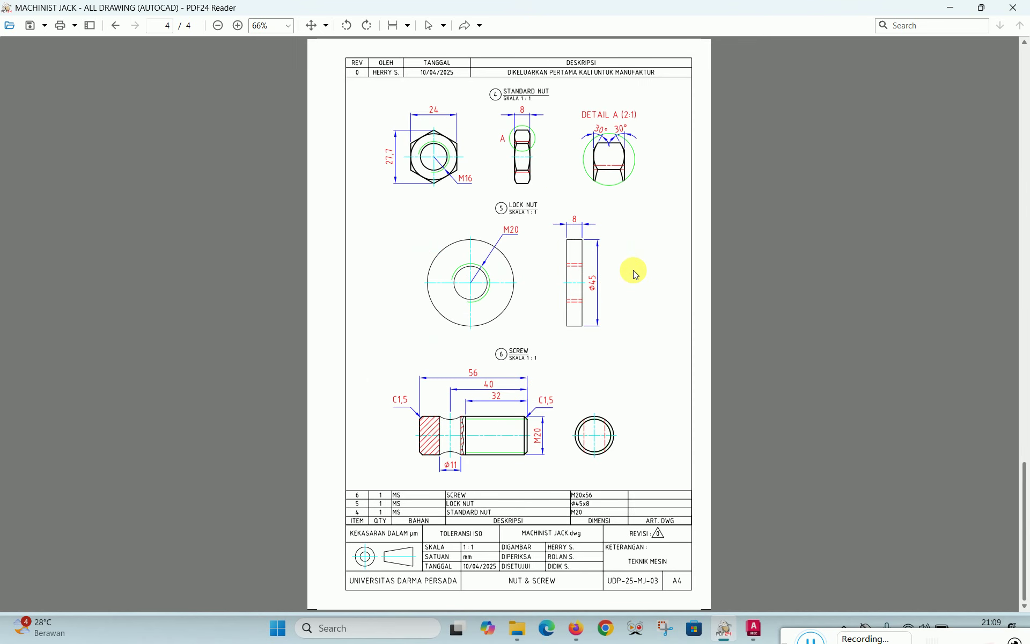
key(Home)
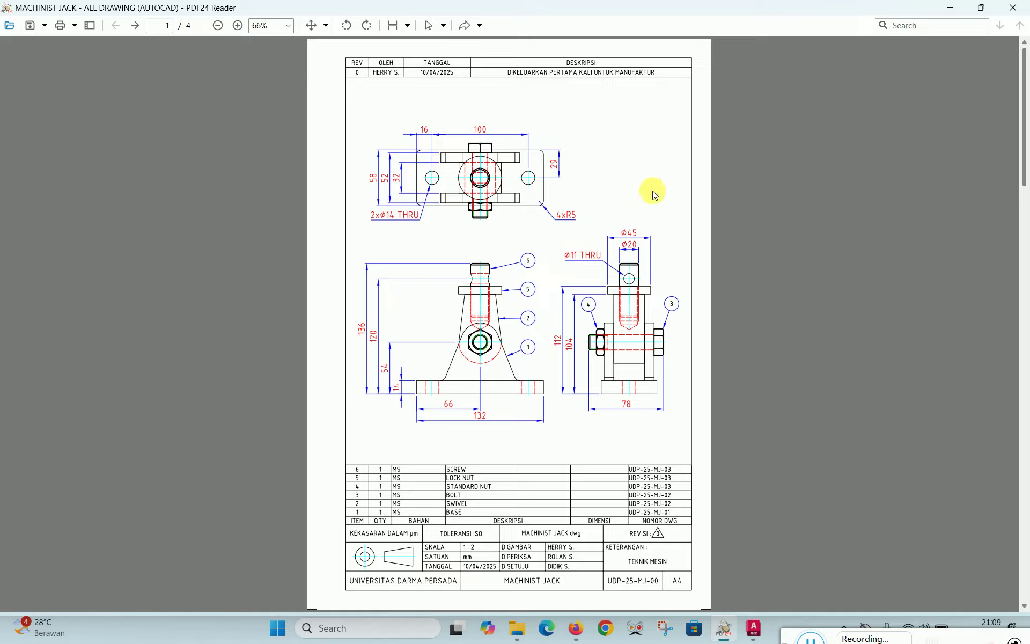
key(End)
key(Home)
scroll(629, 160, down, 3)
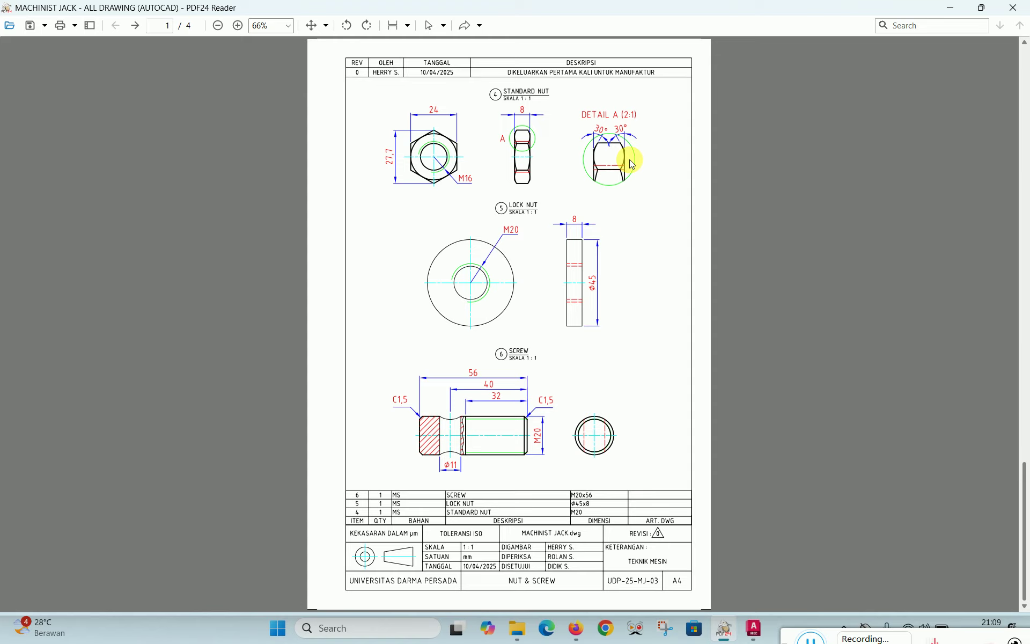
scroll(629, 159, up, 2)
scroll(545, 282, down, 2)
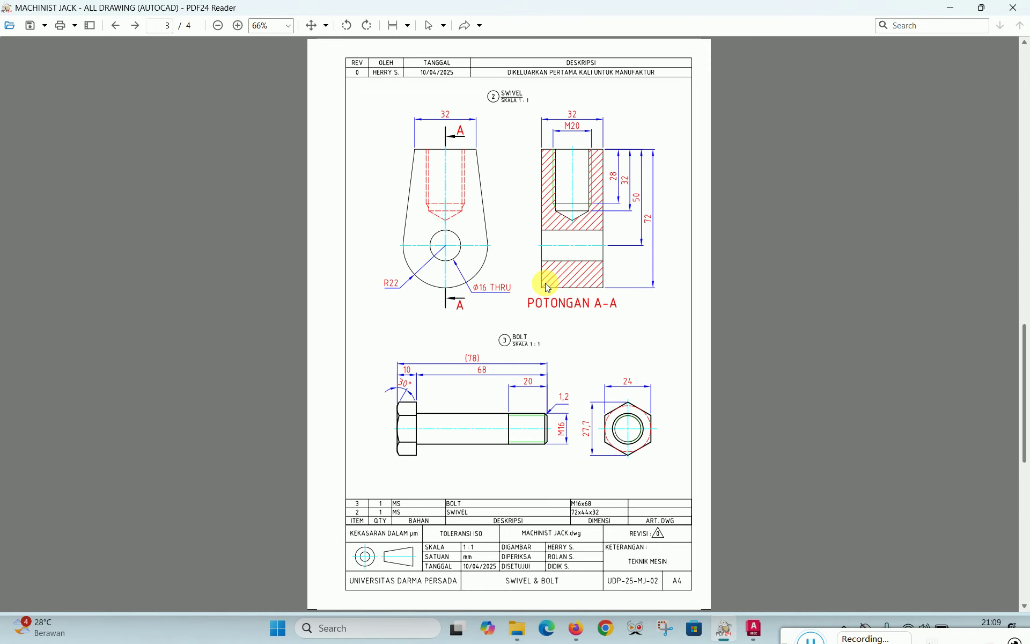
scroll(545, 282, up, 1)
scroll(545, 282, up, 2)
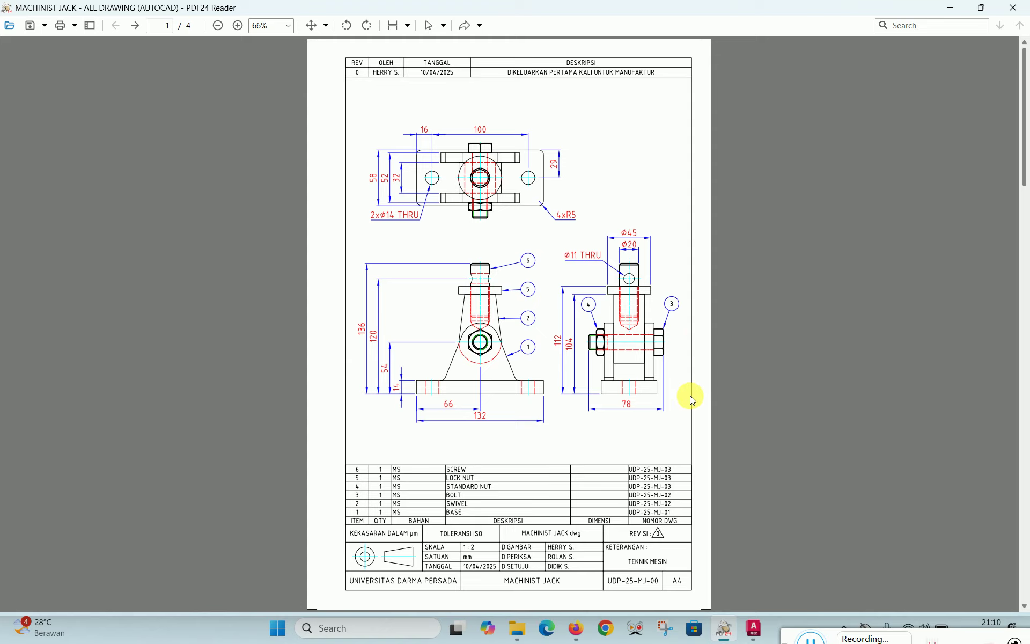
Examine the detail sheets for the base, swivel and bolt, and nut and screw, ending on the assembly sheet
scroll(689, 394, down, 2)
scroll(691, 394, up, 1)
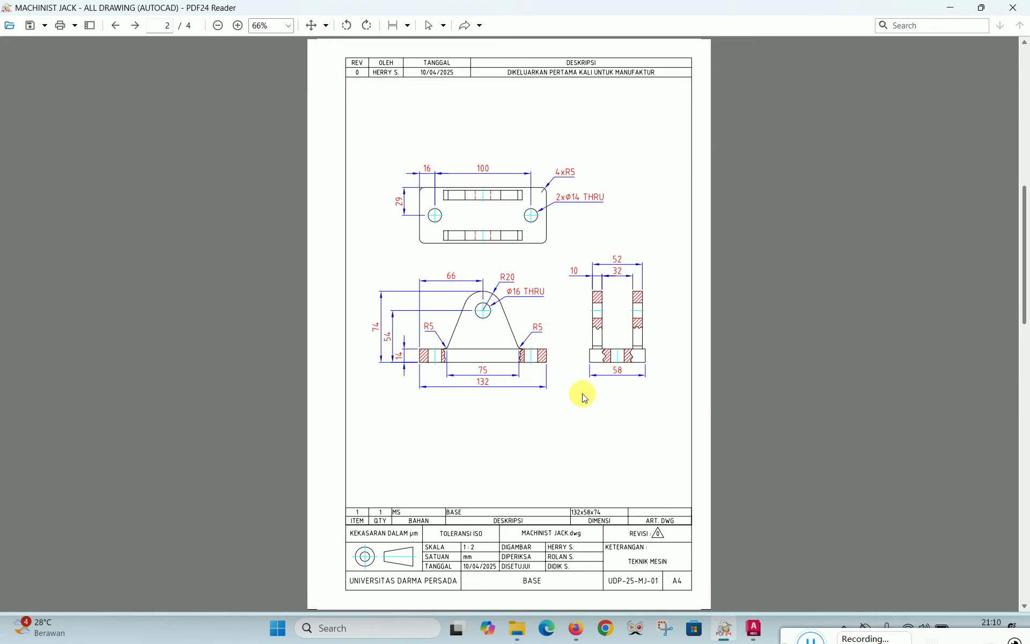
scroll(654, 466, down, 1)
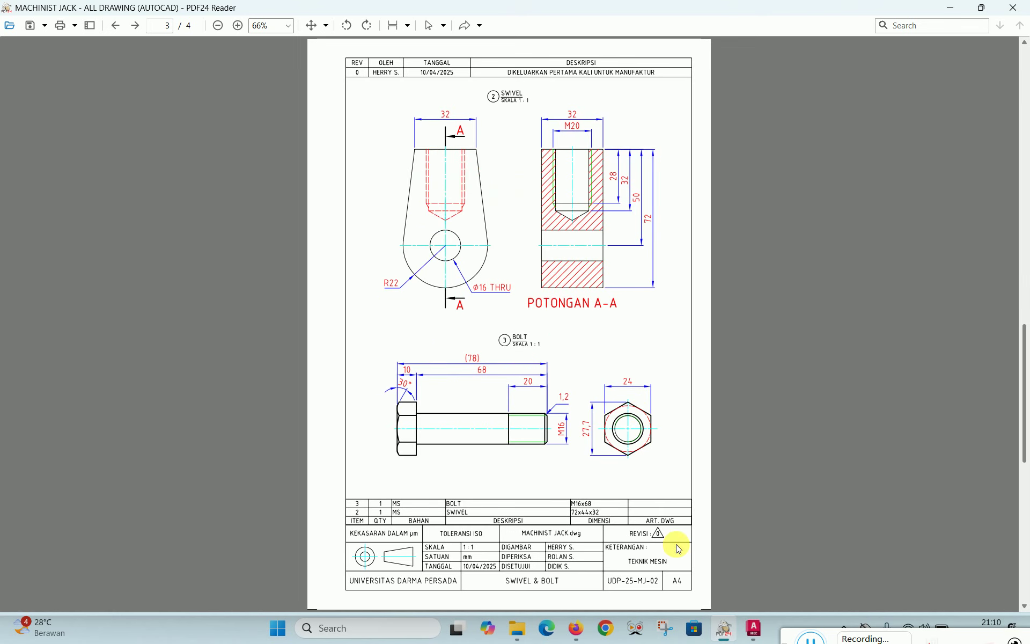
scroll(624, 395, down, 1)
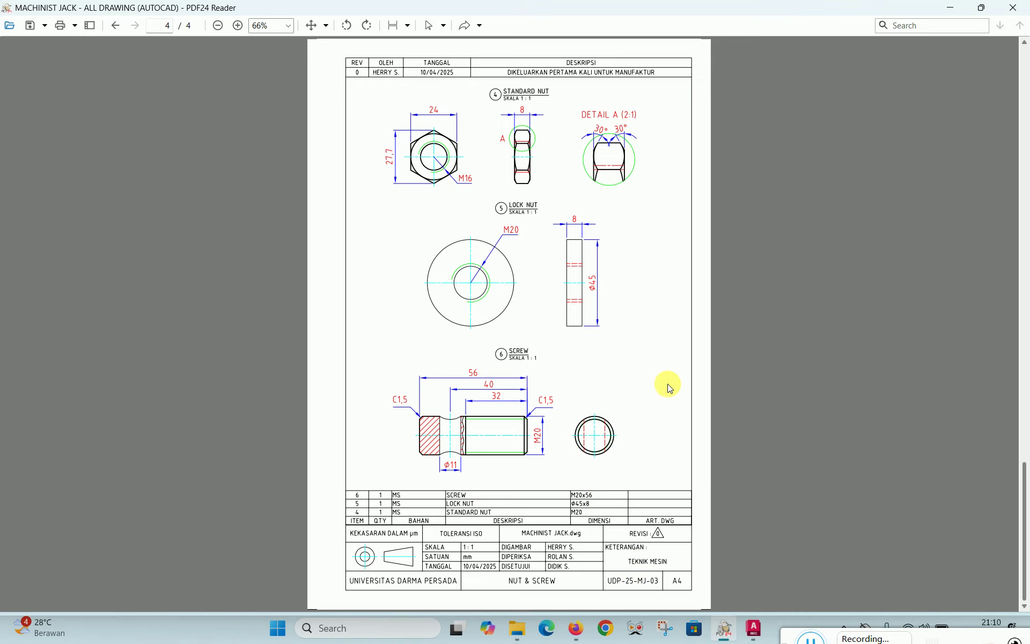
key(Home)
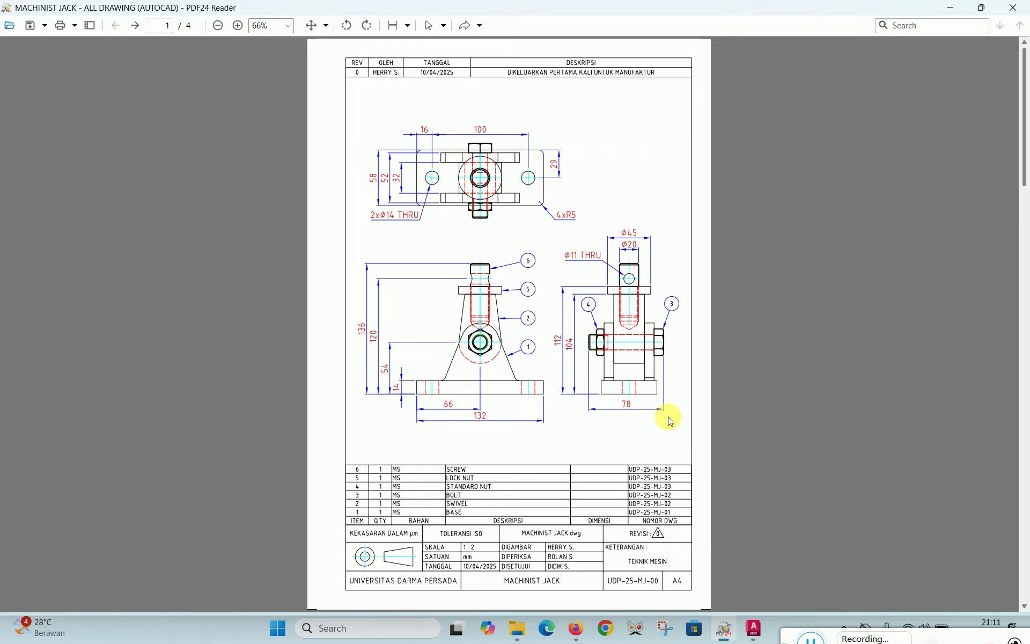
Switch back to AutoCAD Mechanical and examine the assembly's front and side views
click(755, 634)
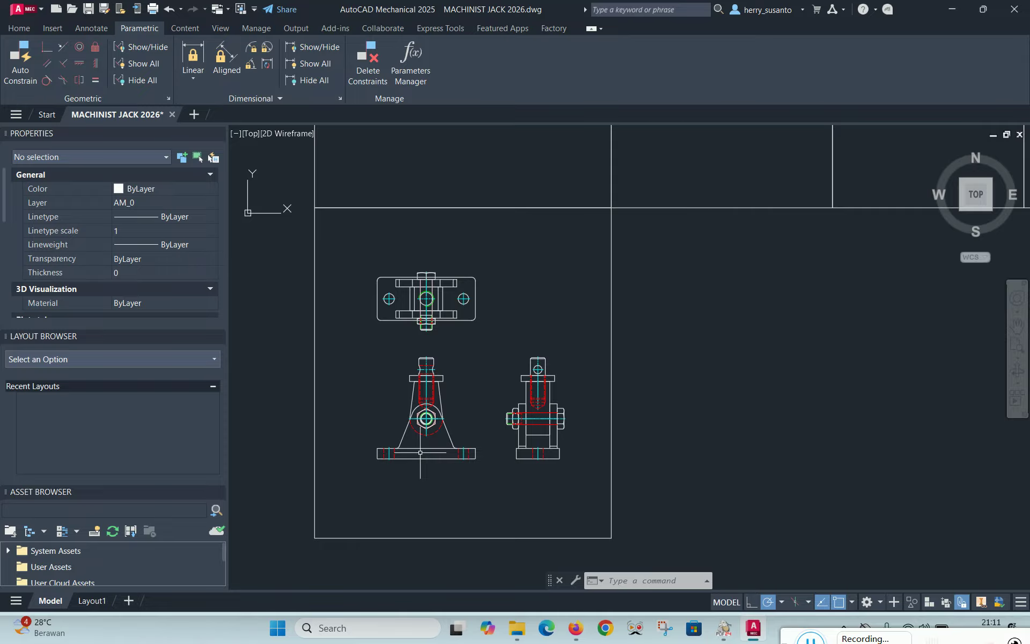
scroll(425, 464, up, 2)
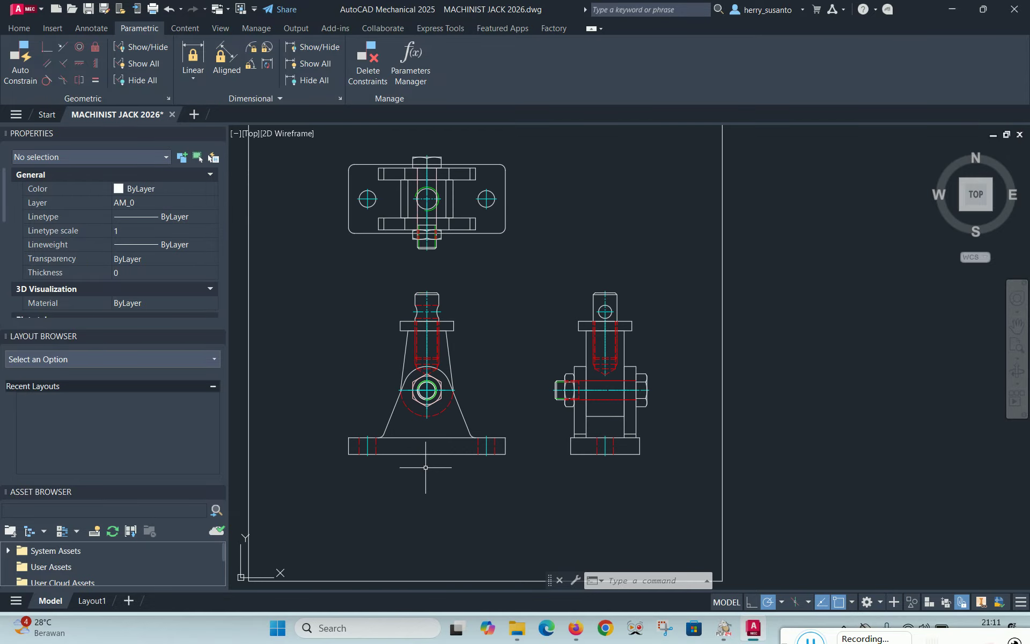
scroll(425, 467, up, 2)
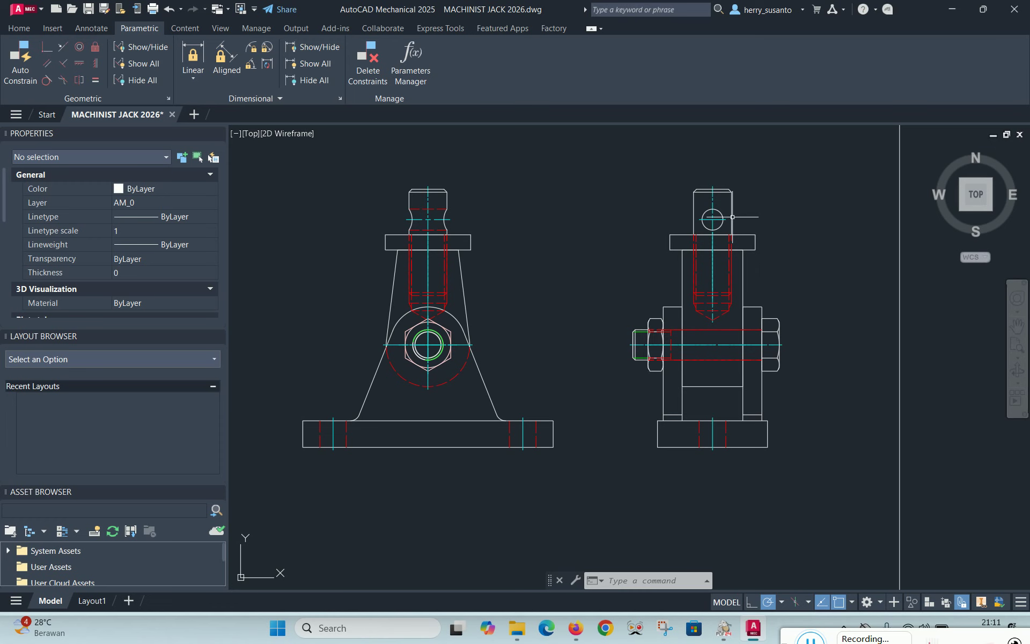
scroll(665, 333, down, 5)
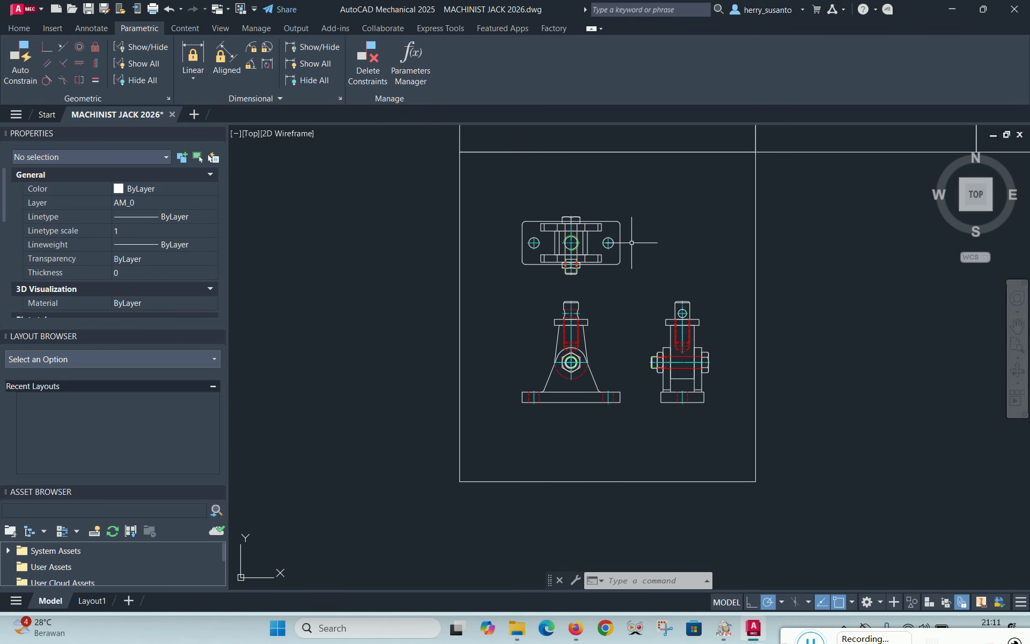
Examine the bolt, nut and hidden lines up close in the assembly's top view
scroll(577, 185, up, 3)
scroll(547, 190, up, 2)
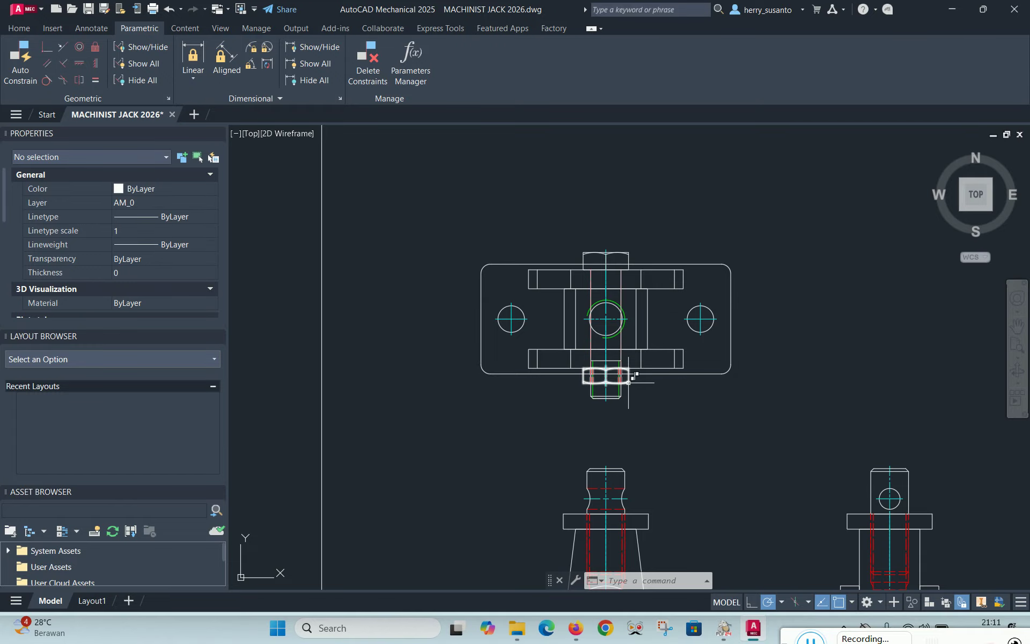
scroll(628, 382, up, 8)
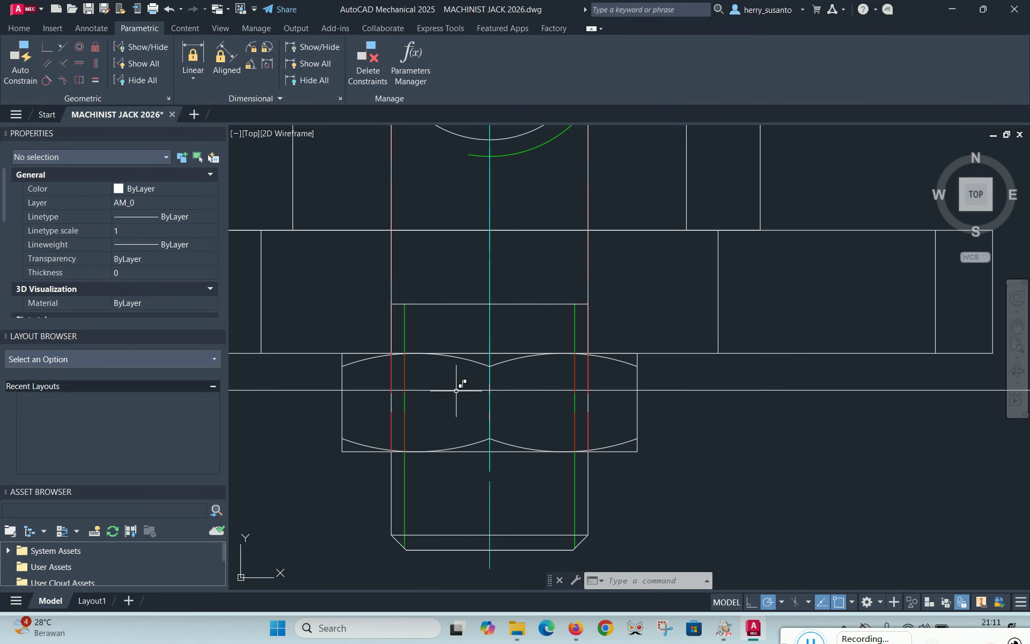
scroll(448, 391, down, 6)
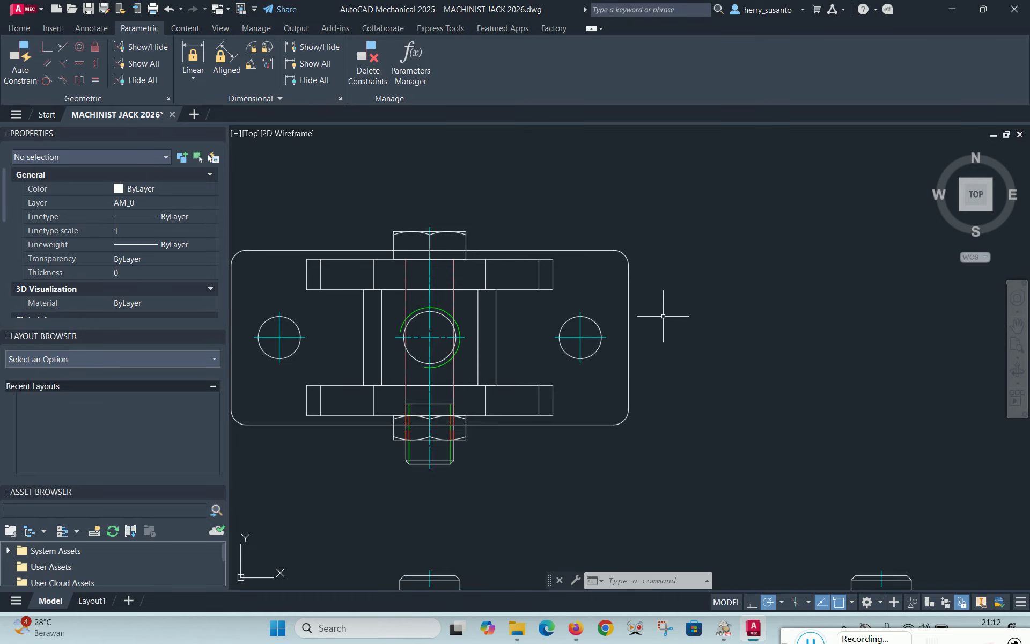
scroll(397, 418, up, 5)
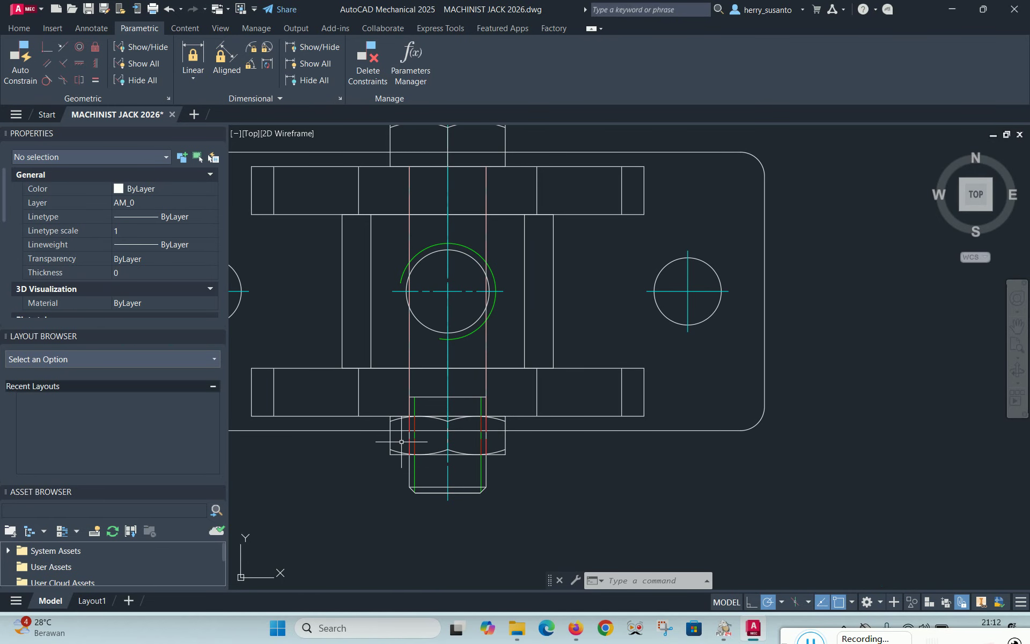
scroll(543, 395, down, 2)
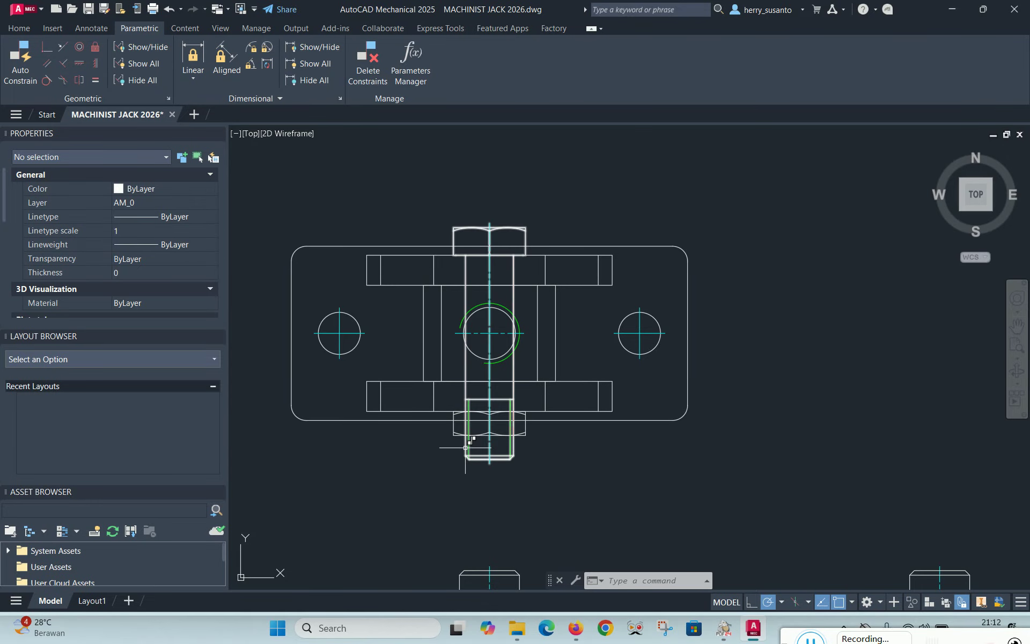
middle_drag(491, 289, 544, 315)
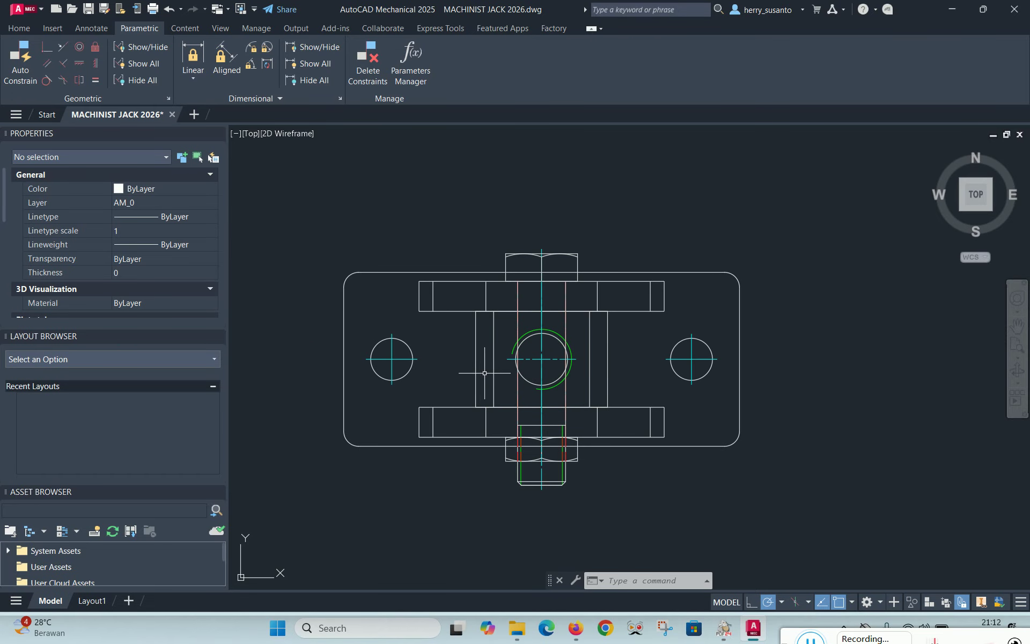
scroll(485, 372, up, 2)
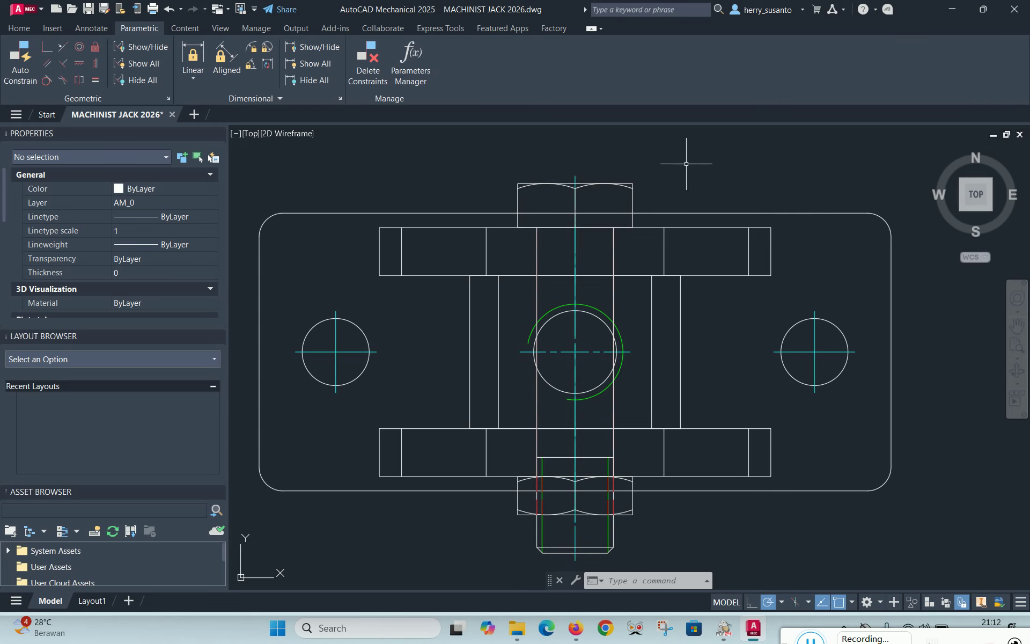
mouse_move(726, 339)
middle_down()
mouse_move(755, 301)
mouse_move(747, 306)
middle_up()
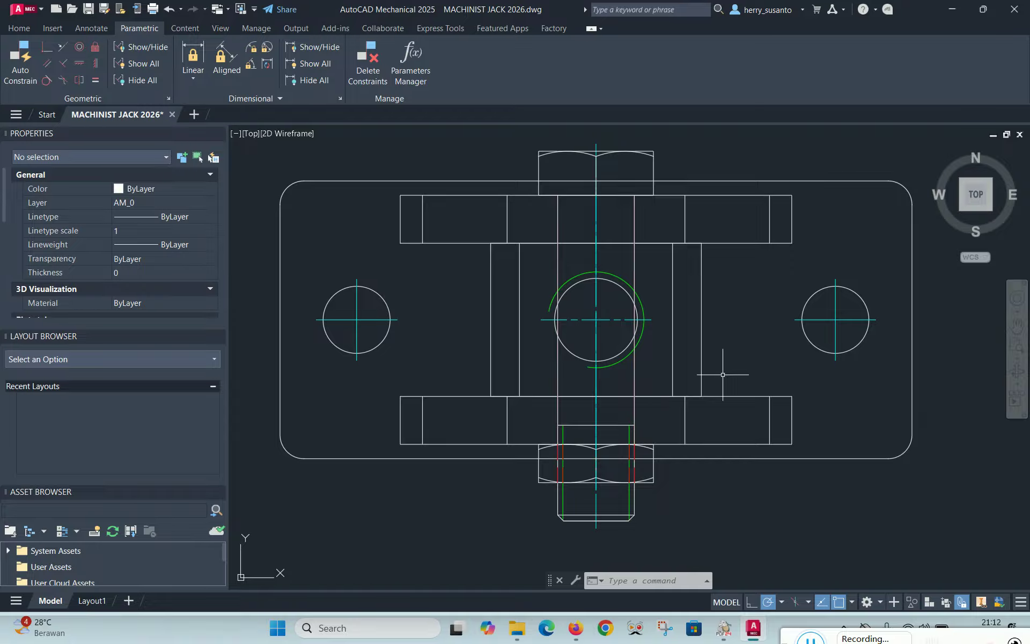
Open the BOLT ATAS block in the top view for in-place editing with all nested objects, with the general drawing and layer tools ready
double_click(654, 163)
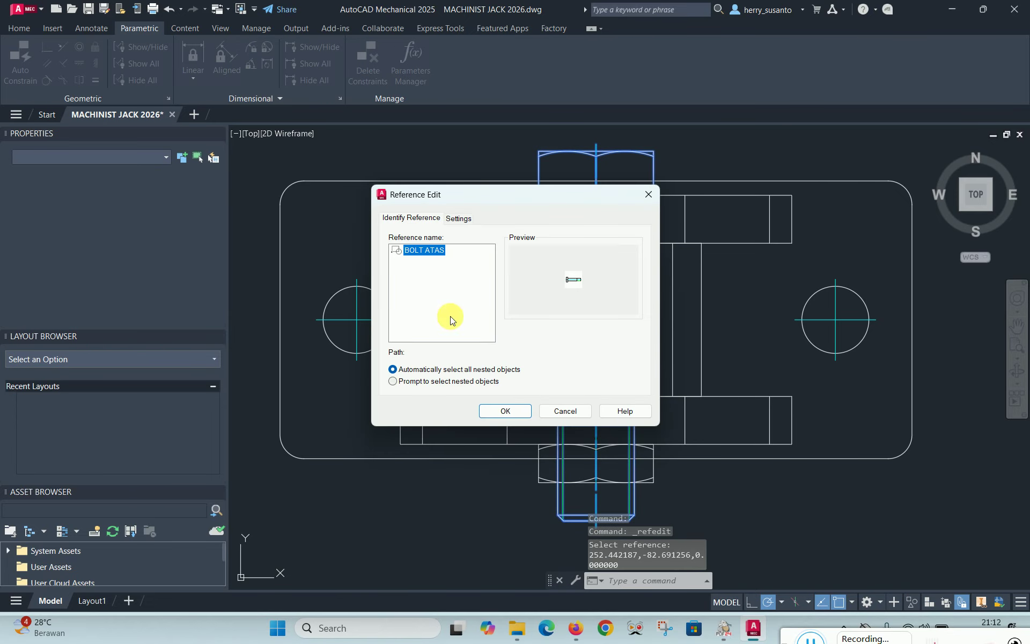
click(504, 412)
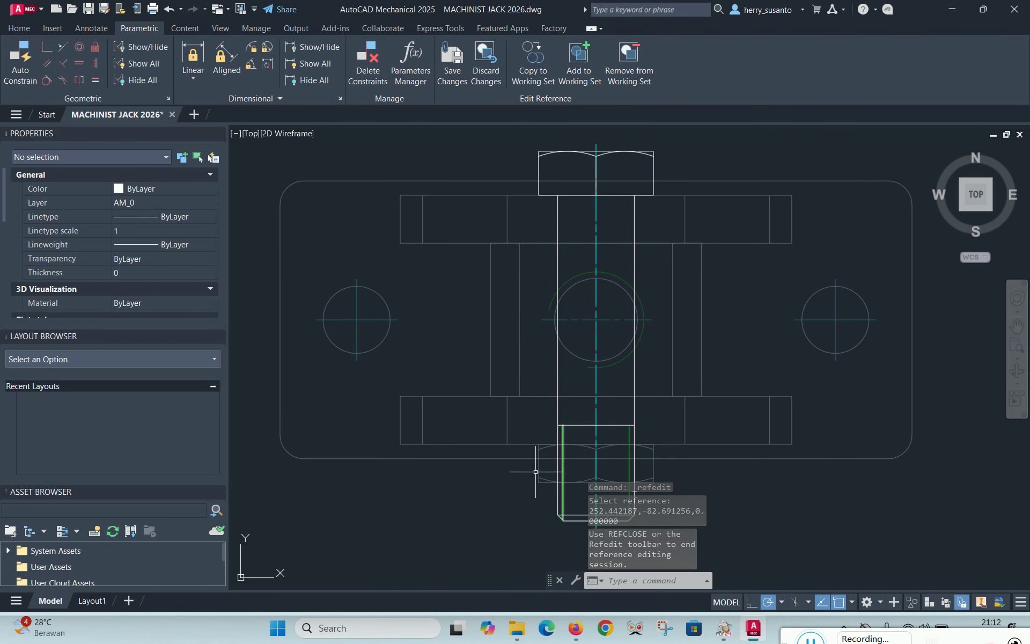
scroll(424, 236, down, 2)
scroll(574, 300, up, 2)
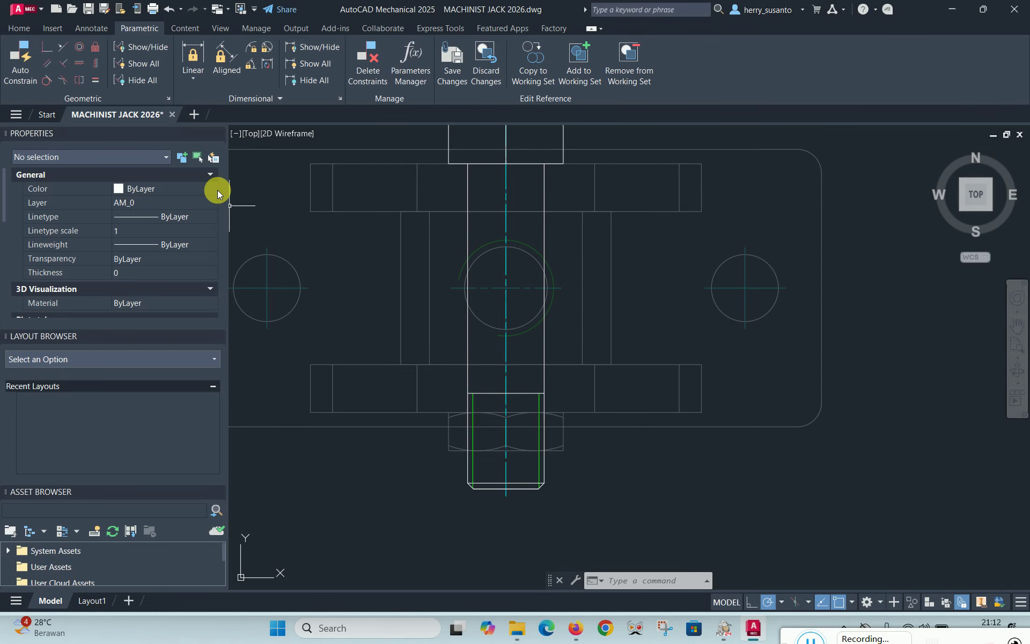
click(18, 27)
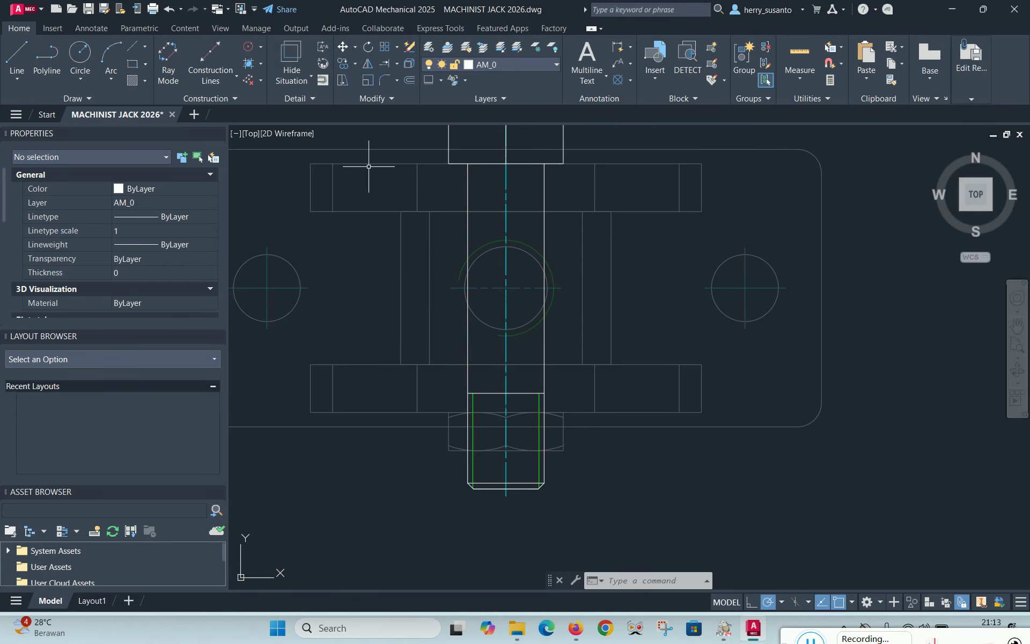
Break the bolt shank's right edge line at a single point where it crosses the nut's lower edge
click(395, 97)
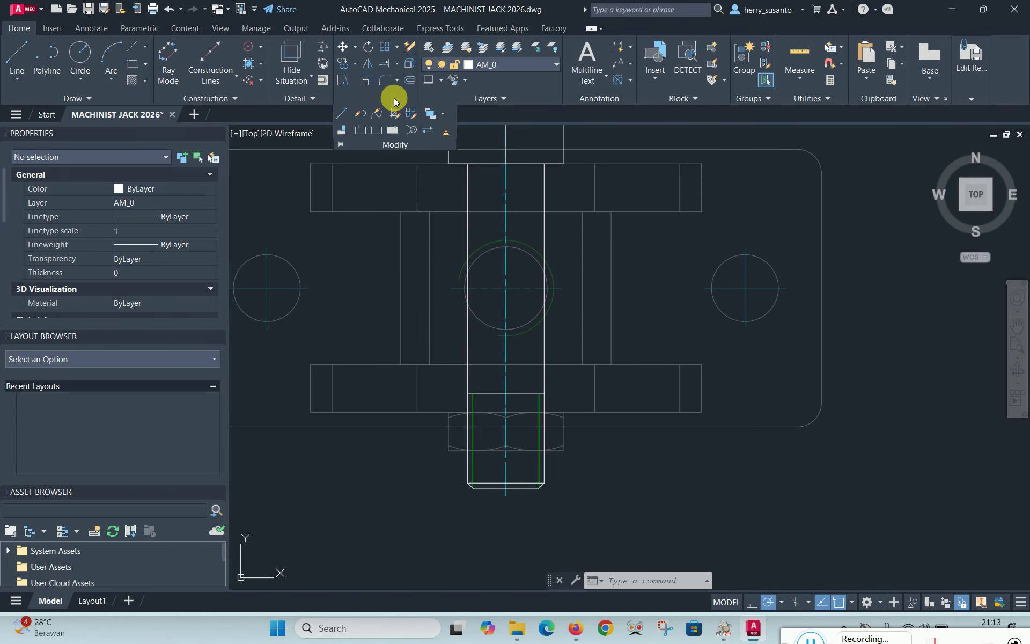
click(378, 131)
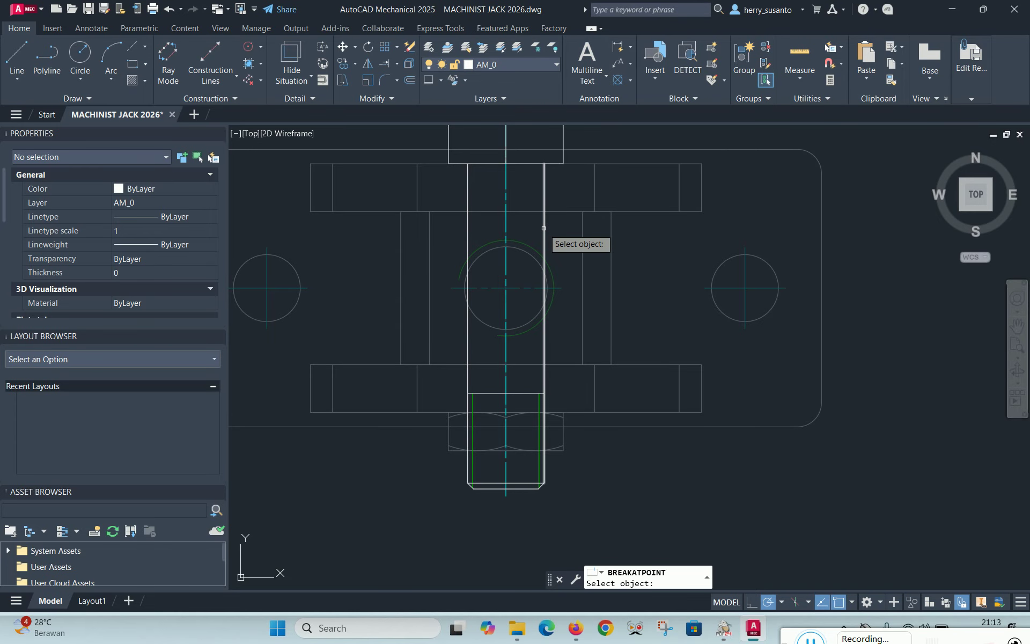
click(544, 228)
scroll(531, 446, up, 5)
scroll(512, 349, up, 3)
scroll(531, 322, down, 2)
click(531, 329)
scroll(547, 417, down, 4)
Break the bolt shank's left edge line at the point where it crosses the nut's lower edge
right_click(699, 198)
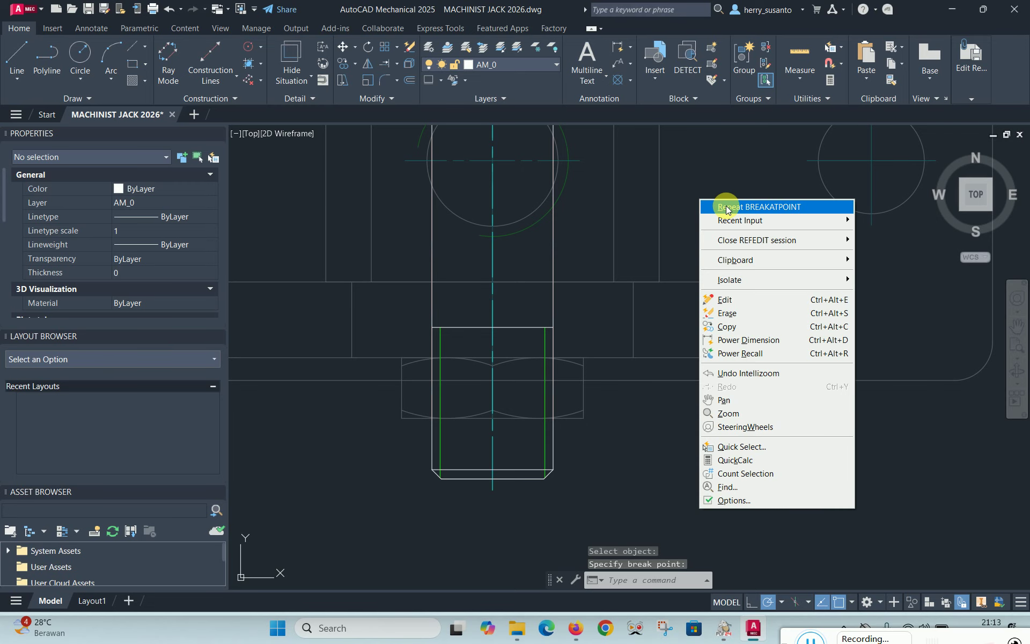
click(719, 202)
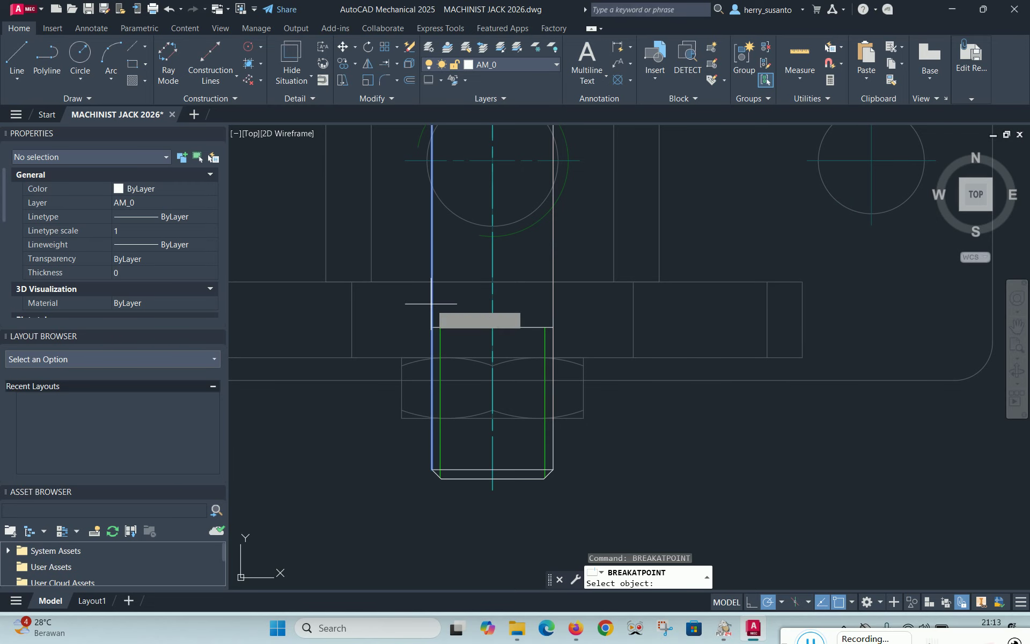
click(432, 435)
scroll(433, 428, up, 5)
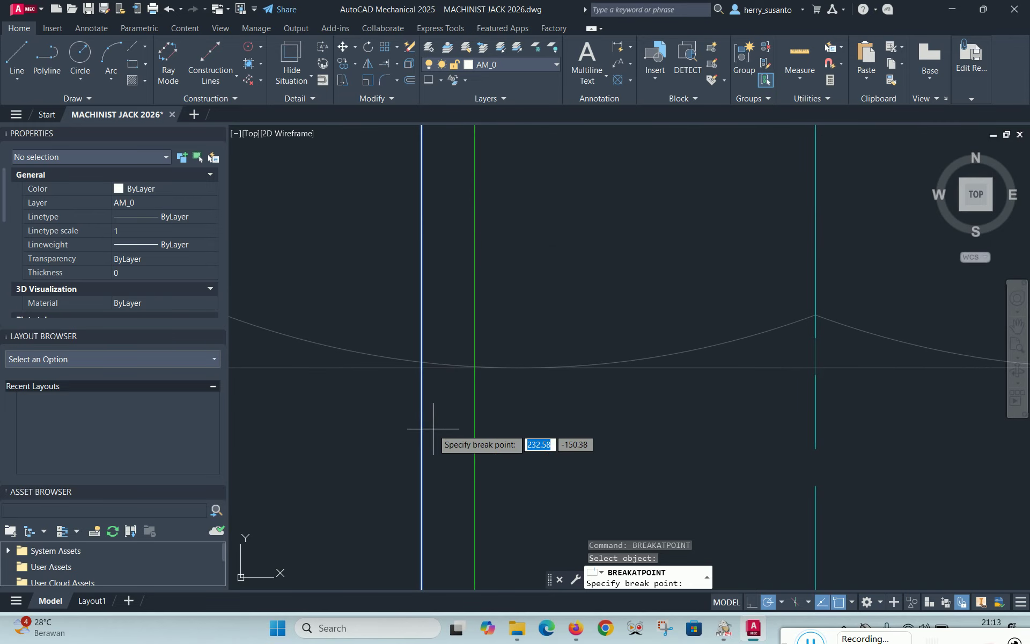
click(421, 368)
scroll(422, 368, down, 5)
scroll(441, 338, down, 2)
Break the left green thread line at a single point level with the nut's lower edge
right_click(442, 335)
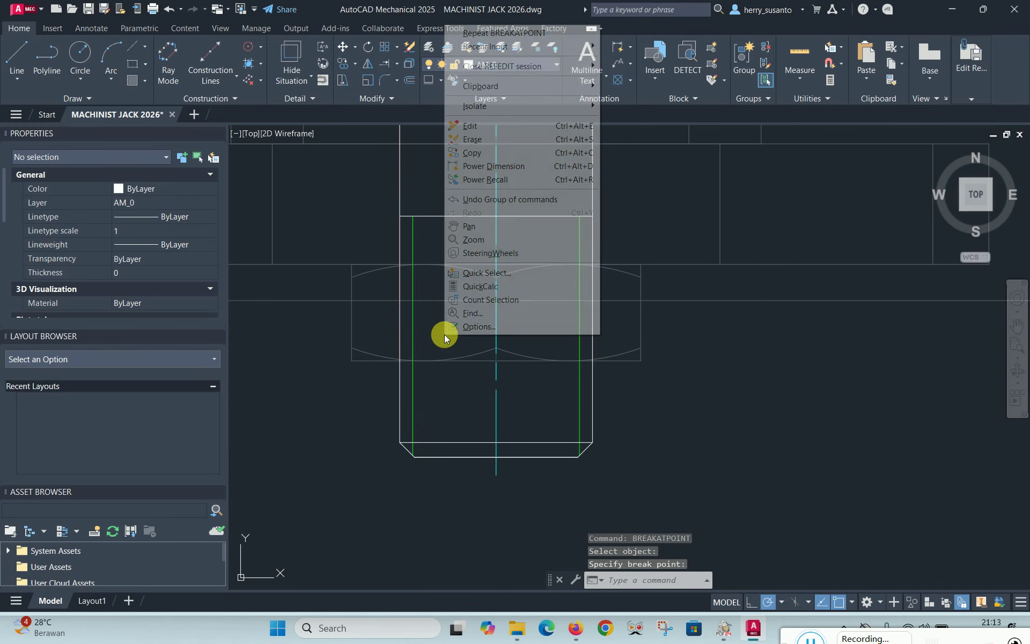
click(502, 34)
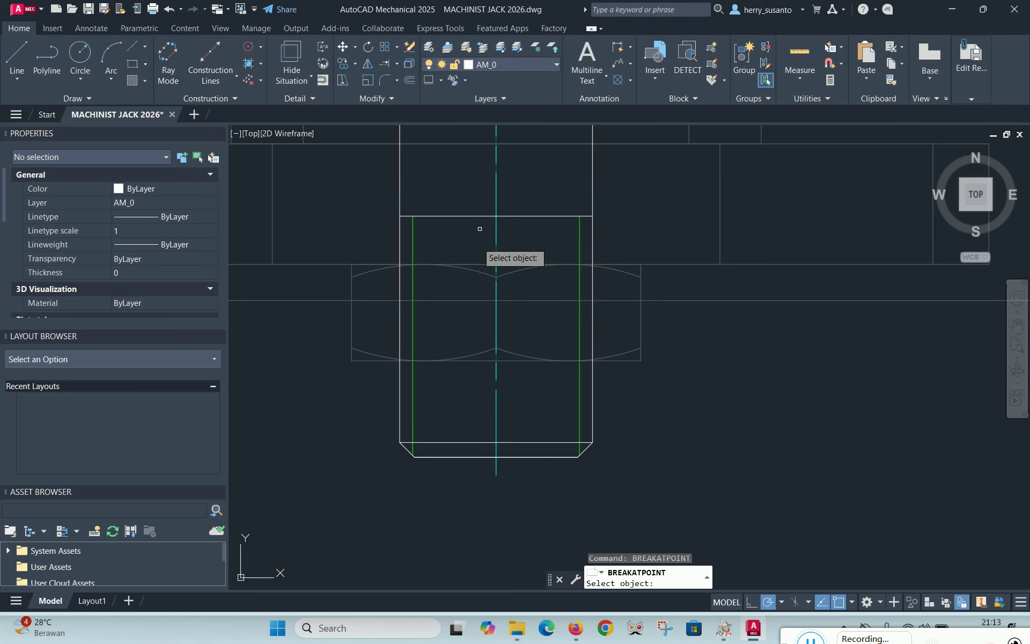
click(412, 330)
scroll(421, 352, up, 5)
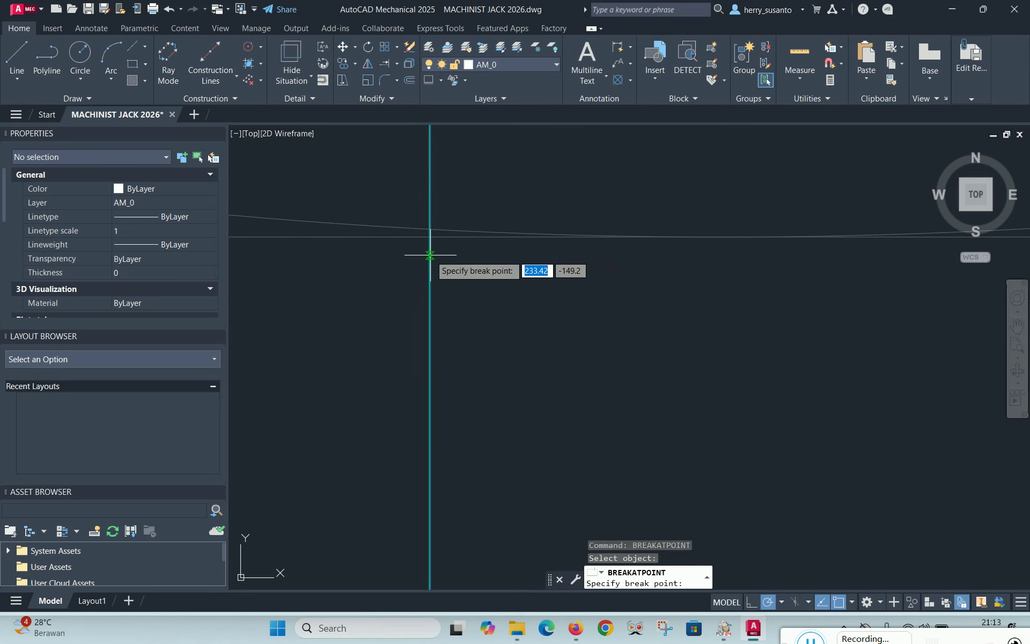
click(423, 237)
scroll(361, 342, down, 5)
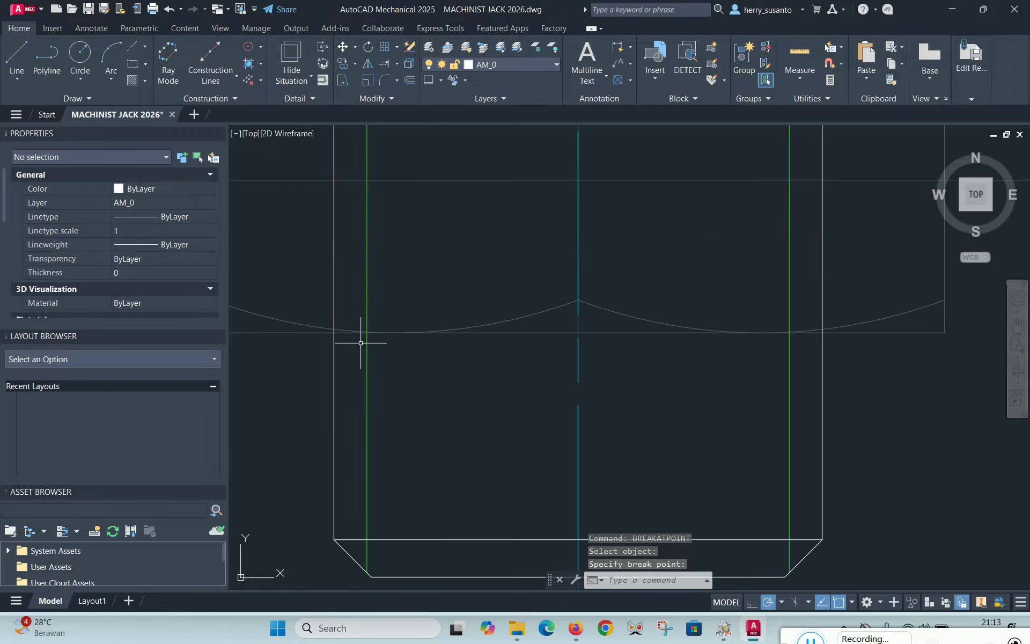
scroll(443, 318, down, 4)
Break the right green thread line at a single point level with the nut's lower edge
right_click(548, 282)
click(585, 292)
scroll(674, 358, up, 5)
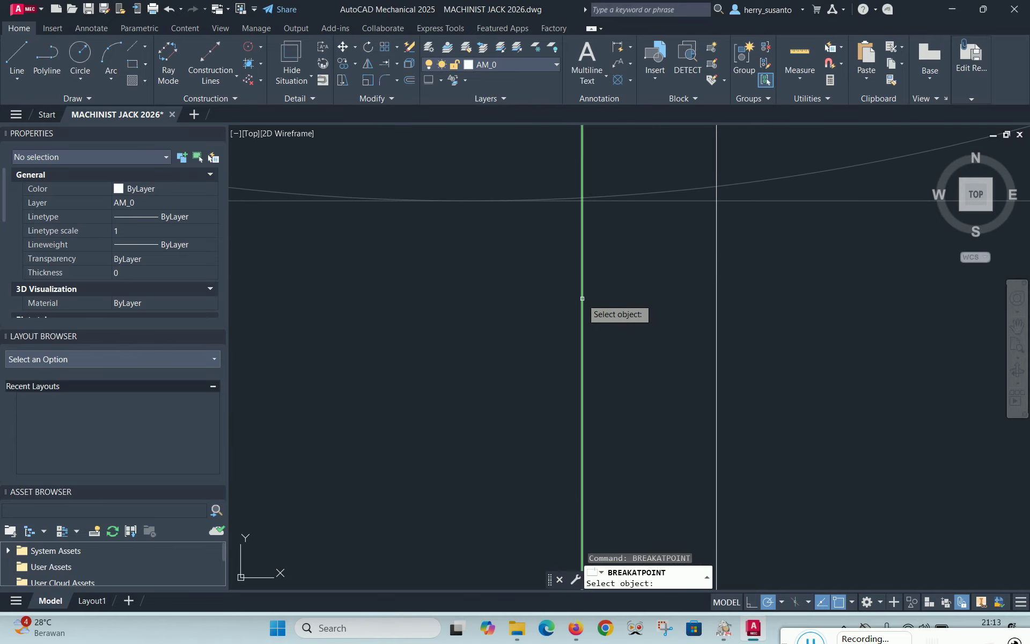
click(583, 293)
scroll(590, 225, up, 3)
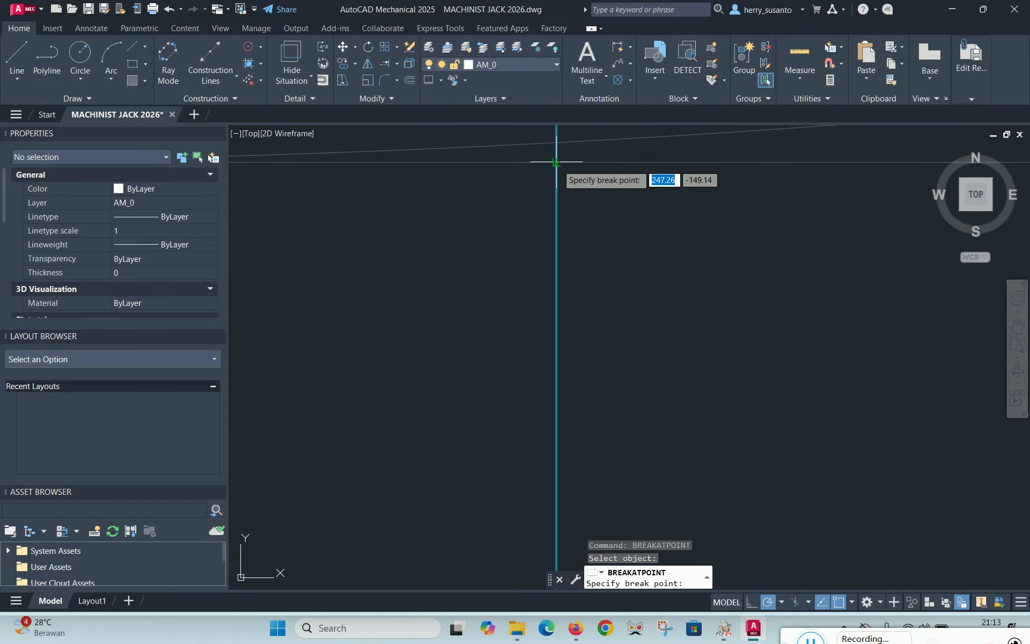
click(551, 195)
scroll(626, 313, down, 6)
scroll(758, 276, down, 3)
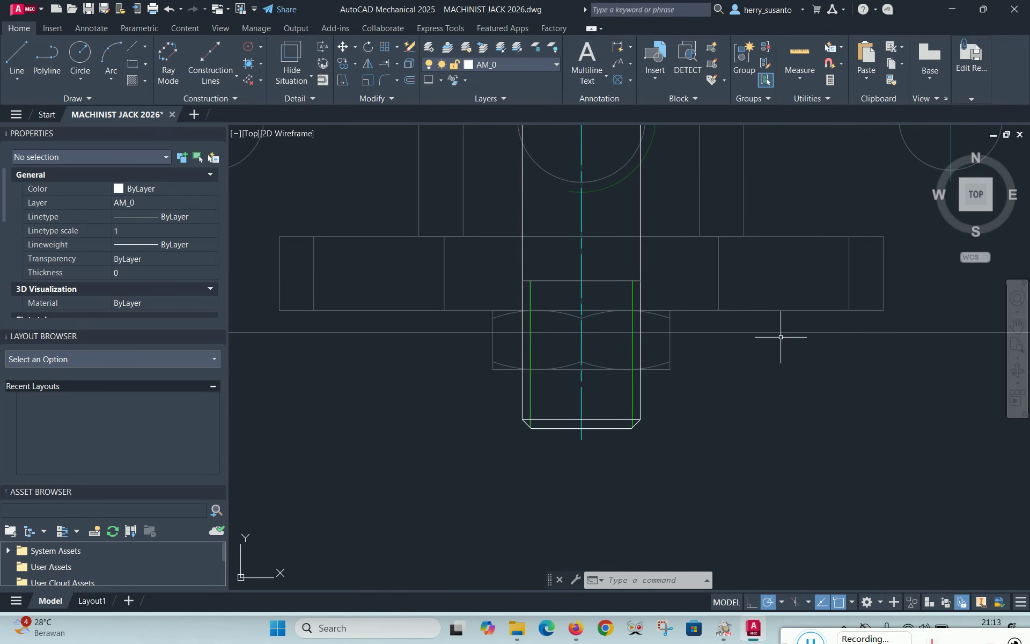
Put both upper shank edges, both upper thread lines and the horizontal thread-end line on layer AM_3, keeping the layer colour red
click(638, 252)
click(633, 298)
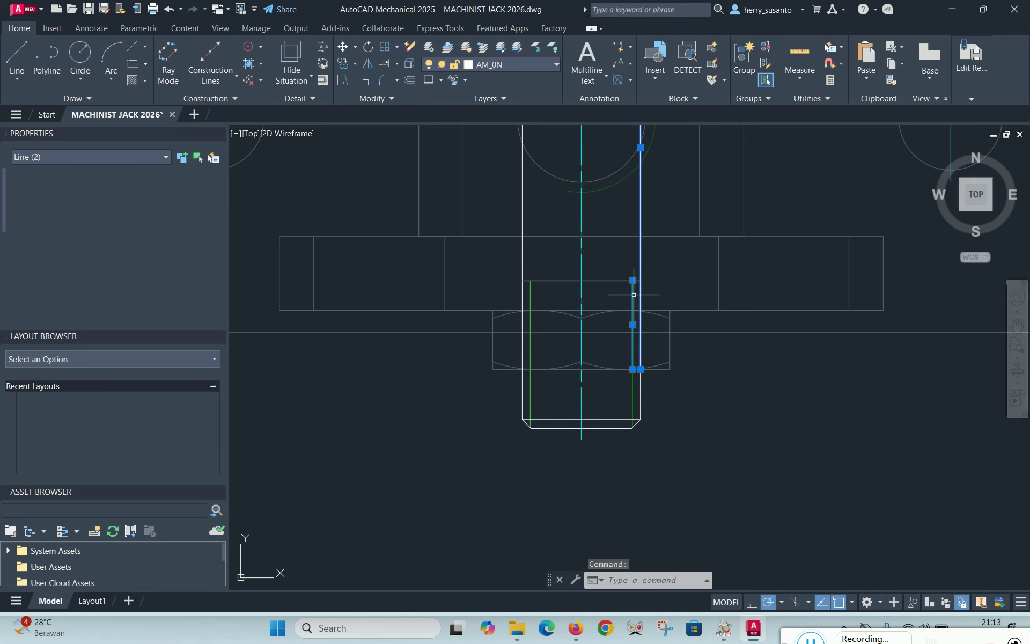
click(620, 280)
click(530, 292)
click(522, 292)
scroll(476, 451, down, 2)
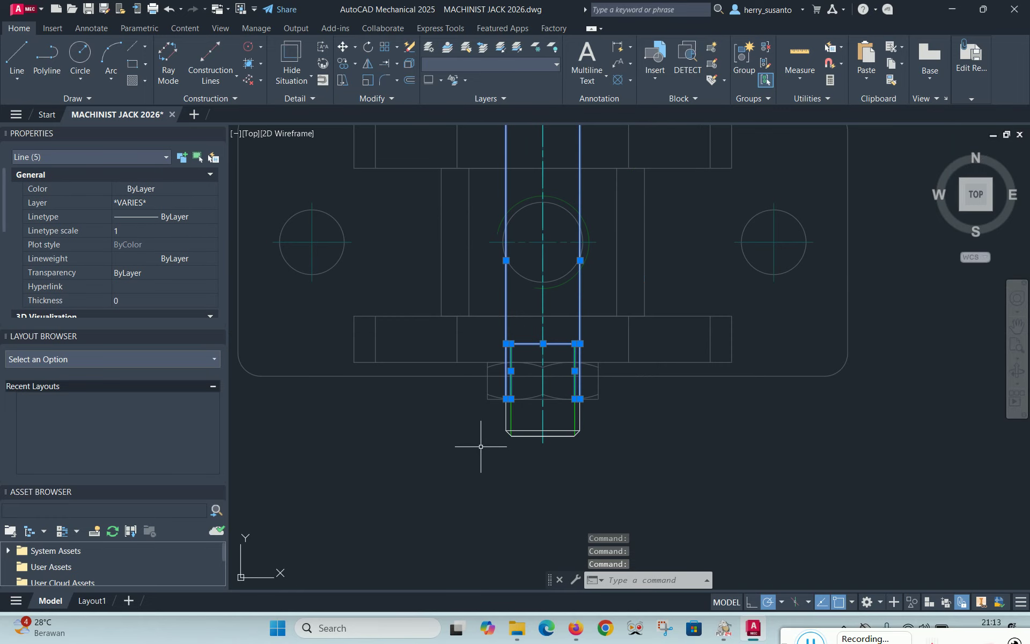
click(557, 67)
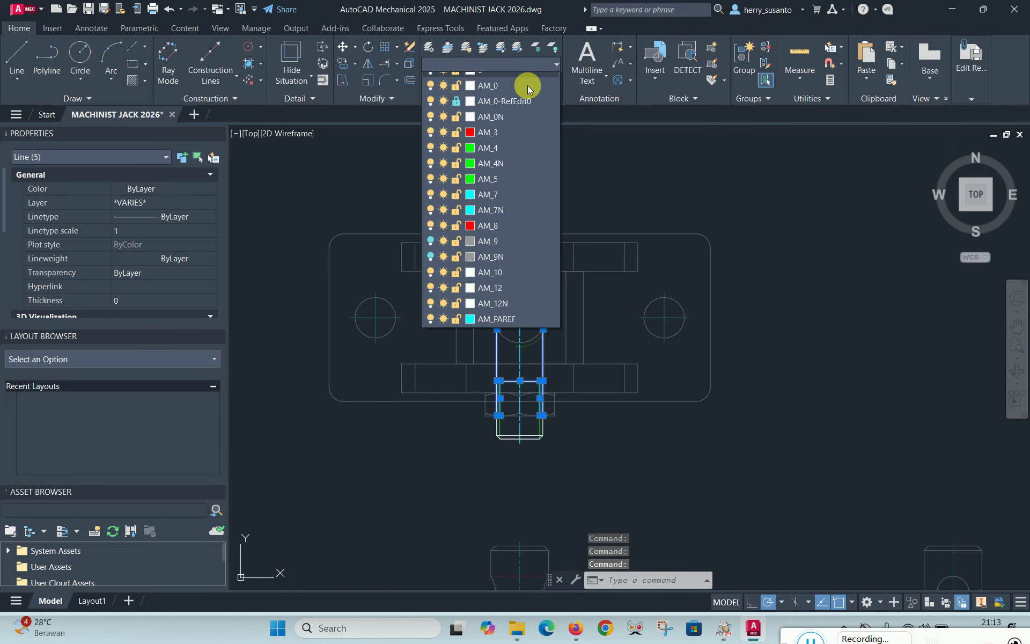
click(472, 145)
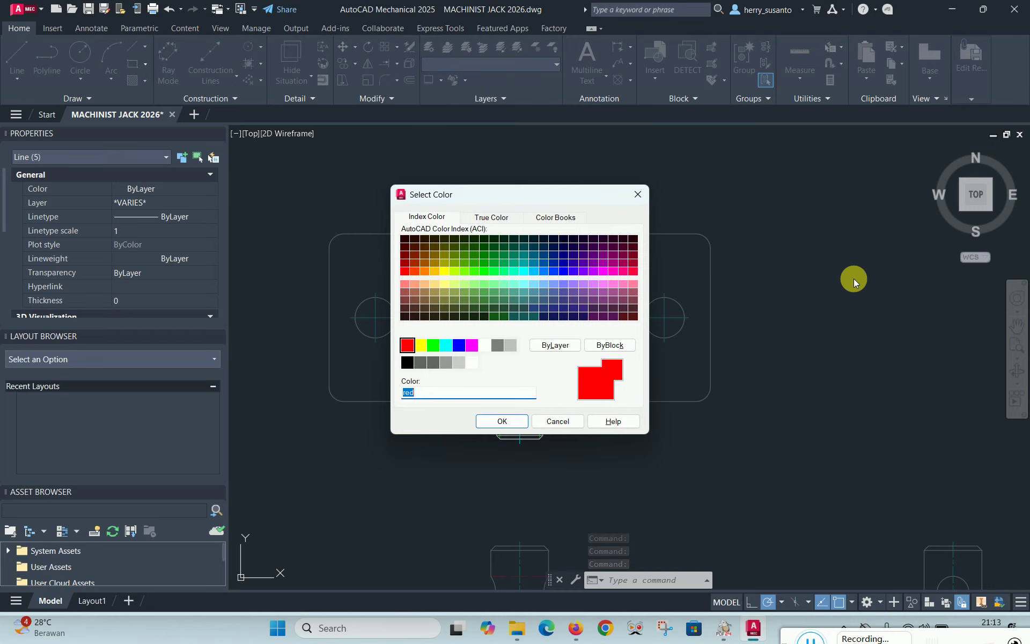
click(498, 420)
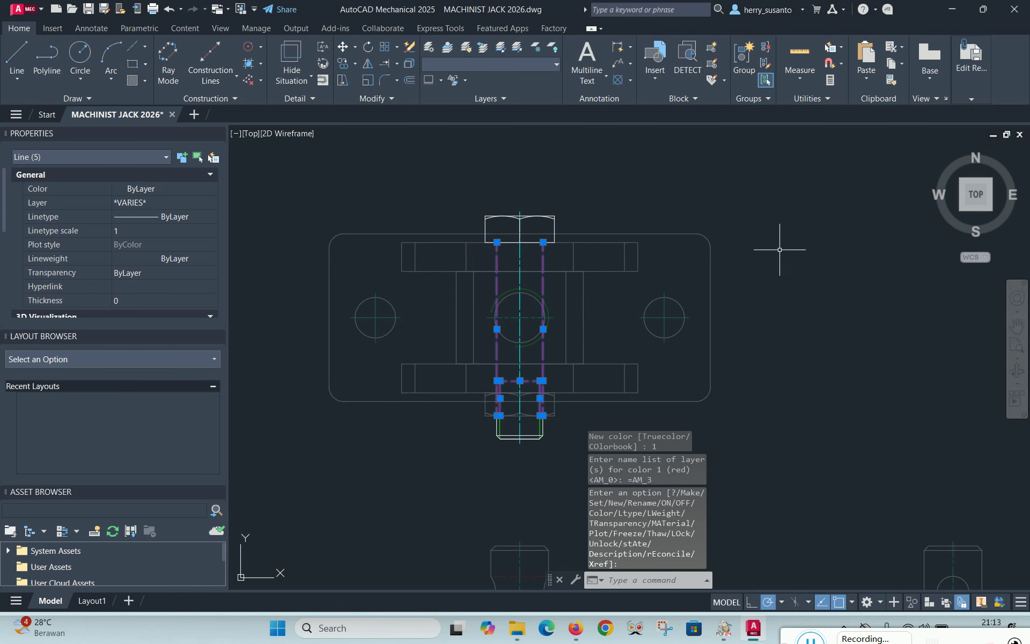
key(Escape)
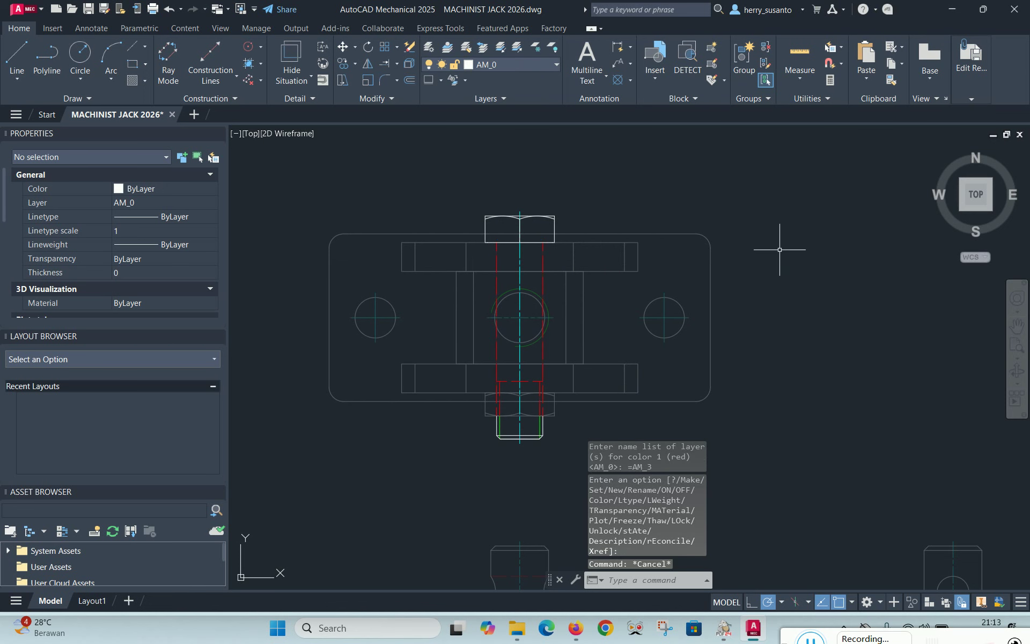
Save the reference edits to the BOLT ATAS ASSEMBLY block, keeping its name and base point
click(973, 100)
click(816, 134)
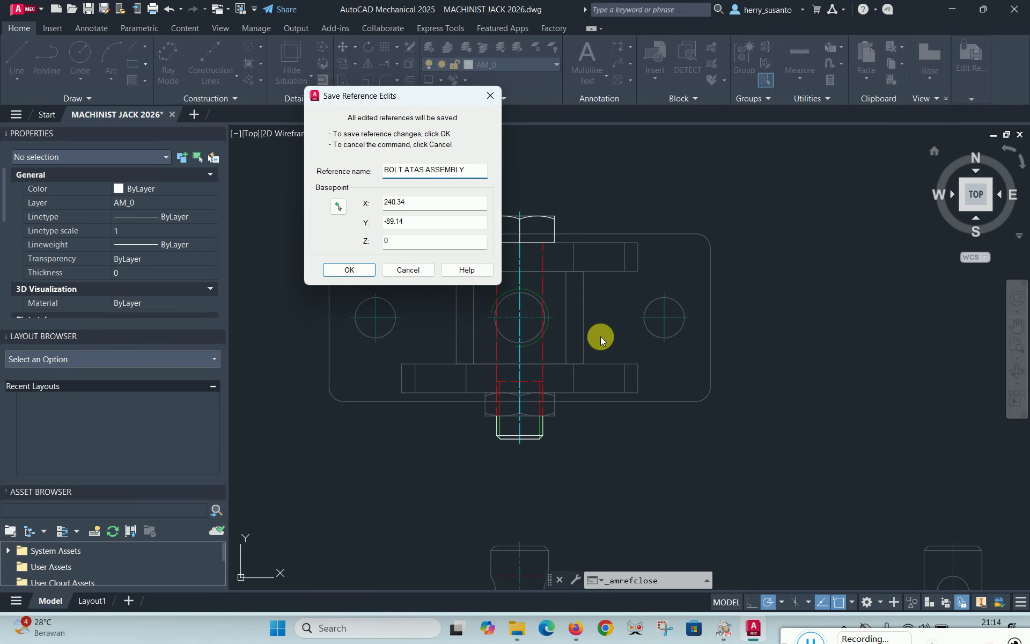
click(348, 270)
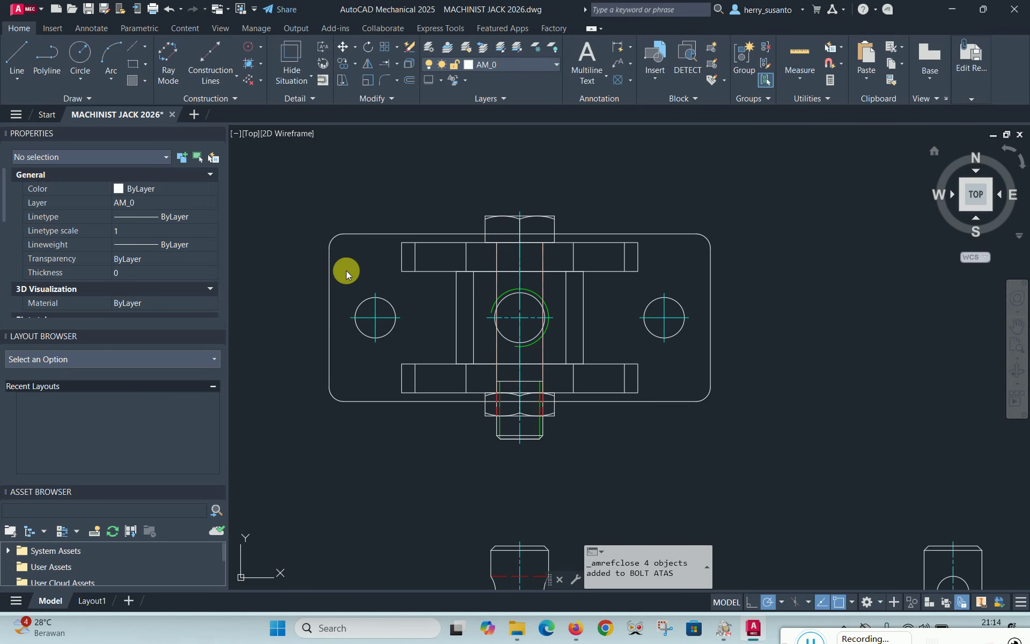
Reopen the BOLT ATAS ASSEMBLY block in the top view for in-place editing with all nested objects selected automatically
scroll(504, 389, up, 8)
scroll(433, 377, down, 8)
scroll(417, 252, up, 2)
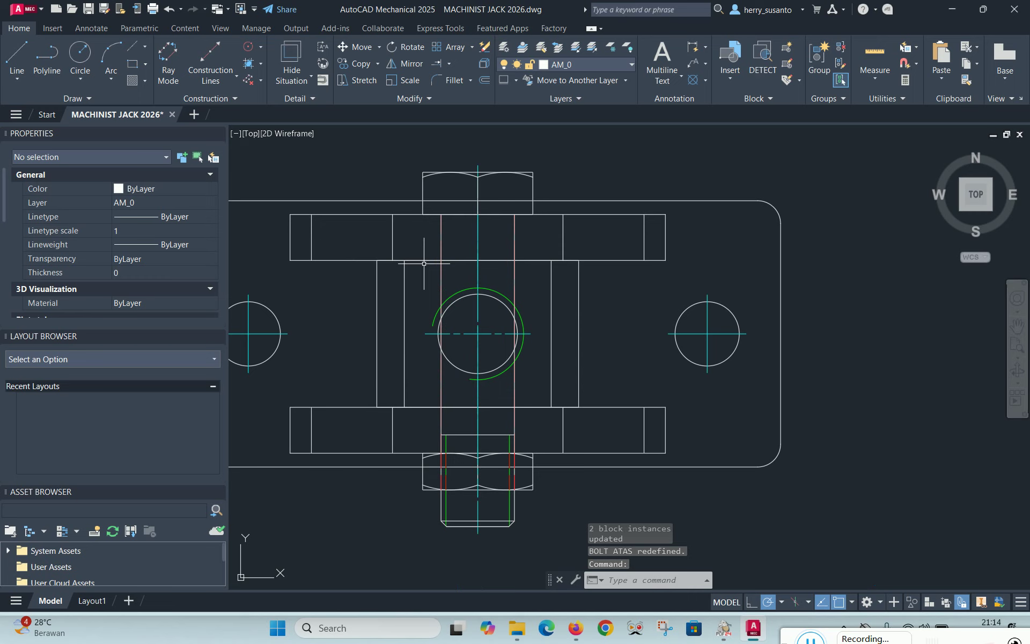
scroll(519, 453, up, 2)
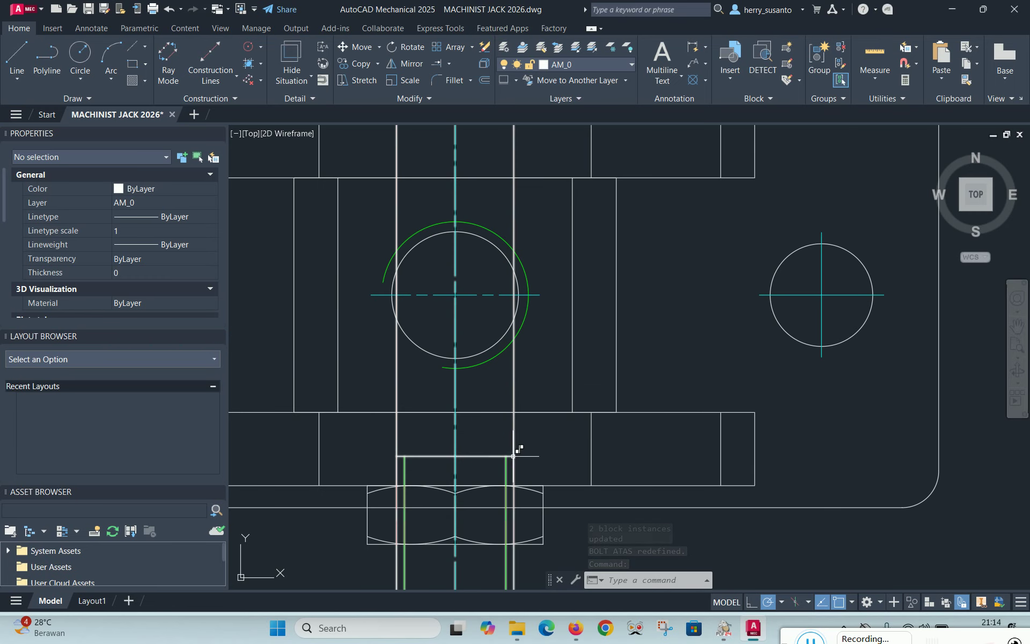
scroll(553, 366, down, 4)
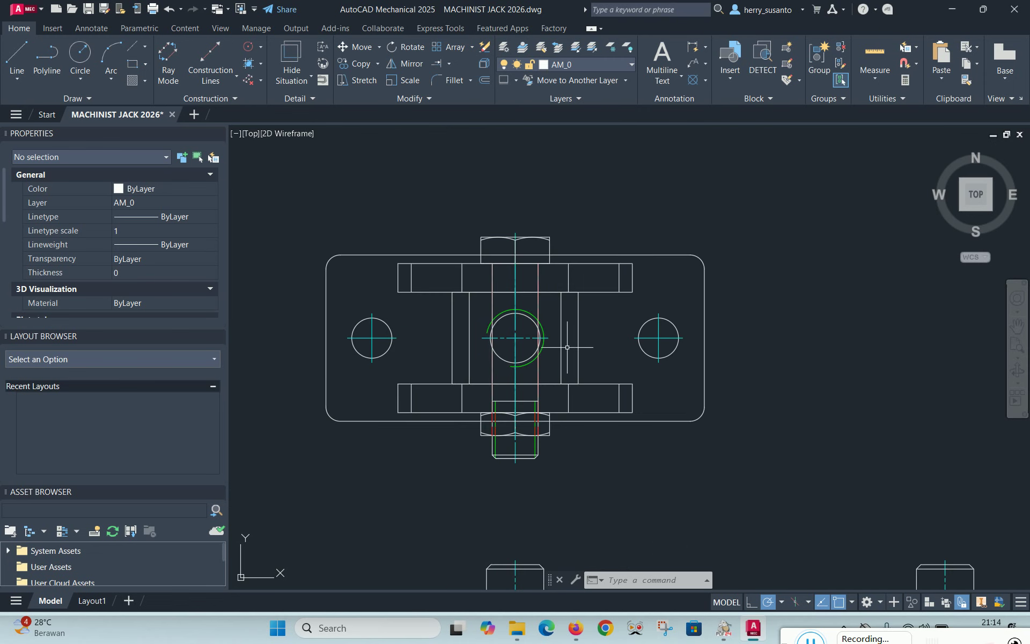
scroll(465, 362, up, 2)
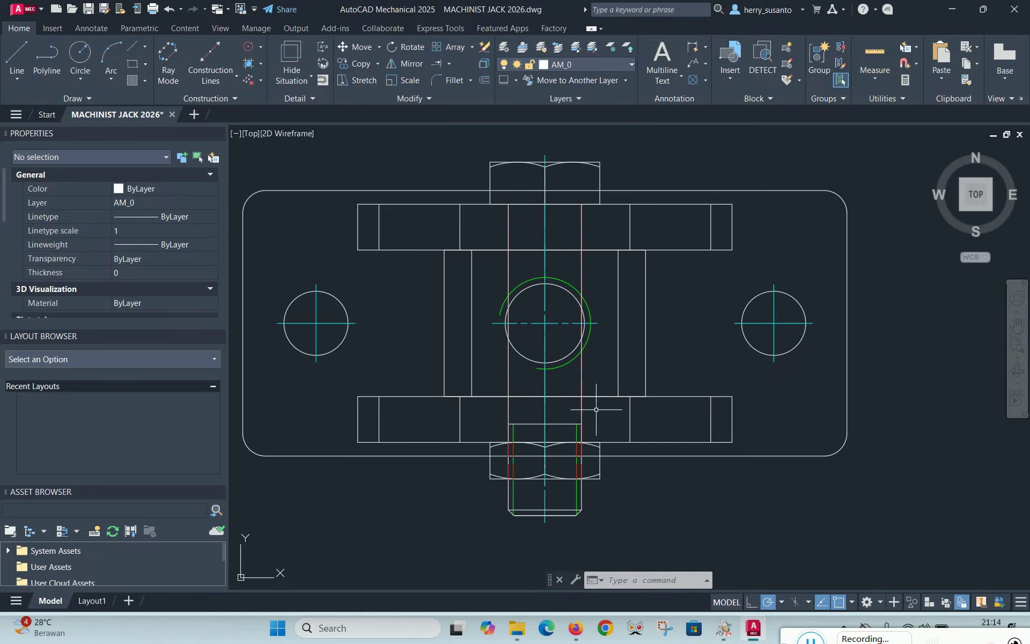
click(573, 424)
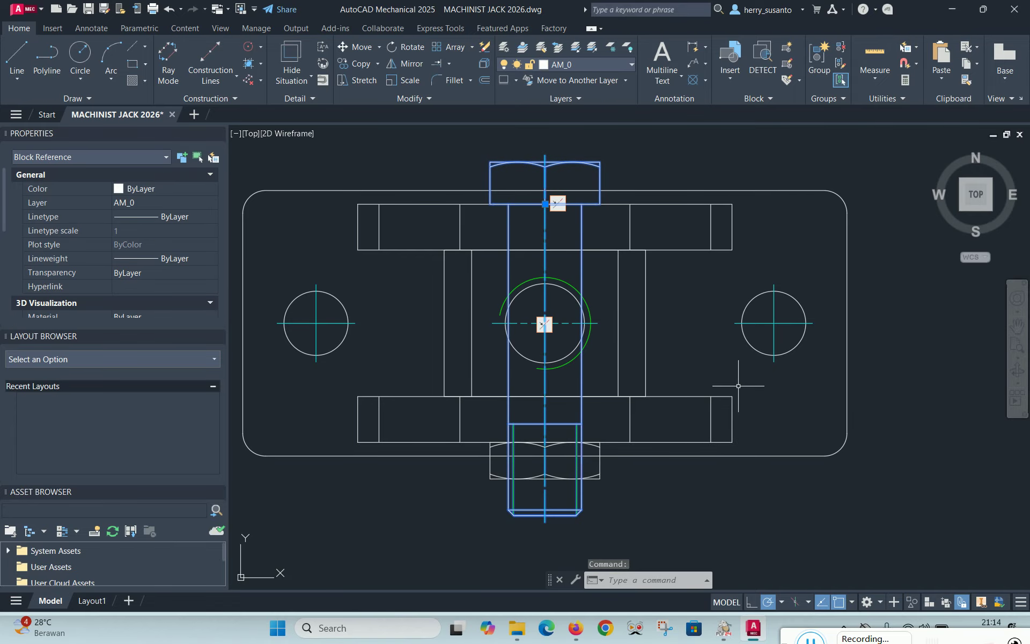
double_click(584, 371)
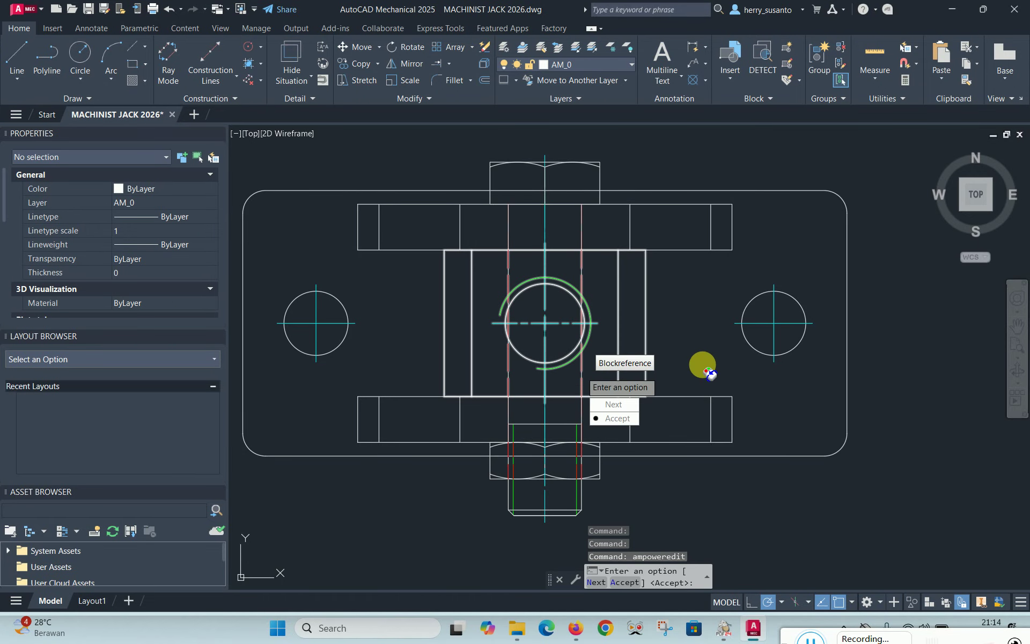
key(Escape)
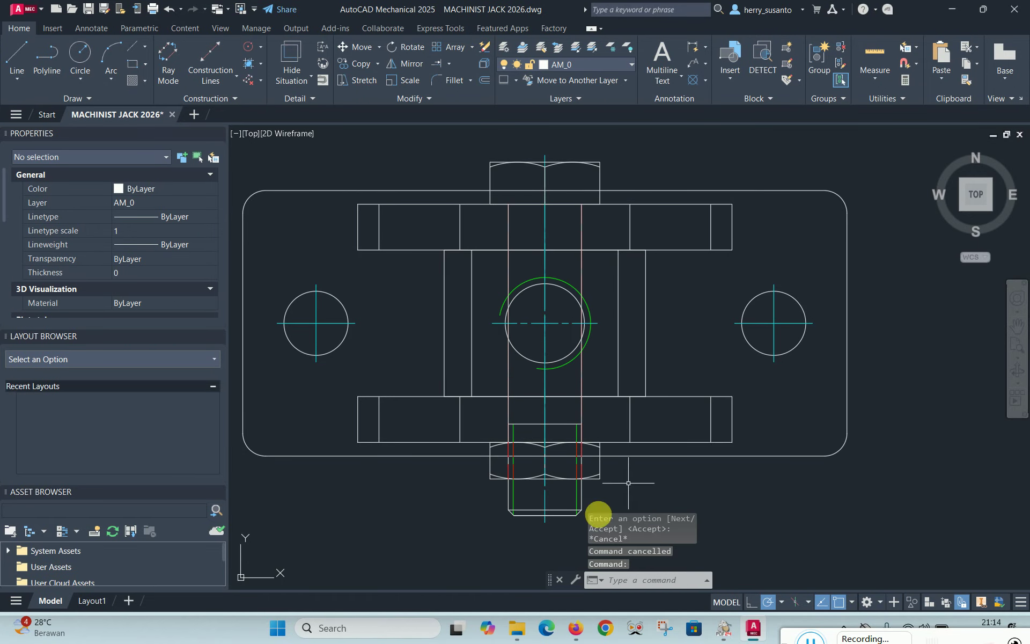
double_click(581, 503)
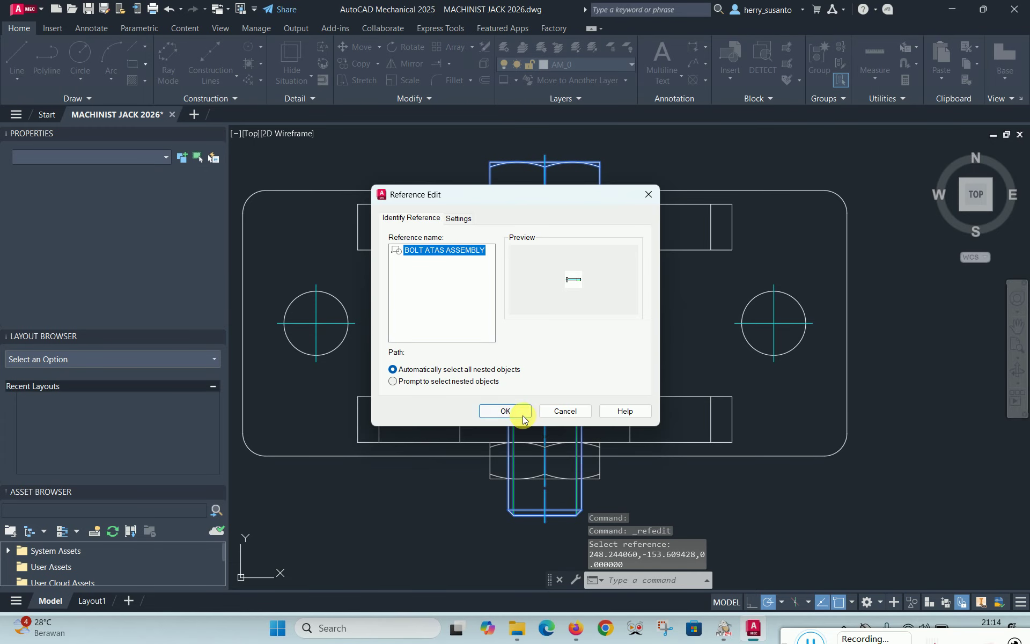
click(505, 410)
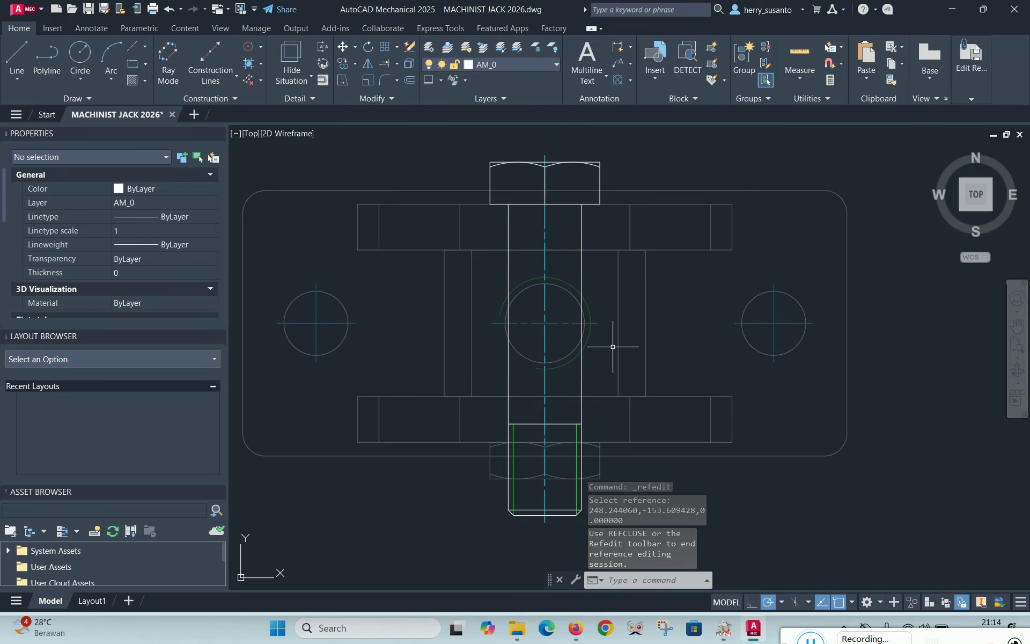
Assign the reopened bolt's five lines between its head and the nut's lower edge to layer AM_3 again
click(582, 380)
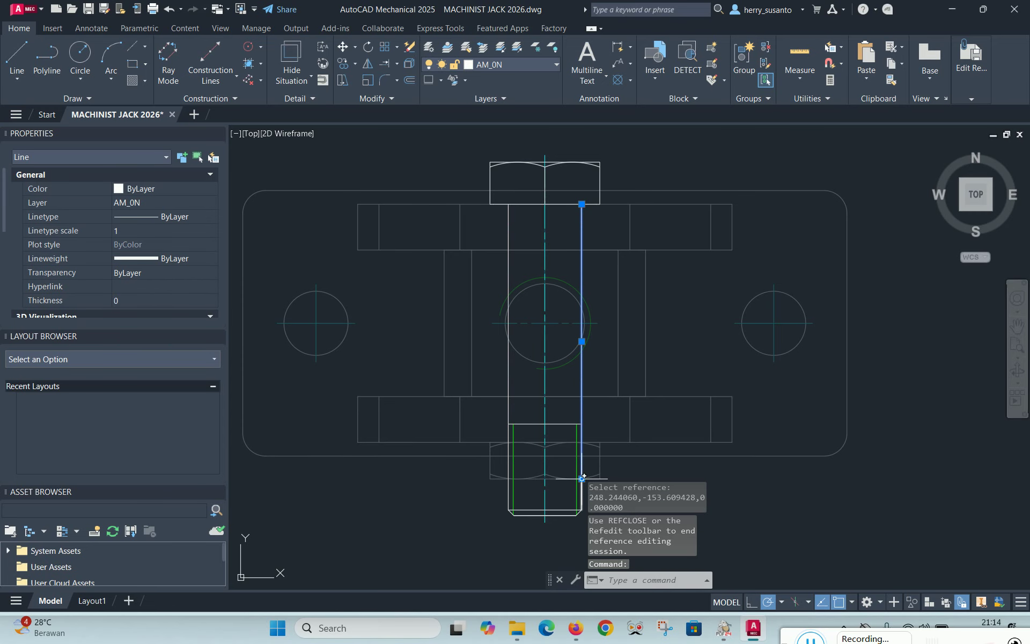
scroll(581, 476, up, 4)
click(571, 452)
click(545, 338)
click(397, 350)
click(409, 418)
scroll(490, 444, down, 2)
scroll(491, 446, down, 2)
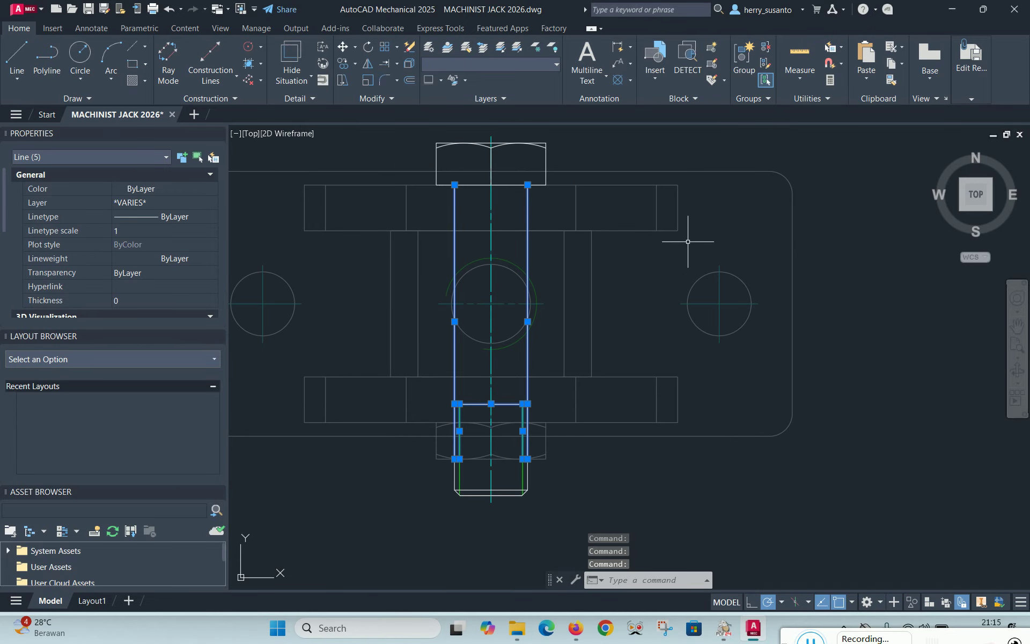
click(547, 65)
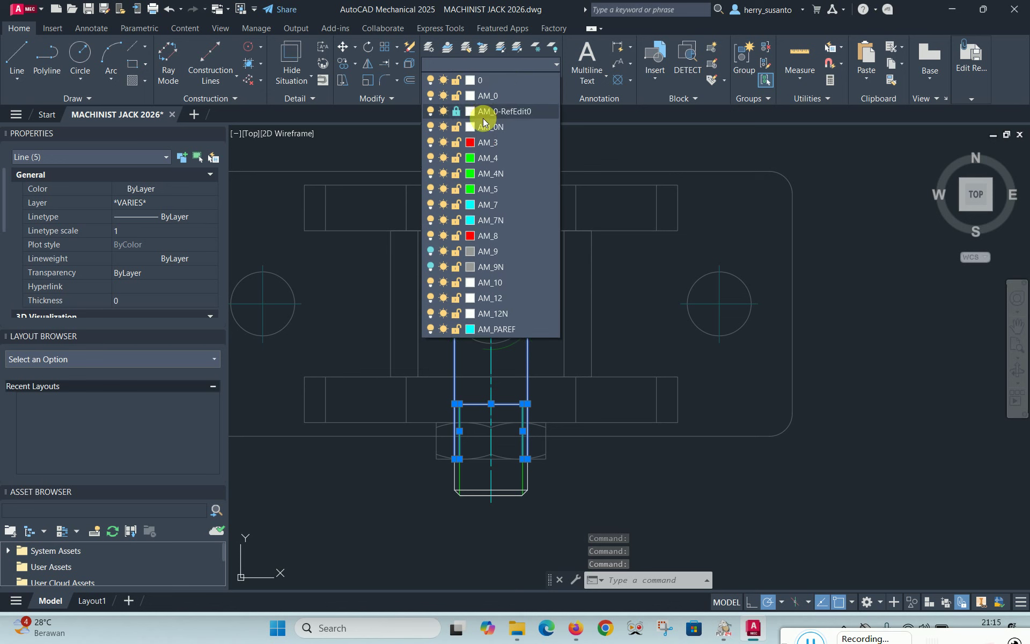
click(485, 138)
key(Escape)
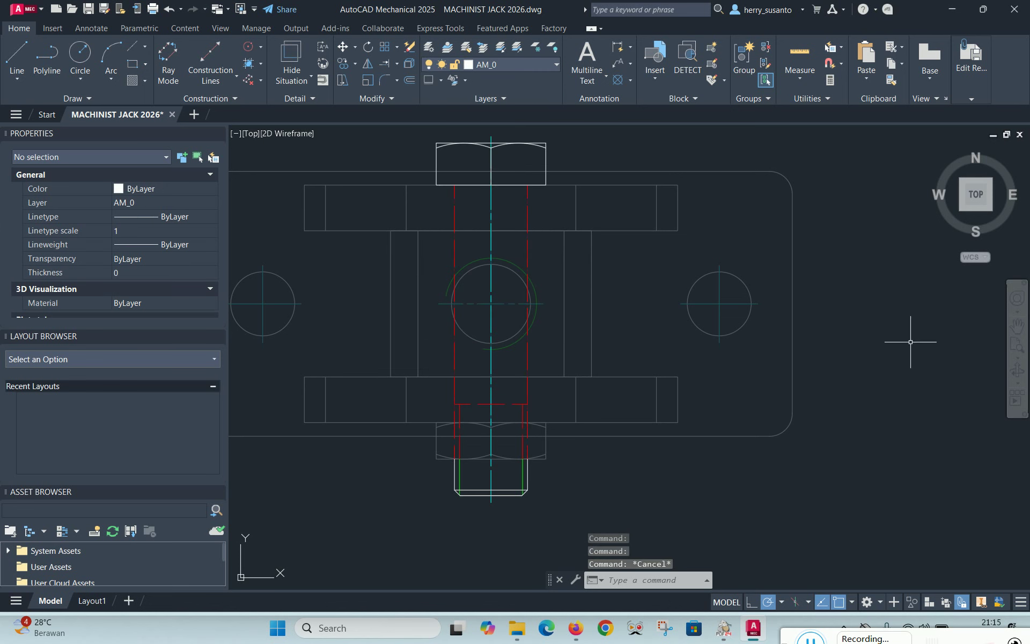
Save the bolt block's revised hidden lines back to the assembly under the name BOLT ATAS ASSEMBLY
click(974, 104)
click(820, 127)
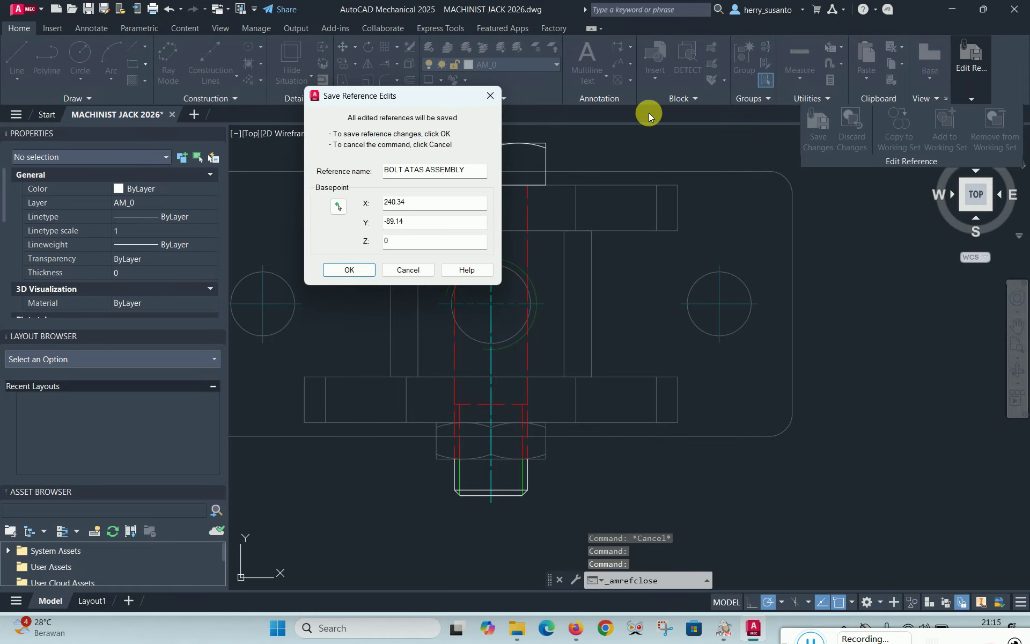
click(352, 271)
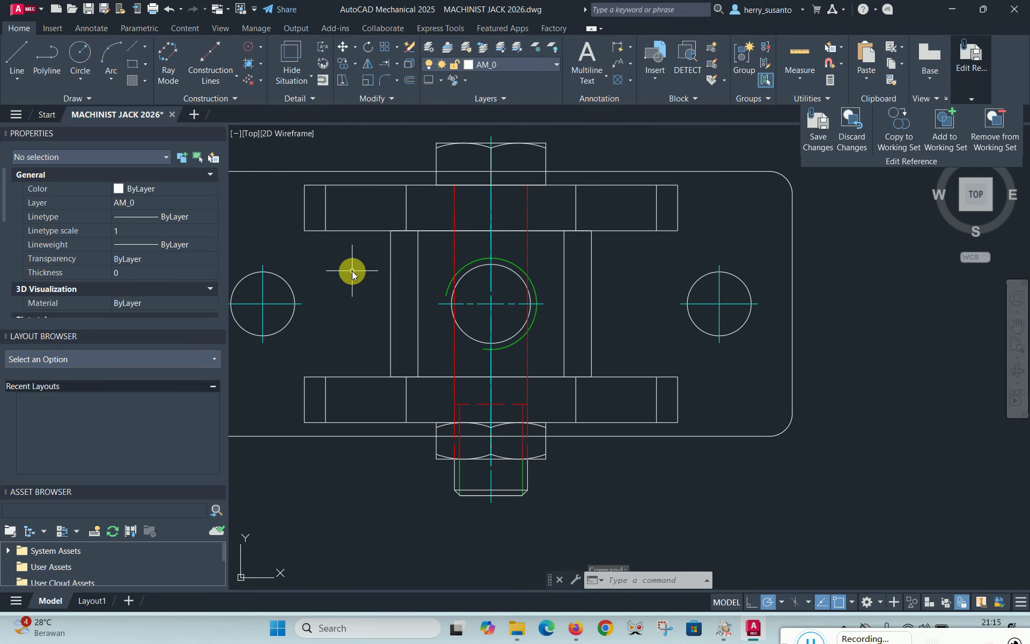
Save the drawing with the updated bolt block
scroll(644, 269, down, 2)
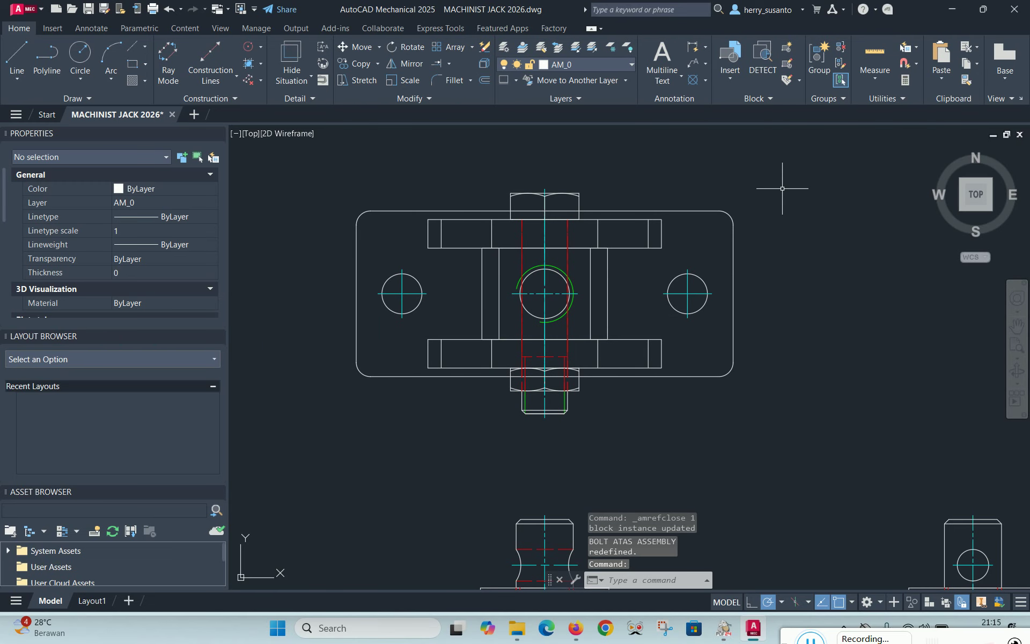
scroll(794, 182, up, 3)
scroll(381, 271, down, 5)
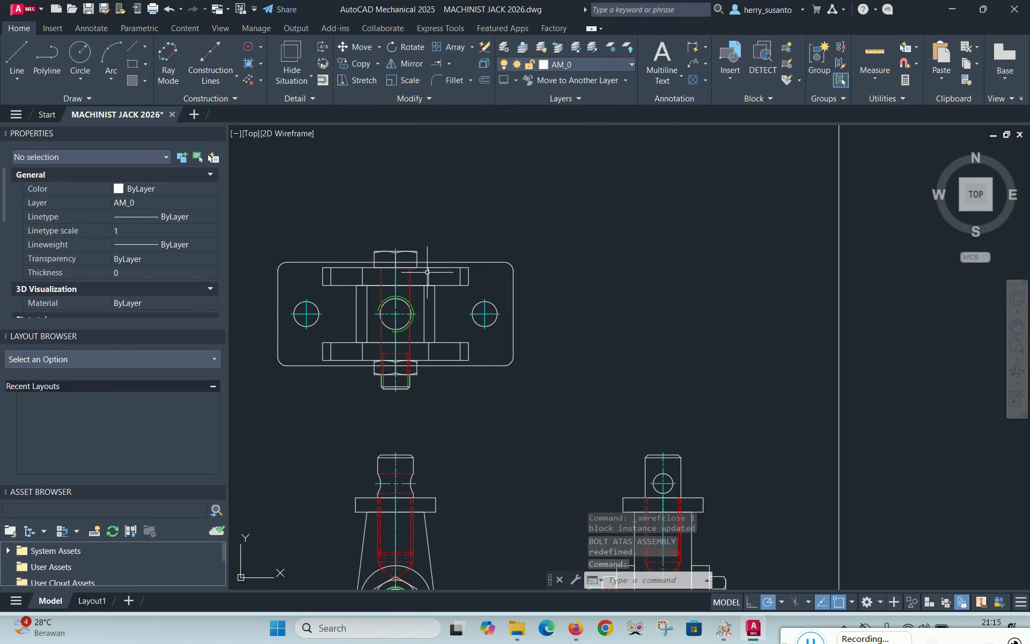
click(89, 9)
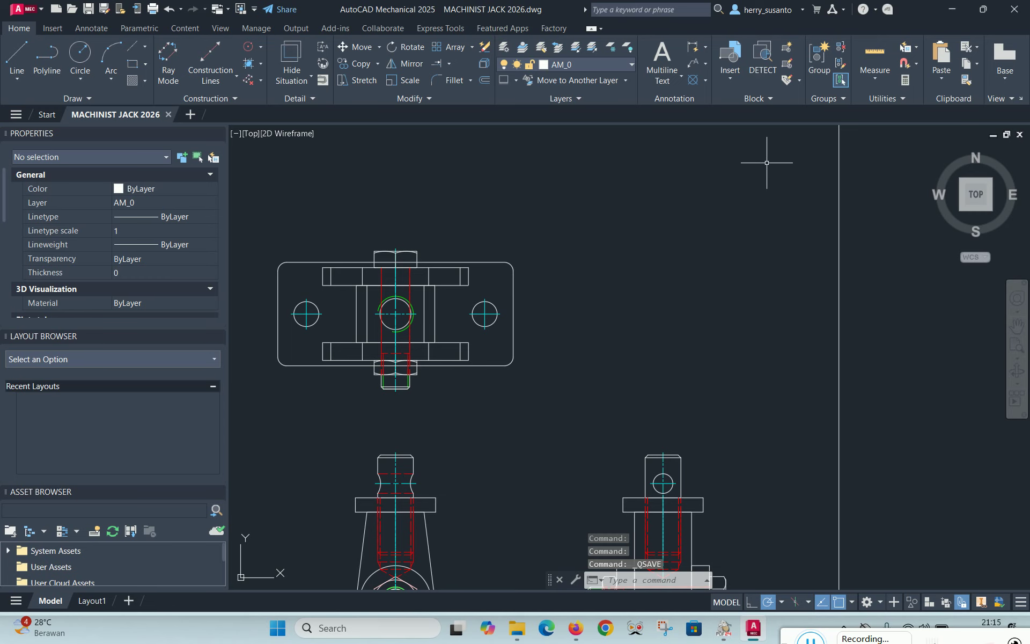
Preview the BOLT DEPAN block and its hidden-line version from the current drawing's blocks without placing either one
click(729, 56)
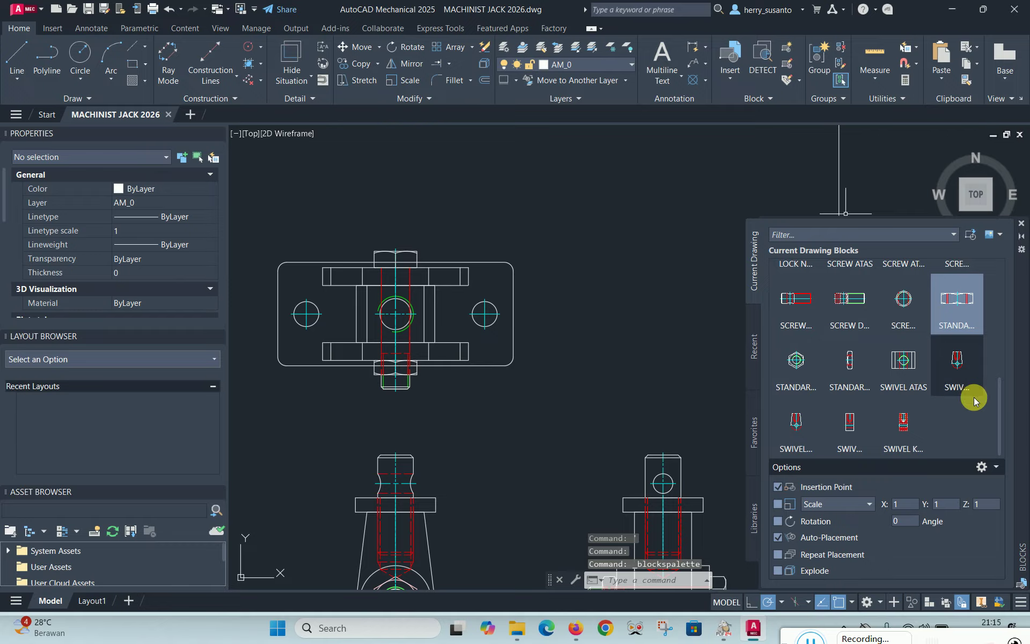
scroll(975, 398, up, 3)
scroll(974, 376, up, 3)
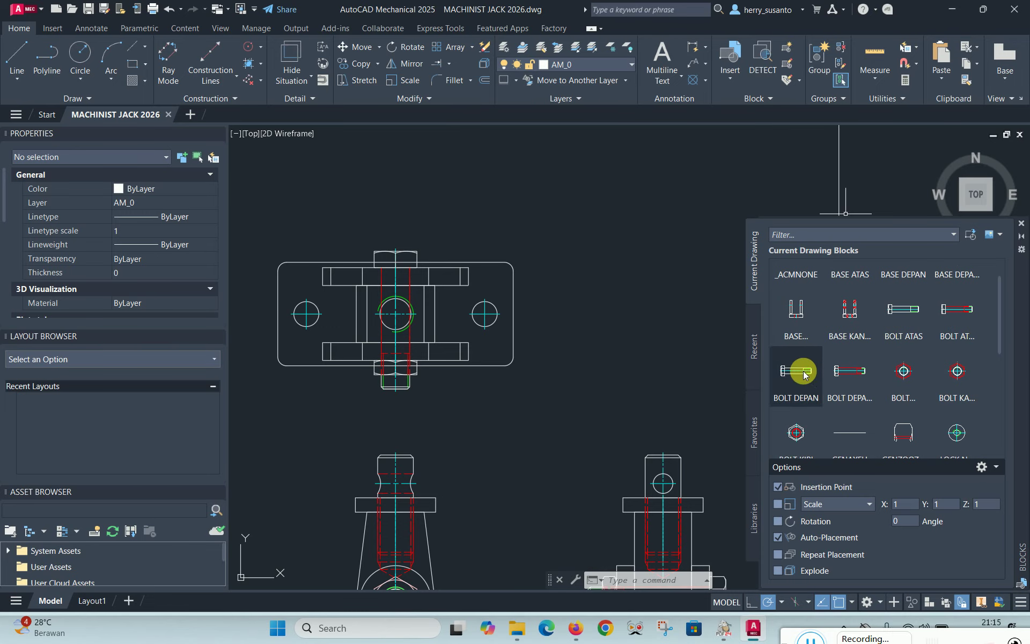
click(813, 375)
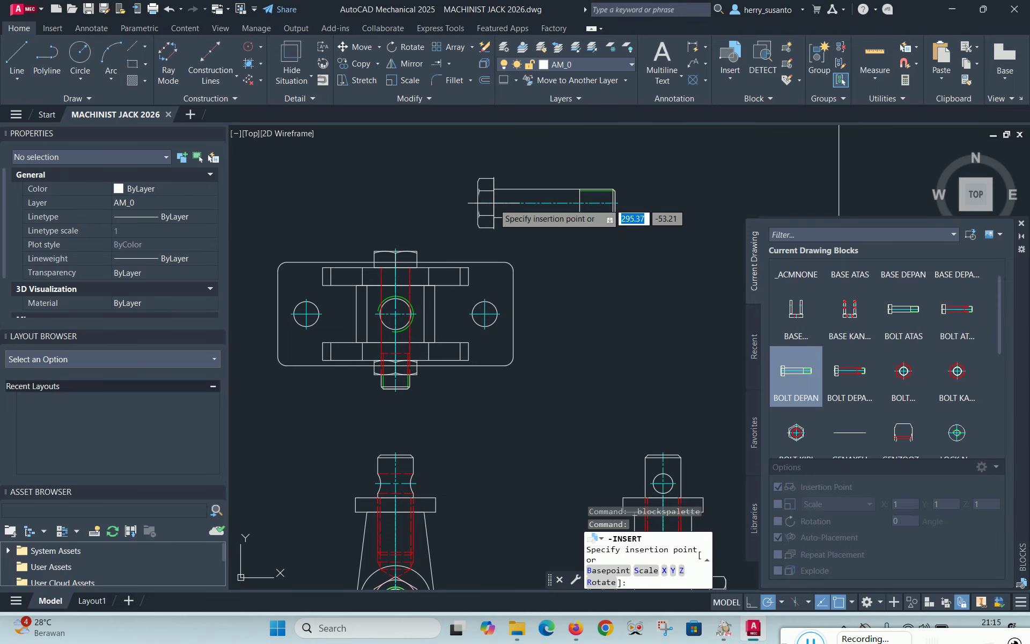
key(Escape)
click(840, 376)
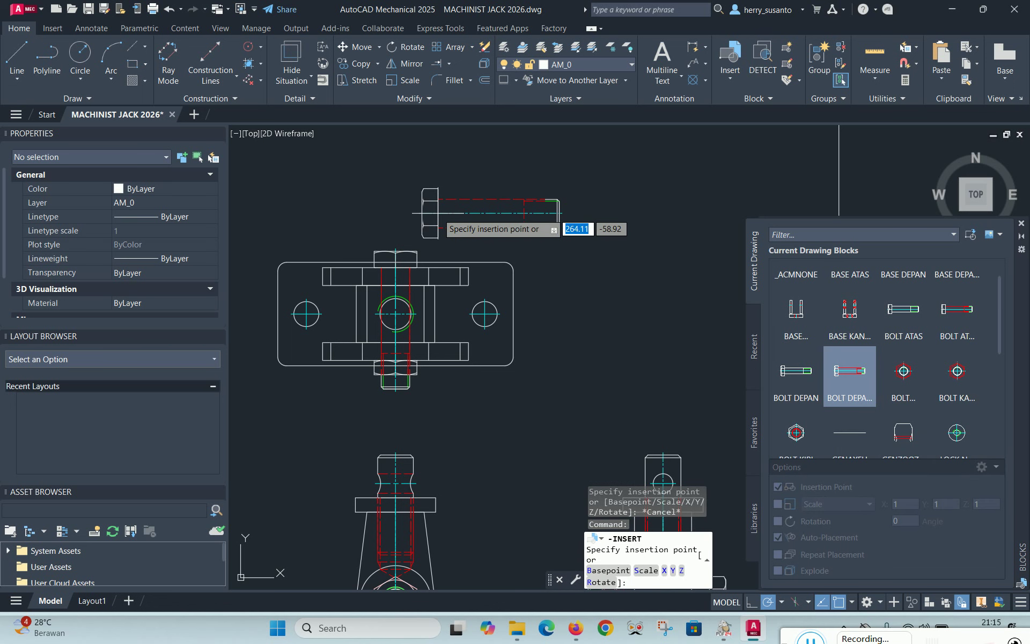
key(Escape)
Open the top view's BASE ATAS block for in-place editing with all nested objects selected automatically
scroll(325, 366, up, 4)
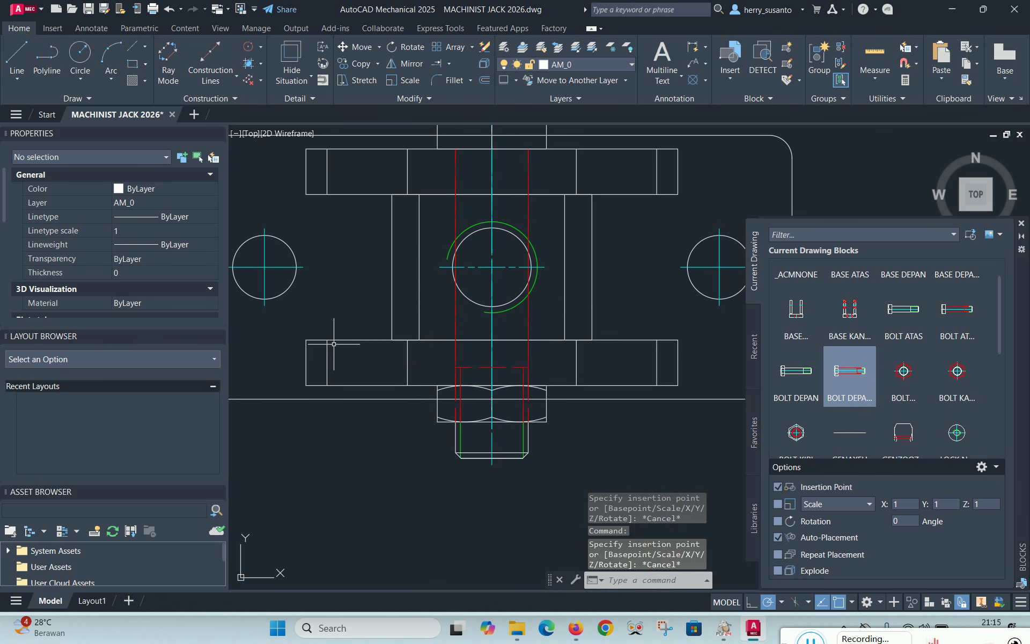
scroll(325, 366, down, 3)
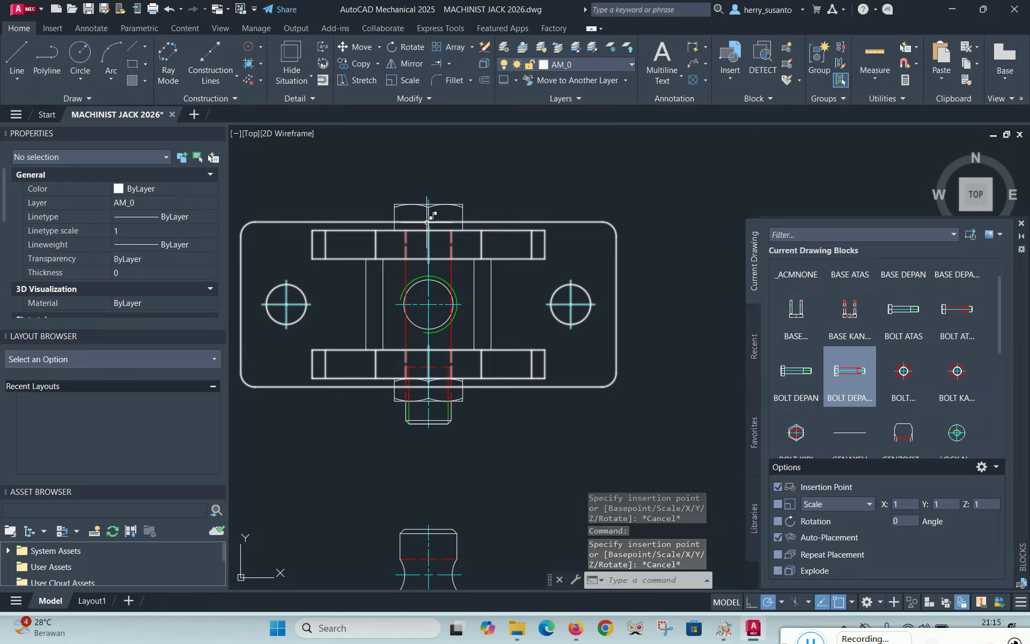
scroll(427, 222, up, 3)
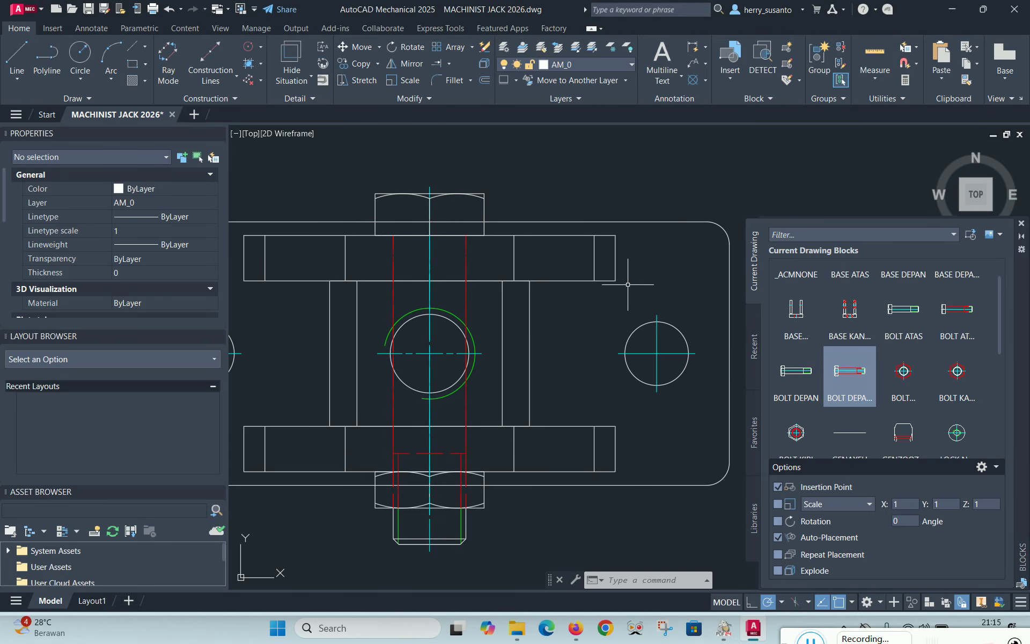
double_click(571, 222)
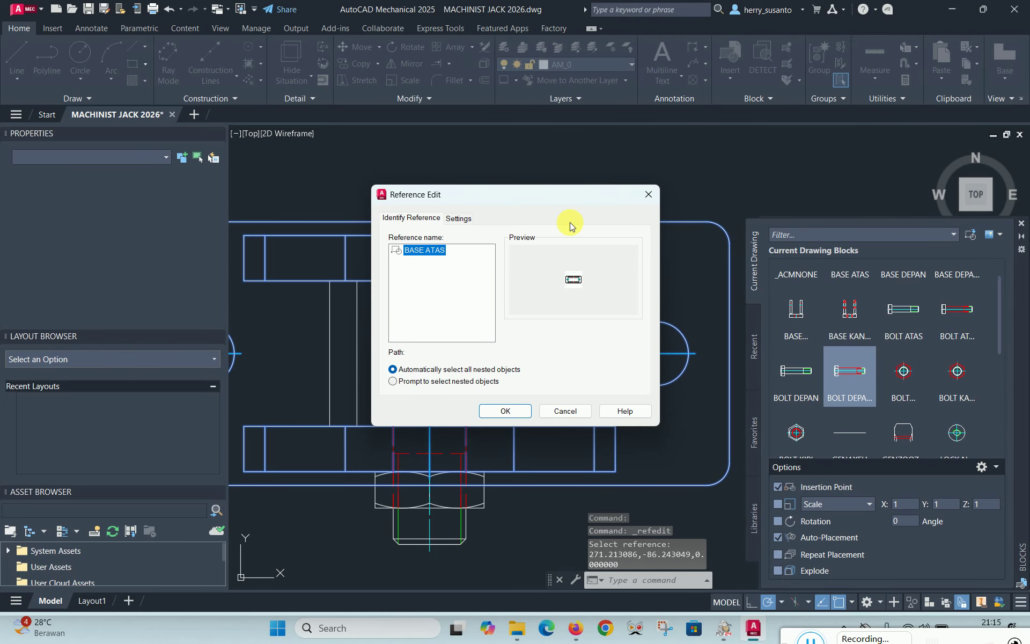
click(507, 410)
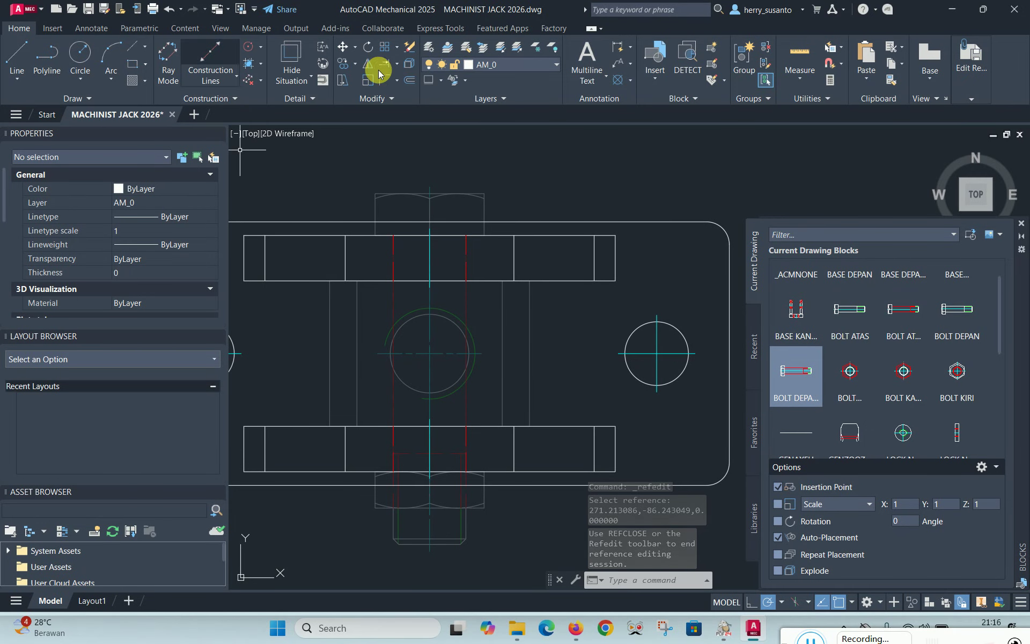
Break the base plate's upper edge at the two points where it meets the sides of the bolt head
click(392, 99)
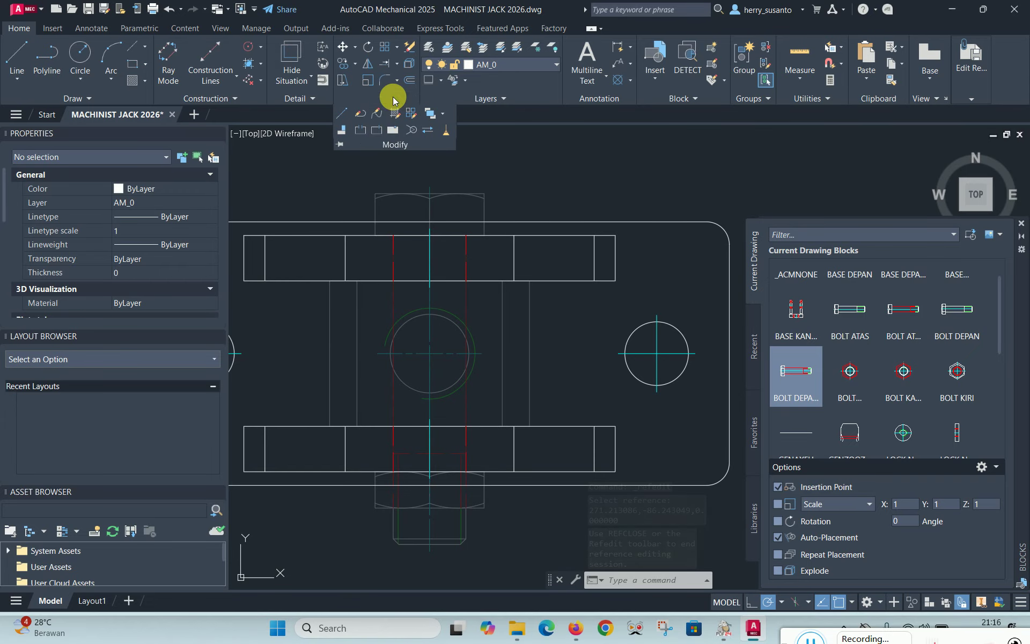
click(378, 132)
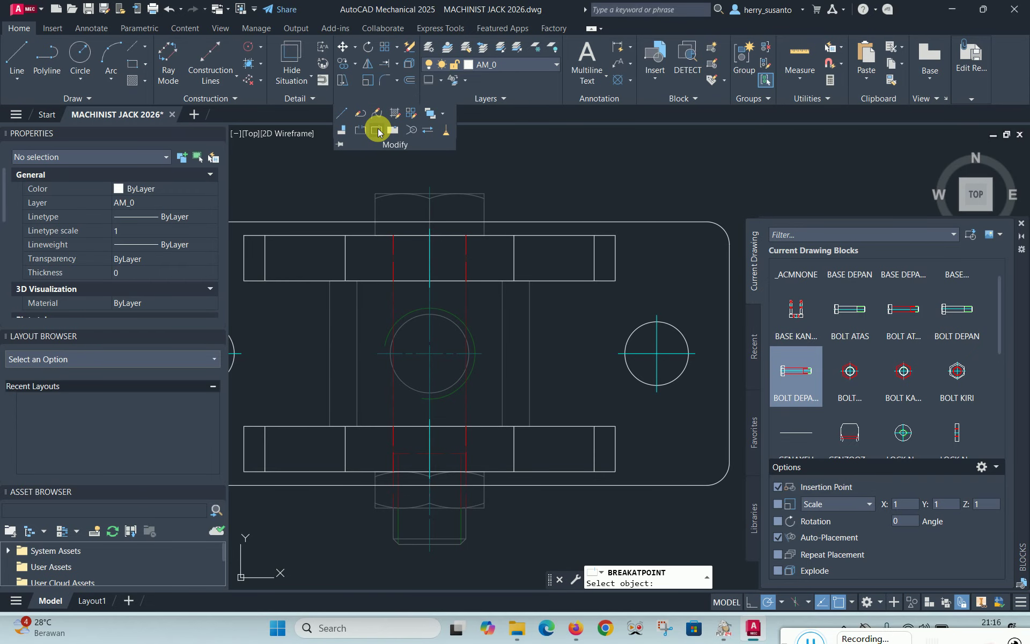
click(402, 221)
scroll(399, 214, up, 6)
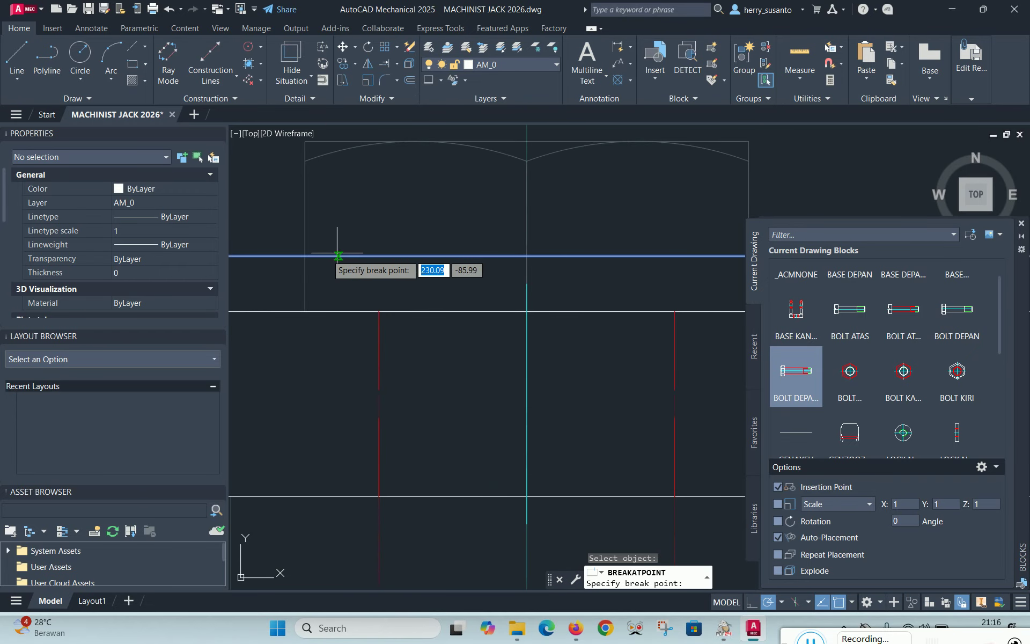
click(304, 251)
scroll(322, 221, down, 2)
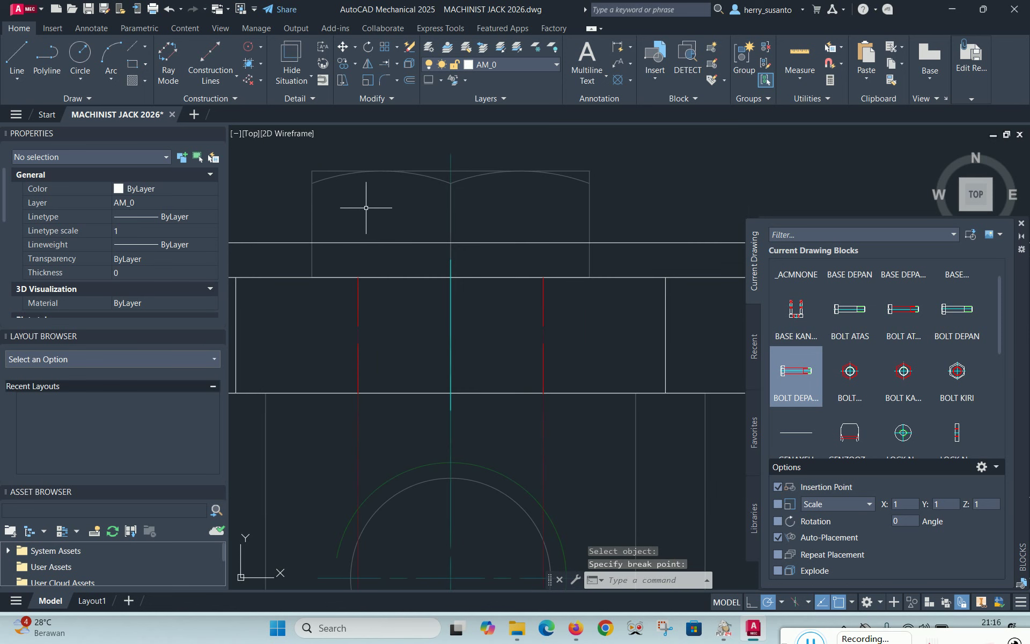
right_click(366, 212)
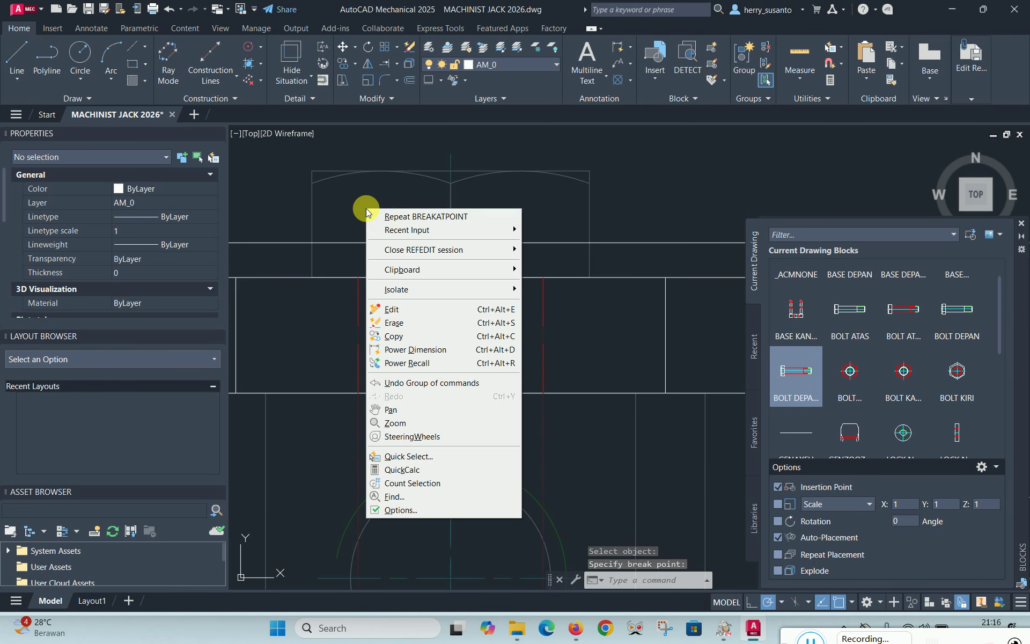
click(412, 216)
click(537, 242)
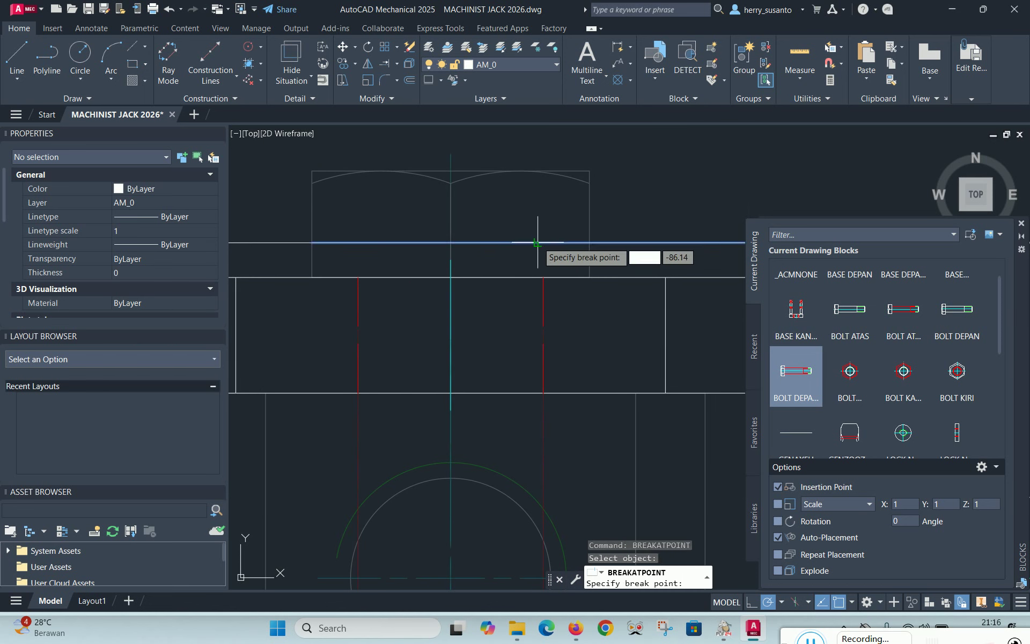
click(589, 242)
Break the base plate's lower edge at the two points where it meets the sides of the nut
scroll(520, 189, down, 3)
scroll(496, 523, up, 4)
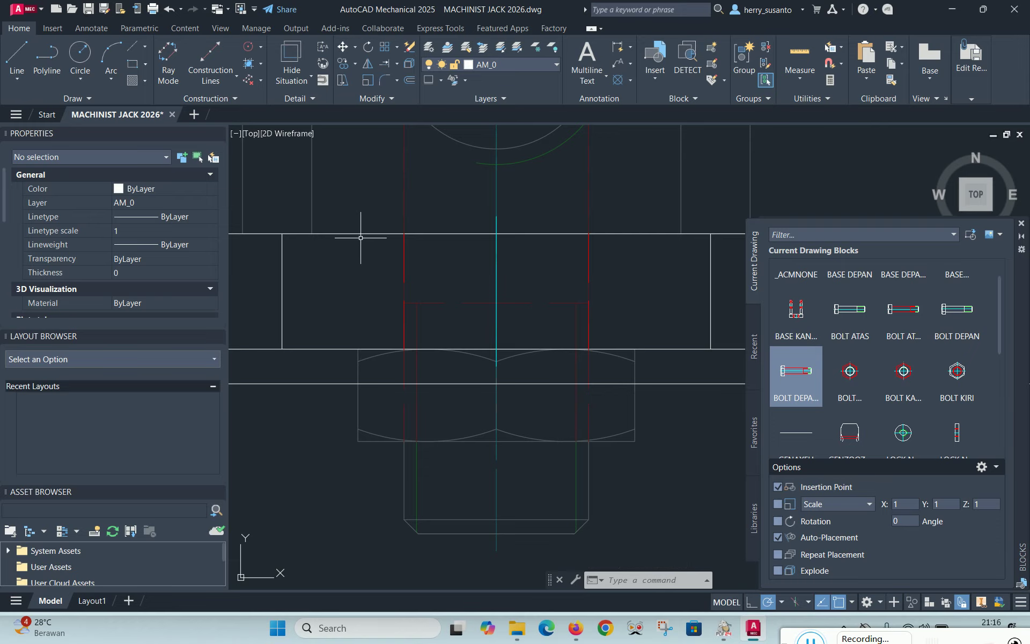
right_click(346, 272)
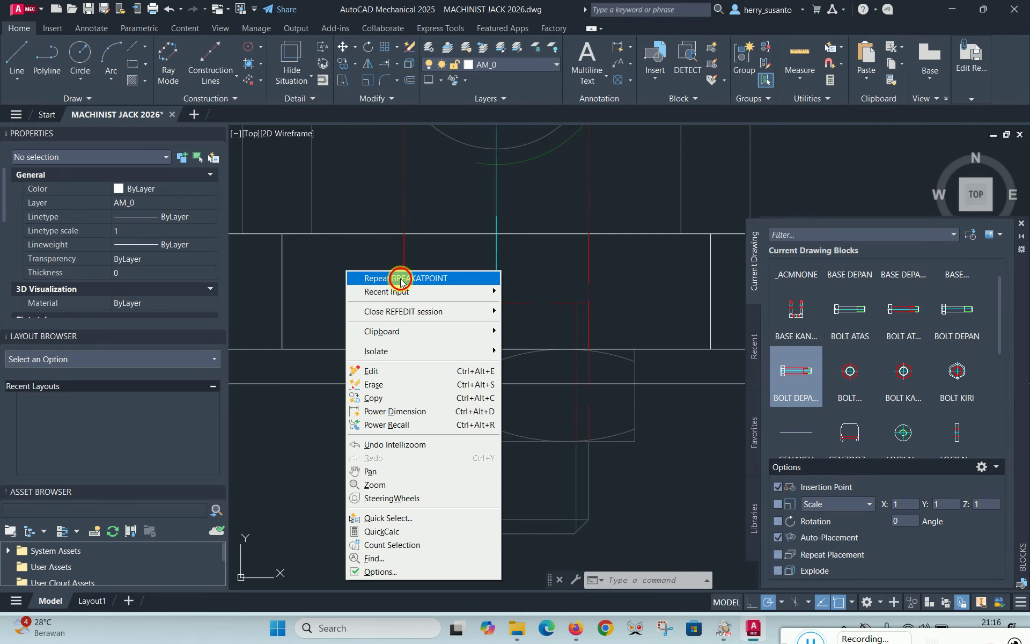
click(401, 281)
click(441, 383)
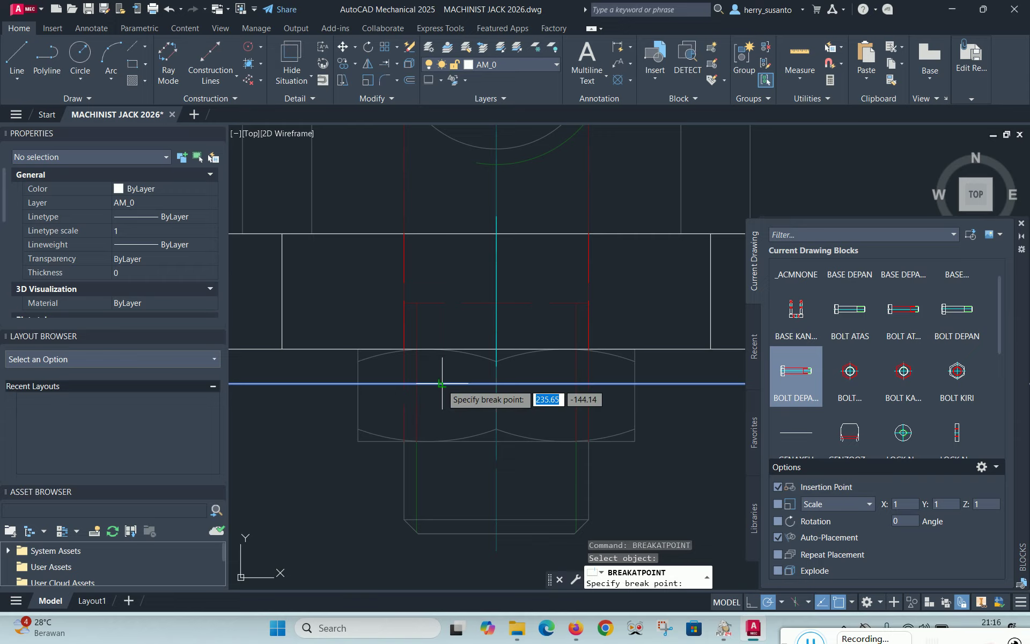
click(361, 382)
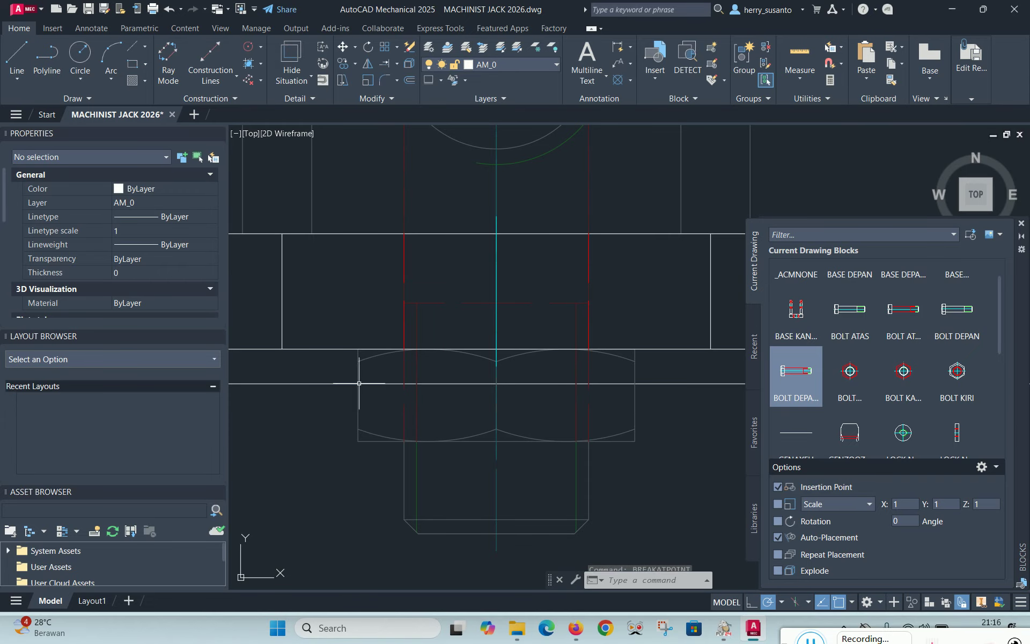
right_click(317, 447)
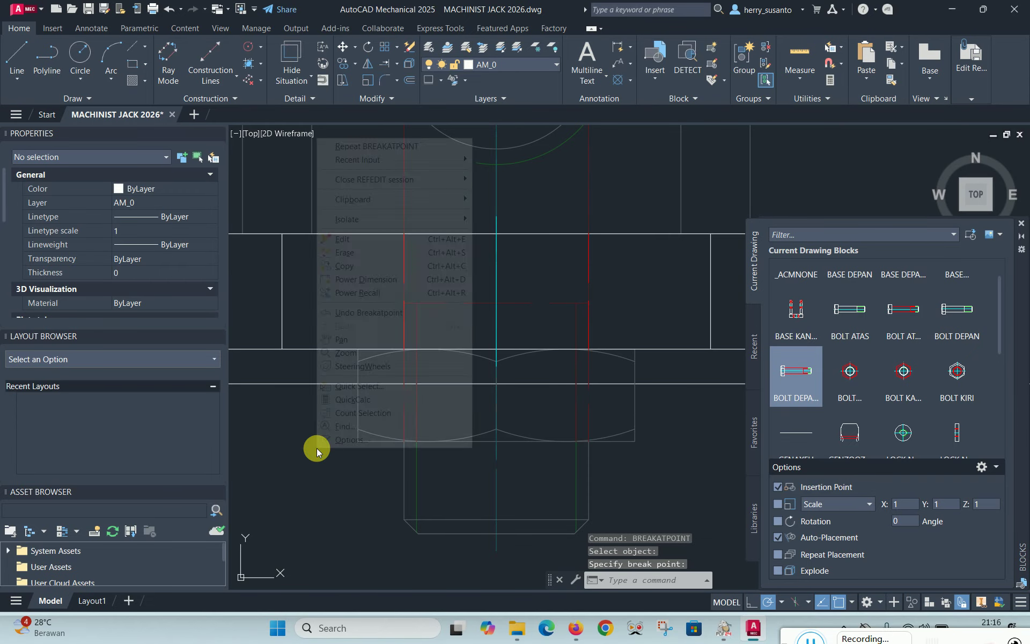
click(383, 149)
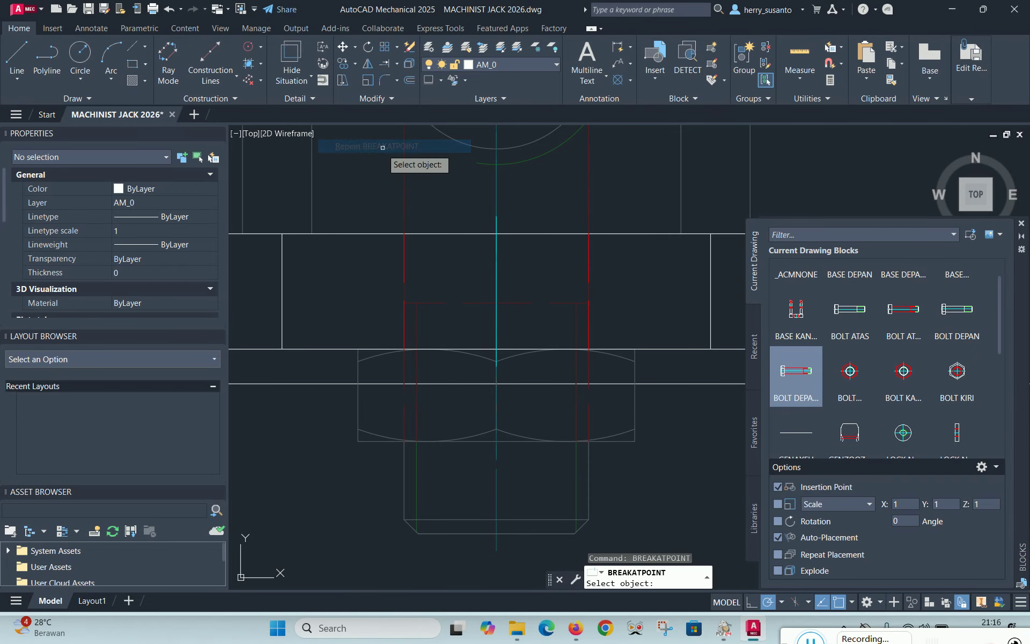
click(617, 383)
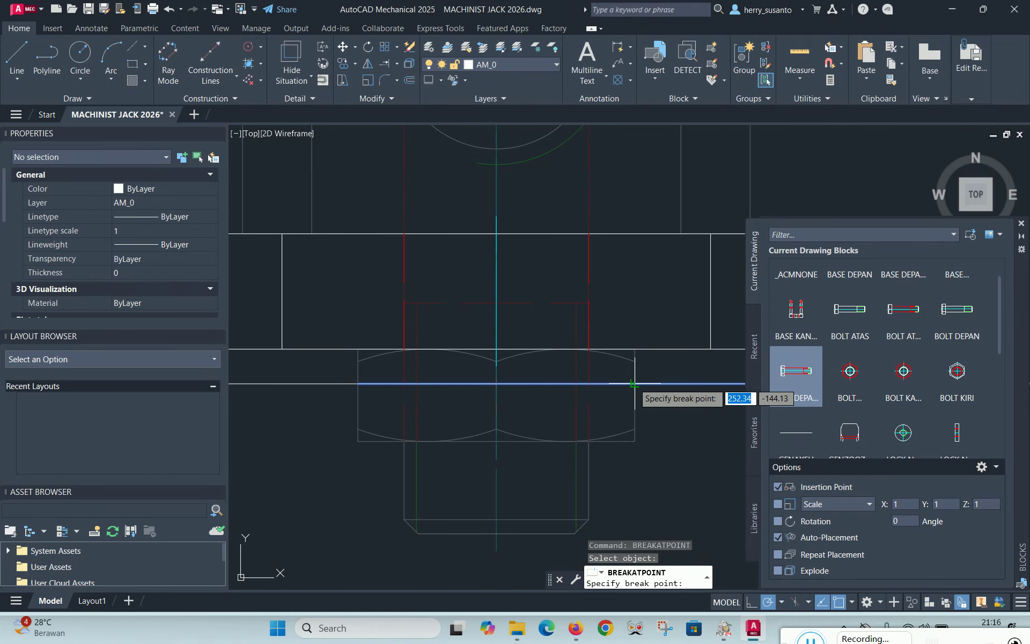
click(633, 384)
Assign the base edge segments beneath the bolt head and the nut to layer AM_3
scroll(368, 413, down, 4)
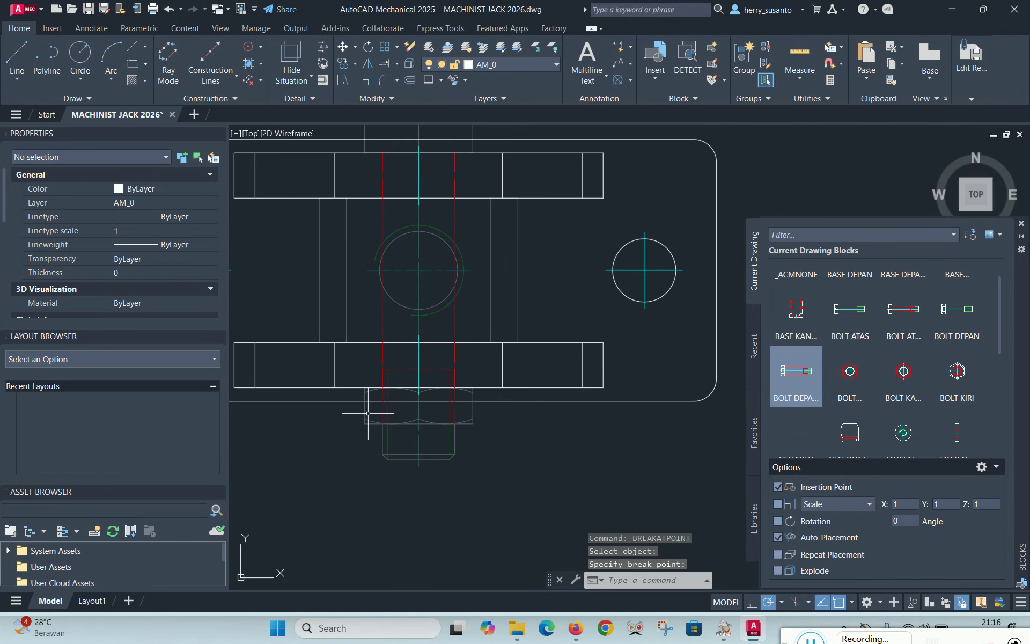
click(432, 402)
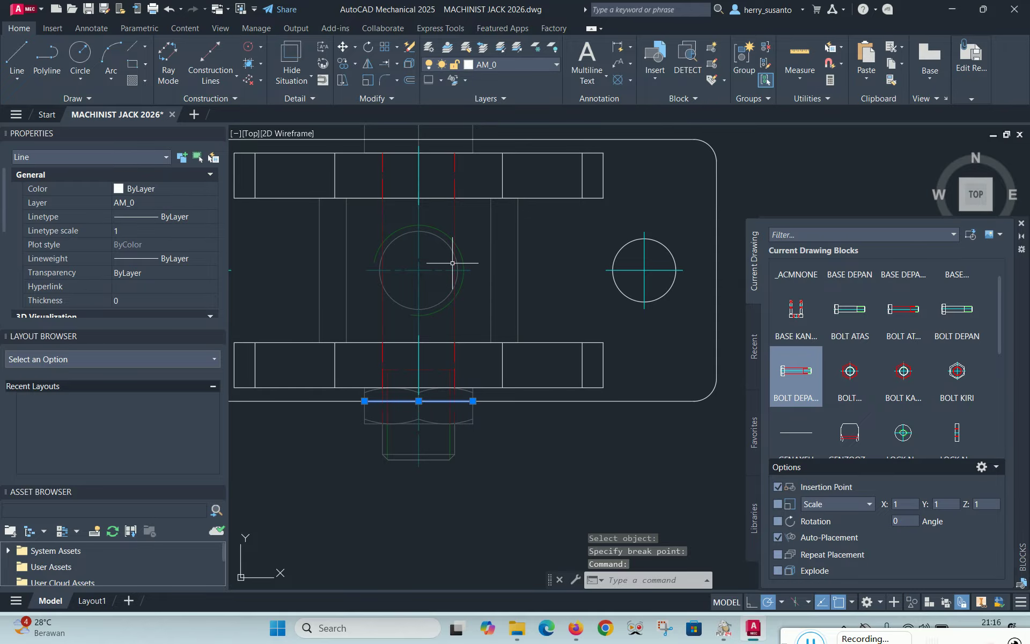
scroll(453, 263, down, 1)
scroll(451, 176, up, 1)
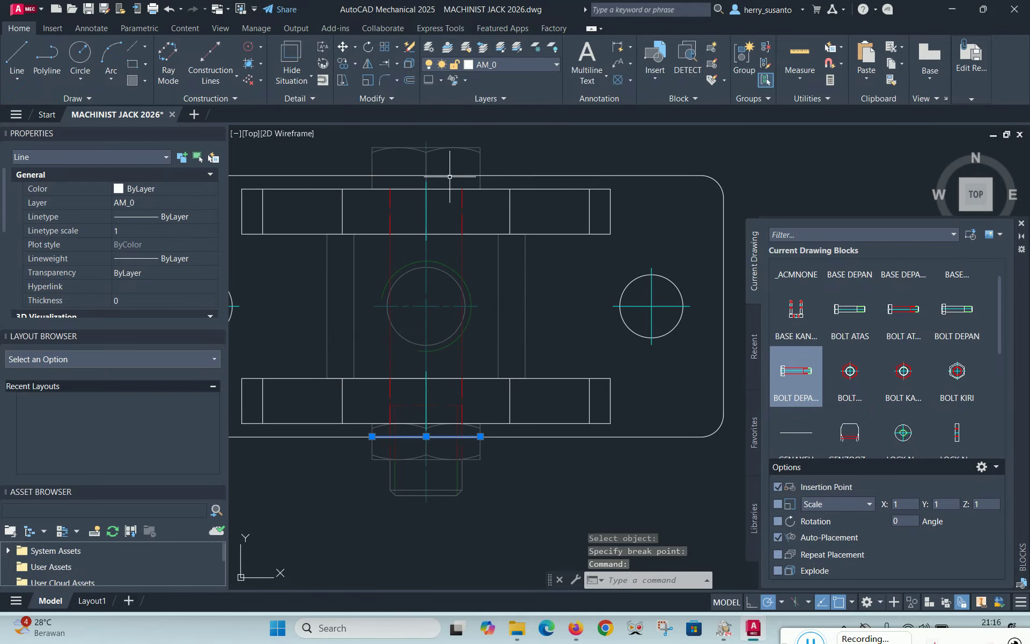
click(450, 176)
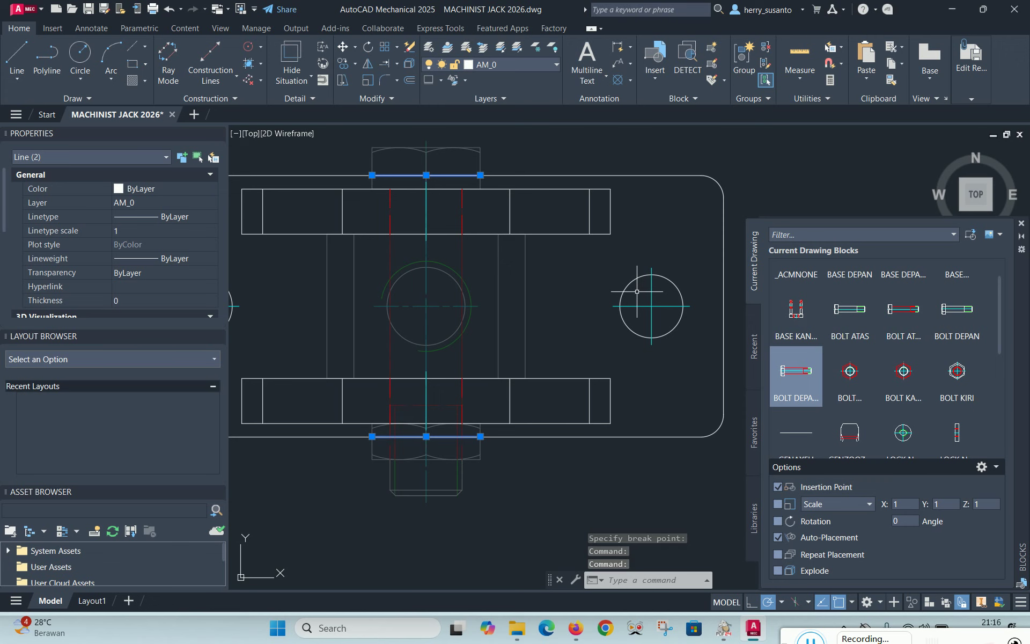
click(556, 64)
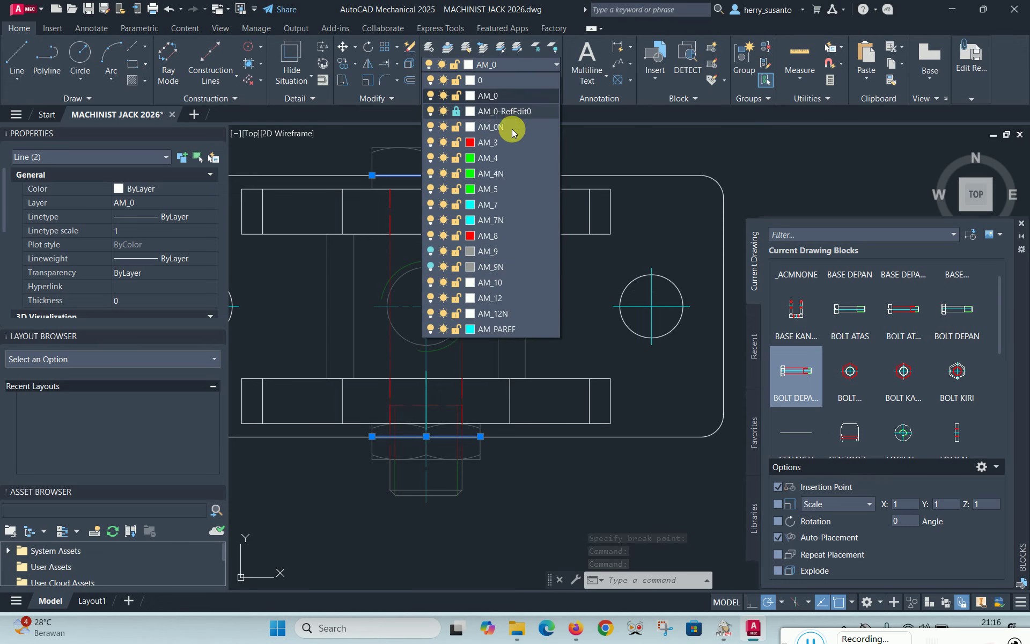
click(489, 142)
key(Escape)
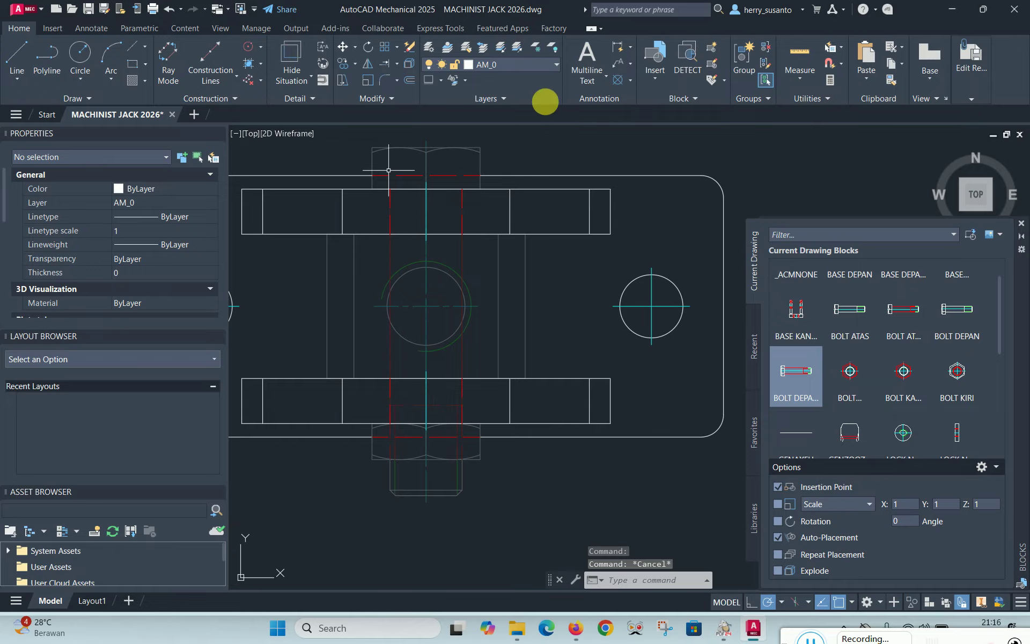
Save the base's reference edits under the name BASE ATAS ASSEMBLY, keeping its base point
click(972, 99)
click(816, 128)
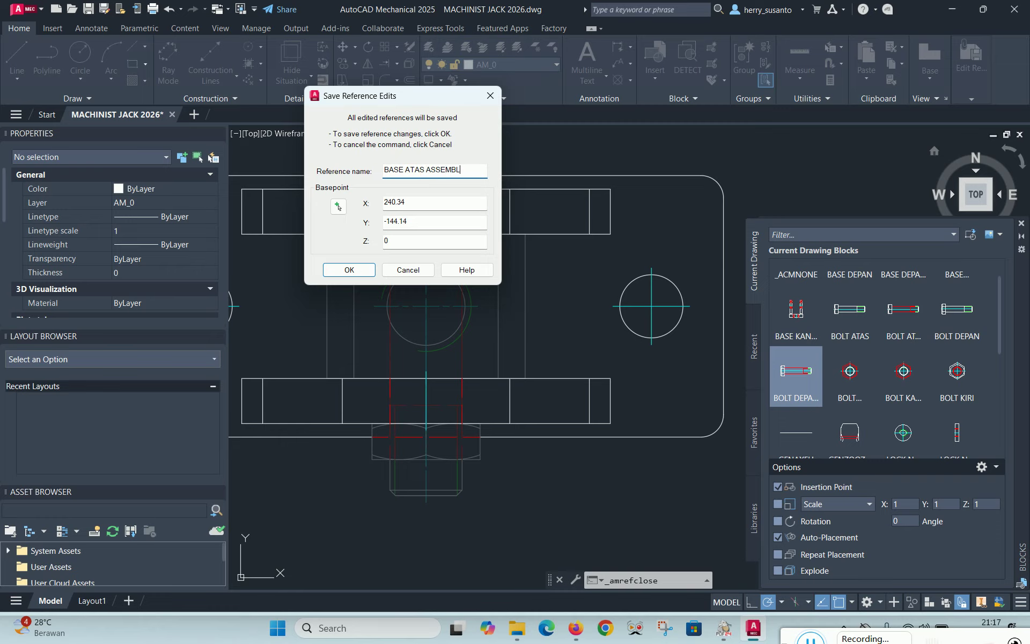
click(345, 269)
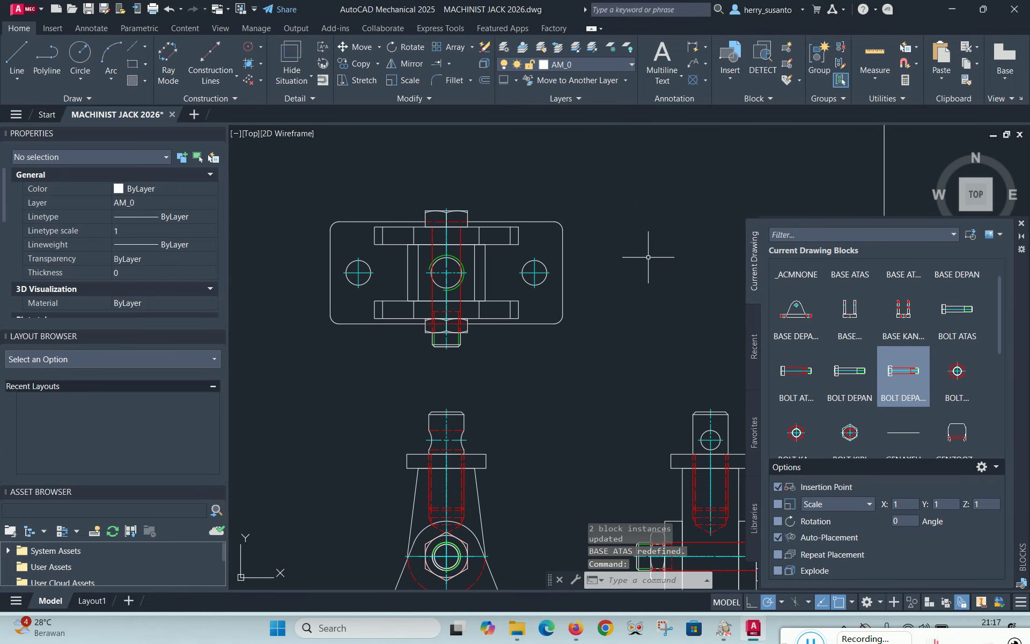
mouse_move(621, 273)
middle_down()
mouse_move(559, 275)
mouse_move(580, 269)
middle_up()
scroll(350, 267, up, 2)
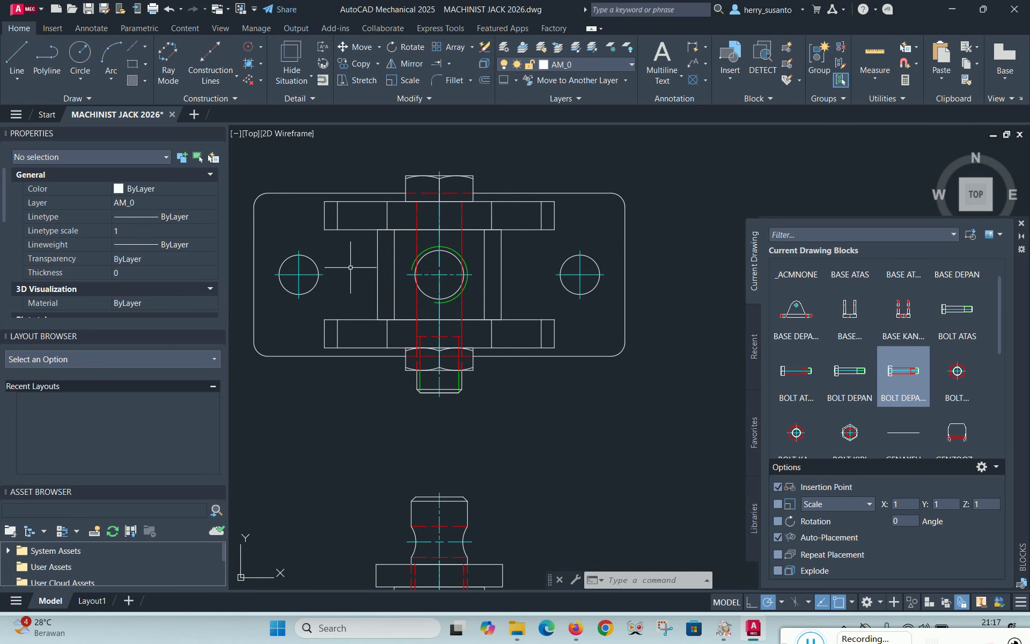
scroll(478, 241, up, 2)
scroll(384, 245, down, 2)
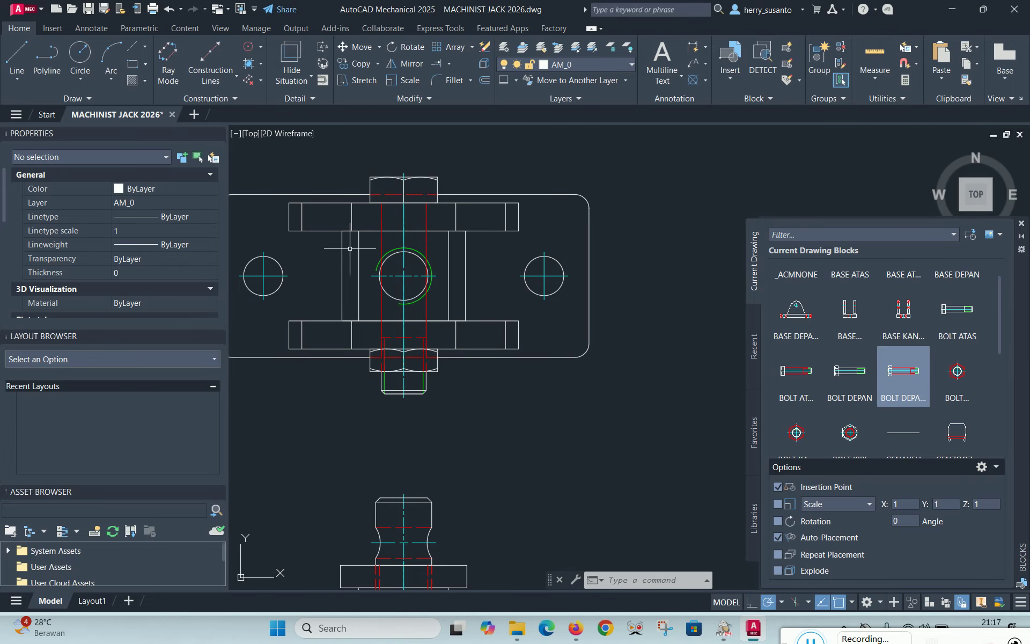
Insert the lock nut's circular top-view block in the empty space beside the assembly's top view
scroll(349, 249, down, 2)
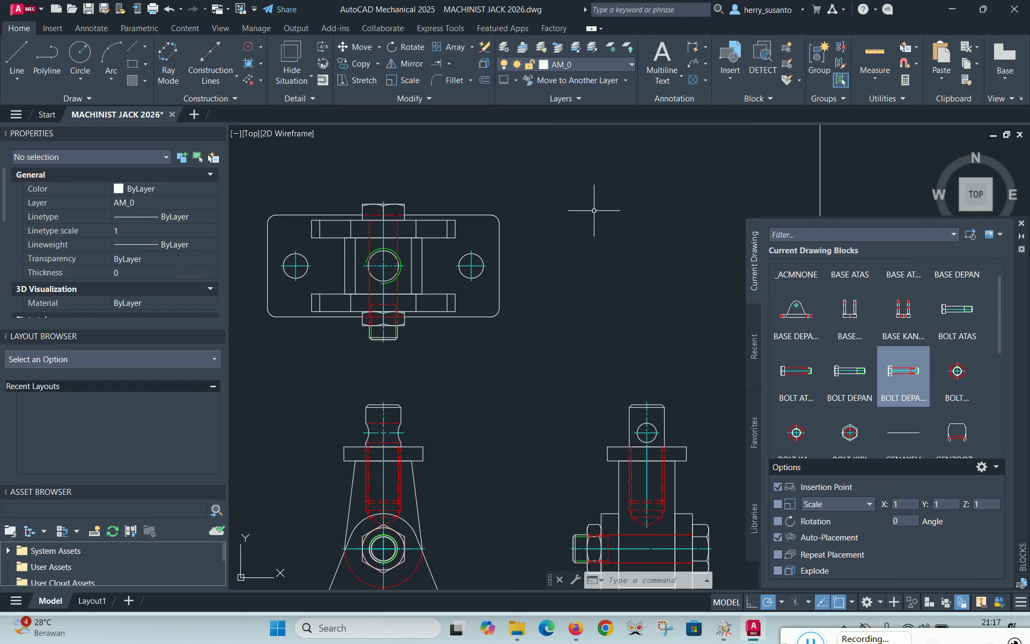
click(969, 320)
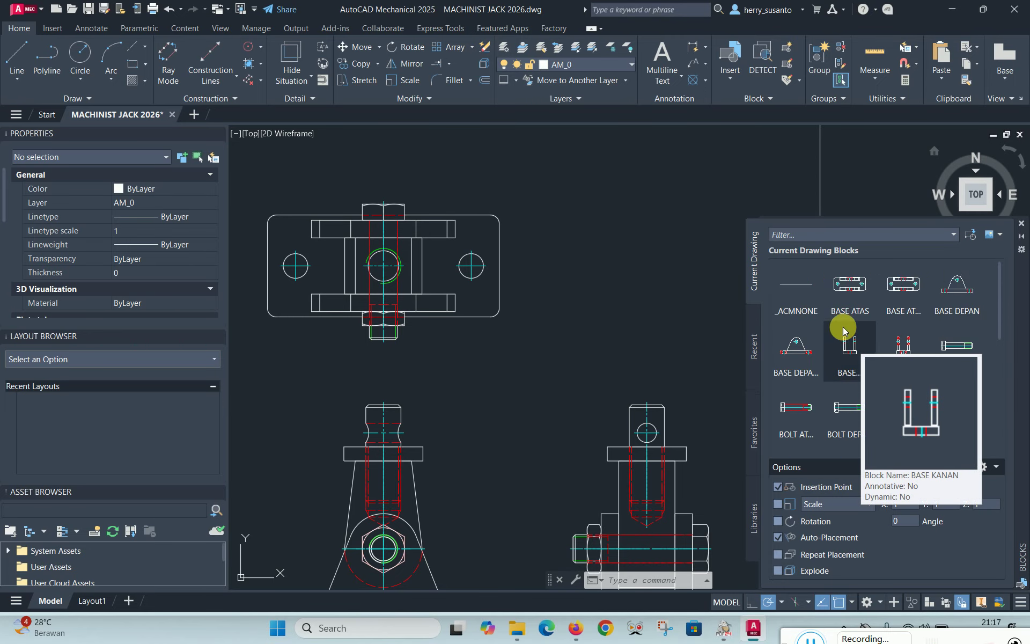
scroll(999, 288, down, 1)
scroll(819, 322, down, 1)
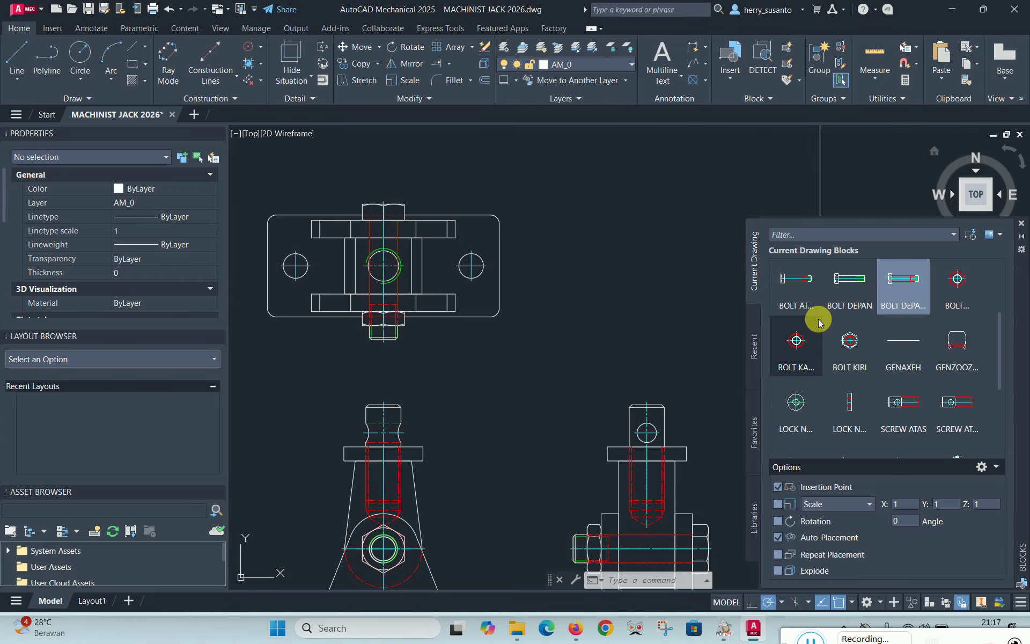
scroll(837, 349, down, 1)
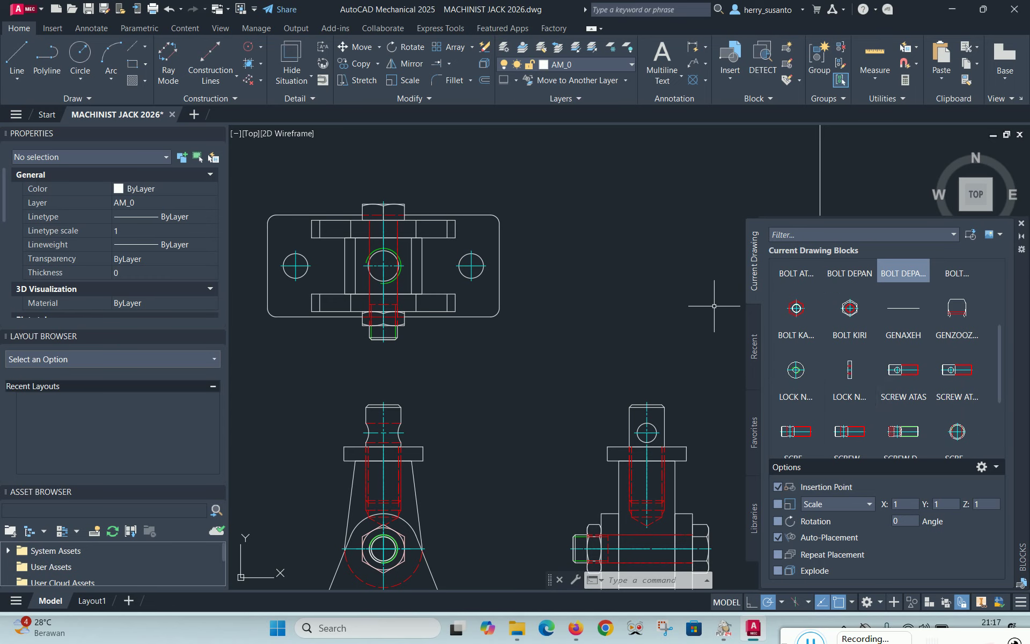
click(848, 374)
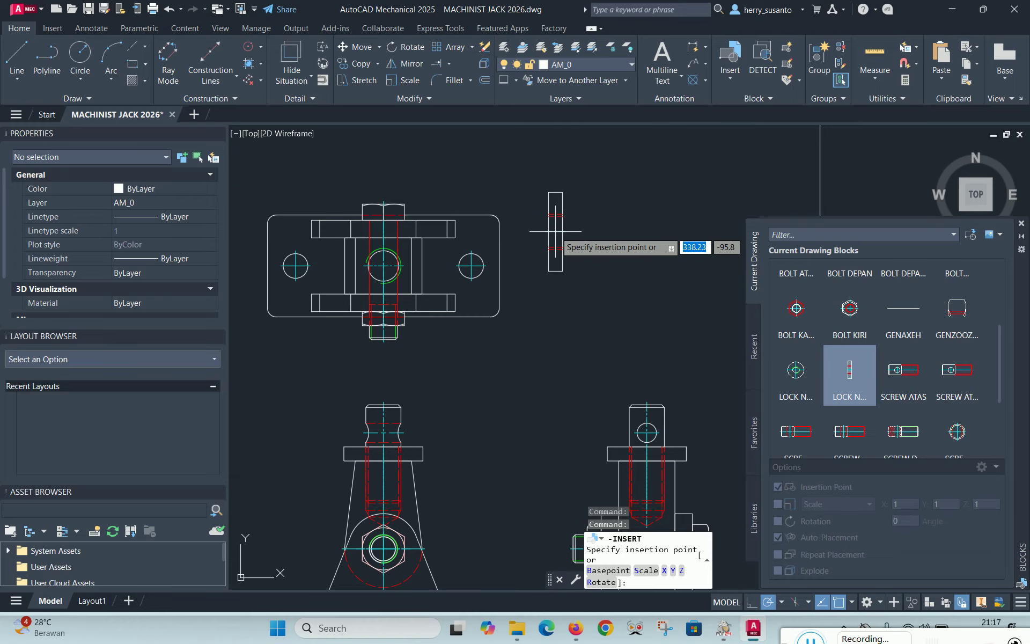
key(Escape)
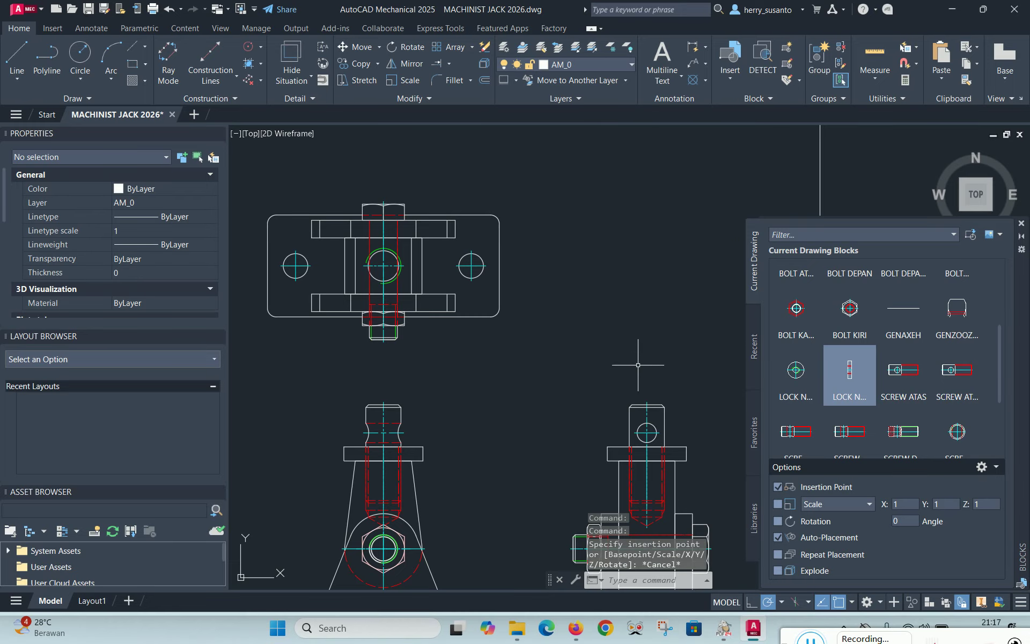
click(796, 370)
click(561, 263)
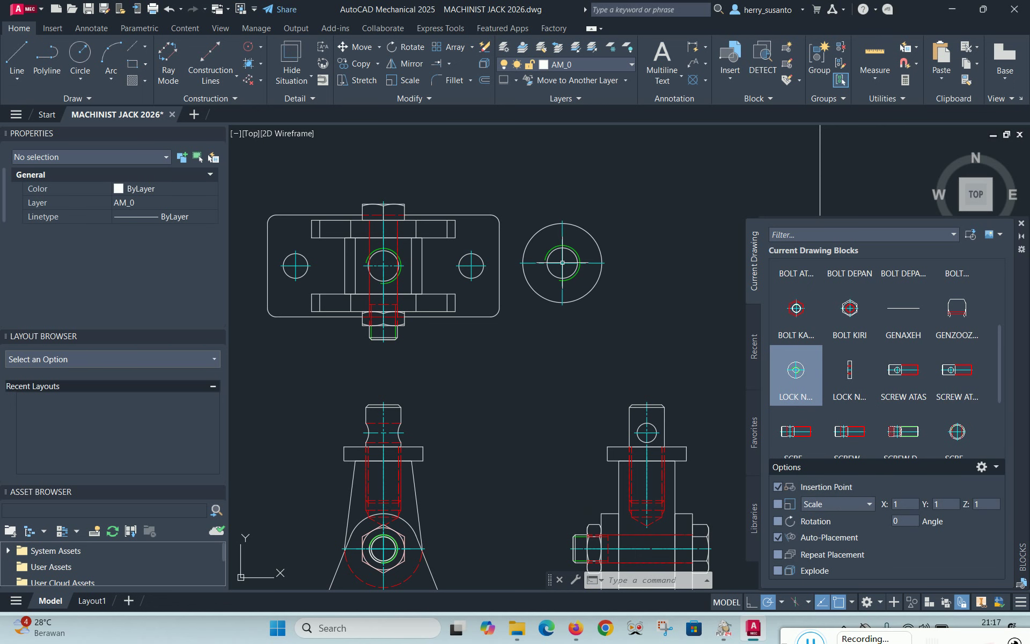
Make the lock nut's horizontal centerline collinear with the horizontal centerline of the threaded hole at the assembly's centre
scroll(511, 202, up, 2)
scroll(490, 189, down, 2)
scroll(386, 202, up, 2)
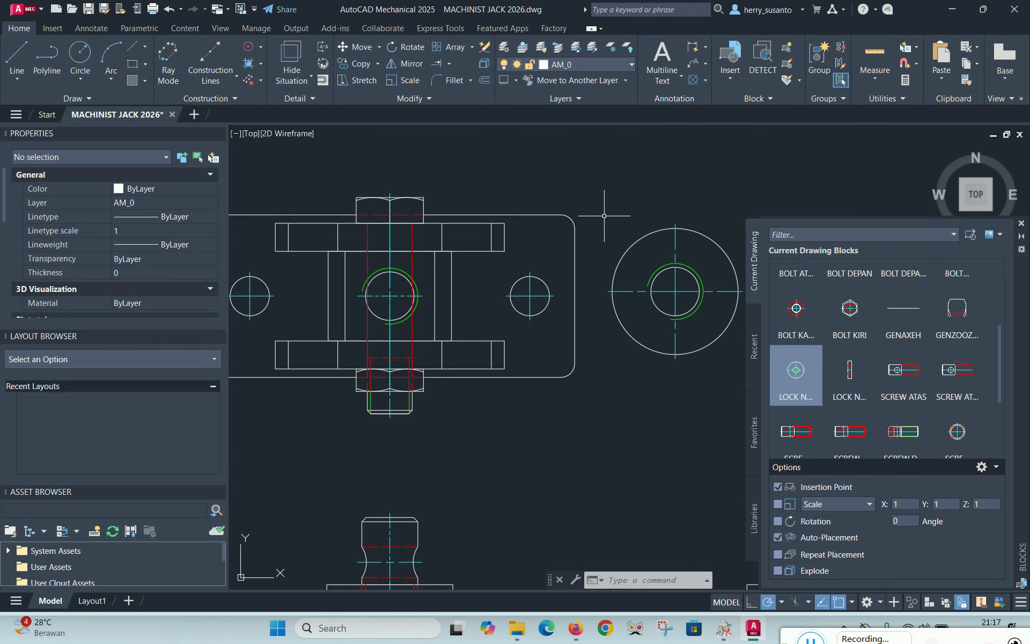
mouse_move(592, 195)
middle_down()
mouse_move(563, 179)
mouse_move(567, 162)
middle_up()
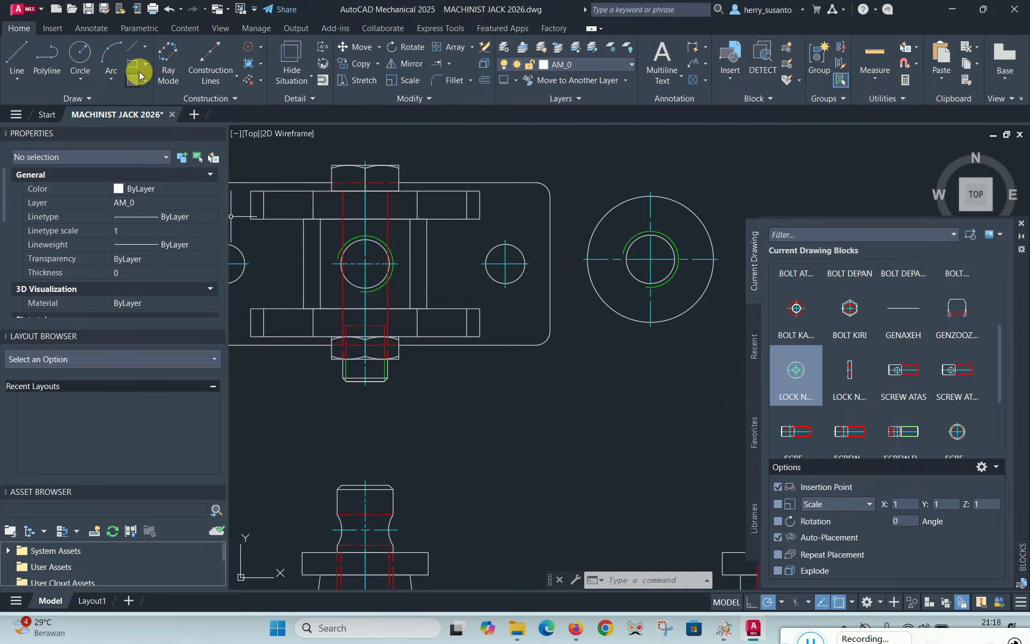
click(135, 29)
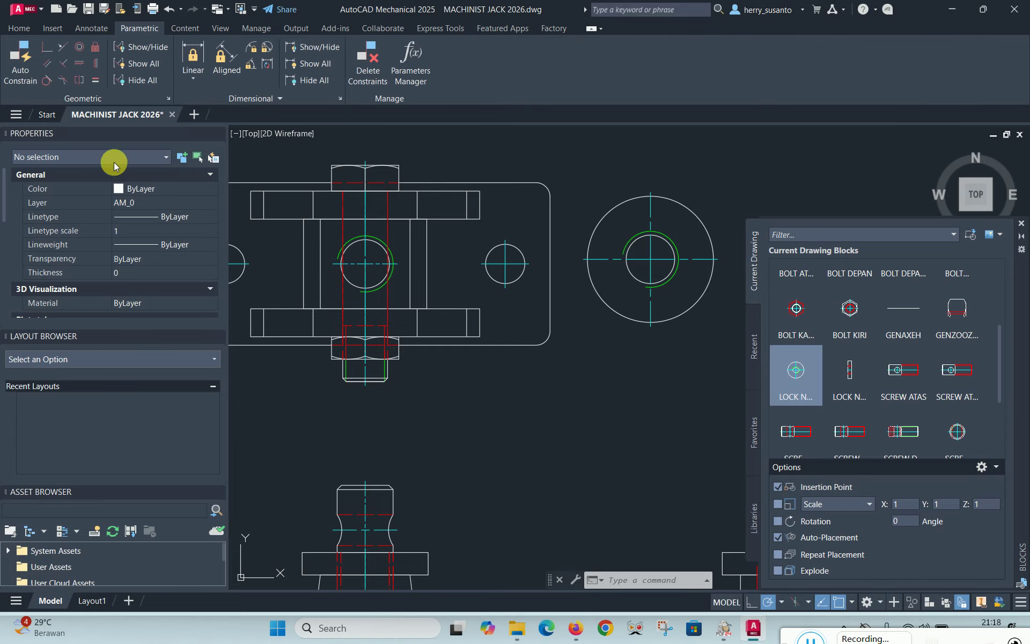
click(62, 48)
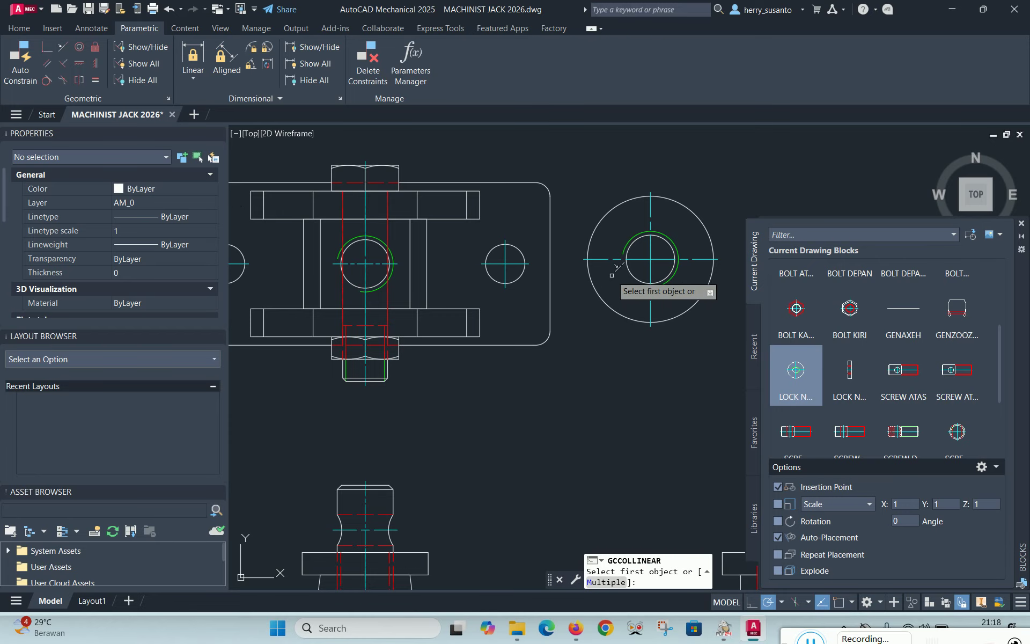
click(605, 259)
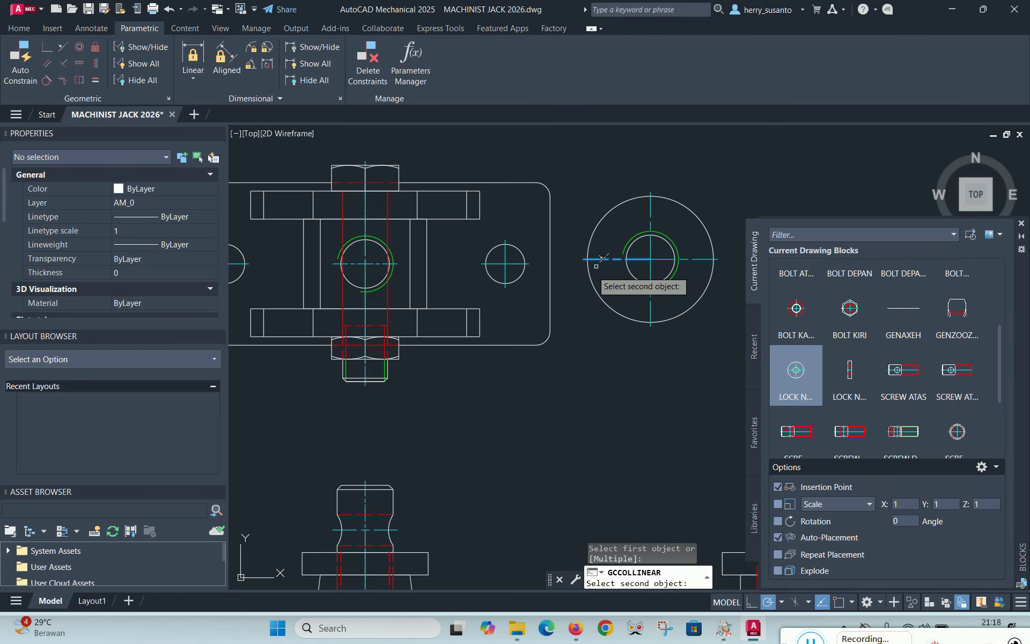
click(381, 263)
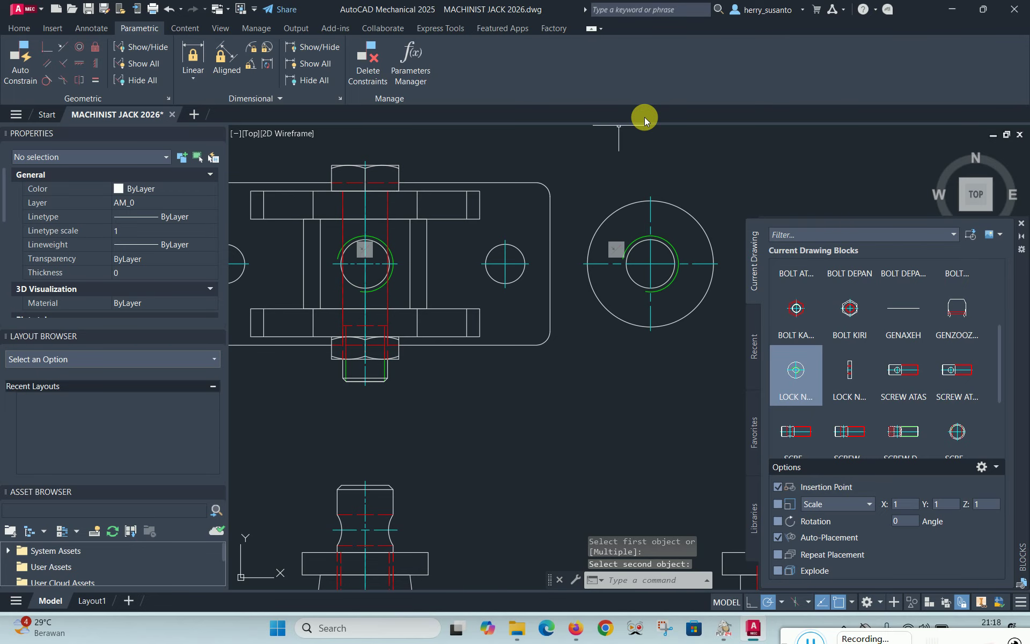
Make the lock nut's thread arc concentric with the assembly's central threaded hole and hide all geometric constraint markers
click(79, 47)
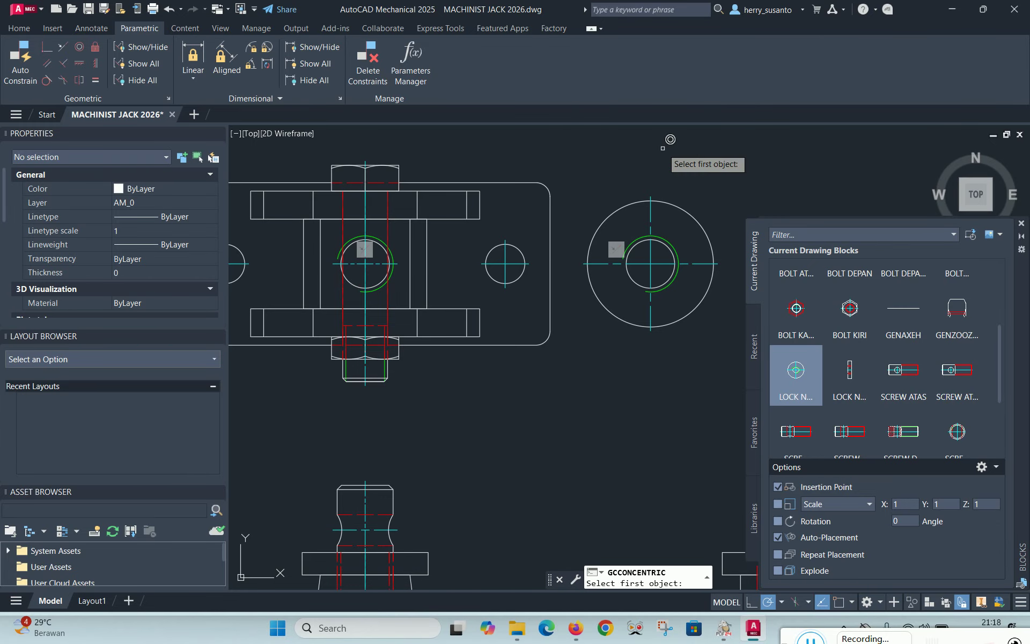
click(669, 242)
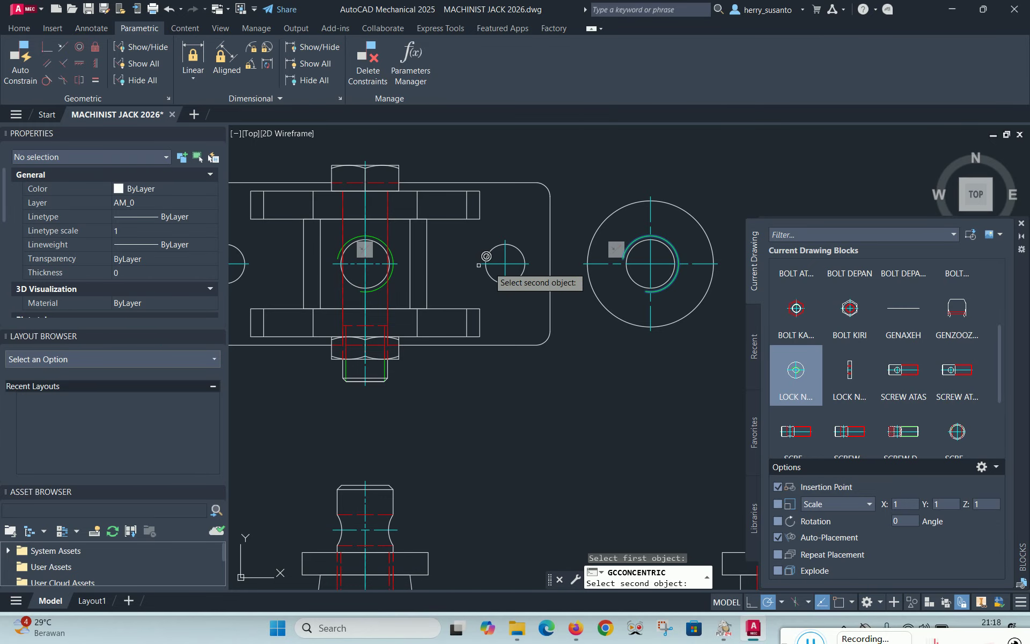
click(381, 240)
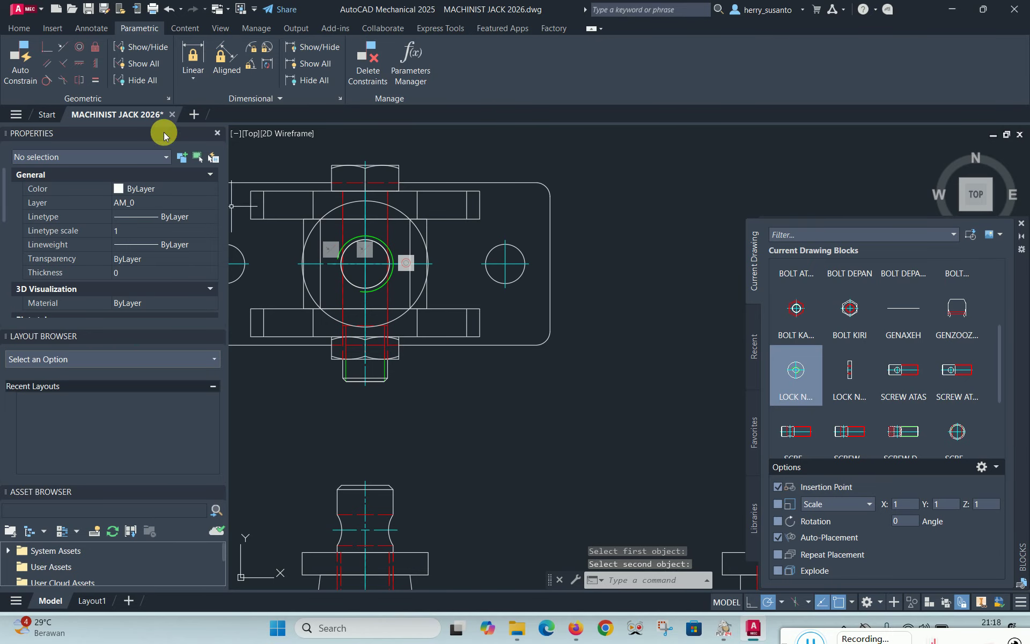
click(137, 80)
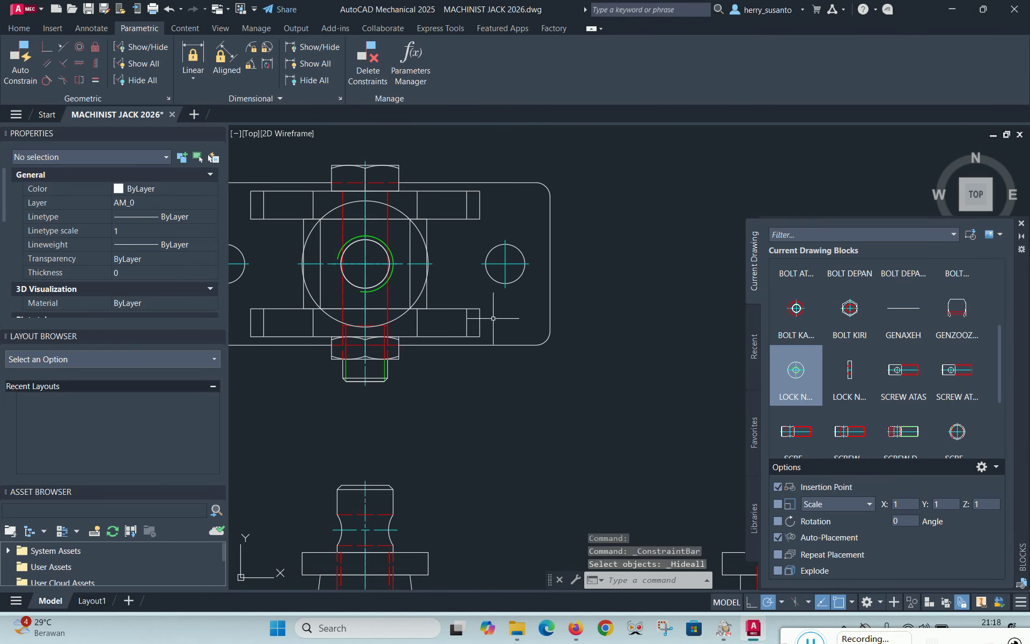
Open the BASE ATAS ASSEMBLY block in the top view for in-place reference editing
scroll(589, 281, down, 2)
scroll(424, 261, up, 2)
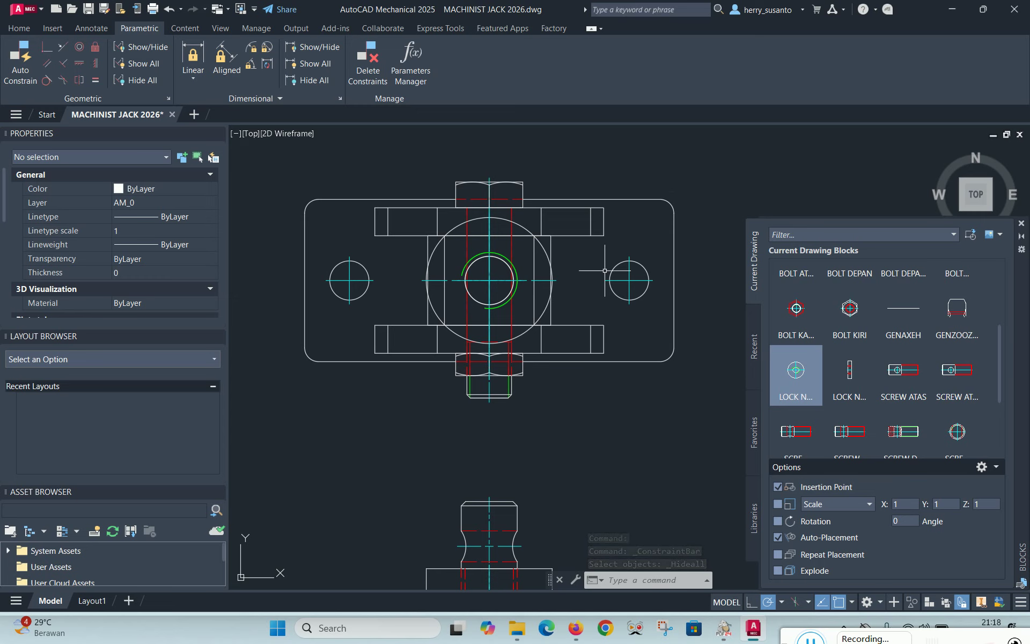
scroll(529, 268, up, 2)
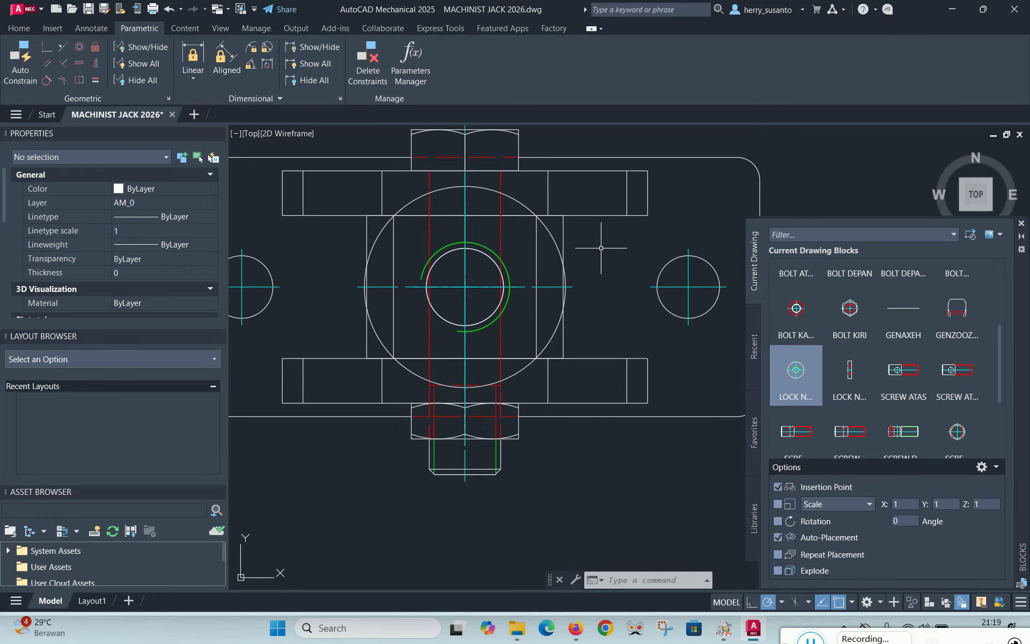
double_click(591, 216)
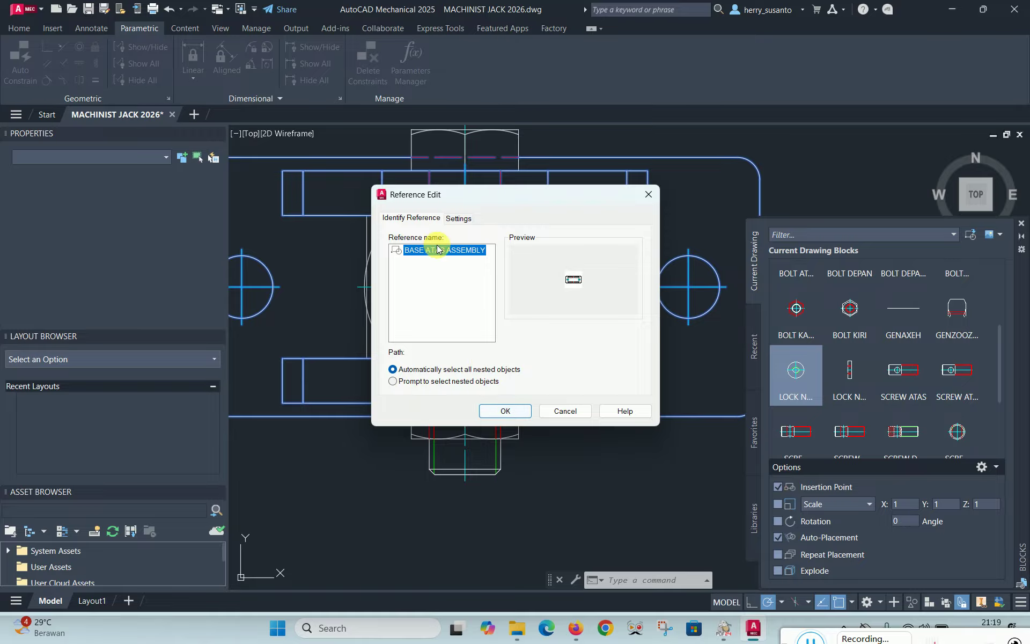
click(504, 411)
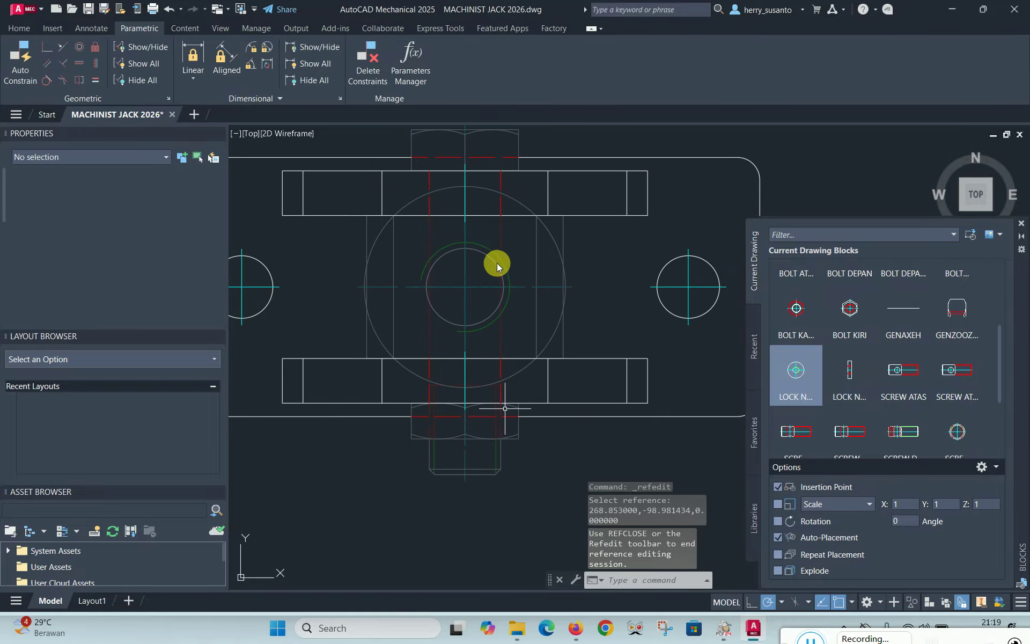
Break the upper lug's inner edge at its left intersection with the lock nut's outer circle
scroll(407, 190, up, 2)
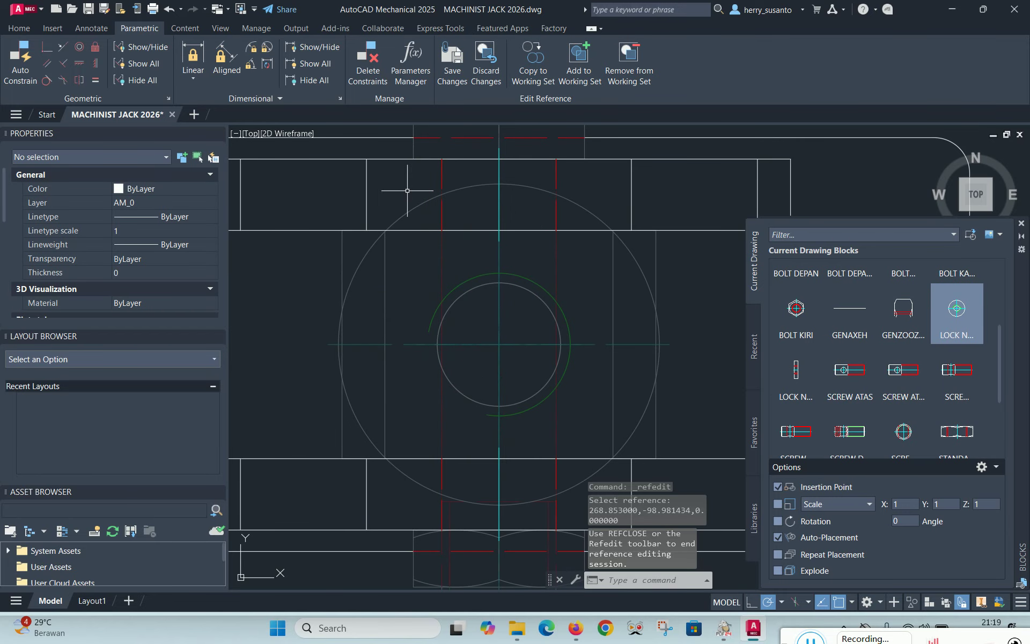
scroll(405, 193, up, 1)
scroll(423, 201, down, 3)
scroll(429, 199, up, 3)
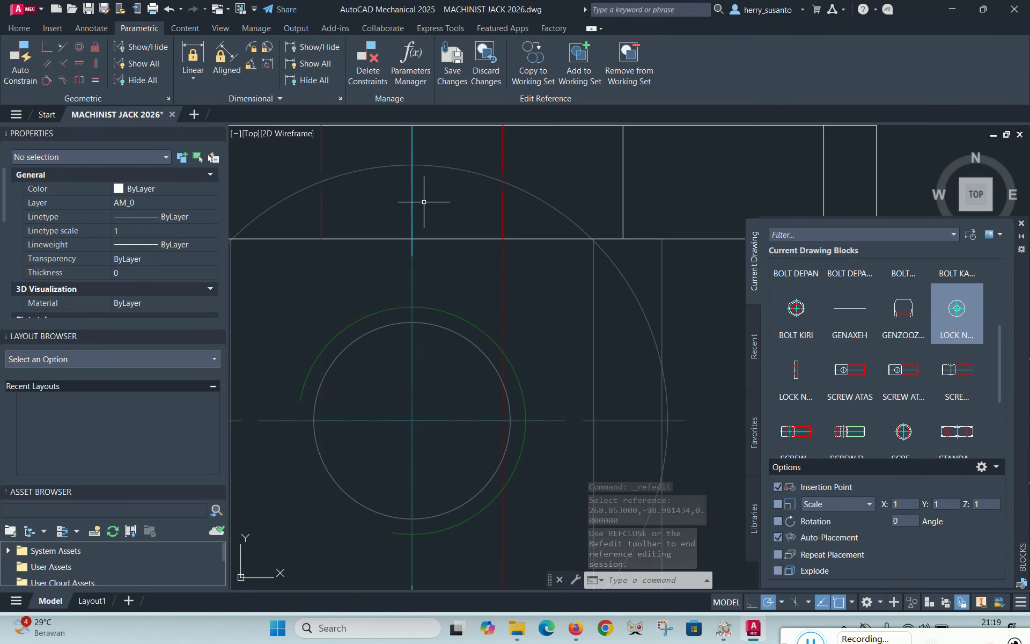
scroll(429, 198, down, 2)
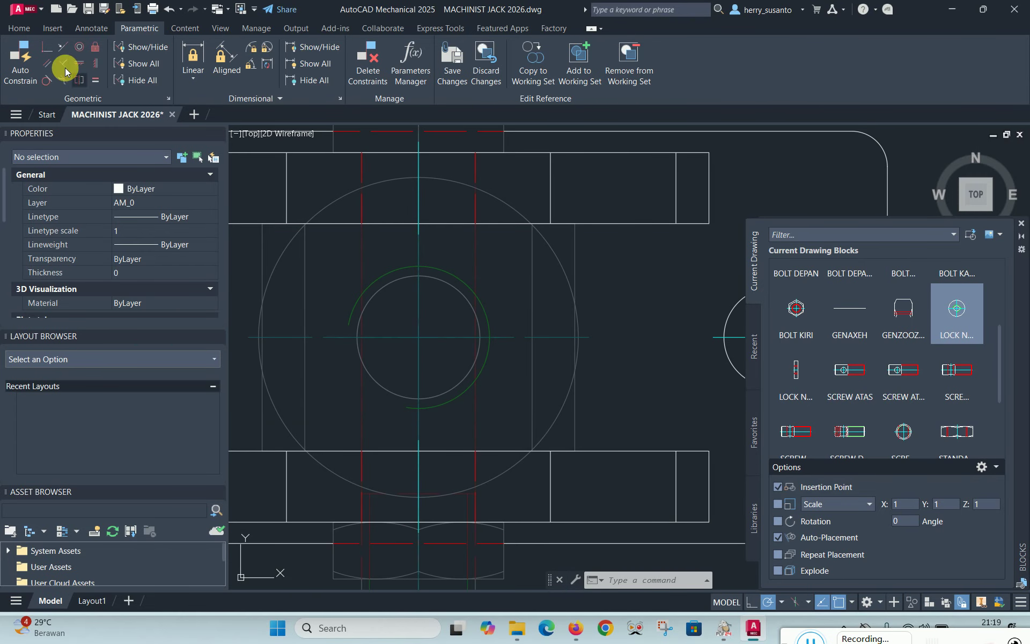
click(19, 29)
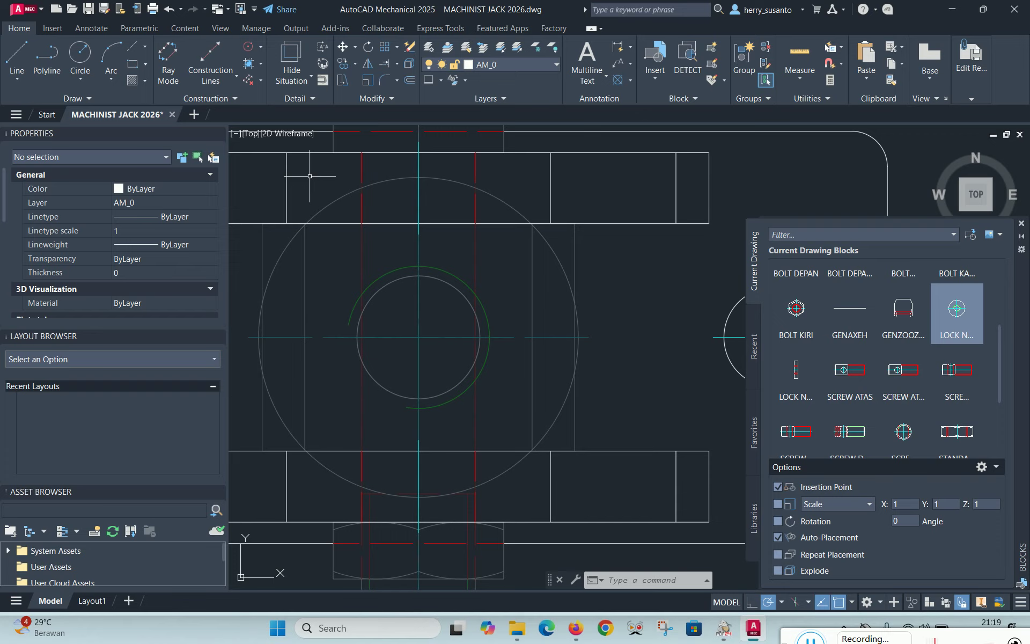
click(392, 99)
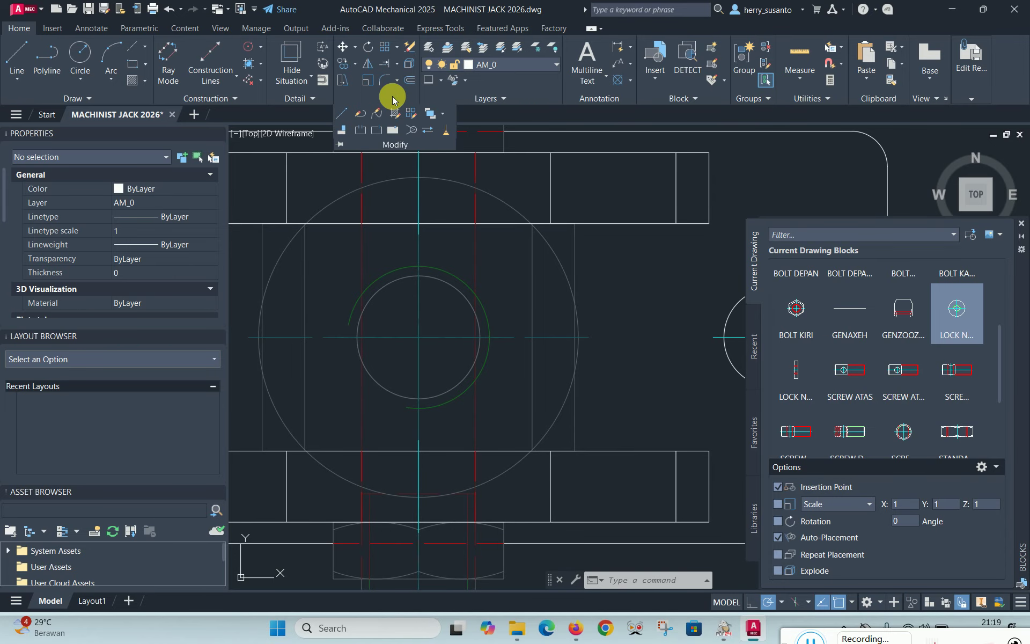
click(377, 130)
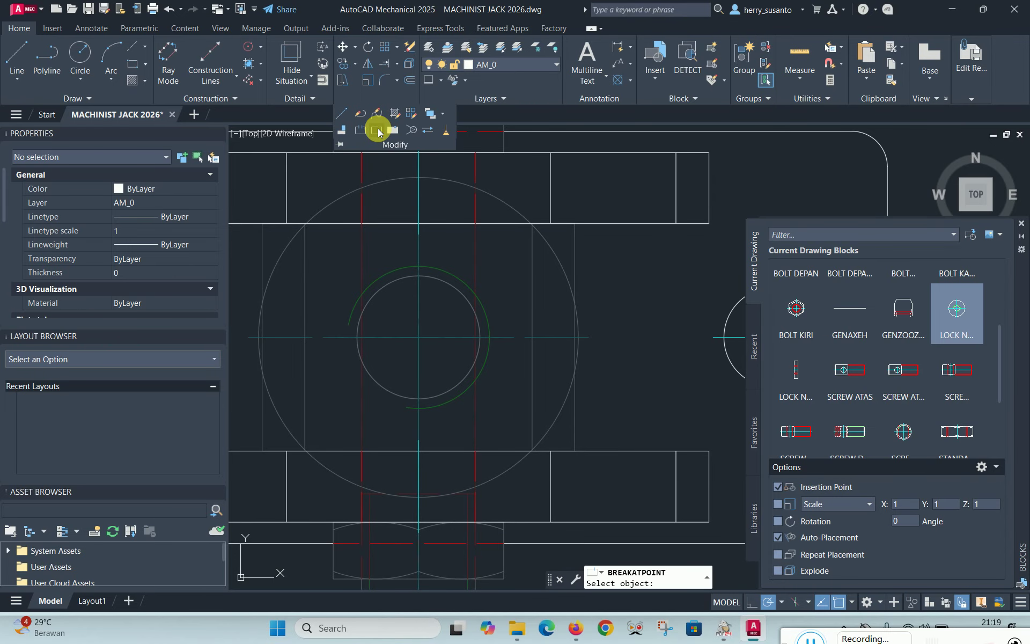
click(387, 222)
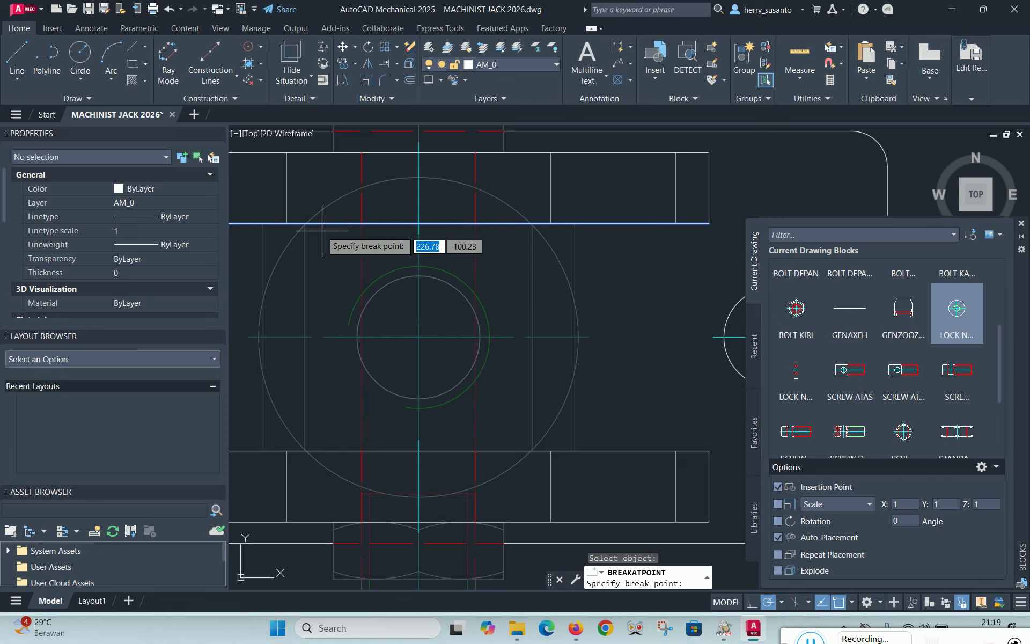
scroll(316, 227, up, 8)
click(249, 198)
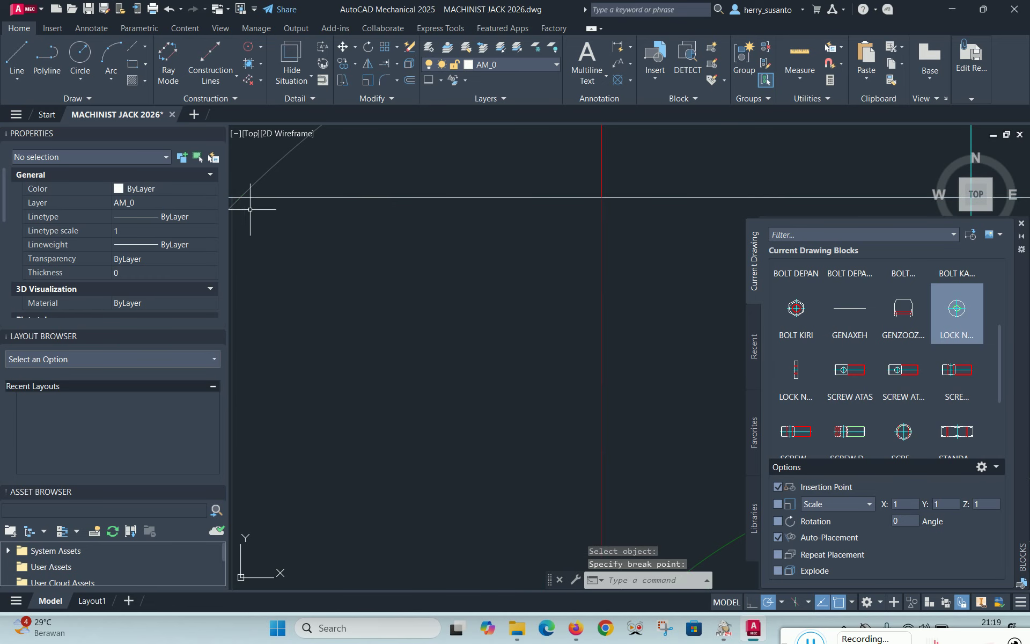
Break the upper lug's inner edge at its right intersection with the lock nut's outer circle
scroll(269, 243, down, 5)
right_click(566, 197)
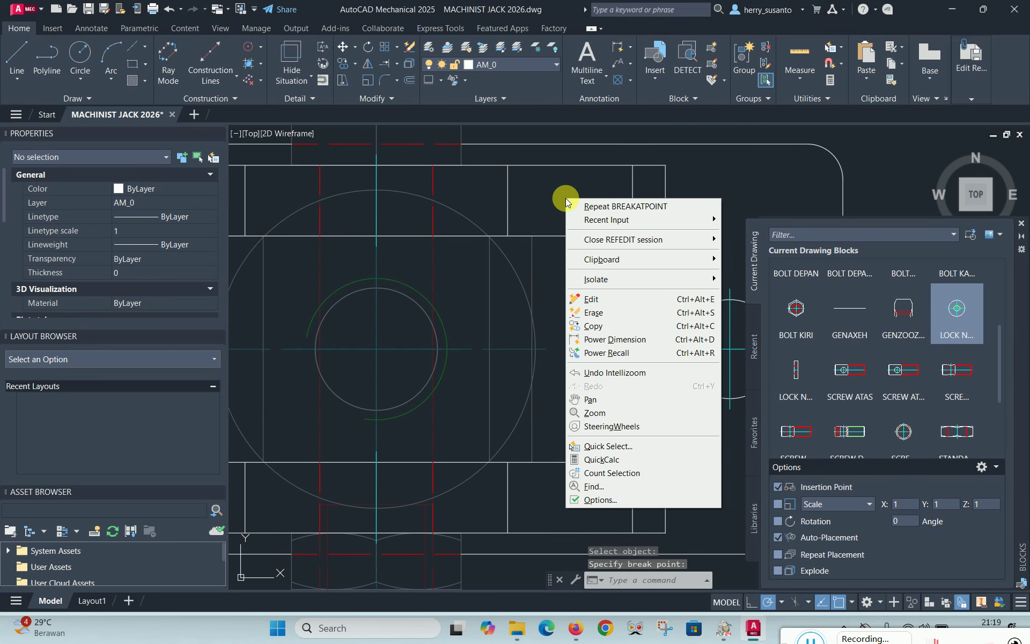
click(612, 208)
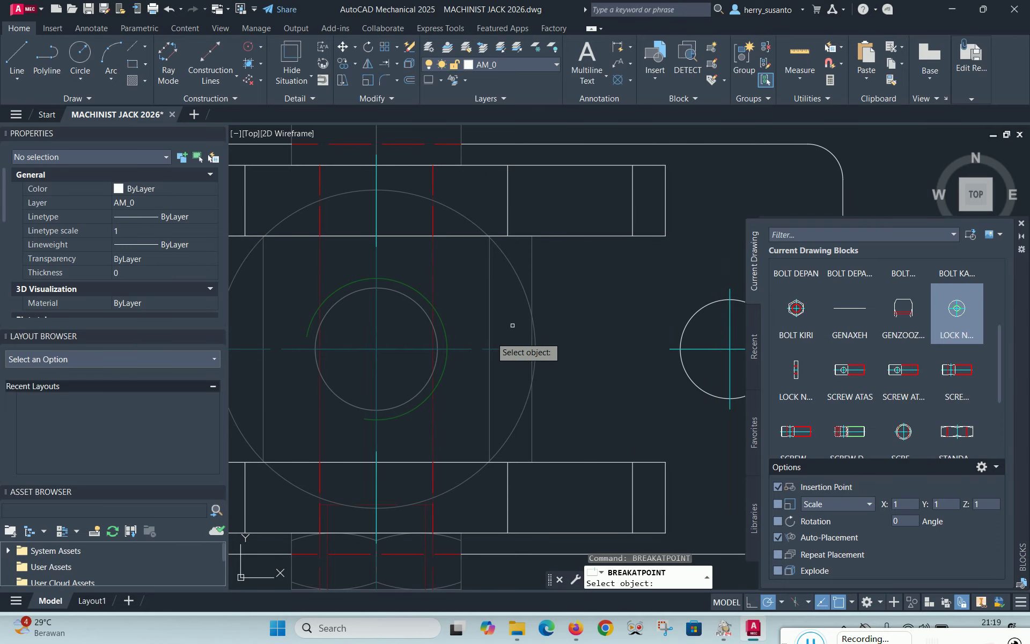
click(462, 237)
scroll(472, 239, up, 6)
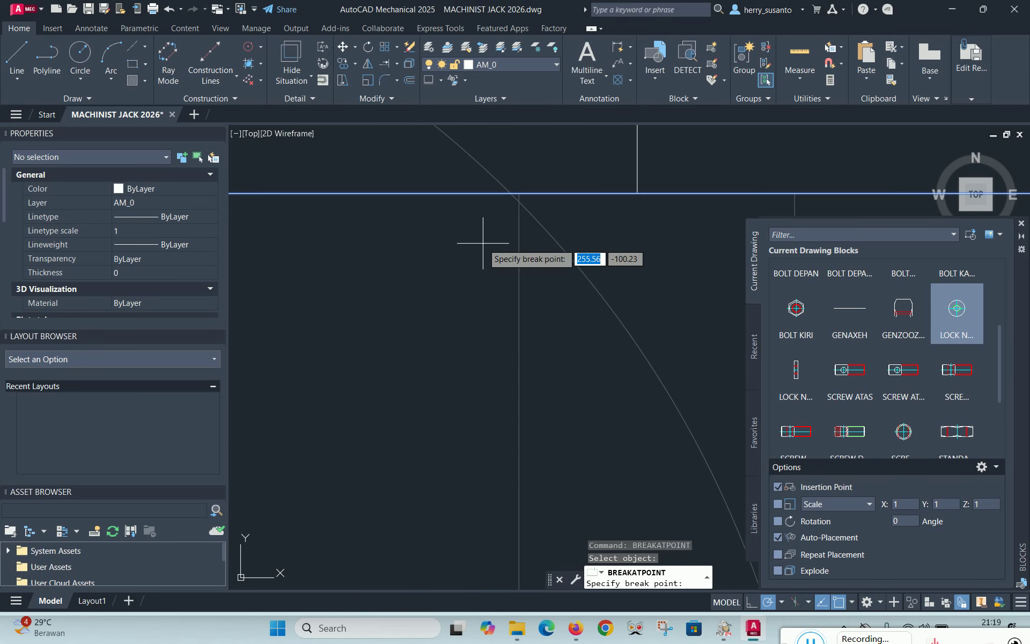
click(510, 193)
scroll(501, 229, down, 6)
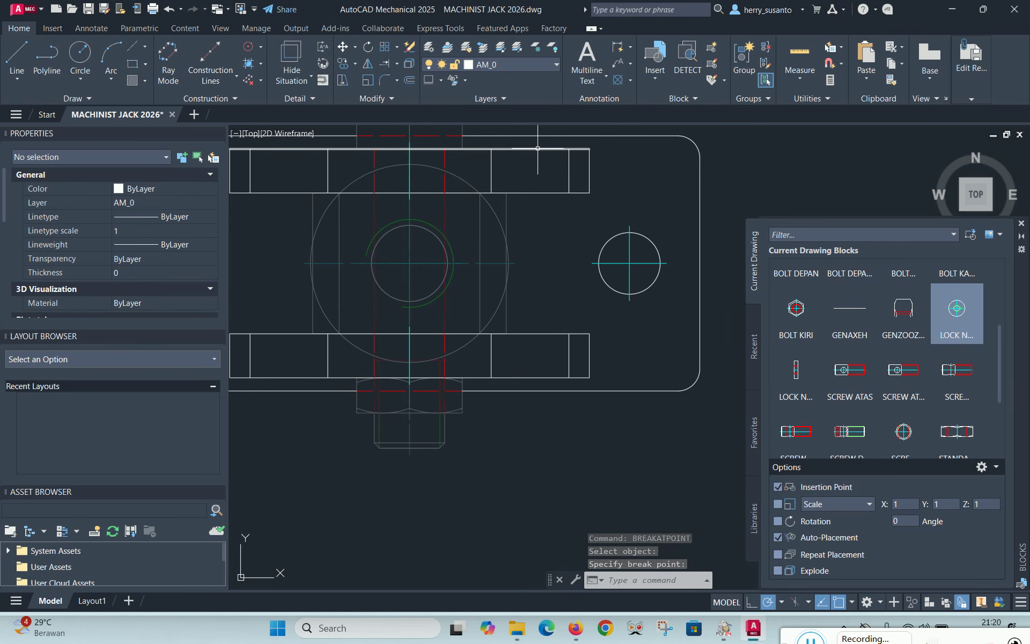
Break the lower lug's inner edge at its left intersection with the lock nut's outer circle
scroll(337, 374, up, 2)
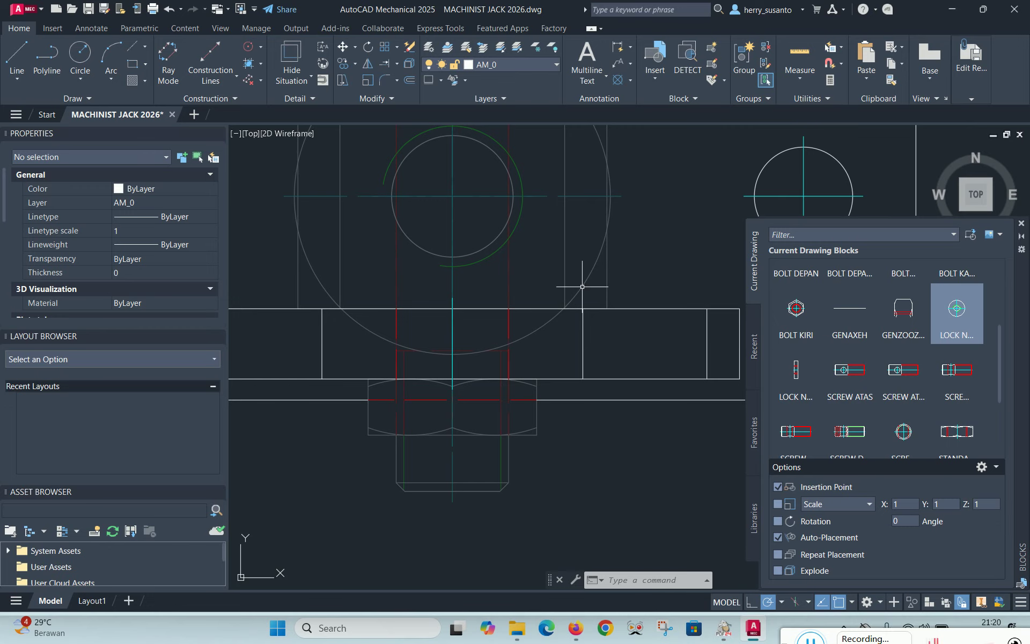
right_click(267, 181)
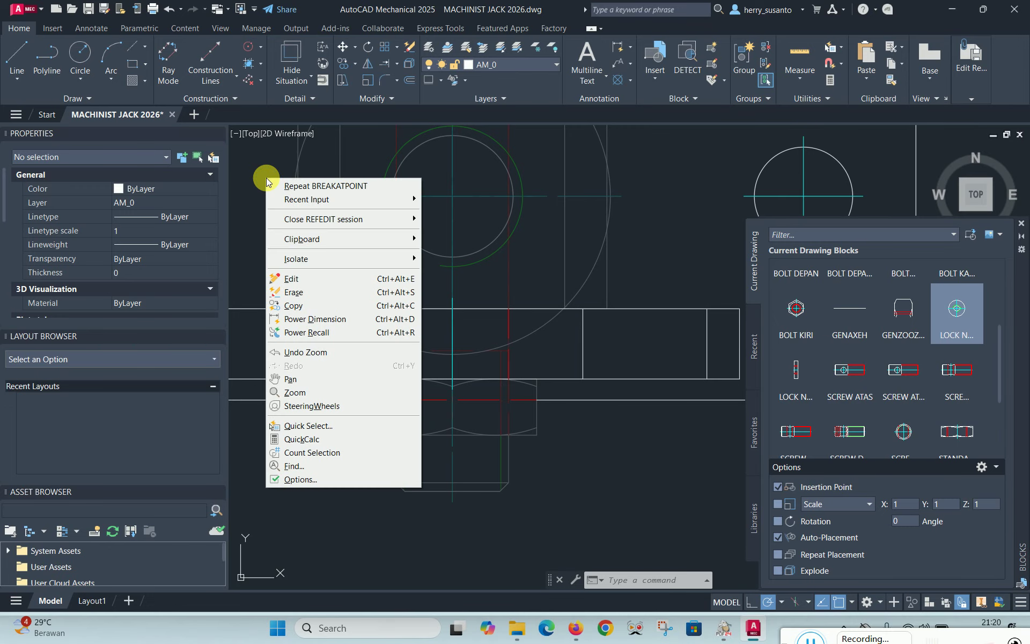
click(310, 185)
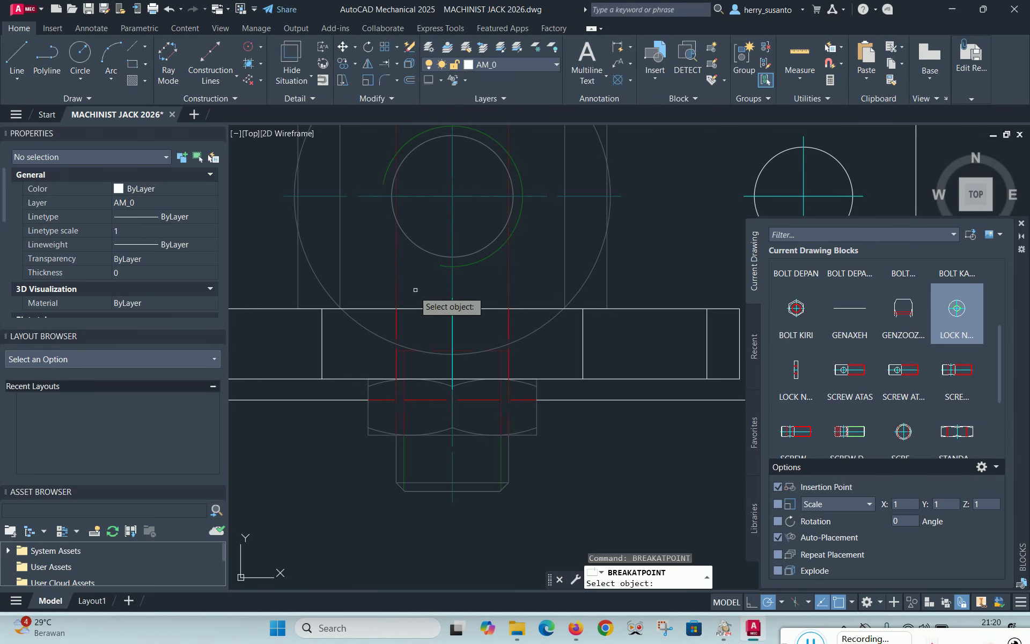
click(416, 308)
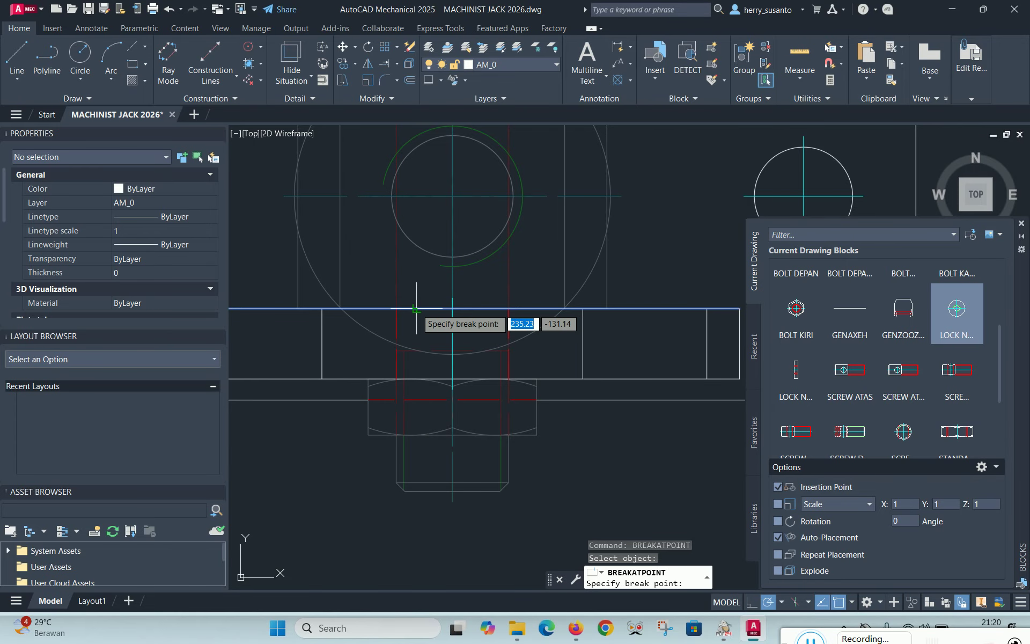
scroll(354, 300, up, 6)
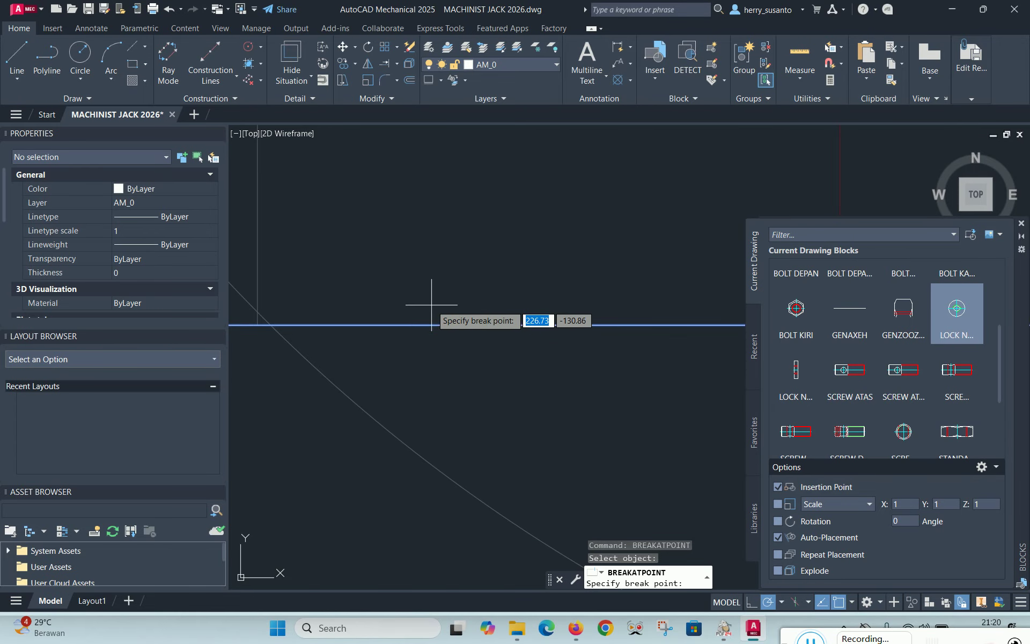
click(270, 326)
scroll(275, 285, down, 5)
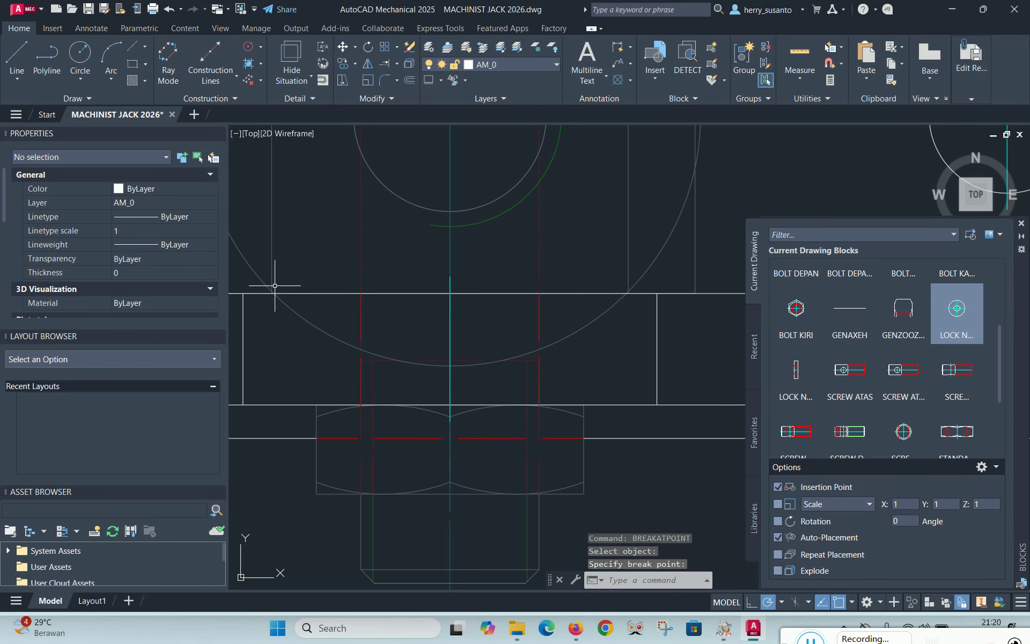
Break the lower lug's inner edge at its right intersection with the lock nut's outer circle
right_click(588, 237)
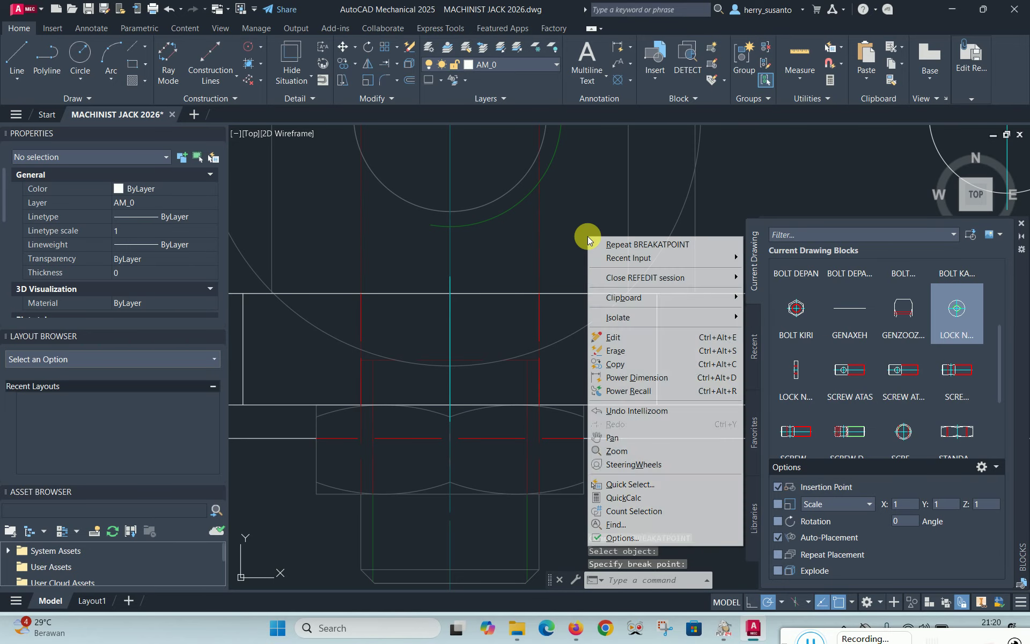
click(638, 245)
scroll(643, 309, up, 5)
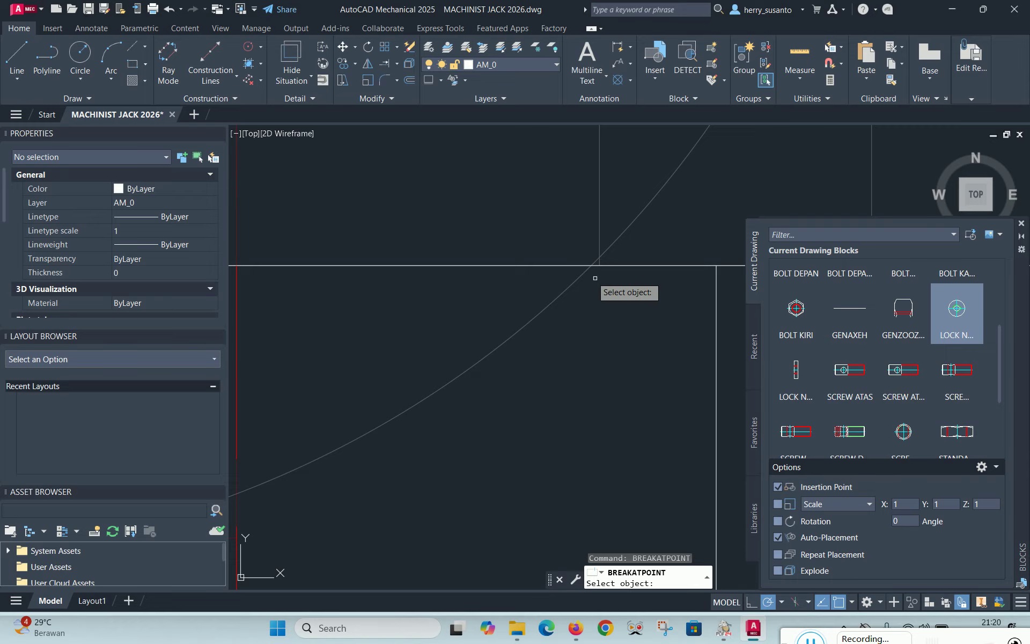
click(565, 265)
click(591, 266)
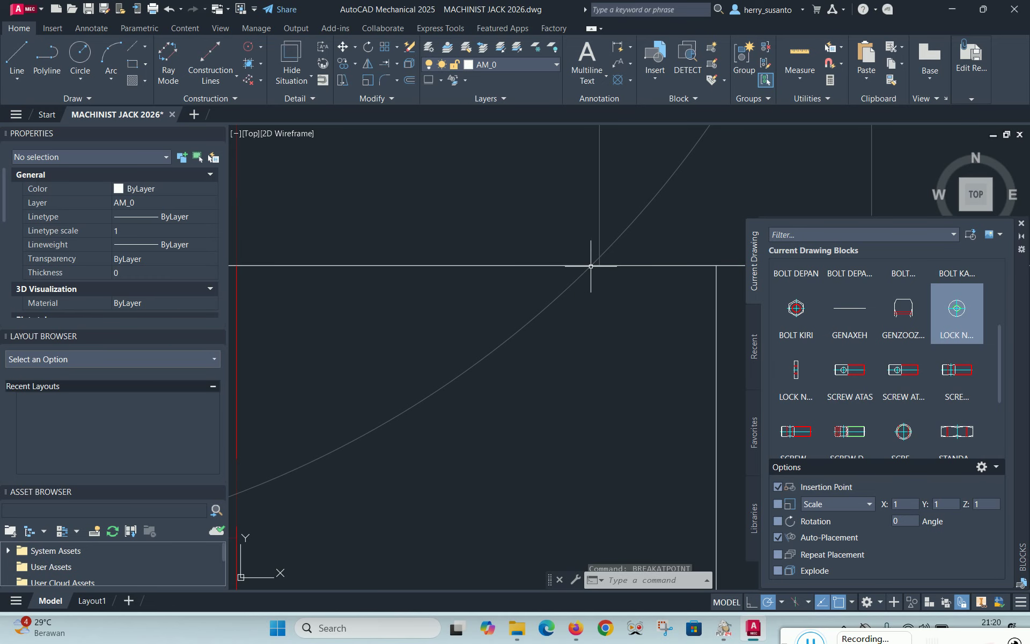
scroll(620, 349, down, 5)
Move the middle segments of both lugs' inner edges, inside the lock nut circle, to the hidden-line layer AM_3
middle_drag(536, 238, 452, 239)
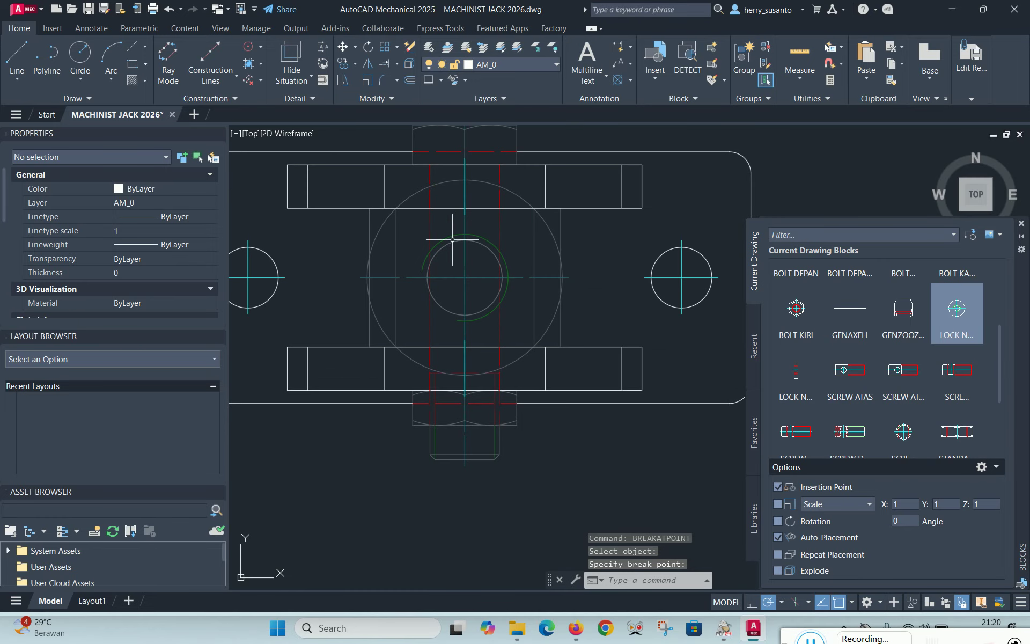
click(513, 346)
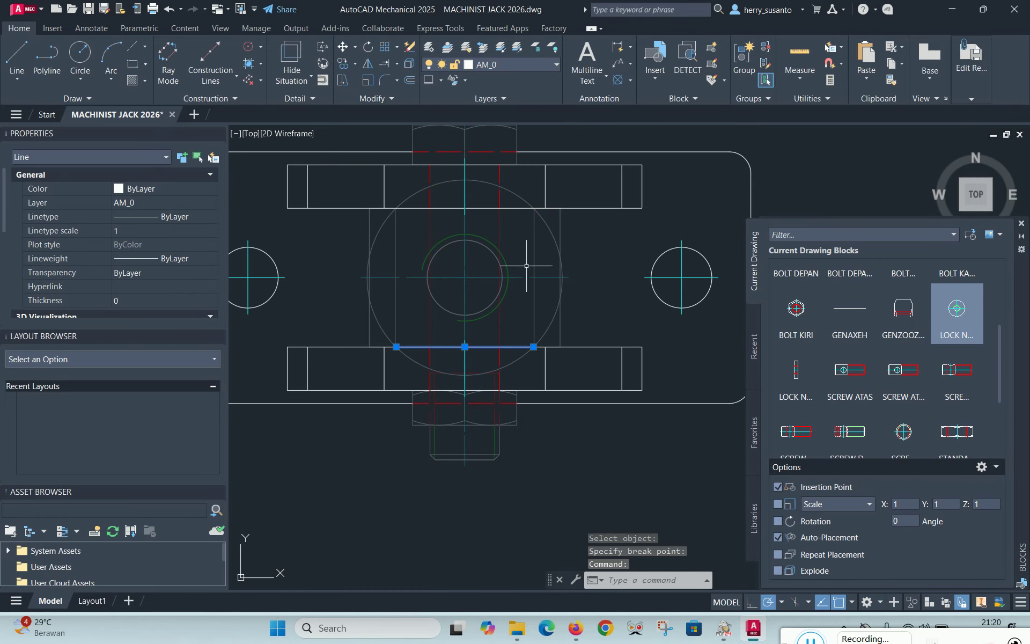
click(514, 207)
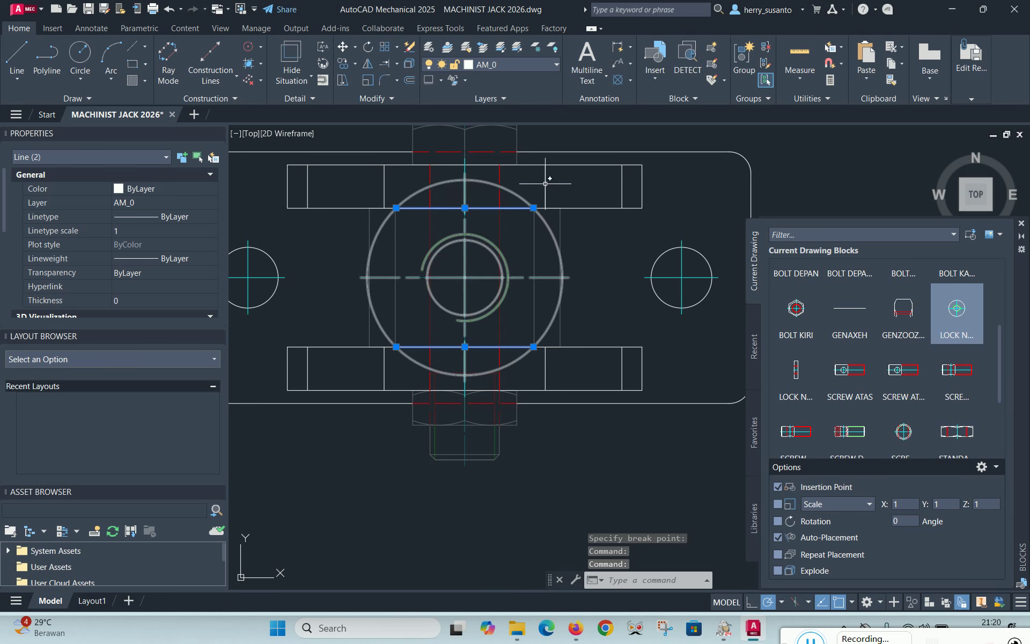
click(556, 64)
click(490, 143)
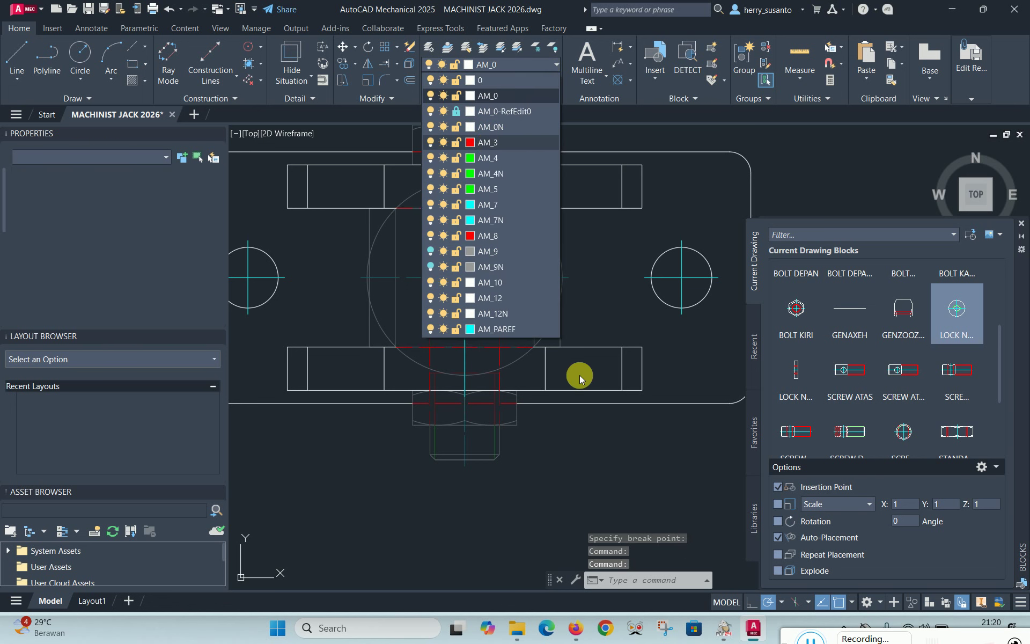
key(Escape)
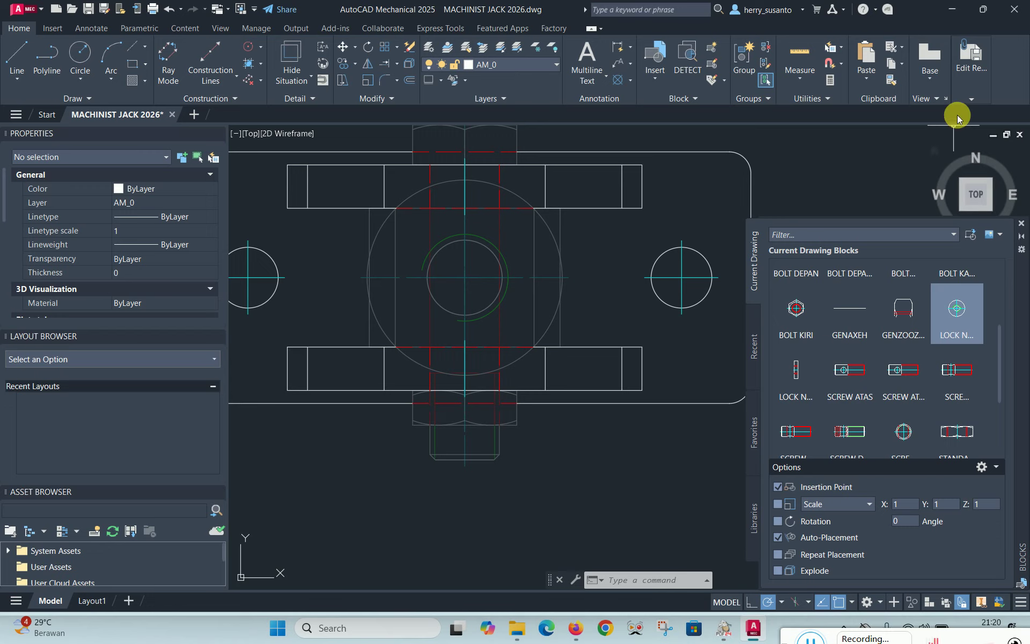
Save the reference edits to the BASE ATAS ASSEMBLY block and end its editing session
click(977, 101)
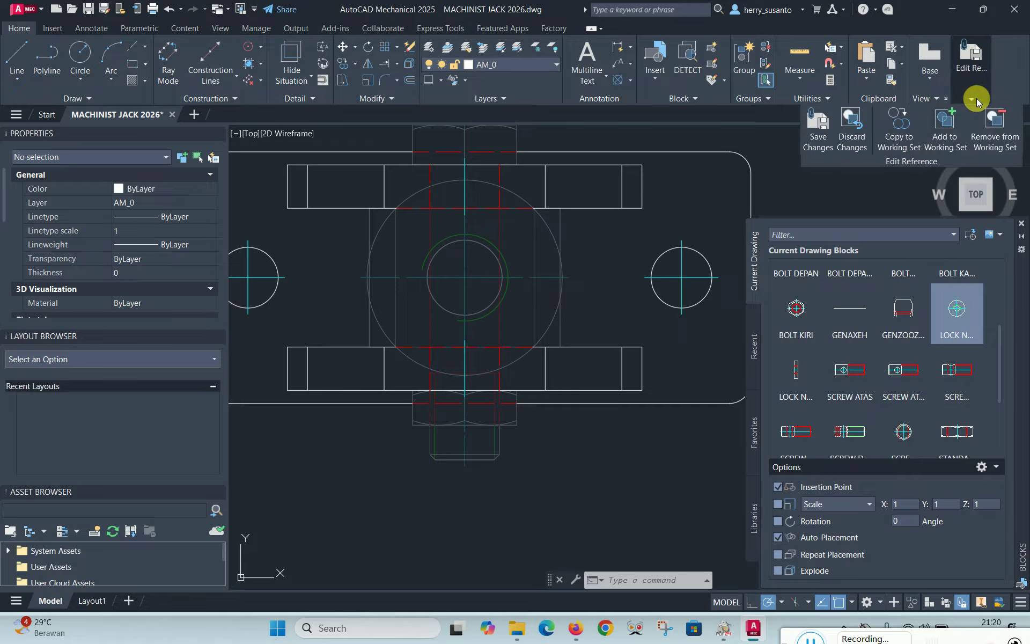
click(815, 131)
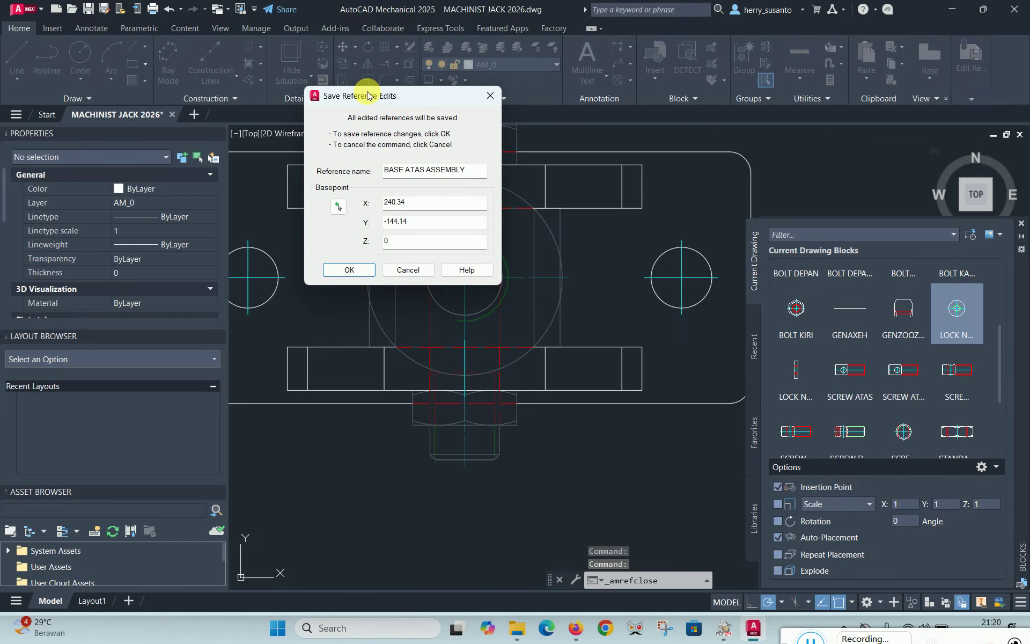
drag(359, 100, 207, 79)
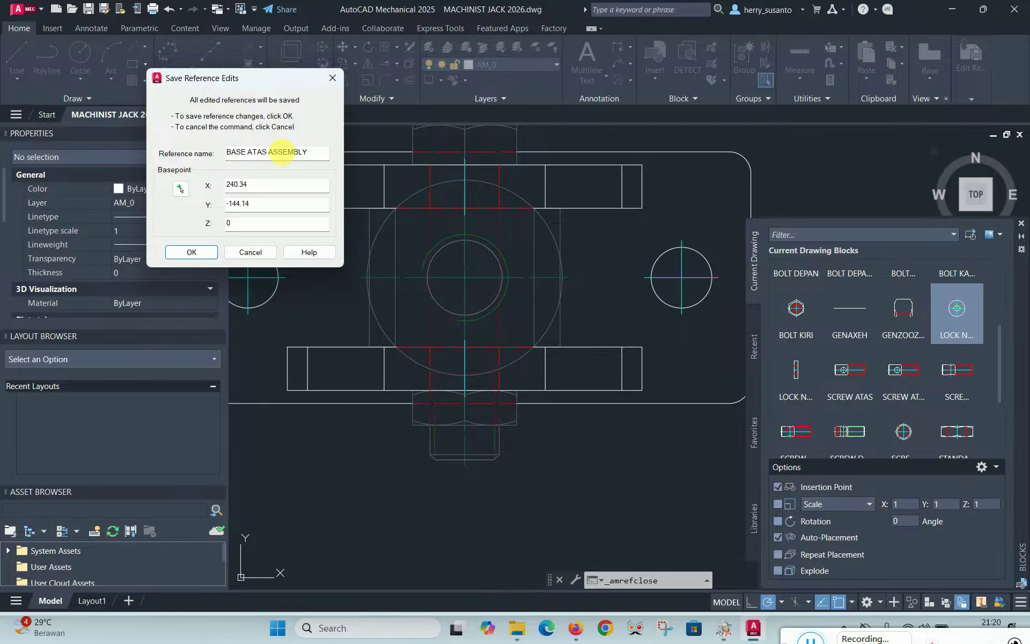
click(189, 252)
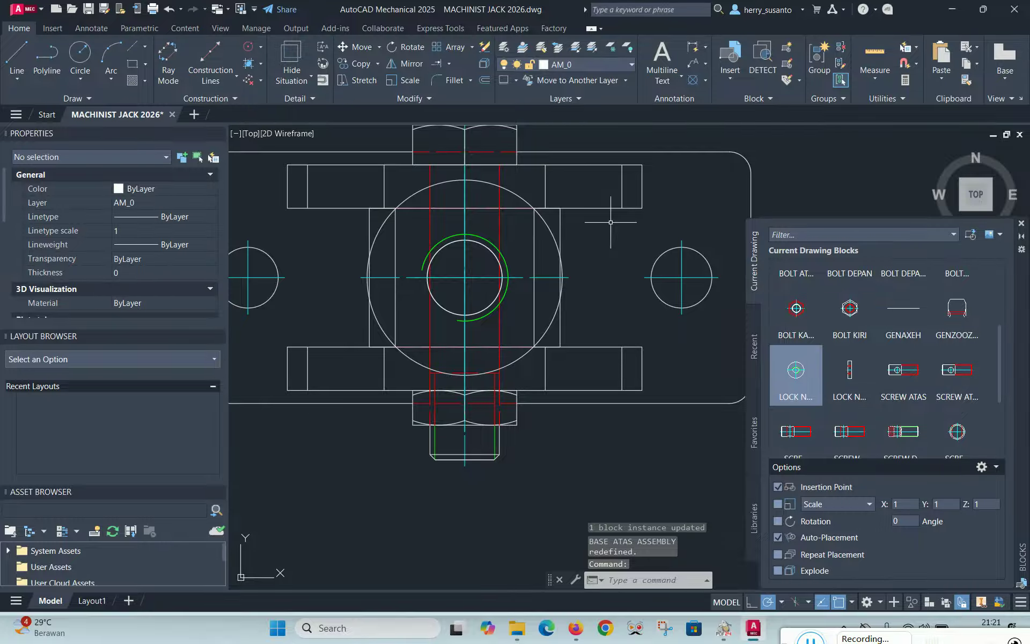
Open the SWIVEL ATAS block in the top view for in-place reference editing with all nested objects selected
double_click(560, 219)
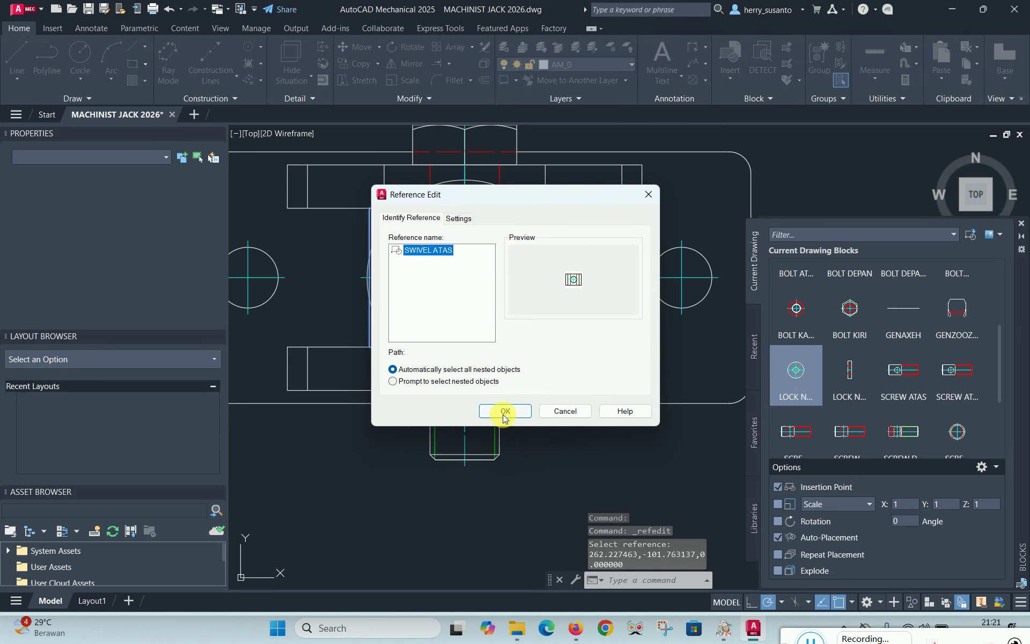
click(503, 413)
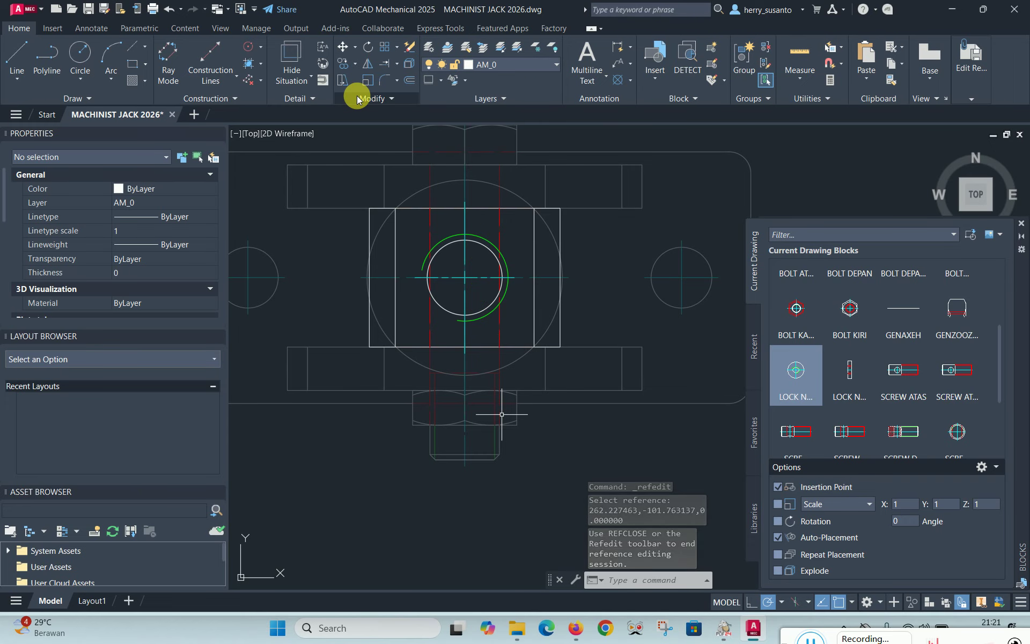
scroll(472, 245, up, 2)
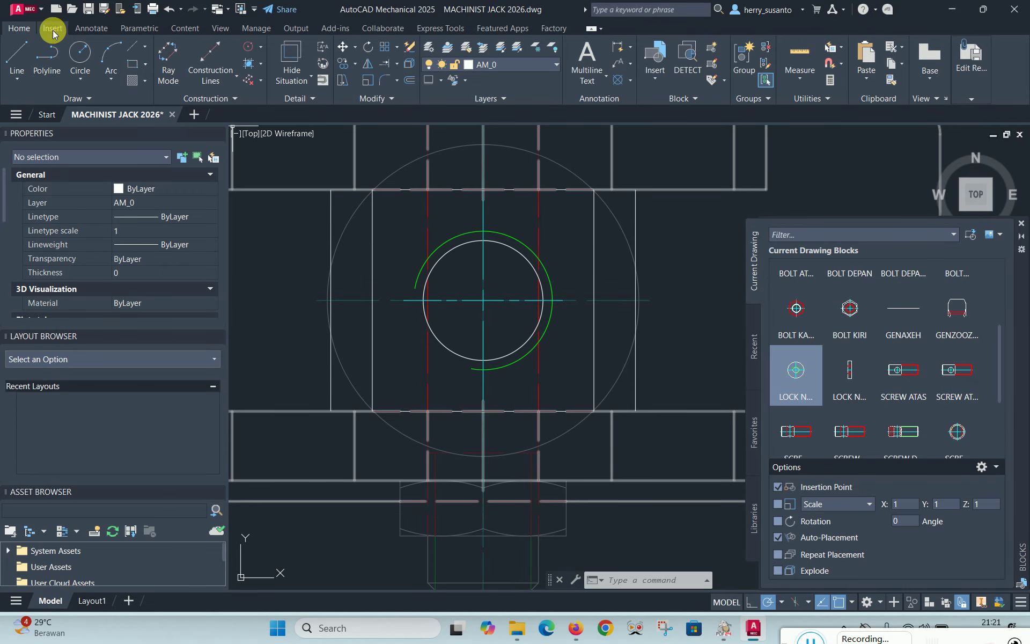
Break the swivel's upper horizontal edge at its left intersection with the lock nut's outer circle
click(386, 98)
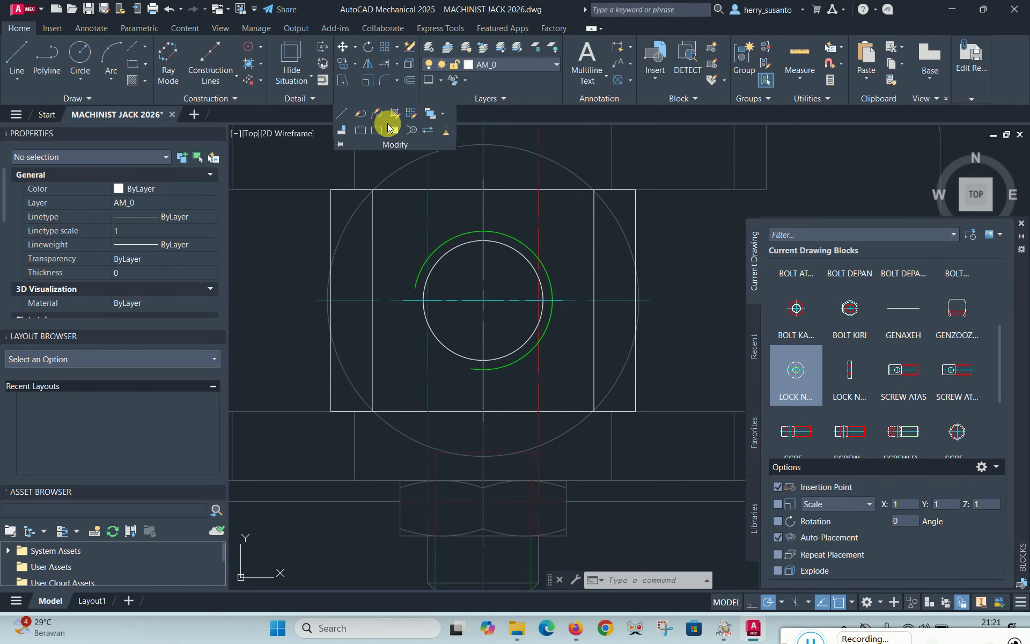
click(378, 131)
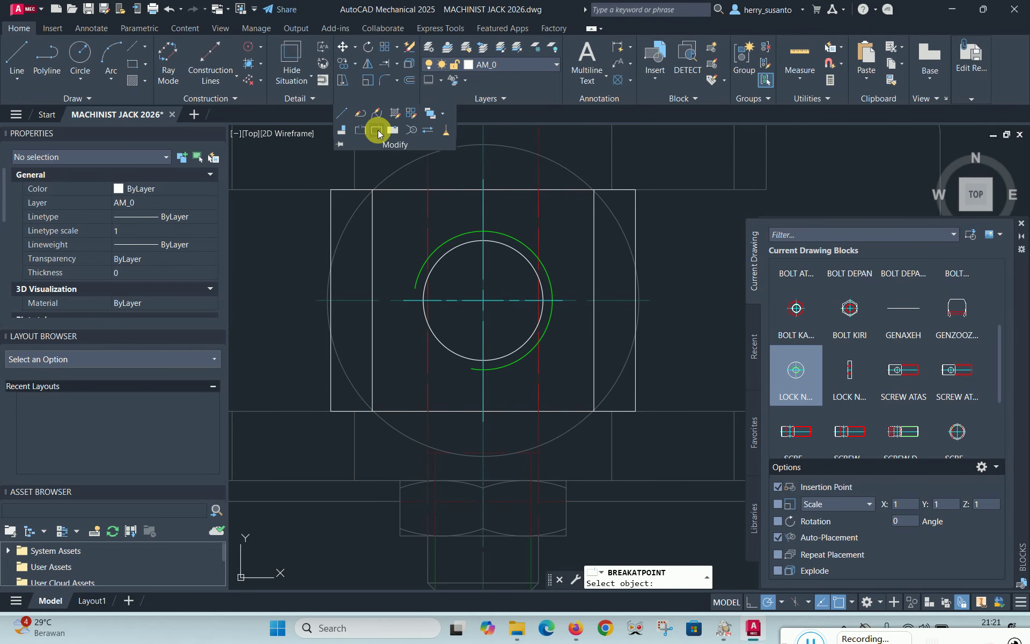
click(456, 190)
scroll(391, 177, up, 5)
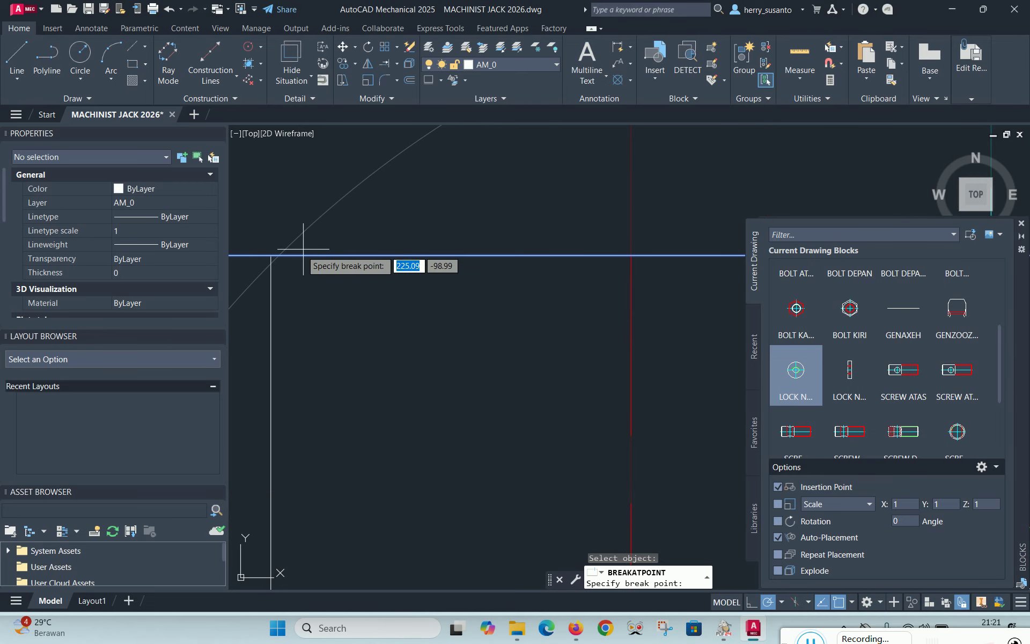
click(279, 255)
scroll(279, 255, down, 5)
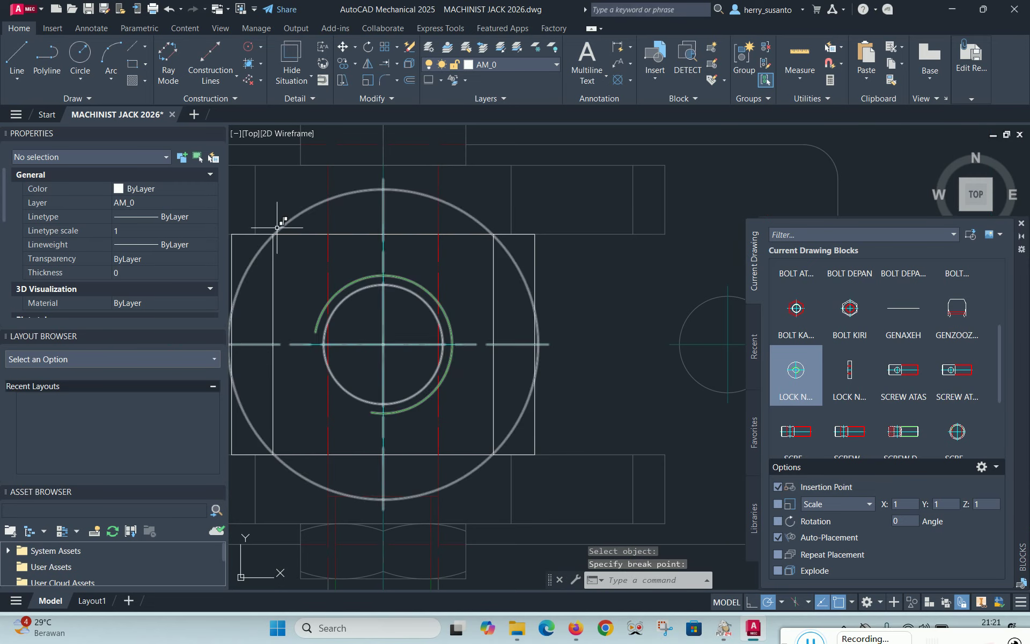
Break the swivel's upper horizontal edge at its right intersection with the lock nut's outer circle
right_click(555, 204)
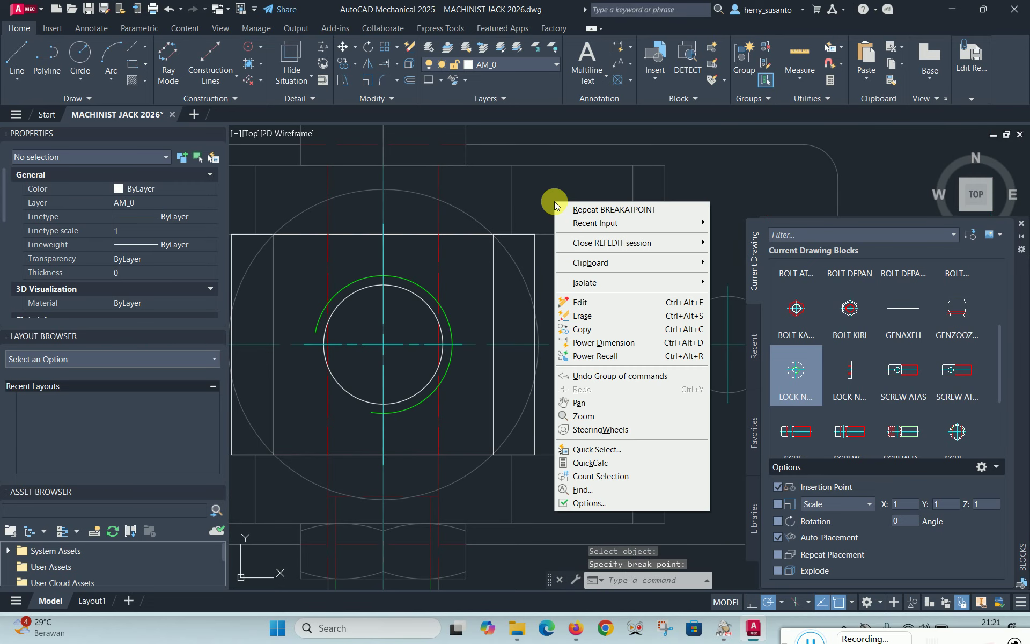
click(613, 209)
scroll(502, 236, up, 4)
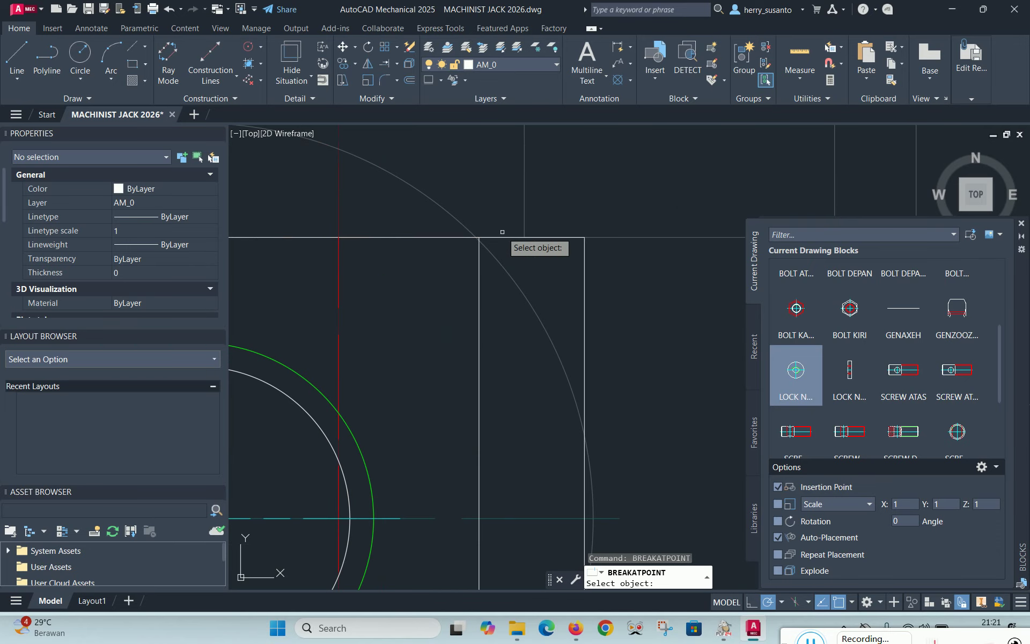
click(434, 240)
scroll(437, 237, up, 4)
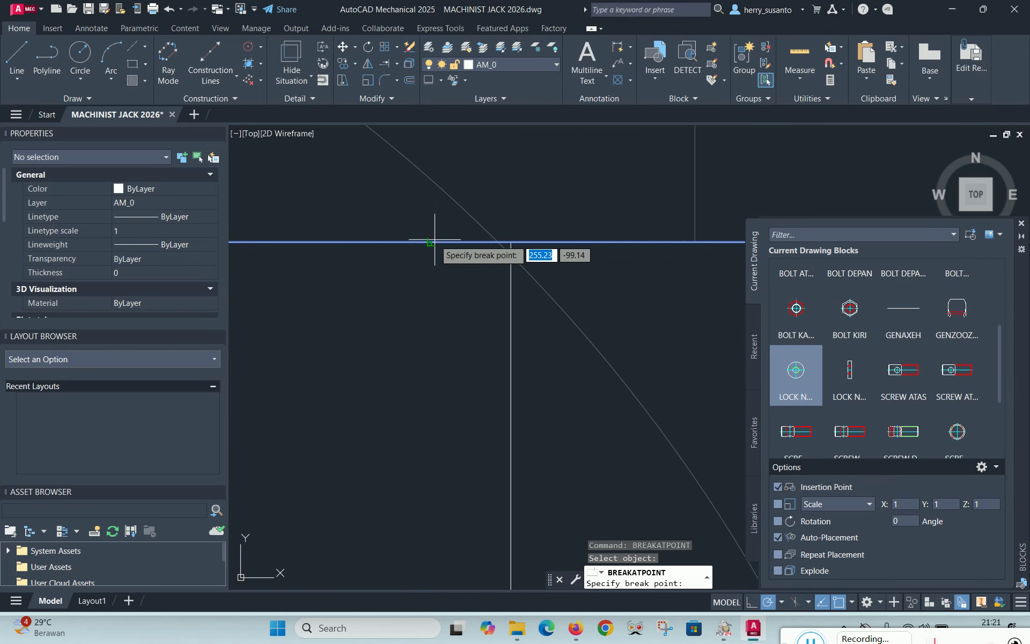
click(494, 241)
scroll(536, 188, down, 4)
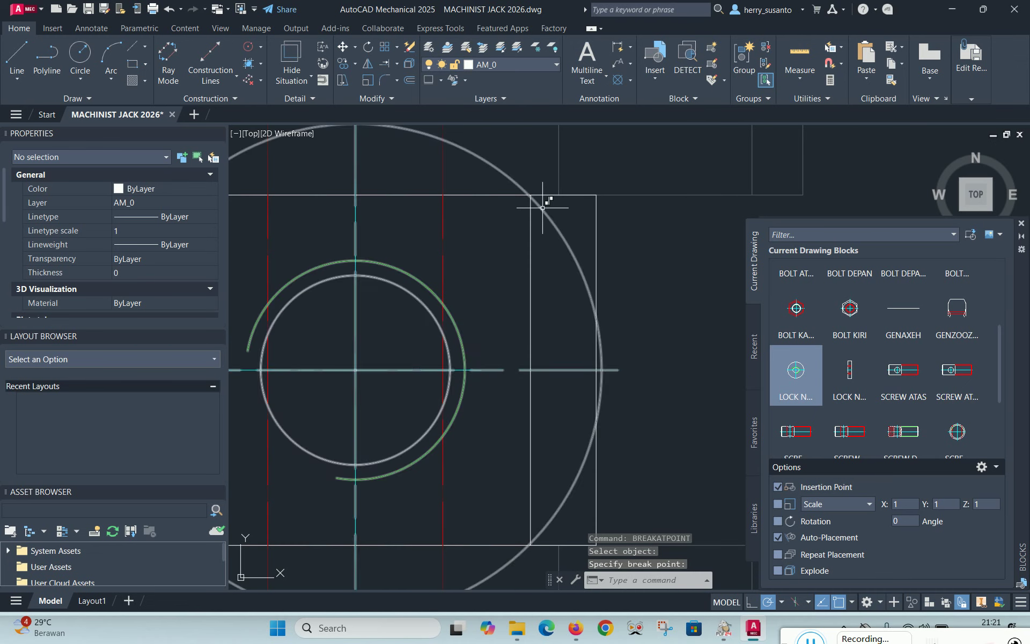
Break the swivel's right inner vertical edge at its upper intersection with the lock nut's outer circle
right_click(549, 251)
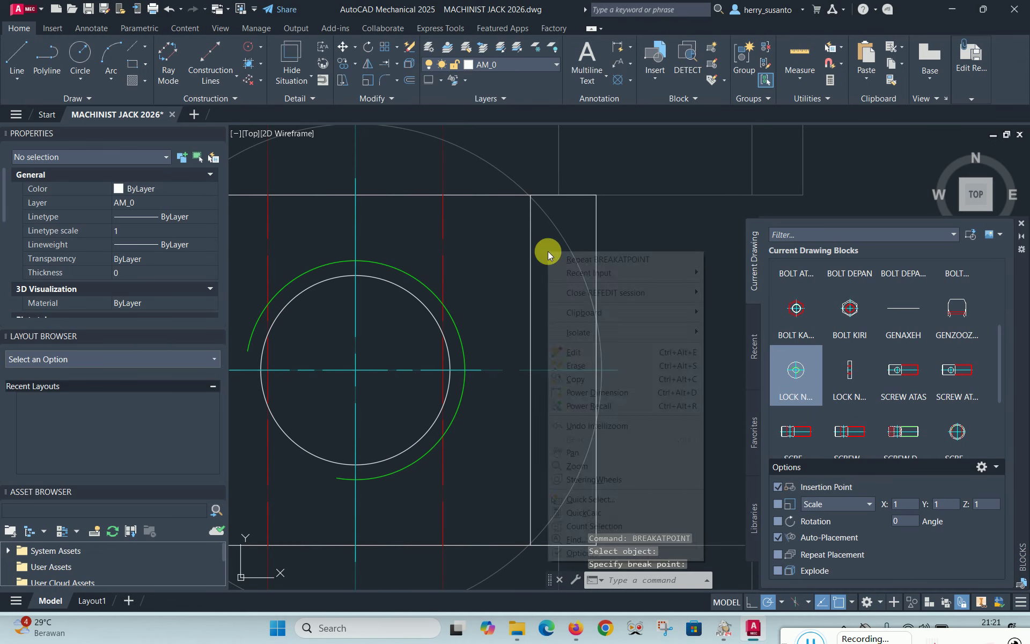
click(603, 260)
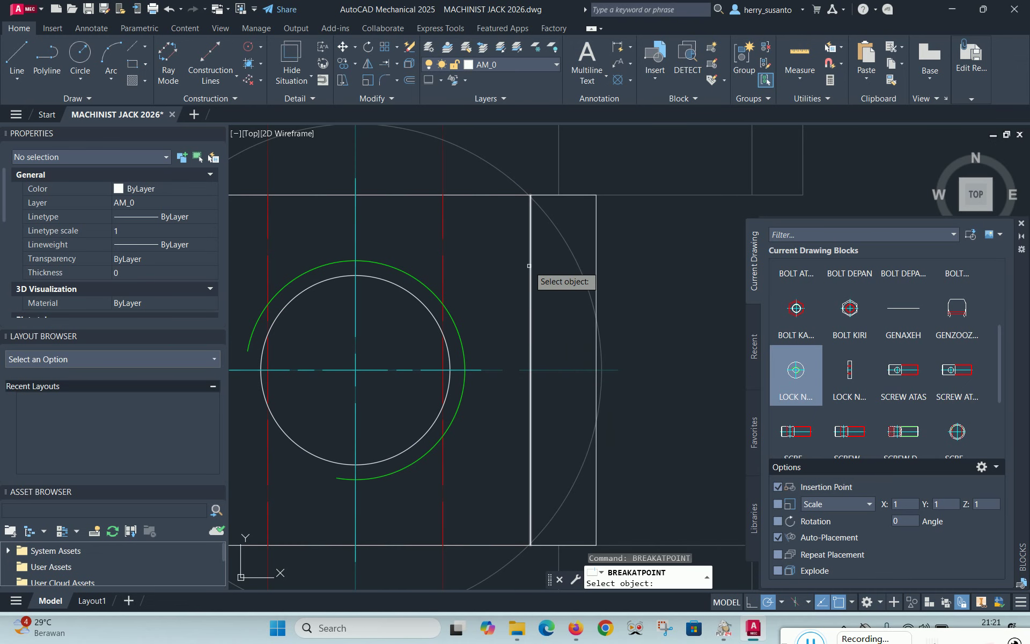
click(531, 265)
scroll(533, 201, up, 5)
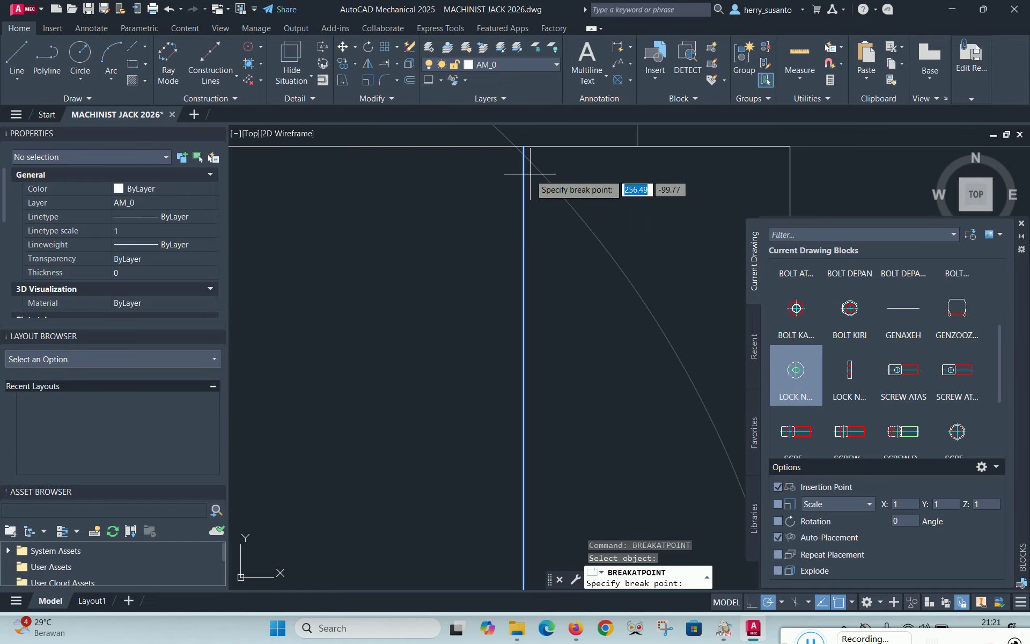
click(524, 154)
scroll(528, 156, down, 5)
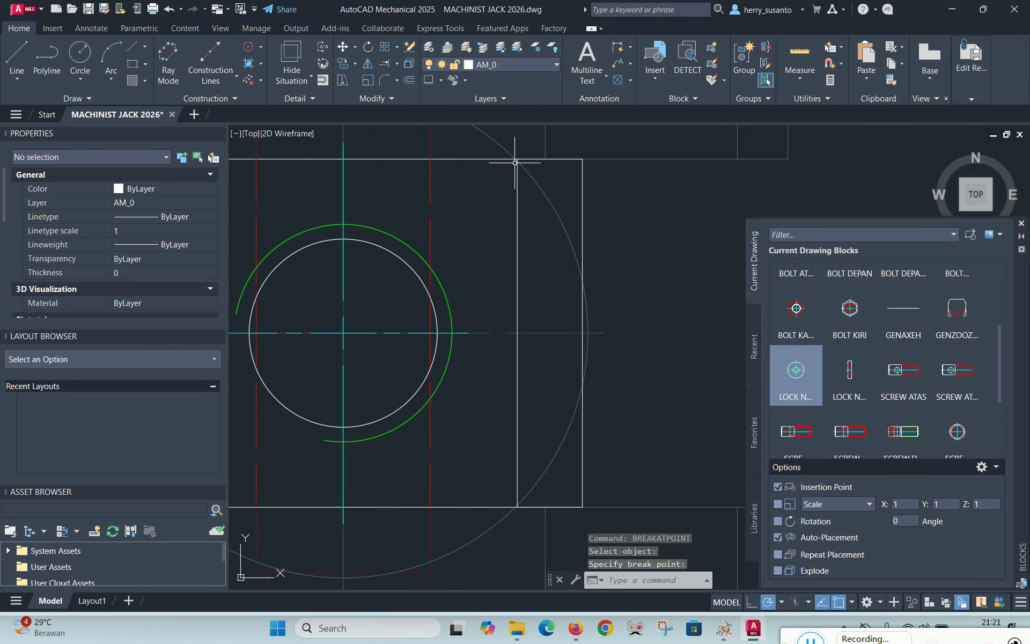
Break the swivel's right inner vertical edge at its lower intersection with the lock nut's outer circle
right_click(552, 257)
click(602, 262)
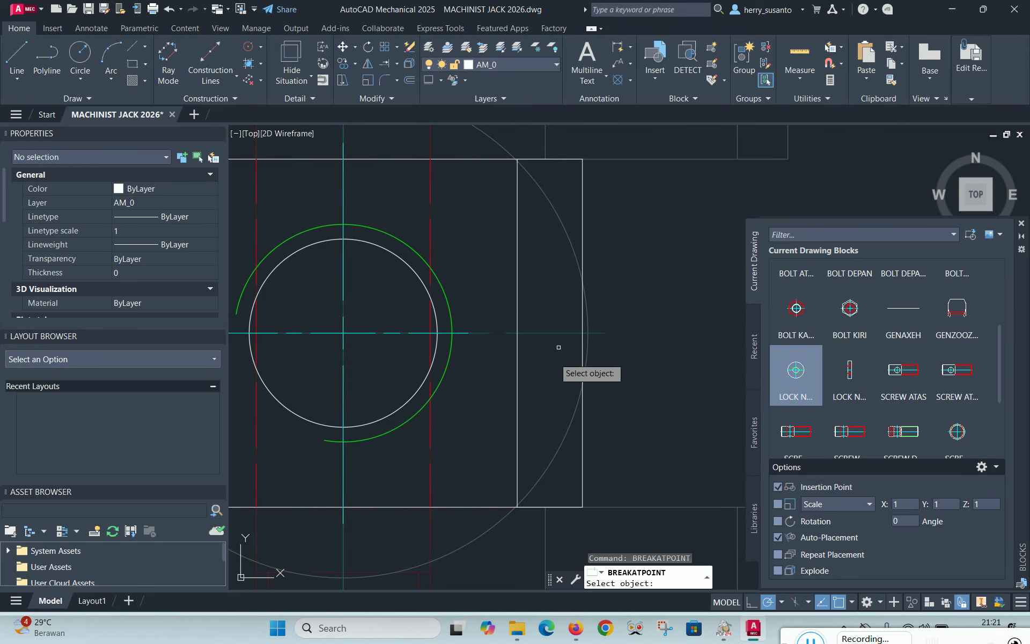
click(517, 441)
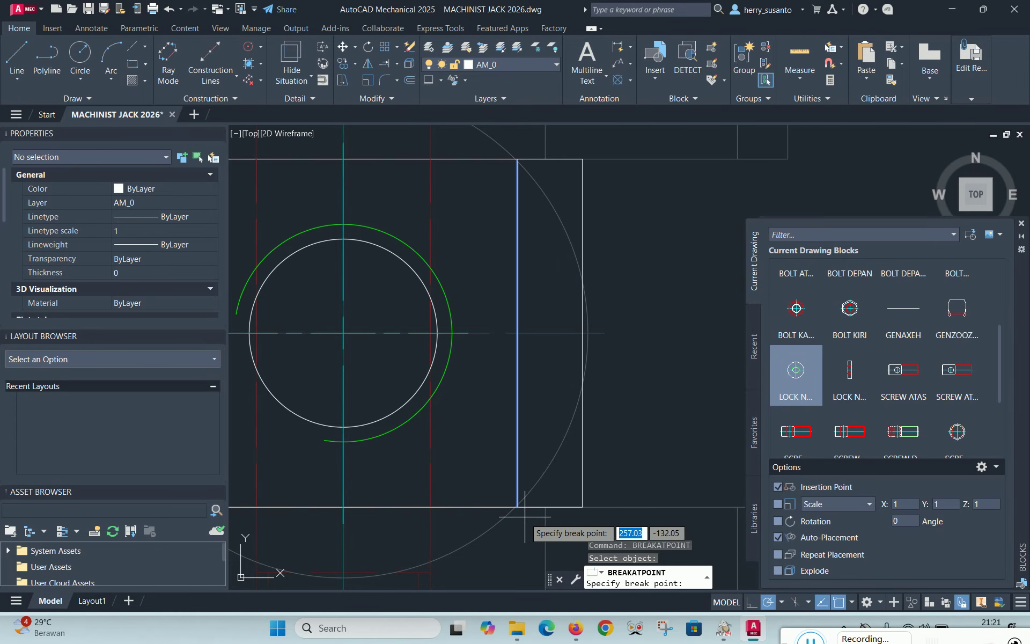
scroll(523, 498, up, 5)
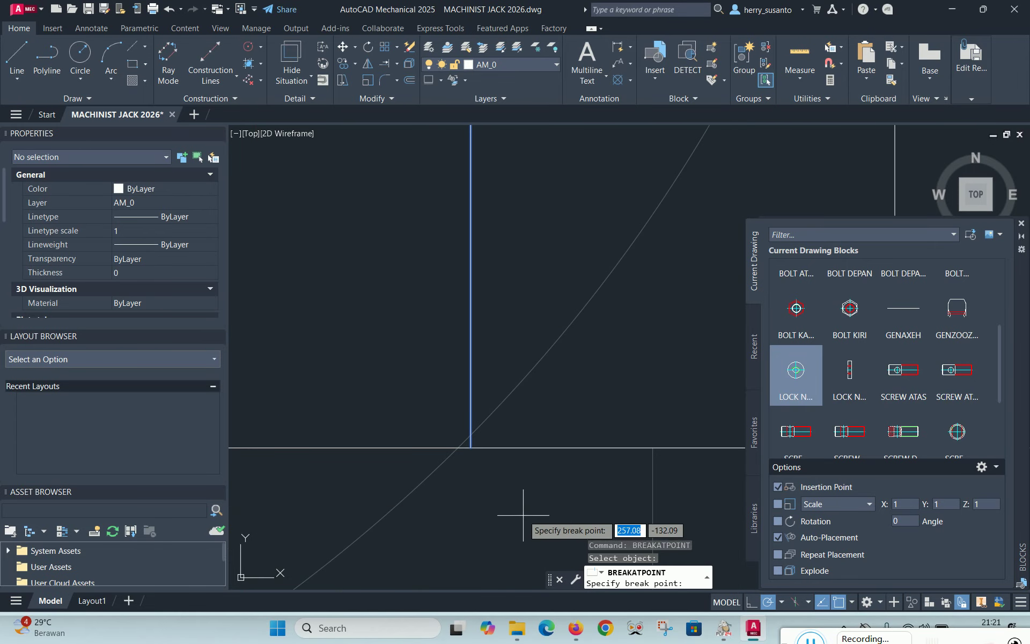
click(478, 436)
scroll(521, 283, down, 4)
Break the swivel's right outer vertical edge at its upper intersection with the lock nut's outer circle
scroll(501, 234, up, 4)
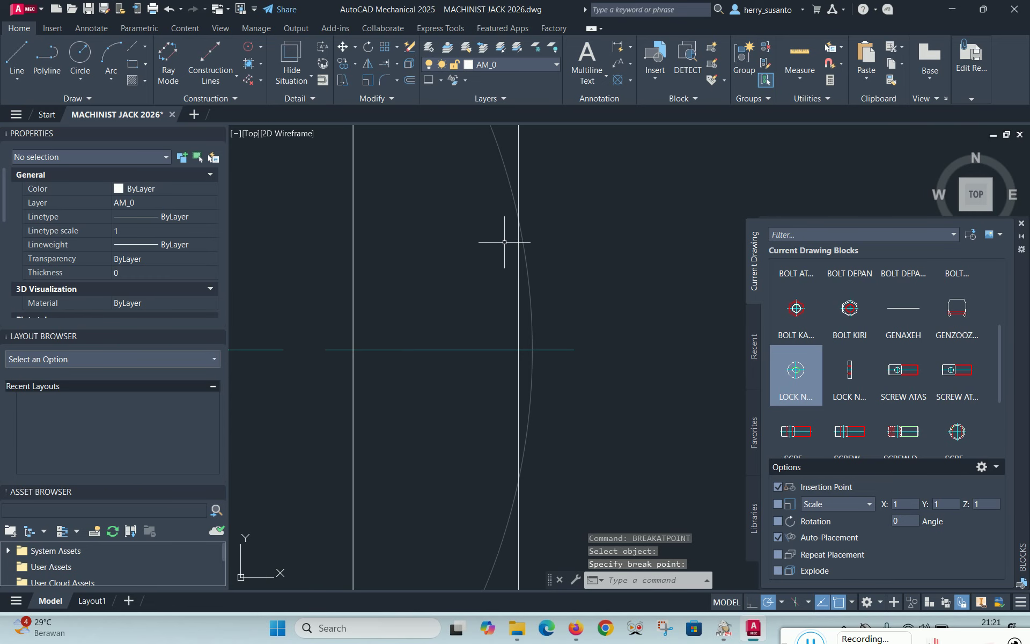
right_click(435, 231)
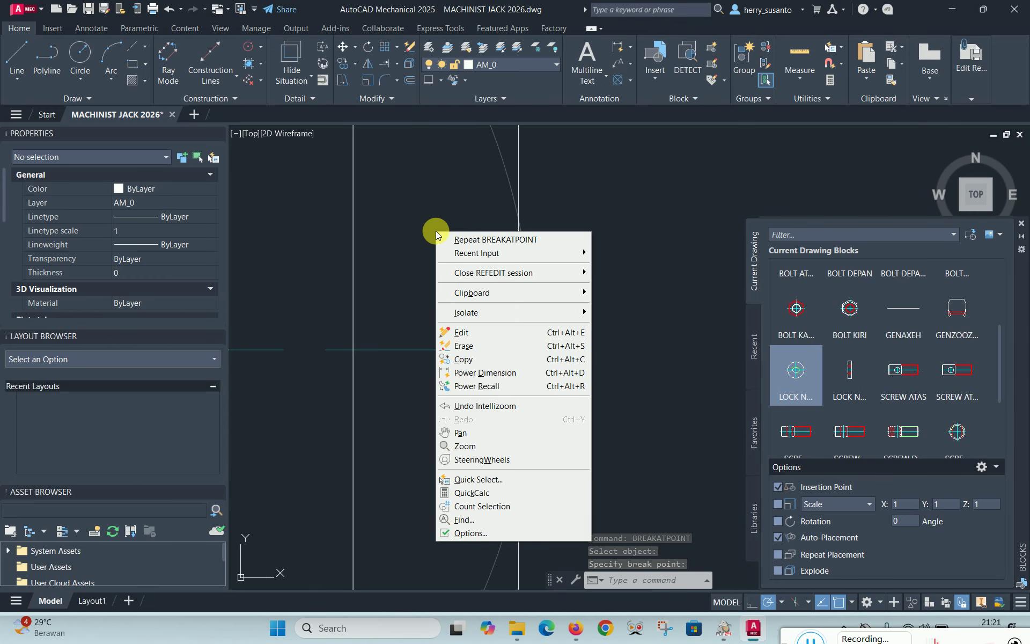
click(461, 235)
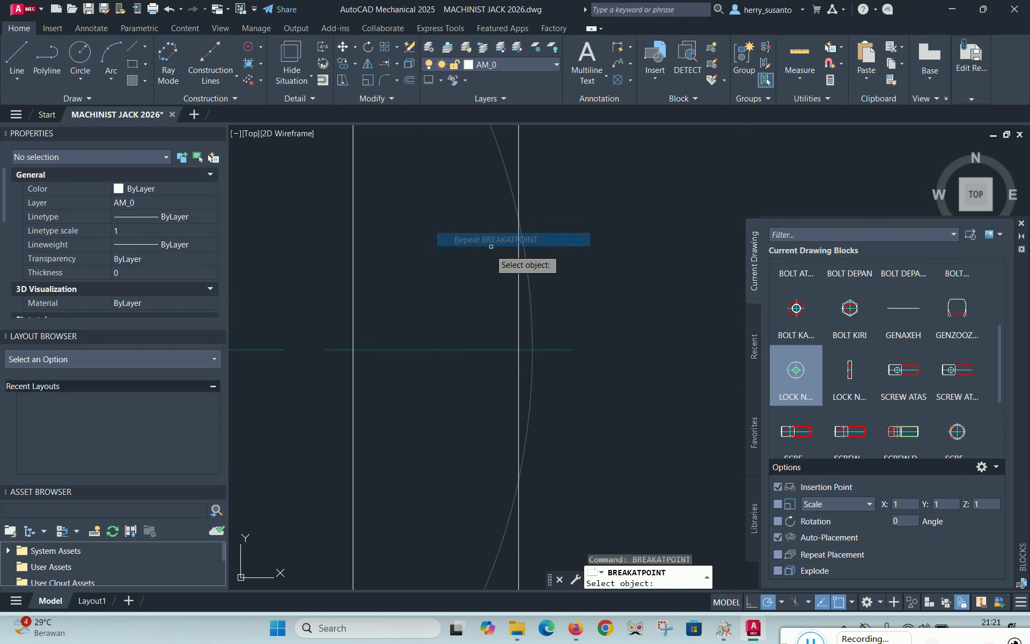
click(518, 334)
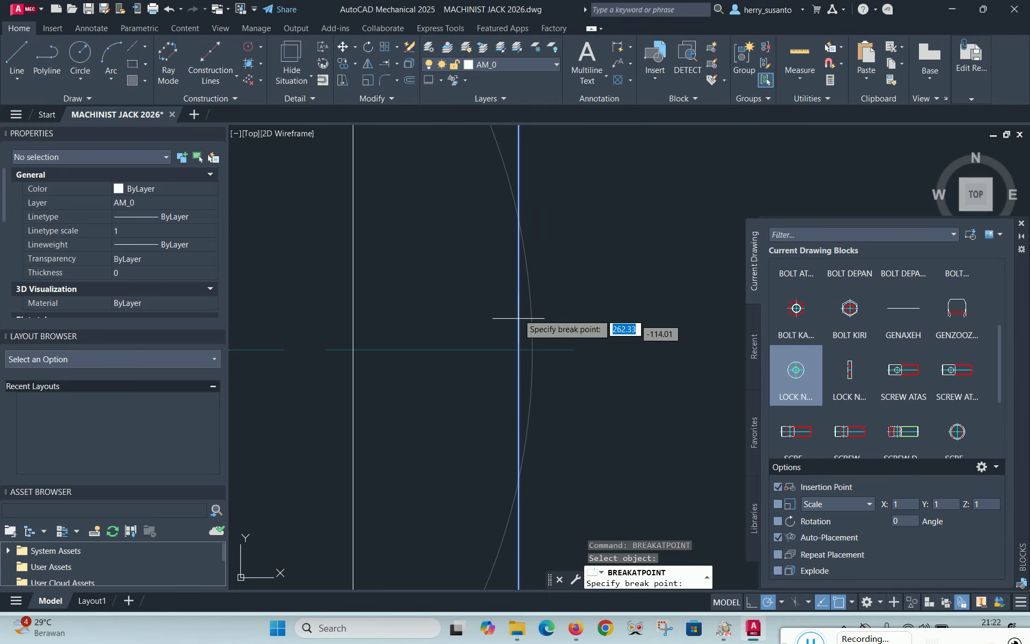
click(518, 218)
Break the swivel's right outer vertical edge at its lower intersection with the lock nut's outer circle
right_click(588, 184)
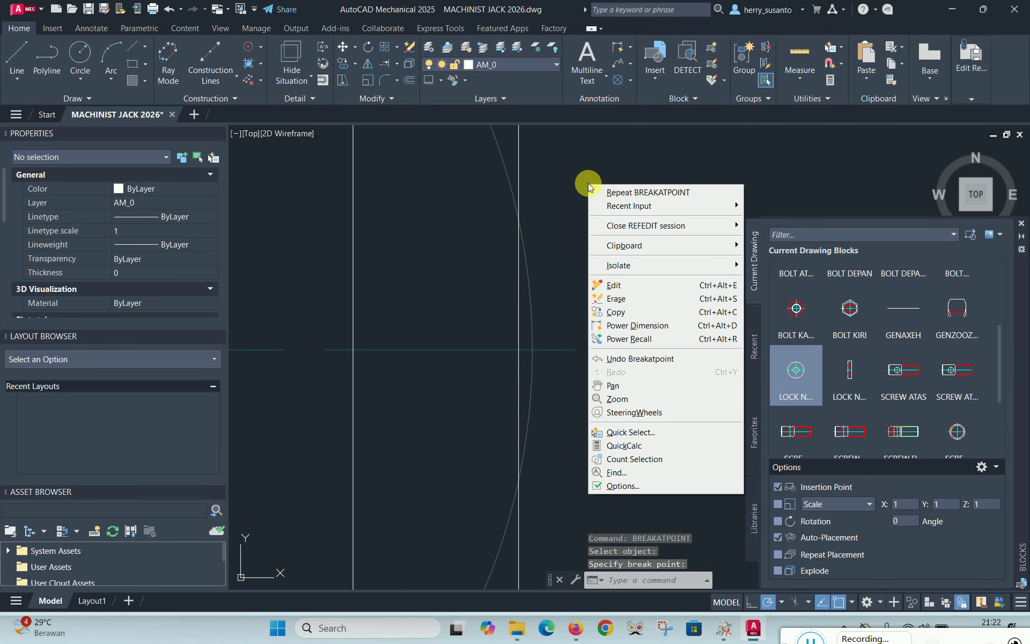
click(631, 191)
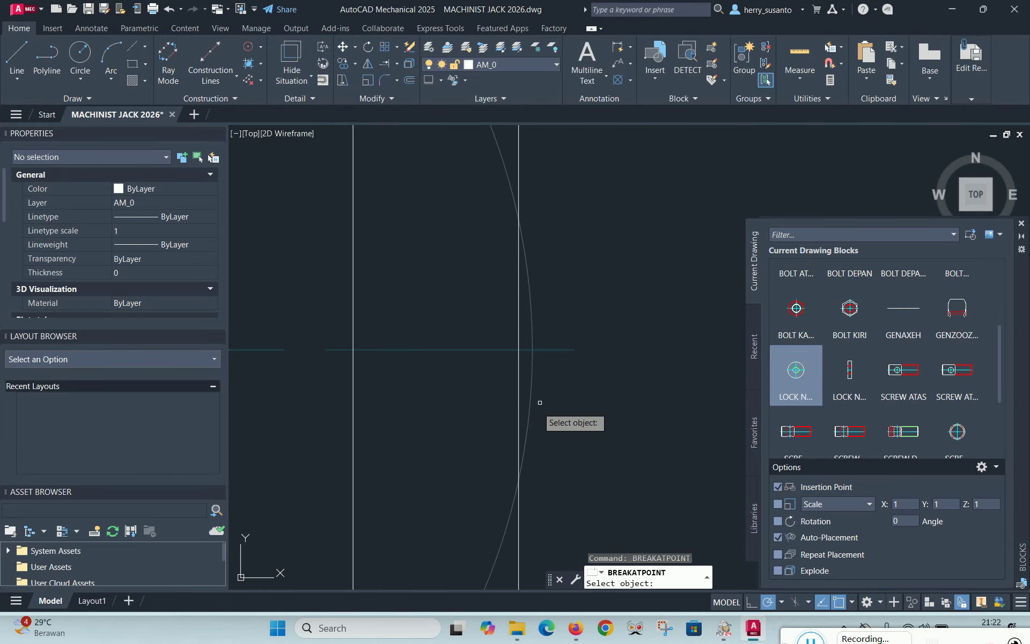
click(518, 425)
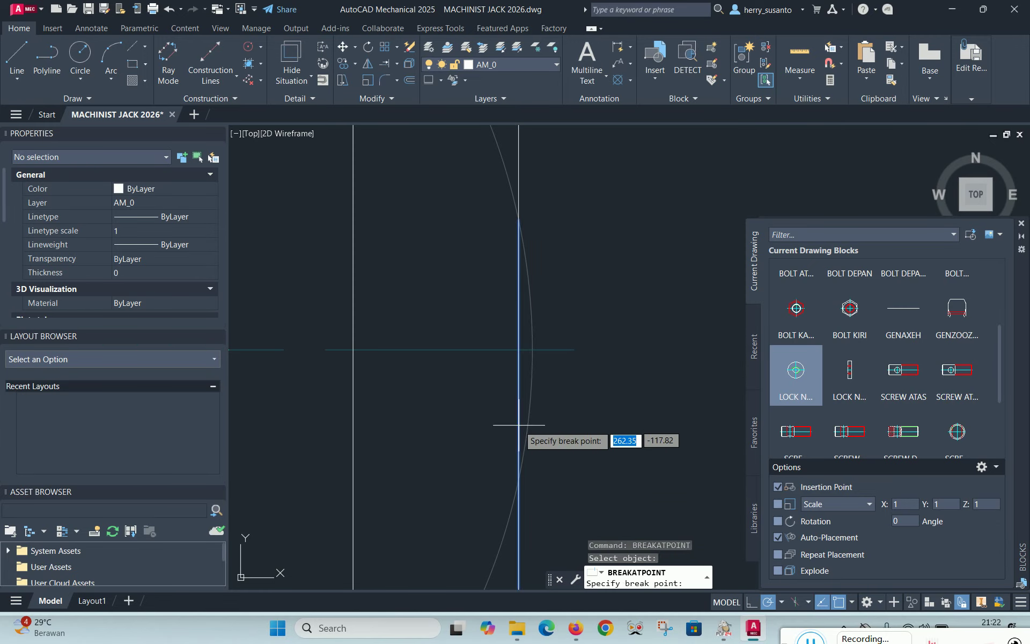
click(518, 475)
scroll(637, 243, down, 6)
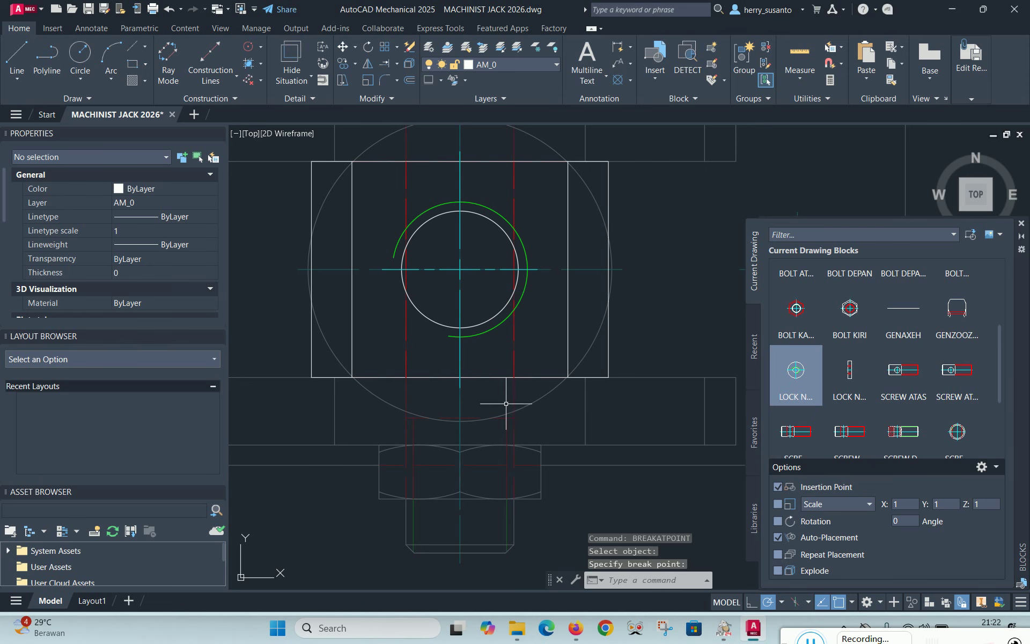
Break the swivel's lower horizontal edge at its right intersection with the lock nut's outer circle
scroll(490, 396, up, 5)
scroll(490, 395, down, 3)
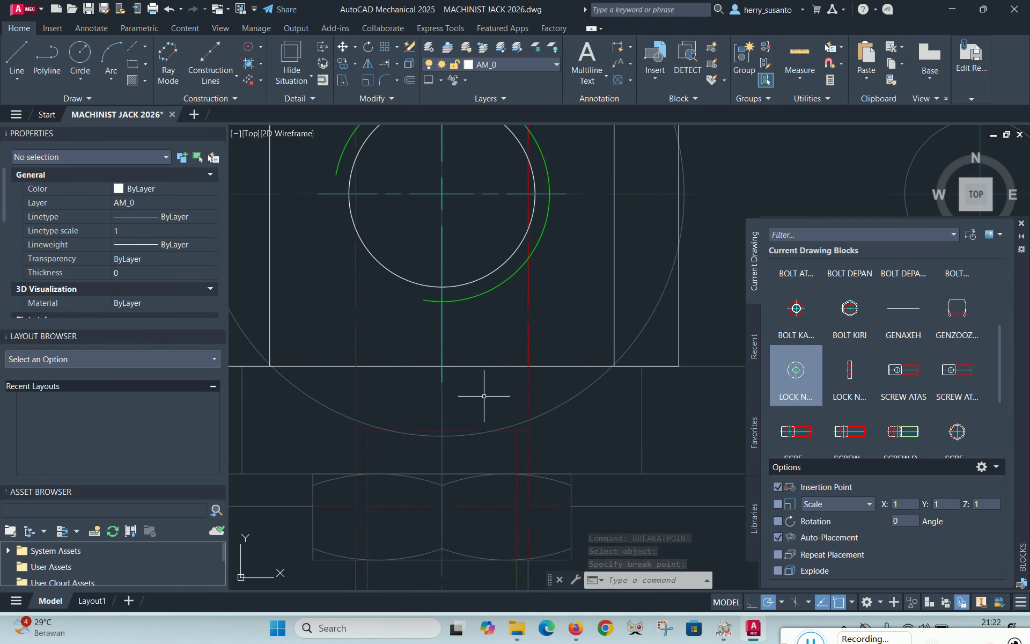
right_click(296, 230)
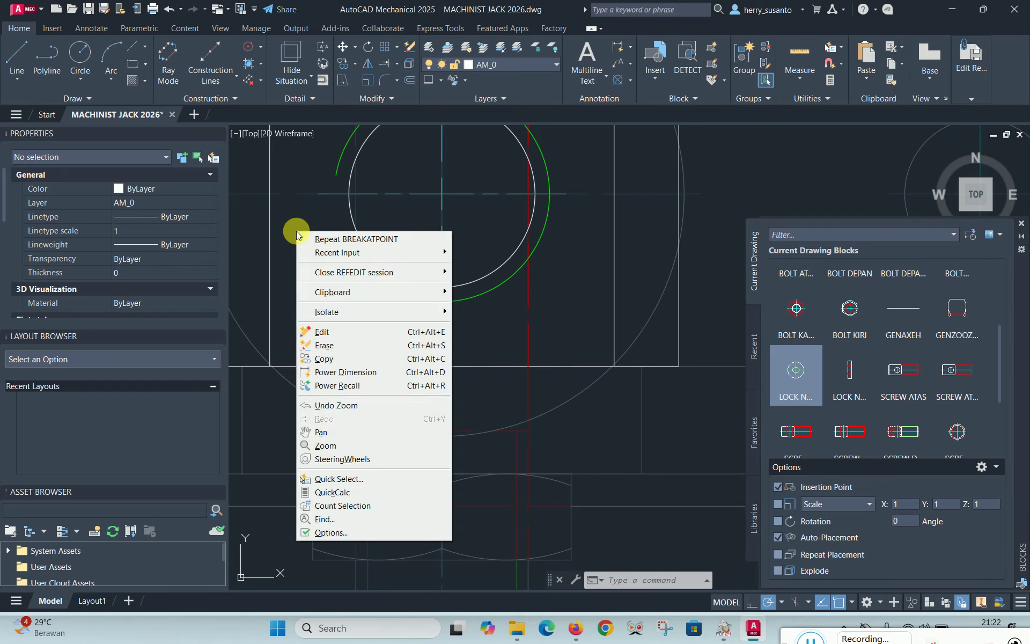
click(345, 240)
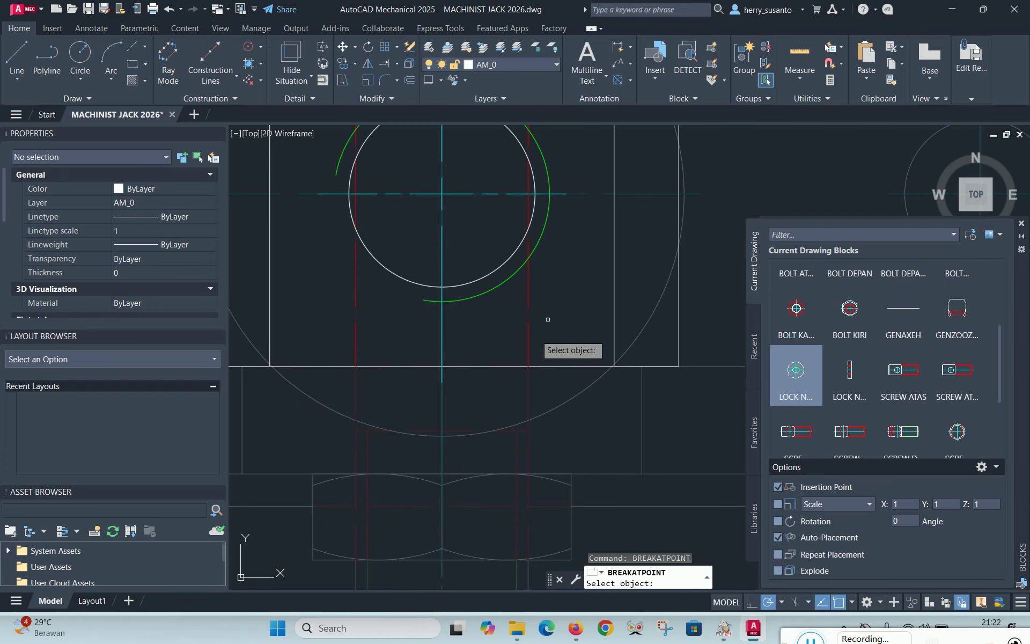
click(507, 365)
scroll(606, 371, up, 6)
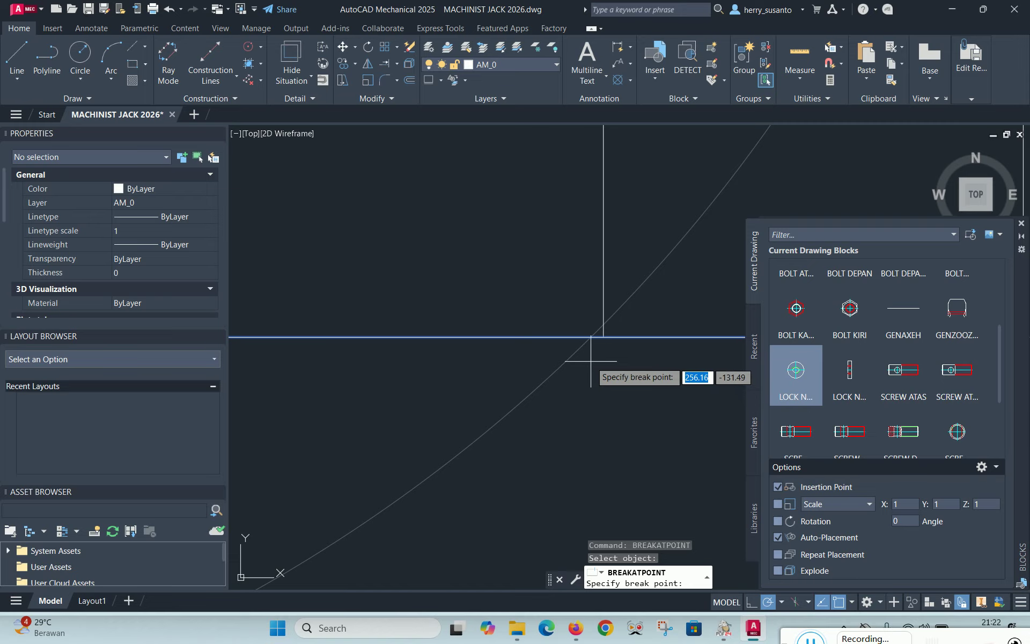
click(590, 337)
scroll(687, 379, down, 5)
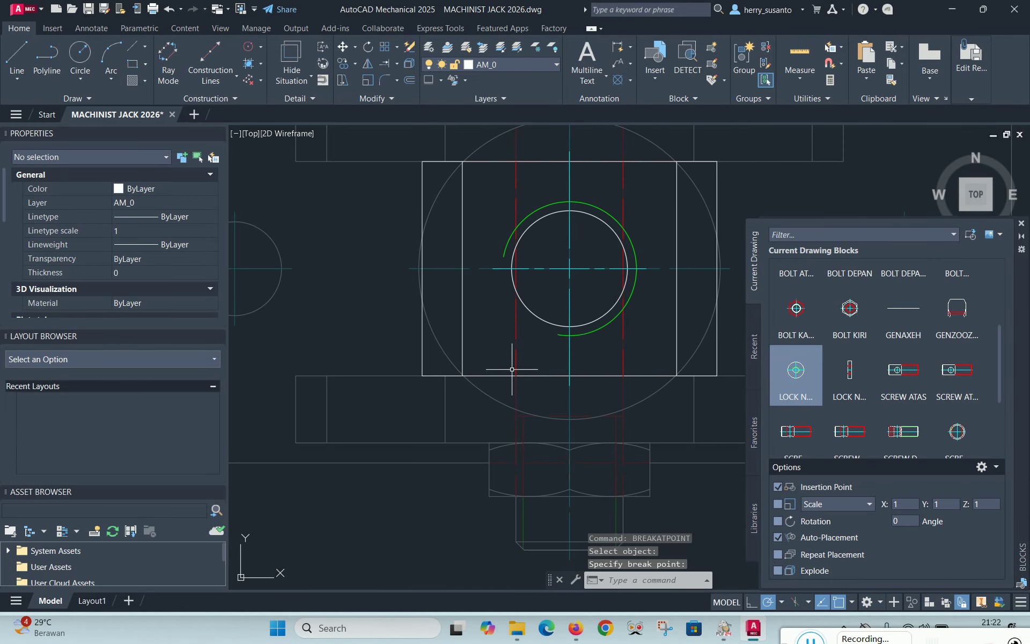
Break the swivel's lower horizontal edge at its left intersection with the lock nut's outer circle
right_click(495, 322)
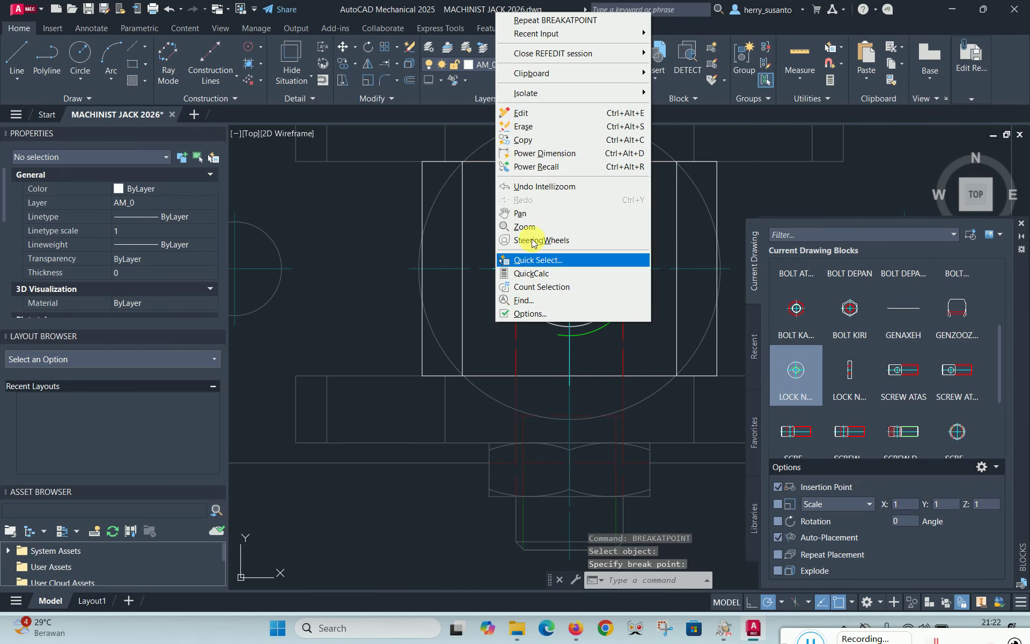
click(540, 21)
scroll(485, 397, up, 6)
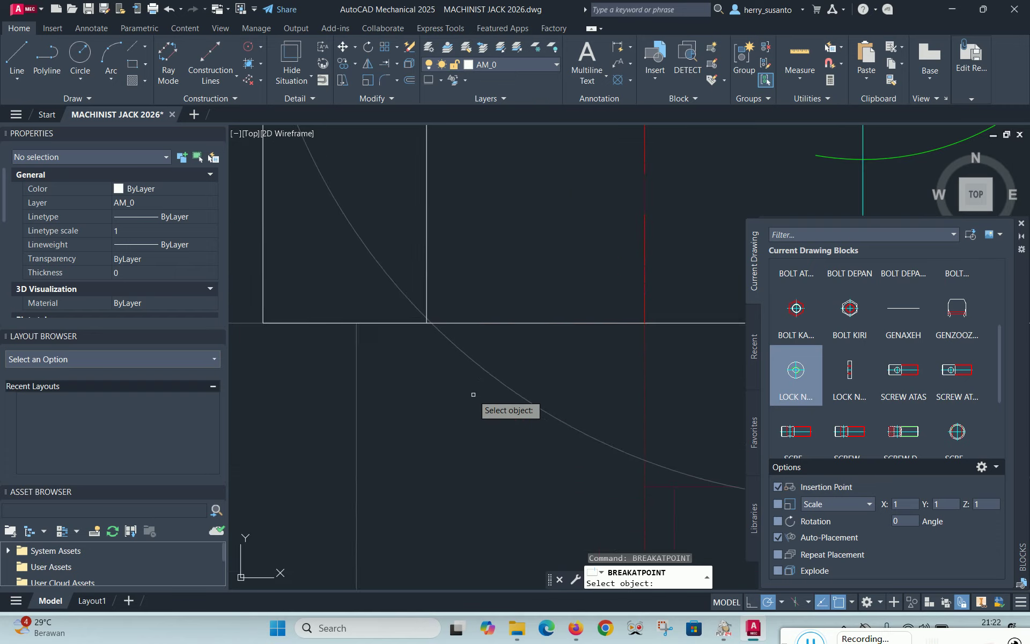
click(478, 324)
scroll(464, 314, up, 3)
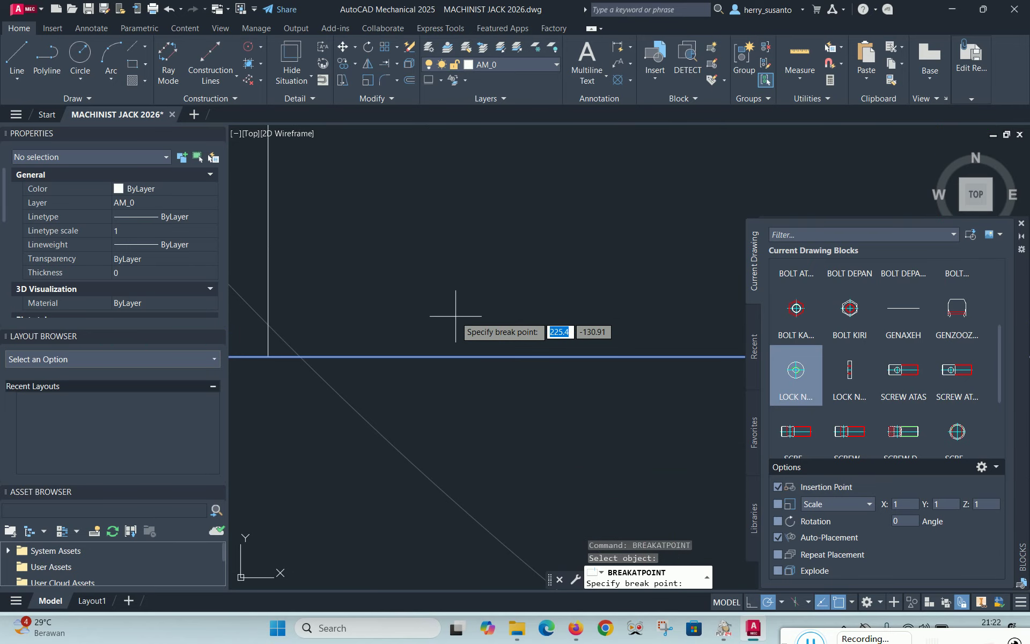
click(300, 356)
scroll(322, 407, down, 5)
scroll(397, 418, down, 2)
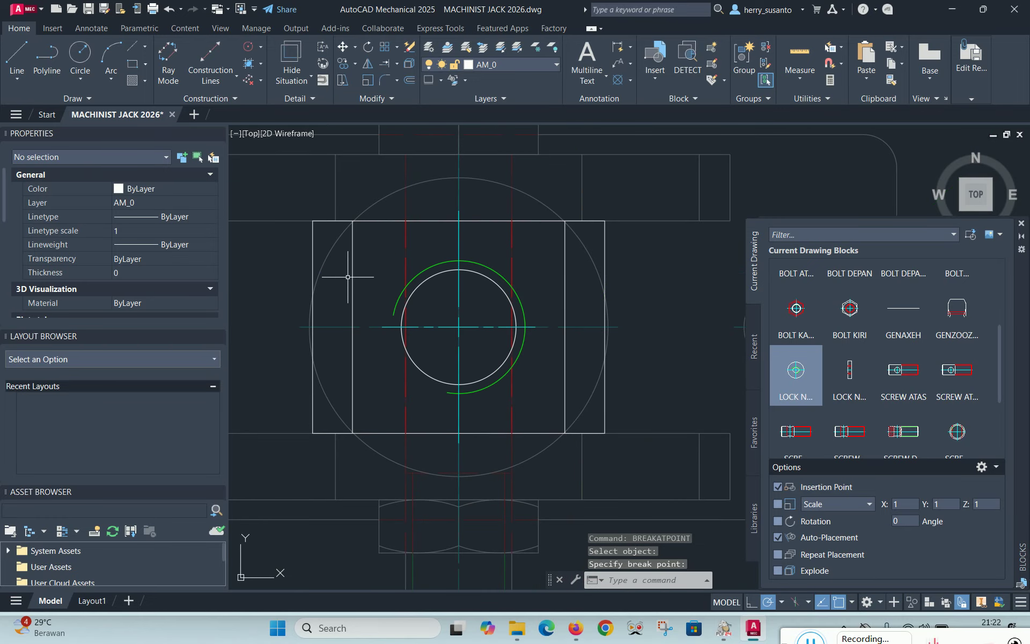
Break the swivel's left inner vertical edge at its lower intersection with the lock nut's outer circle
right_click(363, 263)
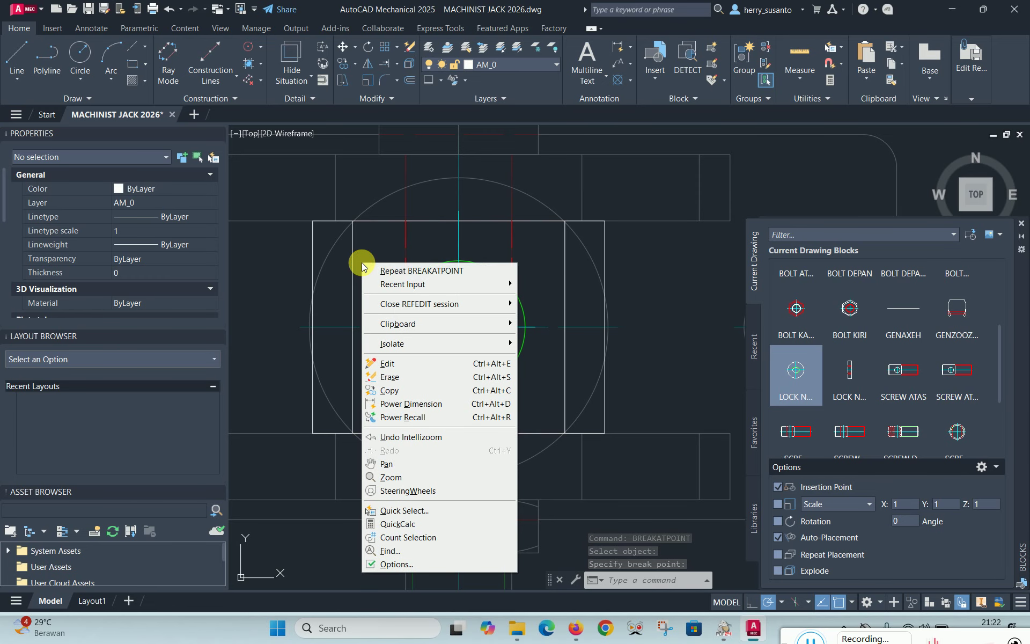
click(385, 271)
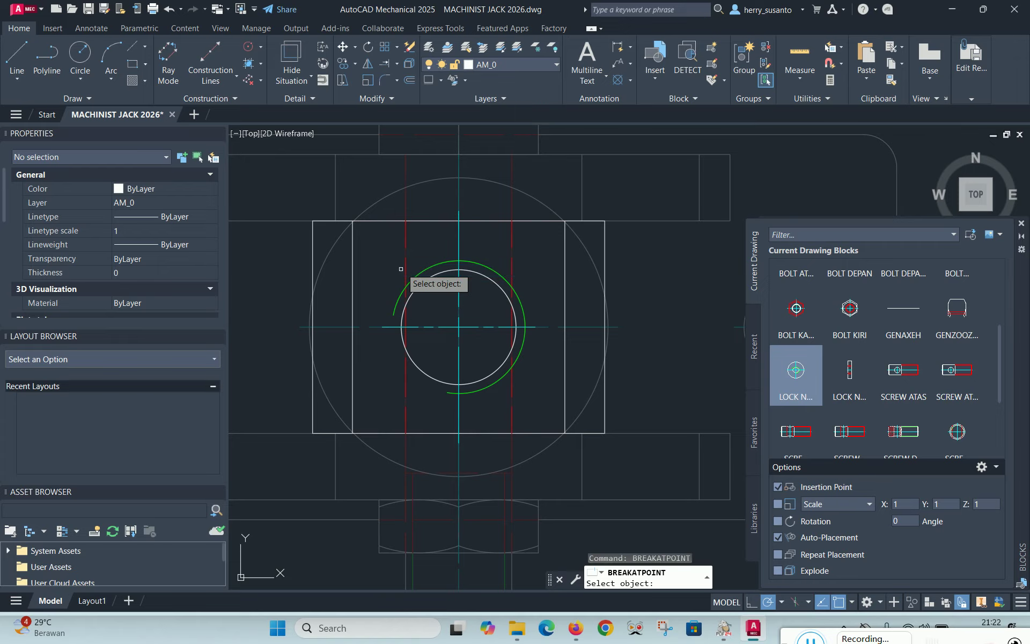
click(352, 308)
scroll(355, 456, up, 6)
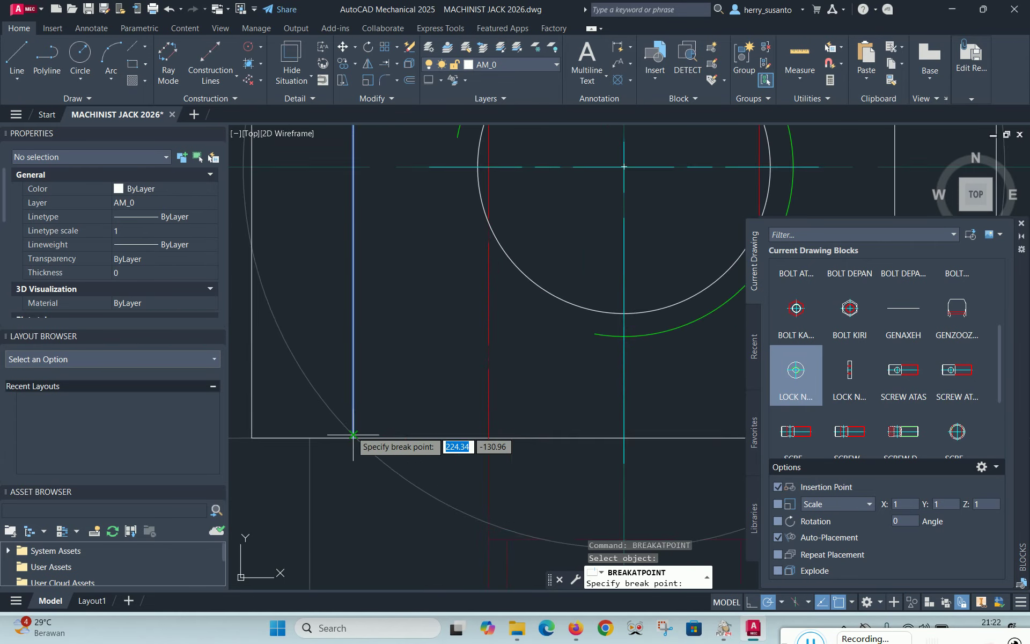
scroll(353, 456, up, 4)
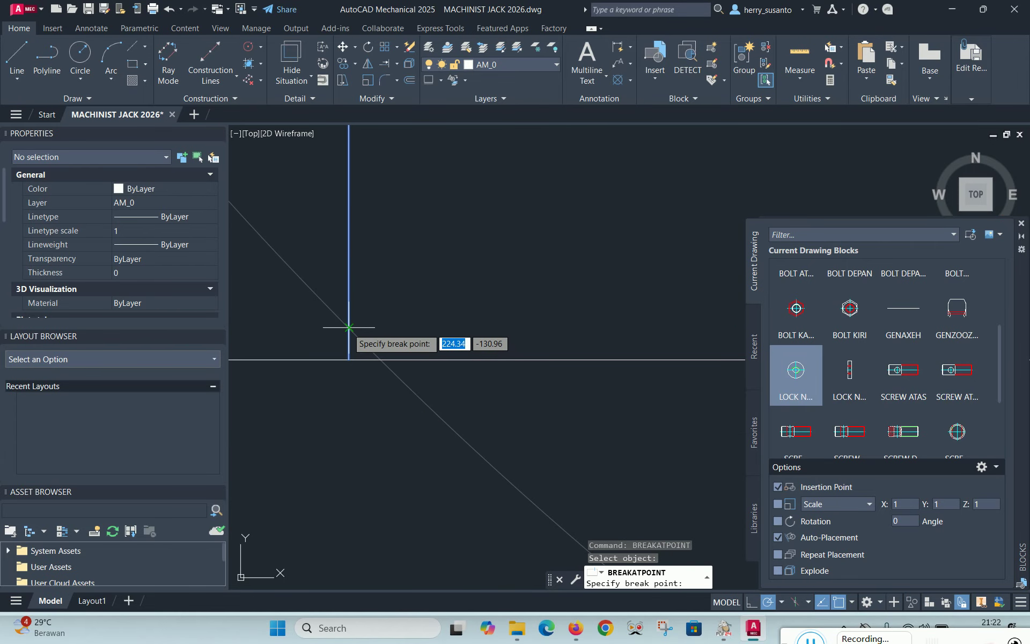
click(349, 354)
scroll(355, 435, down, 6)
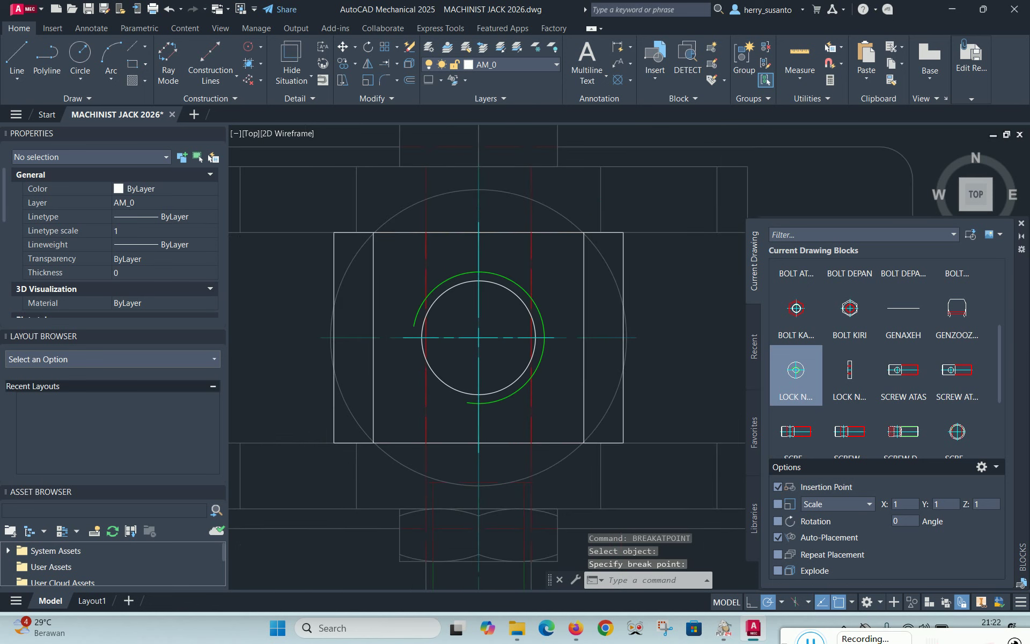
Break the swivel's left inner vertical edge at its upper intersection with the lock nut's outer circle
scroll(379, 256, up, 4)
right_click(411, 274)
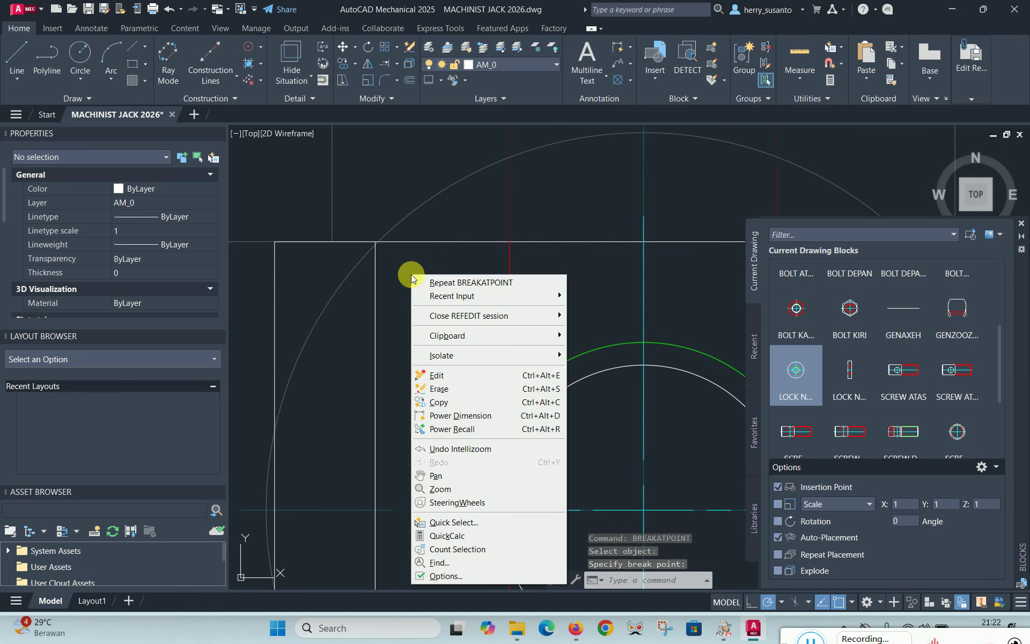
click(440, 280)
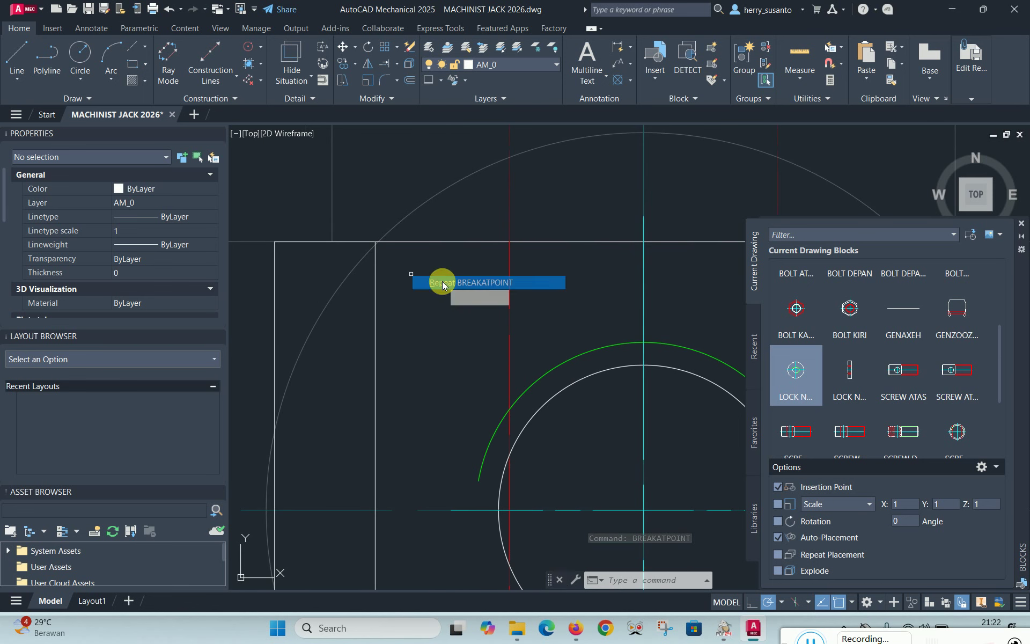
click(375, 281)
scroll(377, 251, up, 6)
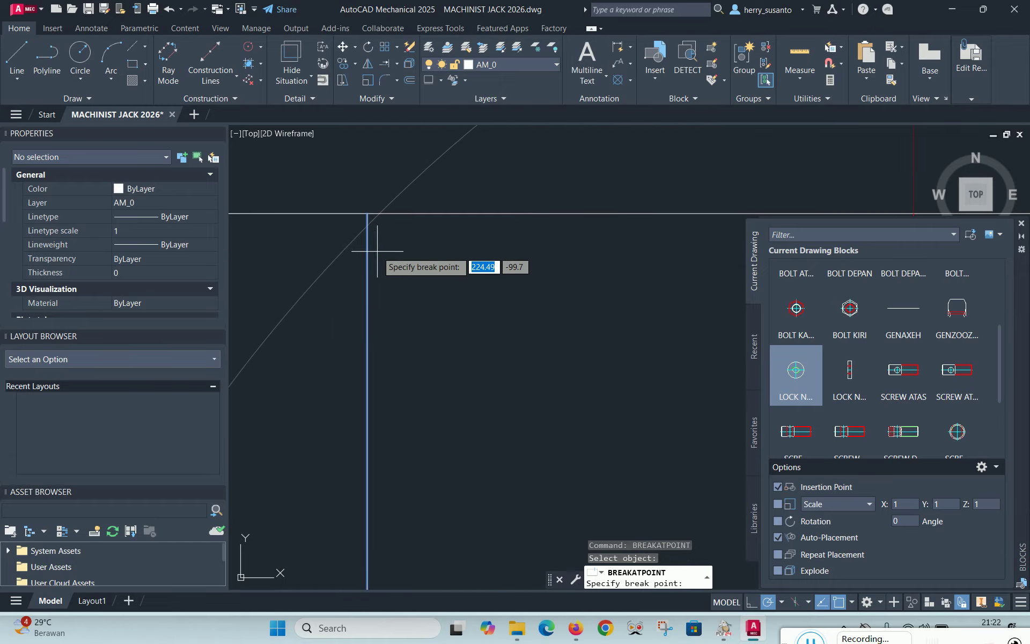
click(368, 220)
scroll(431, 170, down, 5)
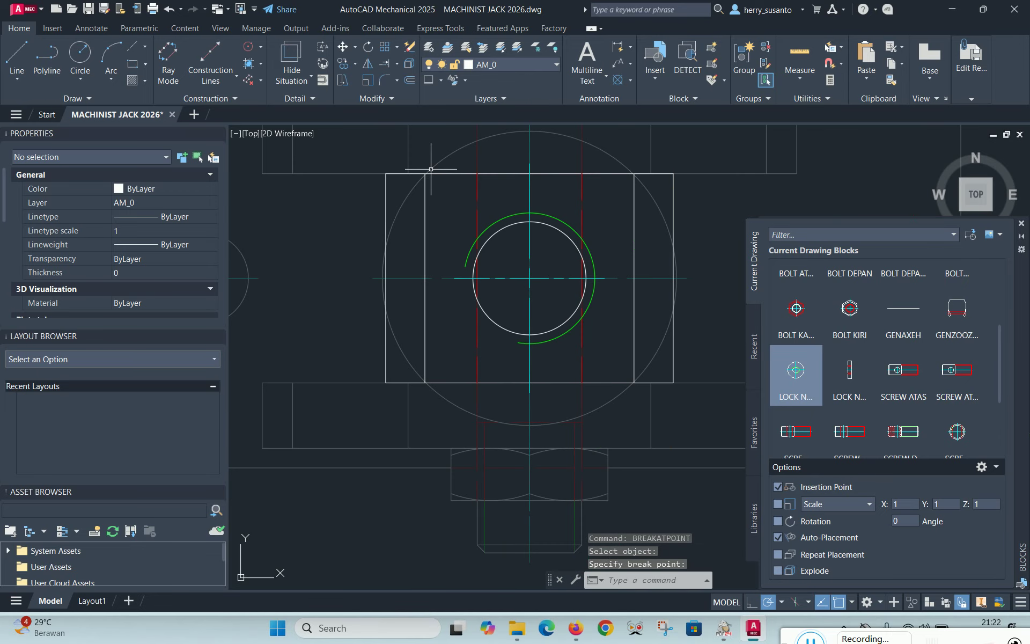
Break the swivel's left outer vertical edge at its upper intersection with the lock nut's outer circle
right_click(315, 242)
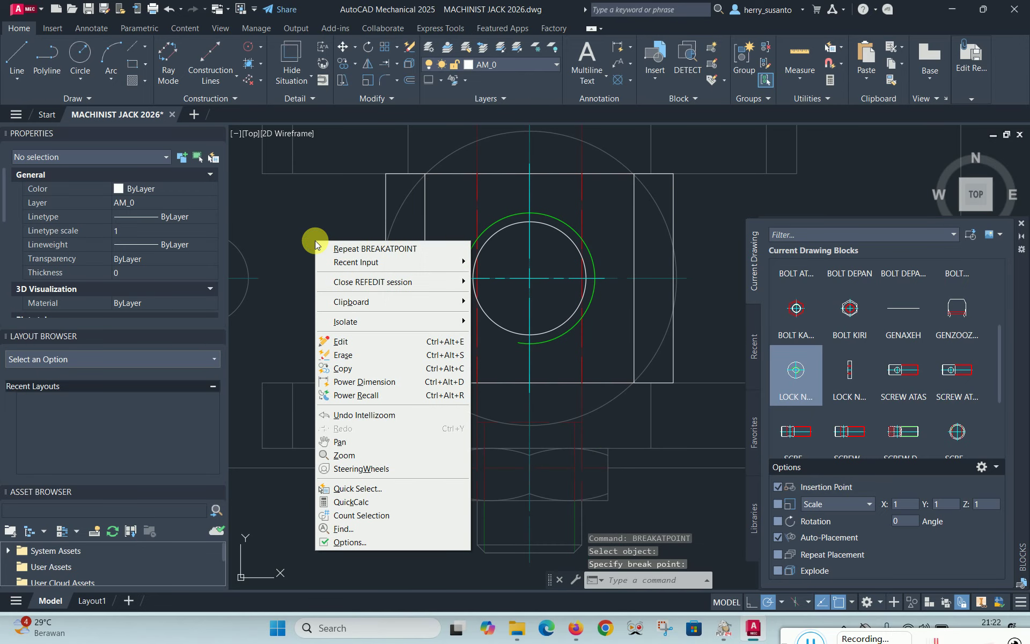
click(351, 249)
scroll(385, 264, up, 6)
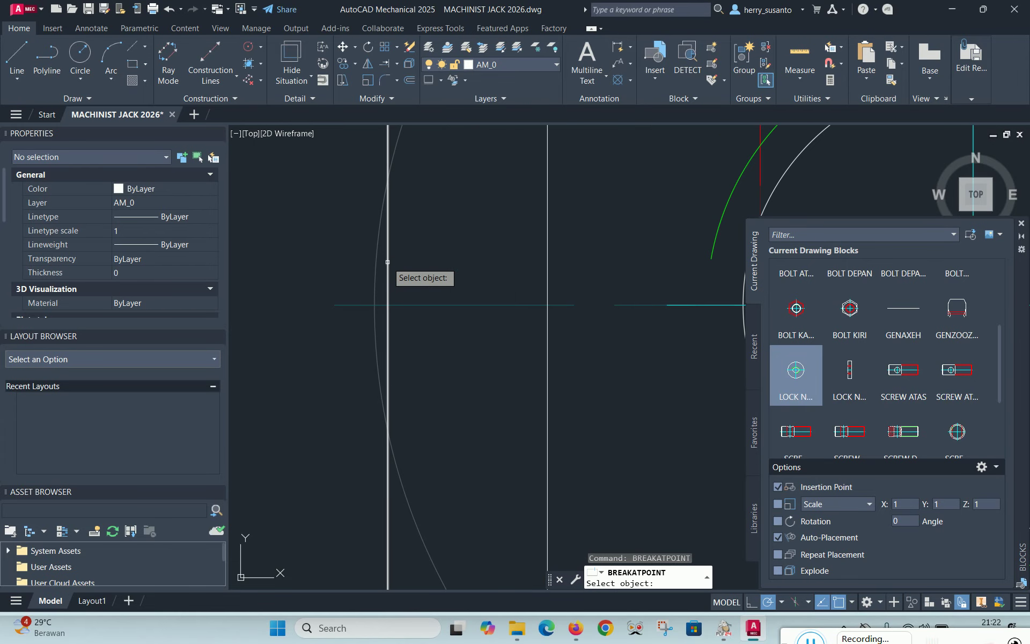
click(388, 262)
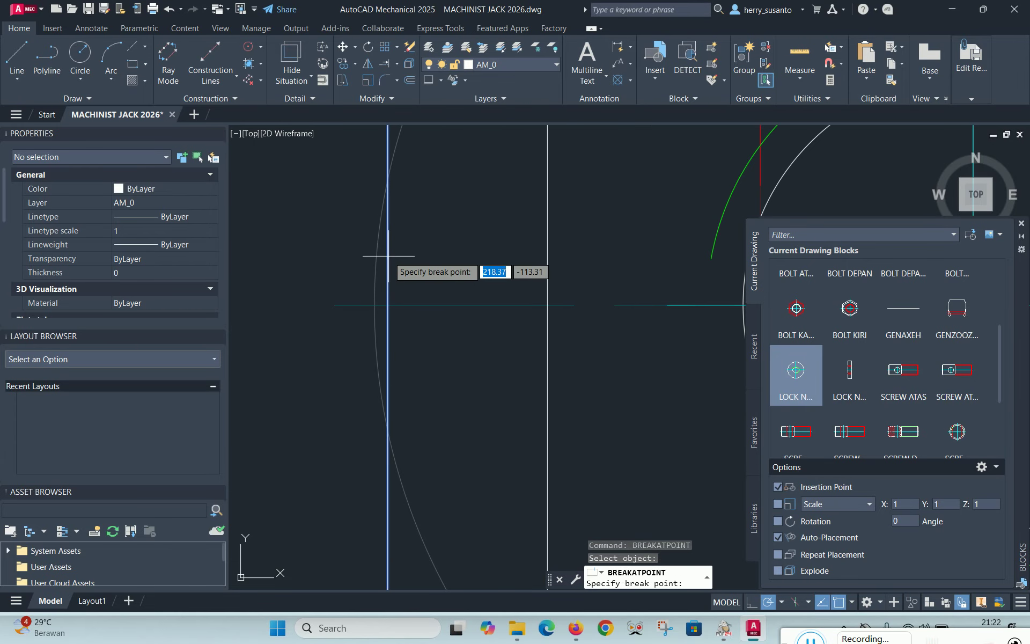
click(387, 178)
Break the swivel's left outer vertical edge at its lower intersection with the lock nut's outer circle
right_click(474, 193)
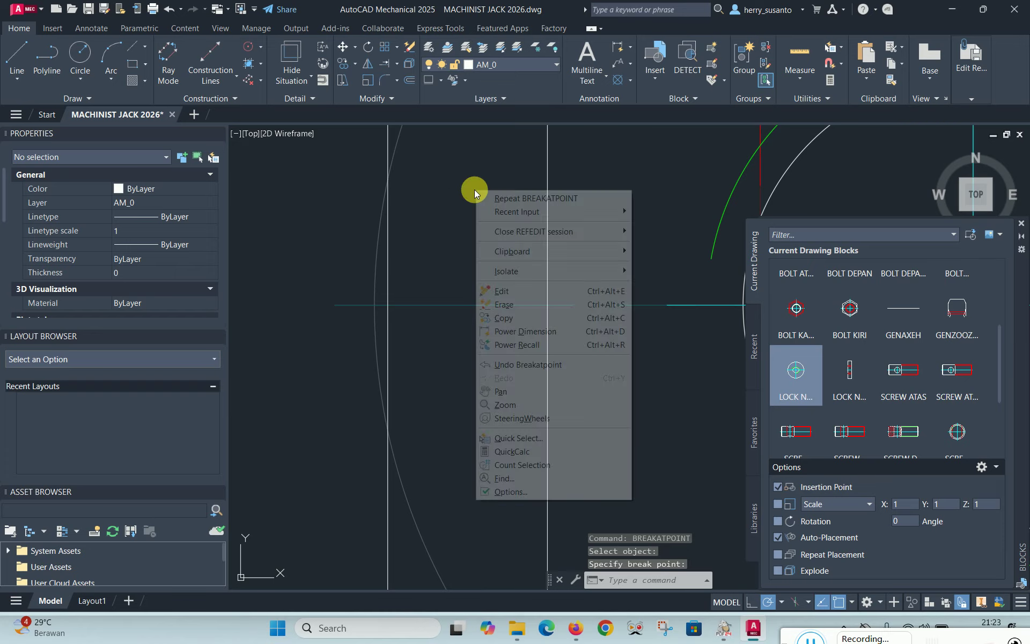
click(520, 198)
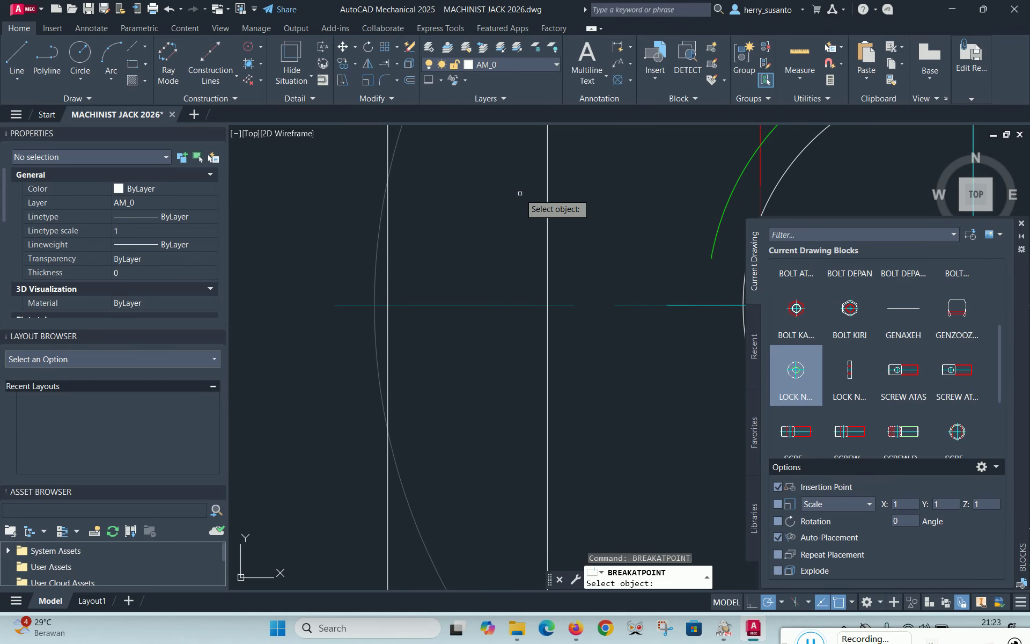
click(386, 364)
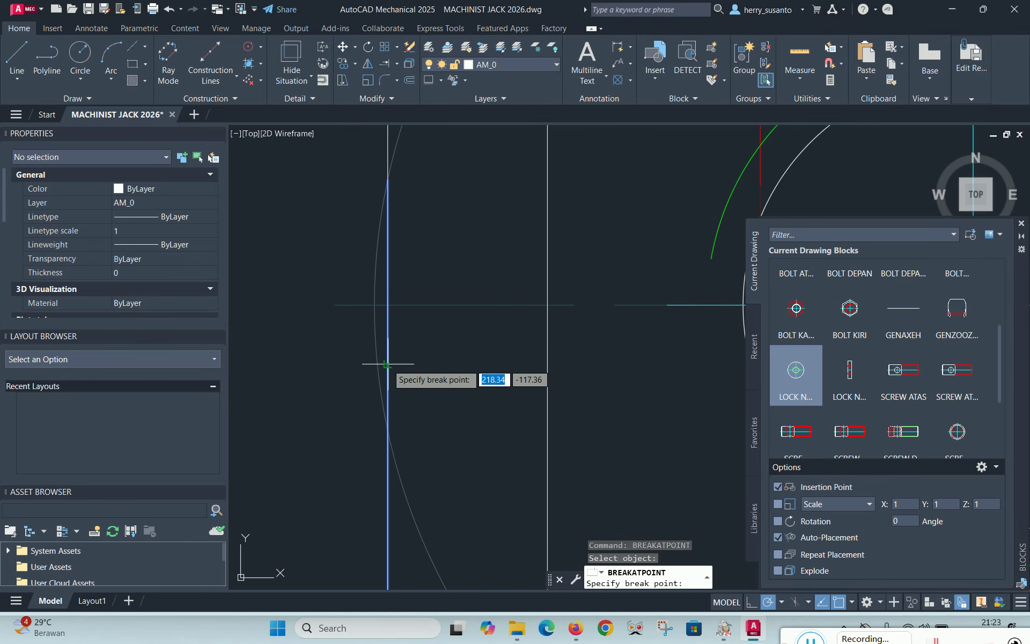
click(387, 429)
Change the swivel's six edge segments inside the lock nut's outer circle, plus its central hole circle and thread arc, to layer AM_3
scroll(388, 429, down, 5)
scroll(340, 379, down, 2)
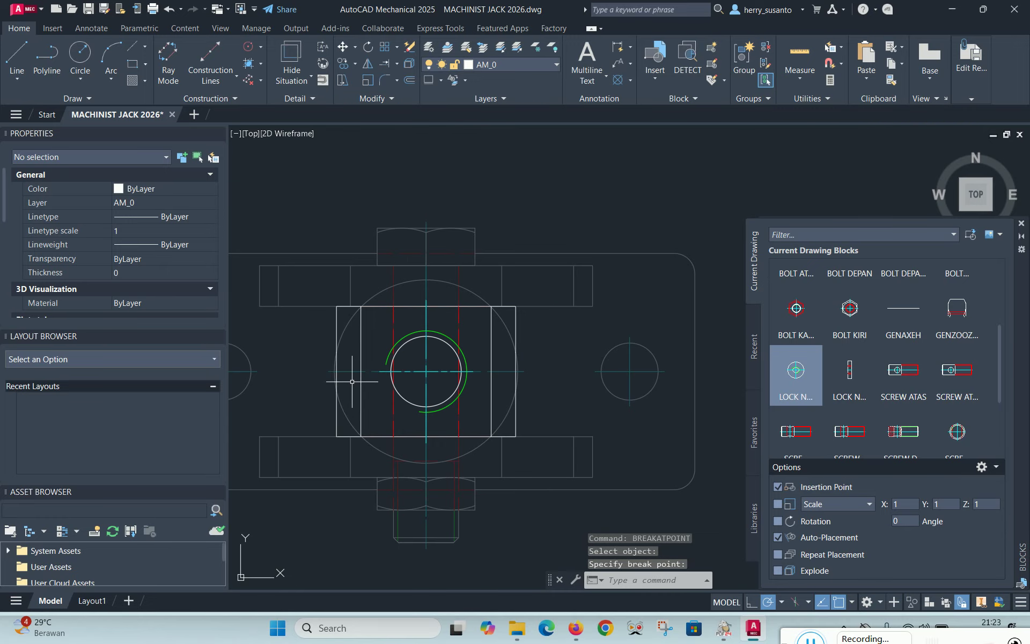
scroll(340, 403, up, 3)
scroll(272, 344, down, 1)
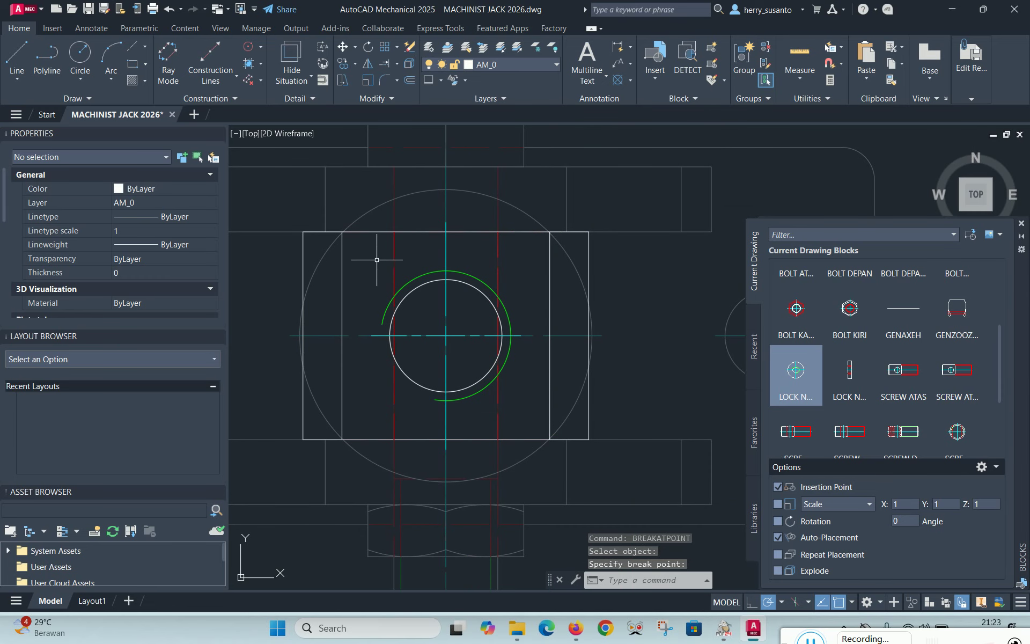
click(378, 231)
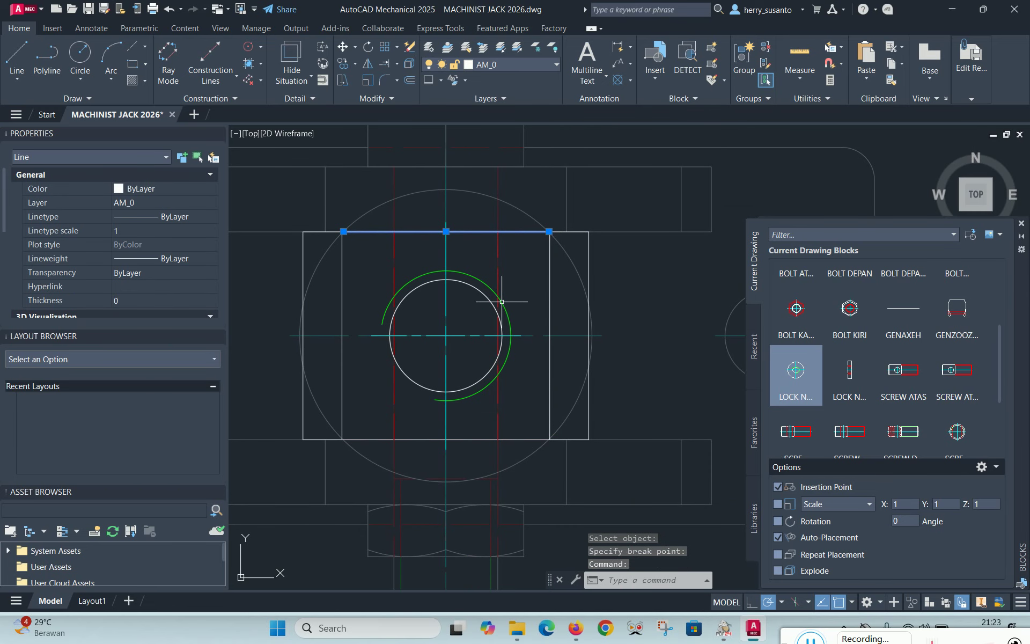
click(549, 294)
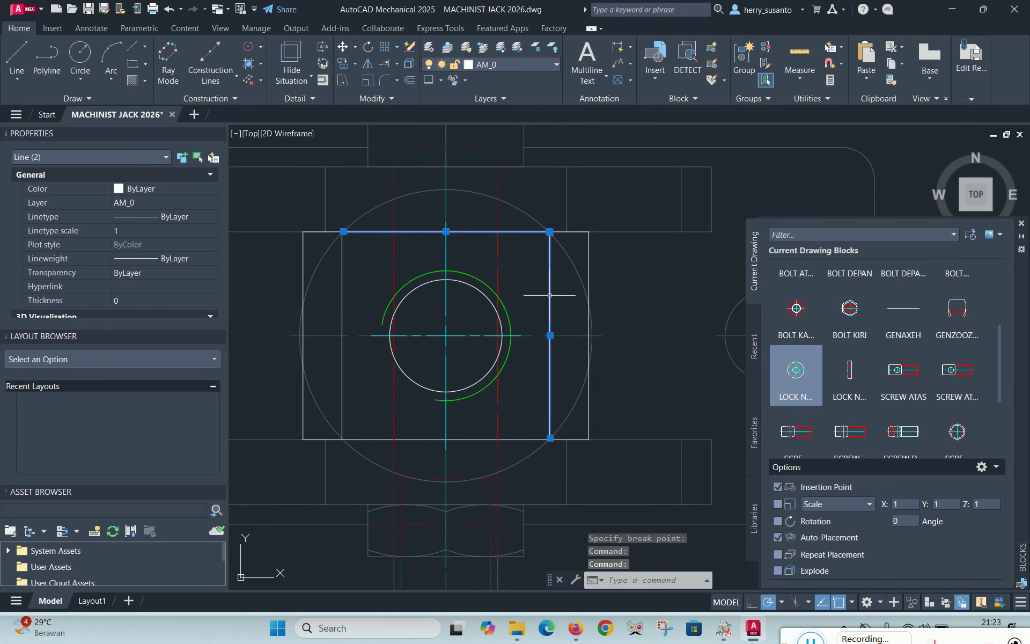
click(589, 326)
click(375, 438)
click(343, 398)
scroll(319, 357, up, 4)
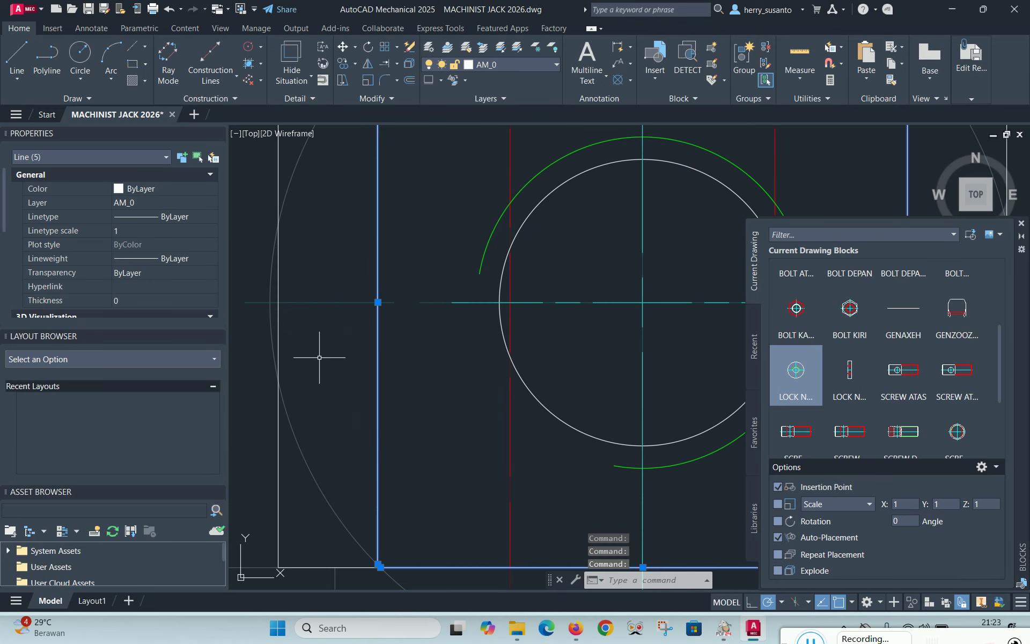
click(278, 330)
scroll(317, 338, down, 4)
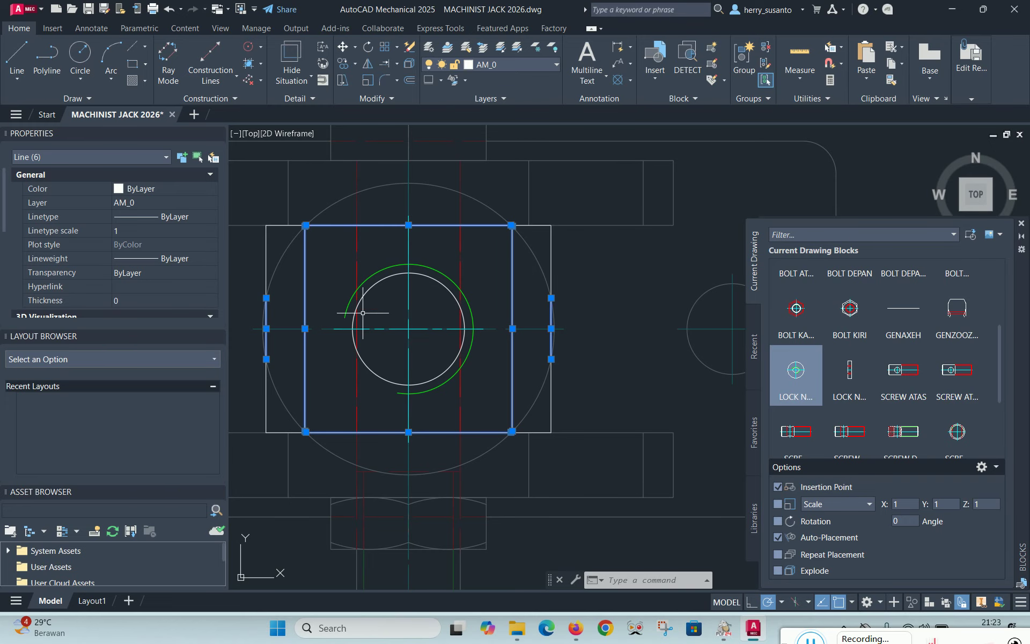
scroll(349, 312, up, 2)
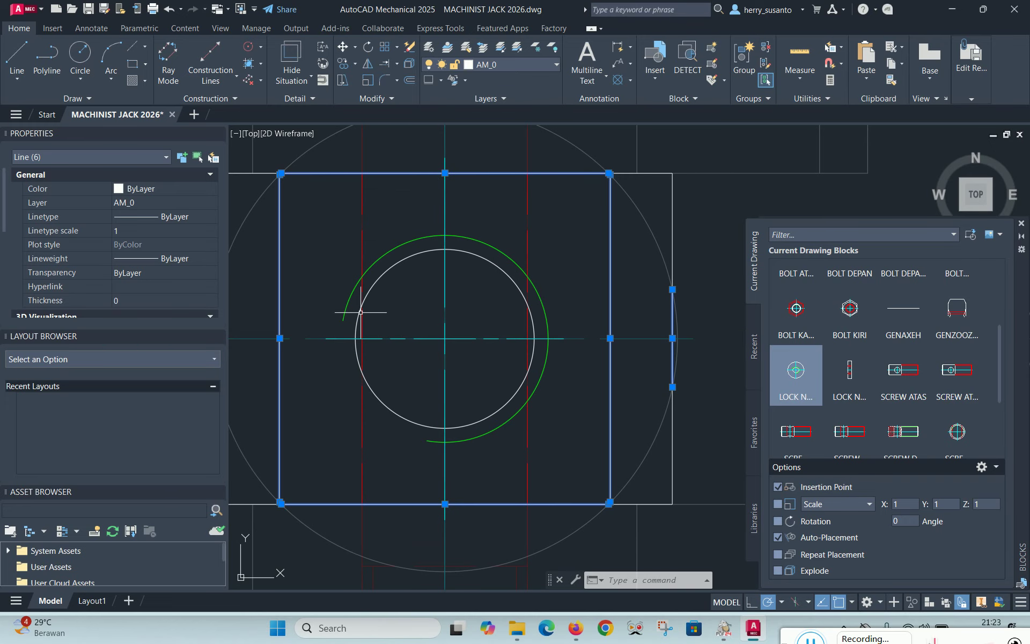
click(420, 251)
click(419, 237)
scroll(384, 315, down, 2)
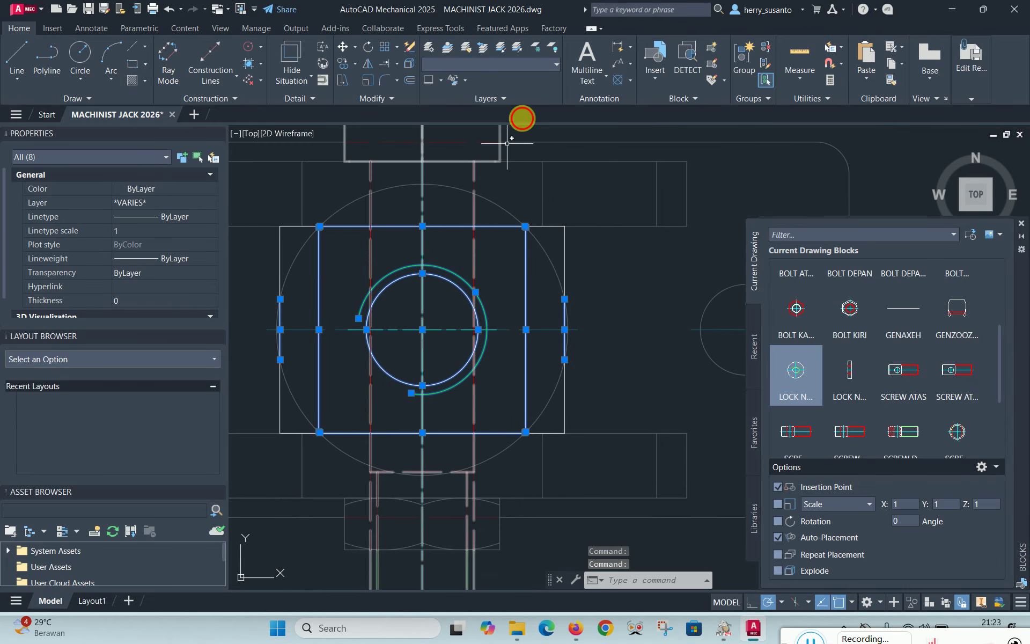
click(556, 64)
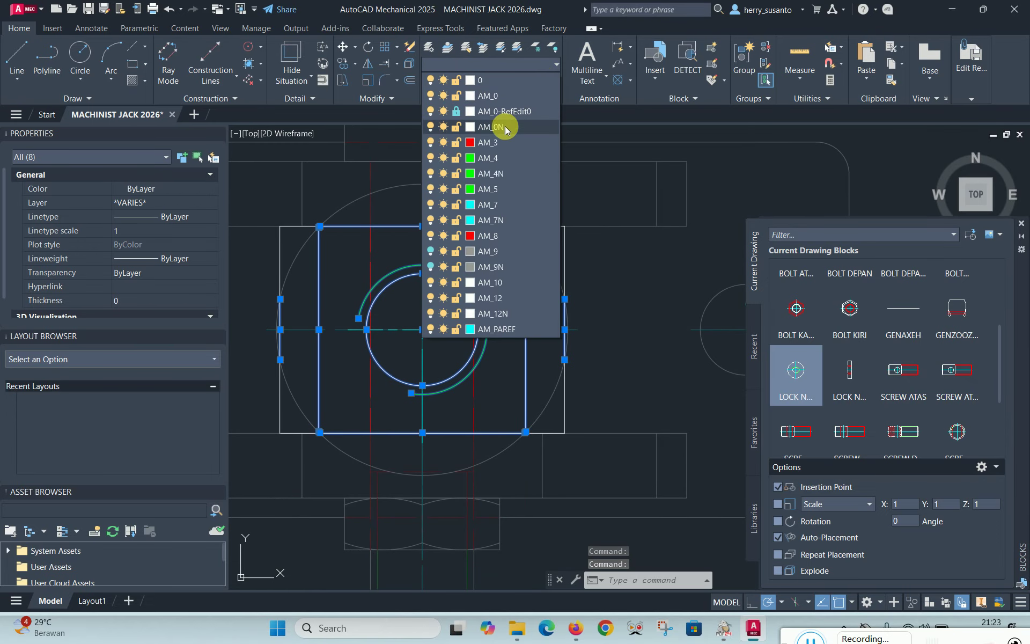
click(489, 142)
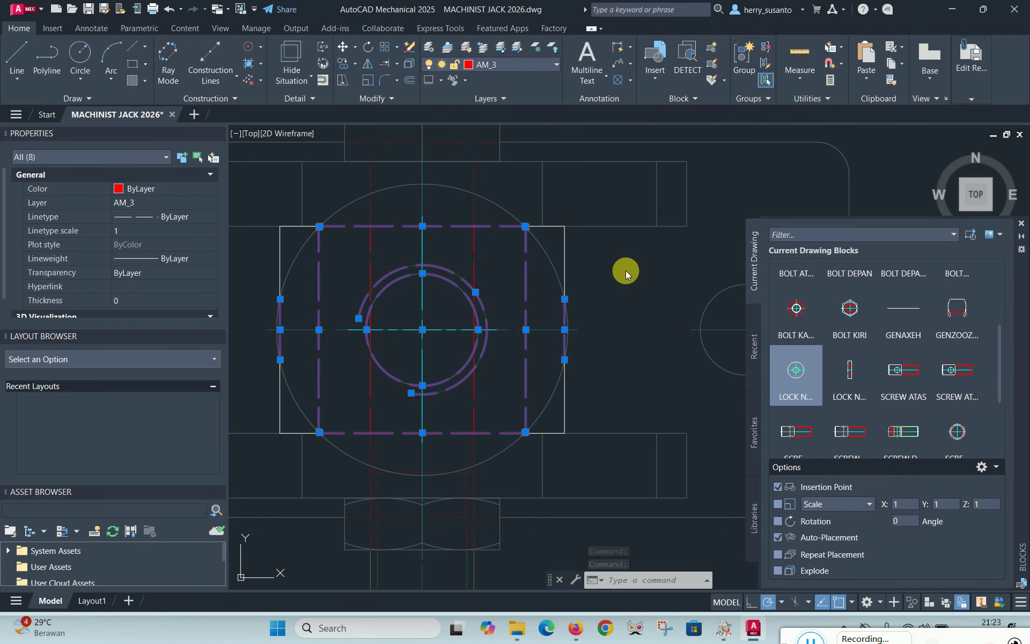
key(Escape)
scroll(459, 287, down, 2)
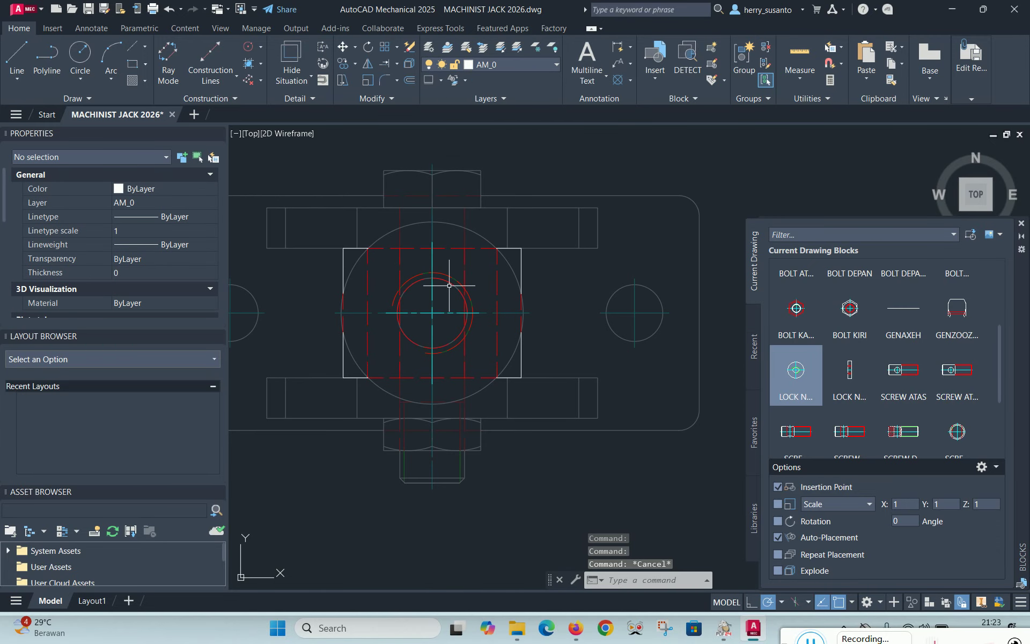
Save the swivel's in-place block edits under the reference name SWIVEL ATAS ASSEMBLY
scroll(358, 233, up, 2)
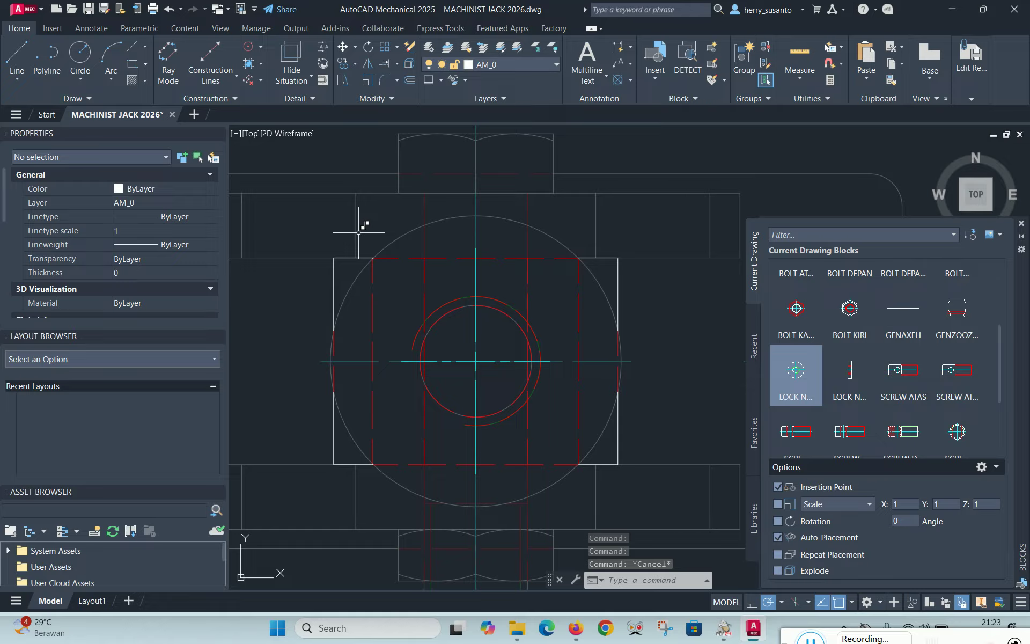
scroll(358, 232, down, 2)
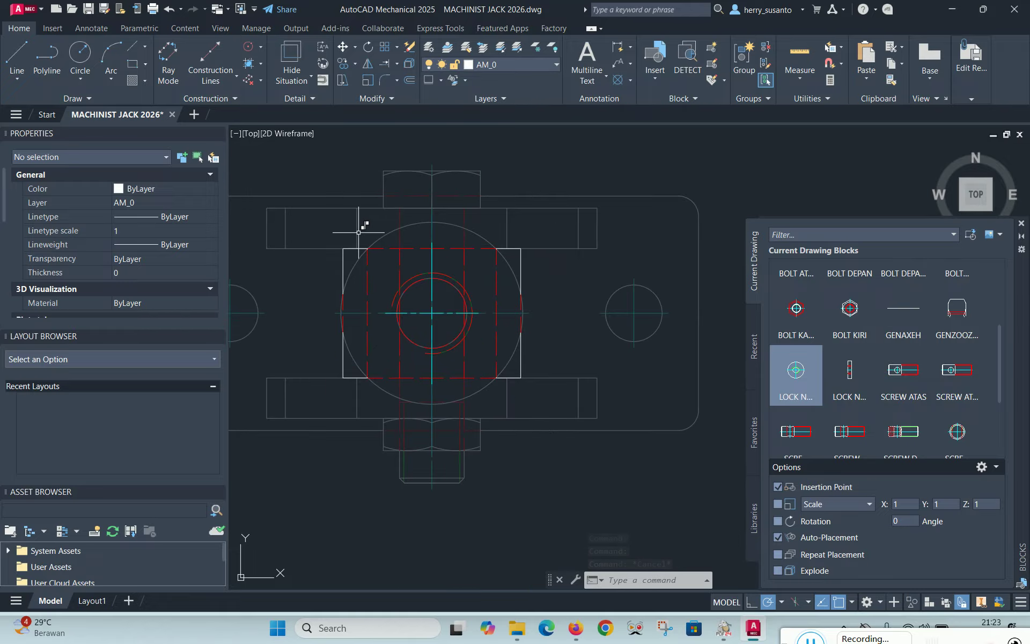
click(972, 100)
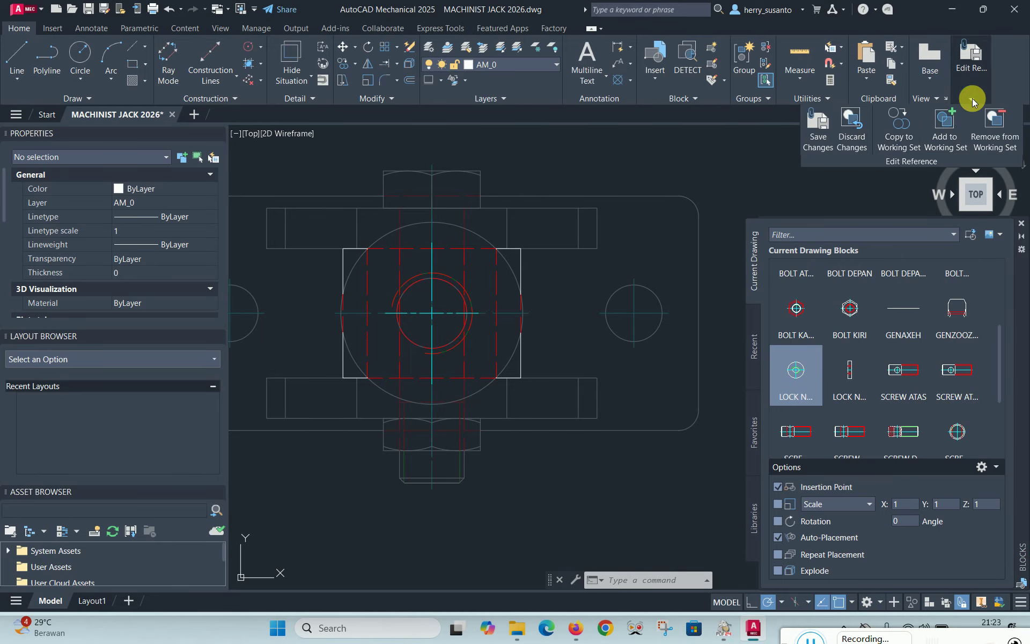
click(821, 137)
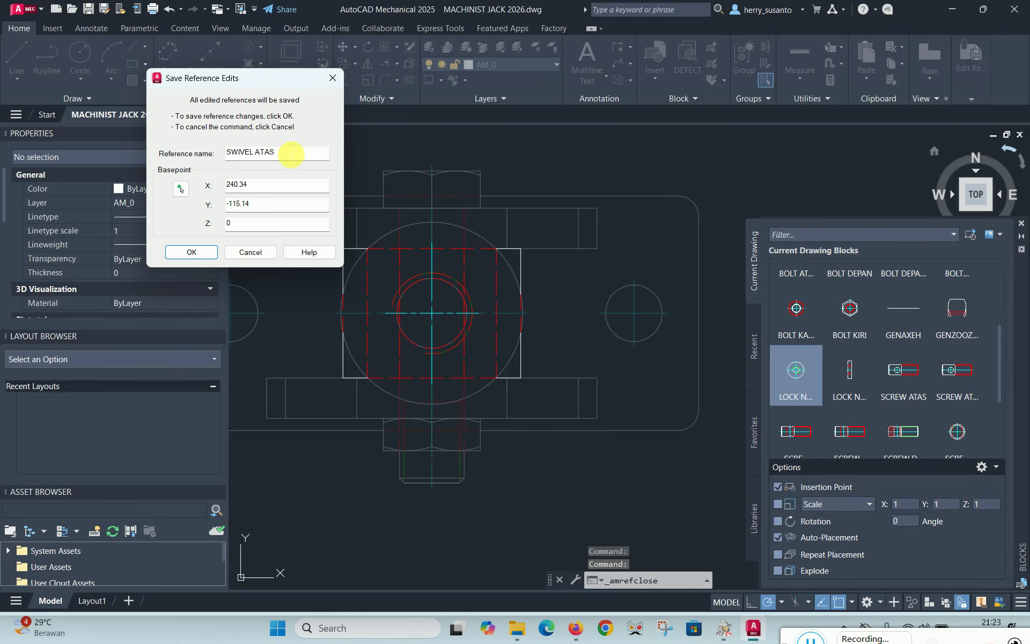
click(291, 154)
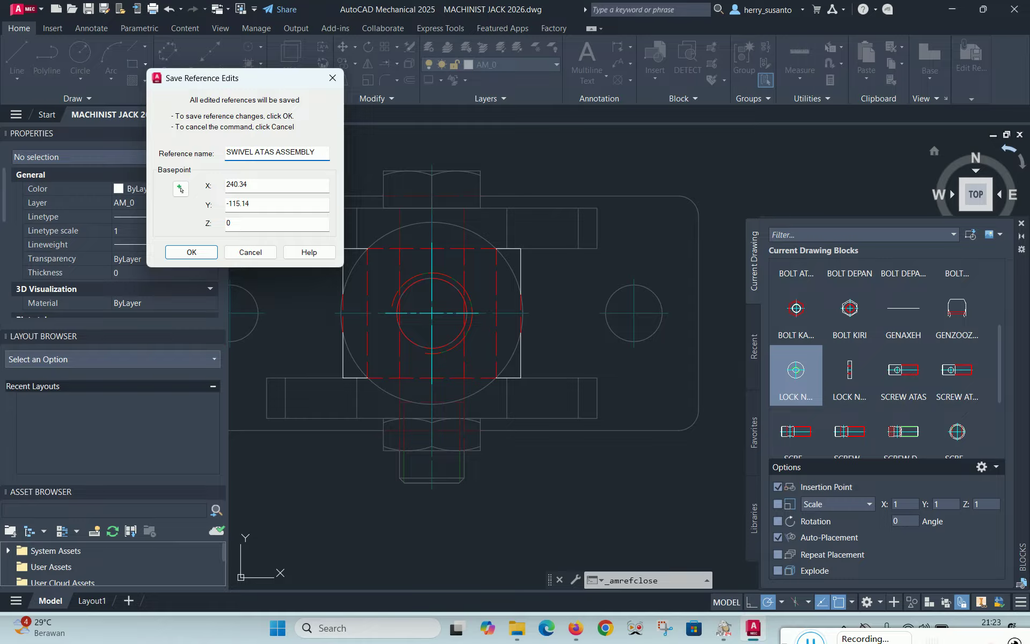
click(202, 252)
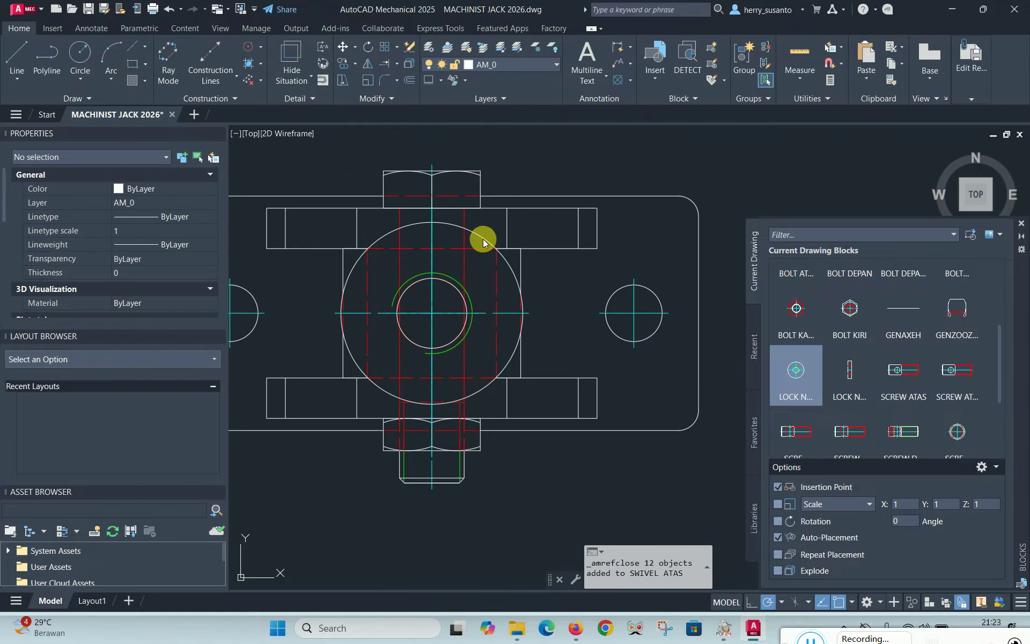
Examine the jack assembly's three views and compare them with the screw's part views among the component drawings
scroll(384, 209, down, 4)
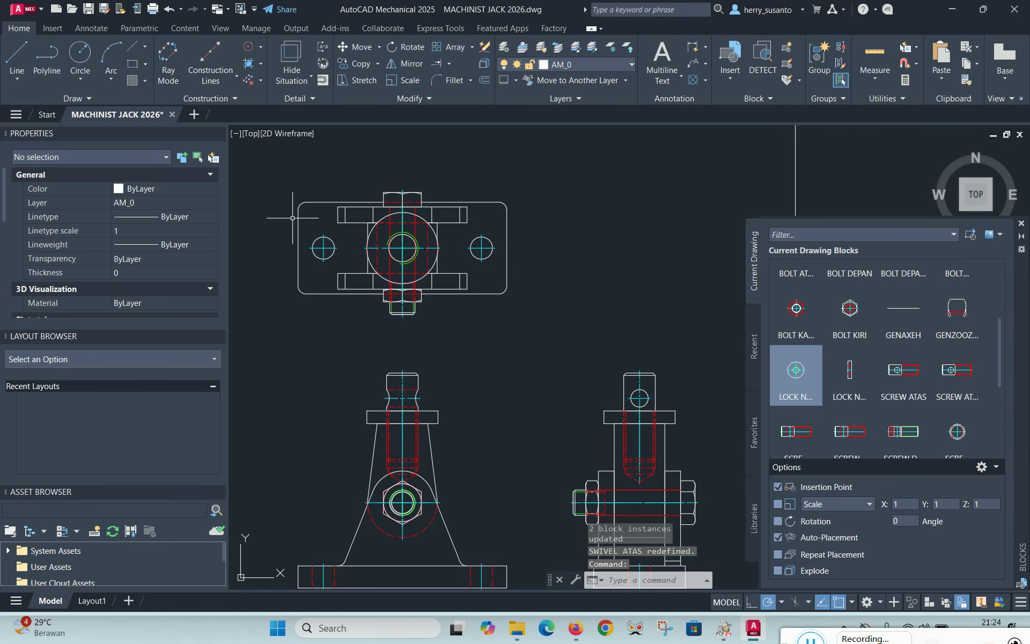
scroll(318, 189, up, 2)
scroll(316, 189, down, 2)
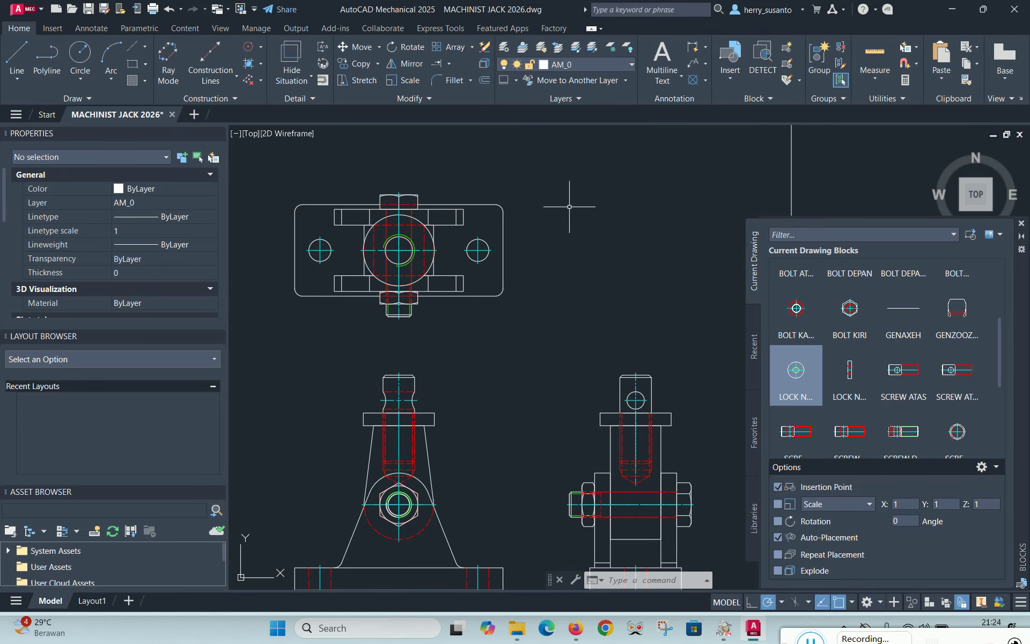
scroll(356, 317, down, 4)
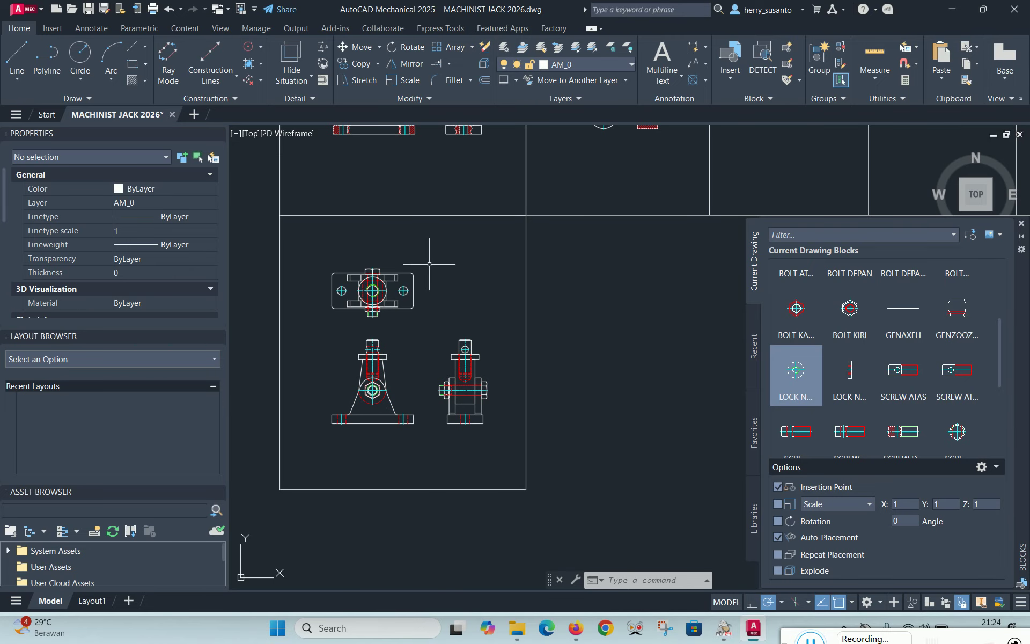
scroll(359, 265, up, 2)
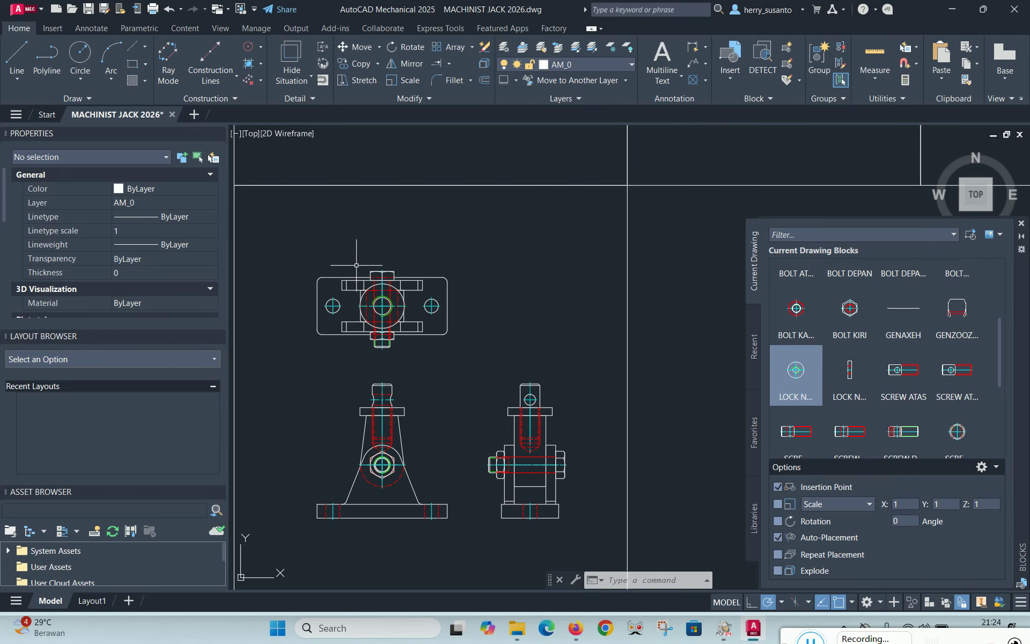
scroll(334, 246, down, 2)
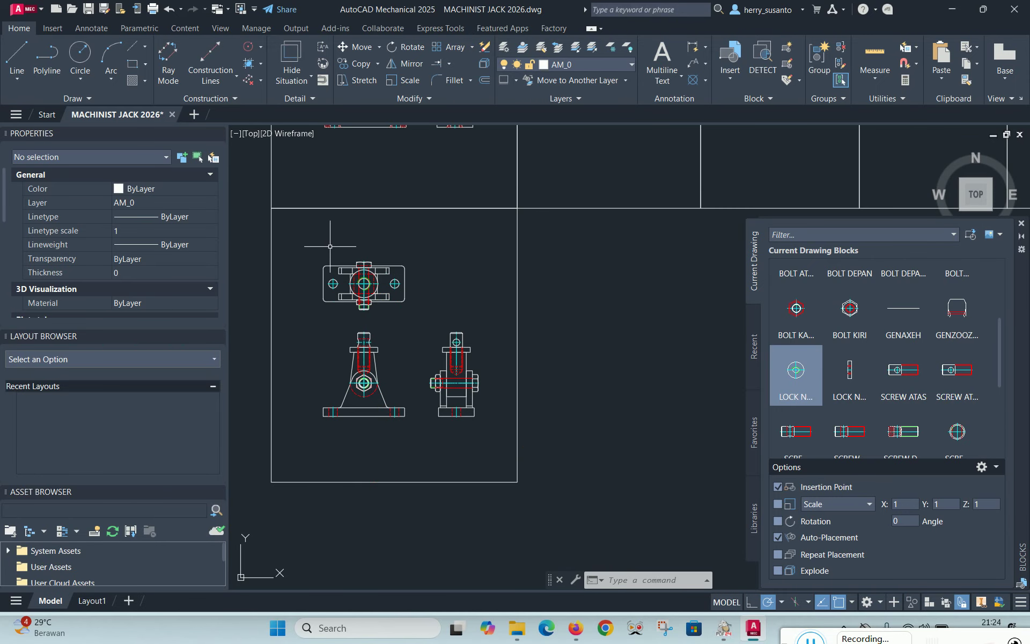
scroll(330, 246, down, 2)
scroll(680, 163, up, 5)
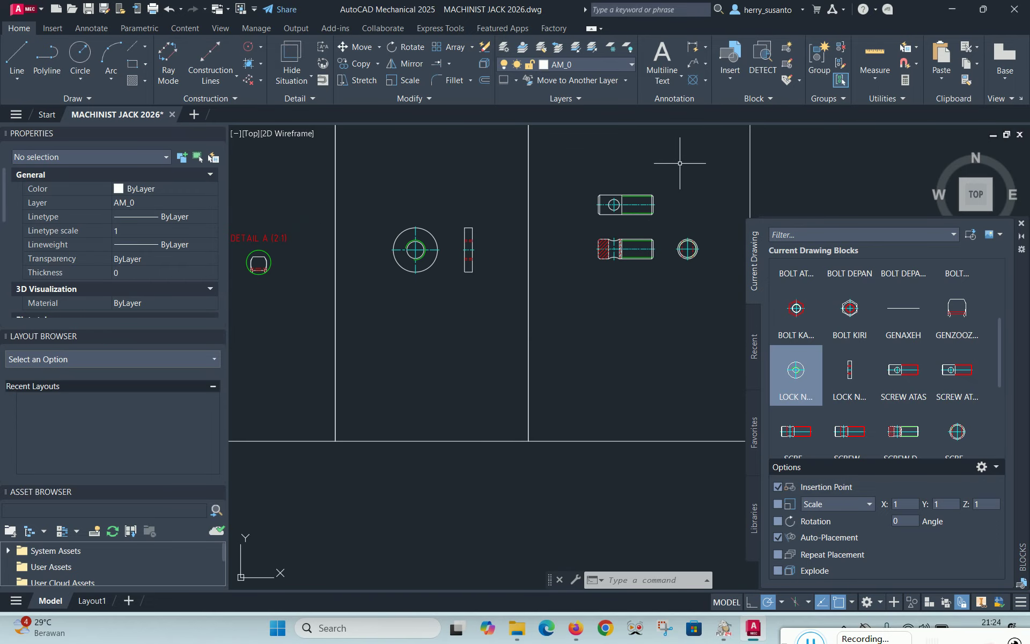
scroll(708, 215, up, 3)
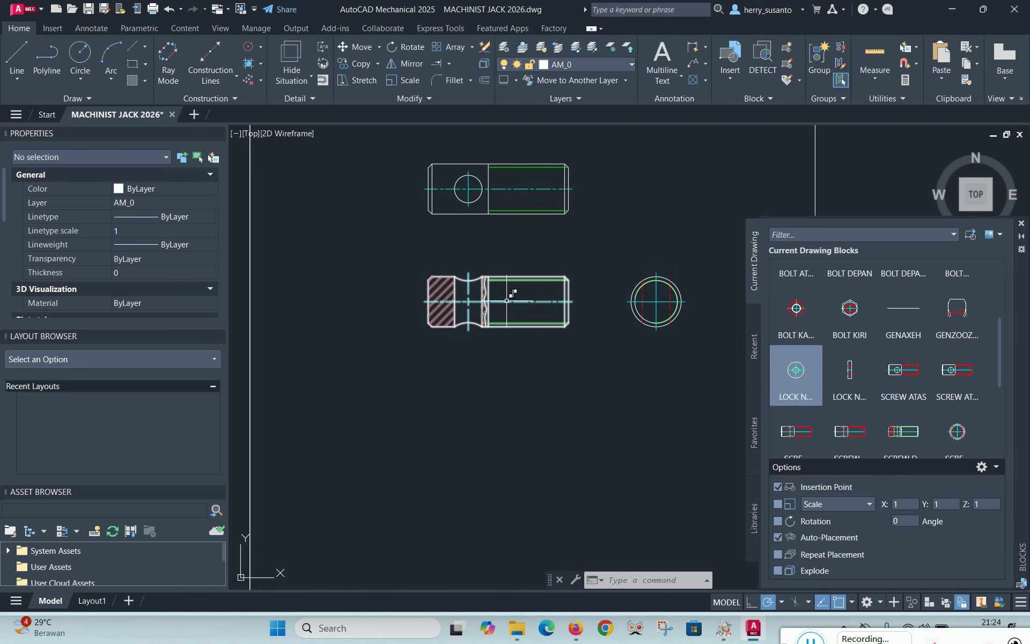
scroll(651, 217, down, 3)
scroll(681, 222, down, 3)
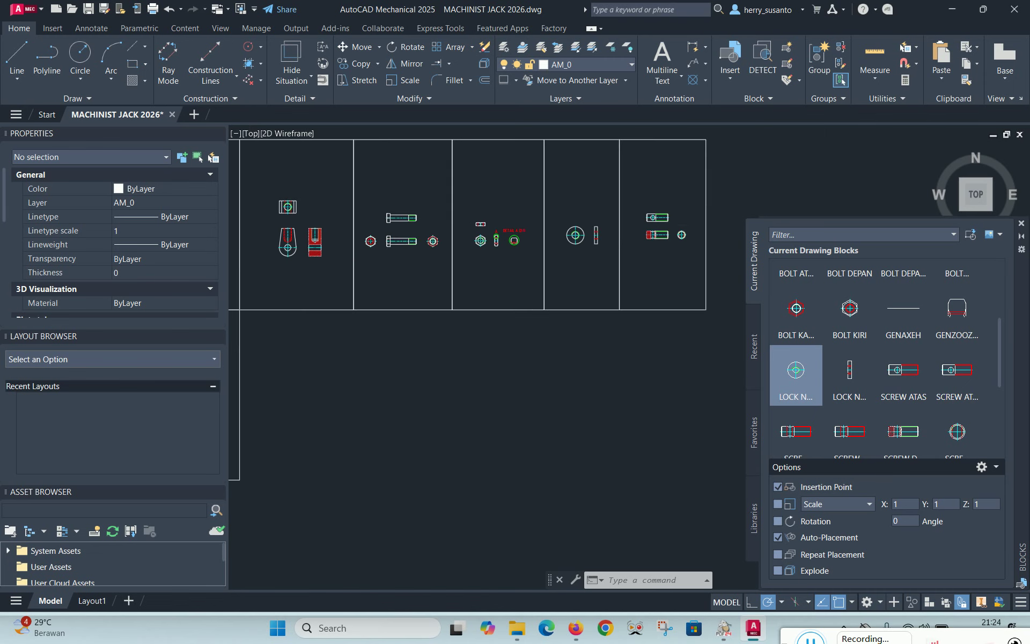
scroll(375, 346, up, 3)
scroll(316, 338, down, 5)
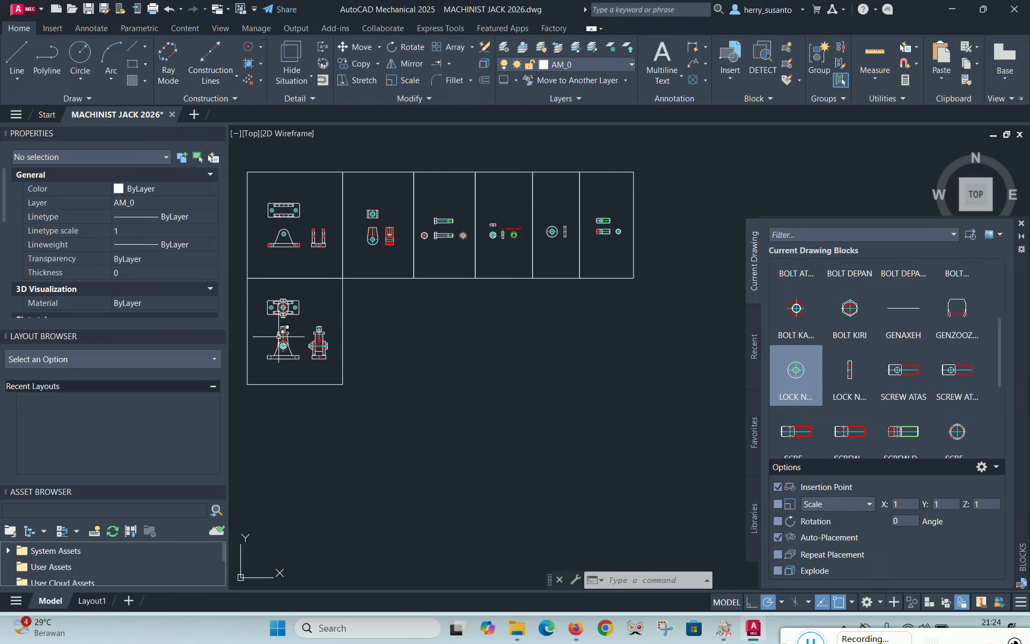
scroll(490, 251, up, 6)
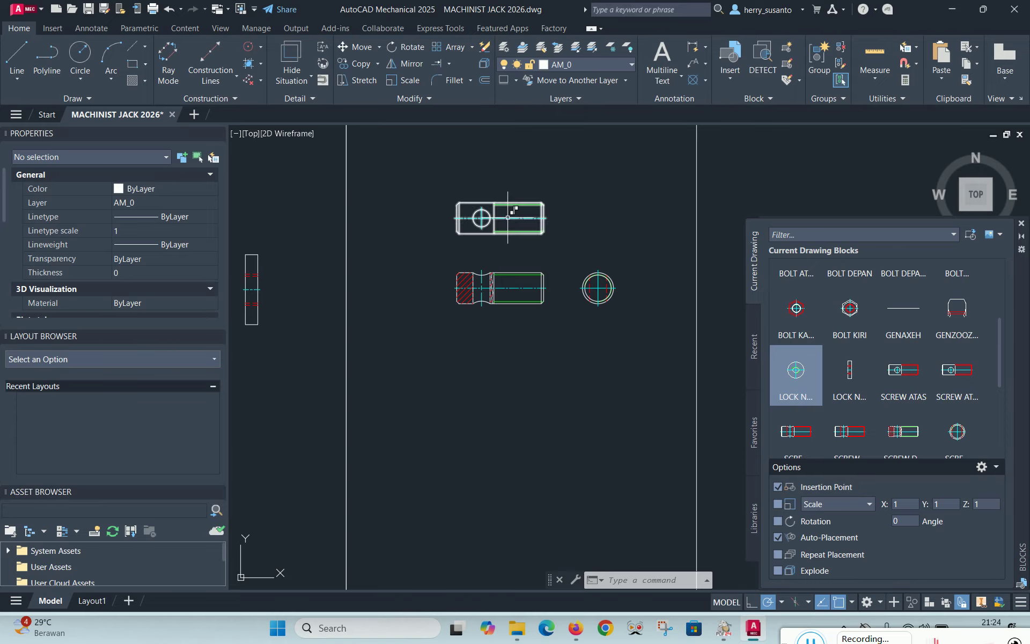
scroll(697, 168, down, 7)
scroll(383, 303, up, 5)
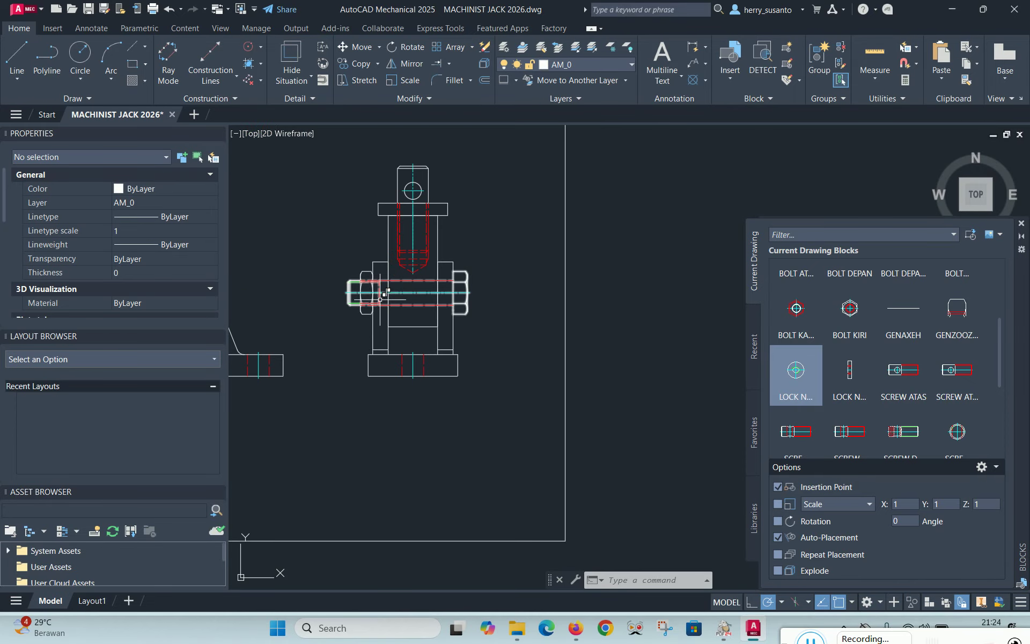
scroll(383, 308, down, 5)
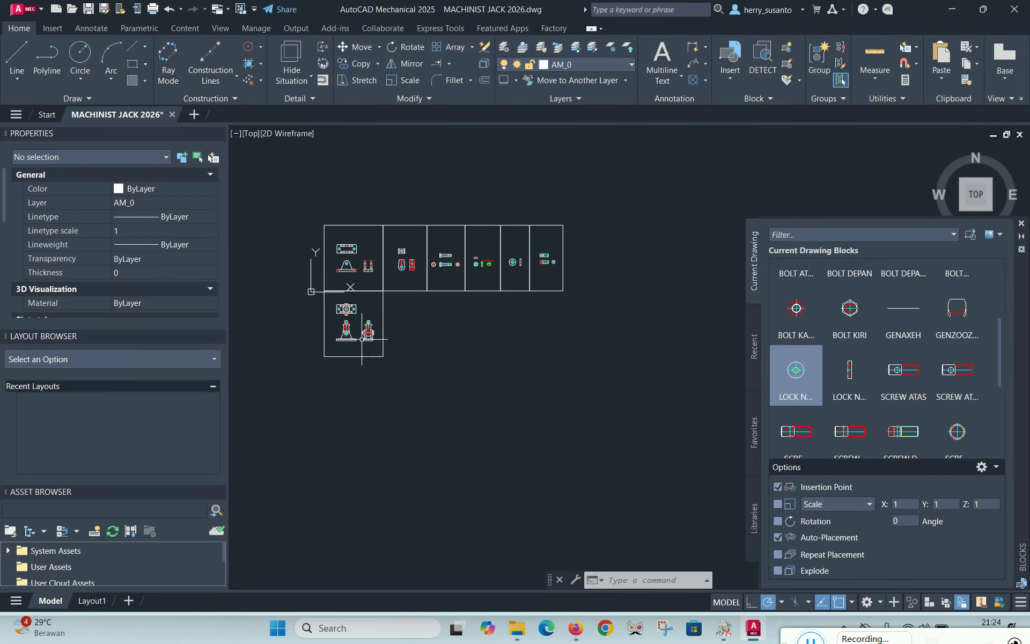
scroll(547, 271, up, 8)
scroll(541, 273, down, 4)
scroll(552, 253, up, 3)
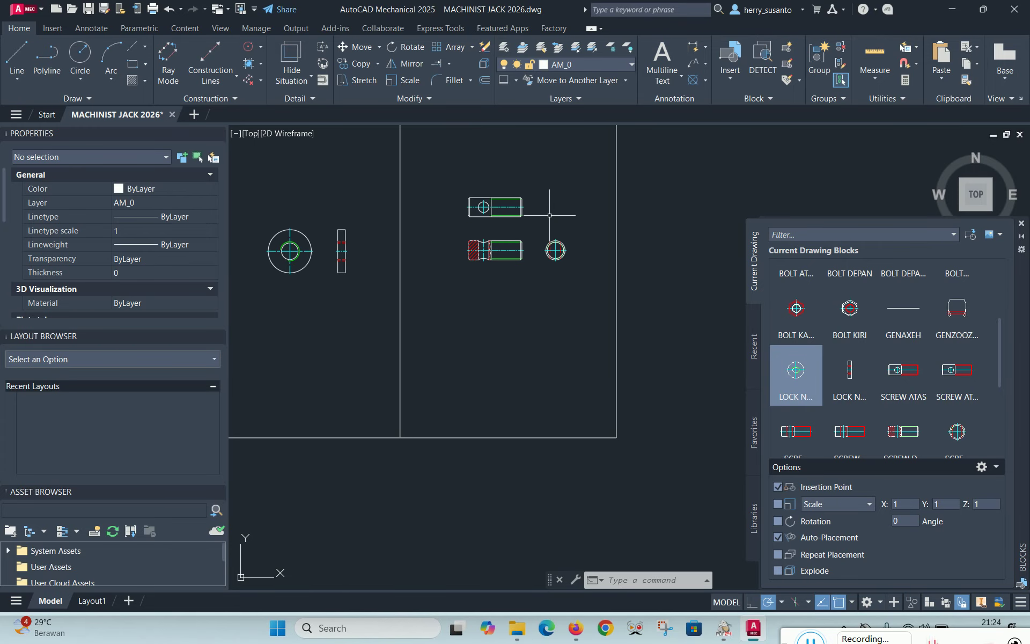
scroll(561, 241, up, 4)
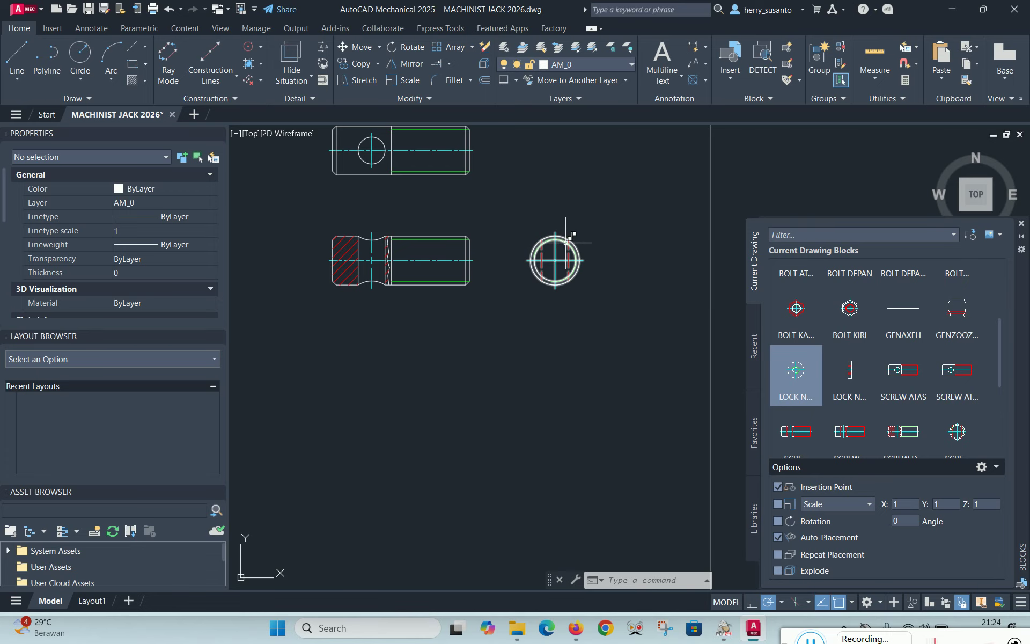
scroll(665, 228, down, 8)
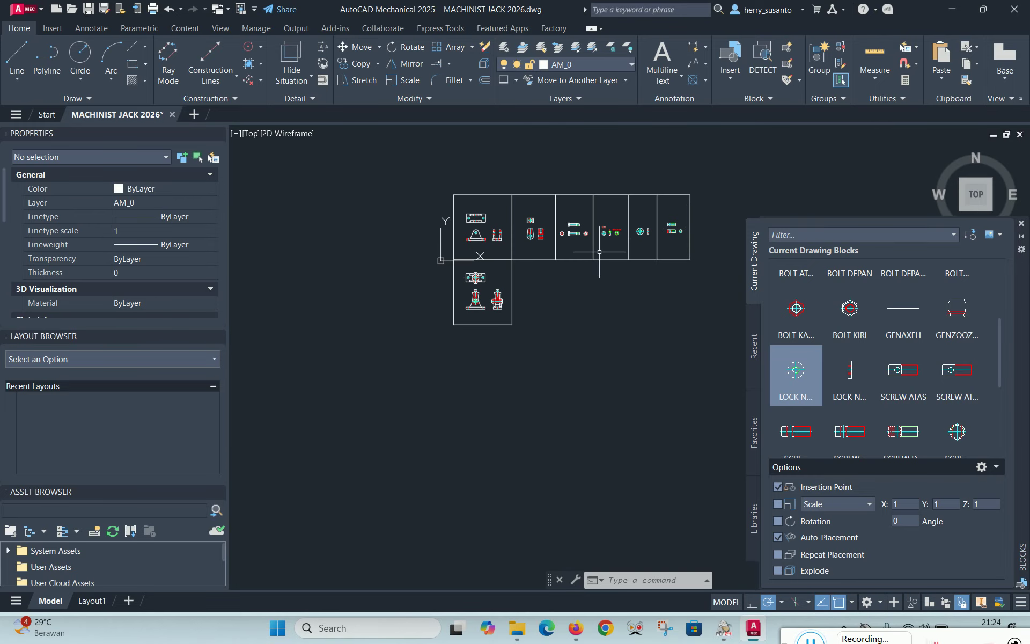
Inspect the assembly's top view around the lock nut and the screw's front and end views in its component drawing
scroll(498, 279, up, 8)
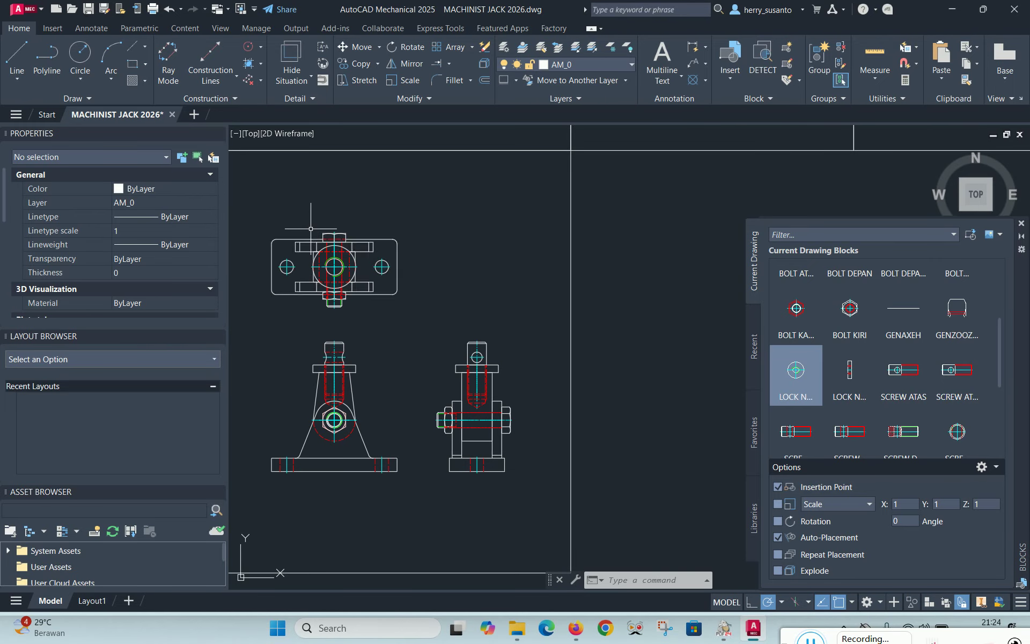
scroll(311, 229, up, 6)
scroll(311, 228, down, 4)
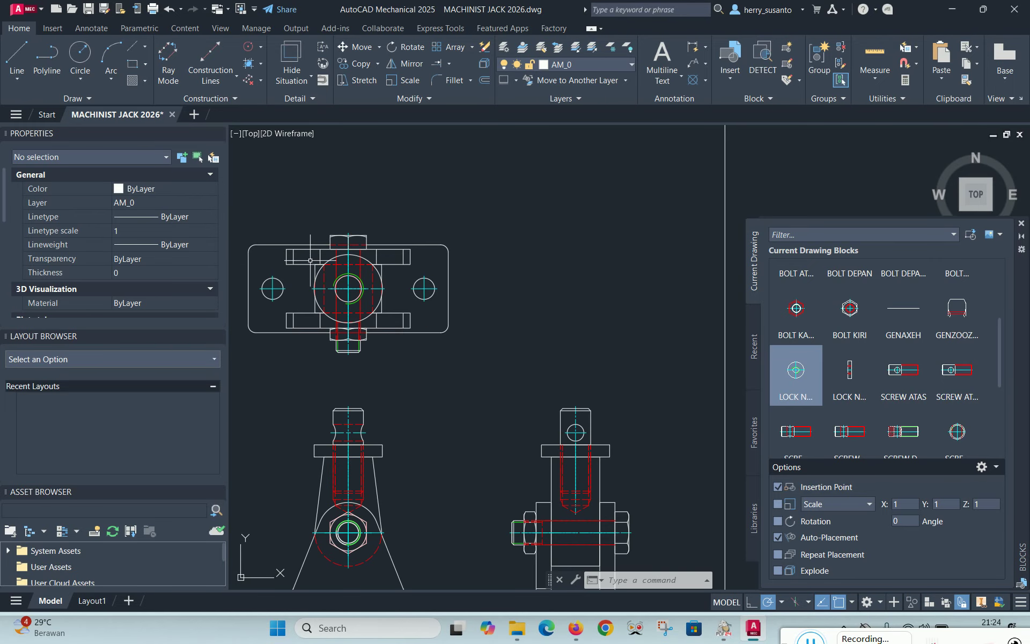
scroll(310, 250, down, 5)
scroll(635, 200, up, 5)
scroll(635, 199, up, 3)
scroll(534, 184, down, 2)
scroll(669, 174, up, 2)
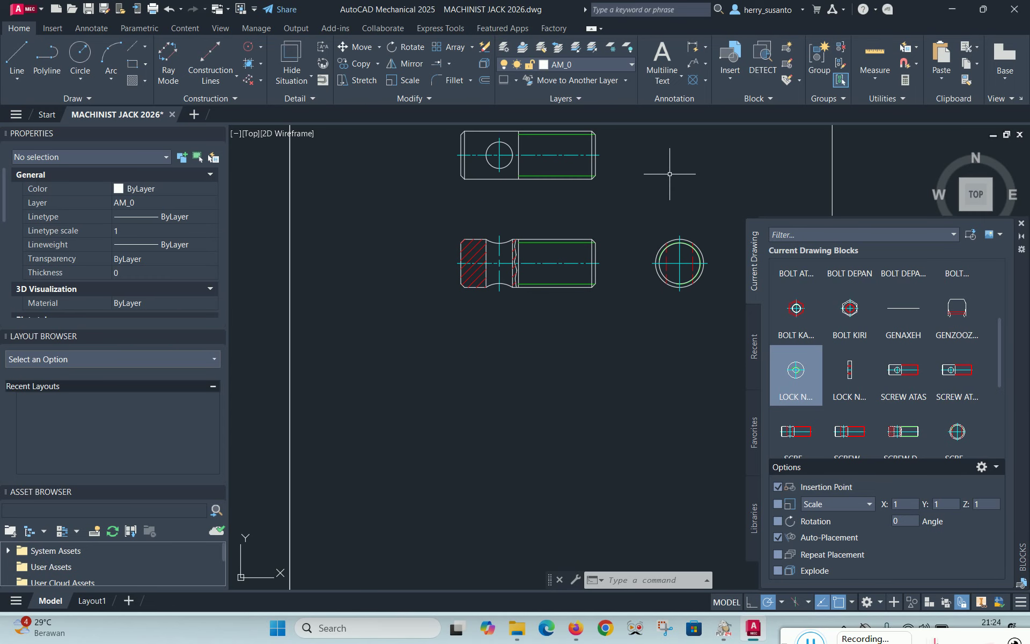
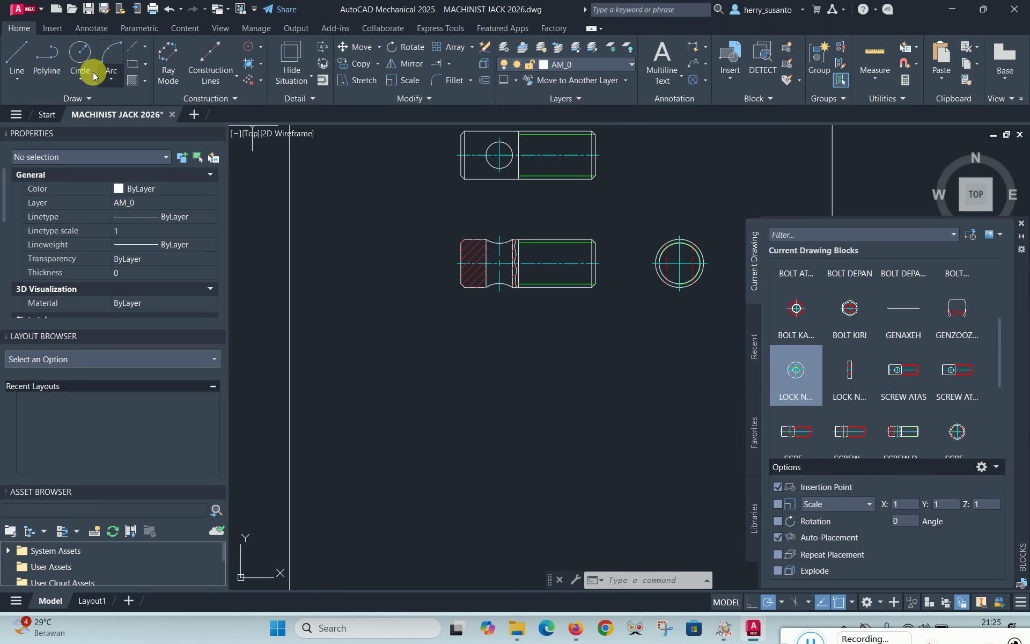
Copy the screw's circular end view by its centre to the left of the sectioned front view, aligned with the screw's axis
click(378, 64)
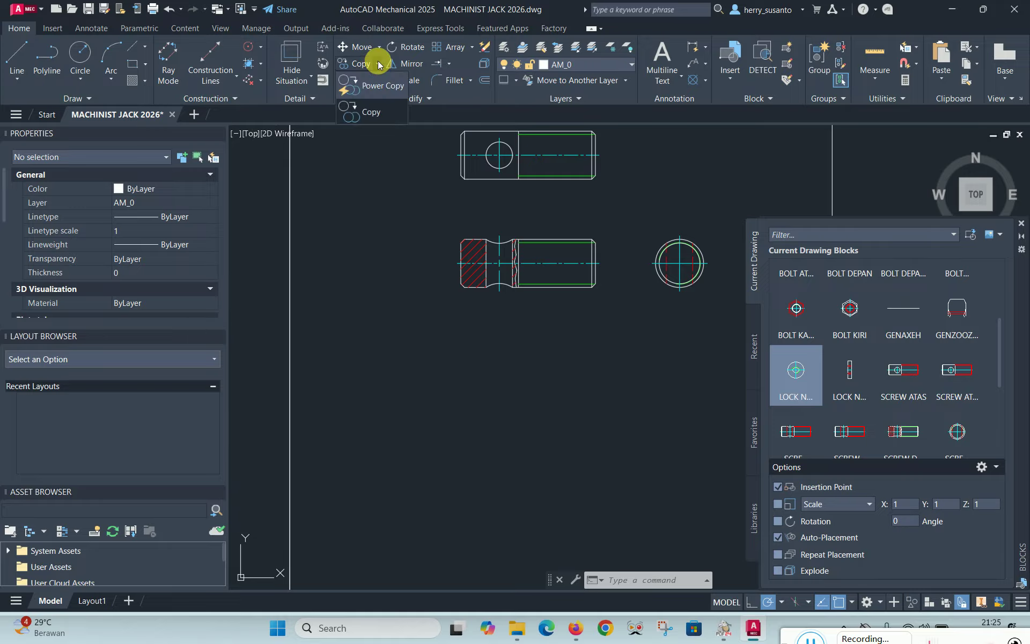
click(371, 114)
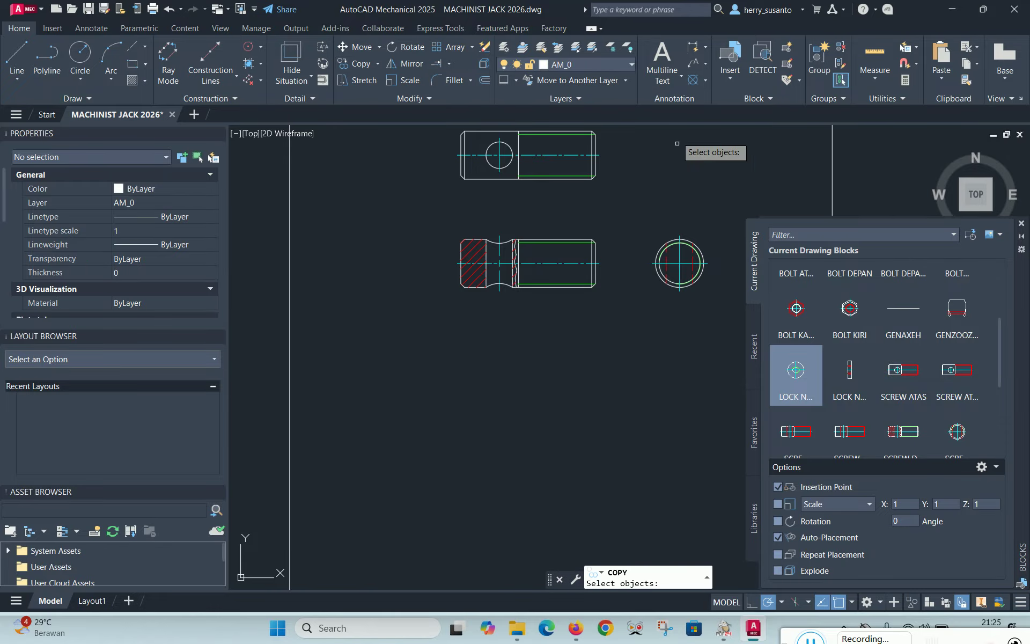
click(670, 243)
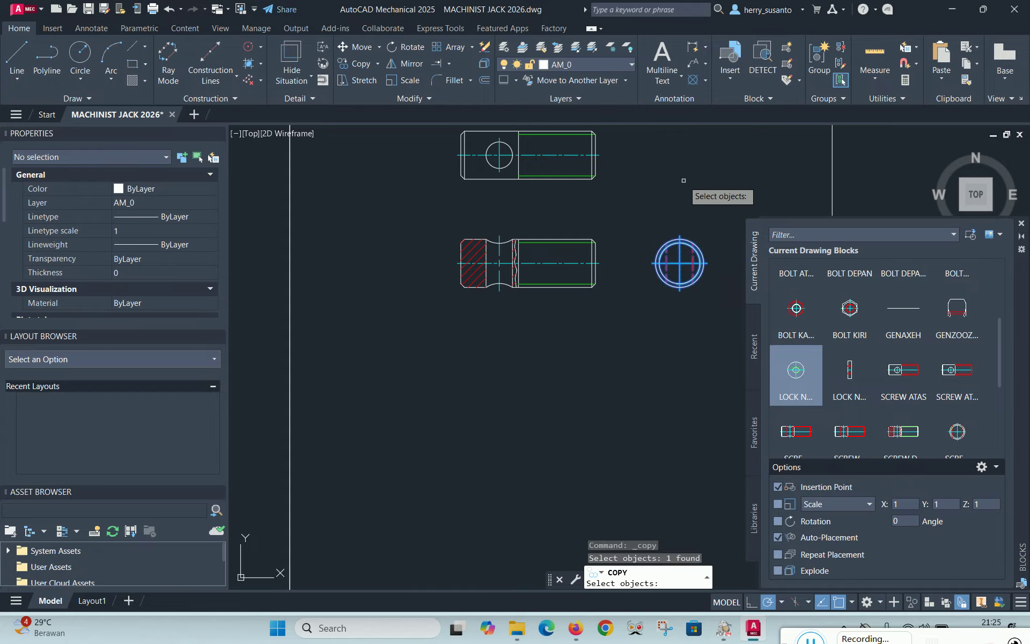
key(Return)
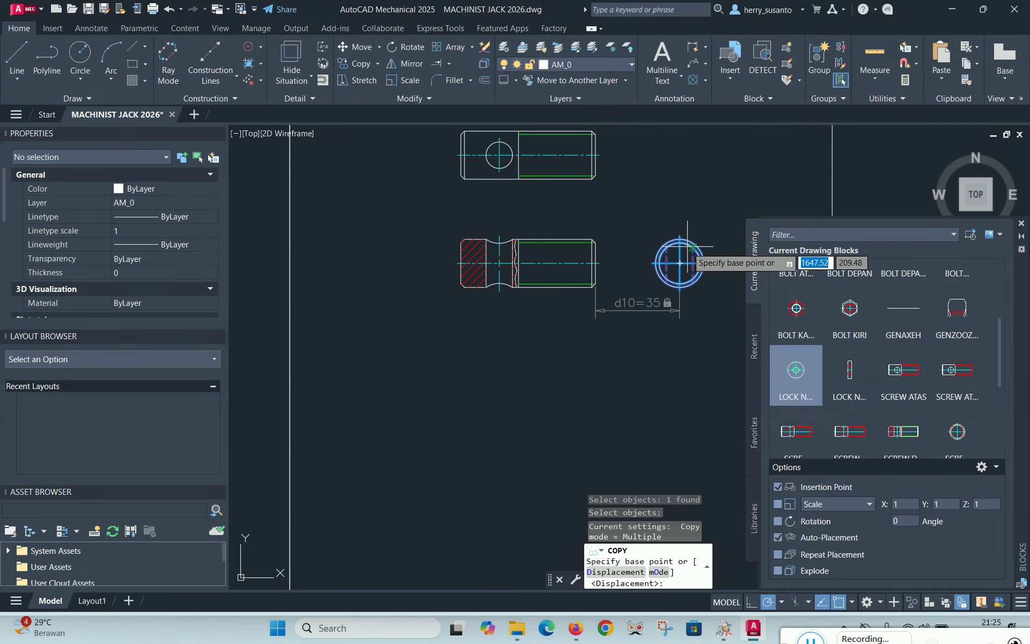
click(679, 263)
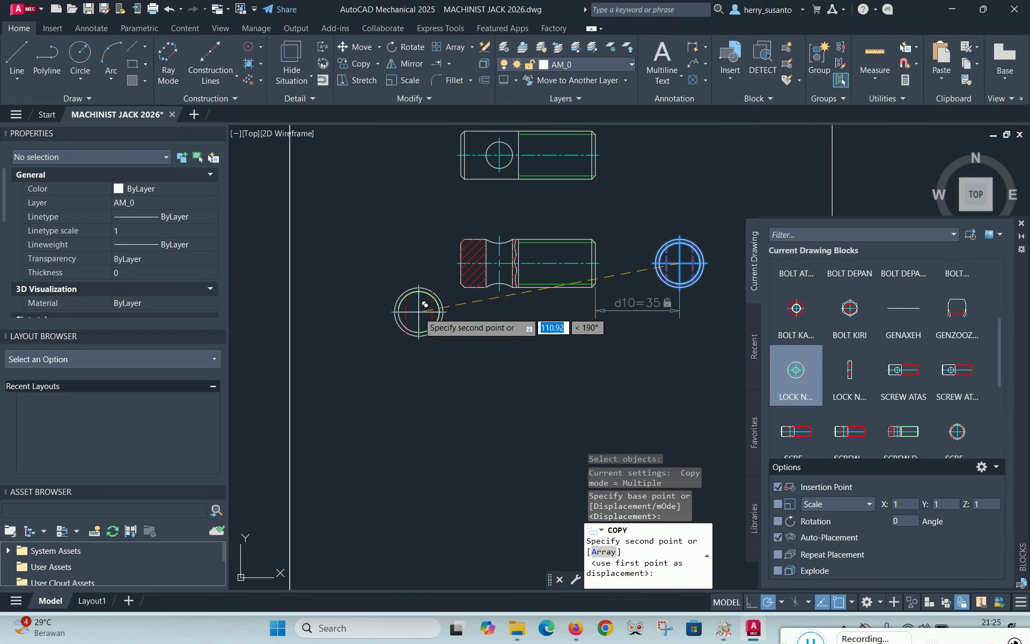
click(384, 263)
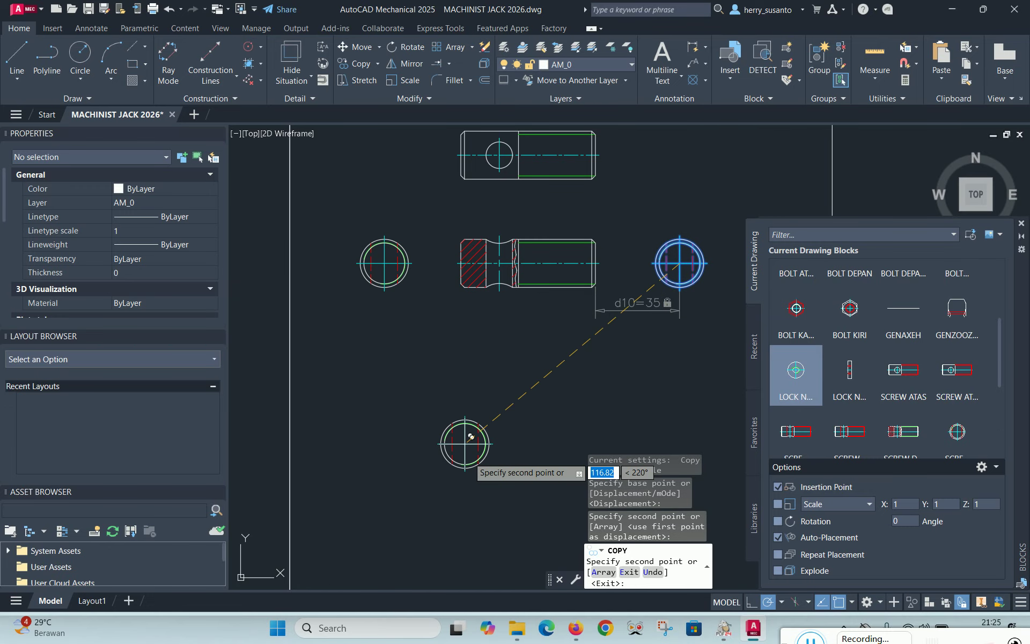
right_click(450, 398)
click(461, 404)
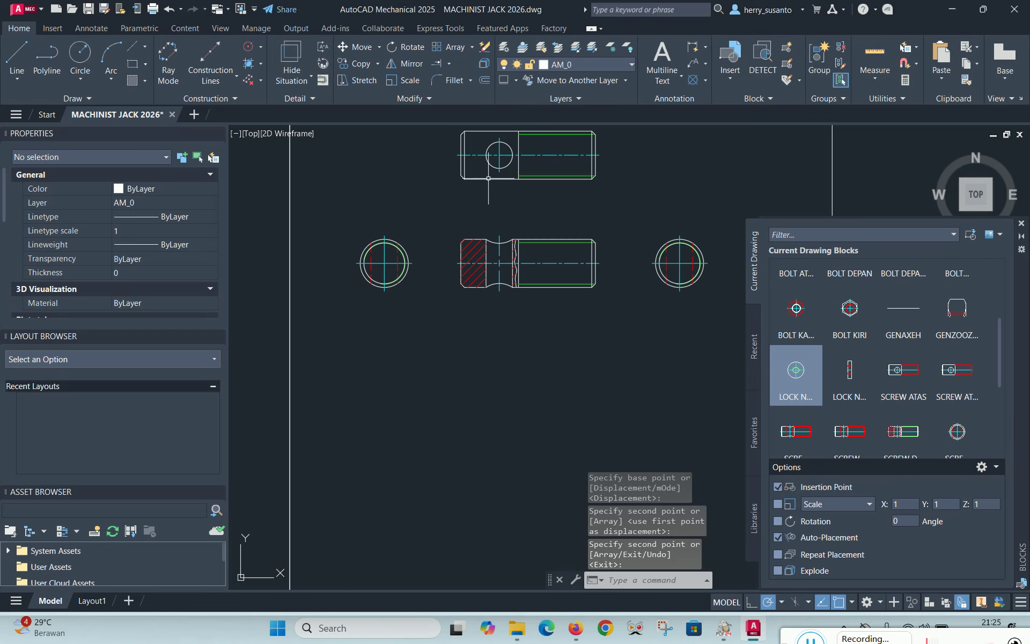
Edit the copied screw end view in place and save its reference under the name SCREW KIRI
double_click(392, 239)
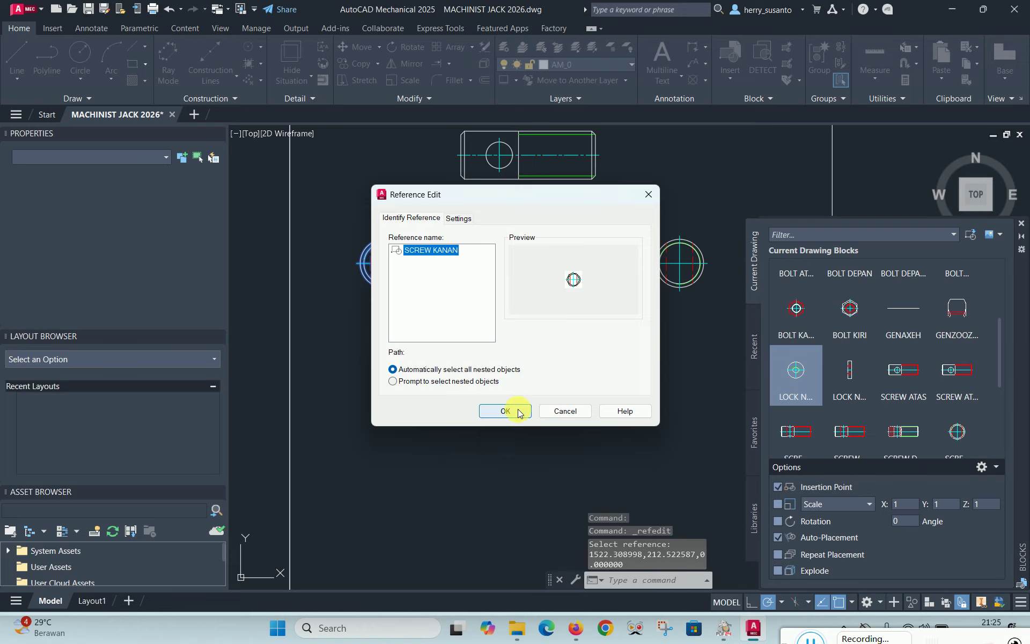
click(519, 411)
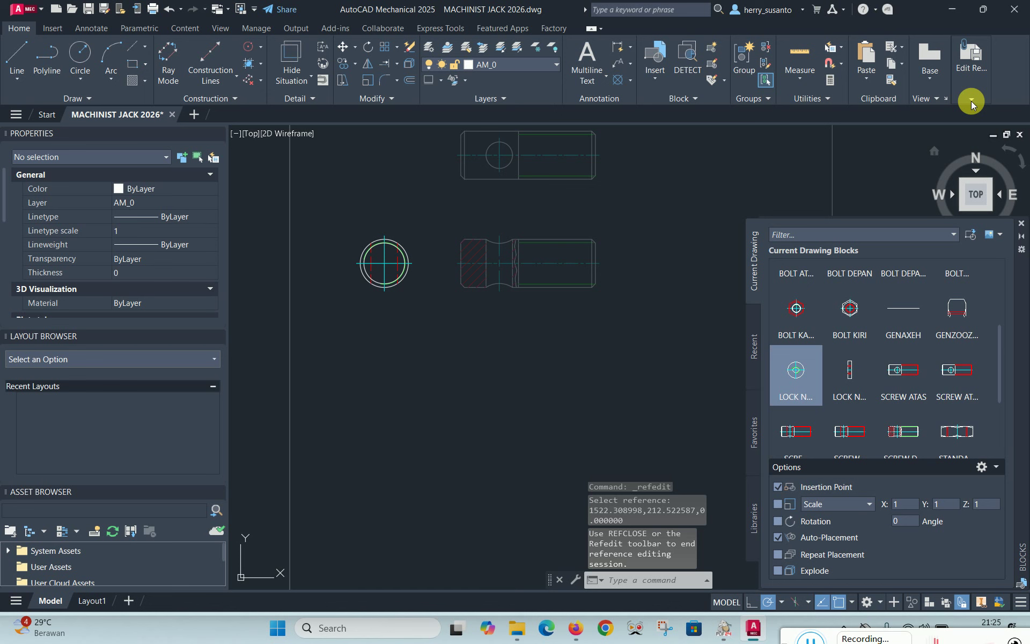
click(972, 102)
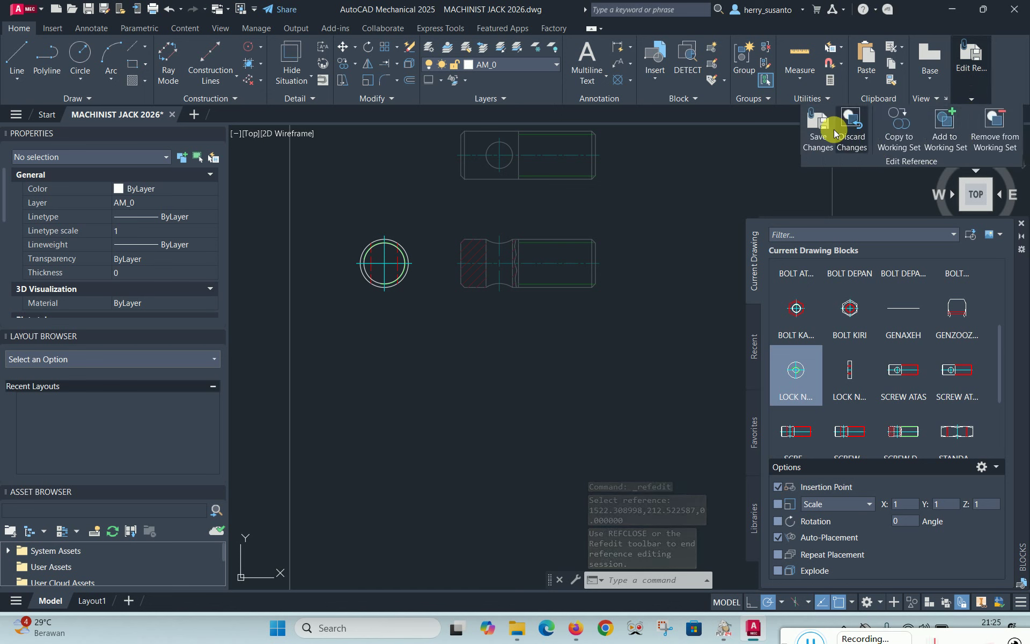
click(818, 127)
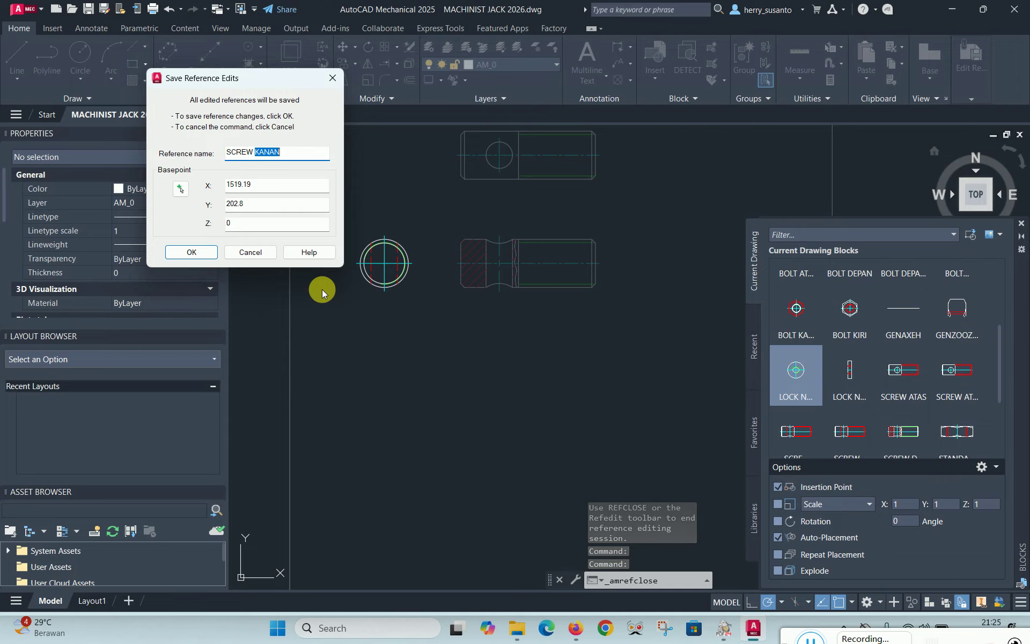
text(K)
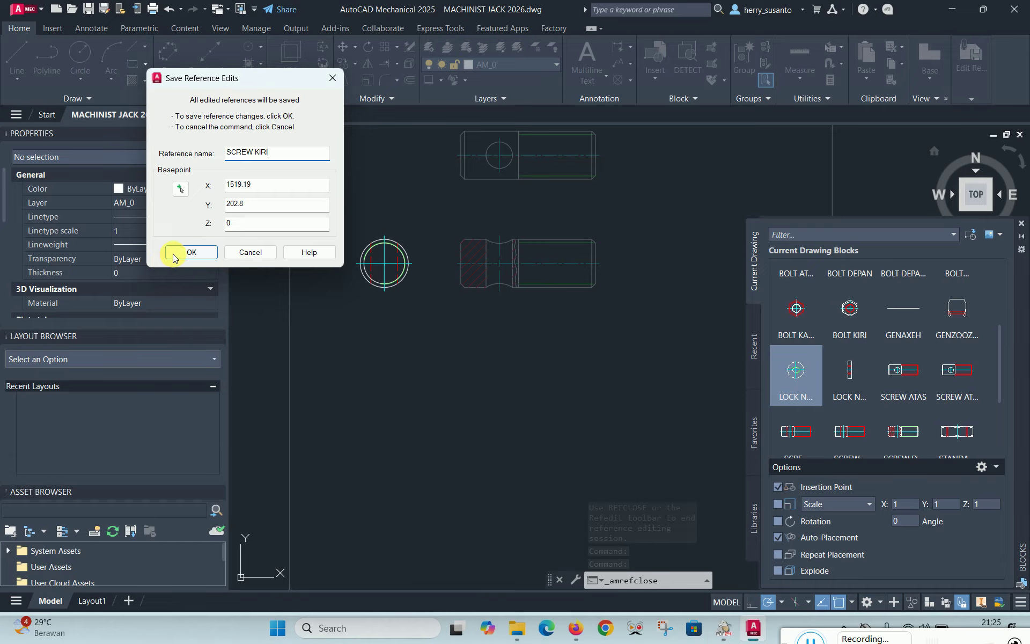
click(191, 252)
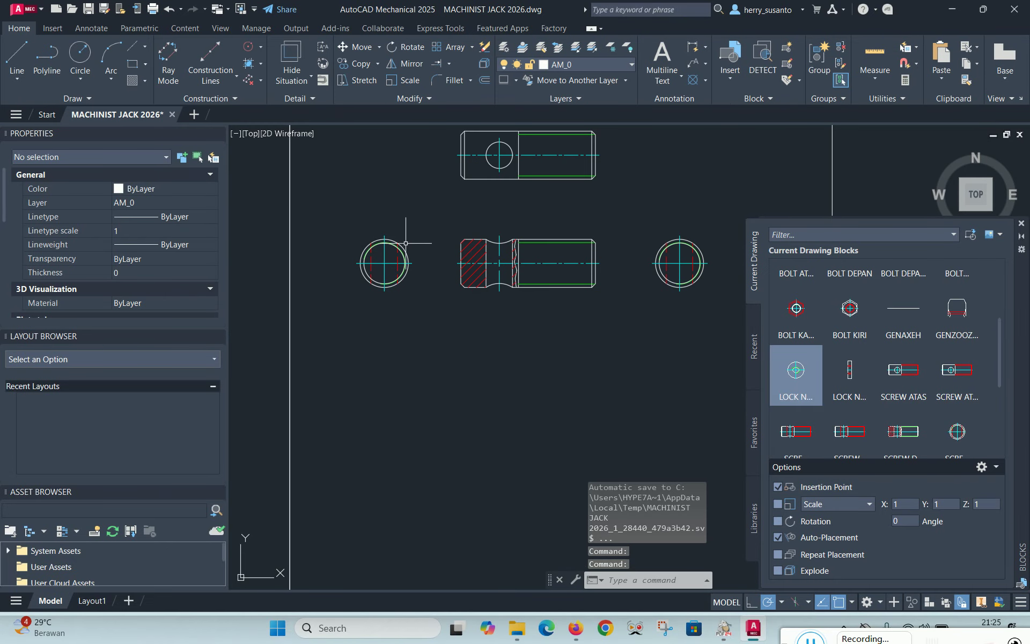
Edit the SCREW KIRI block in place and change its green thread arc to the hidden-line layer AM_3
scroll(389, 247, up, 2)
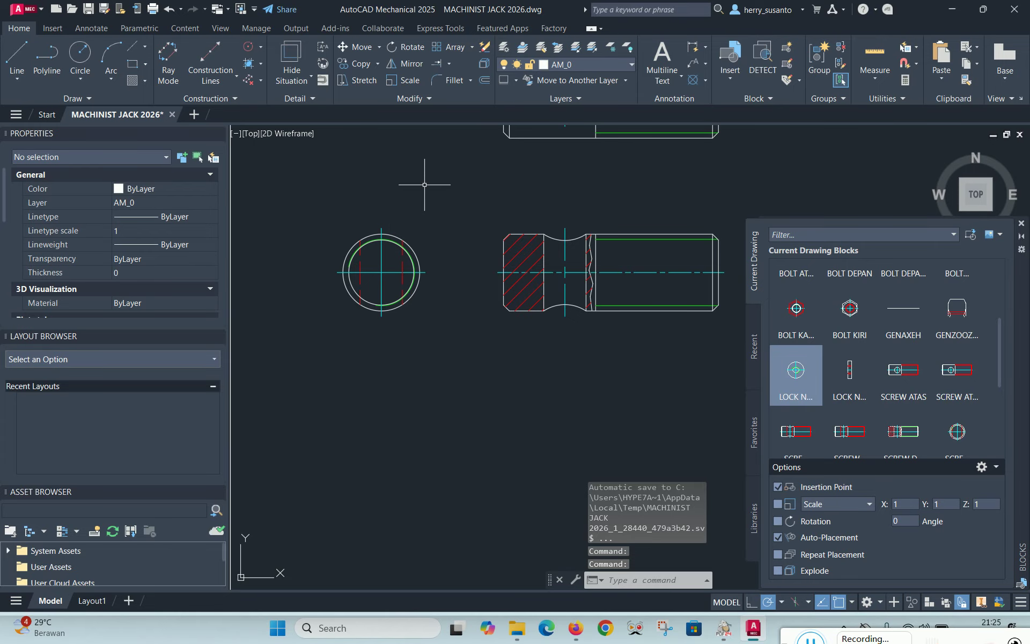
double_click(396, 242)
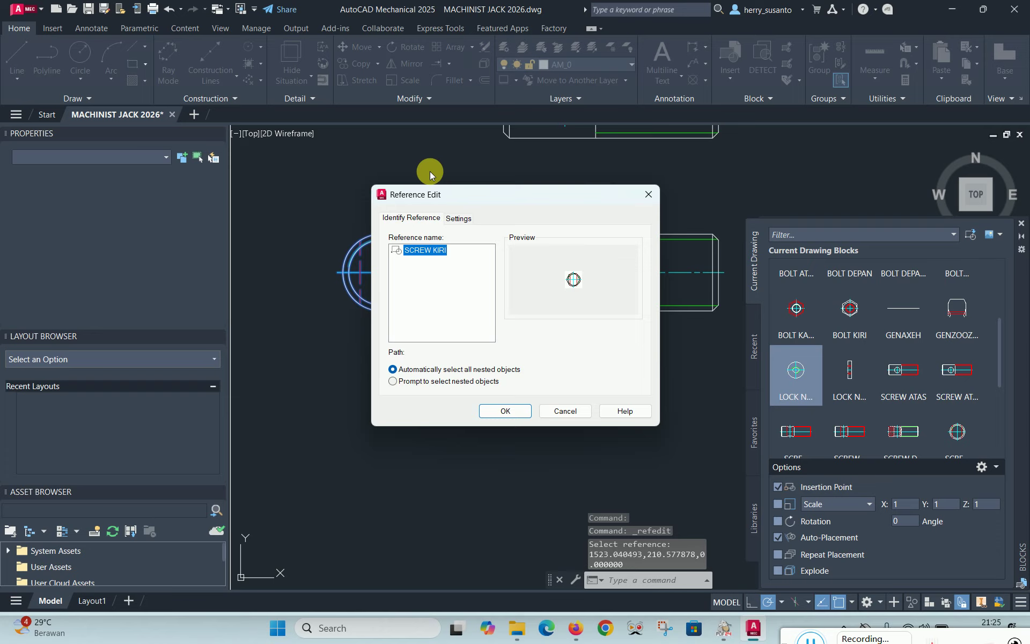
click(514, 417)
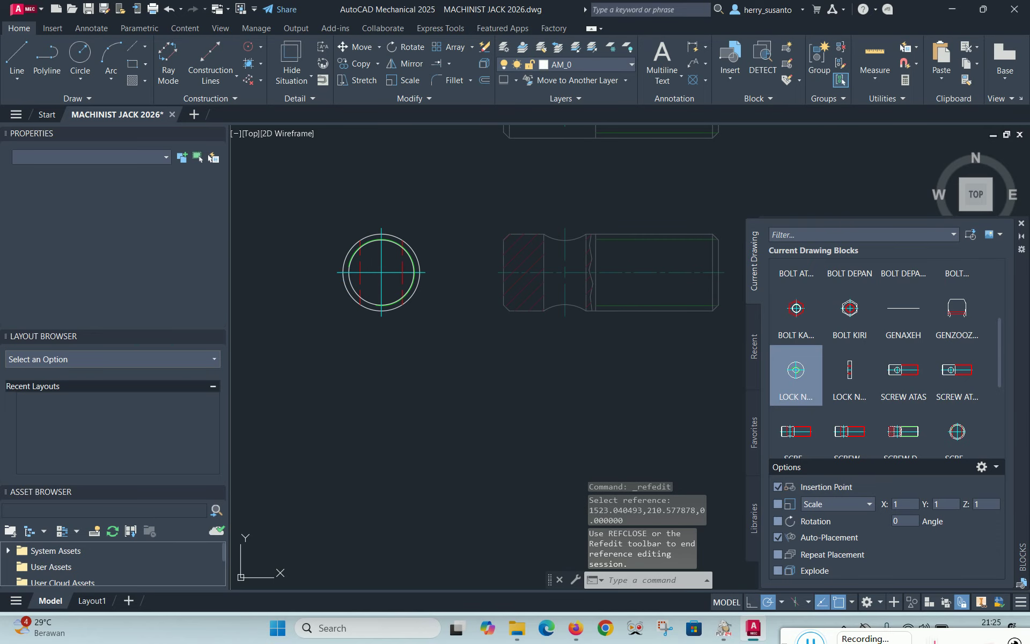
scroll(326, 222, down, 2)
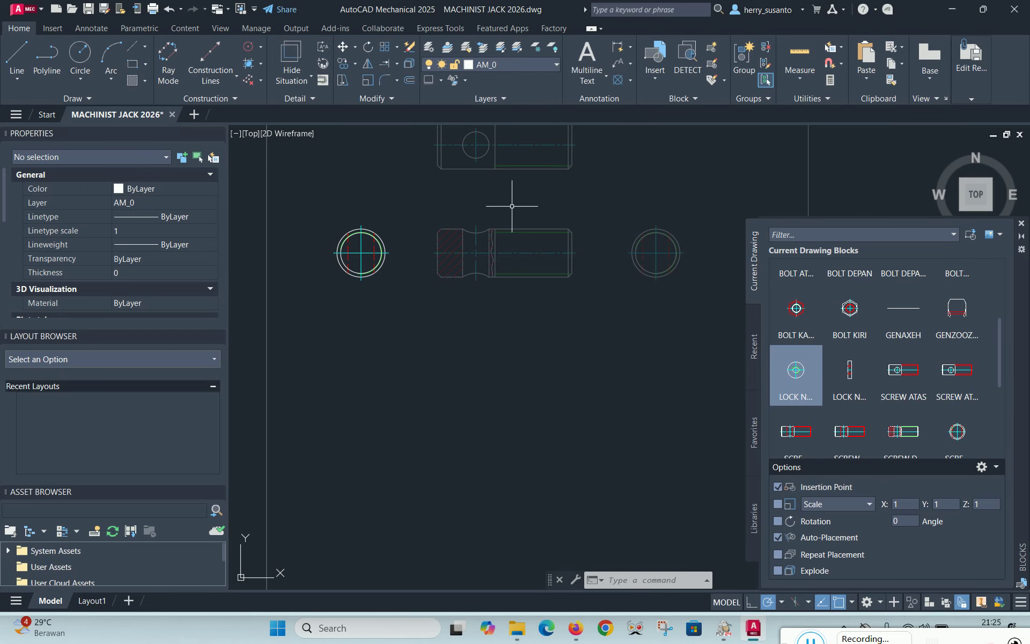
scroll(663, 268, up, 2)
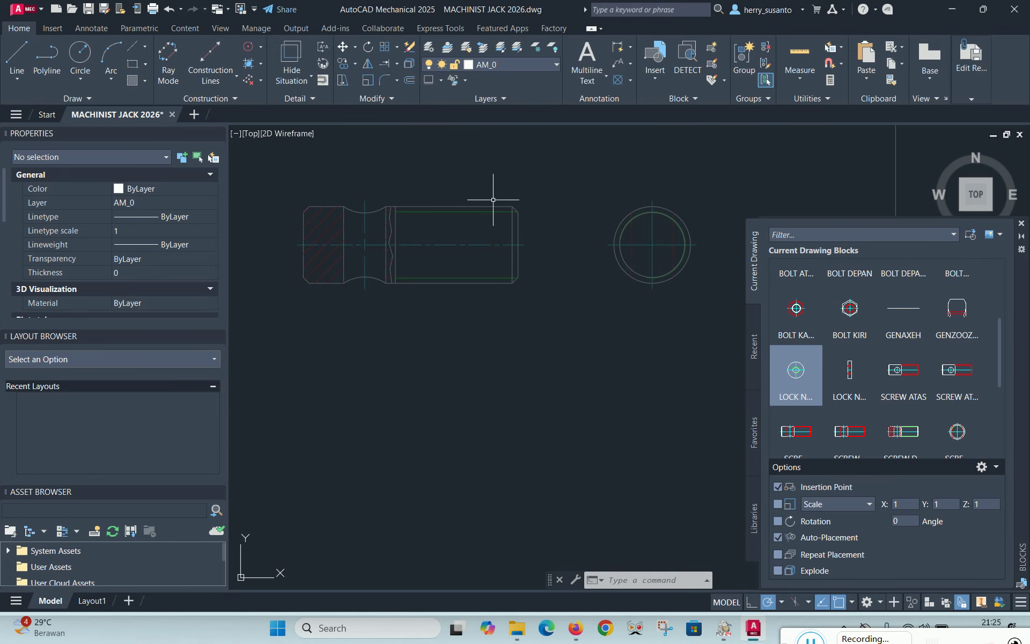
scroll(484, 242, down, 4)
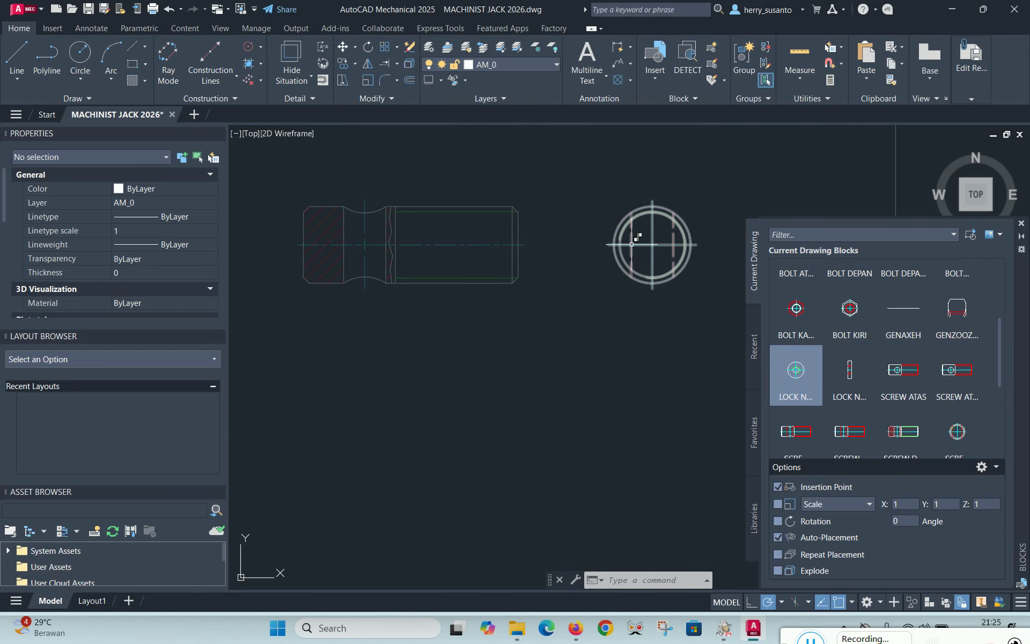
scroll(508, 247, up, 4)
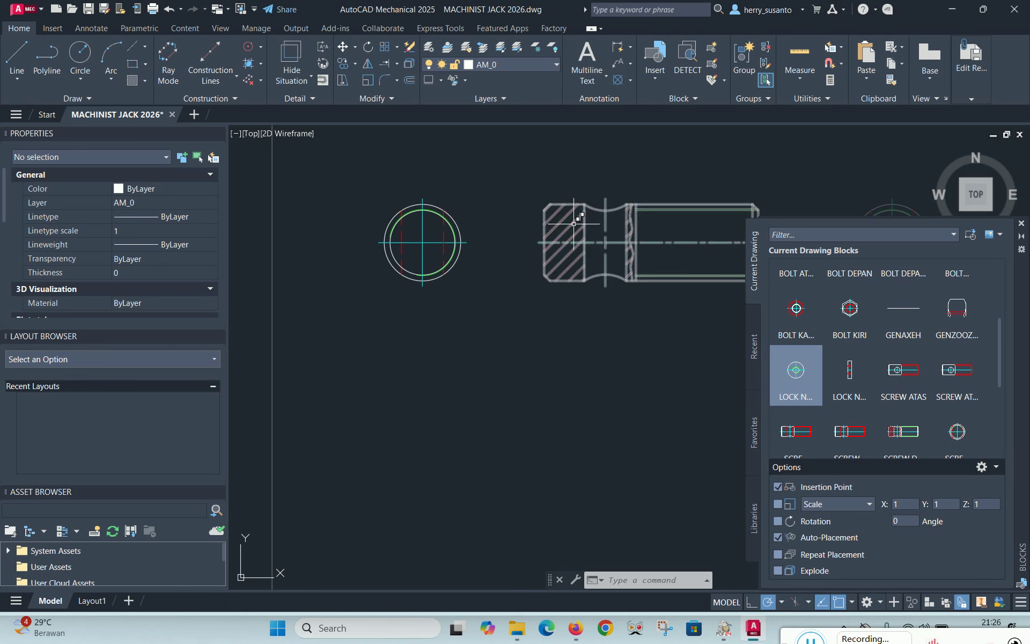
scroll(391, 224, up, 5)
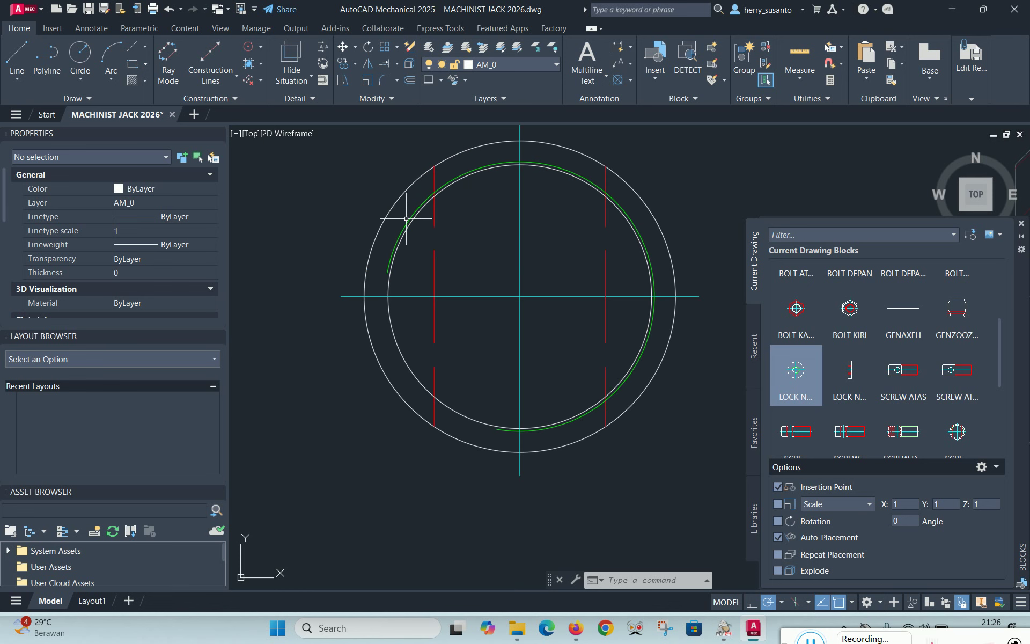
click(406, 219)
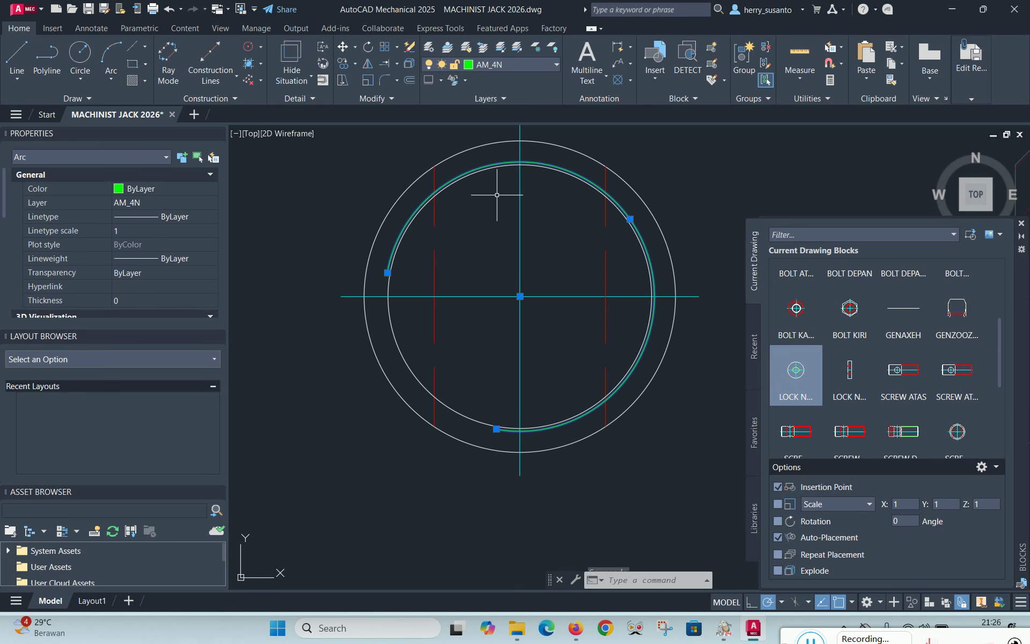
click(556, 65)
click(487, 143)
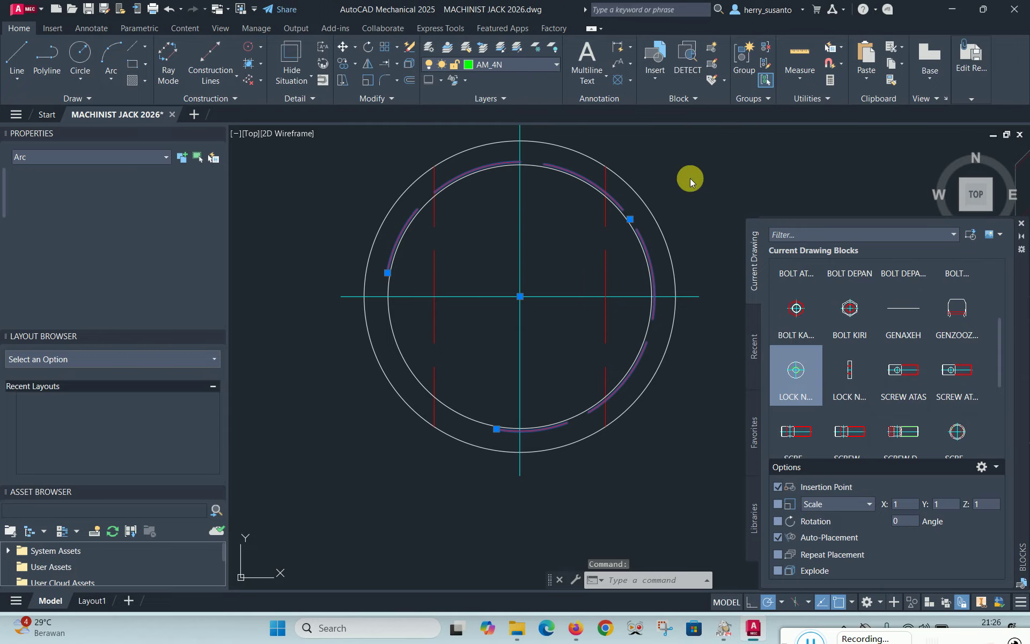
key(Escape)
scroll(690, 173, down, 4)
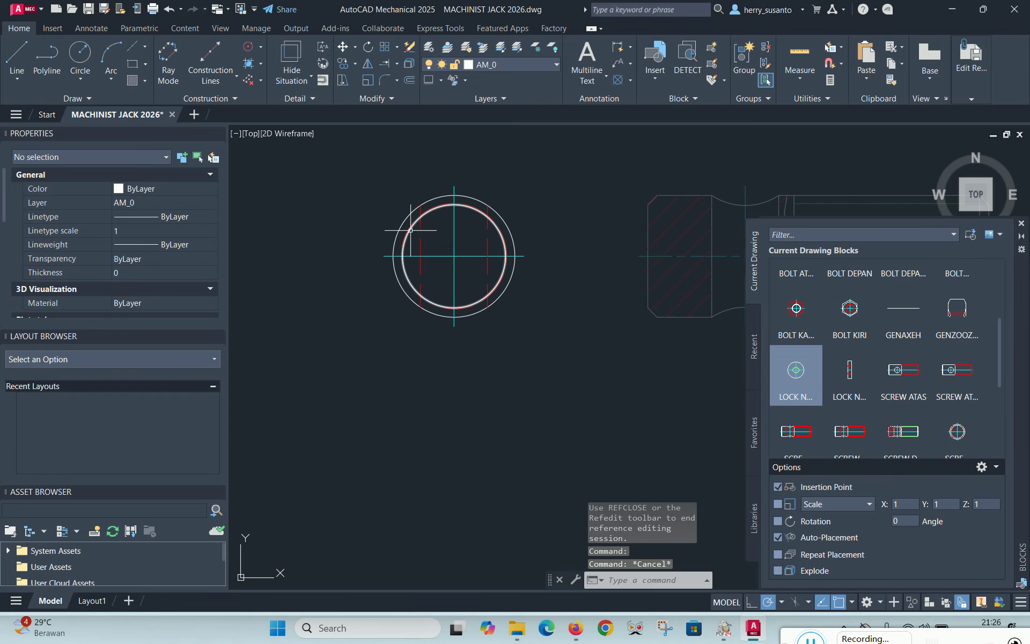
scroll(606, 162, down, 2)
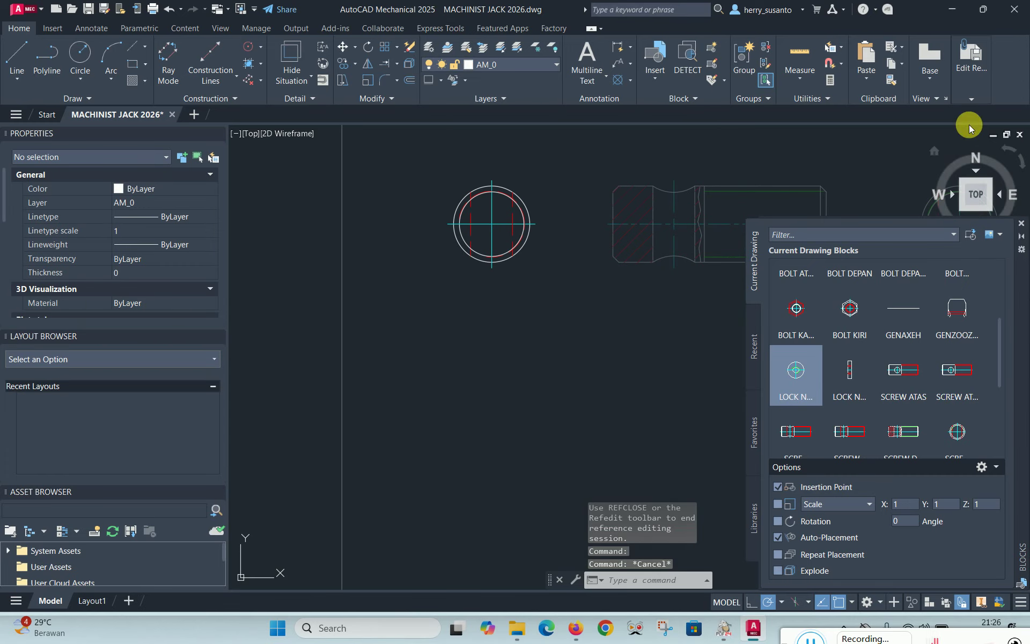
Save the in-place edits to the SCREW KIRI reference, keeping its name
click(963, 102)
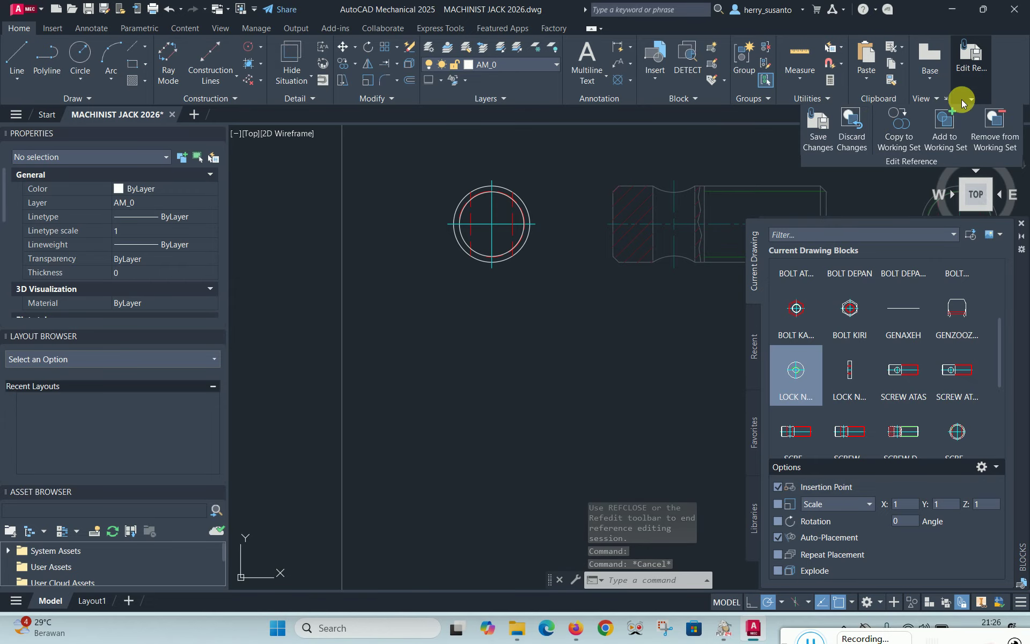
click(829, 129)
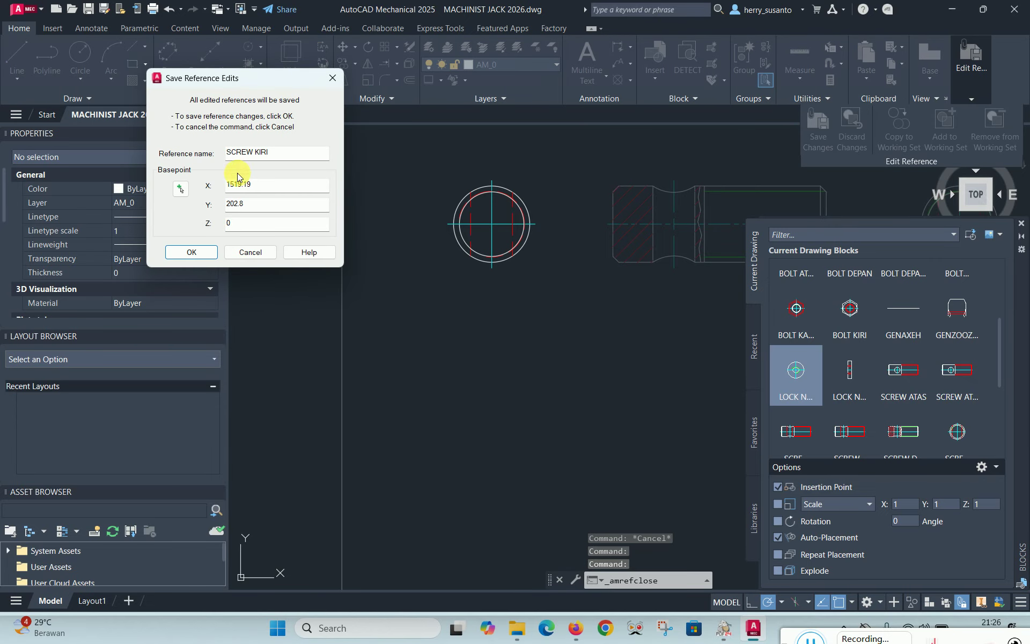
click(191, 252)
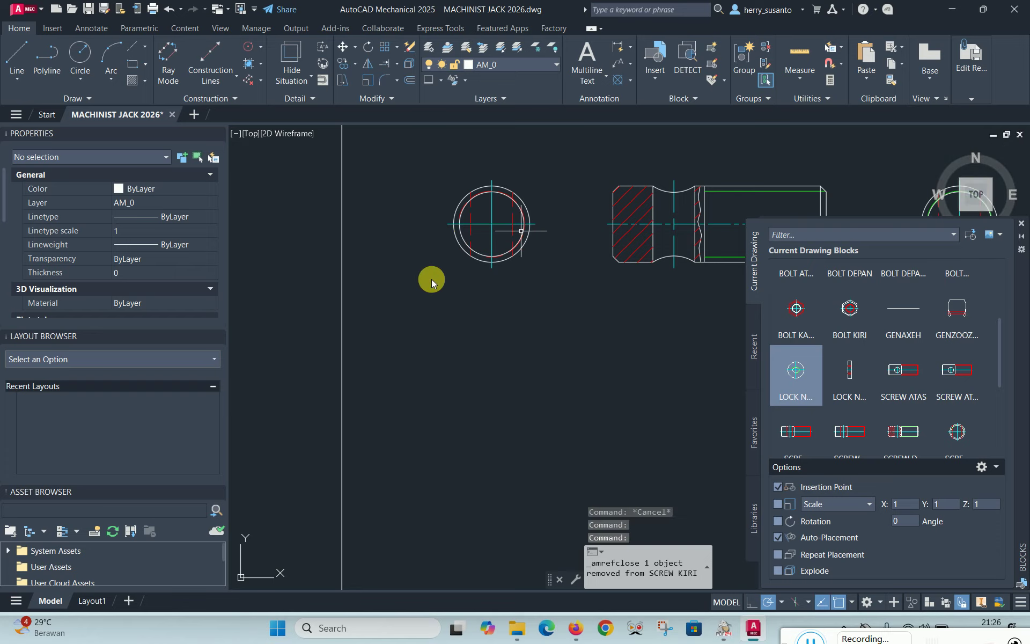
Move the screw's left end view by its centre slightly up and to the left, off the sectioned view's axis
scroll(368, 287, down, 2)
scroll(440, 246, up, 4)
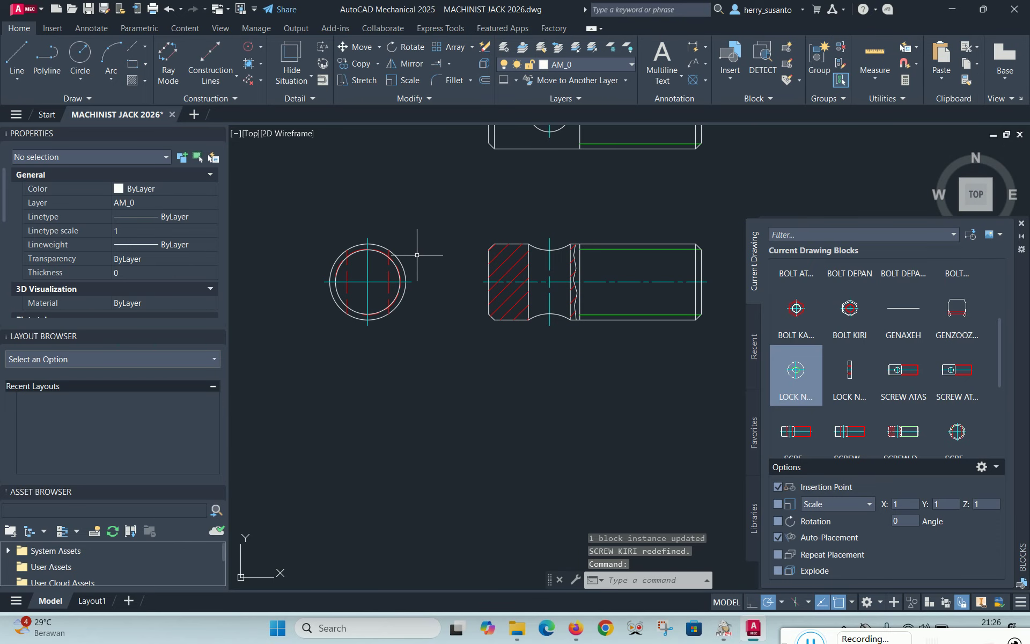
click(387, 249)
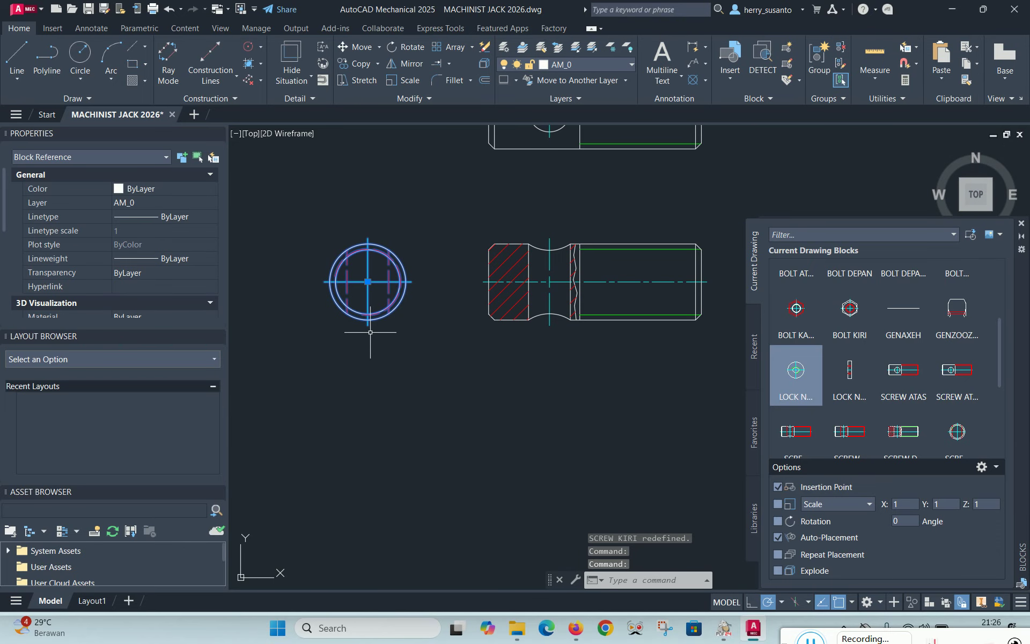
click(368, 281)
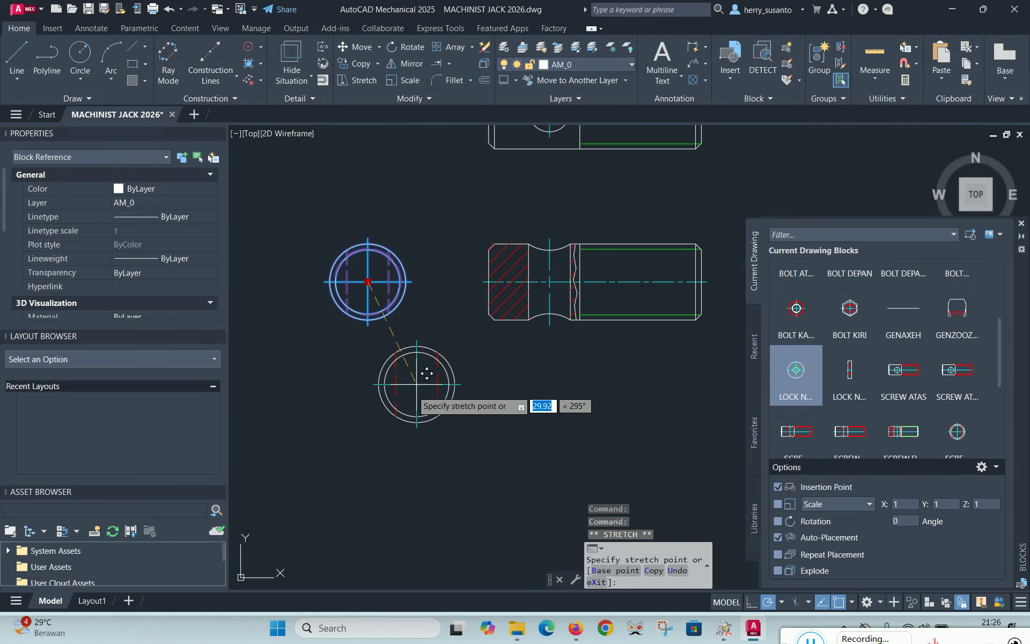
click(360, 272)
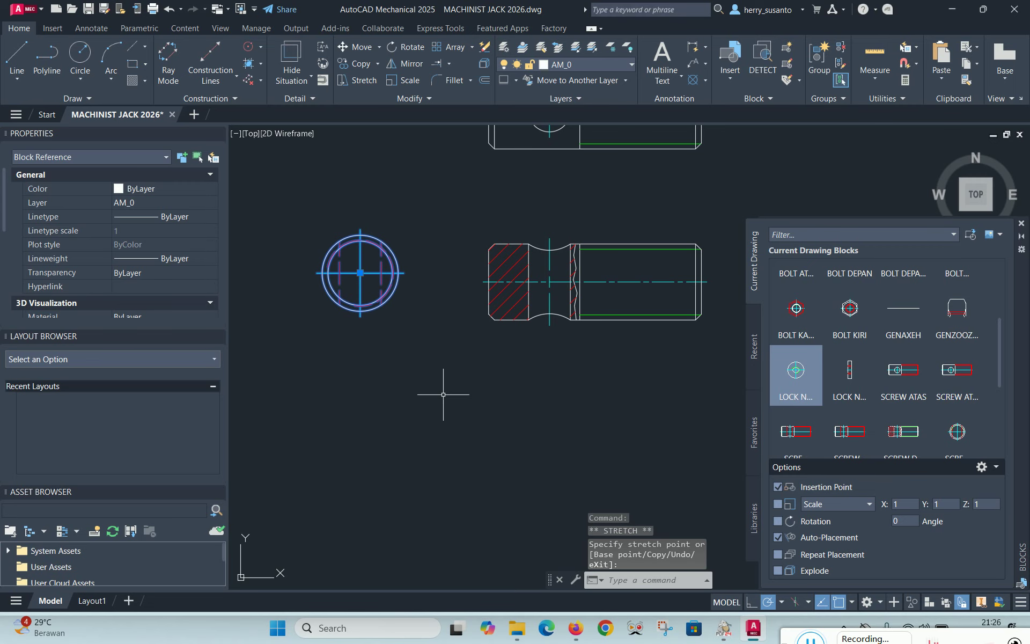
key(Escape)
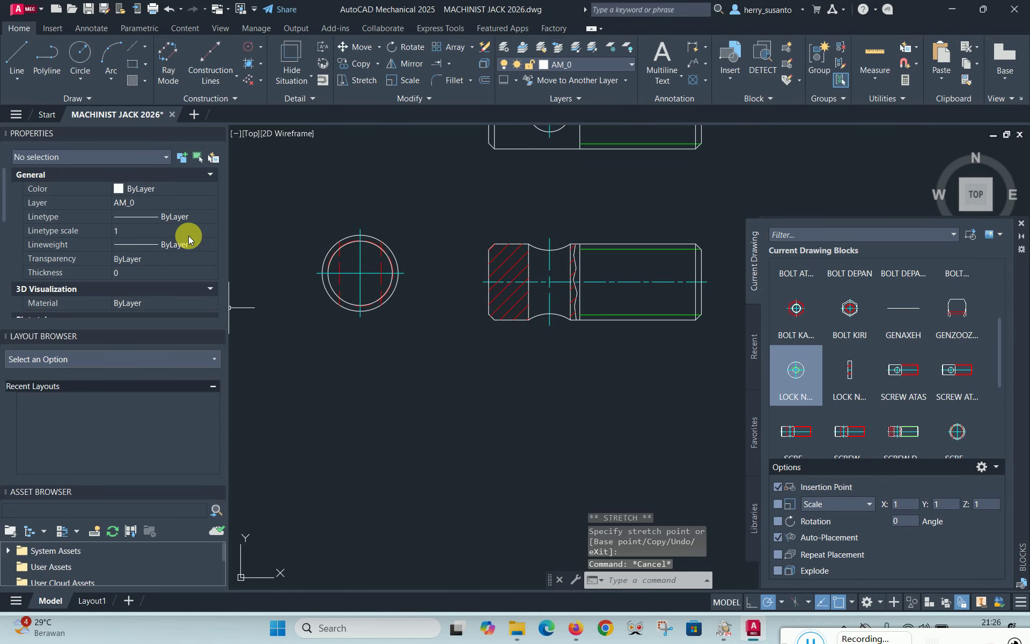
Apply a collinear constraint between the left end view's horizontal centreline and the sectioned front view's centreline
click(140, 28)
click(63, 46)
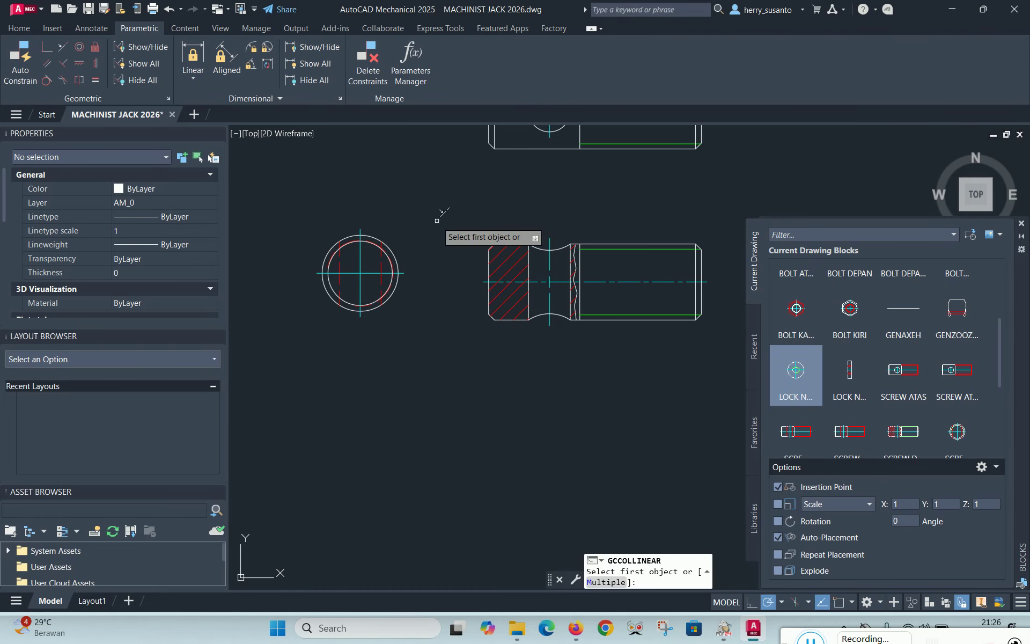
click(375, 271)
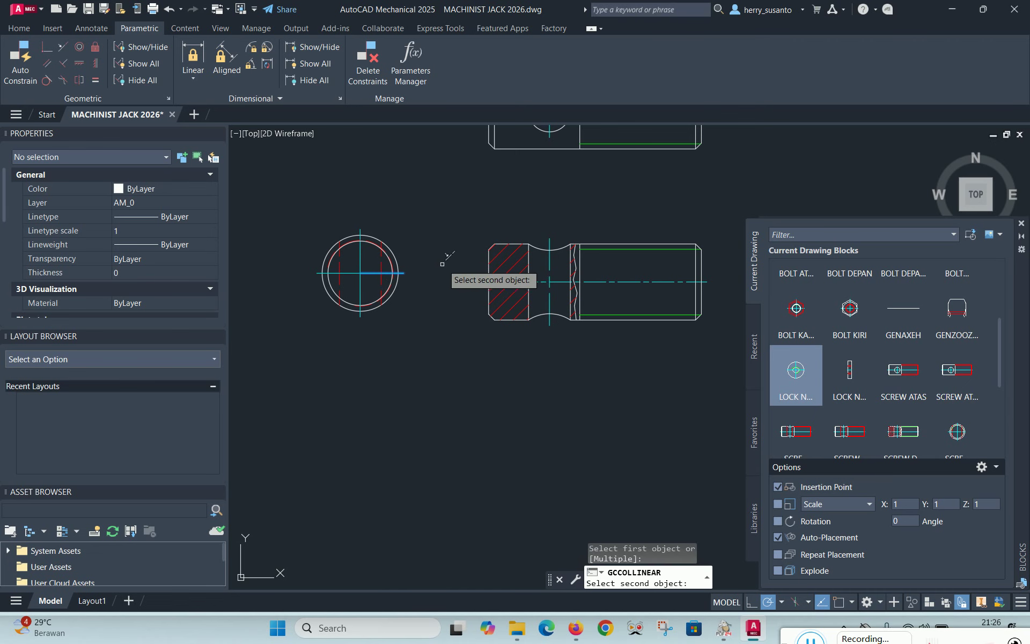
scroll(475, 265, up, 2)
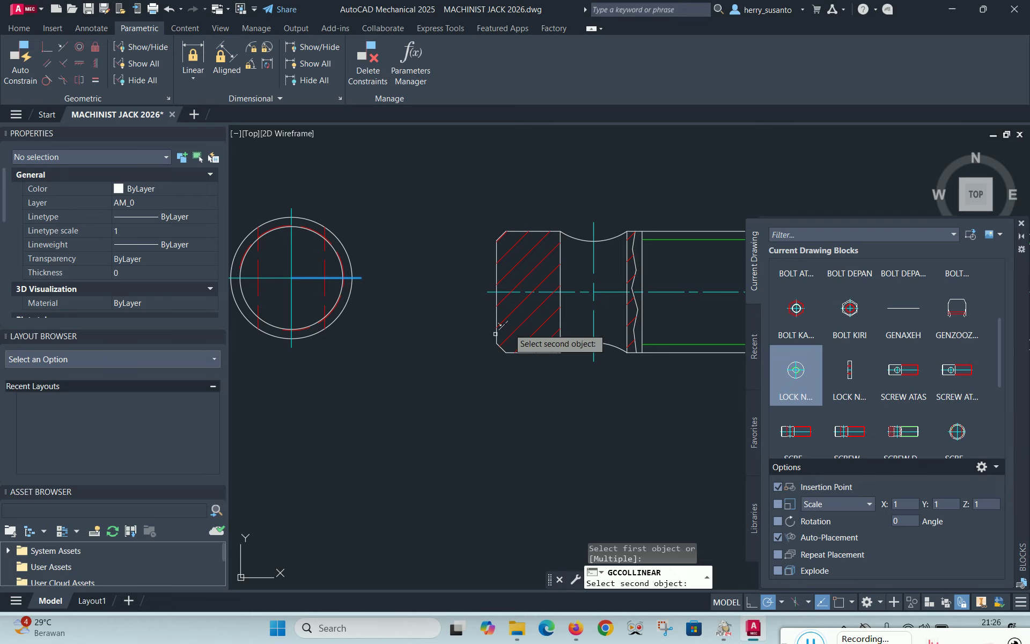
click(492, 292)
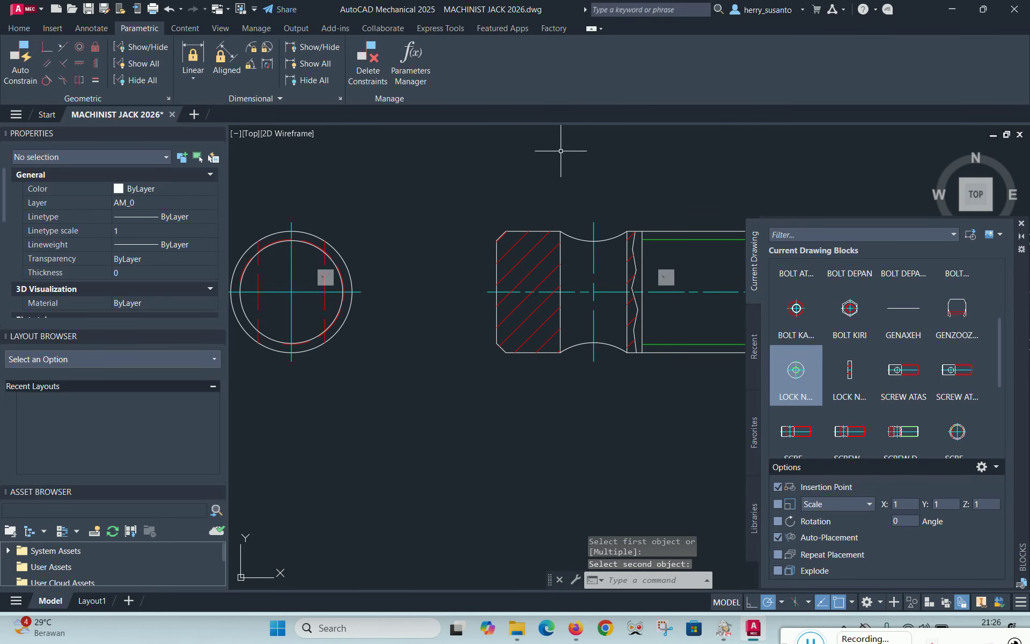
Add a linear dimensional constraint of 35 between the left end view's centre and the front view's left edge, placed below the views
scroll(587, 215, down, 2)
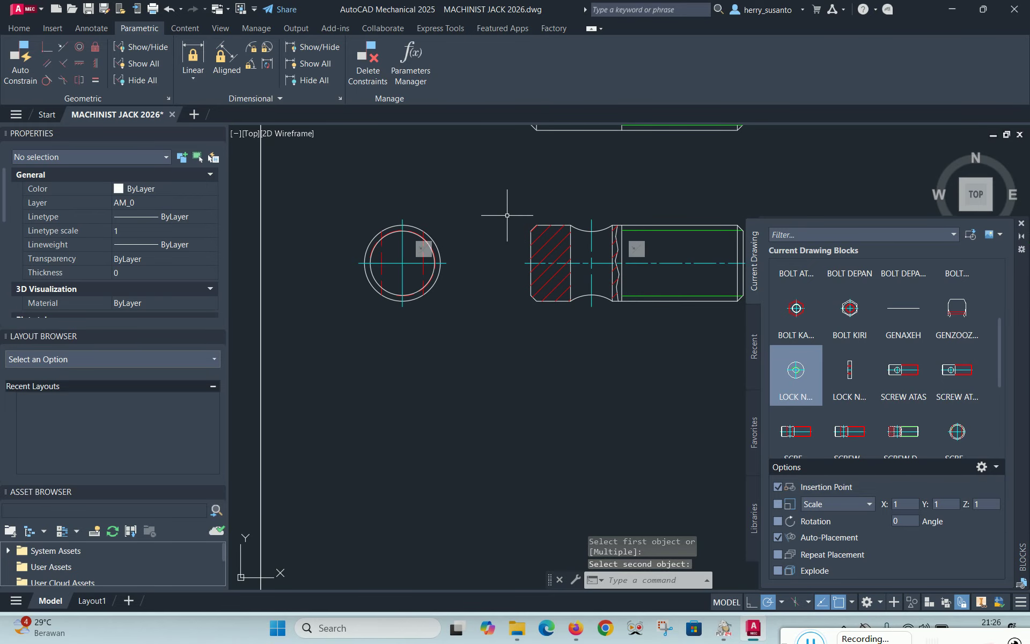
click(193, 57)
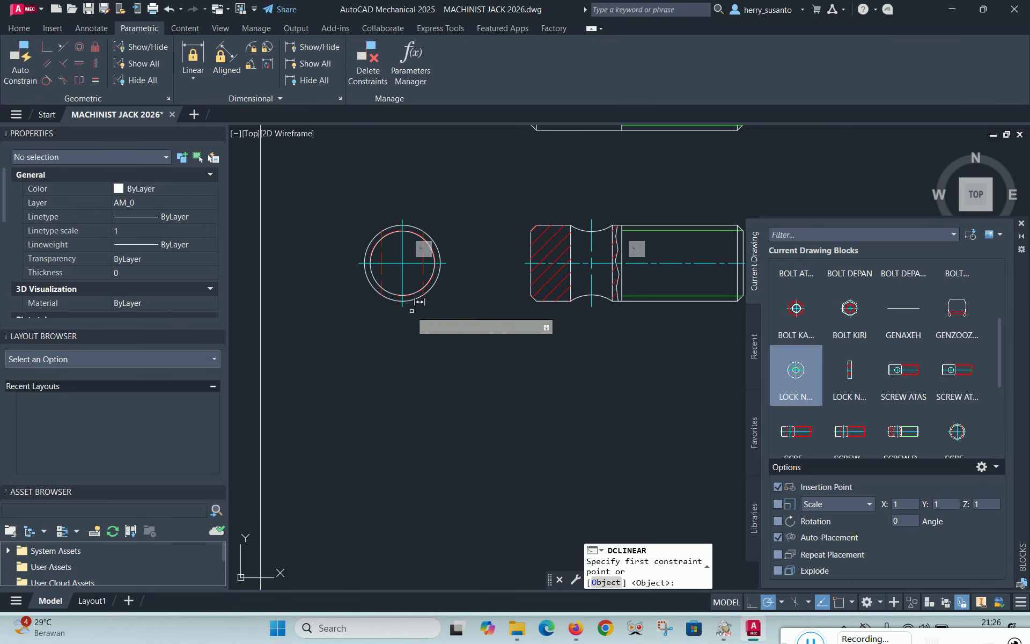
click(403, 300)
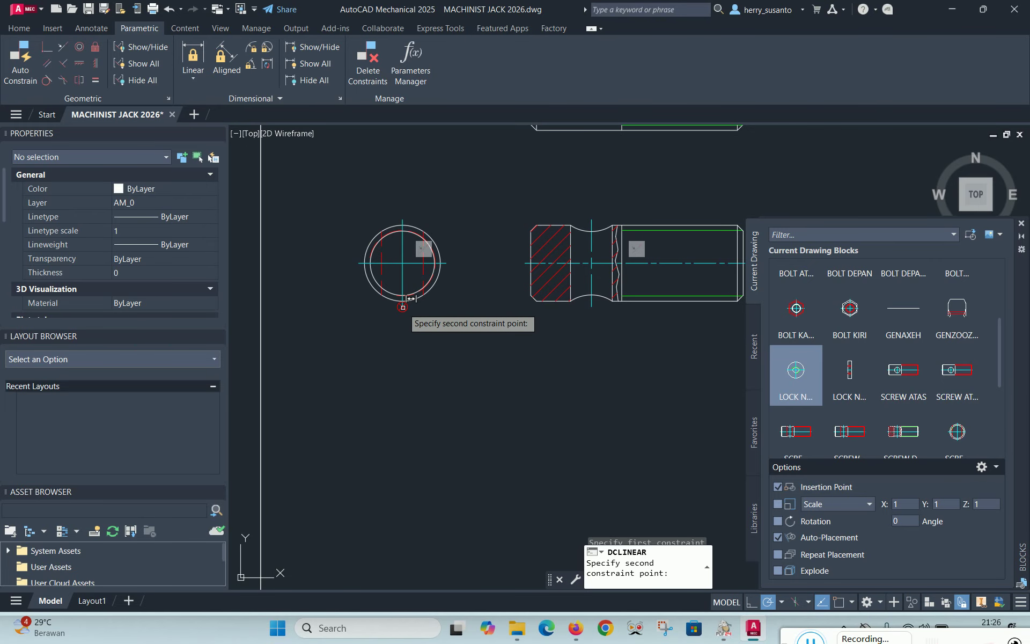
click(531, 295)
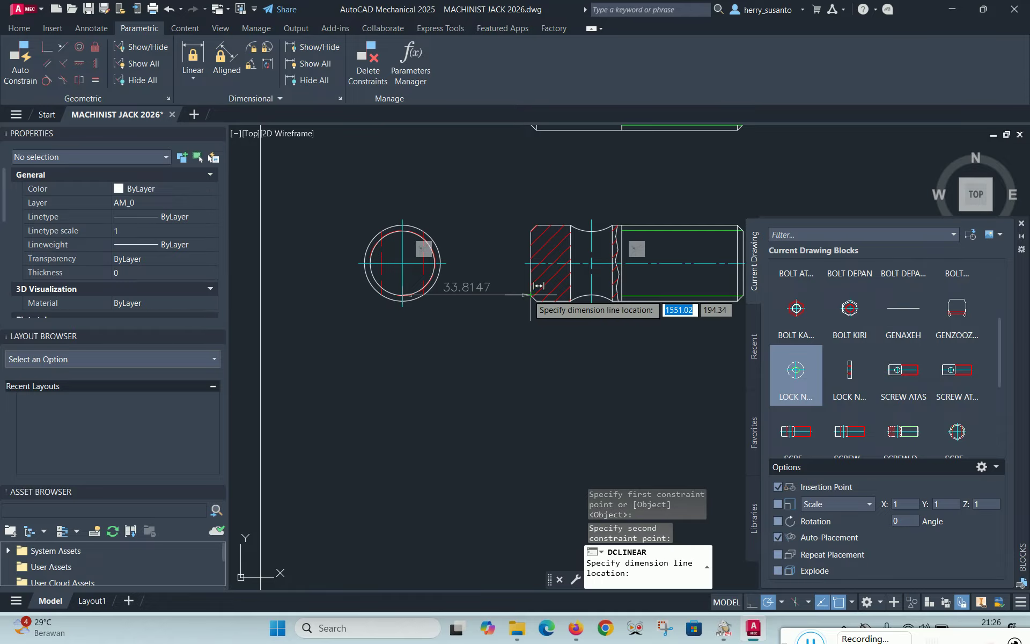
scroll(435, 348, down, 2)
scroll(418, 343, up, 2)
click(398, 345)
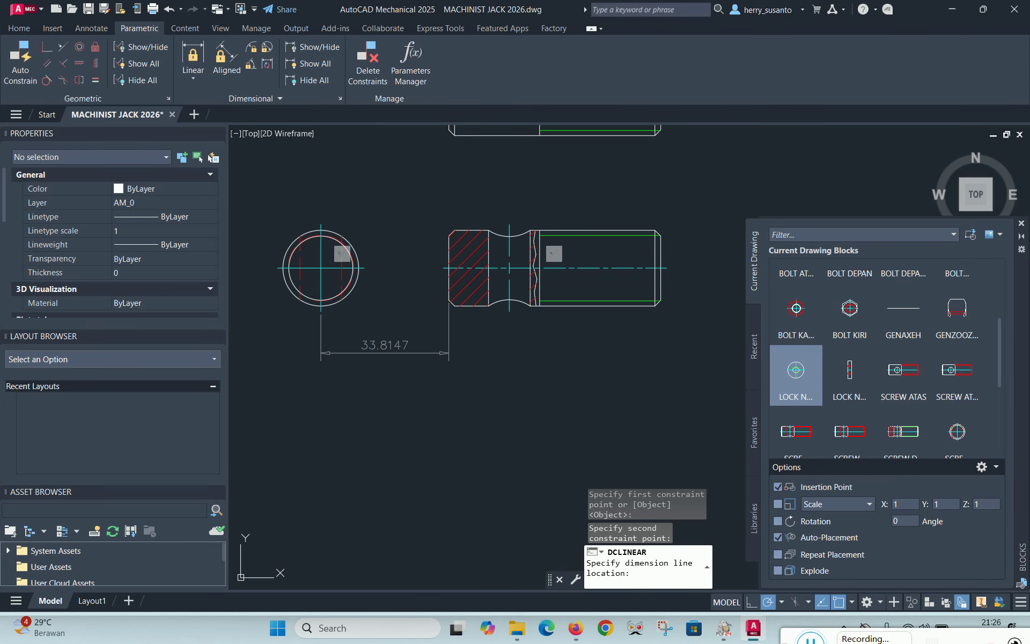
scroll(347, 415, down, 2)
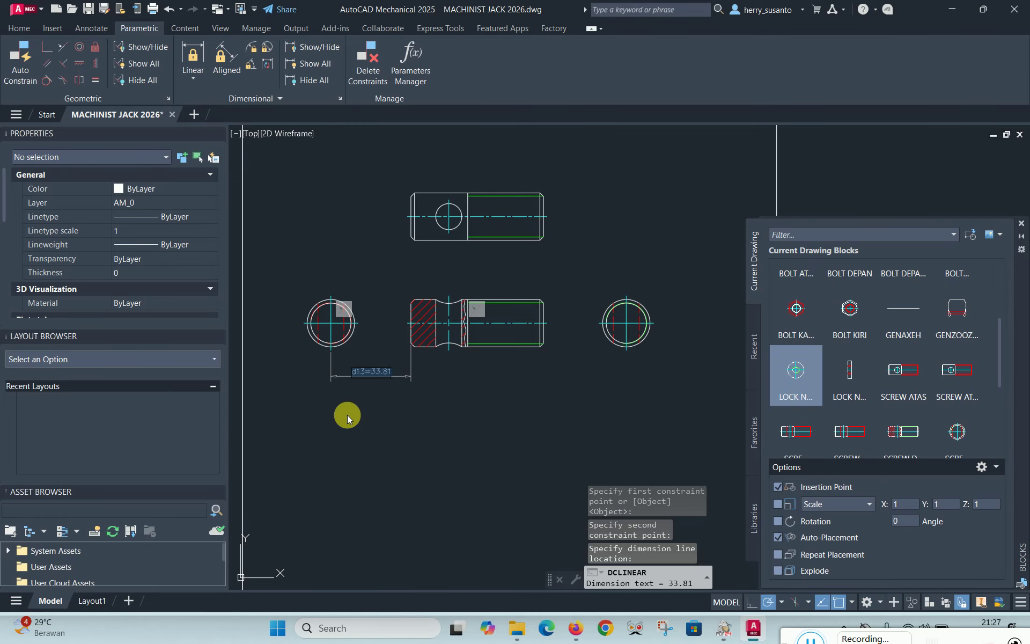
text(35)
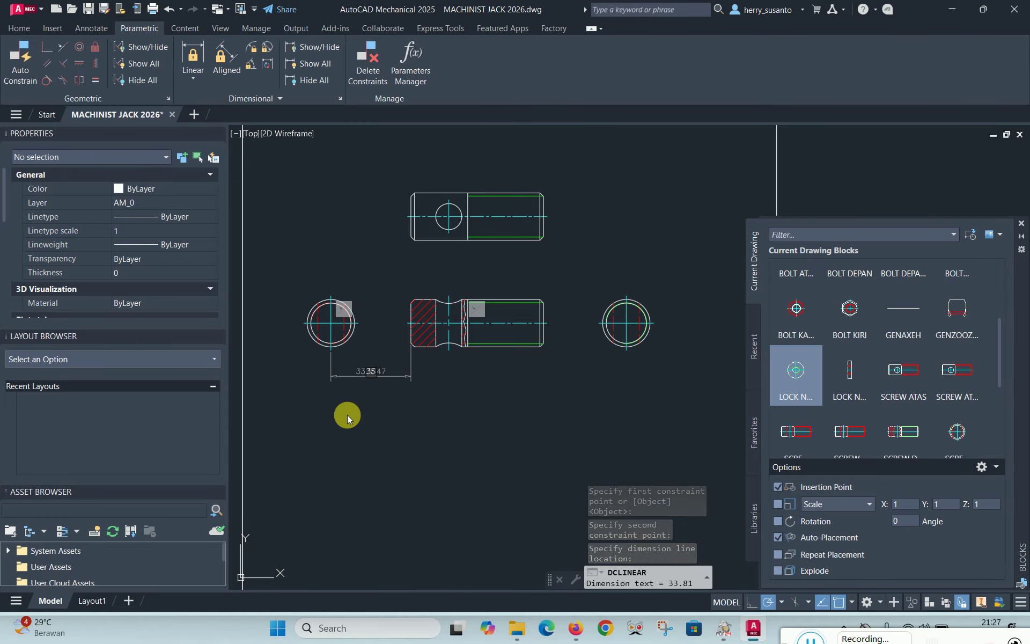
key(Return)
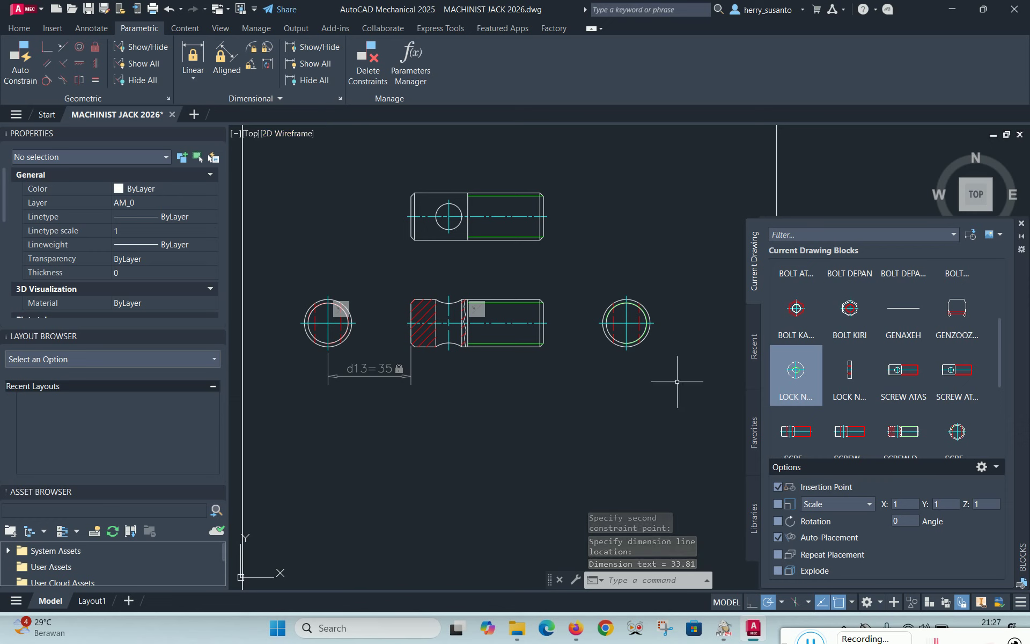
Show all dimensional constraints briefly, then hide them along with all geometric constraint symbols
click(307, 63)
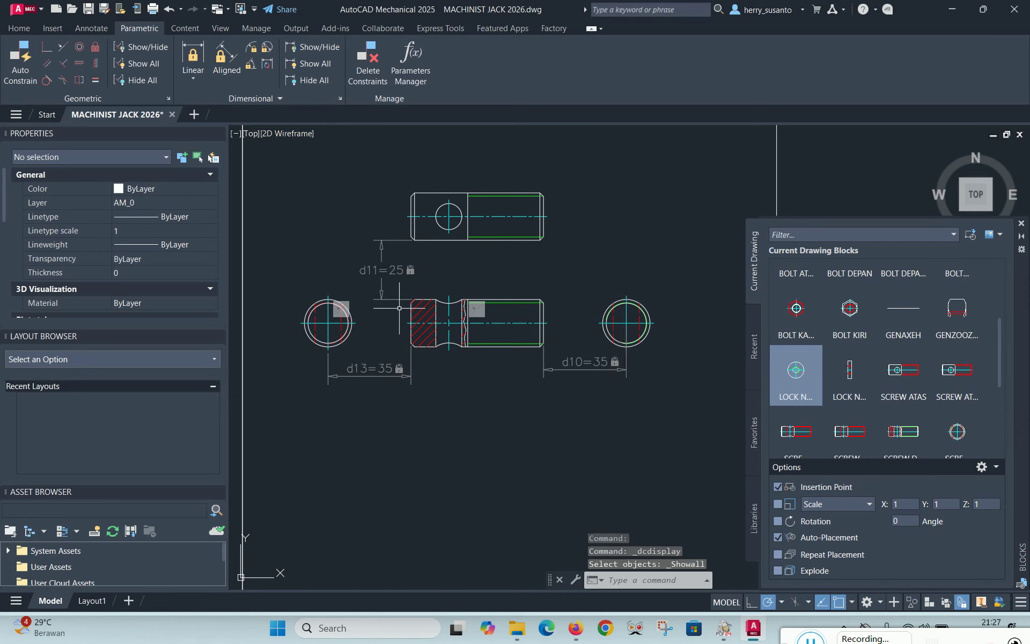
click(312, 81)
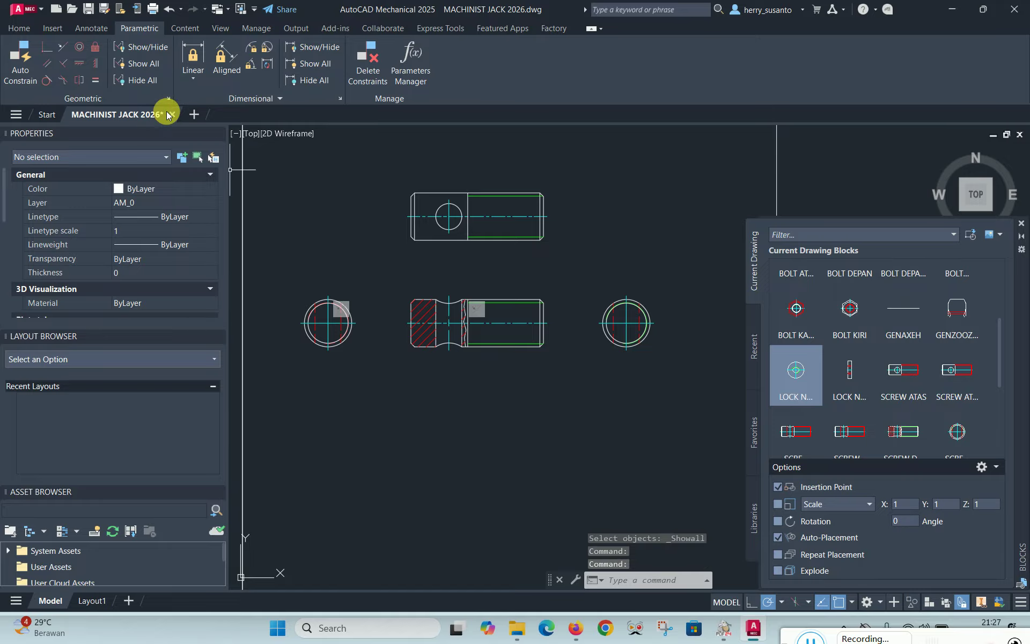
click(141, 80)
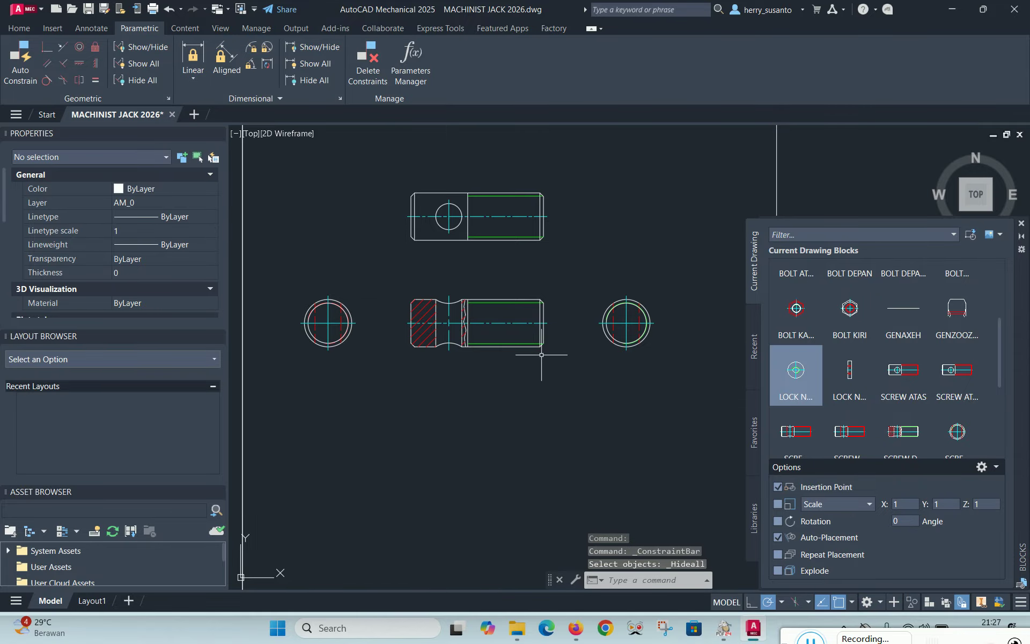
Insert the SCREW KIRI block just to the right of the jack assembly's top view
scroll(535, 336, down, 8)
scroll(507, 349, up, 5)
scroll(519, 338, down, 3)
scroll(702, 259, down, 1)
scroll(703, 260, down, 3)
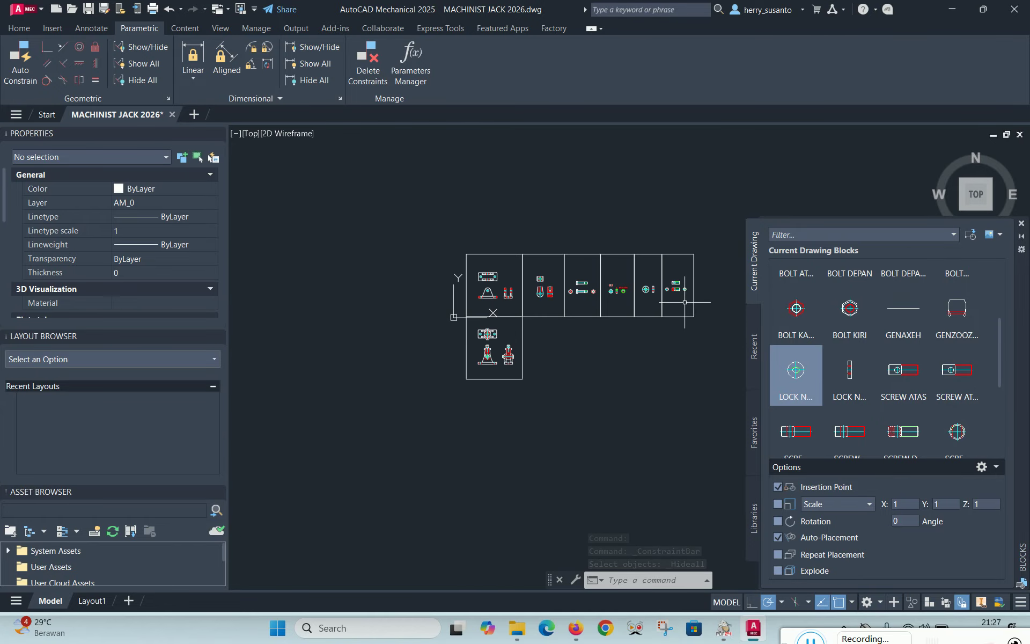
scroll(496, 327, up, 6)
scroll(552, 369, up, 2)
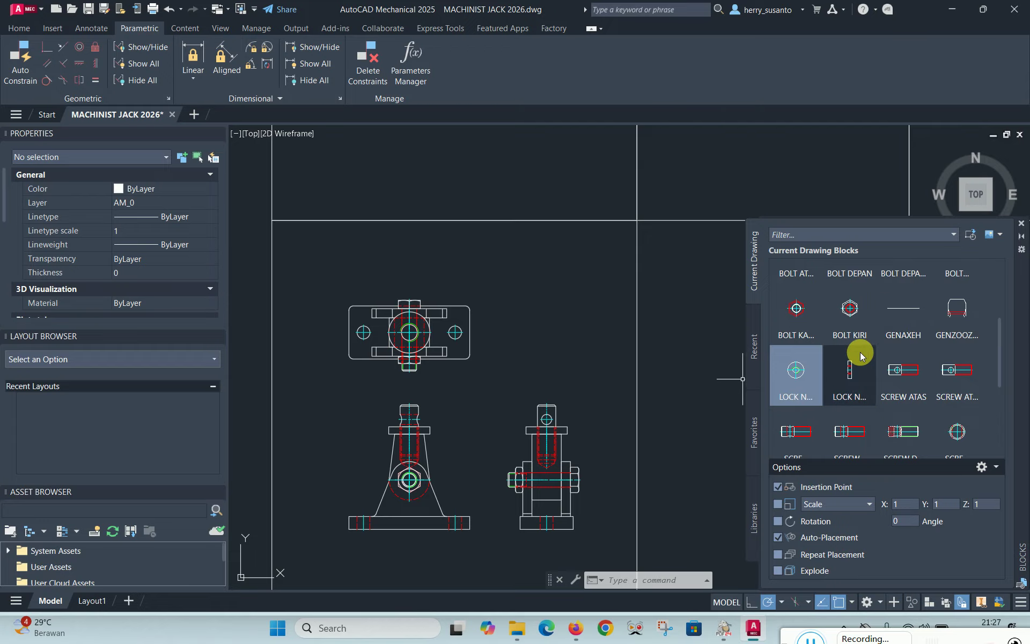
scroll(858, 352, down, 3)
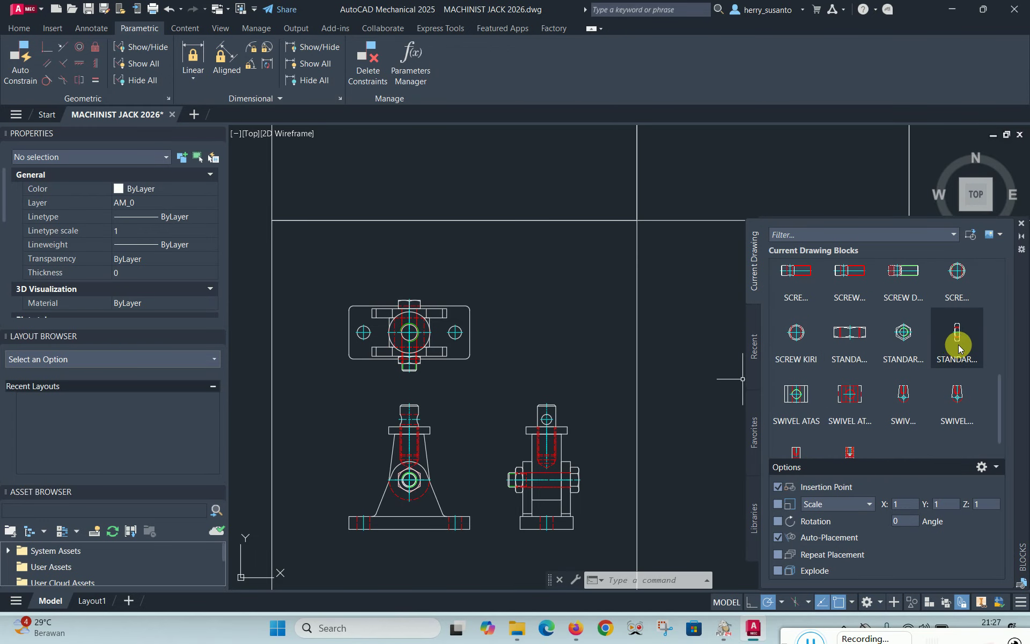
click(797, 342)
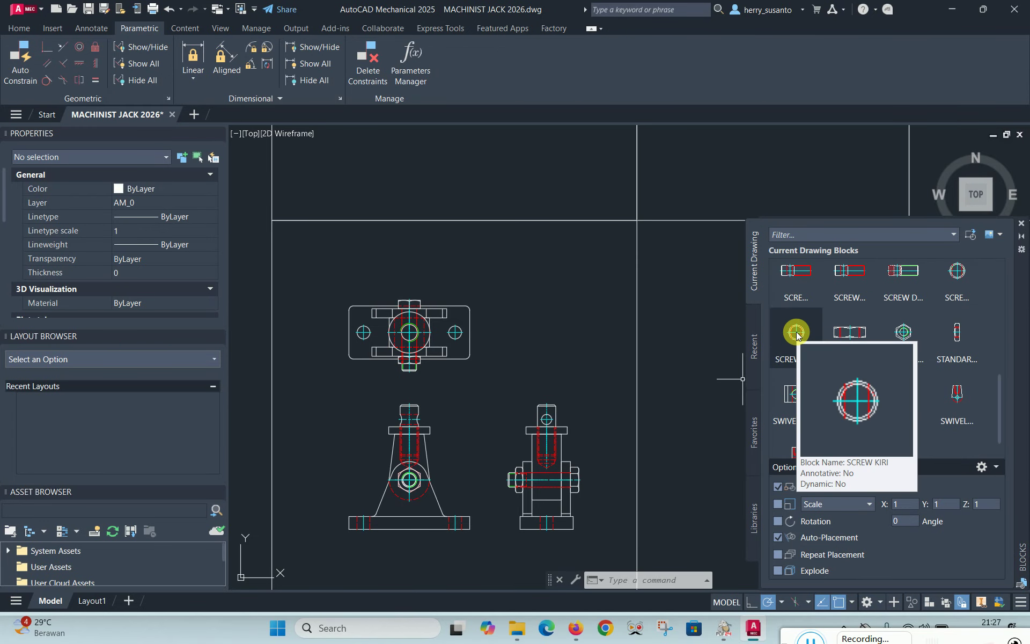
scroll(468, 362, up, 2)
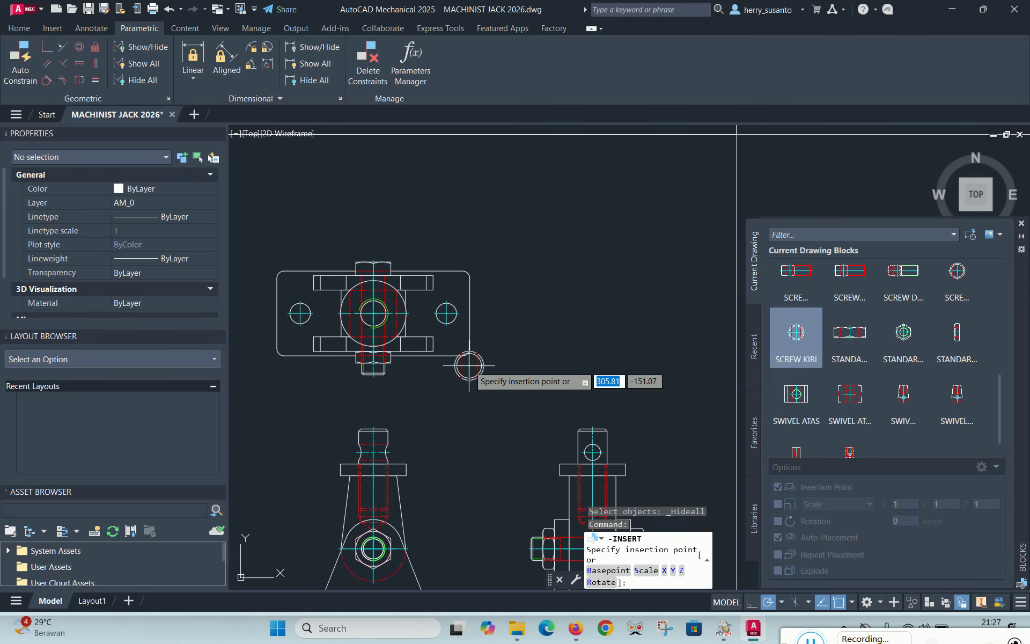
click(507, 314)
Apply a collinear constraint between the top view's central horizontal centreline and the inserted SCREW KIRI block's vertical centreline, rotating the block to match
scroll(454, 232, up, 2)
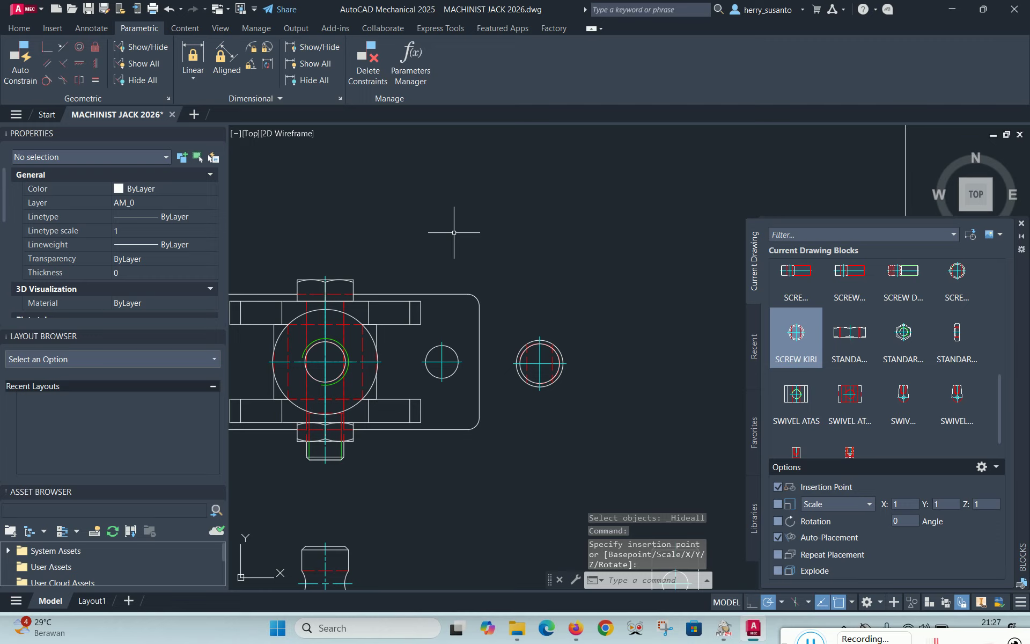
scroll(277, 375, up, 2)
scroll(259, 325, down, 2)
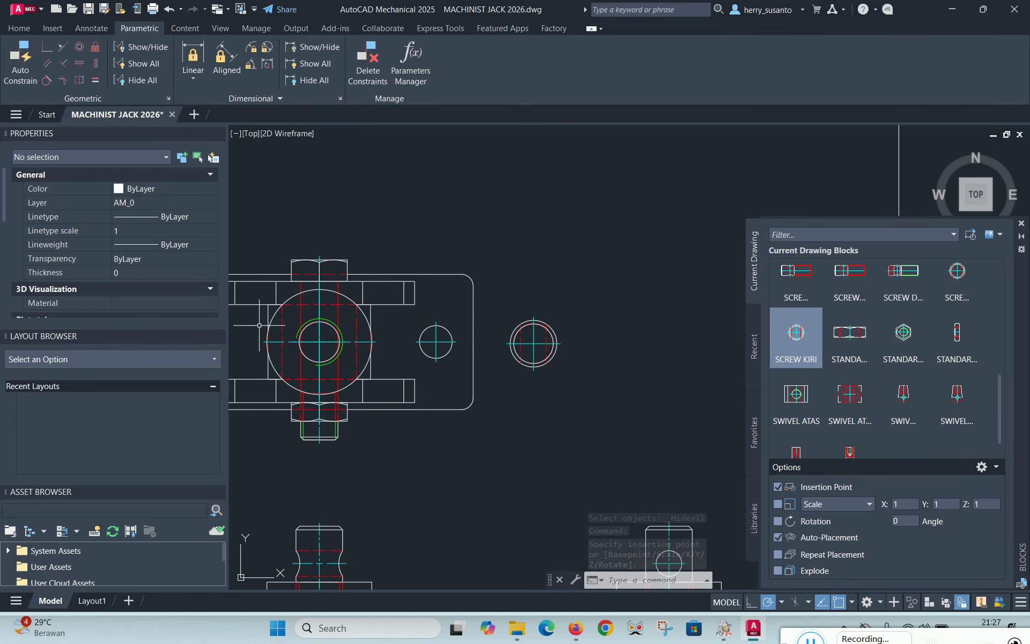
scroll(313, 352, up, 2)
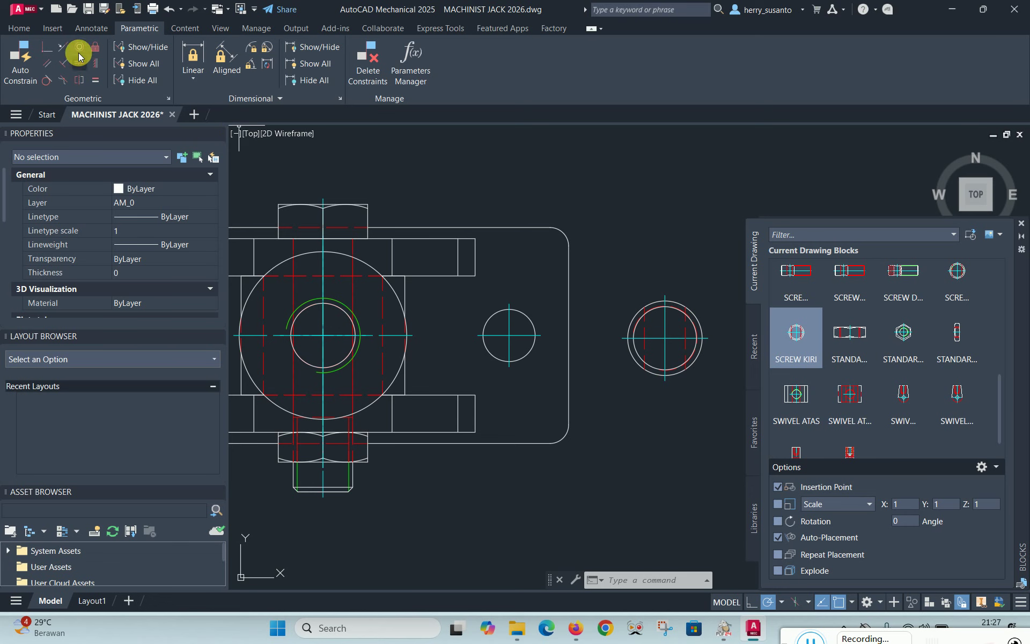
click(61, 47)
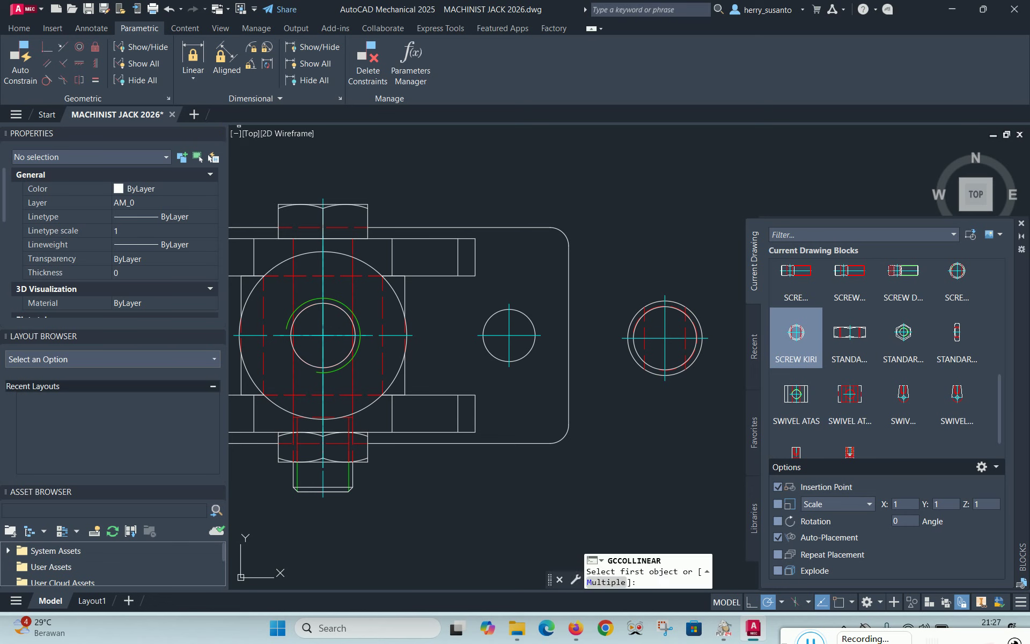
click(401, 336)
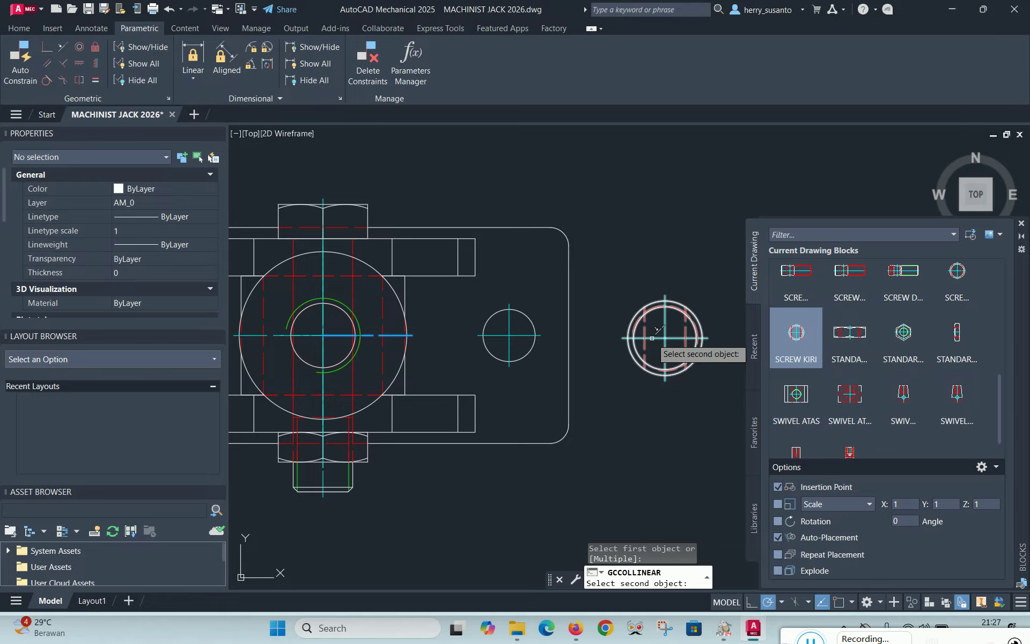
scroll(574, 263, down, 4)
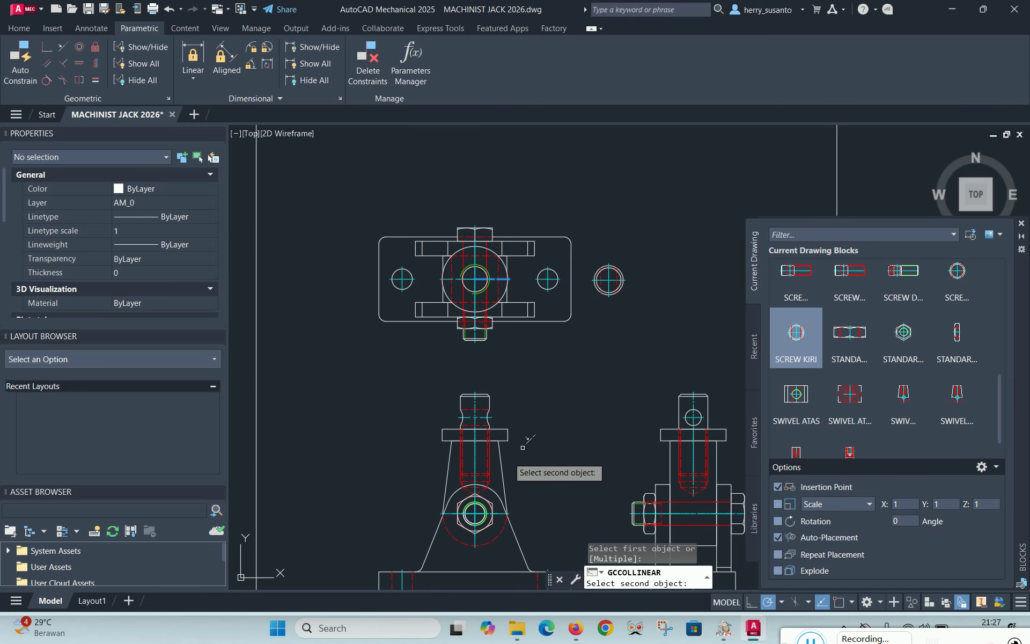
scroll(603, 272, up, 5)
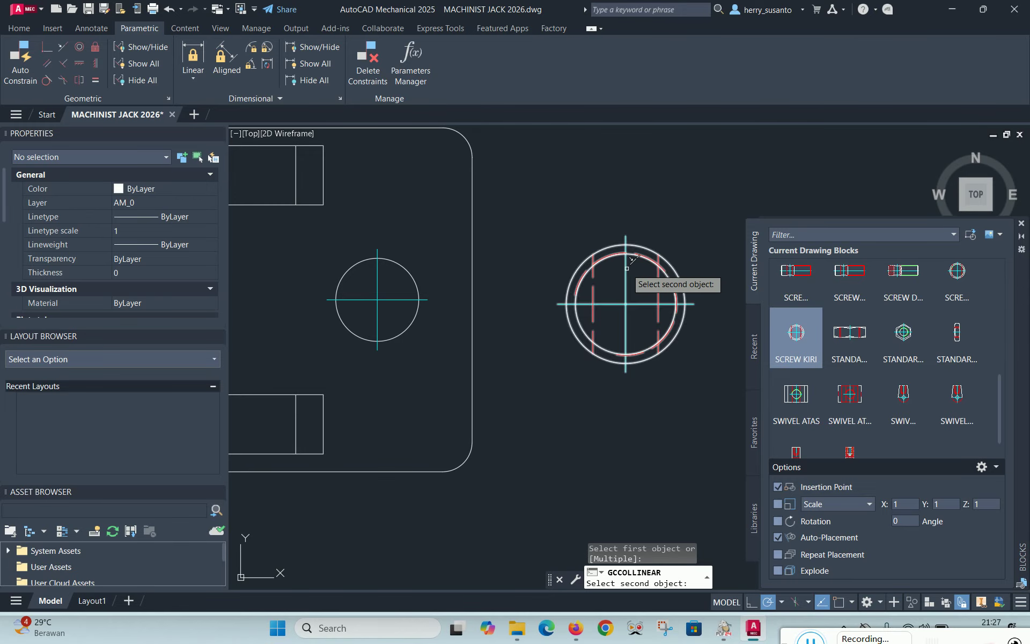
click(627, 268)
scroll(649, 376, down, 4)
scroll(667, 308, down, 2)
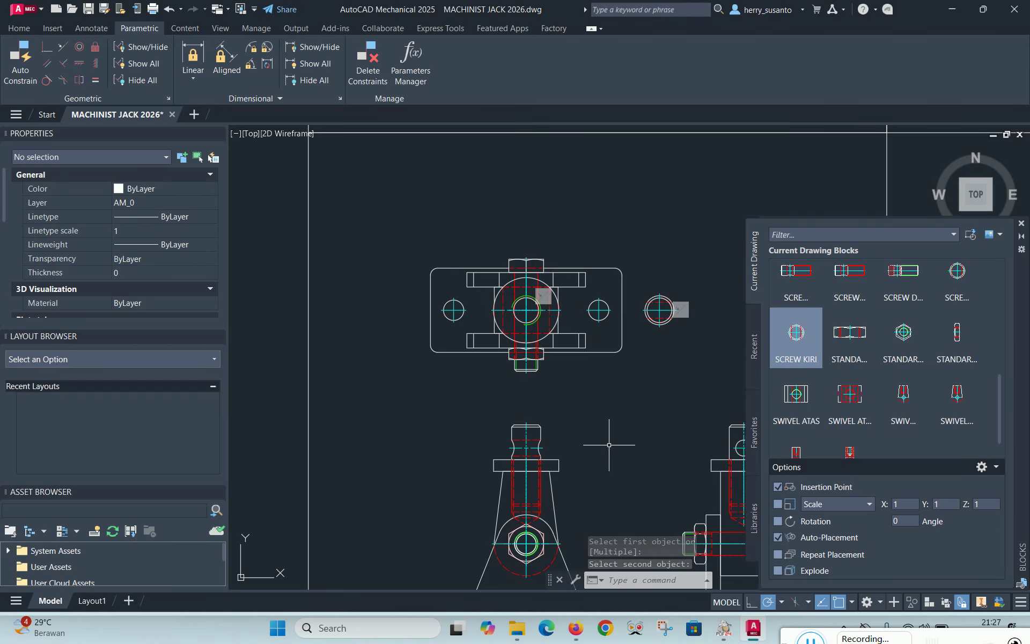
Make the SCREW KIRI block's outer circle concentric with the top view's central circle, and hide all geometric constraint symbols
scroll(634, 369, up, 2)
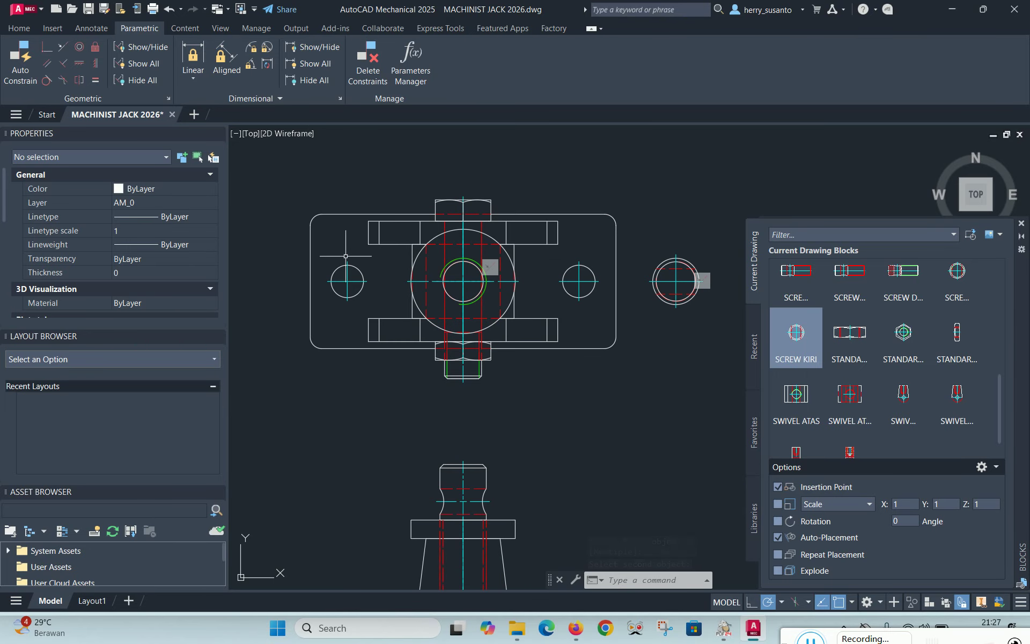
click(80, 48)
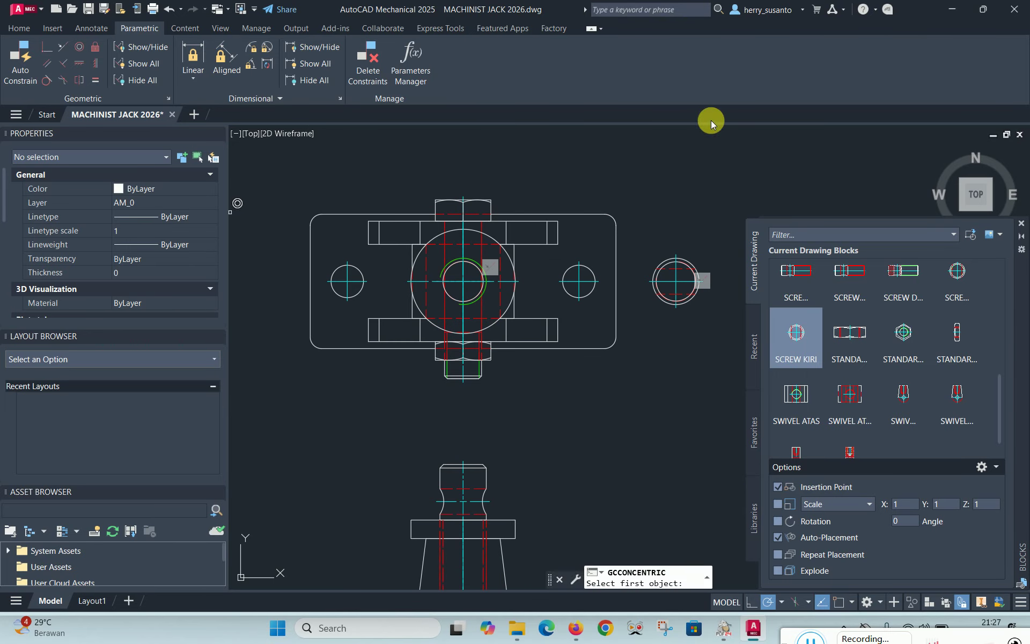
click(686, 260)
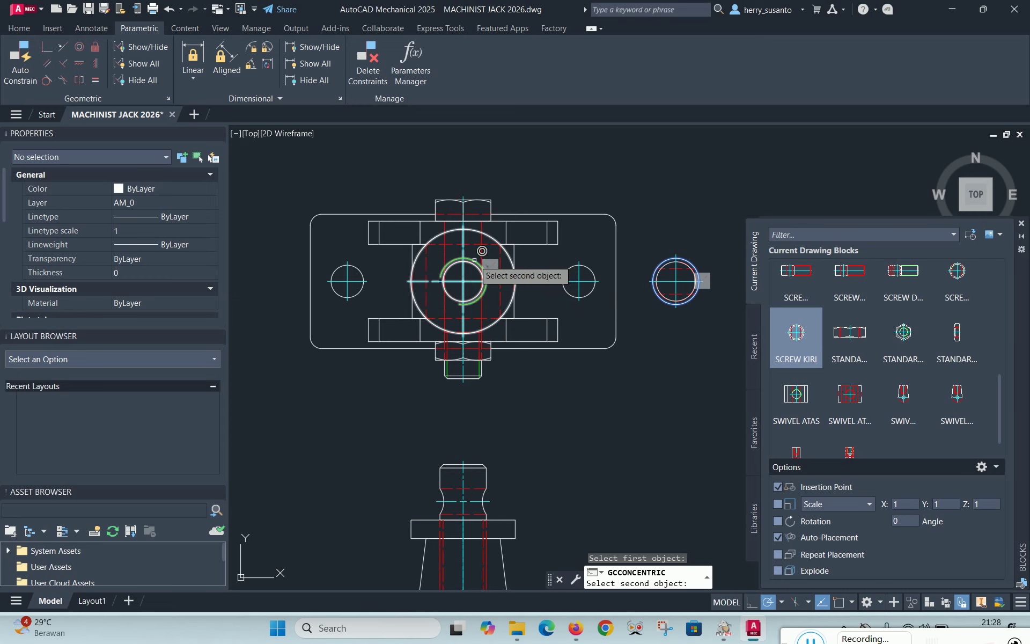
click(473, 261)
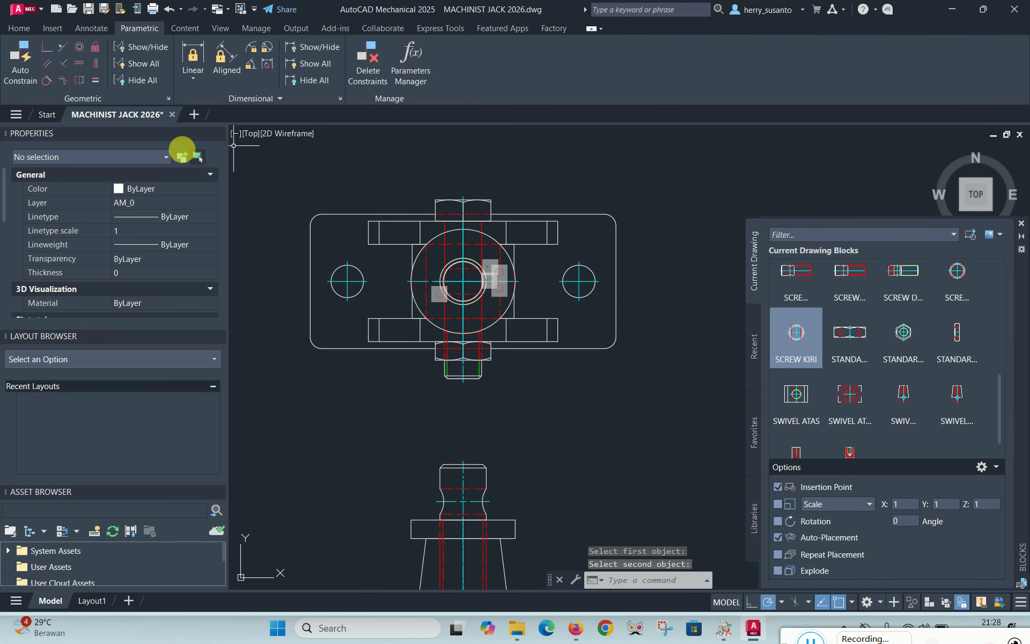
click(138, 81)
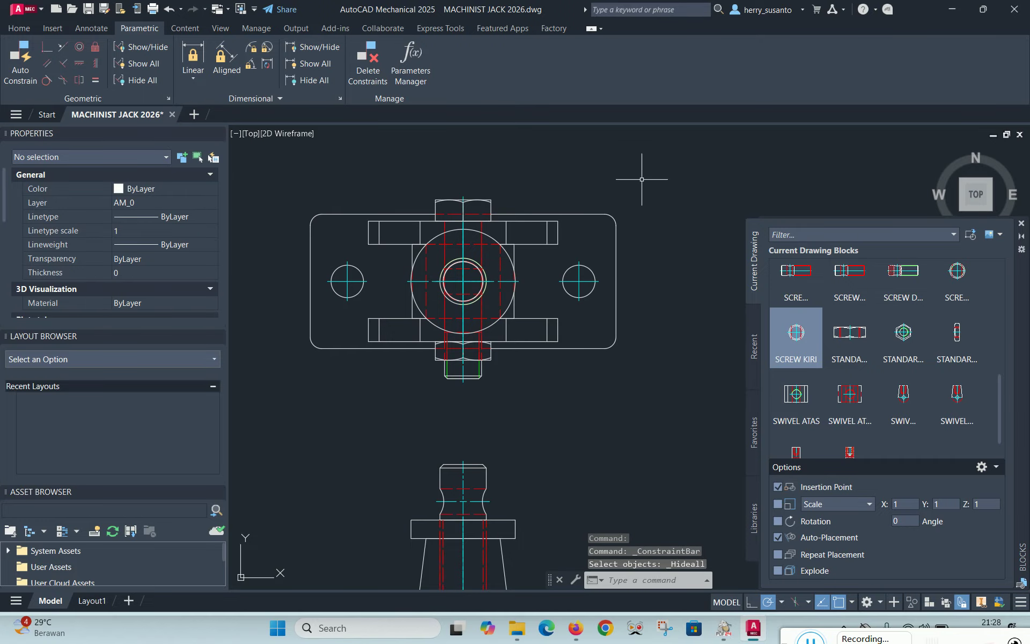
Examine the assembly's three views and the framed part drawings around them
scroll(409, 187, down, 2)
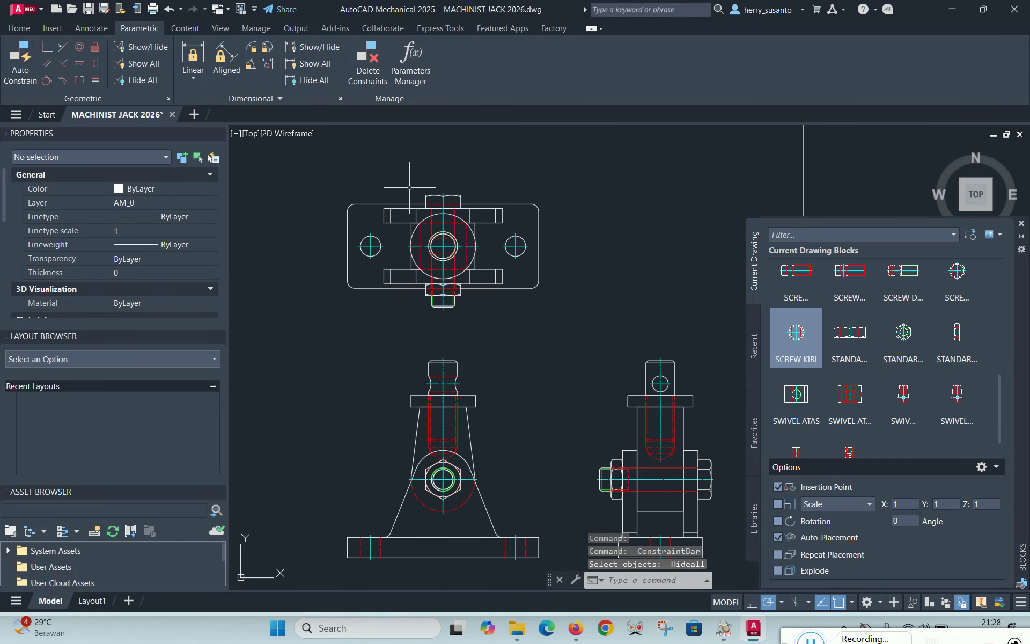
scroll(365, 188, down, 2)
scroll(528, 192, up, 2)
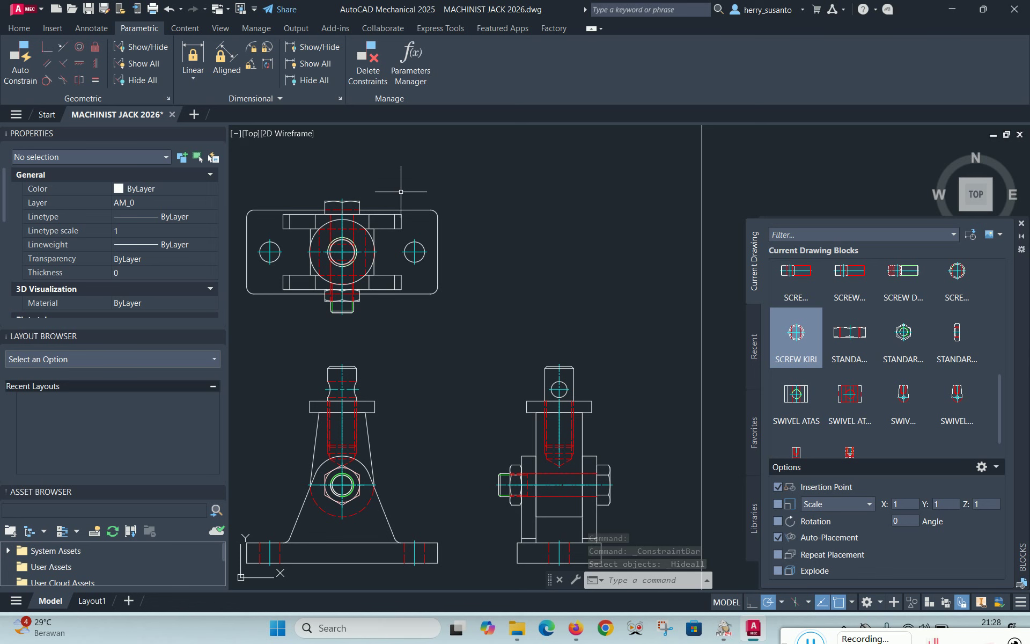
scroll(519, 217, down, 2)
scroll(456, 231, up, 2)
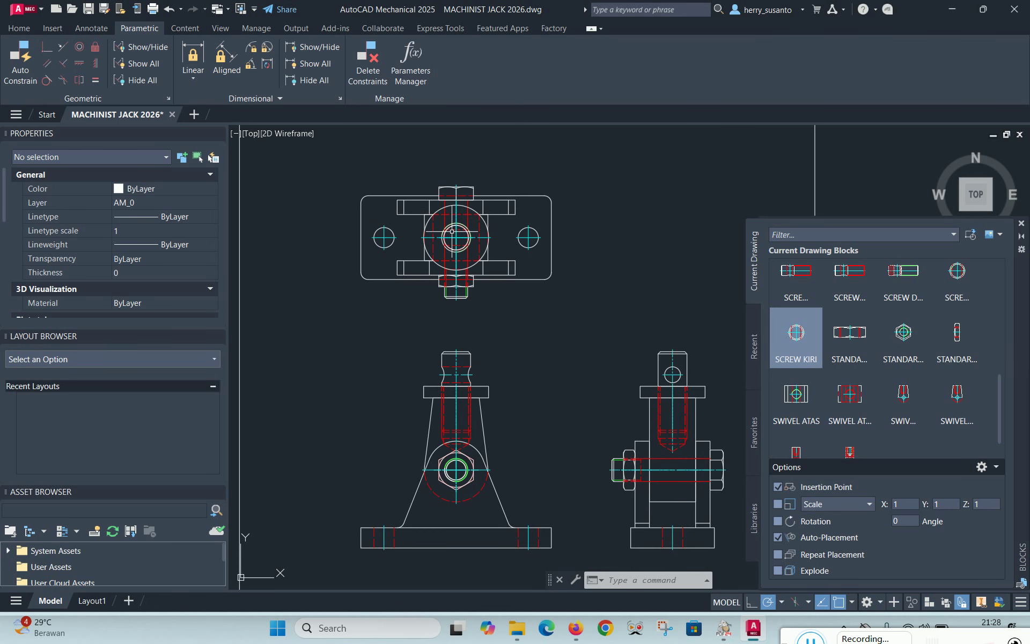
scroll(360, 218, down, 3)
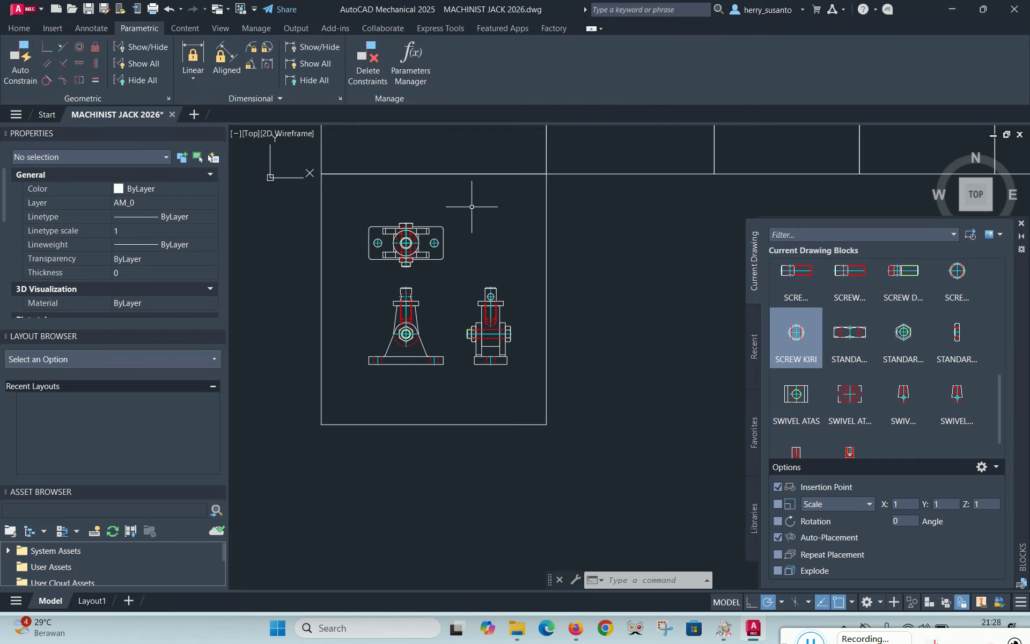
scroll(465, 242, up, 2)
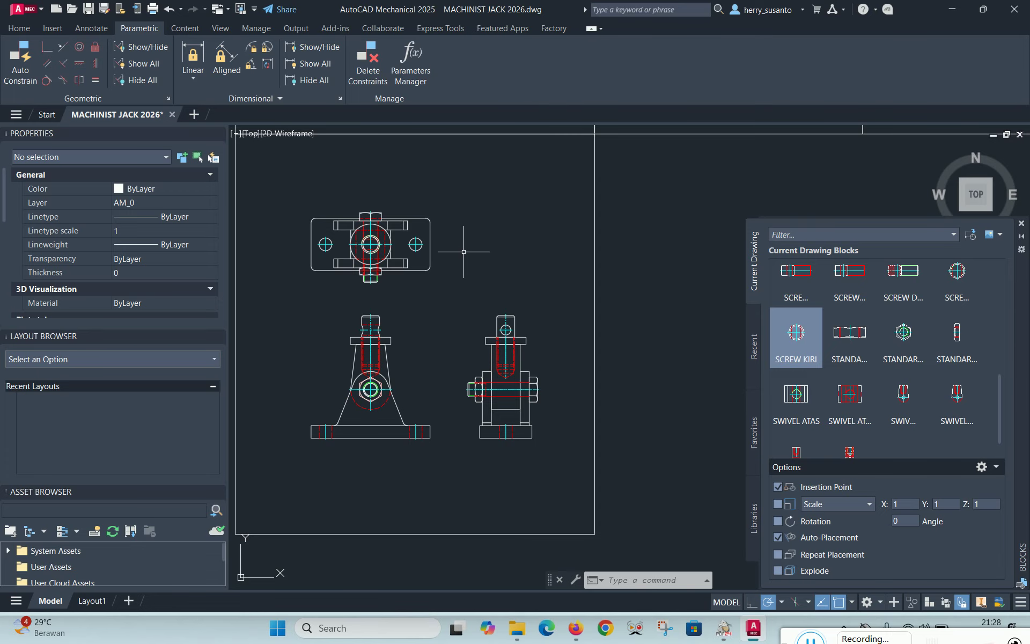
scroll(329, 204, down, 4)
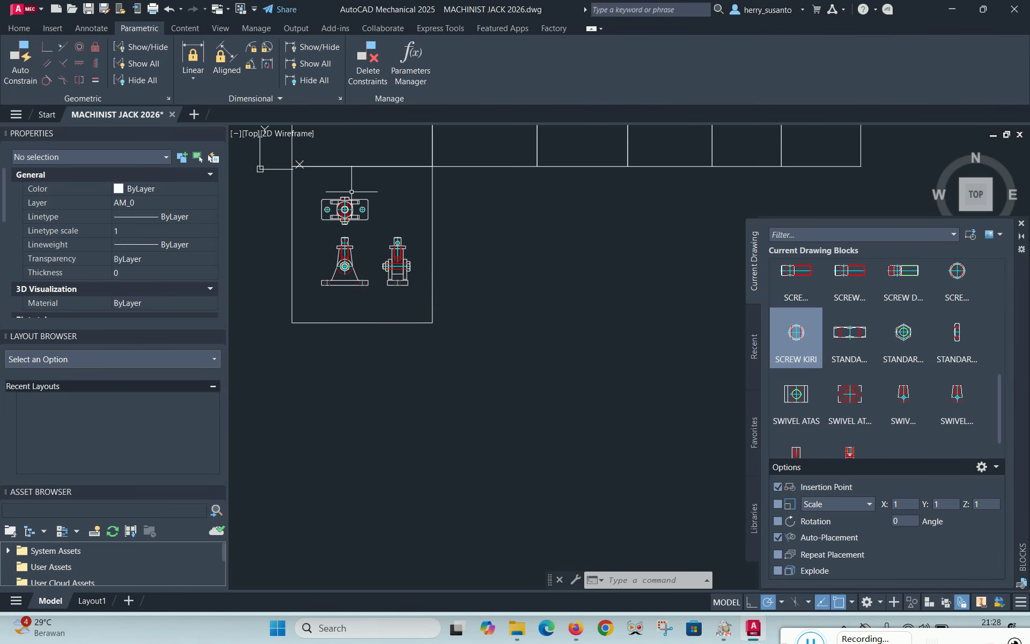
mouse_move(504, 243)
middle_down()
mouse_move(554, 320)
mouse_move(563, 384)
mouse_move(542, 382)
mouse_move(558, 404)
middle_up()
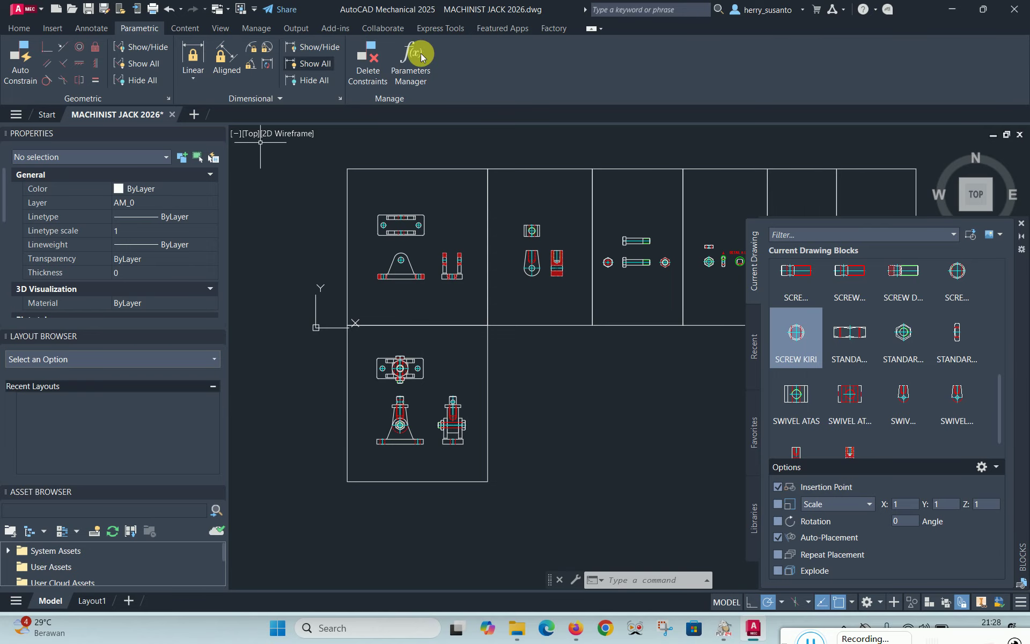
Save the drawing and close the Blocks palette
click(92, 9)
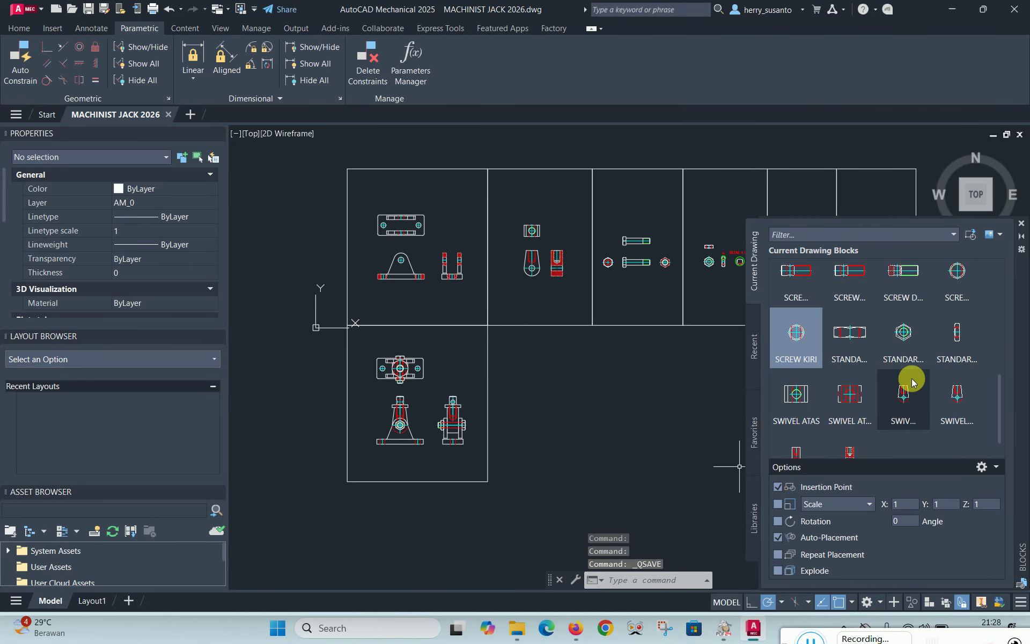
click(1021, 224)
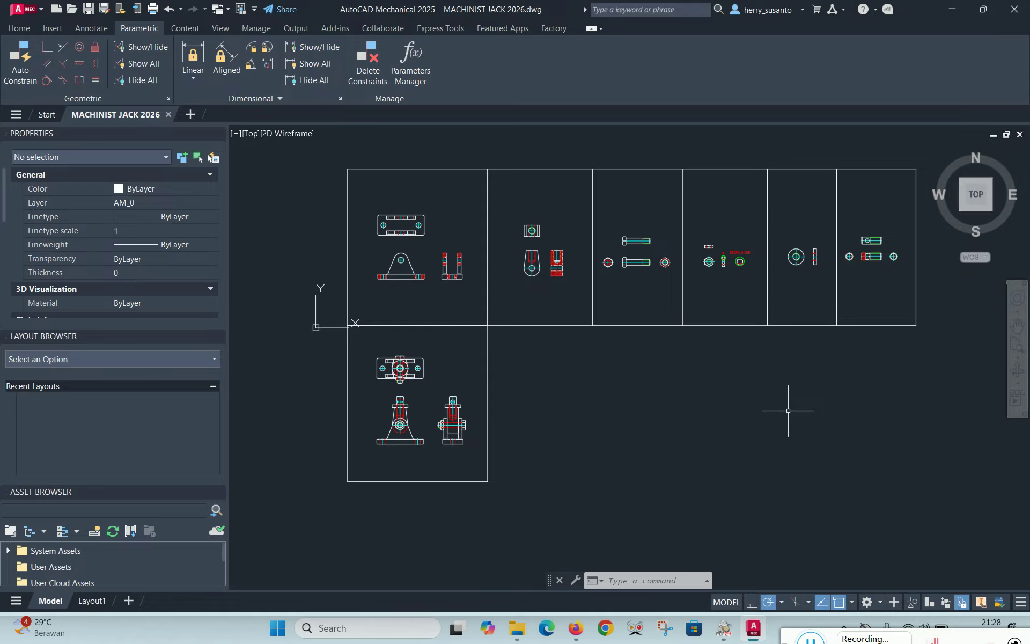
Open Layout1, show the whole A4 sheet, and rename the layout as 1. MACHINIST JACK
click(86, 600)
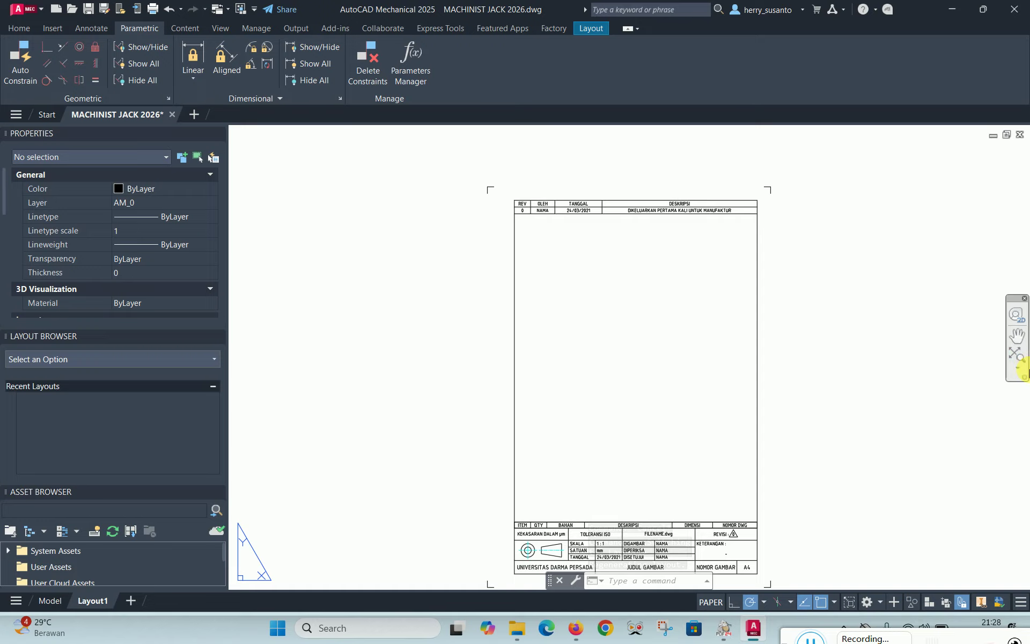
click(1017, 368)
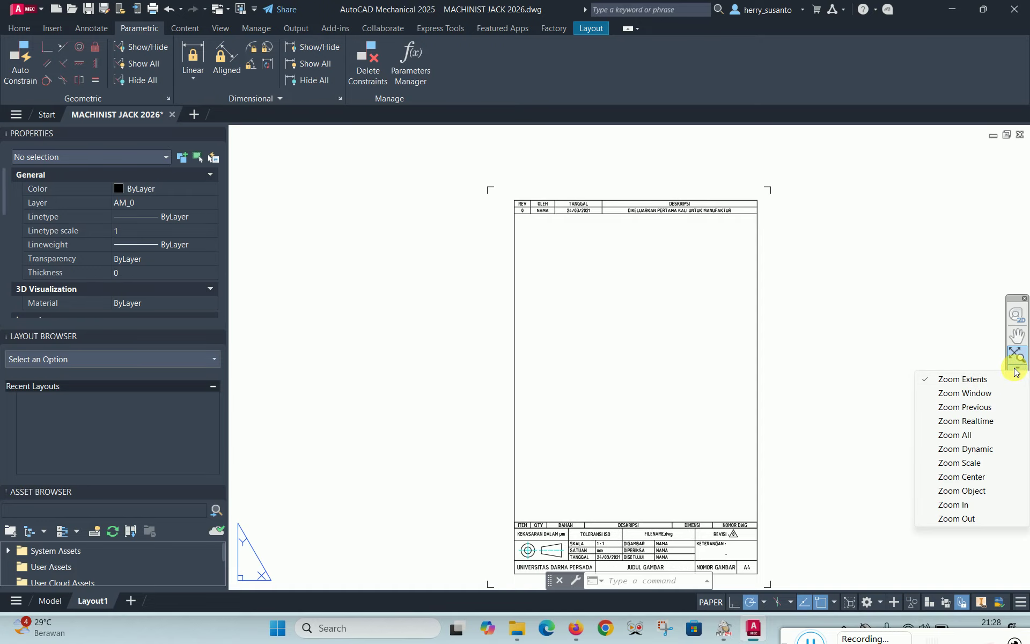
click(967, 433)
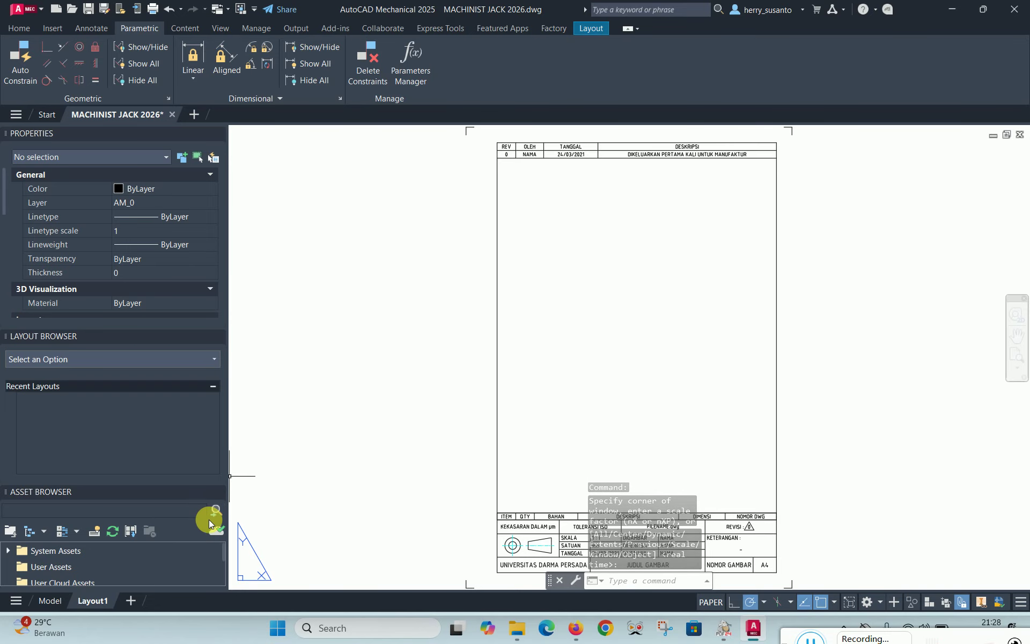
right_click(85, 600)
click(119, 304)
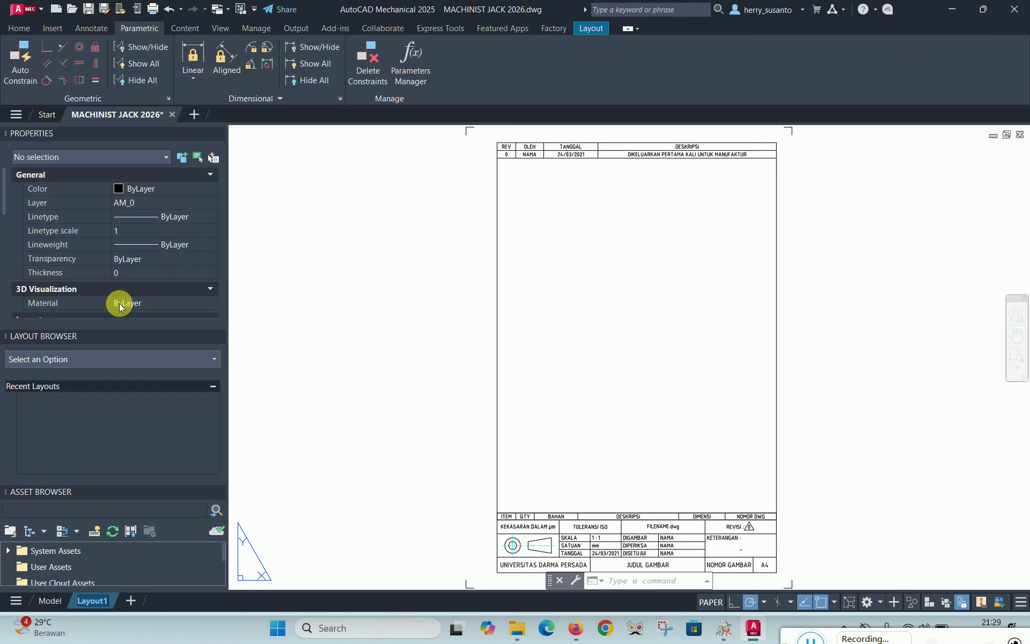
text(1. MACHINIS)
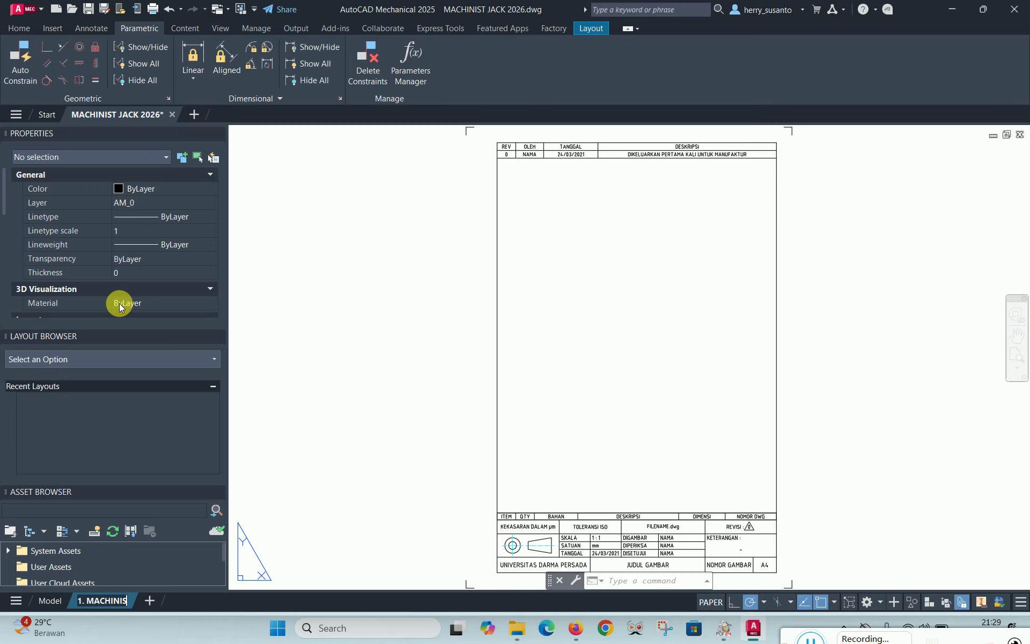
text(T JACK)
key(Return)
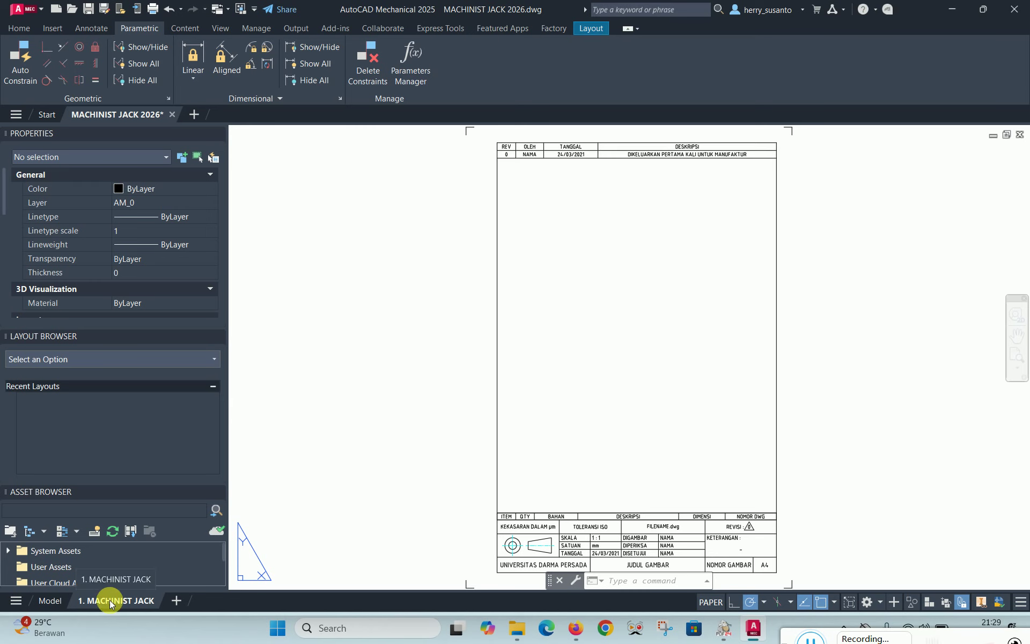
Create a rectangular MVIEW viewport on the 1. MACHINIST JACK layout, filling the blank area between the revision table and the title block
click(50, 600)
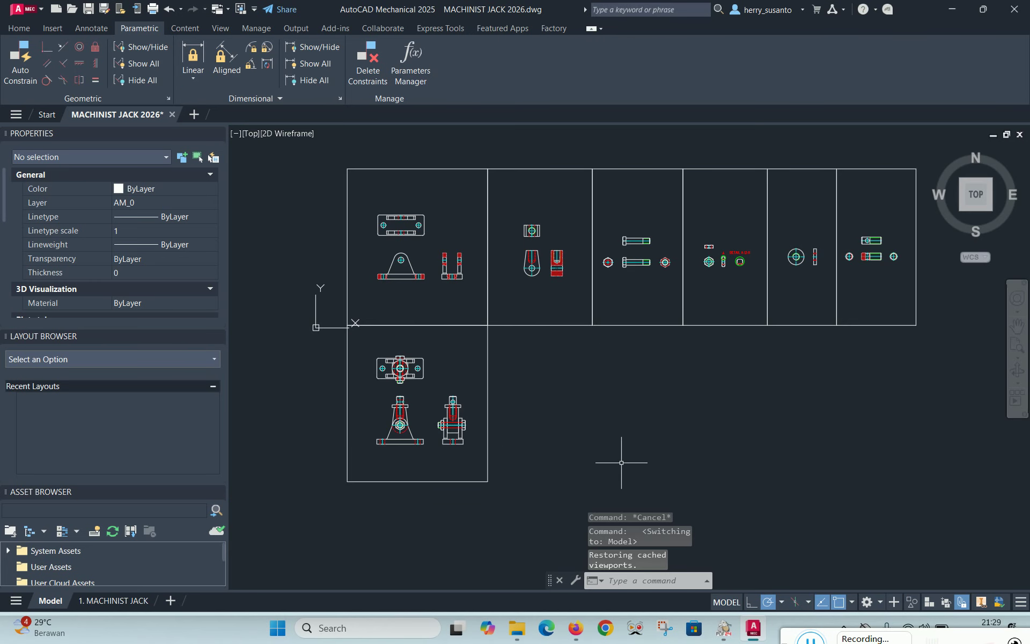
click(127, 603)
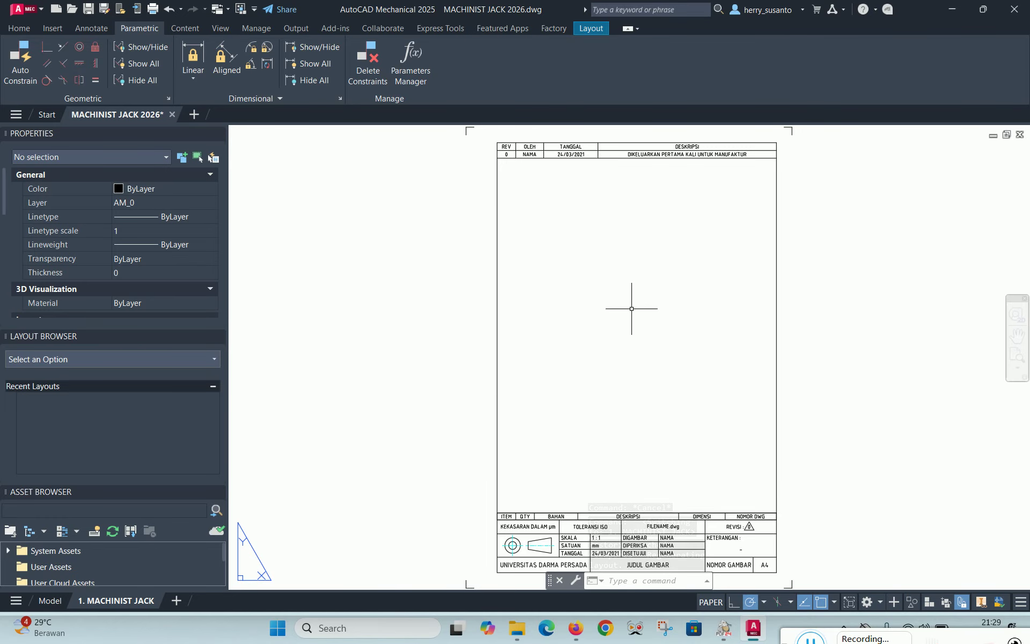
text(MV)
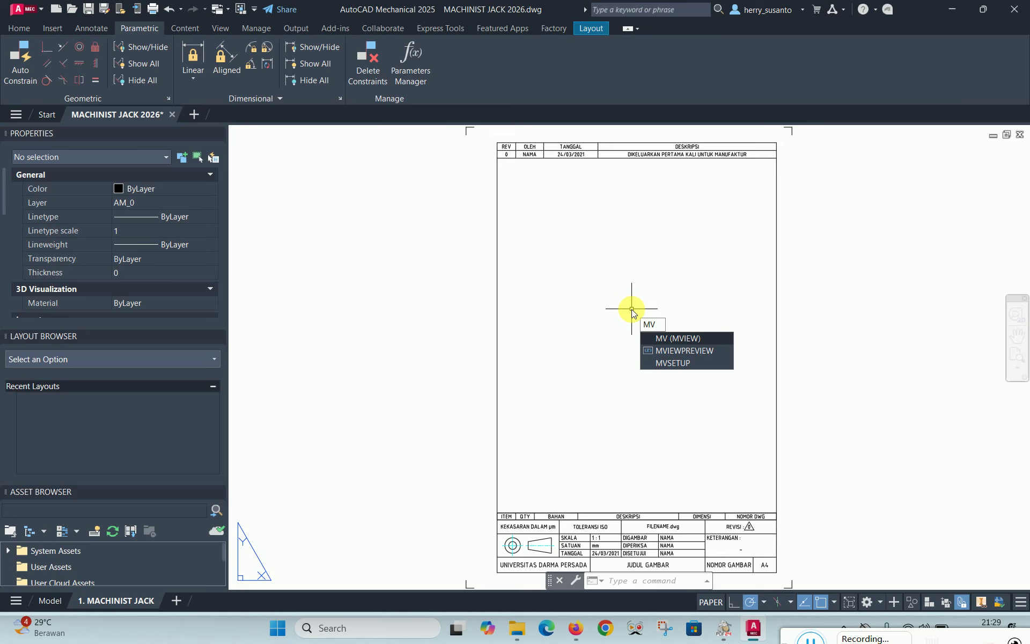
click(688, 343)
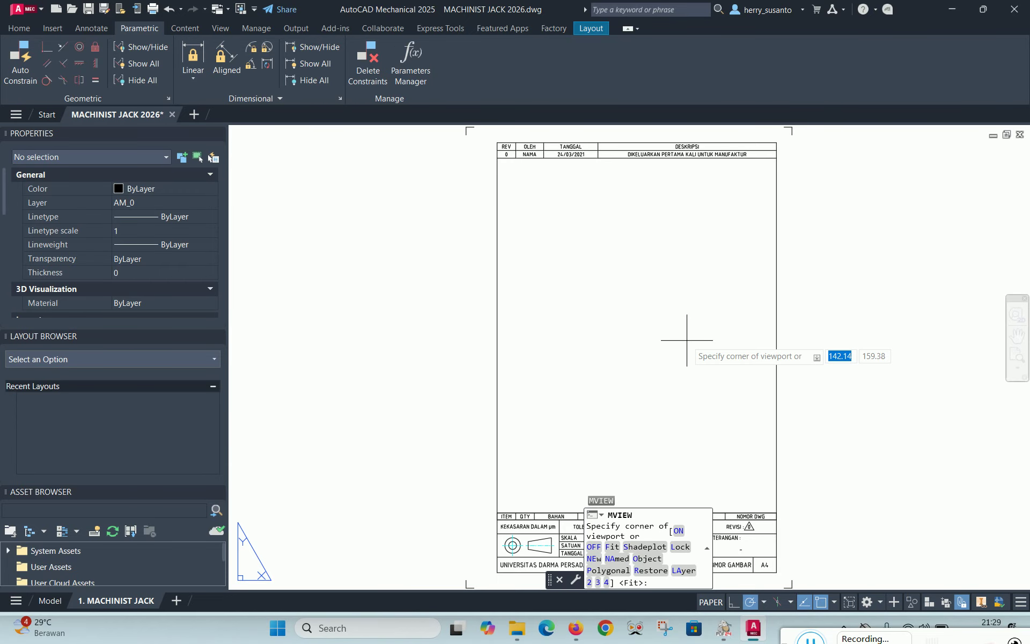
click(498, 159)
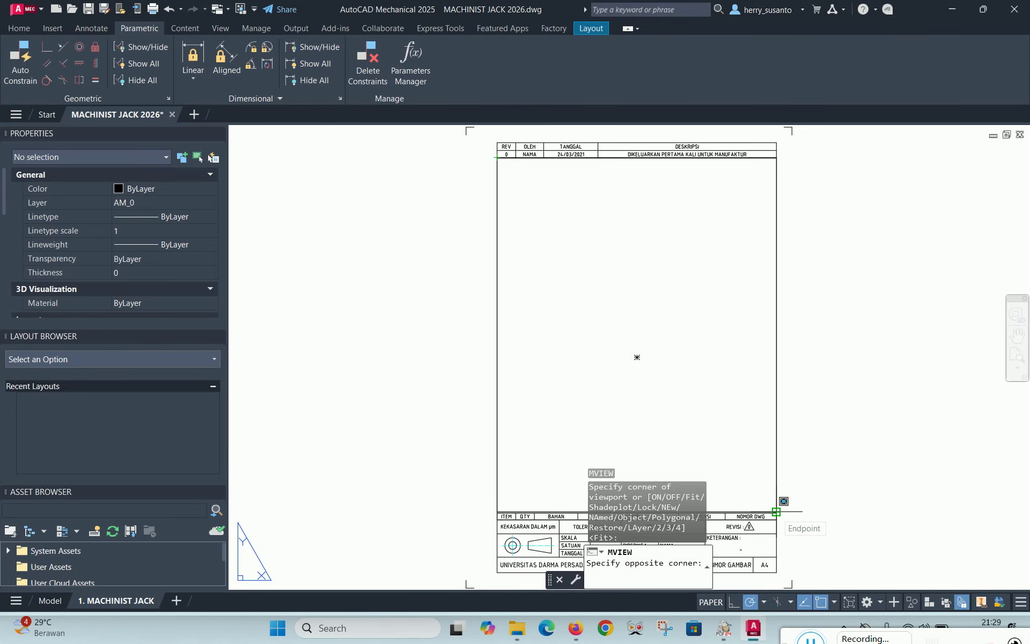
click(776, 512)
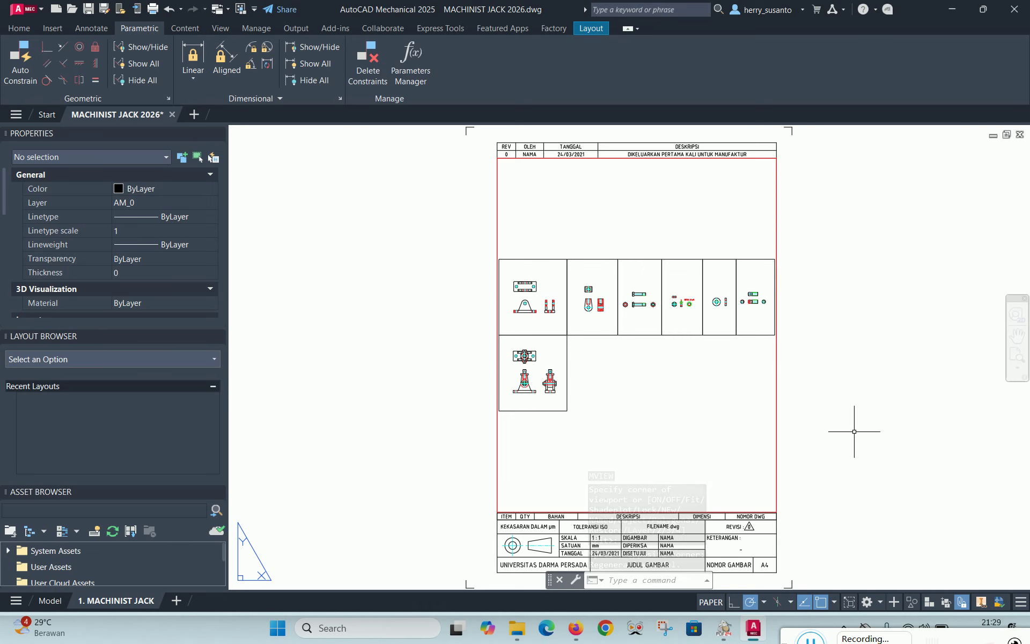
Shift the model inside the new viewport so the assembly drawing lies near the sheet's centre, and return to paper space
click(713, 602)
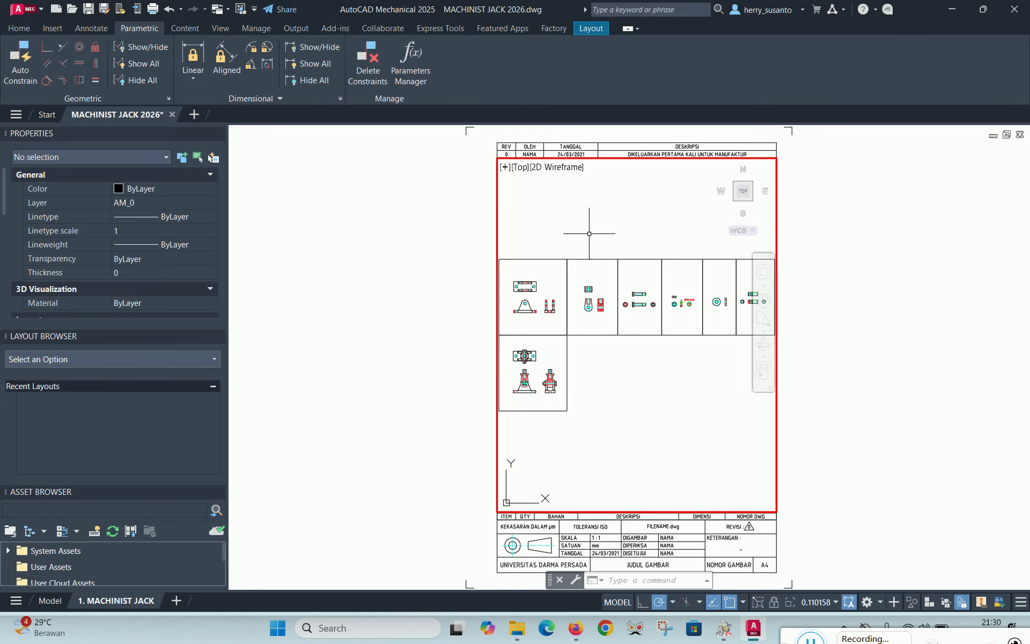
mouse_move(580, 228)
middle_down()
mouse_move(658, 218)
mouse_move(695, 180)
mouse_move(679, 185)
middle_up()
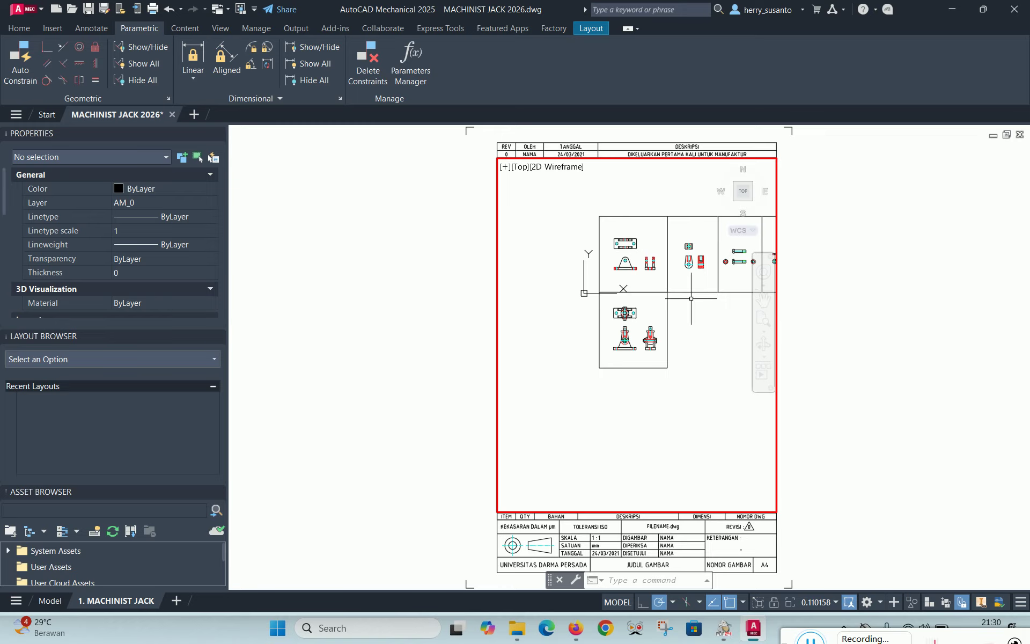
click(619, 602)
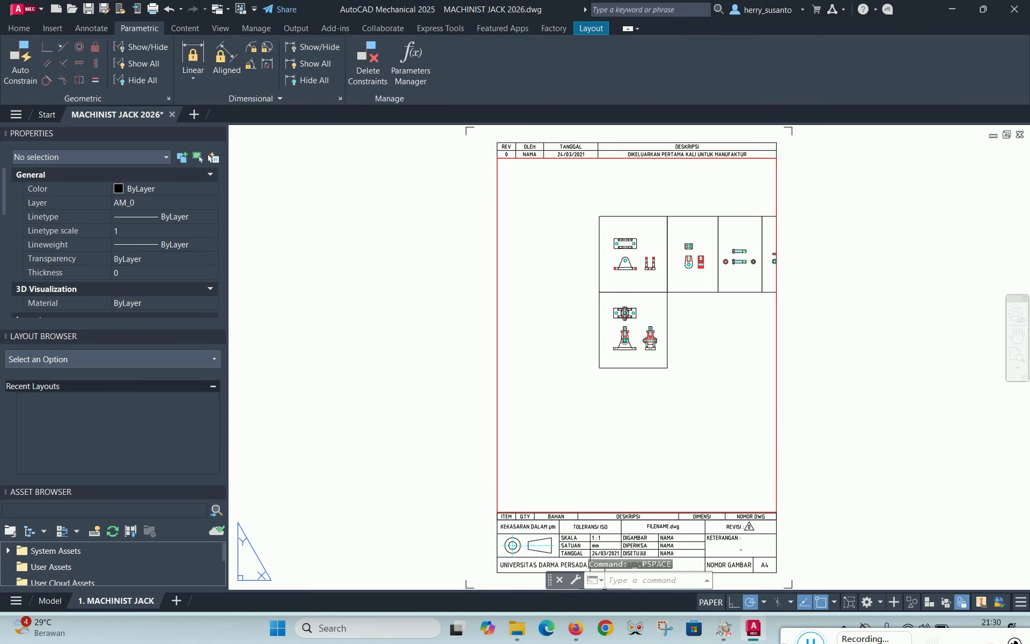
Try a 1:1 scale on the sheet's viewport, set it to 1:2 instead, and deselect the viewport
click(776, 366)
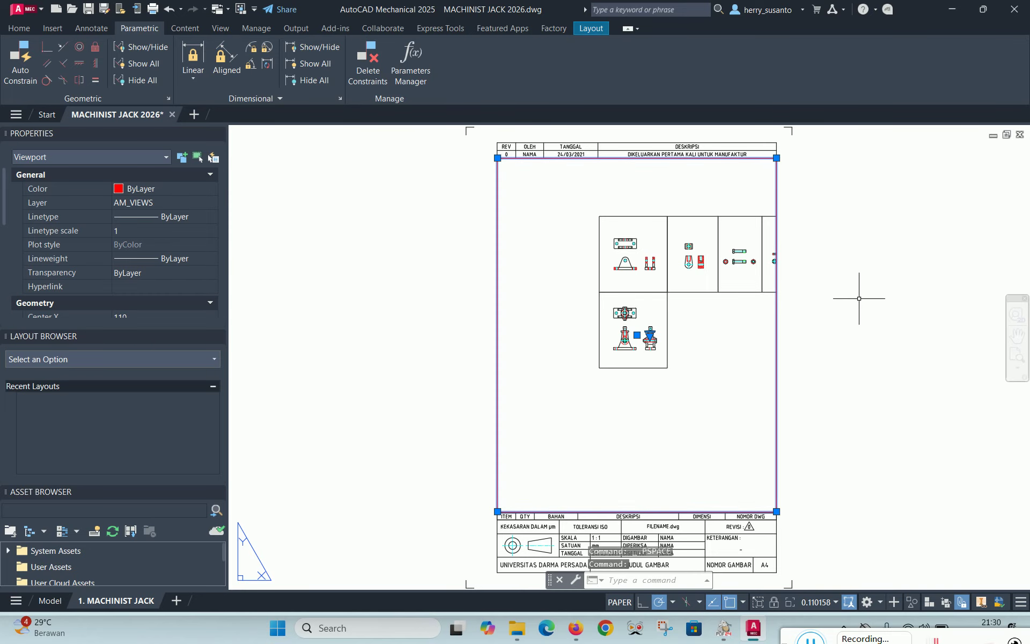
click(836, 603)
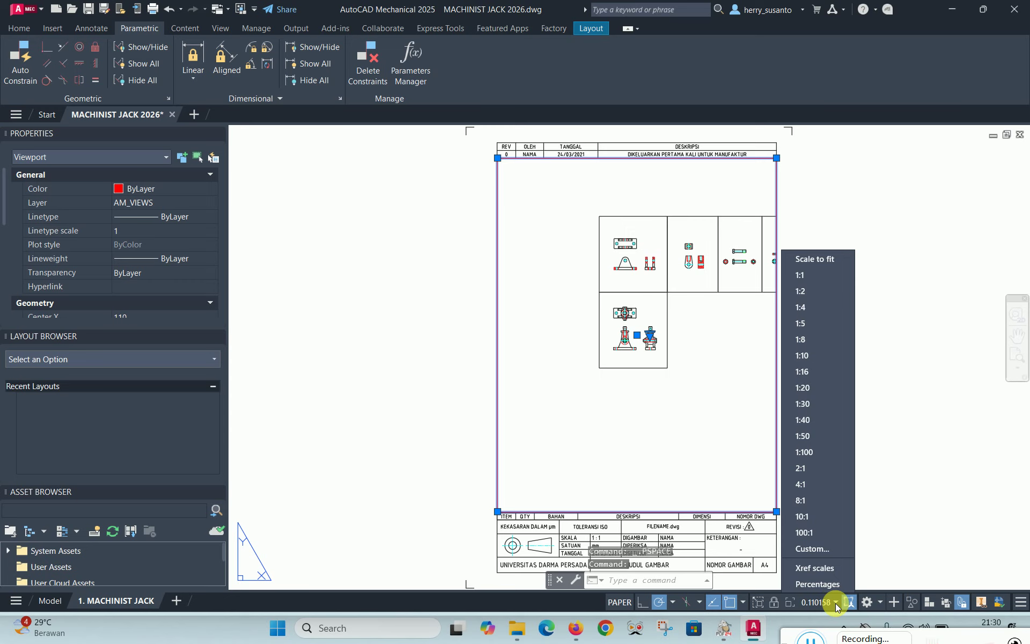
click(802, 275)
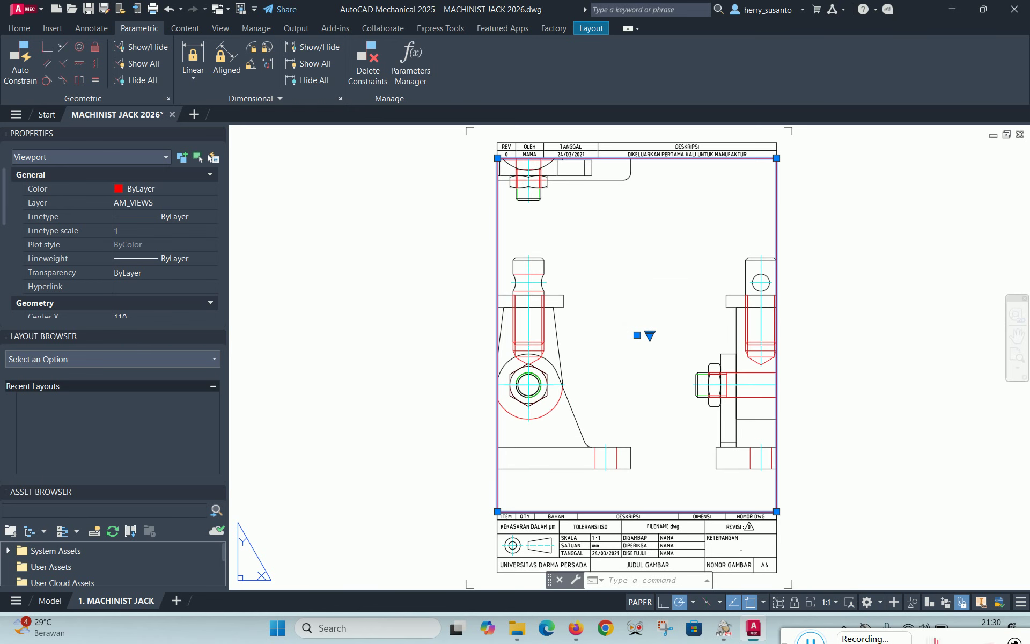
click(836, 603)
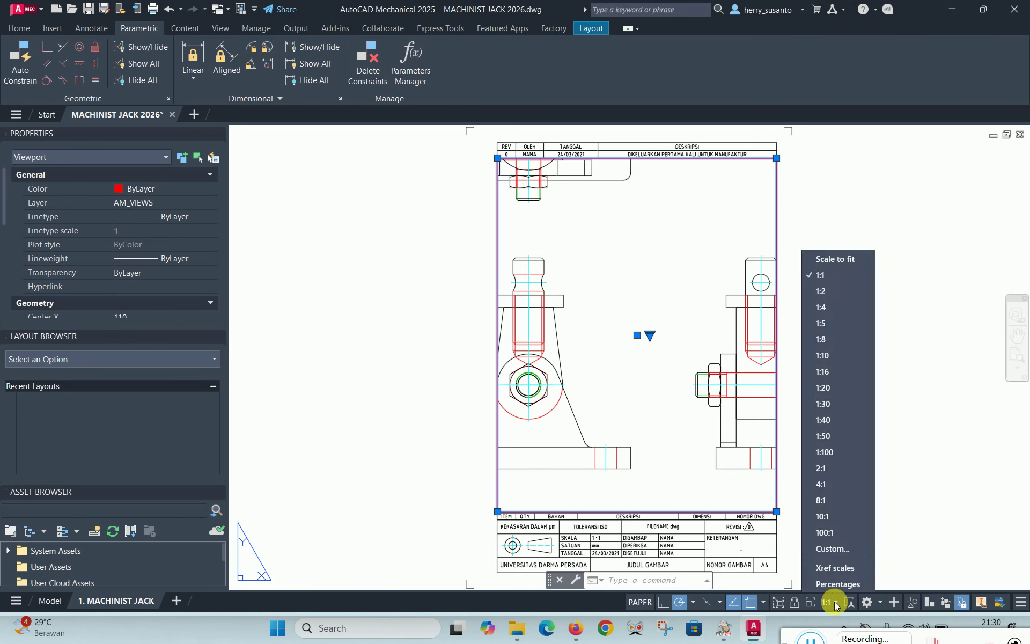
click(827, 297)
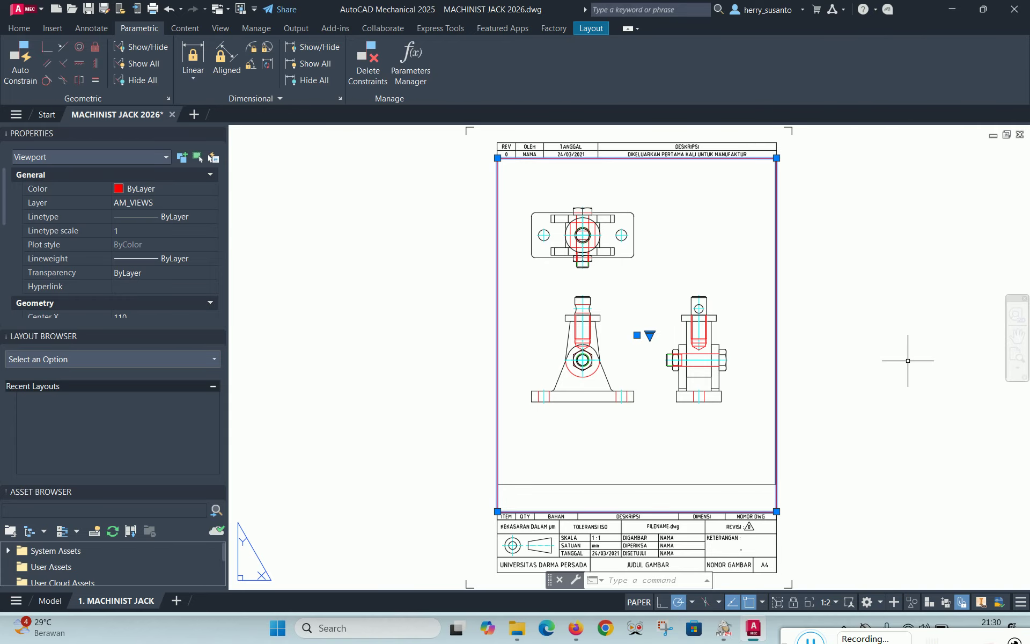
key(Escape)
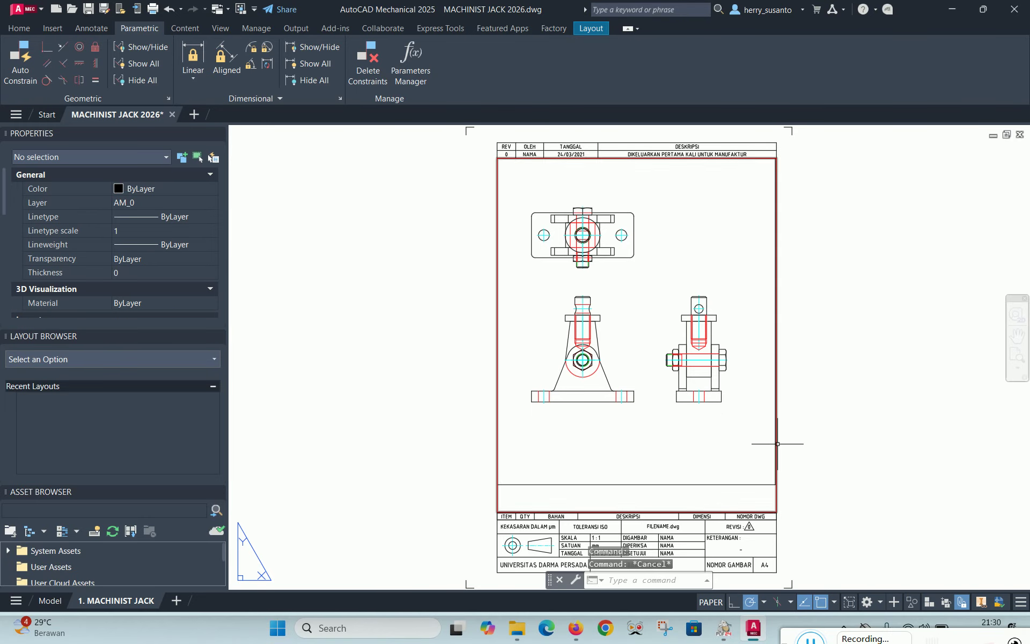
Shrink the layout viewport from two opposite corners so its frame closely surrounds the three assembly views
click(777, 497)
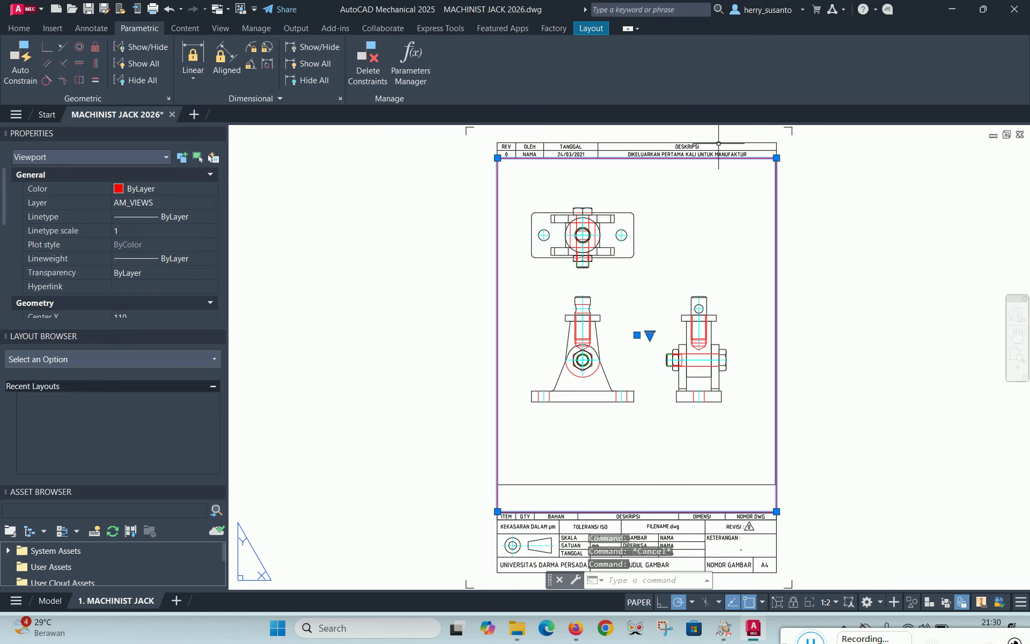
click(498, 511)
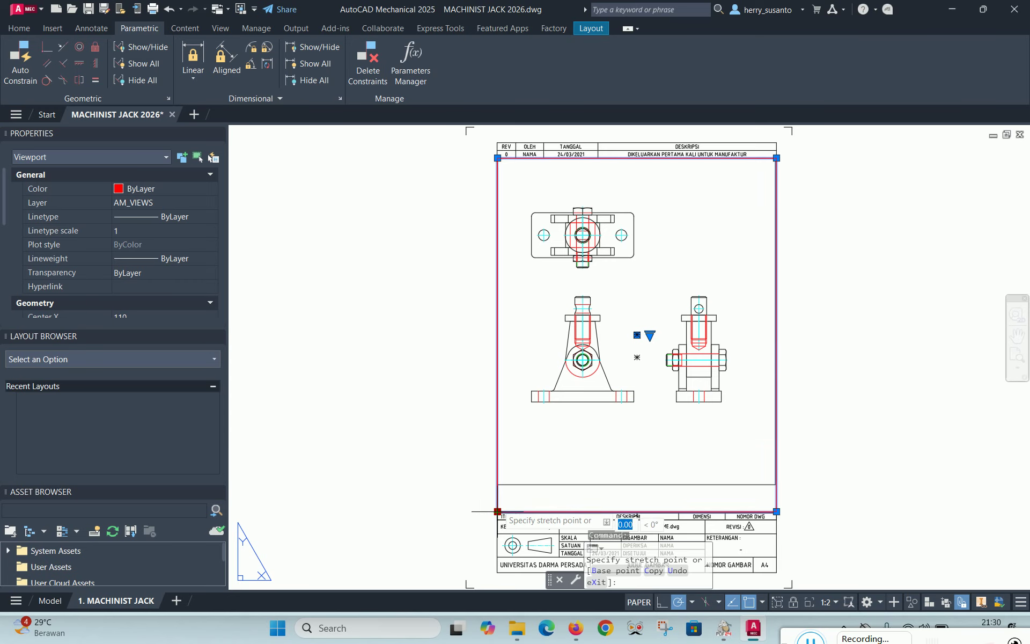
click(522, 412)
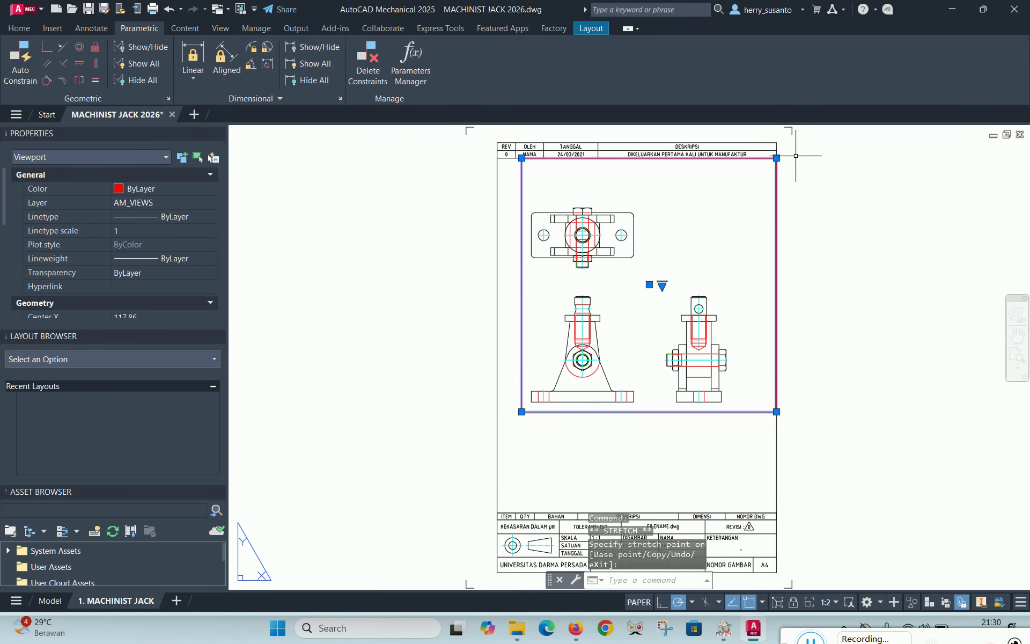
click(776, 158)
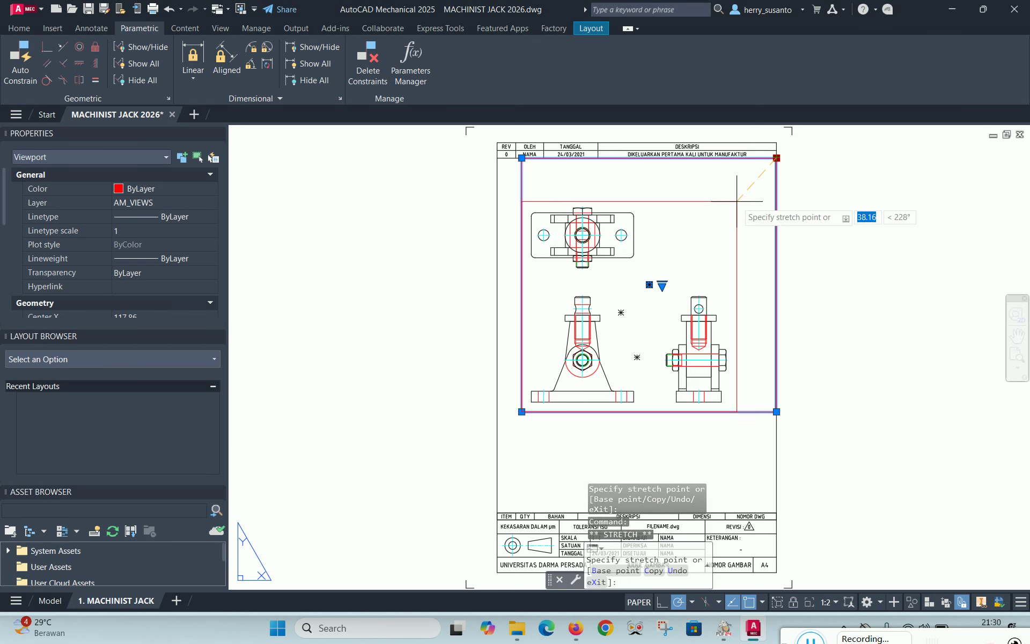
click(736, 201)
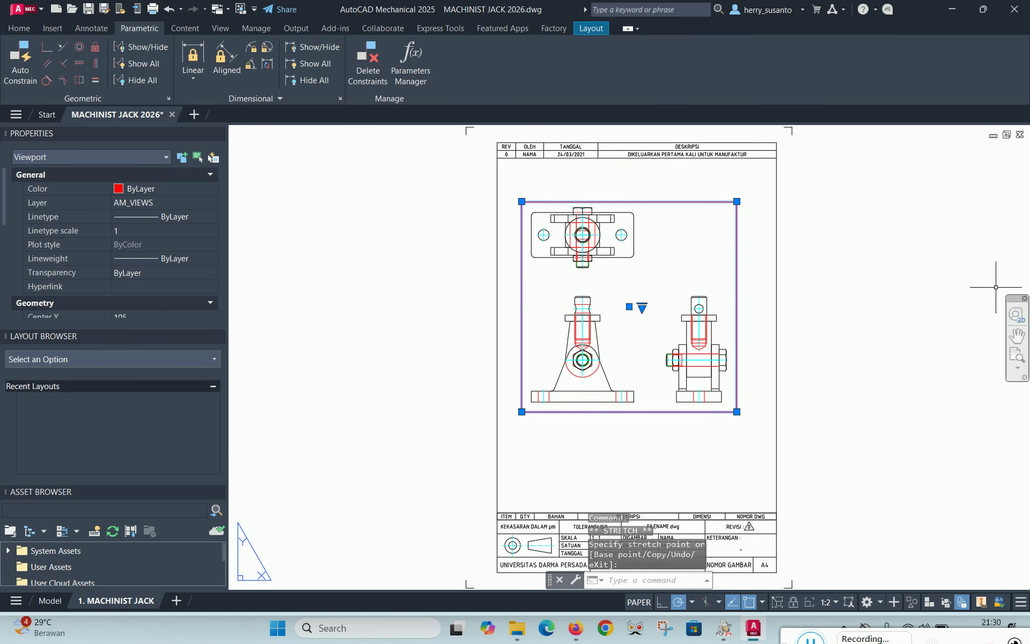
Move the viewport about 17 mm diagonally down and right so it sits near the sheet's centre, and deselect it
click(629, 307)
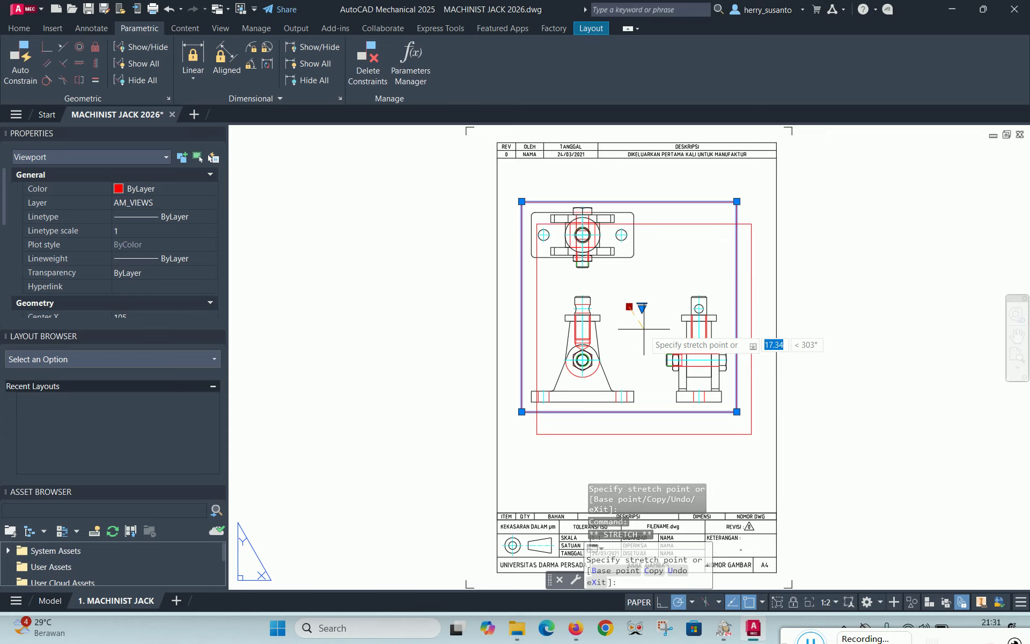
click(644, 329)
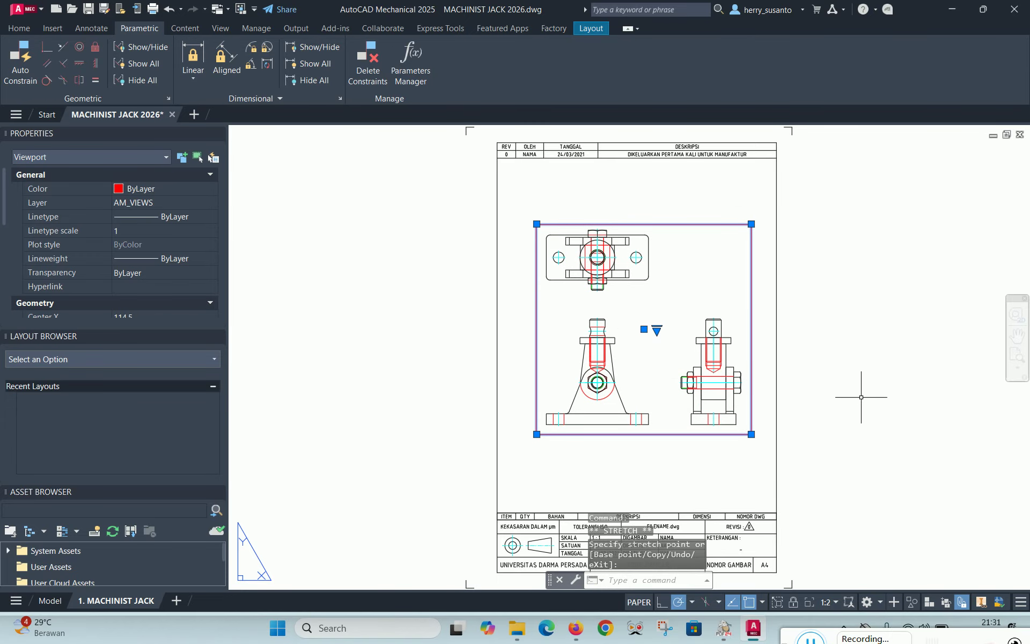
key(Escape)
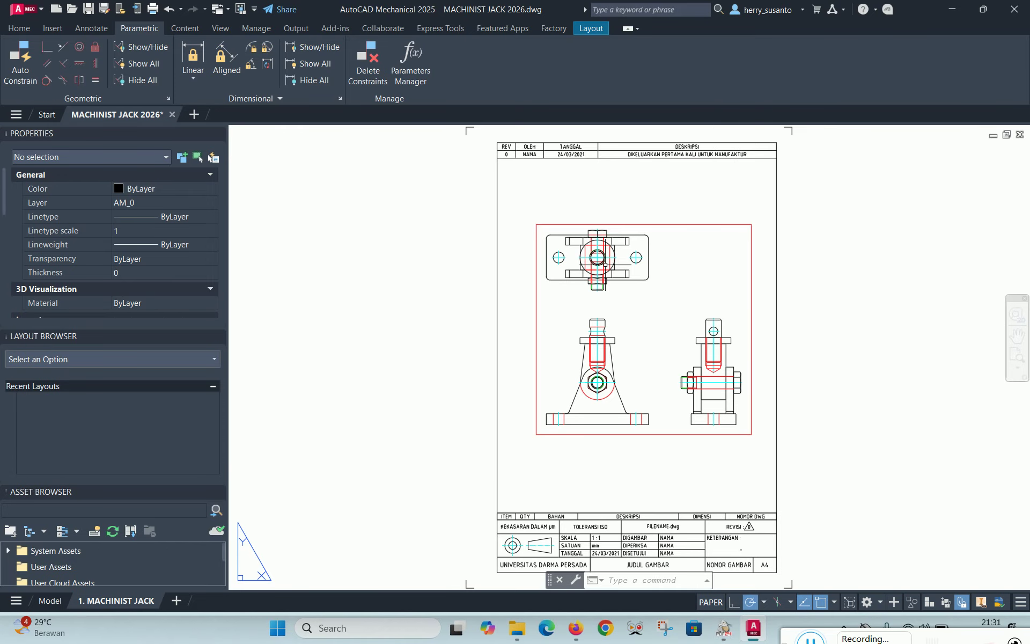
Check the balloons and parts list in the reference PDF, and return to AutoCAD to view the assembly's front and side views in model space
click(728, 629)
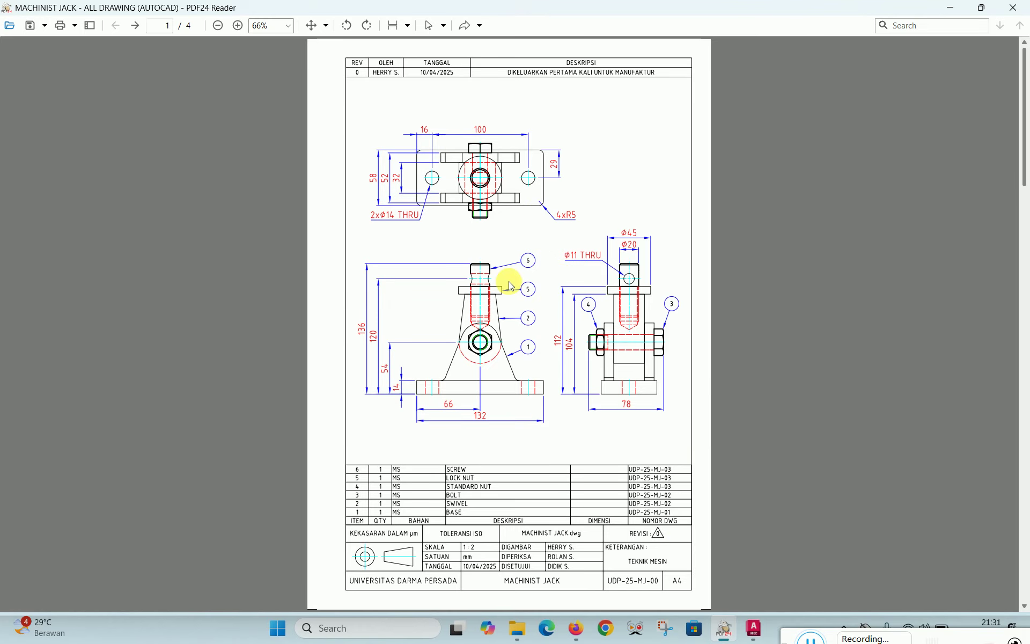
click(754, 628)
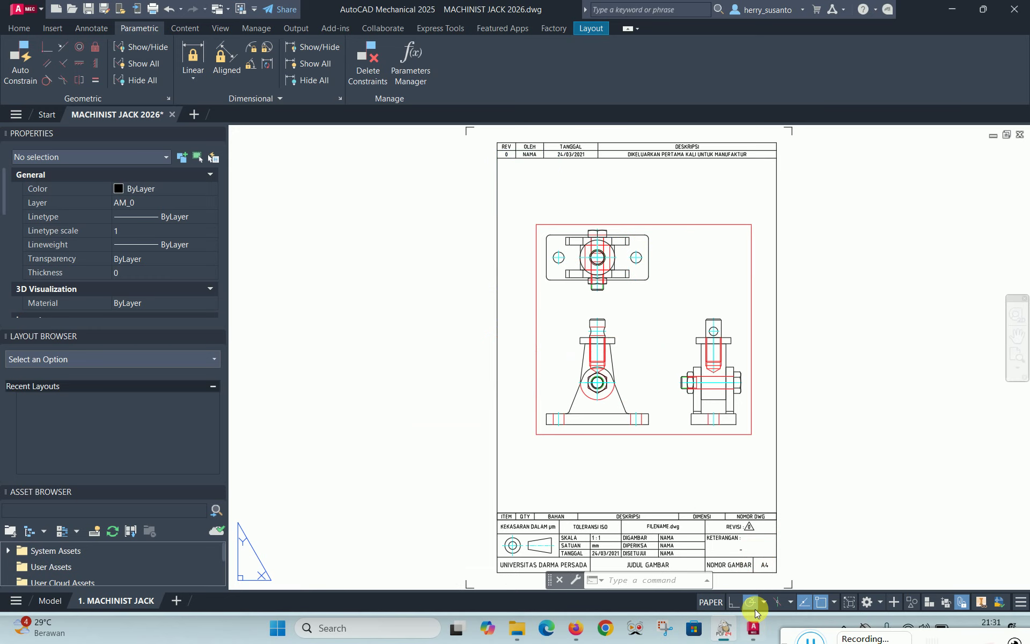
click(47, 602)
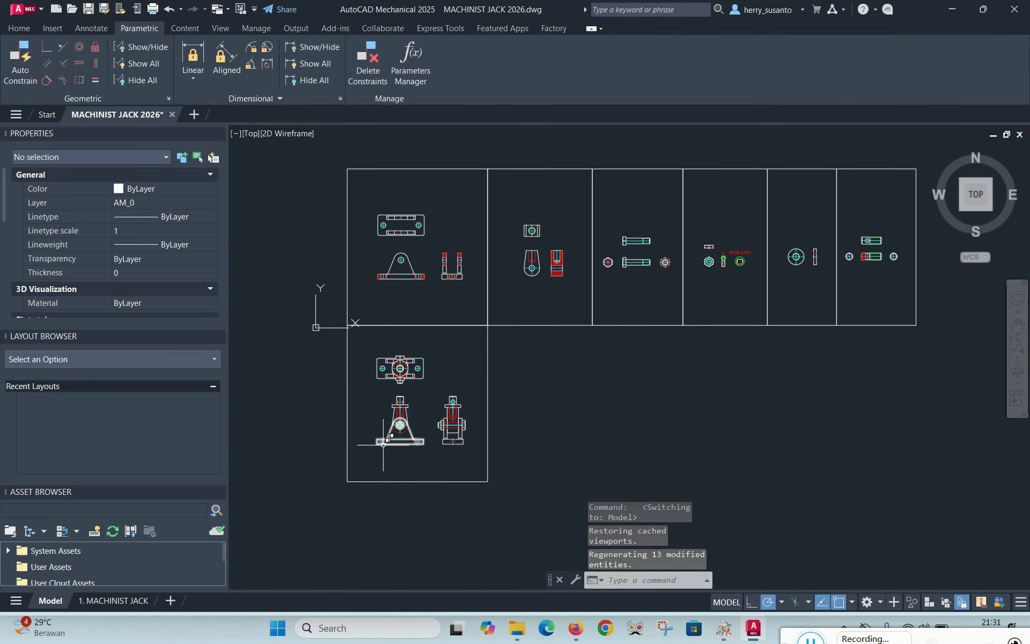
scroll(368, 455, up, 6)
scroll(671, 417, up, 2)
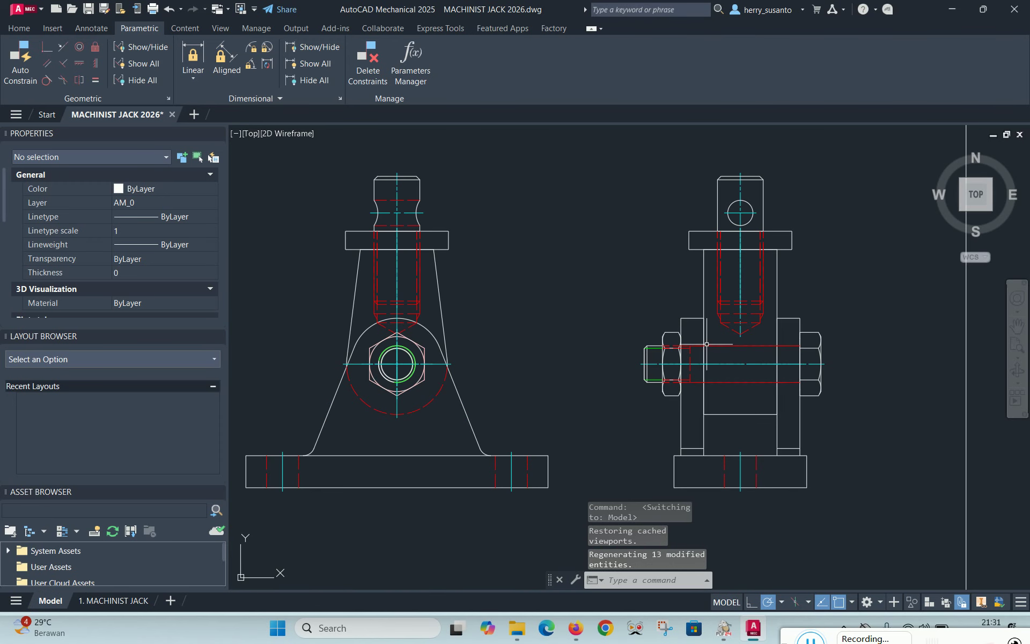
scroll(706, 344, down, 1)
scroll(517, 289, up, 1)
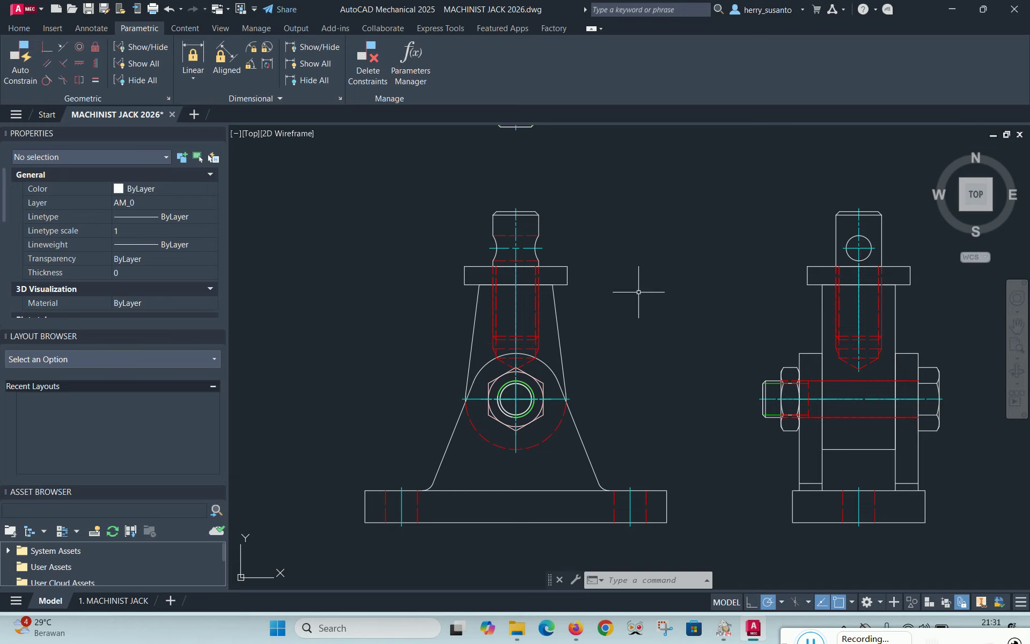
Attach a part reference to the base's sloped edge in the front view, with BAHAN MILD STEEL and DESKRIPSI BASE
click(19, 29)
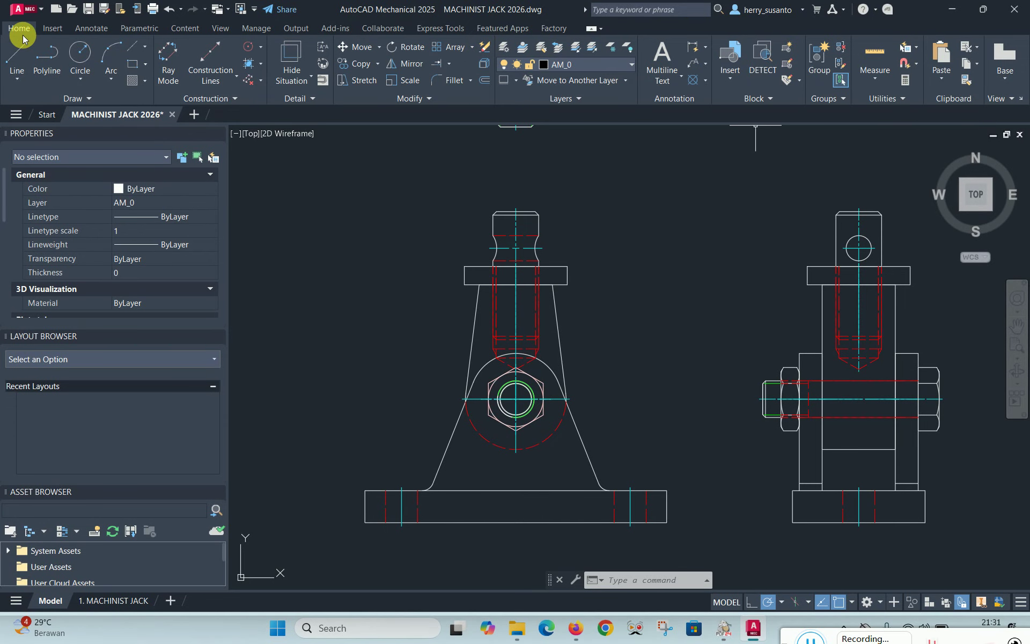
click(92, 30)
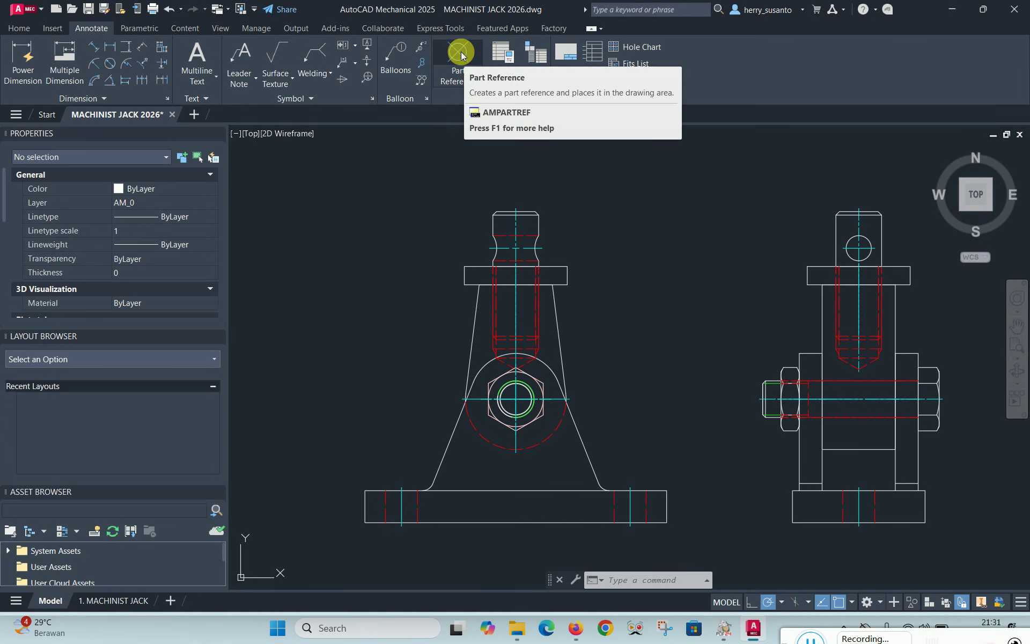
click(16, 31)
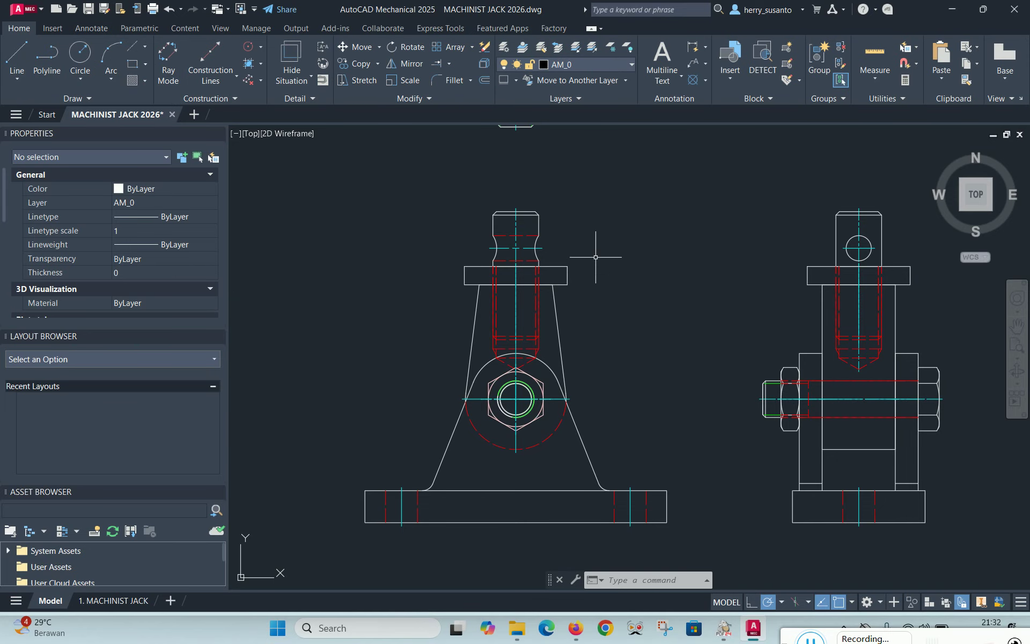
click(693, 82)
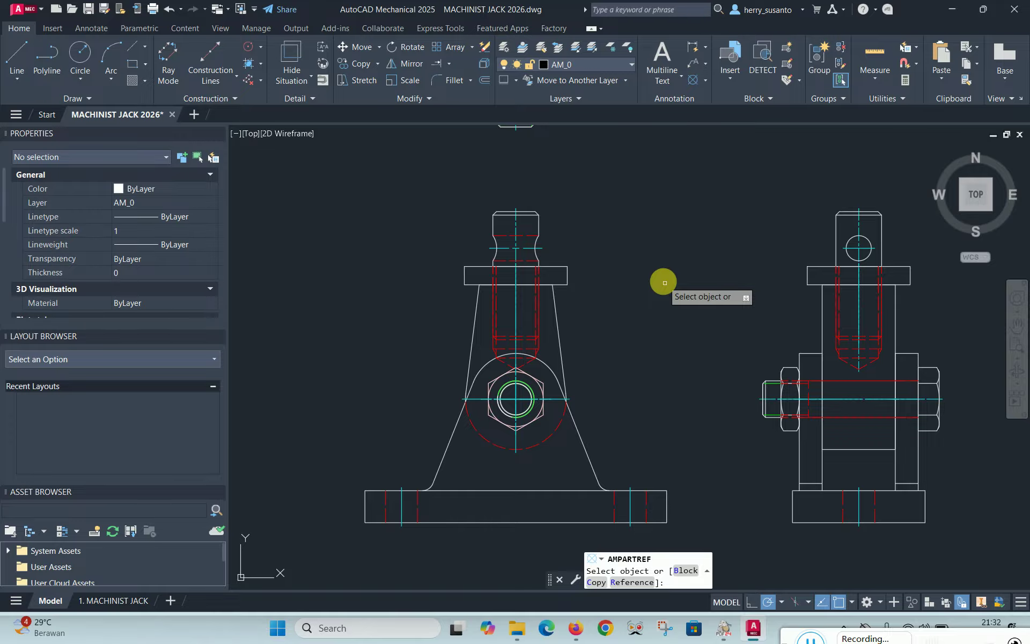
click(586, 454)
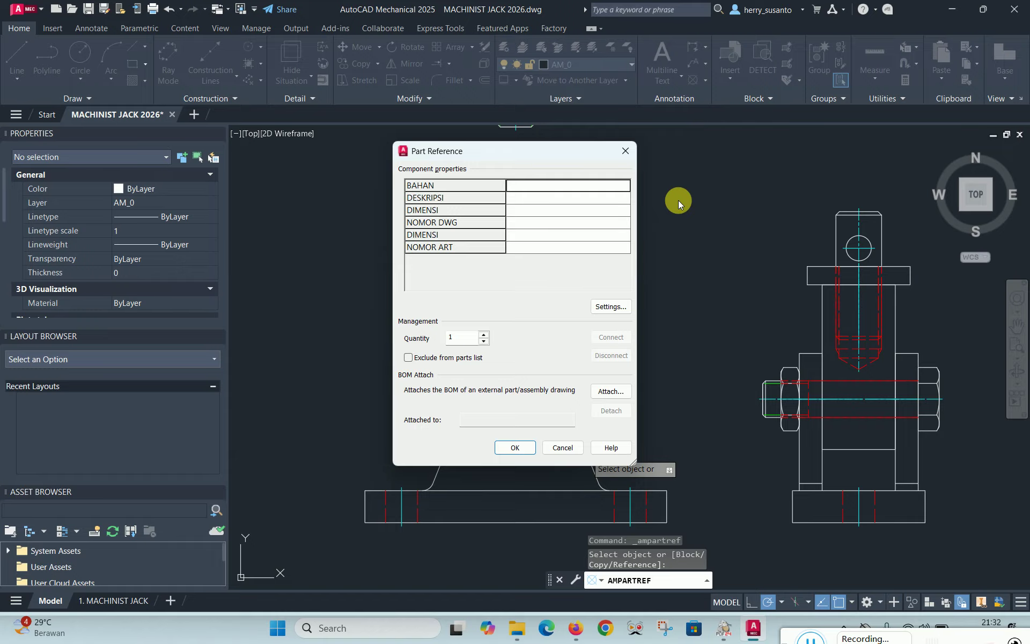
text(MILD STEEL)
click(521, 197)
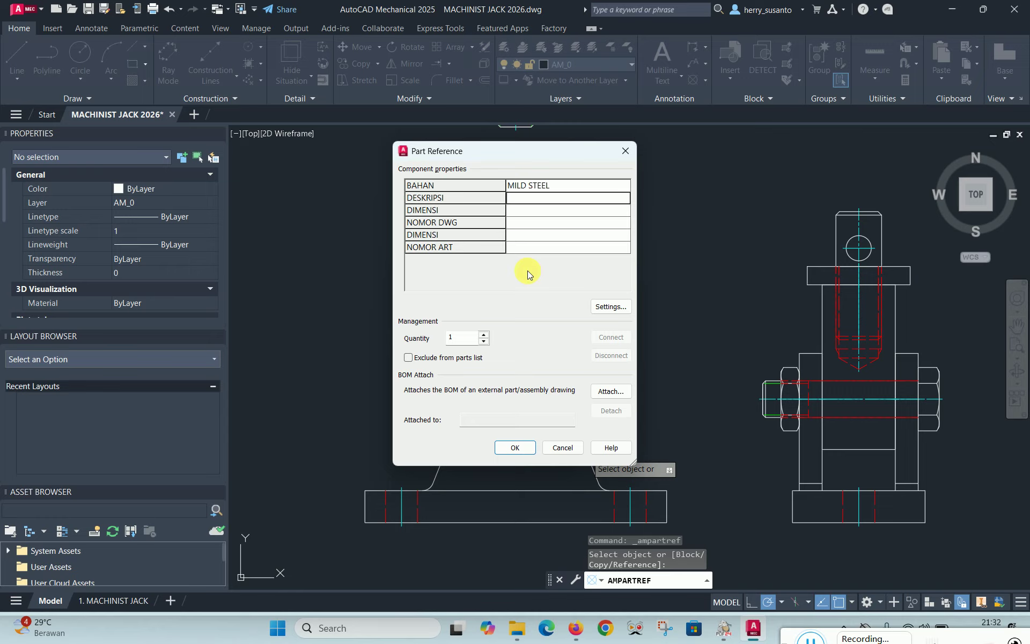
text(BASE)
Consult the reference drawing, set the base's NOMOR DWG to UDP-26-MJ-01, and accept its part reference
click(536, 215)
click(527, 224)
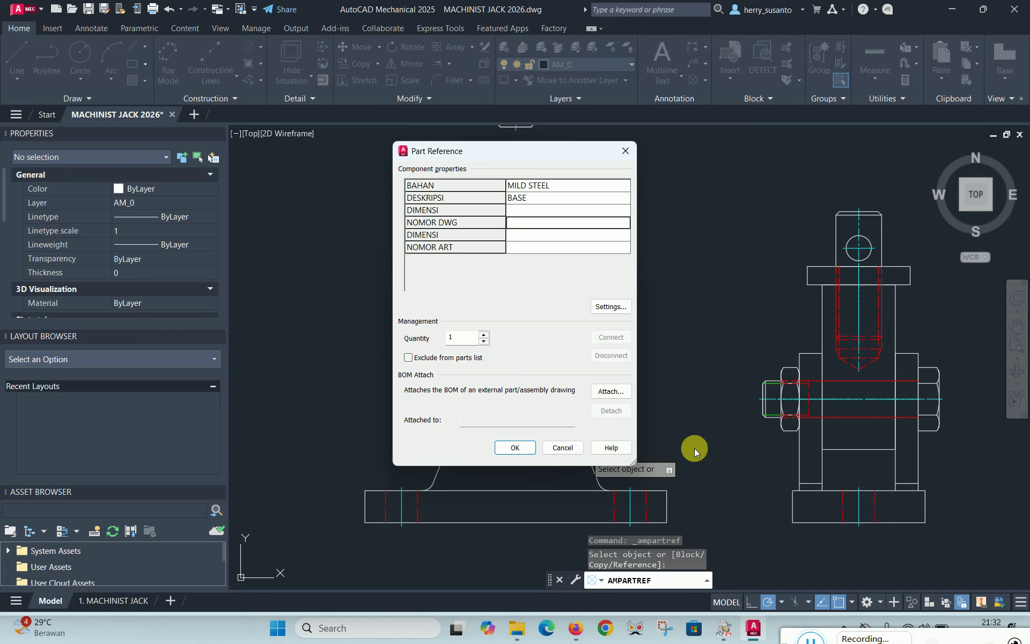
click(724, 627)
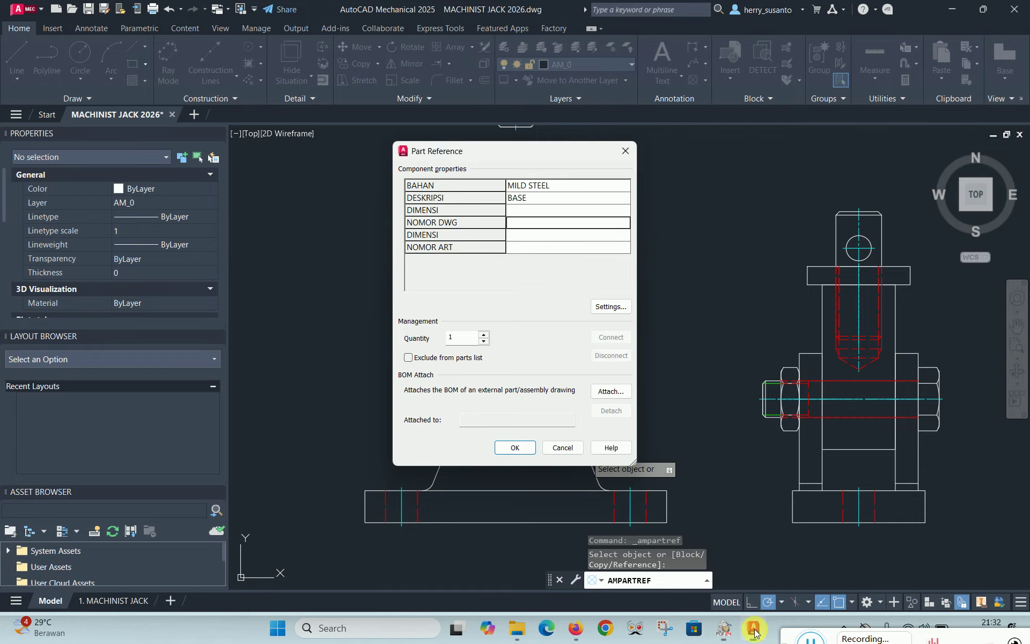
click(754, 628)
text(UDP)
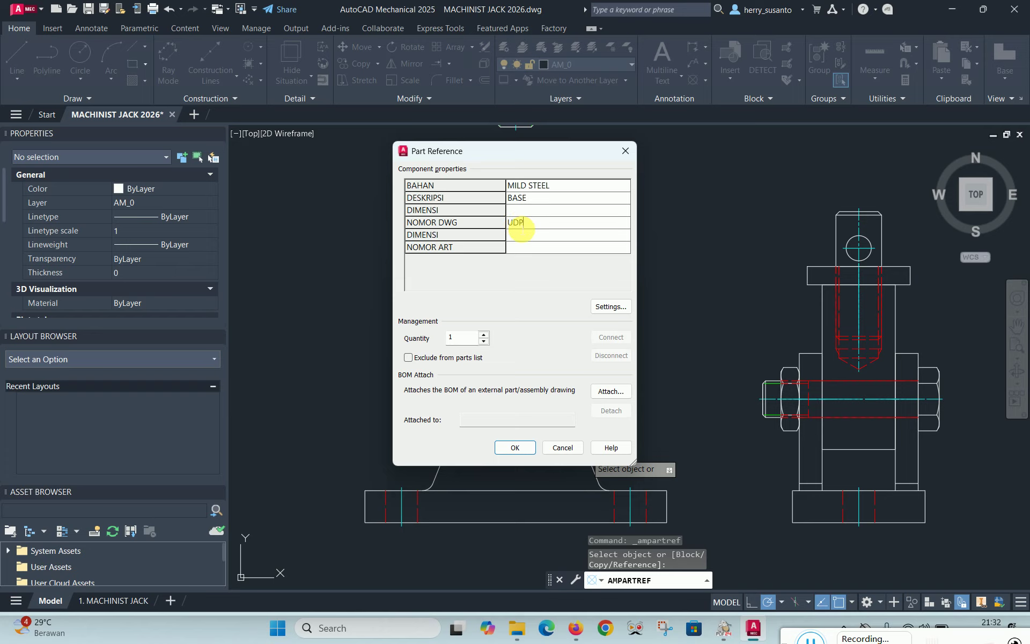
text(-)
text(26-MJ-)
text(01)
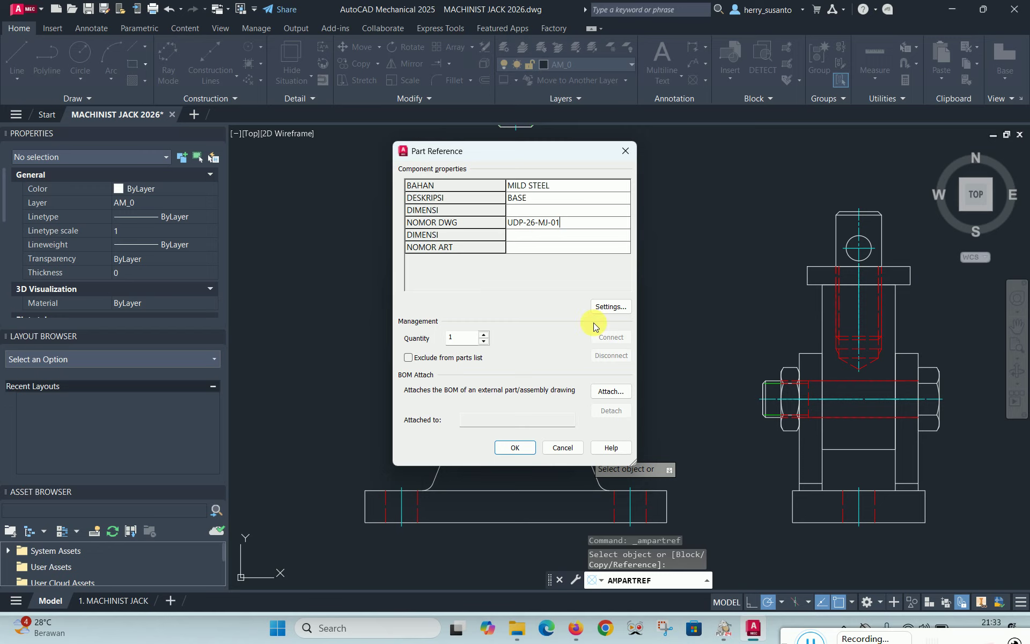
click(518, 447)
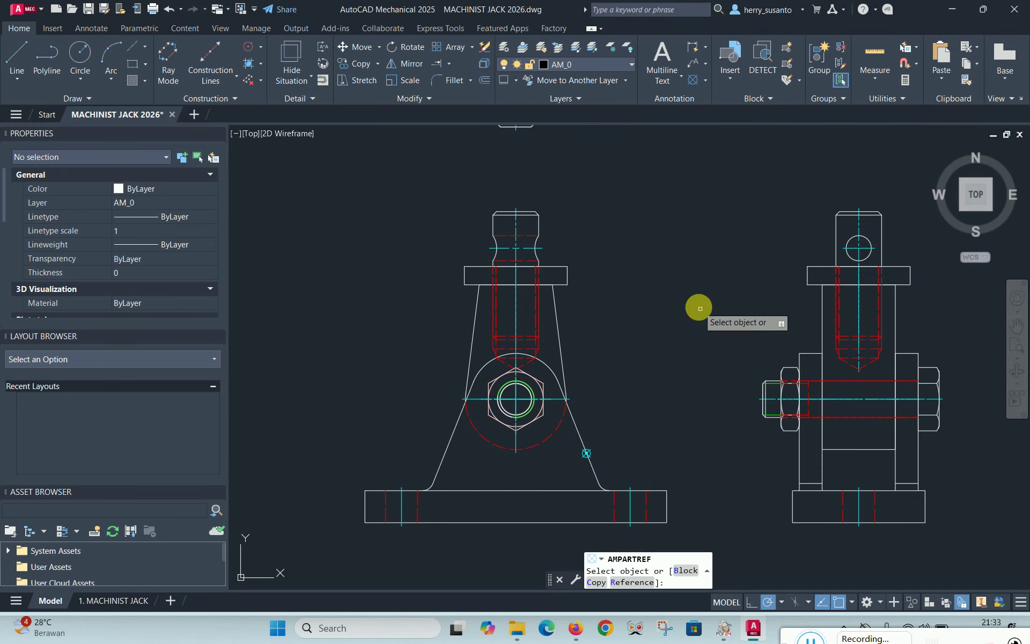
Add a part reference on the swivel's slanted edge with BAHAN MILD STEEL, DESKRIPSI SWIVEL and NOMOR DWG UDP-26-MJ-02
click(559, 345)
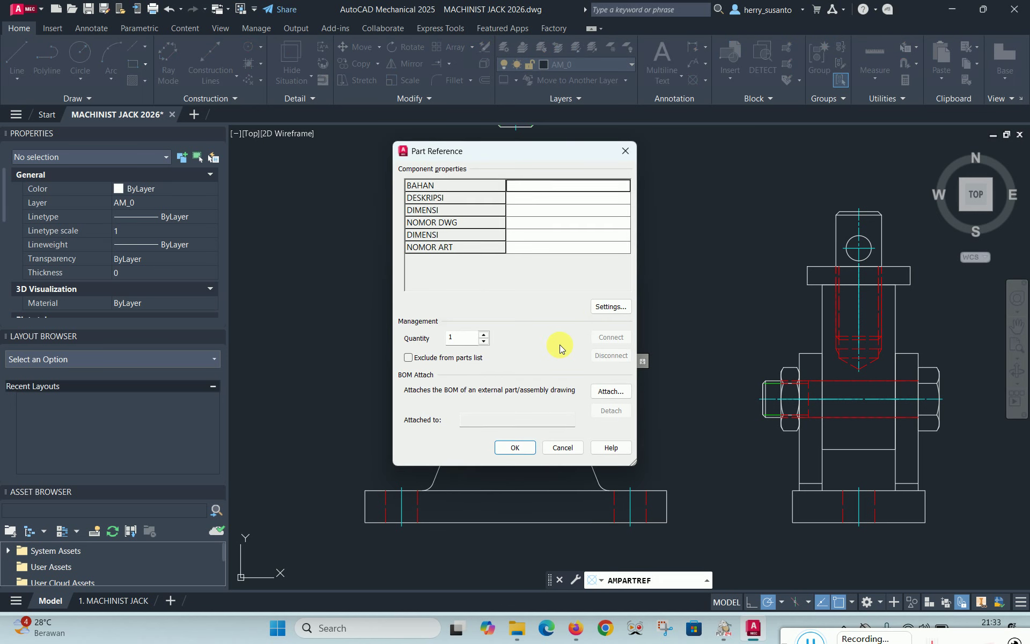
click(526, 184)
text(MILD STEEL)
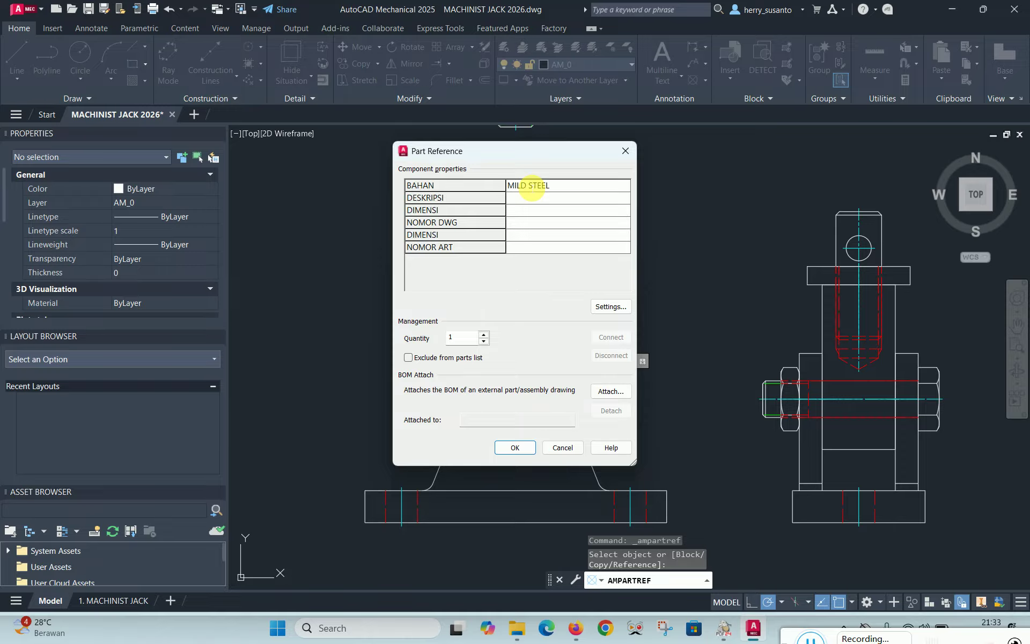
click(523, 201)
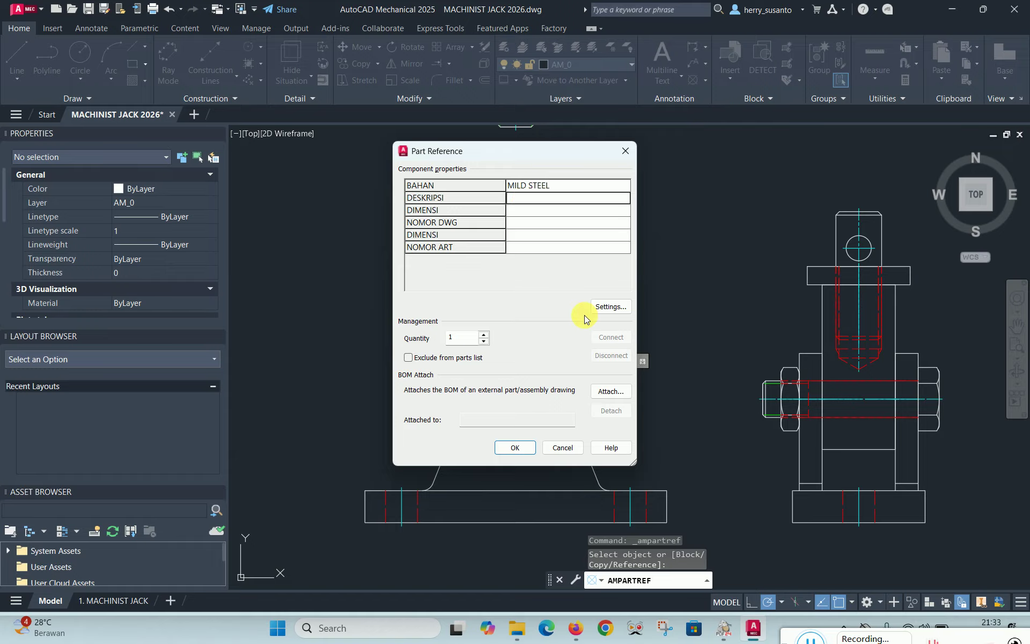
text(SWIVEL)
click(515, 222)
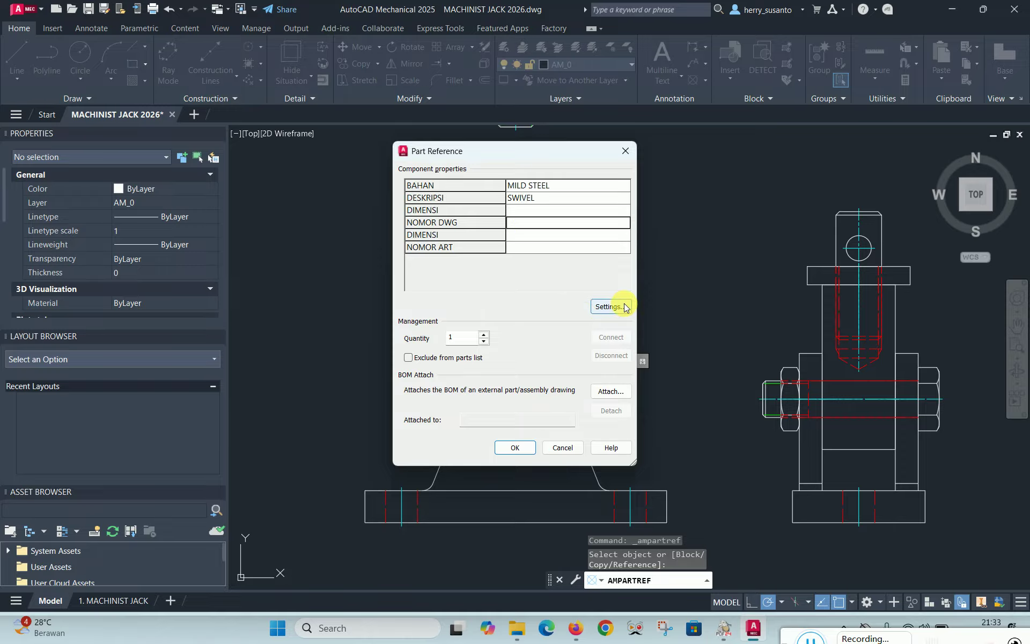
text(UDP-26-MJ-02)
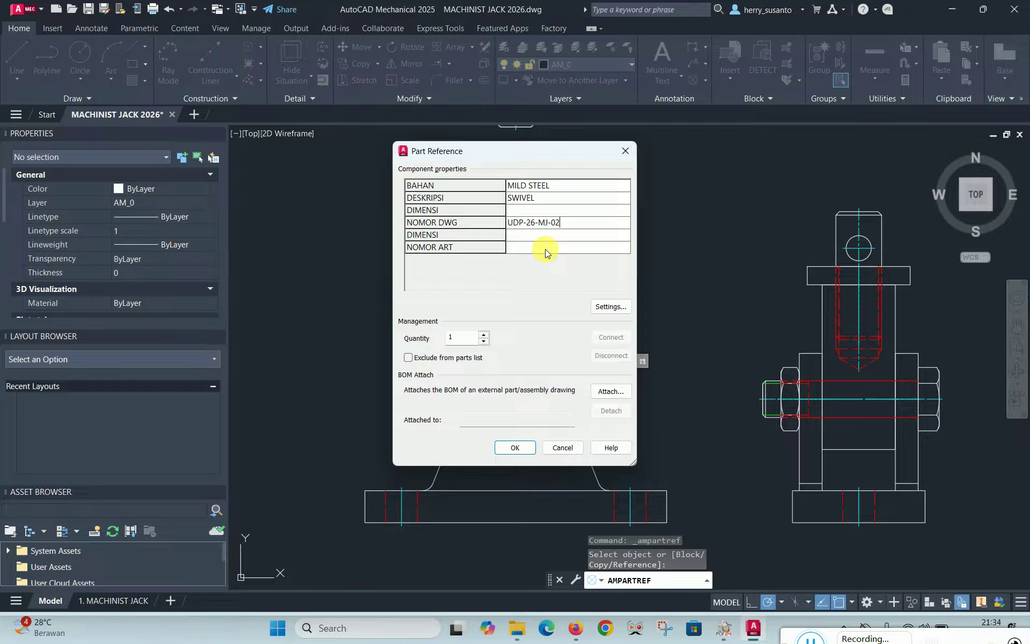
click(520, 450)
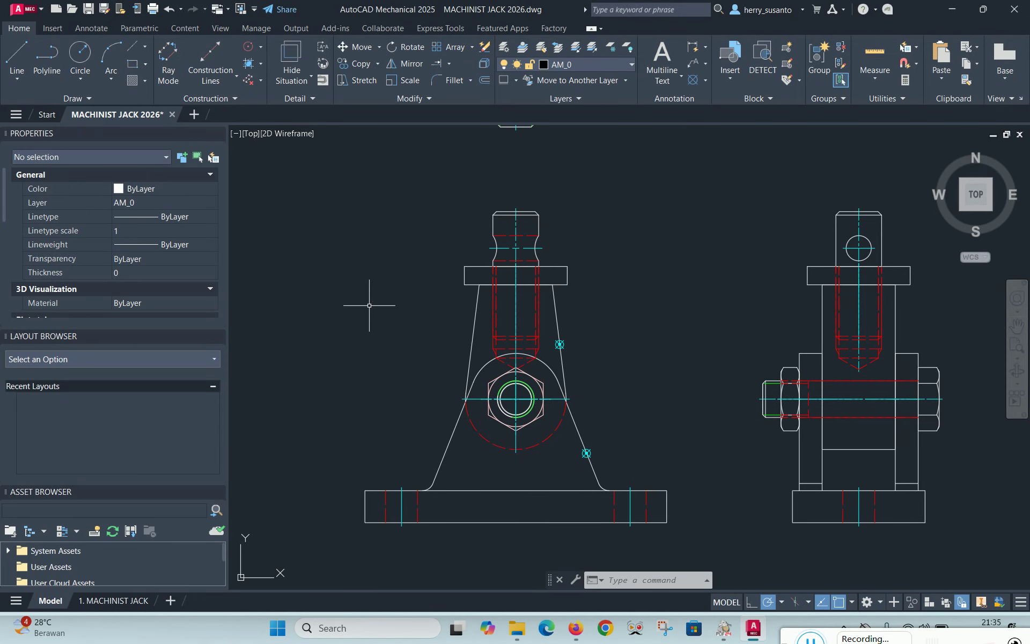
Attach a part reference to the bolt head in the side view and enter MILD STEEL as its BAHAN
click(693, 80)
scroll(467, 289, down, 4)
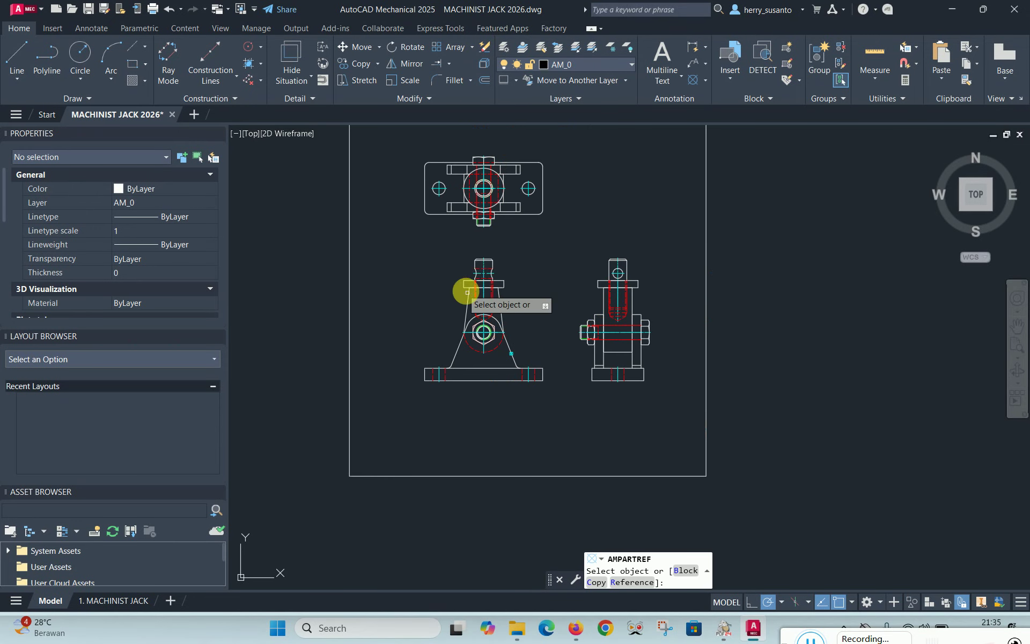
scroll(650, 340, up, 8)
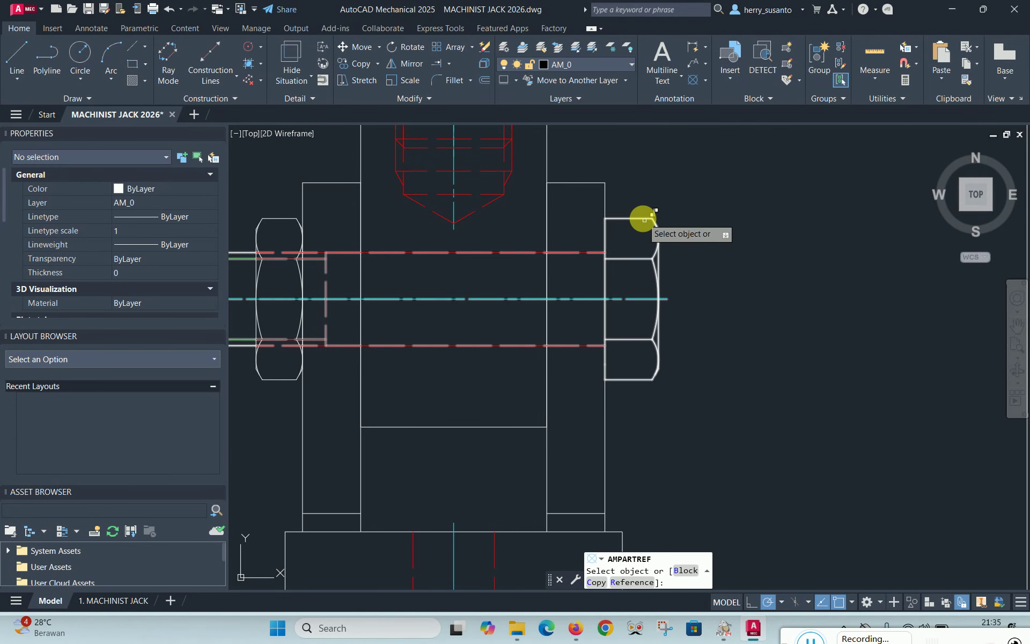
click(660, 239)
text(MILD SRT)
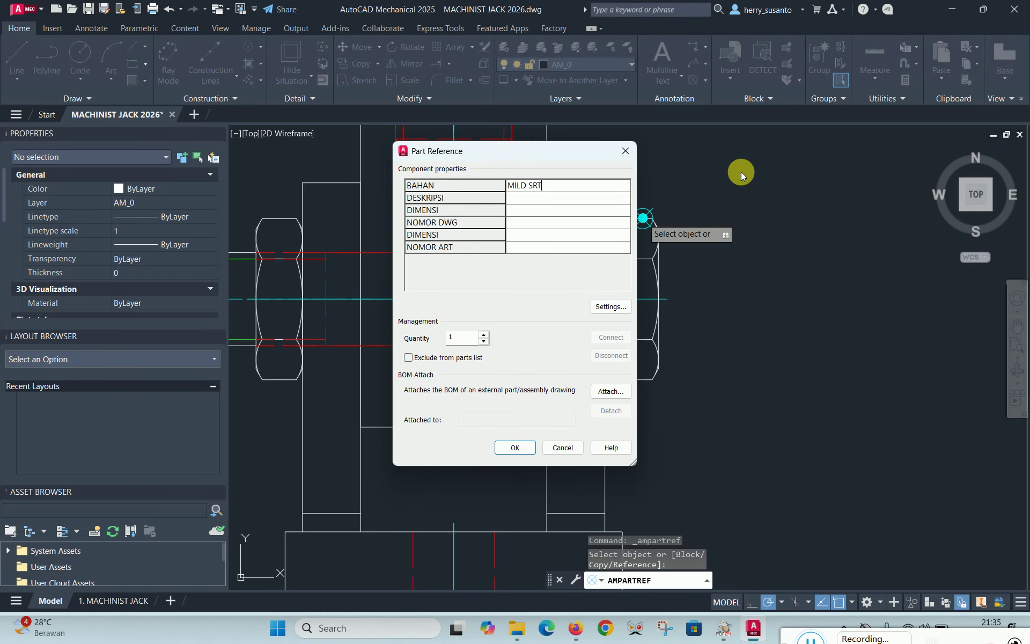
key(BackSpace)
key(BackSpace)
text(TEEL)
Complete the bolt's part reference with DESKRIPSI BOLT and NOMOR DWG UDP-26-MJ-02
click(523, 198)
text(BOLT)
click(521, 223)
text(UDP-26-MJ-02)
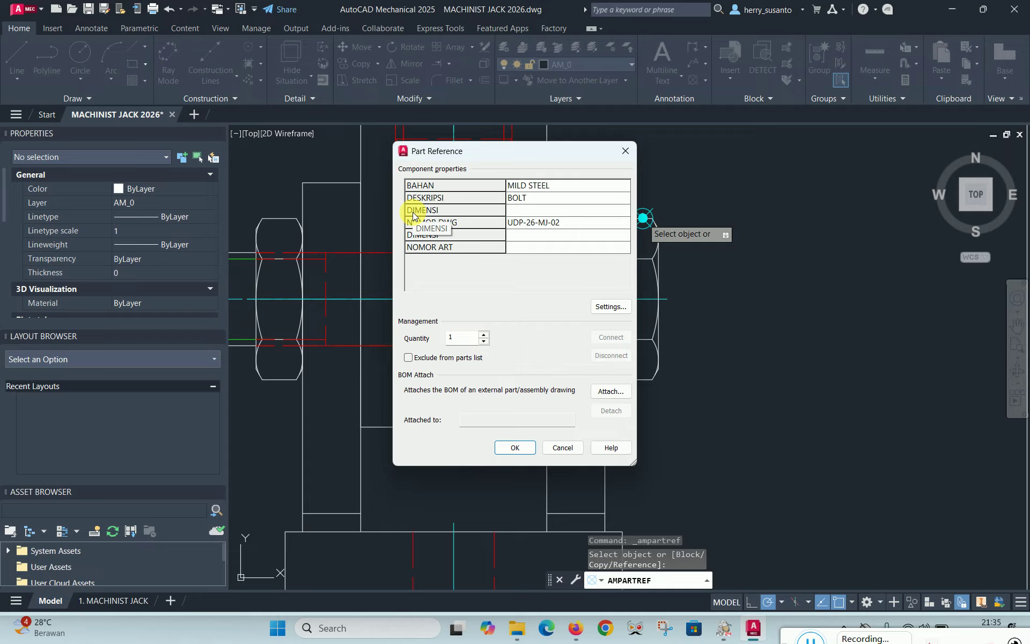
click(515, 448)
scroll(726, 273, down, 5)
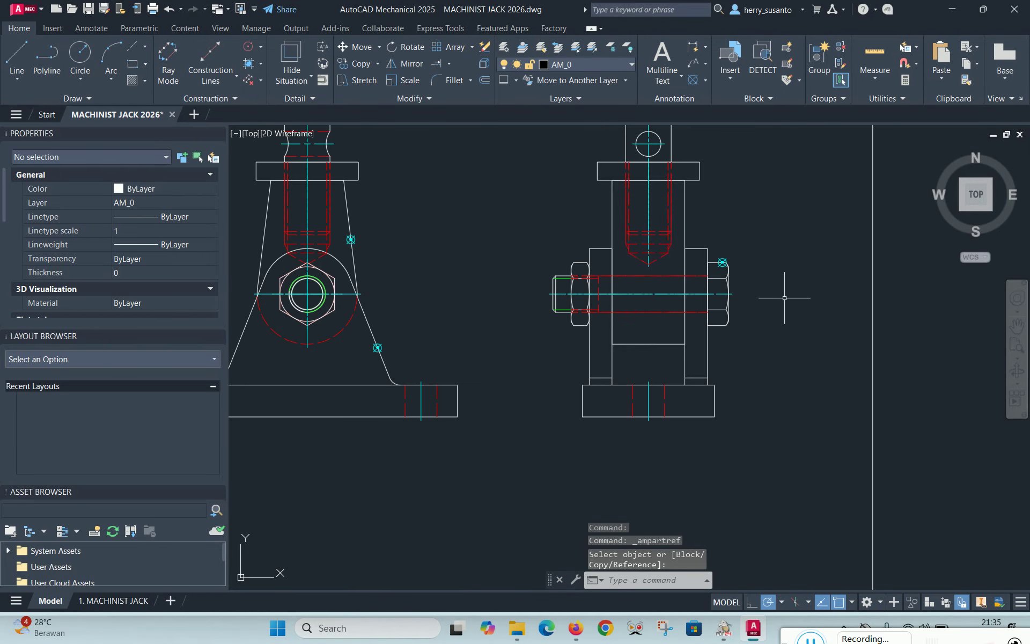
Add a part reference on the nut in the side view with BAHAN MILD STEEL, DESKRIPSI STANDARD NUT and NOMOR DWG UDP-26-MJ-03
scroll(692, 333, up, 4)
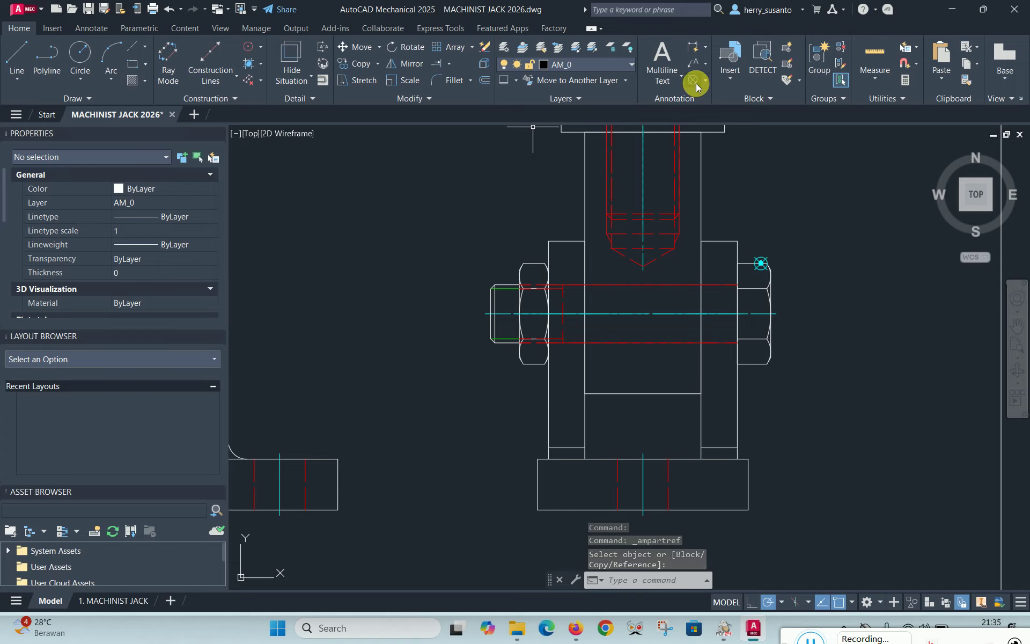
scroll(543, 269, up, 4)
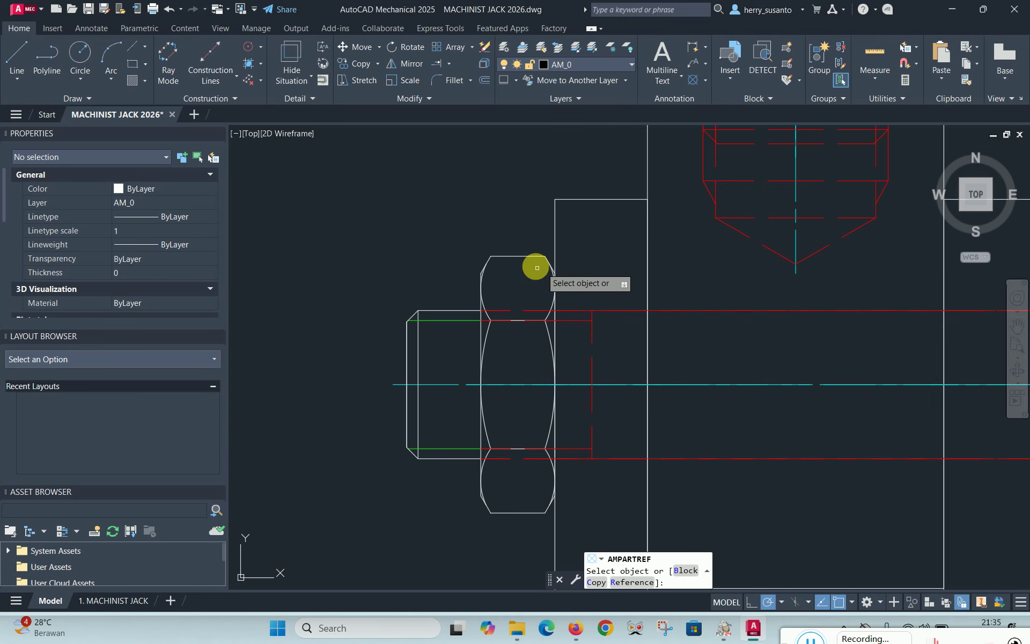
click(509, 258)
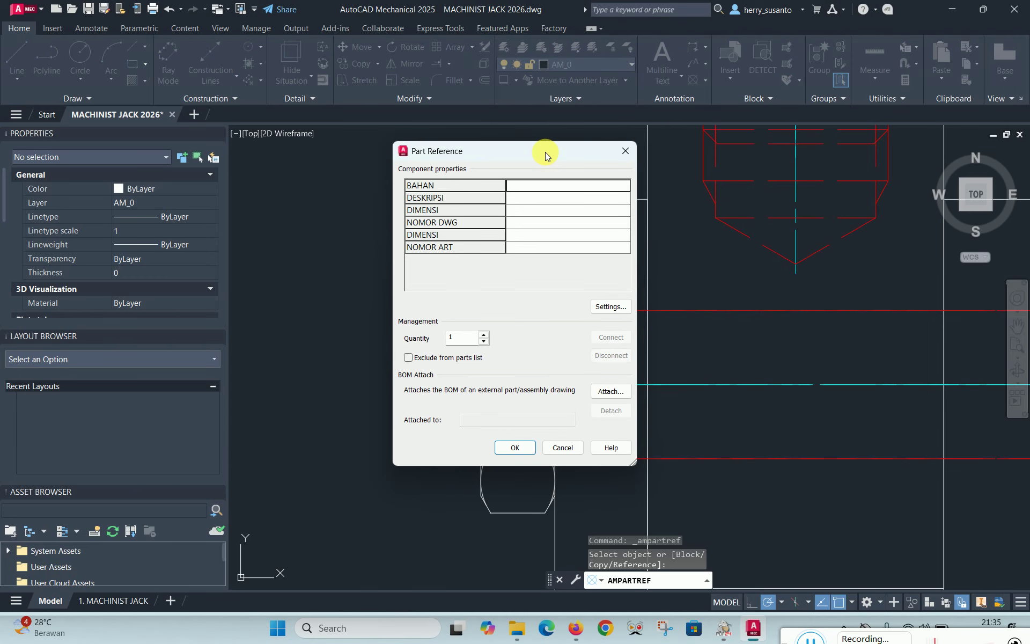
text(MILD STEEL)
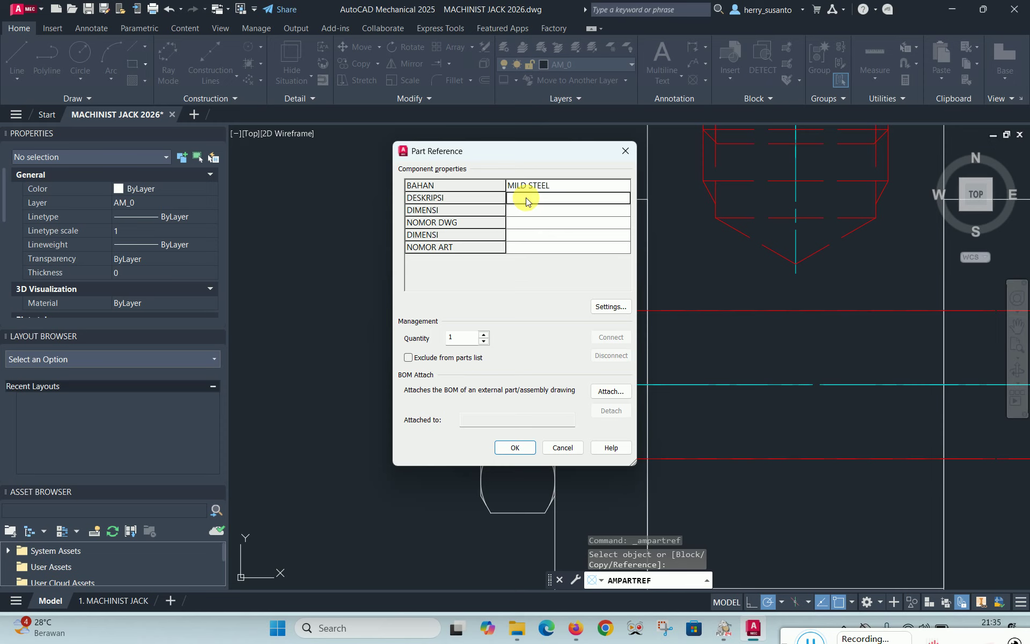
text(STANDARD NUT)
click(521, 222)
text(UDP-26-MJ-03)
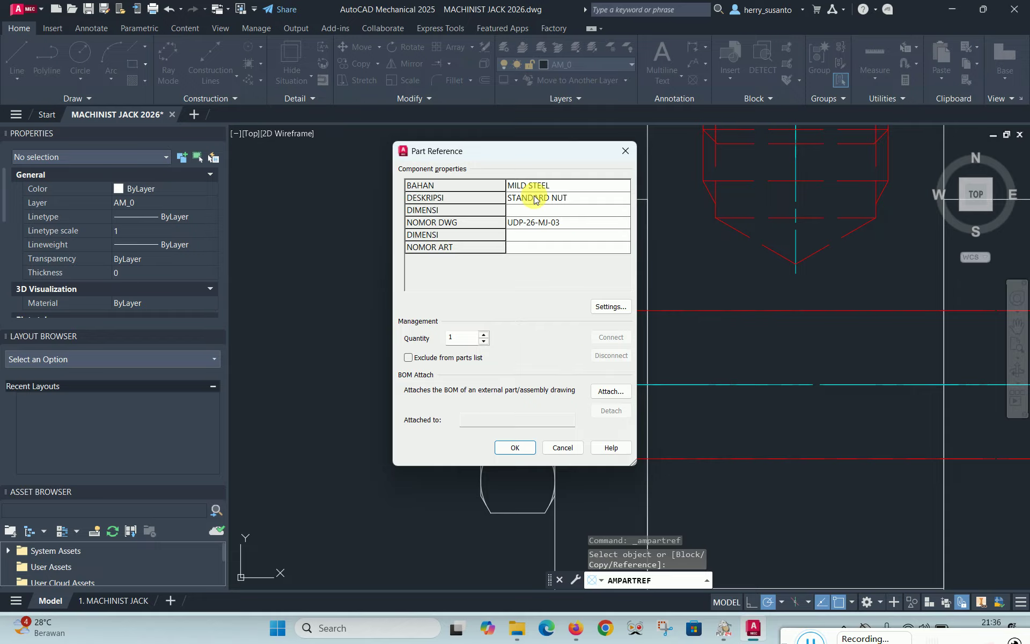
click(514, 446)
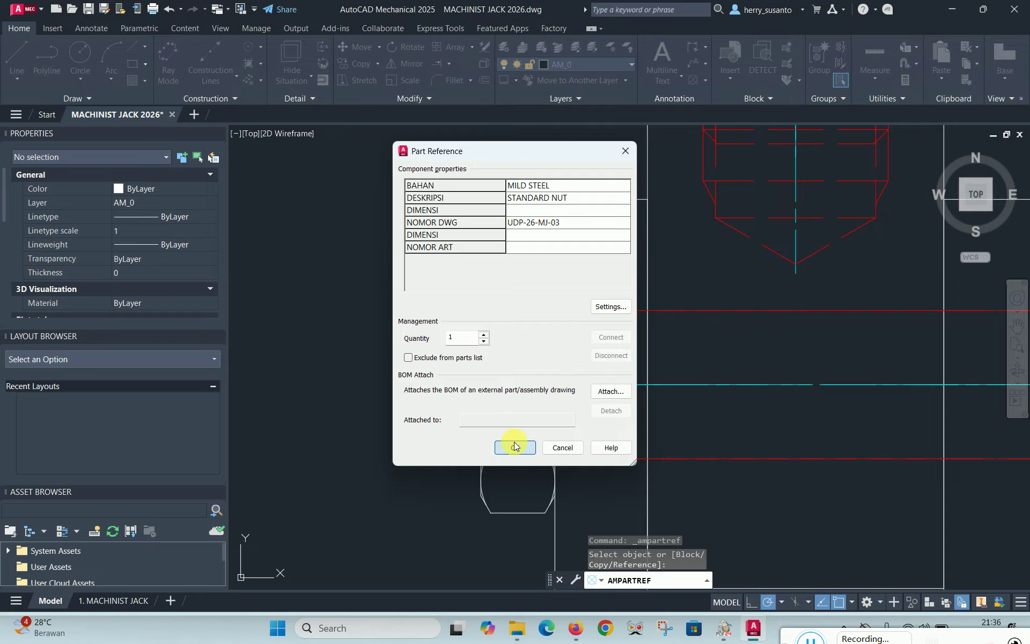
Add a part reference on the lock nut's right edge in the front view with BAHAN MILD STEEL, DESKRIPSI LOCK NUT and NOMOR DWG UDP-26-MJ-03
scroll(686, 340, down, 6)
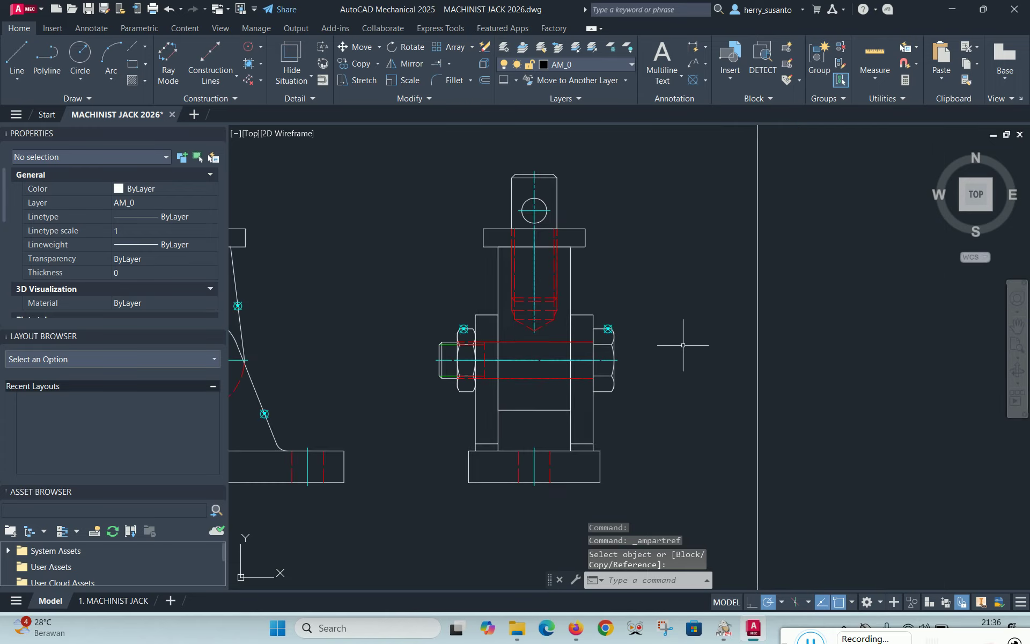
scroll(411, 234, up, 4)
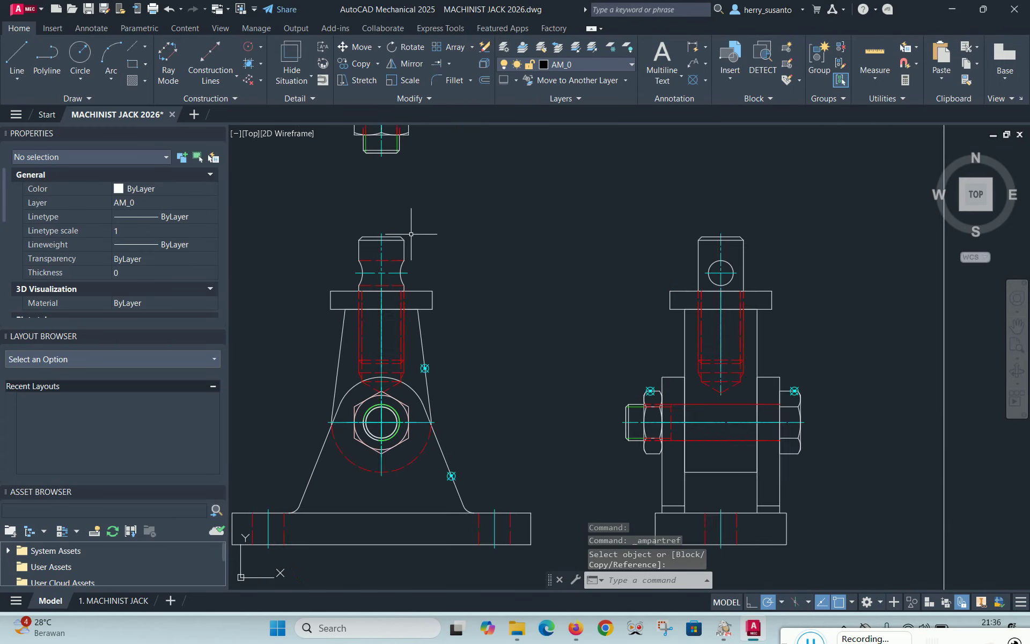
click(694, 80)
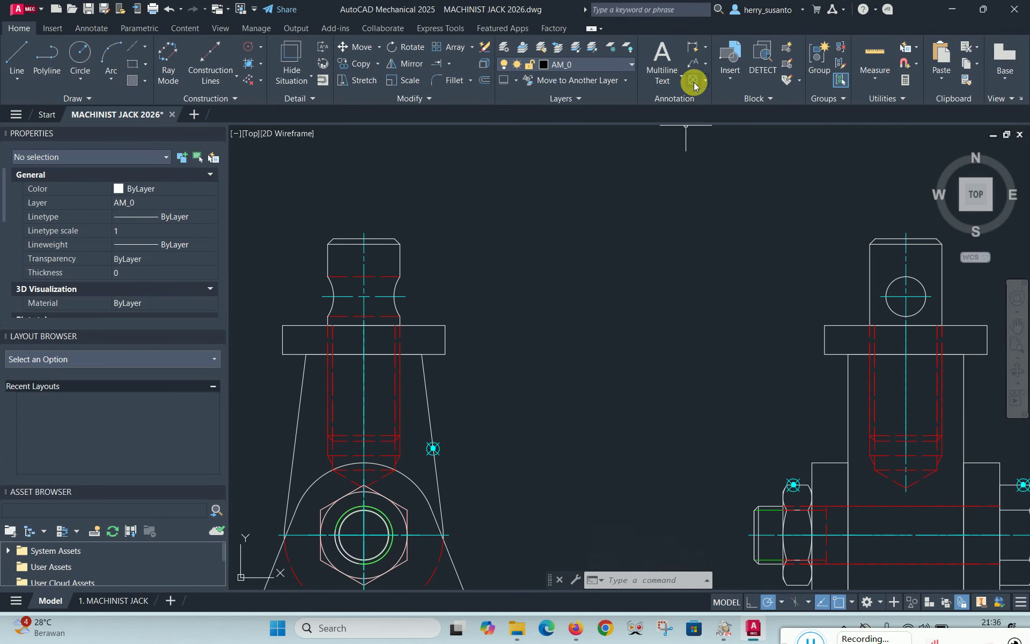
click(445, 340)
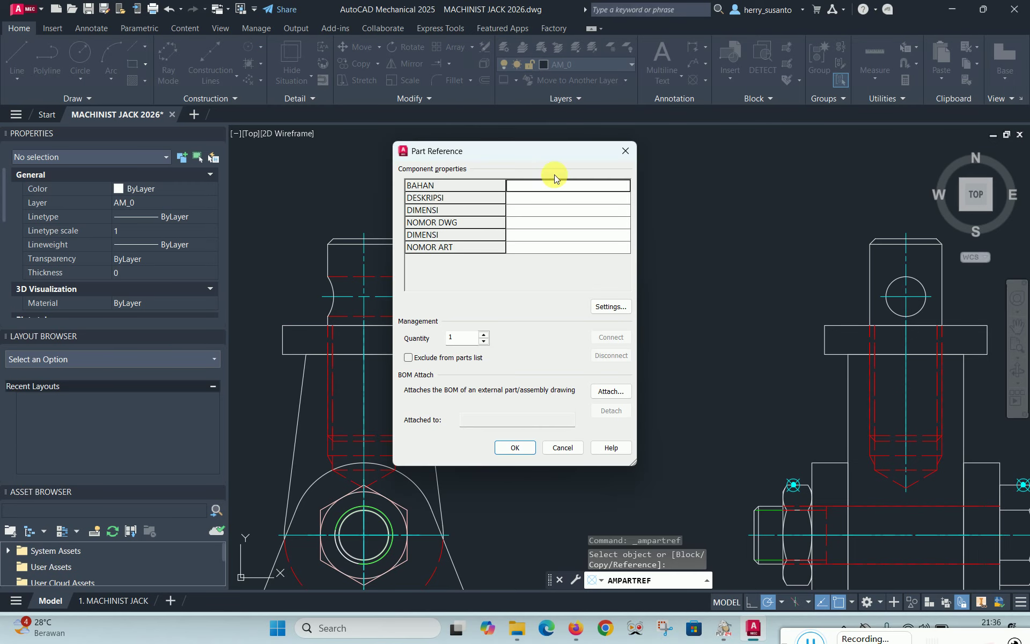
click(525, 188)
text(MILD STEEL)
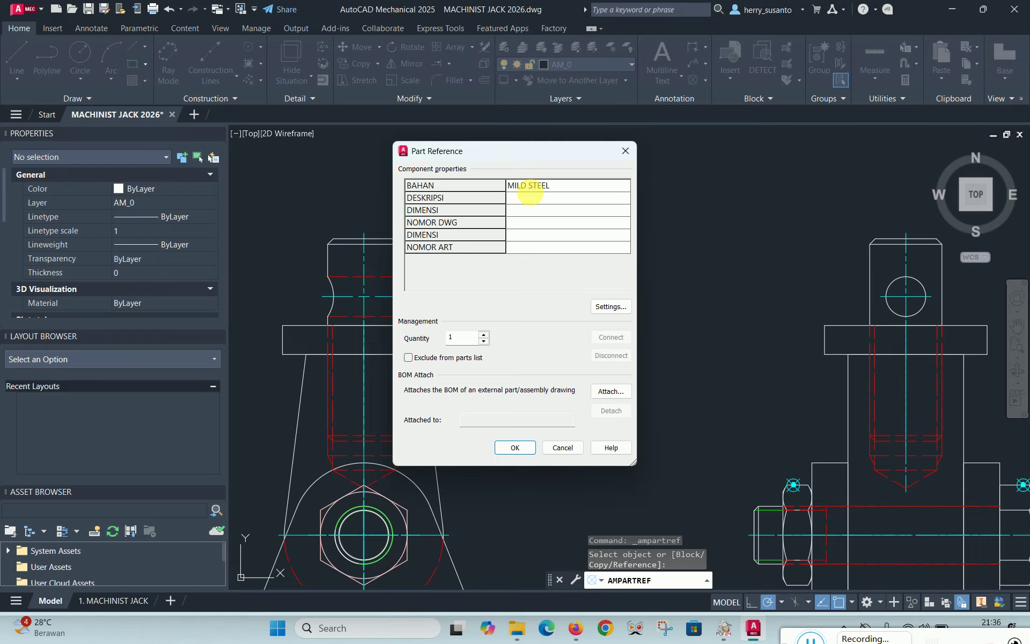
key(Return)
text(LOCK NUT)
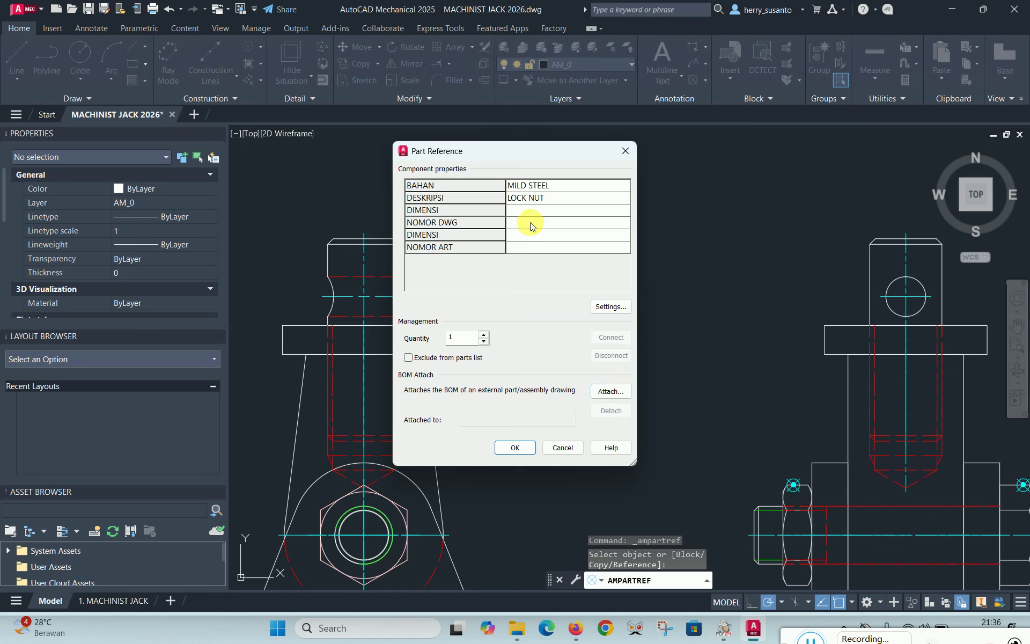
click(530, 222)
text(UDP-26-MJ-03)
click(515, 448)
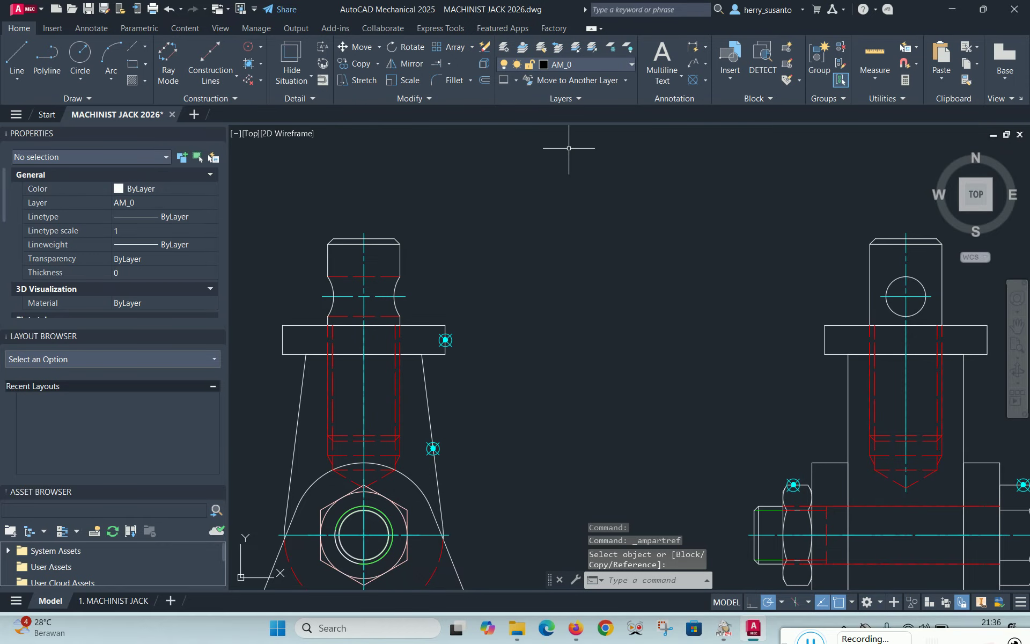
Add a part reference on the screw head's right edge in the front view with BAHAN MILD STEEL, DESKRIPSI SCREW and NOMOR DWG UDP-26-MJ-03
click(692, 80)
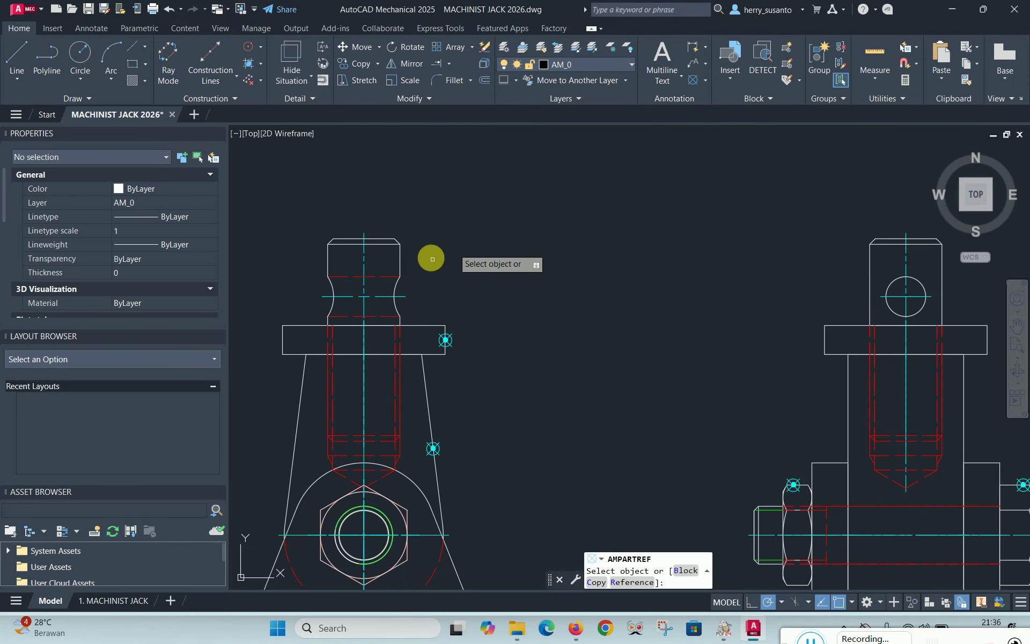
click(403, 259)
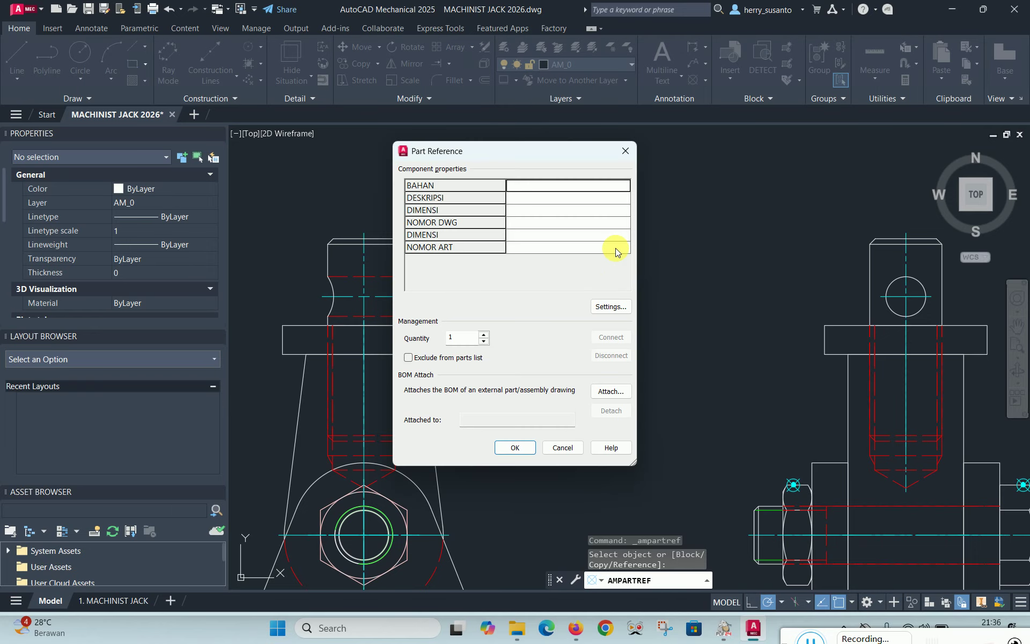
text(MILD )
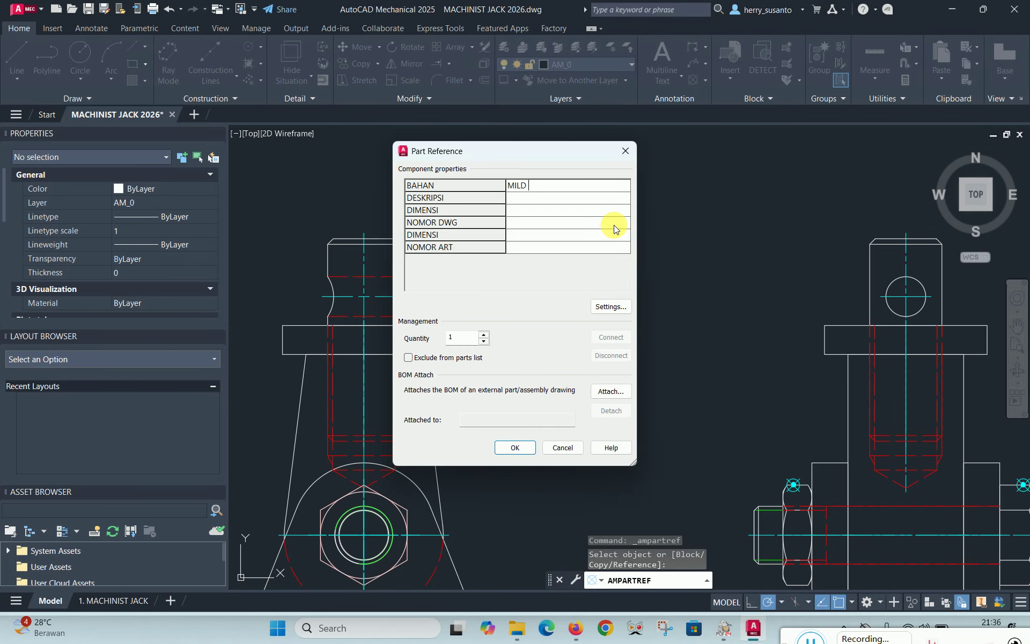
text(STEEL)
click(519, 199)
text(SCR)
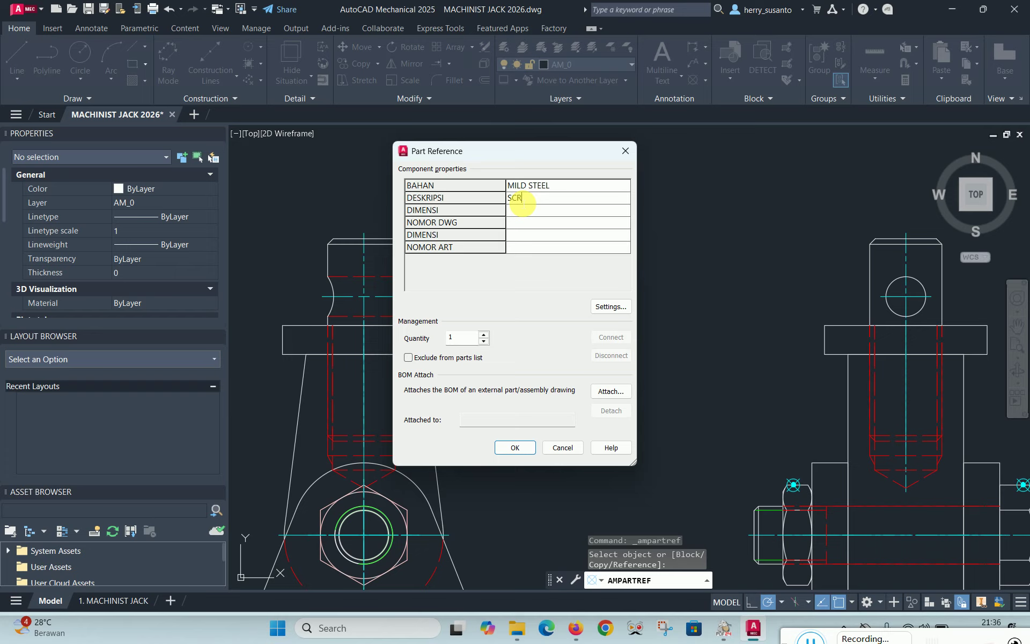
text(UDP-26-MJ-03)
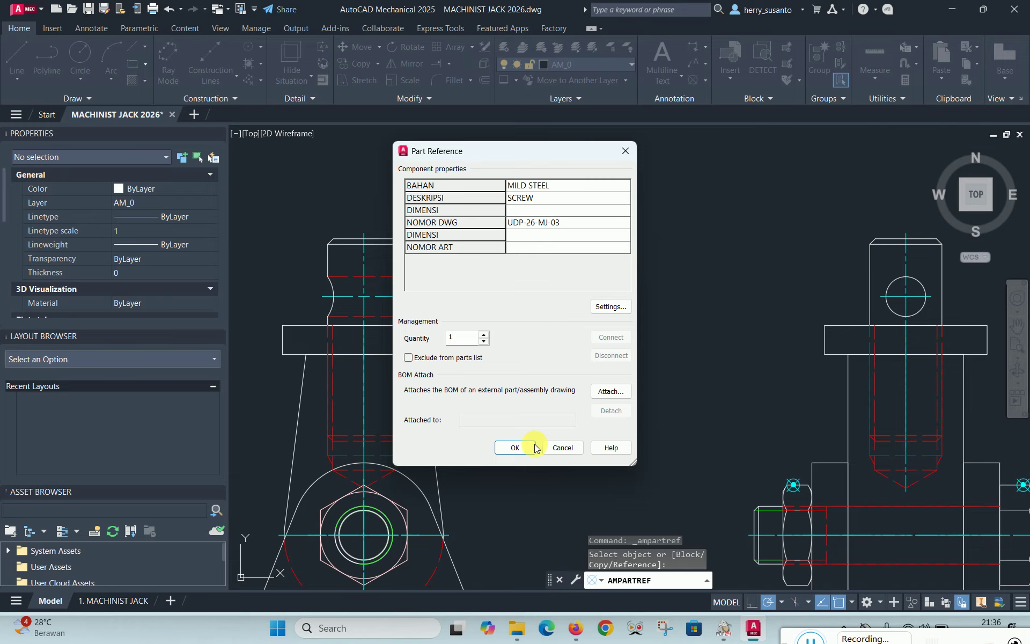
click(515, 447)
scroll(418, 233, down, 4)
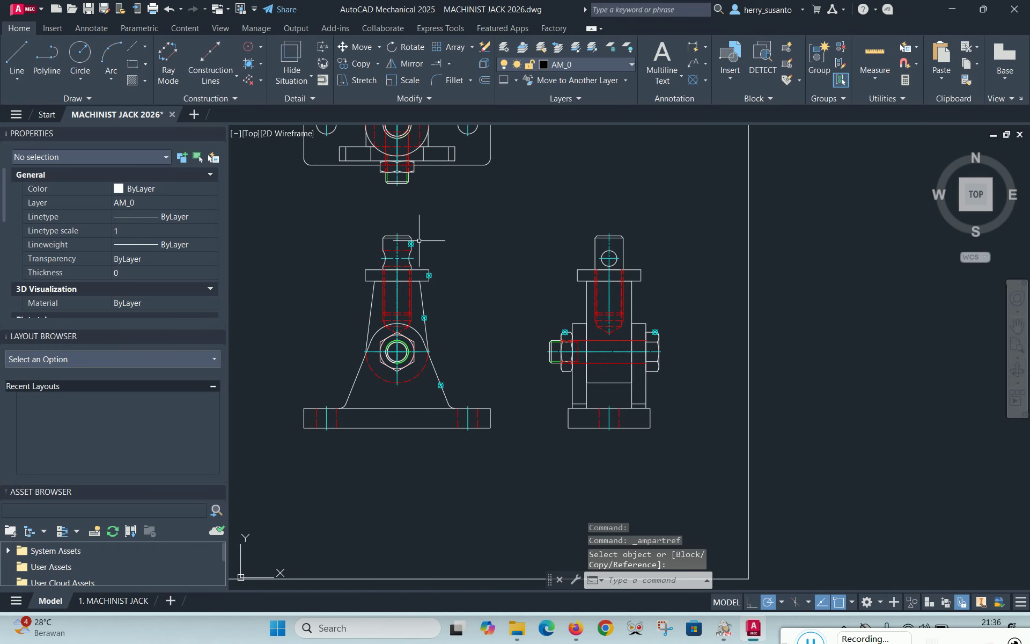
Review the part references placed on the front and side views and bring up the annotation commands
scroll(468, 244, up, 2)
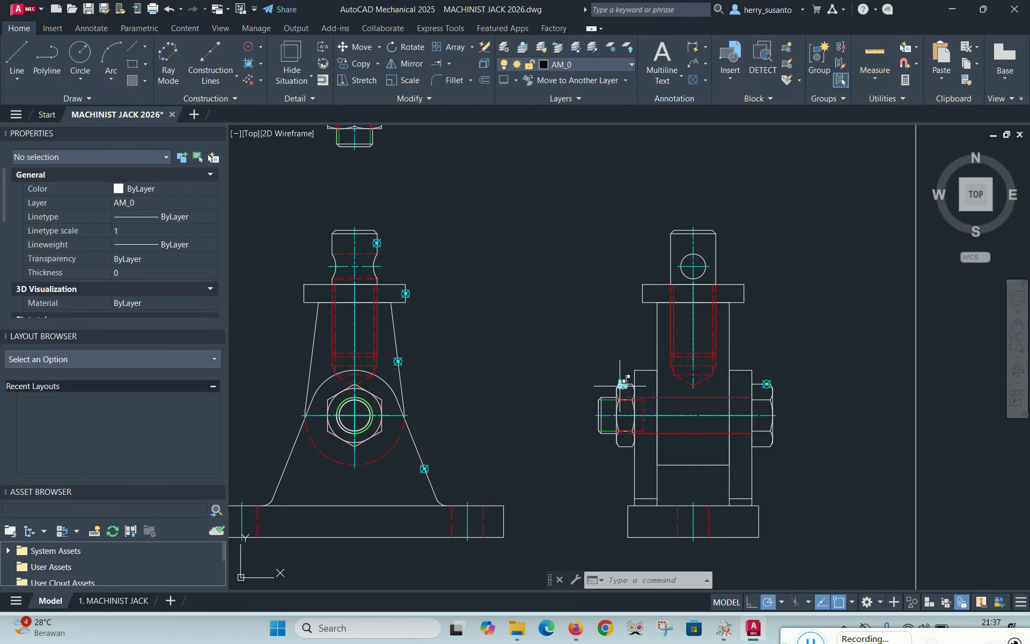
scroll(508, 321, down, 4)
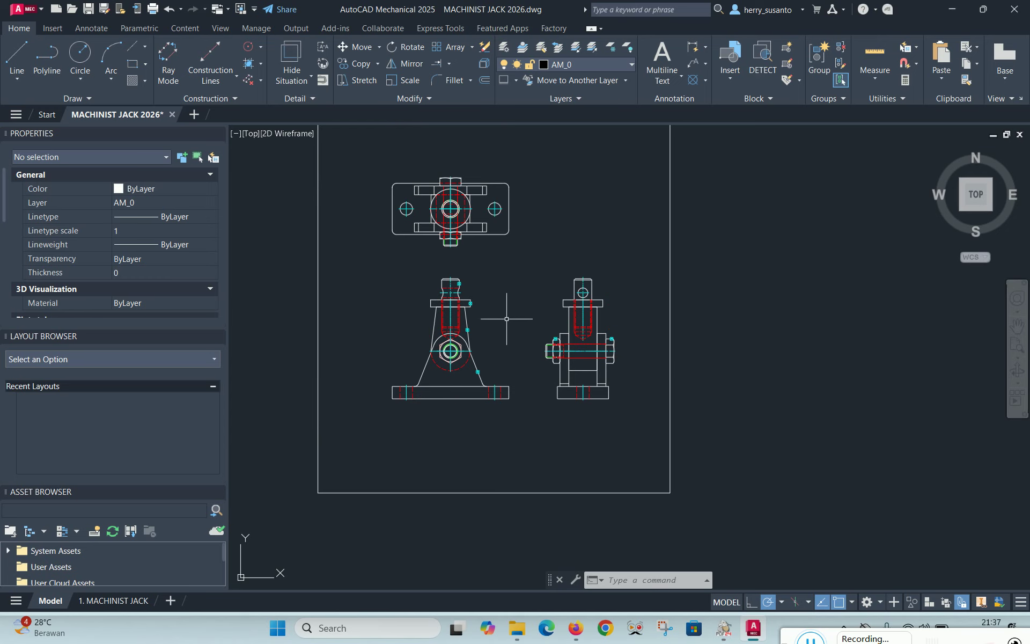
scroll(507, 339, up, 4)
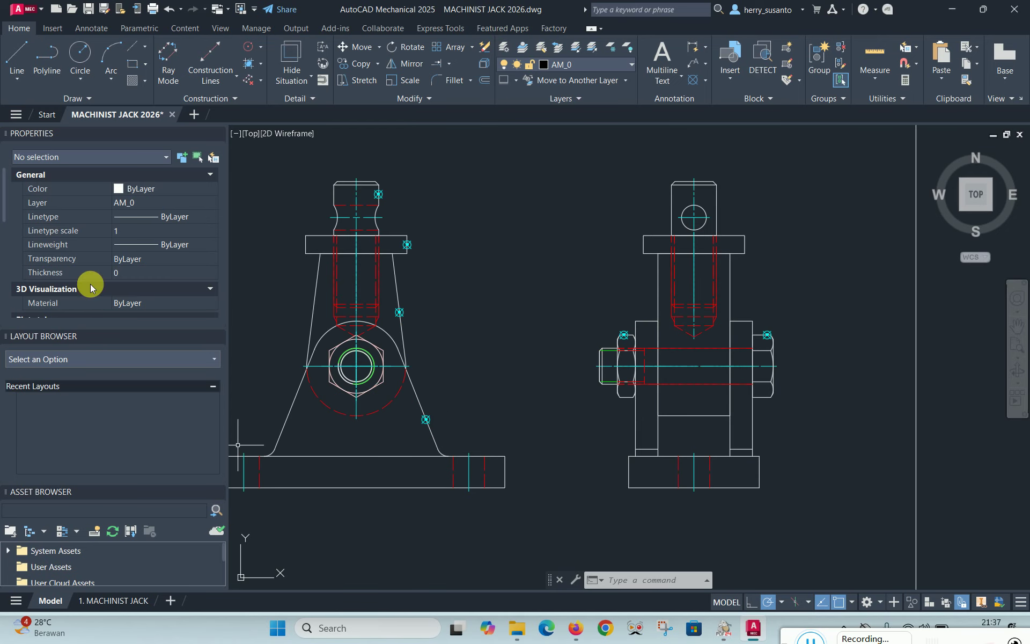
click(90, 28)
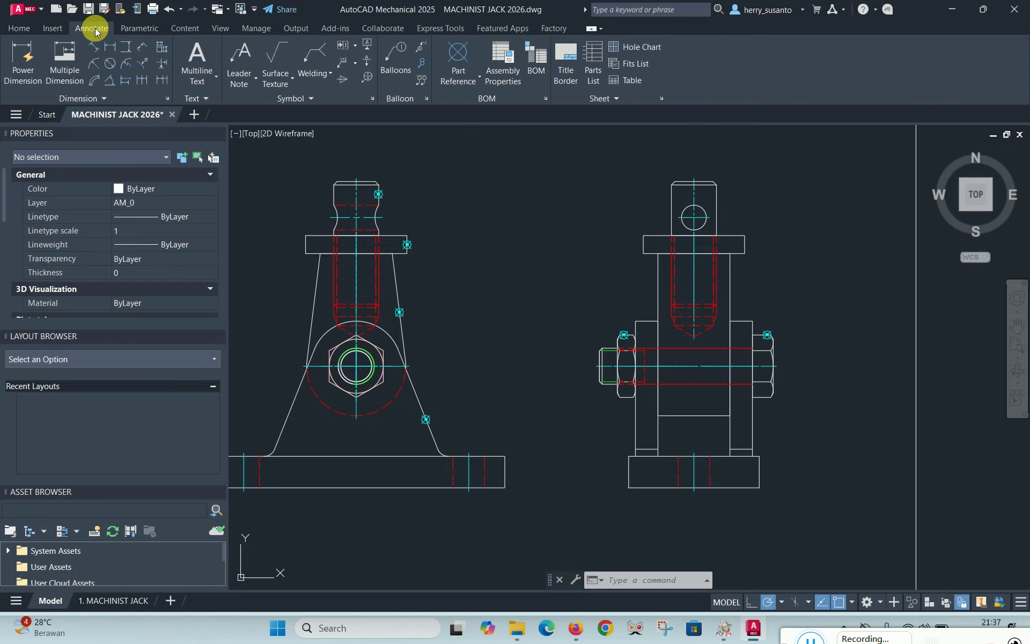
Start the Balloons command and attach a balloon to the base's part reference in the front view, placing it slightly above and right
click(393, 58)
scroll(432, 435, up, 5)
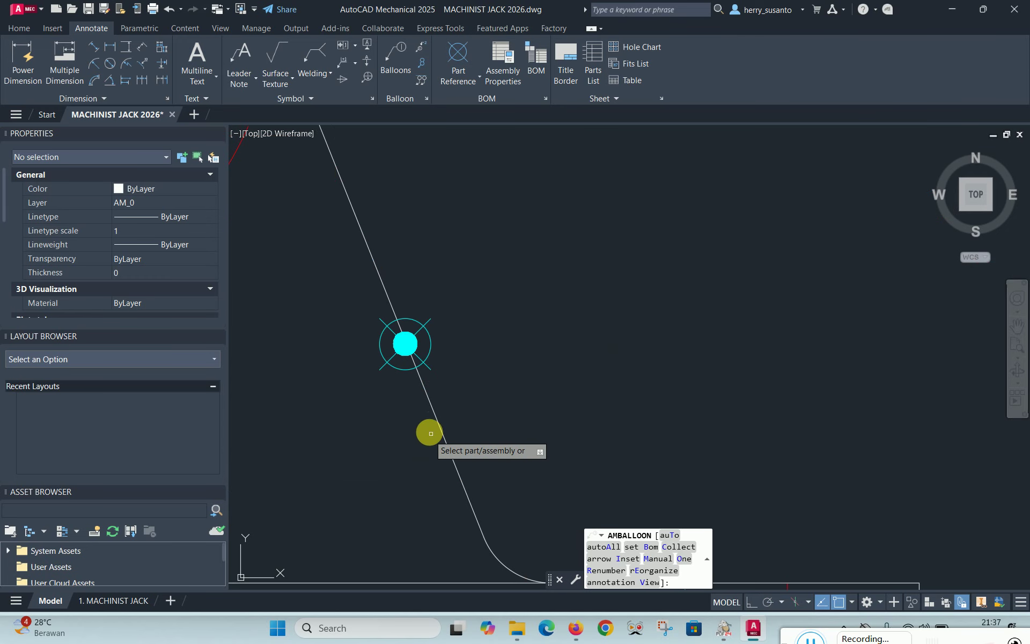
click(405, 343)
scroll(410, 357, up, 4)
scroll(533, 336, down, 8)
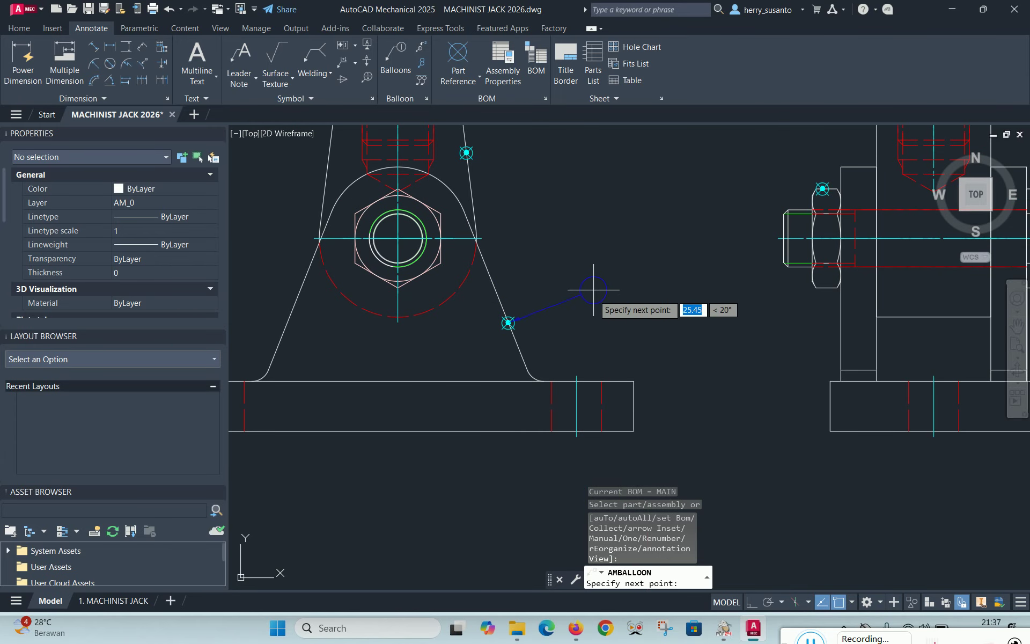
click(591, 299)
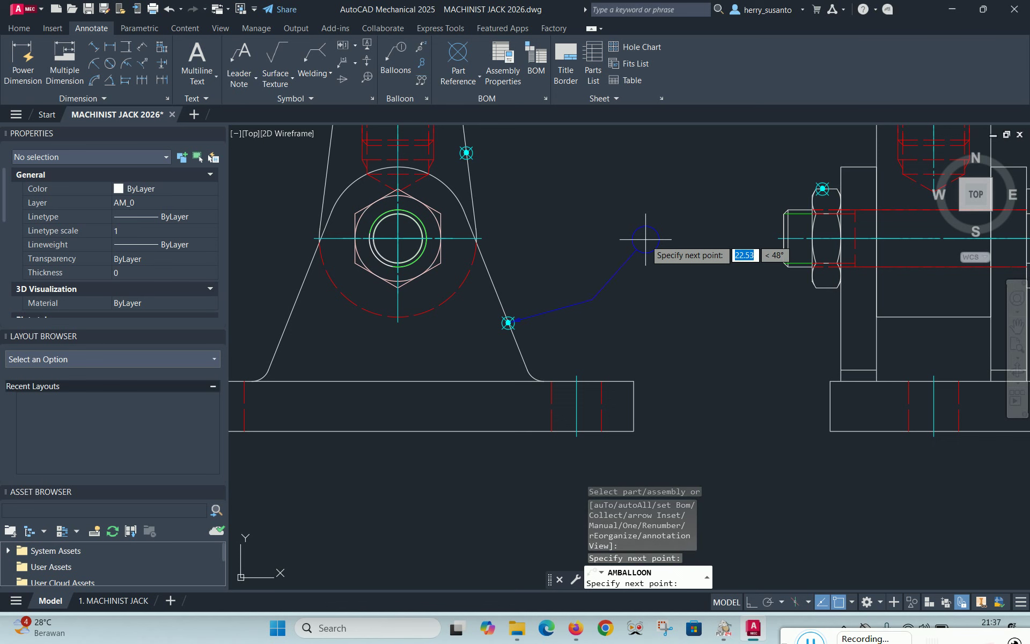
right_click(683, 244)
Add a balloon to the swivel's part reference in the front view, with a horizontal leader to the right, above the base balloon
scroll(459, 402, down, 2)
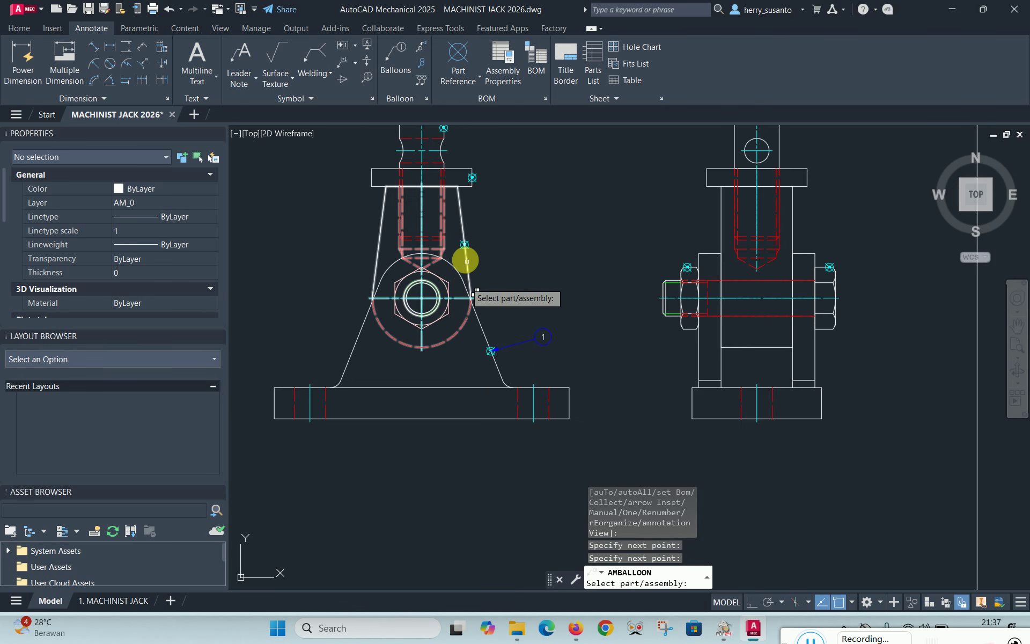
scroll(467, 252, up, 4)
click(429, 257)
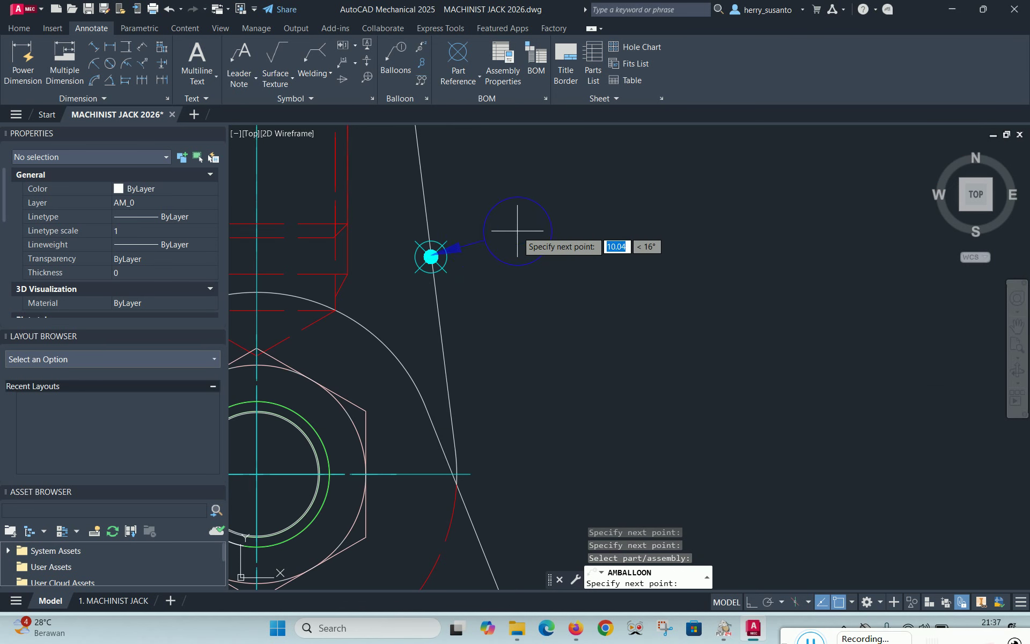
scroll(519, 231, down, 4)
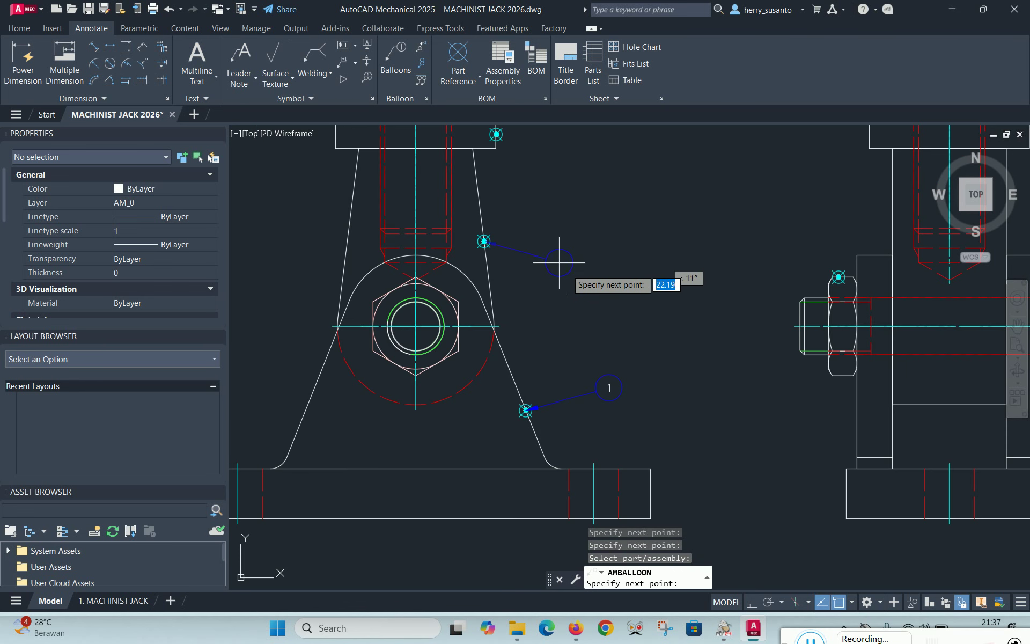
click(609, 240)
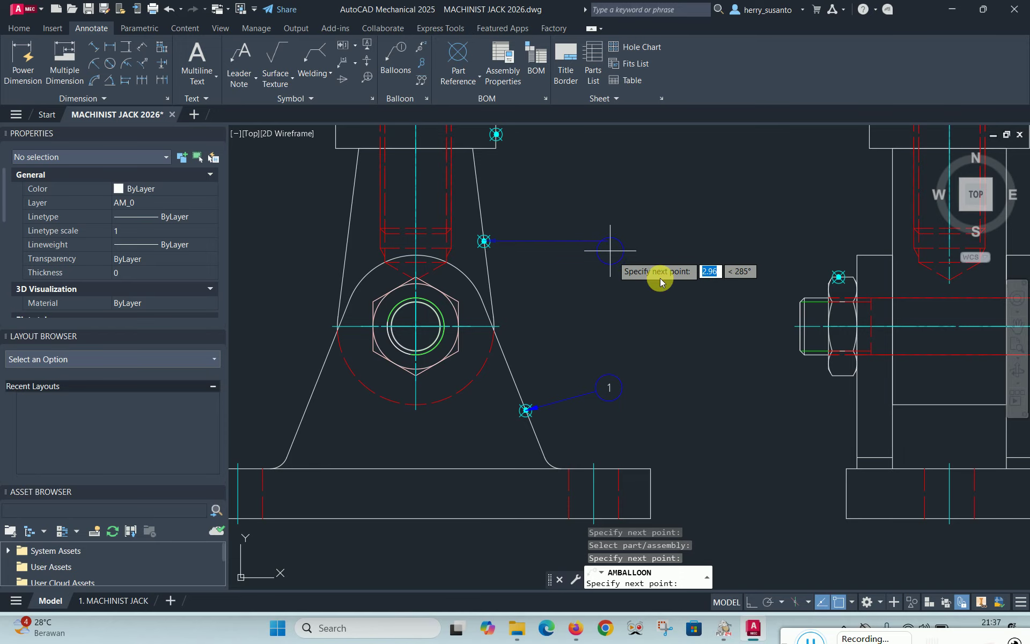
key(Return)
Add balloons to the bolt head and the standard nut in the side view, placing each one above its part
scroll(599, 385, down, 2)
scroll(914, 315, up, 4)
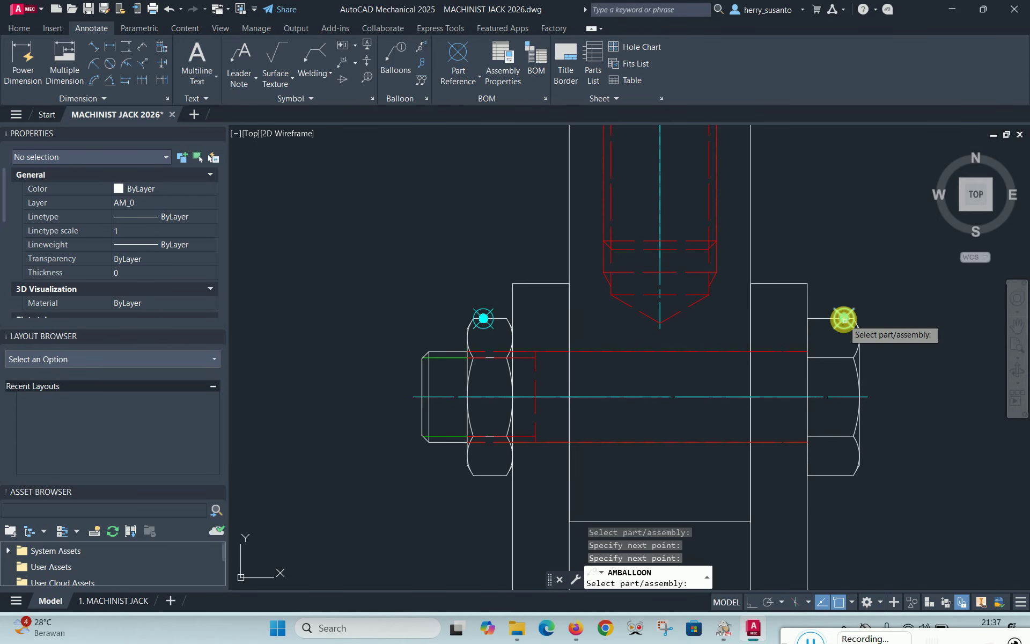
click(844, 317)
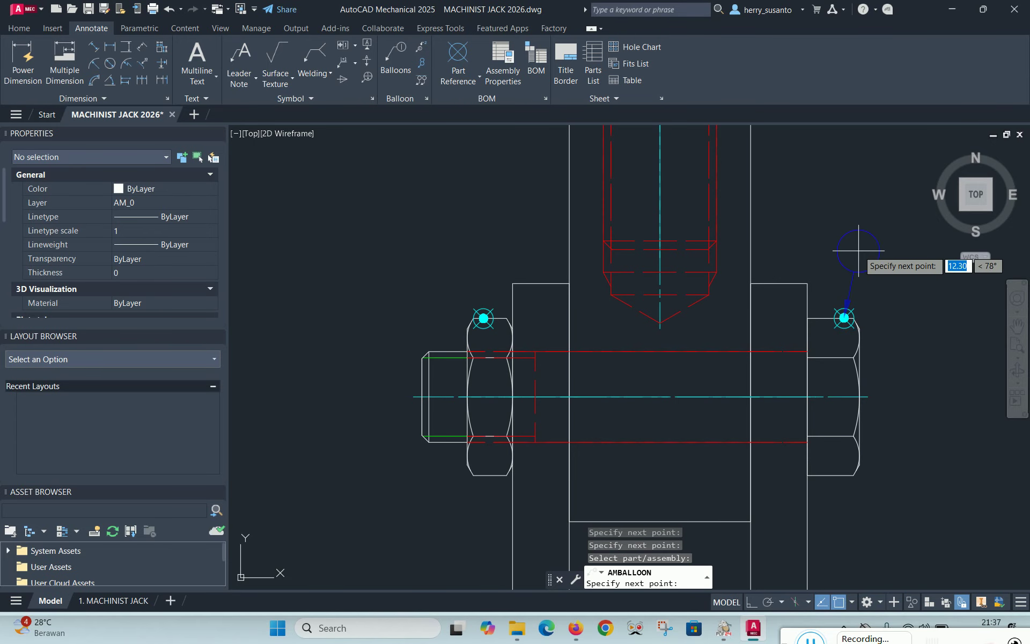
click(869, 190)
key(Return)
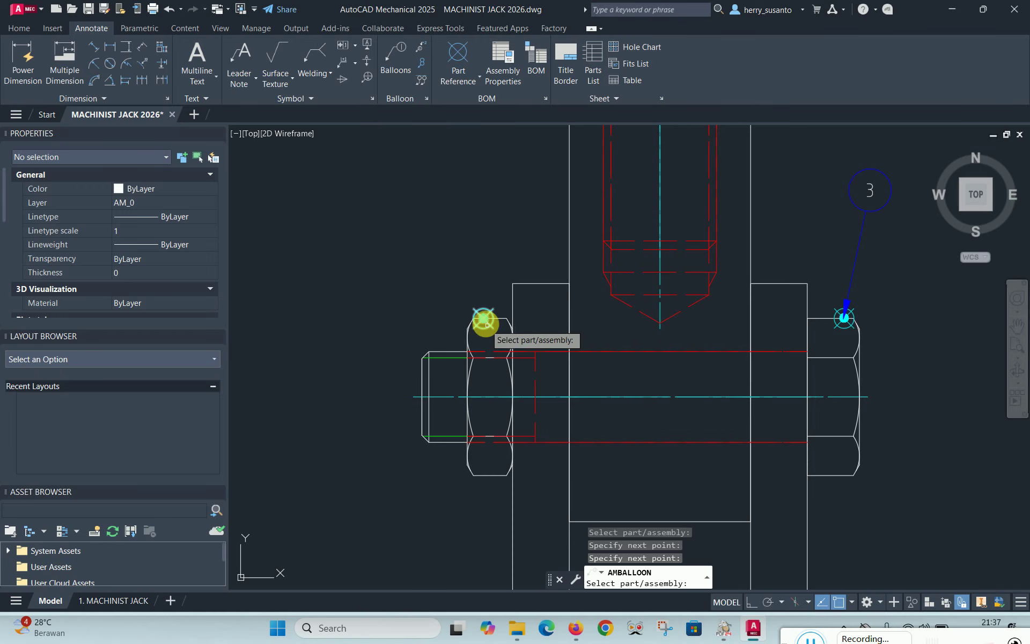
click(484, 318)
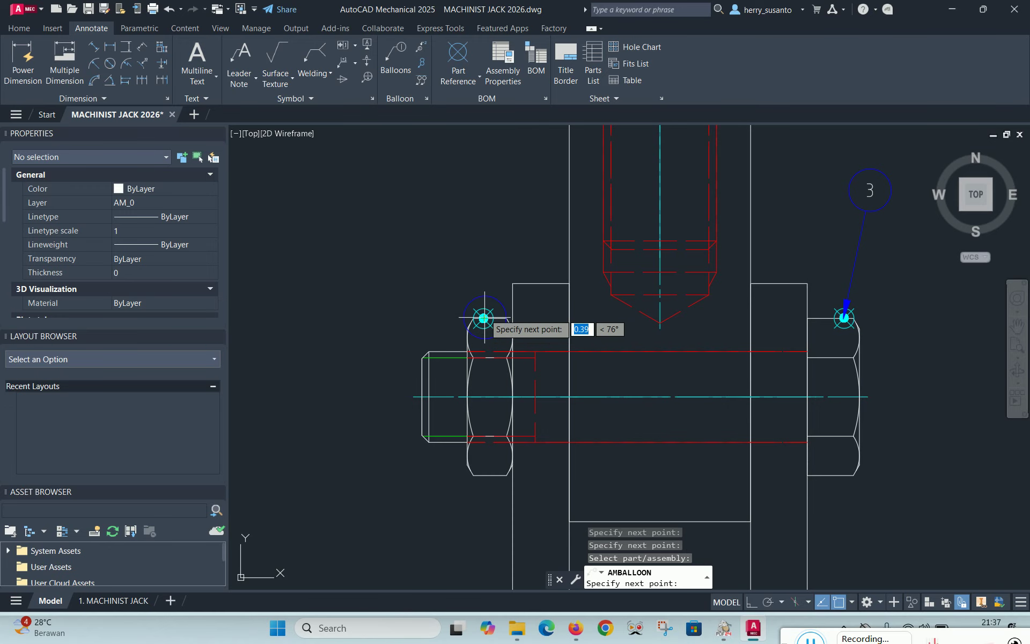
click(460, 201)
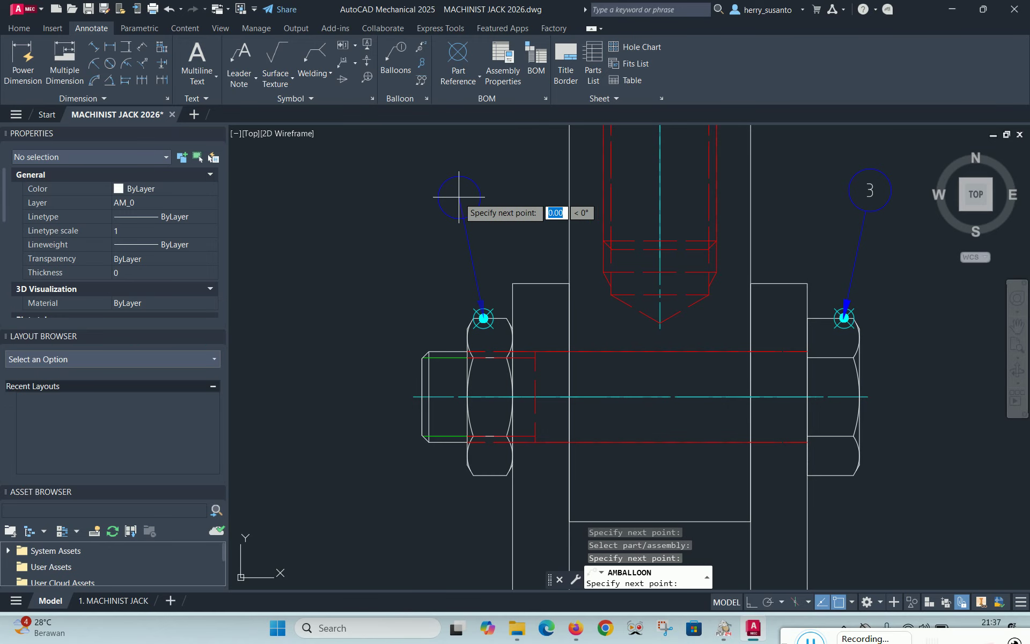
key(Return)
Add a balloon to the lock nut's part reference in the front view, on a horizontal leader aligned above the swivel balloon
scroll(677, 316, down, 3)
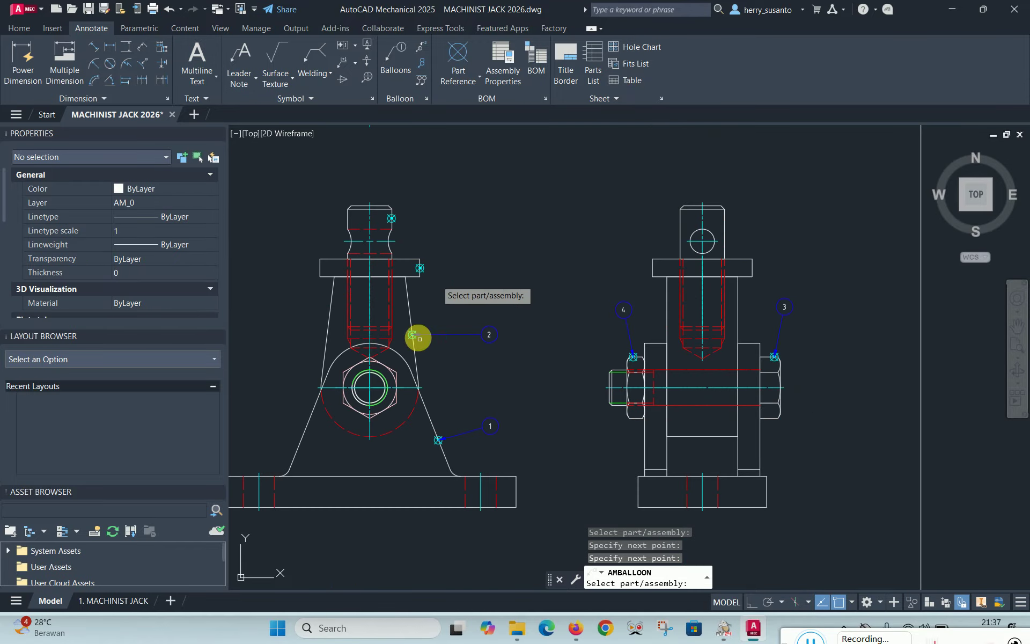
scroll(424, 279, up, 1)
click(427, 249)
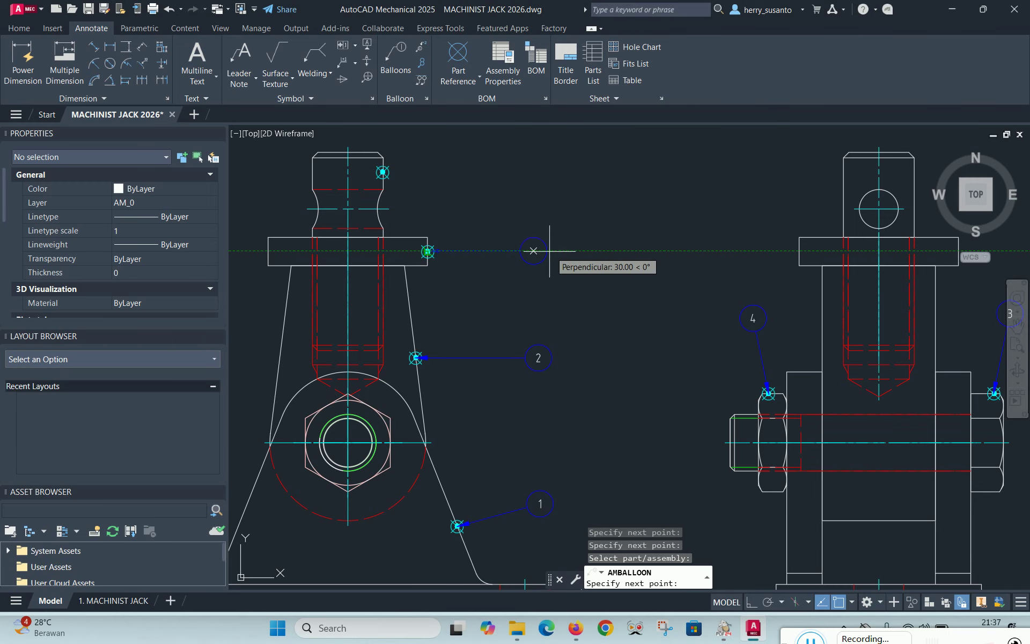
scroll(544, 250, down, 4)
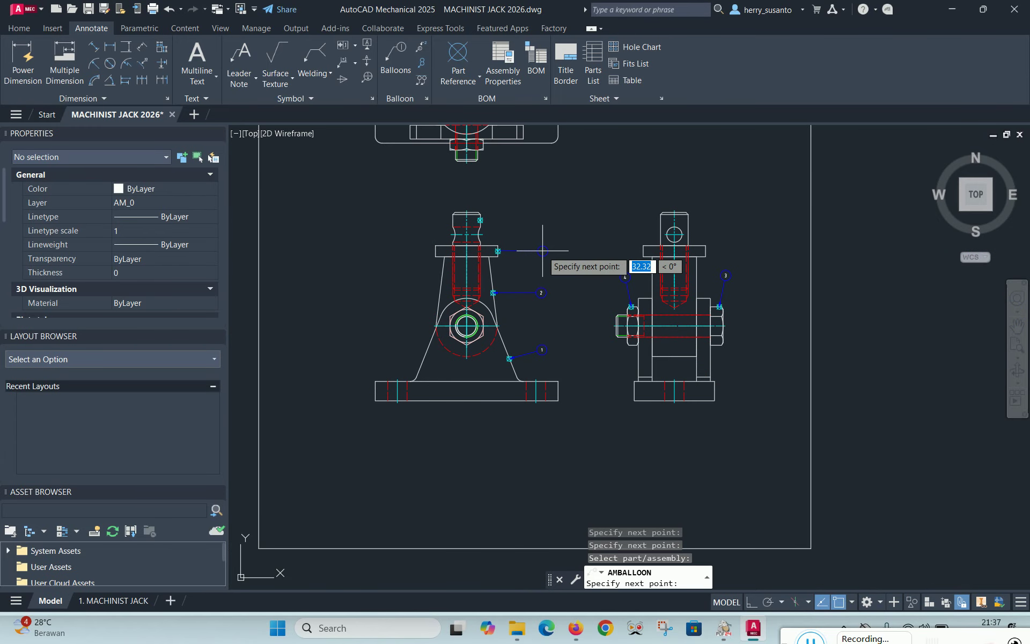
click(541, 251)
key(Return)
Add a balloon to the screw's part reference in the front view, aligned above the lock nut balloon, and finish the Balloons command
scroll(525, 199, up, 5)
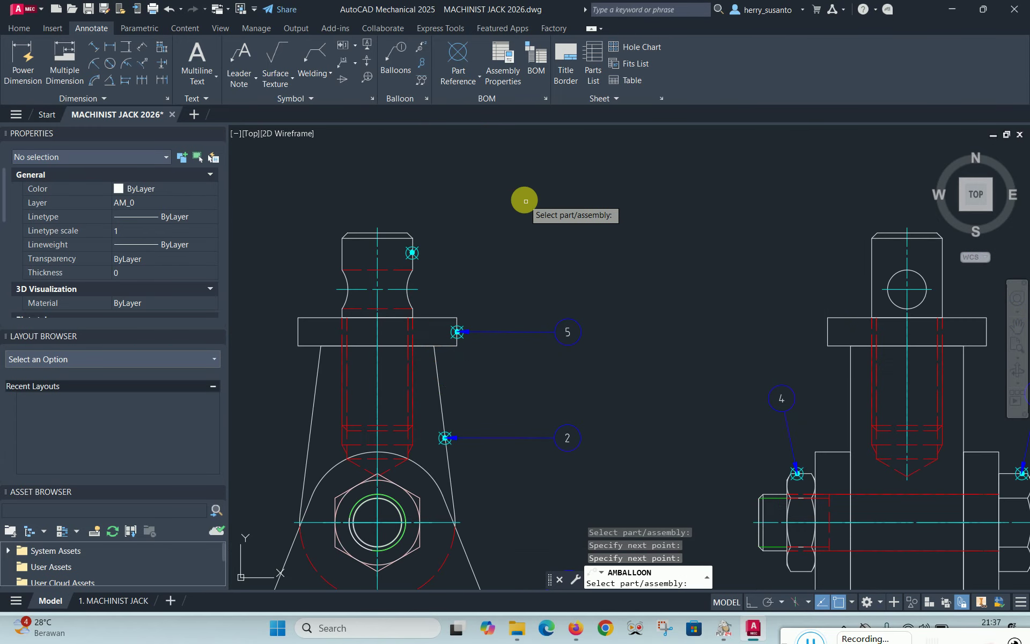
click(412, 253)
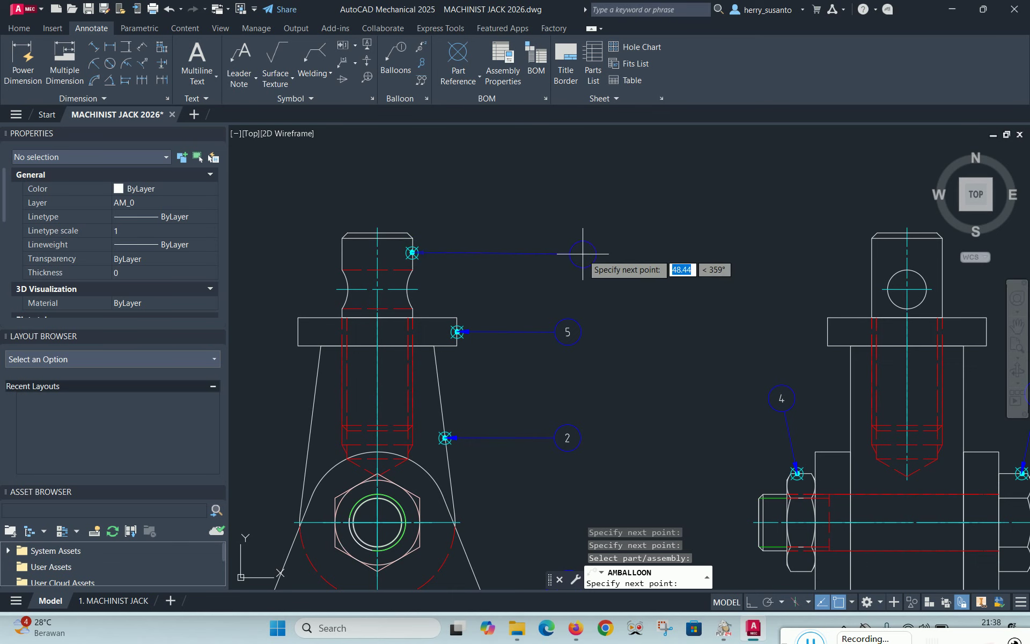
click(566, 251)
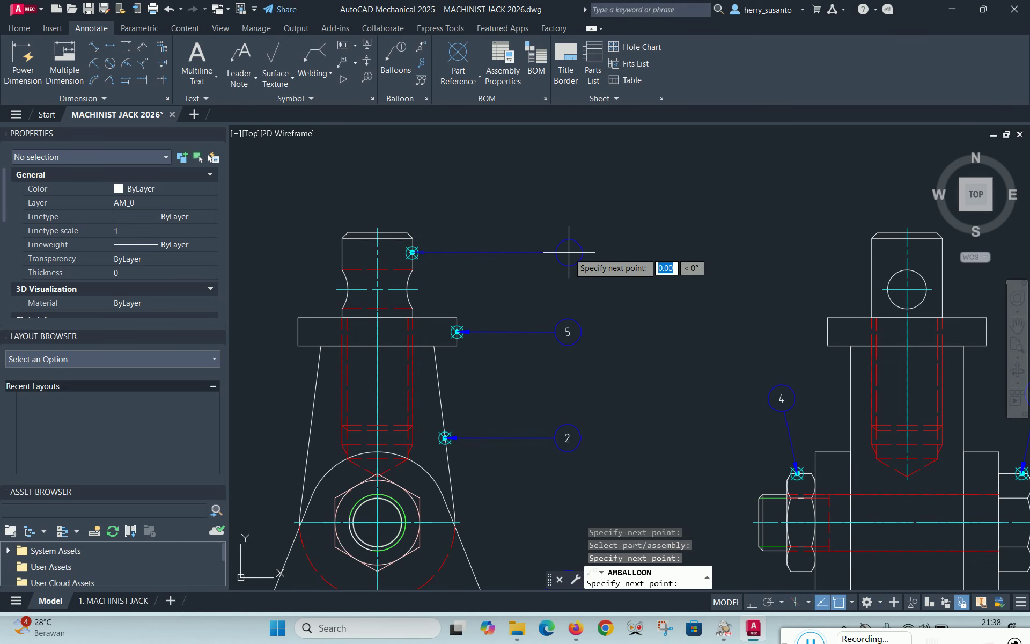
right_click(620, 267)
scroll(566, 219, down, 4)
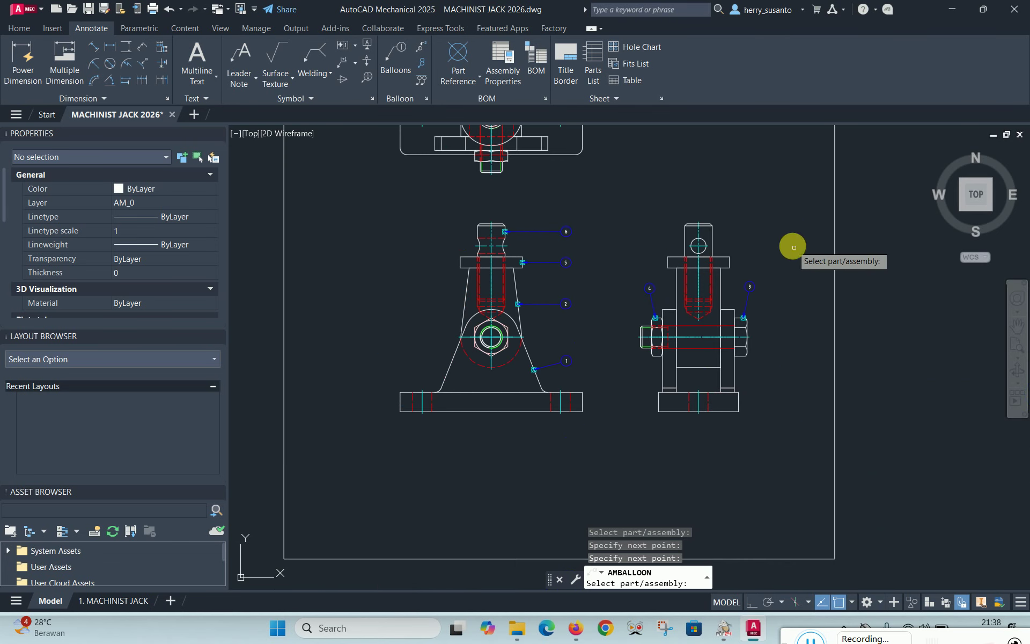
key(Return)
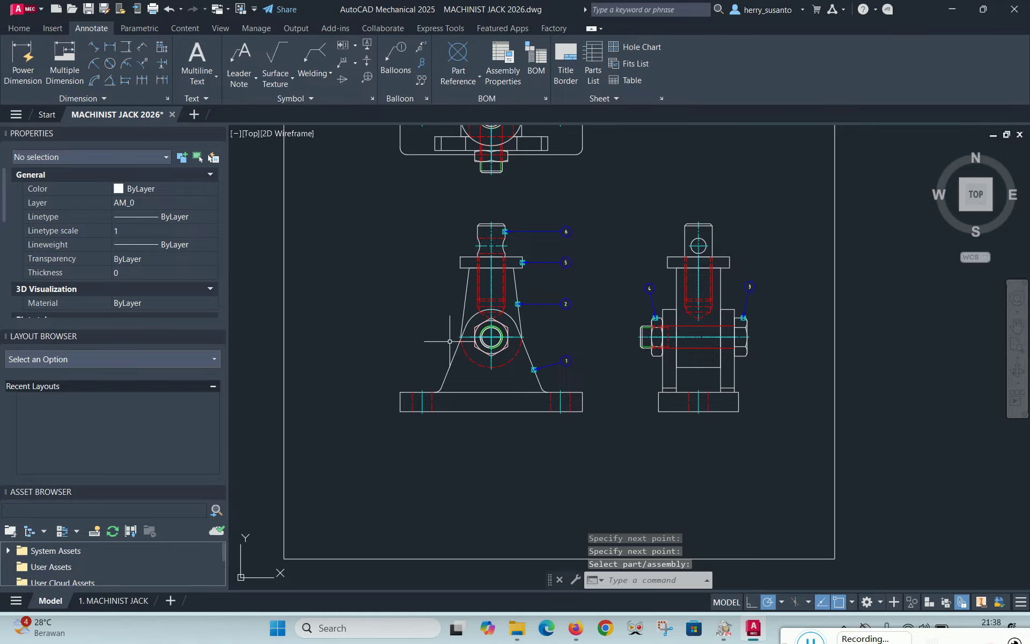
Check the balloons' size on the 1. MACHINIST JACK layout and return to model space
click(105, 601)
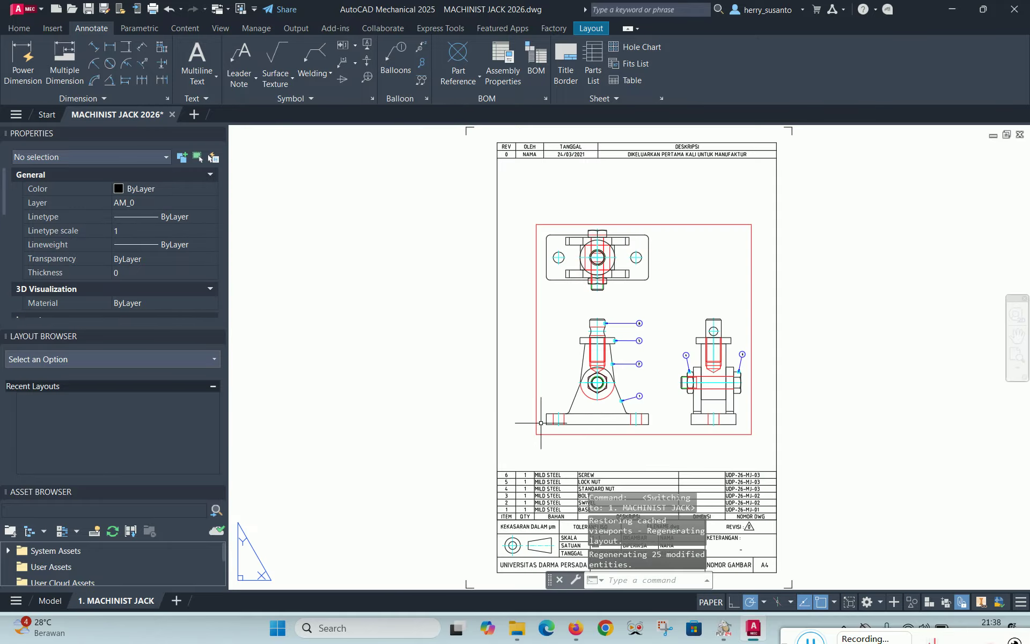
click(721, 434)
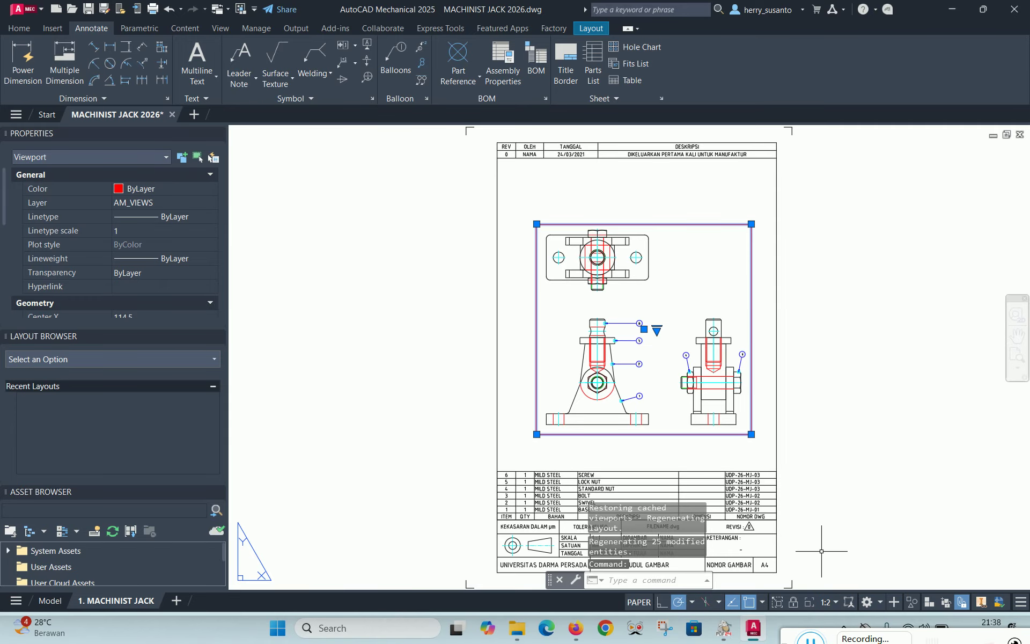
key(Escape)
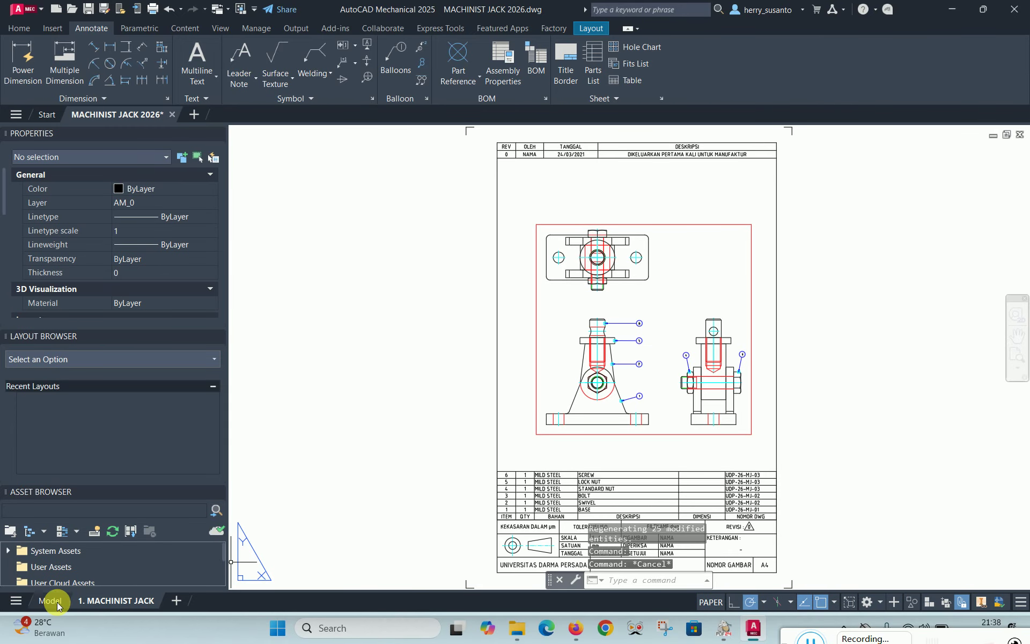
click(50, 600)
scroll(574, 236, up, 2)
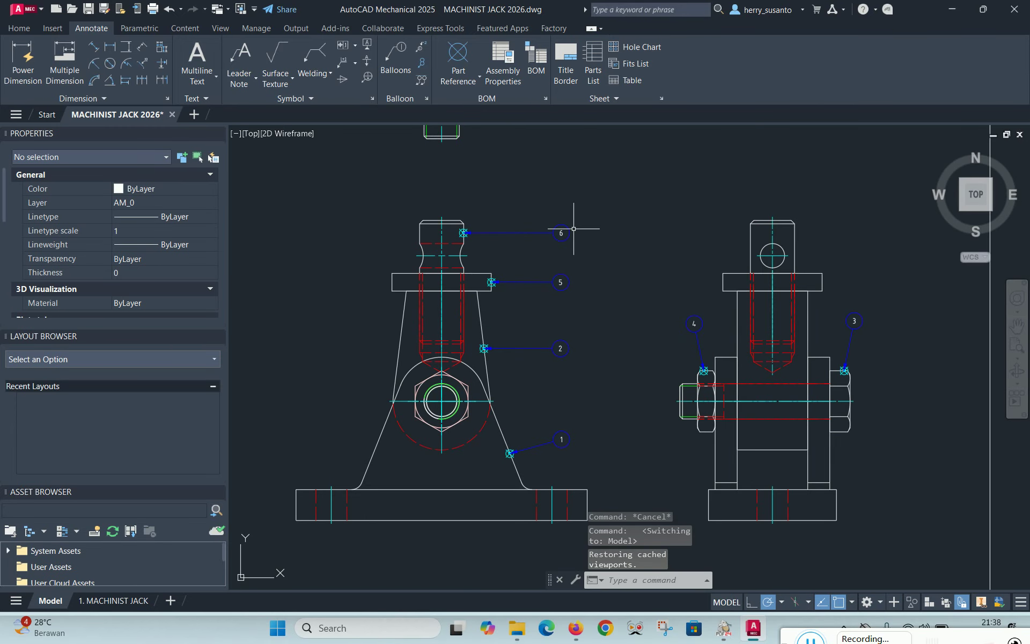
Set the scale of all six balloons to 2 and check them on the 1. MACHINIST JACK layout before returning to model space
click(593, 451)
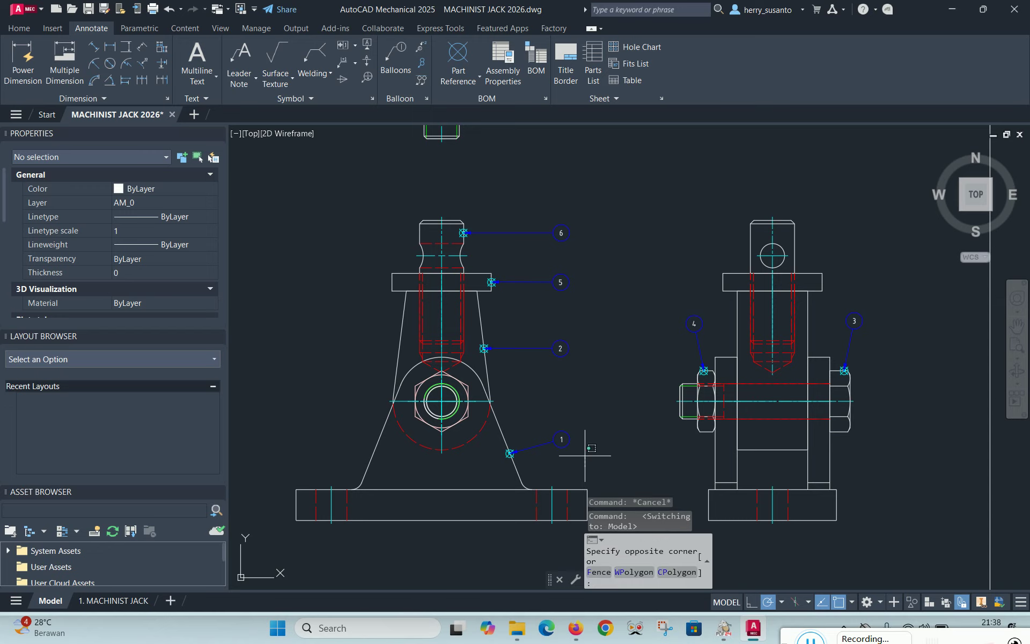
click(552, 219)
click(699, 337)
click(667, 292)
click(877, 340)
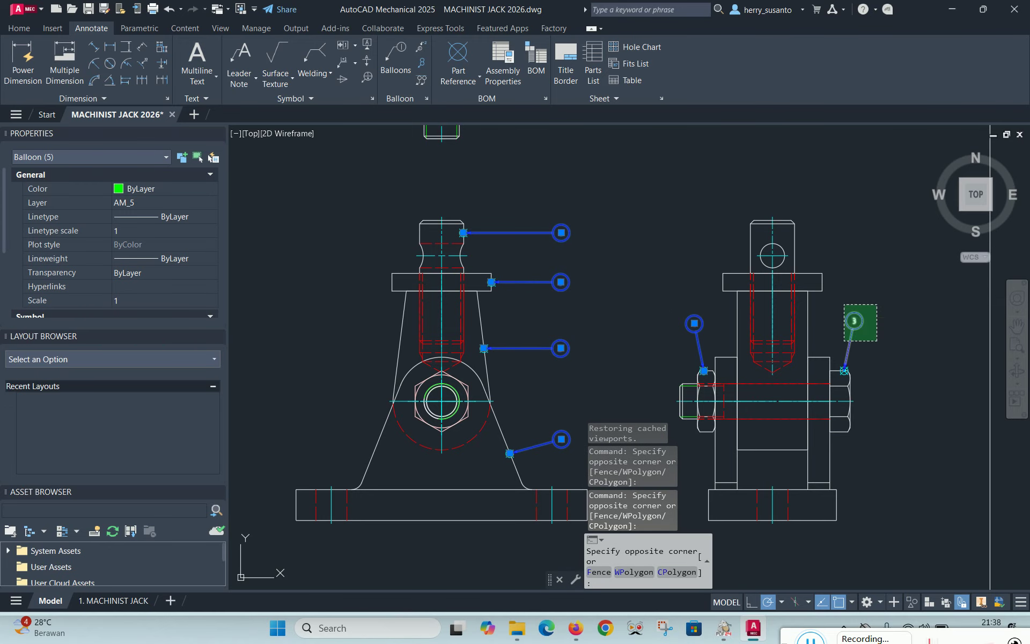
click(857, 304)
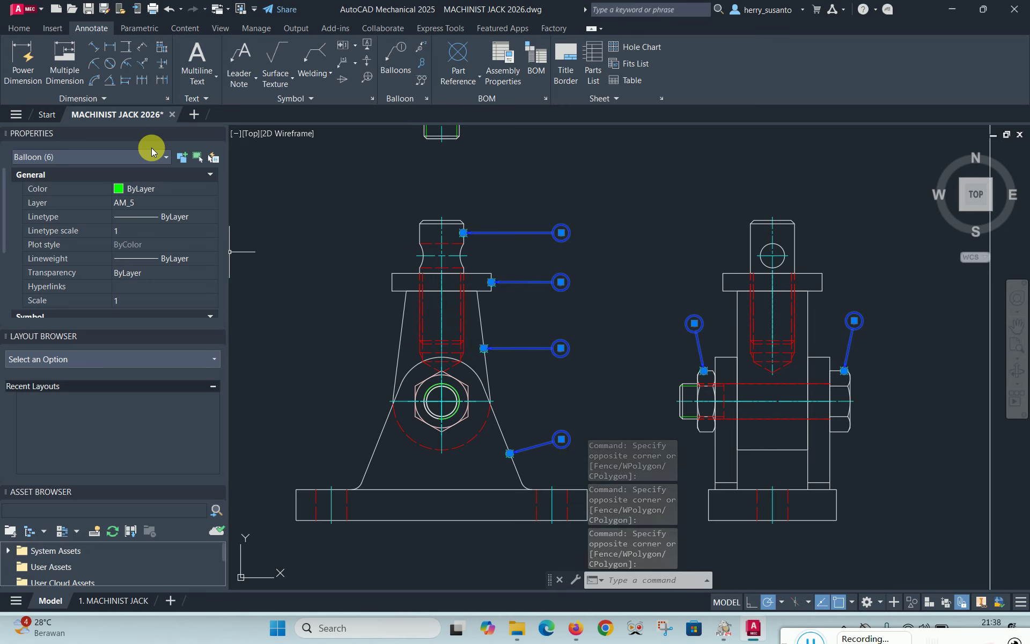
right_click(325, 190)
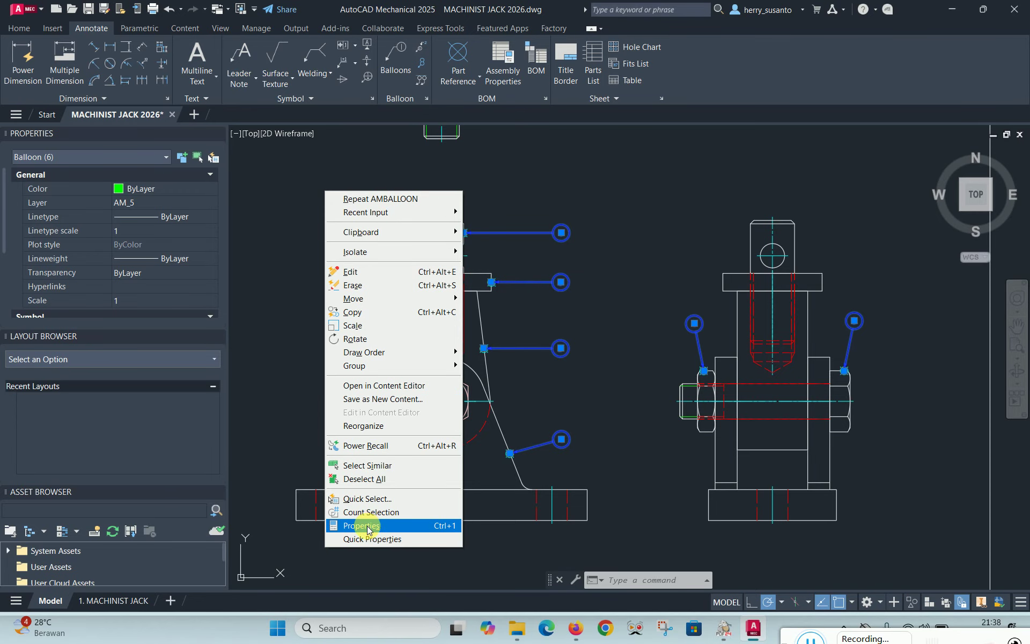
click(265, 208)
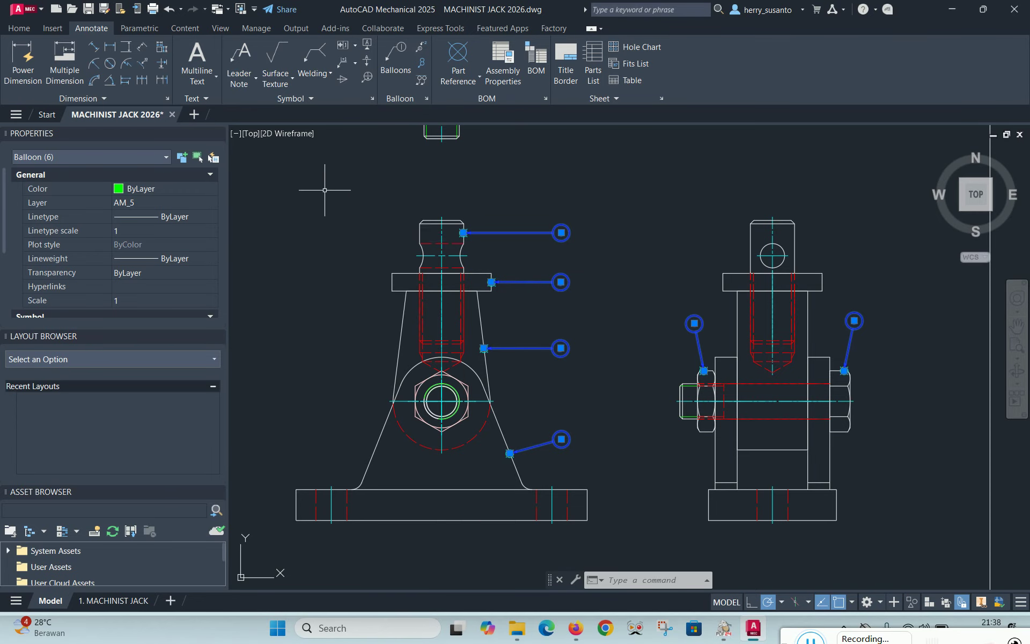
click(298, 224)
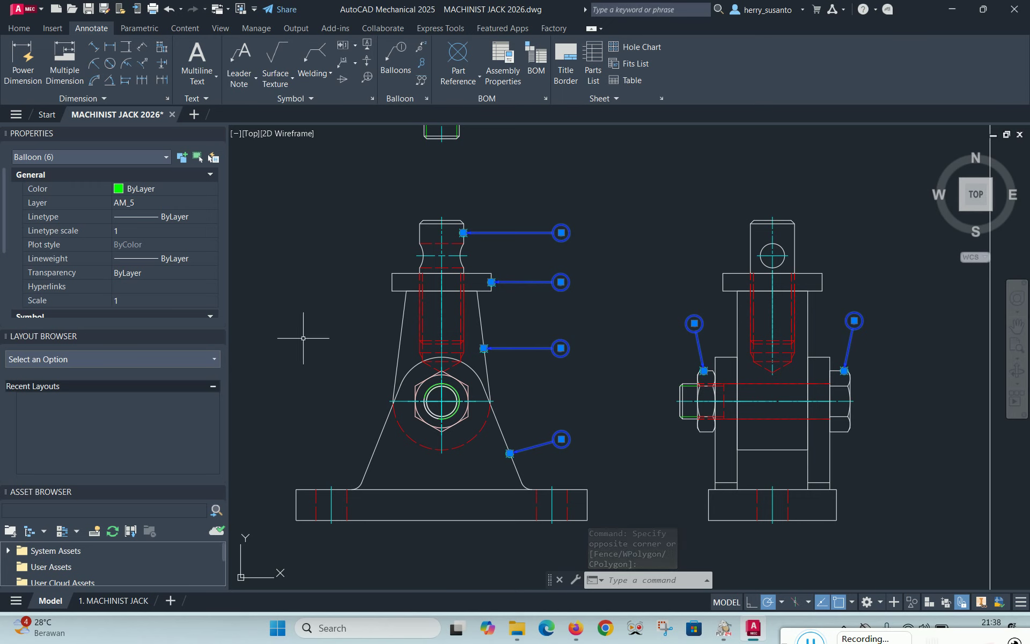
click(145, 307)
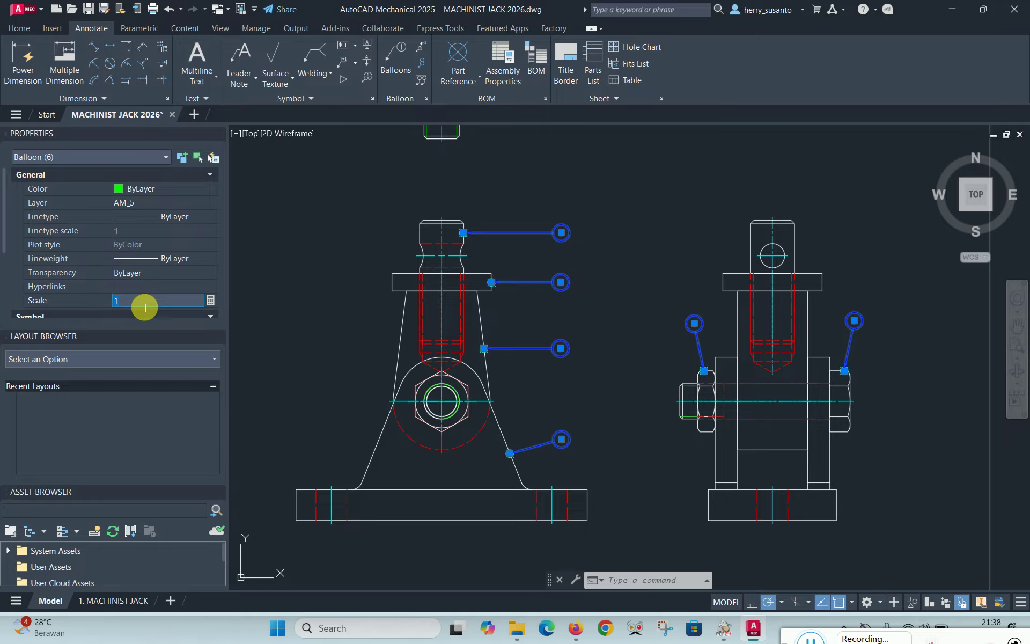
text(2)
click(144, 306)
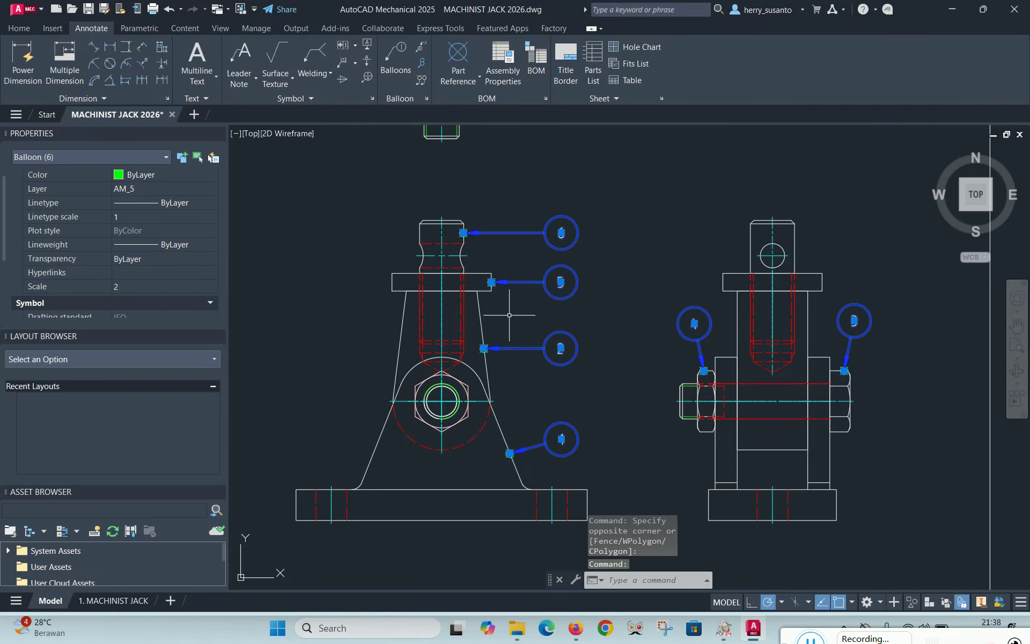
key(Escape)
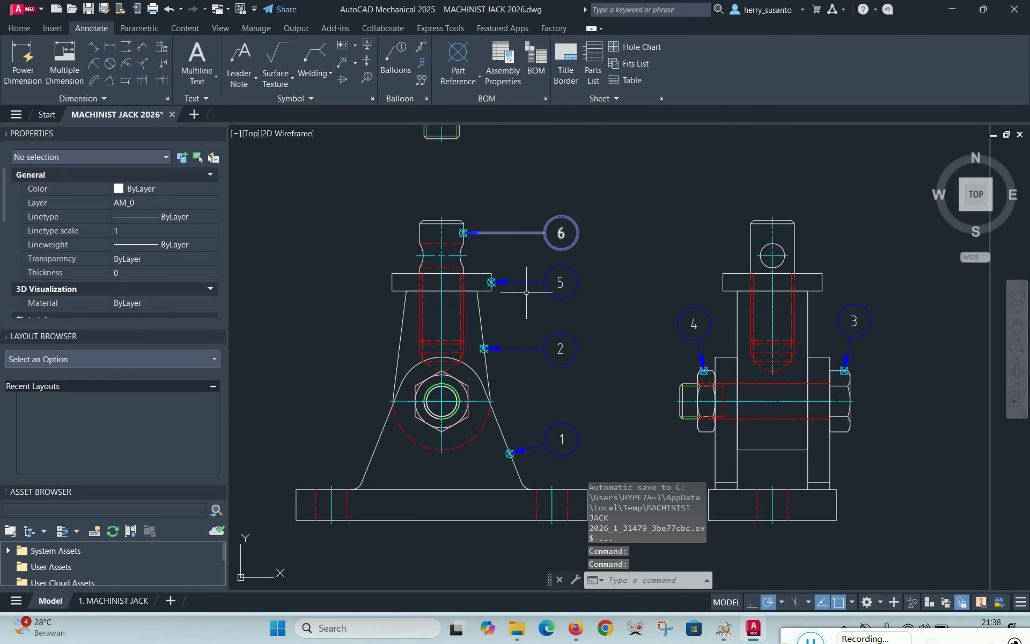
click(113, 601)
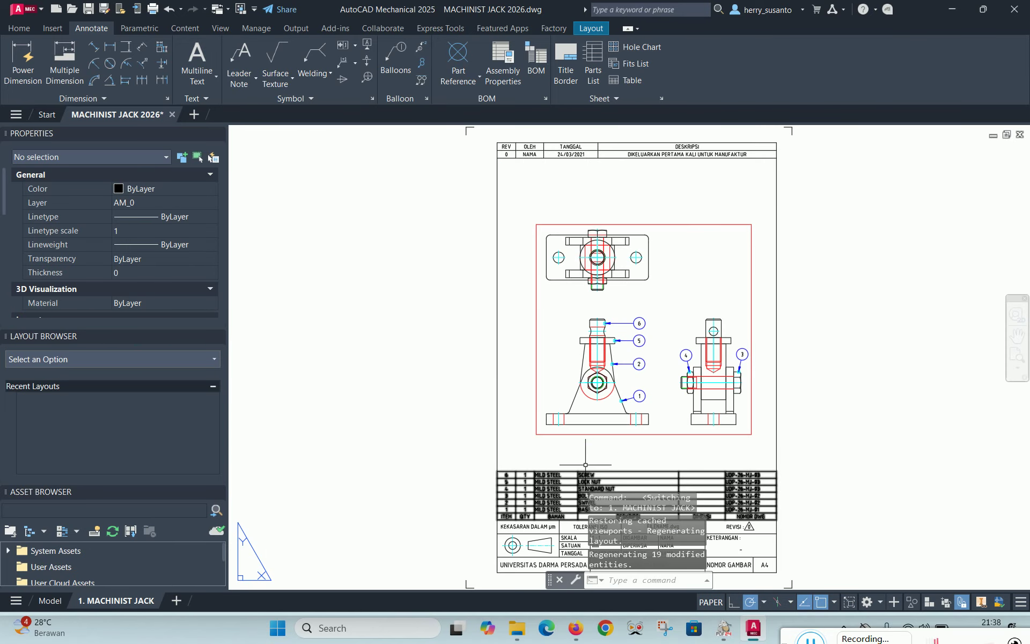
click(50, 600)
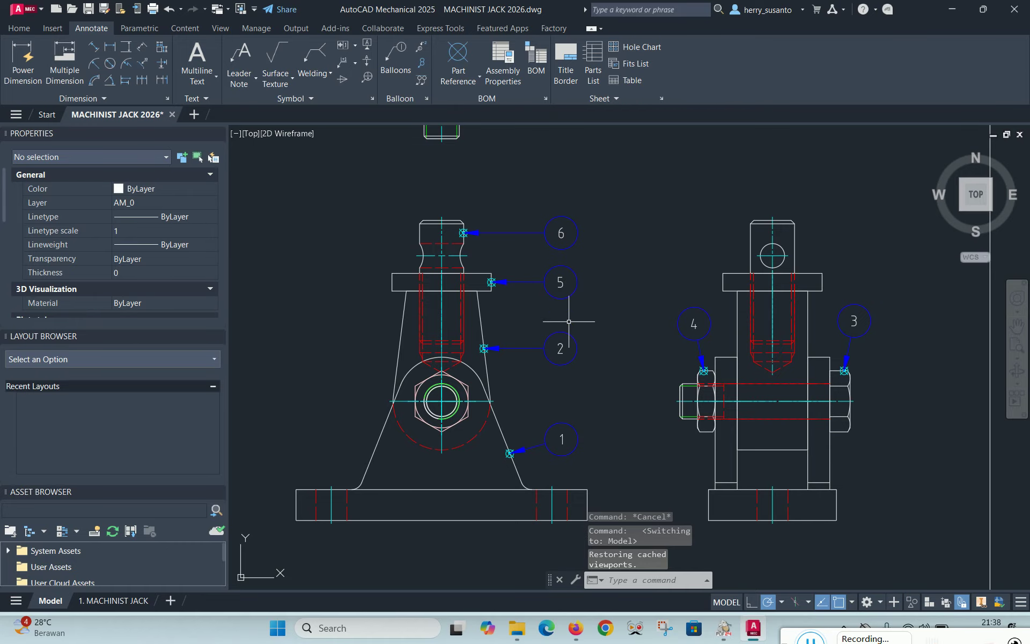
Reorganize the four front-view balloons 6, 5, 2 and 1 into one evenly spaced vertical column beside the jack
scroll(590, 345, up, 2)
scroll(467, 299, down, 2)
scroll(535, 214, up, 1)
scroll(538, 214, down, 1)
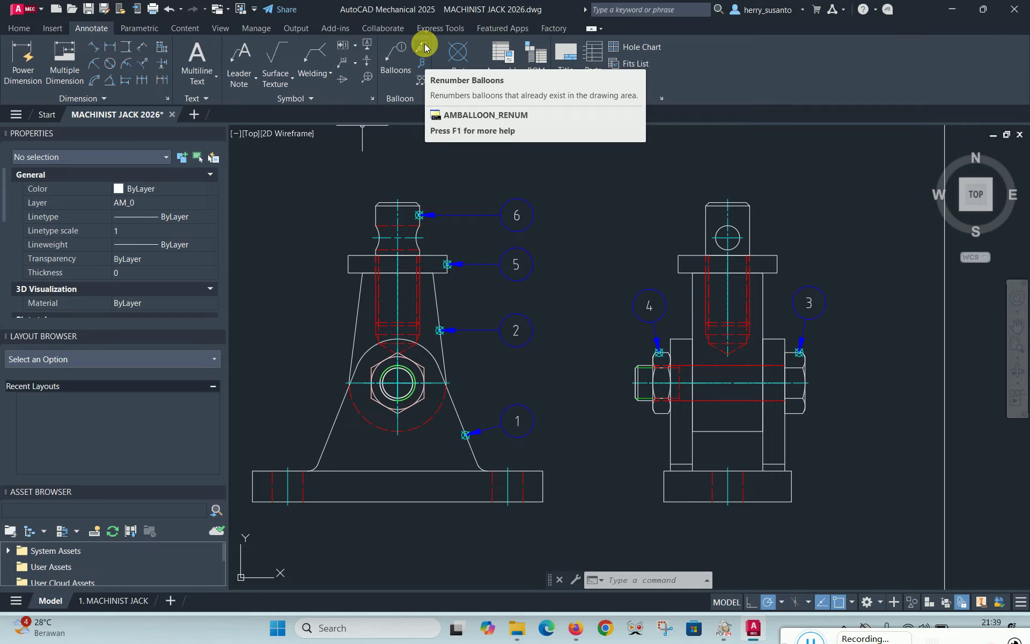
click(421, 83)
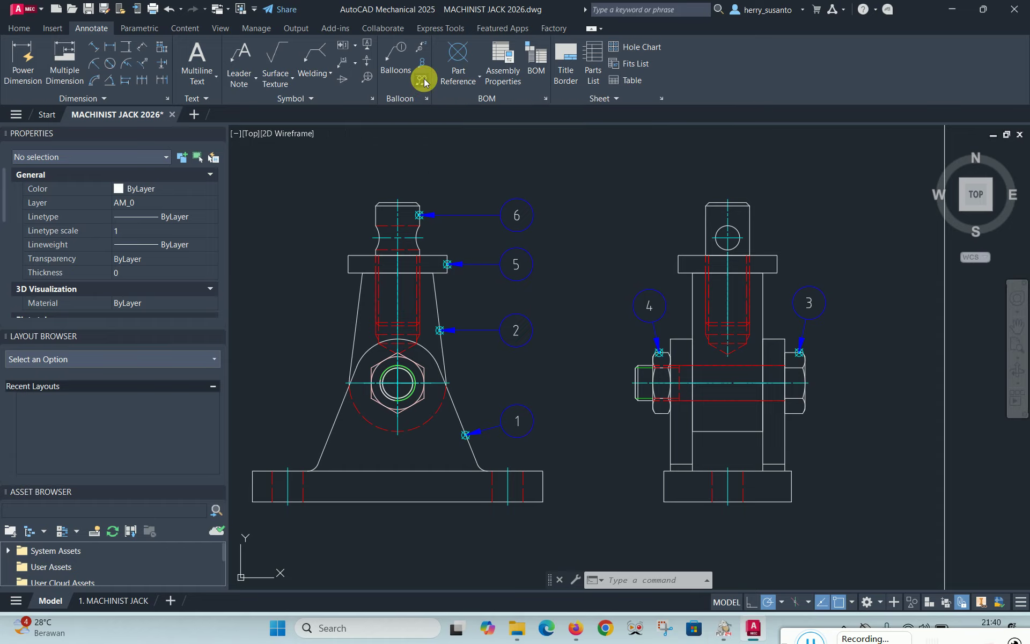
click(549, 436)
click(538, 198)
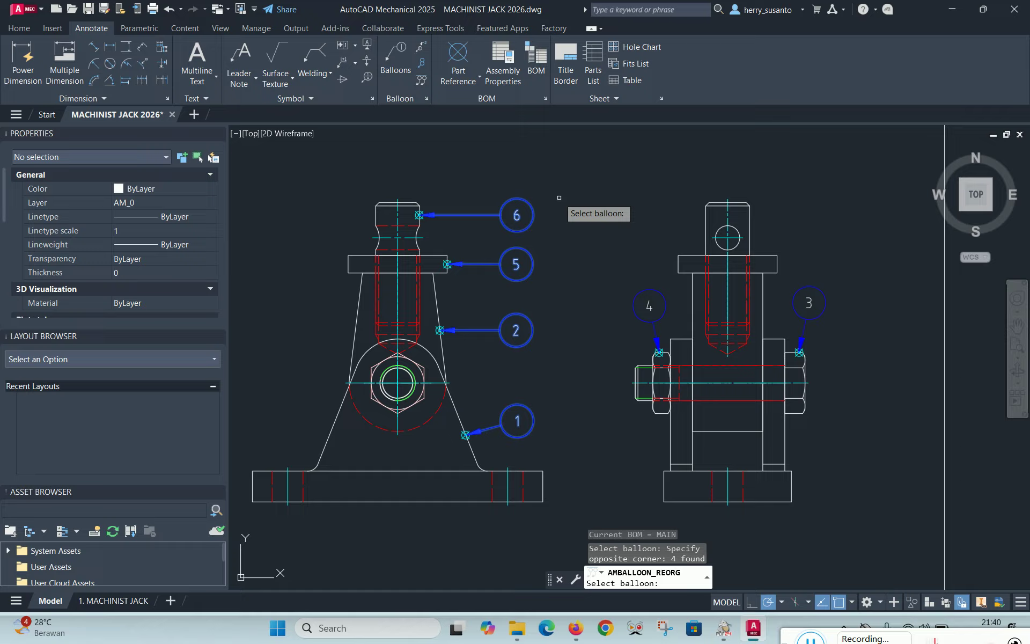
key(Return)
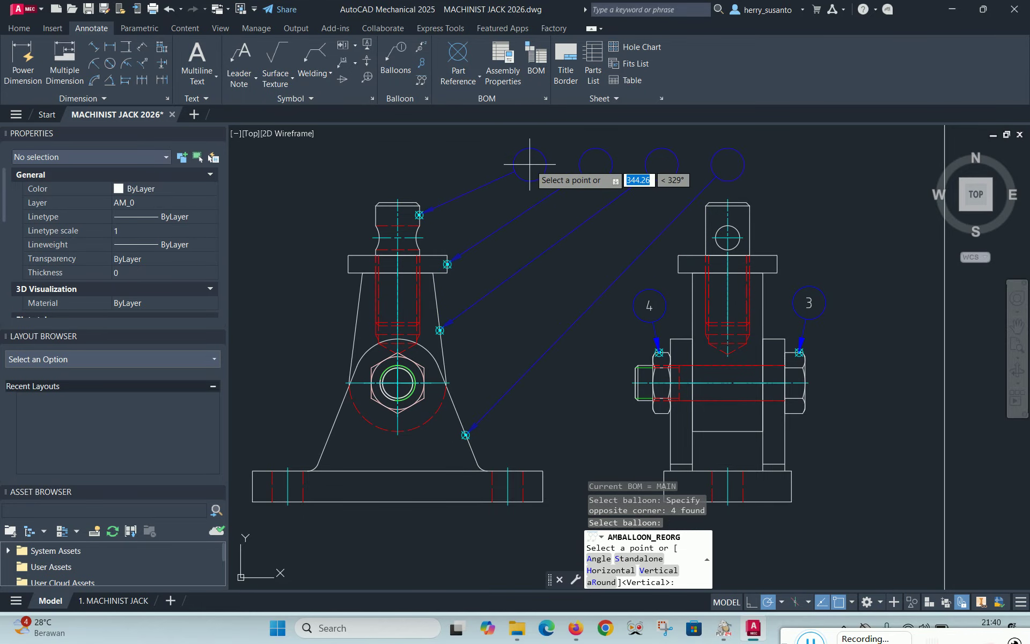
text(V)
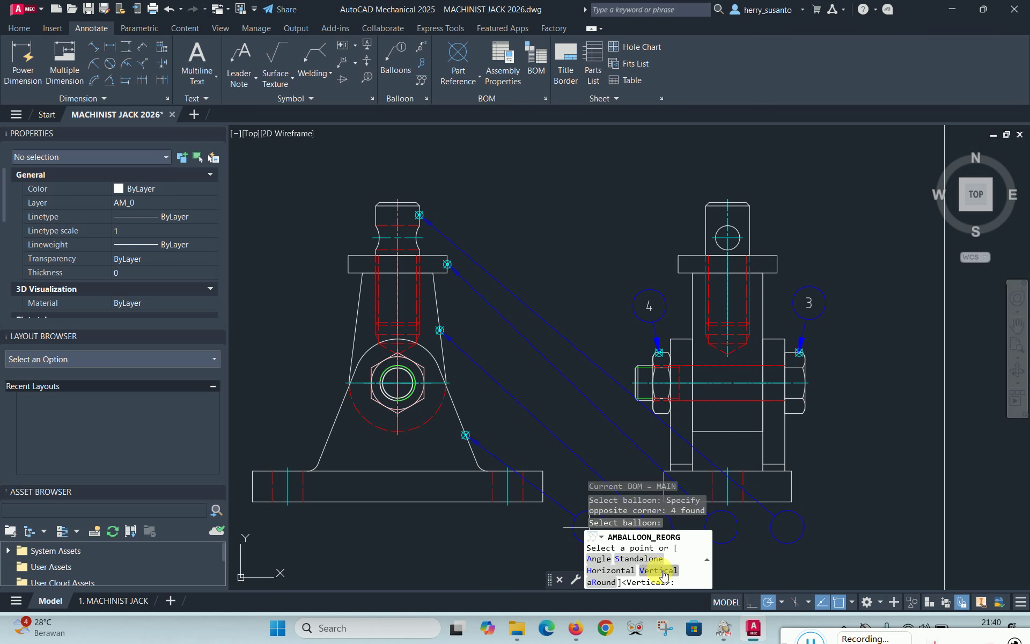
key(Return)
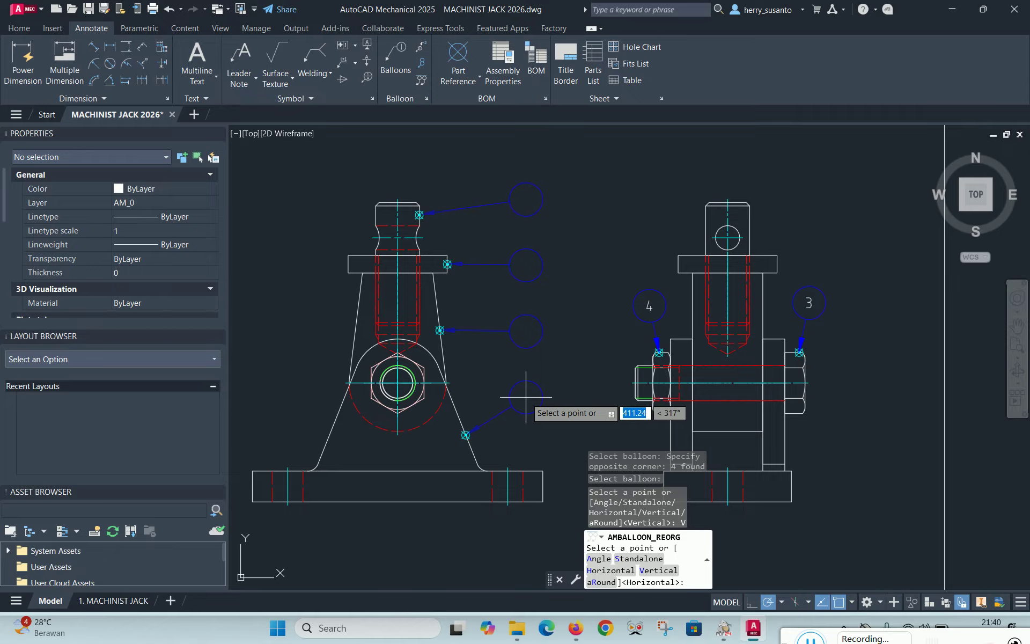
click(522, 397)
key(Return)
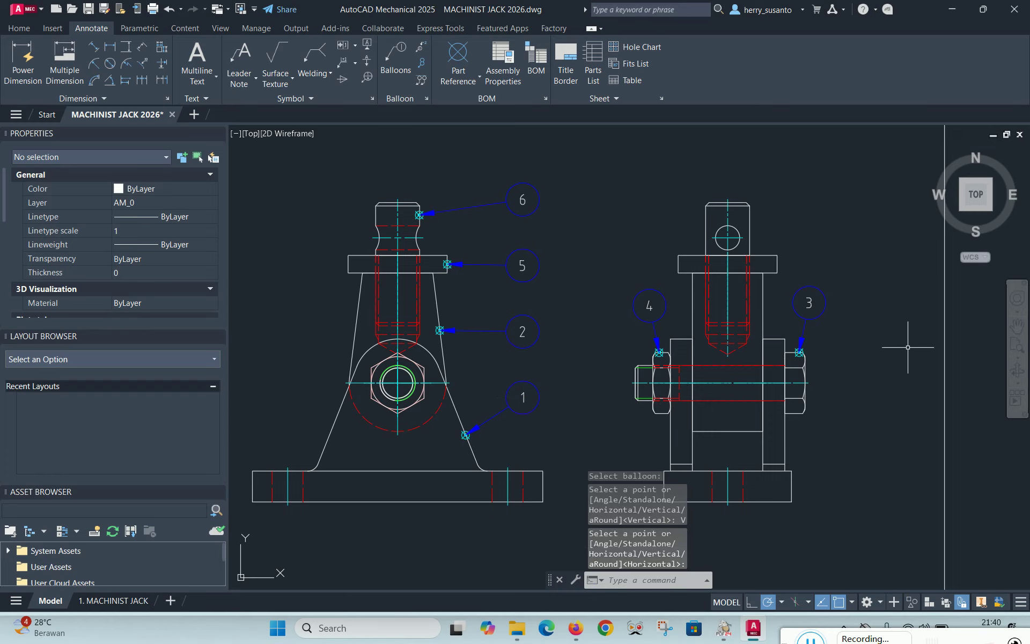
Reorganize balloons 4 and 3 in the side view into a horizontal row starting above the nut
click(423, 81)
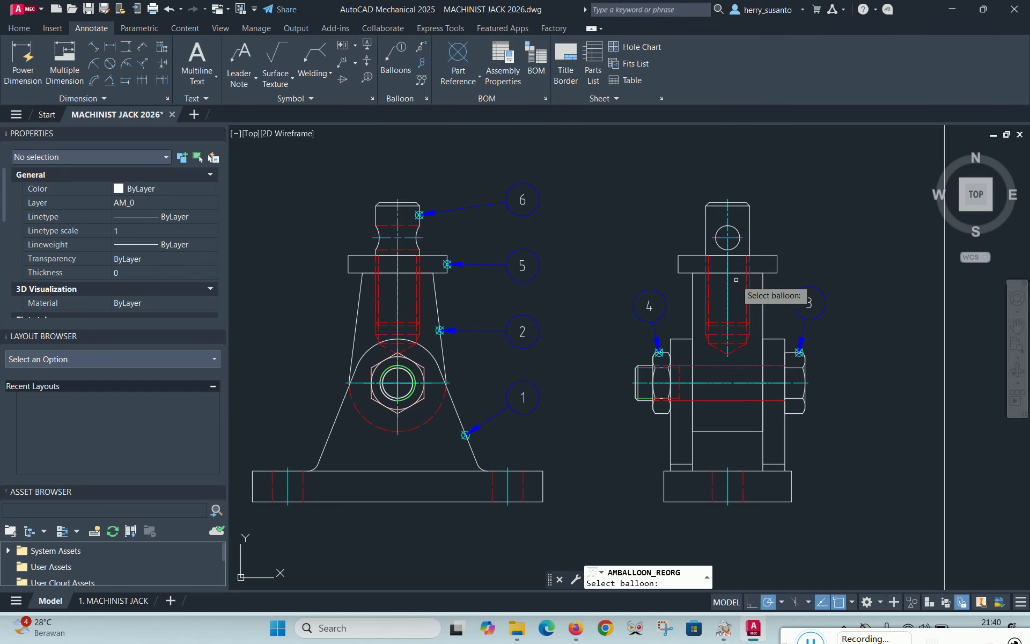
click(666, 300)
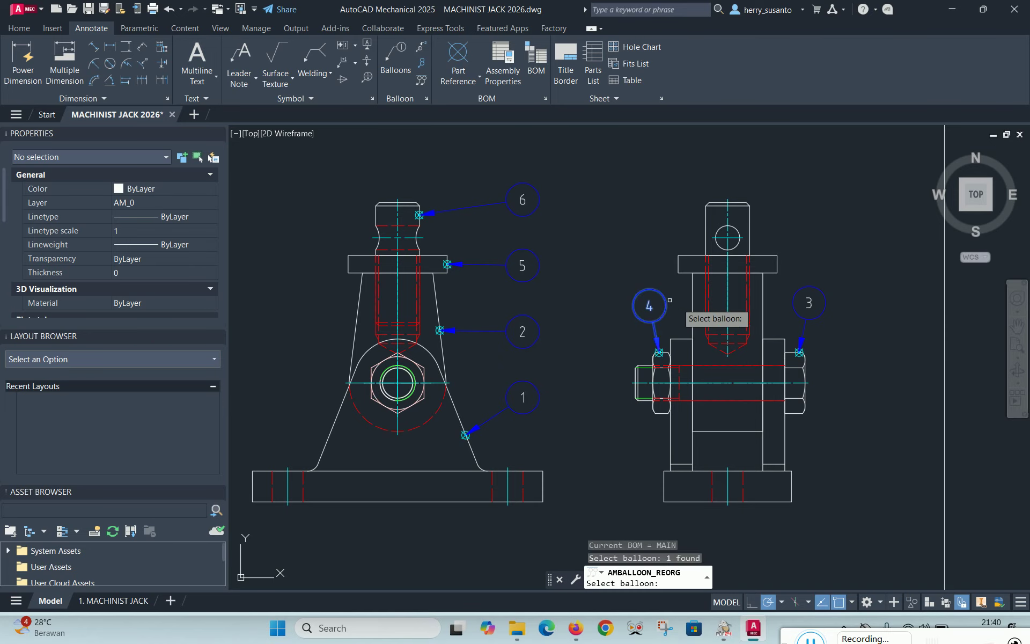
click(824, 297)
key(Return)
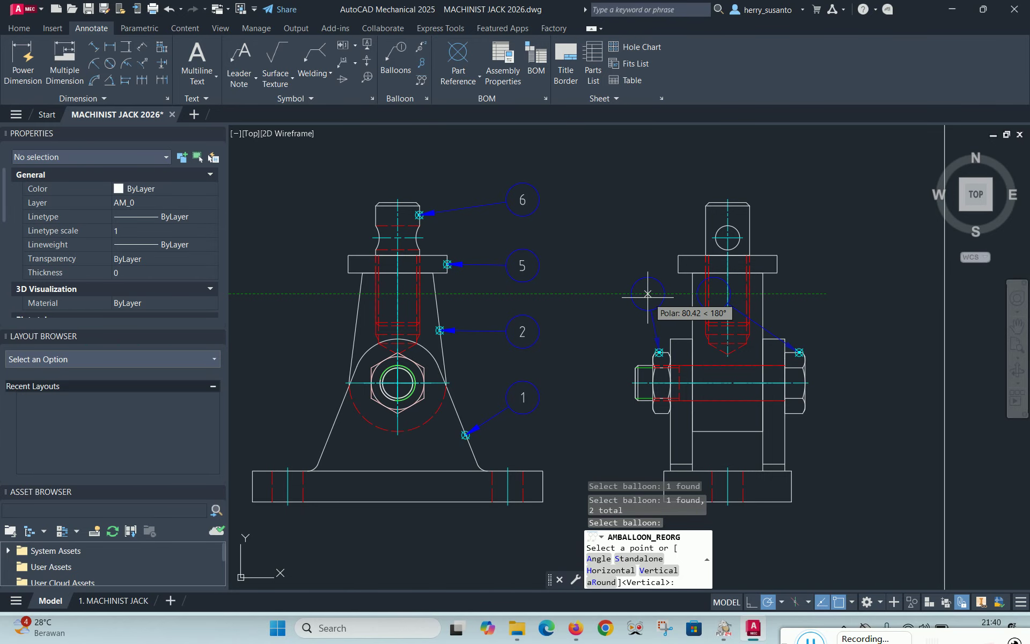
click(648, 294)
scroll(842, 283, down, 2)
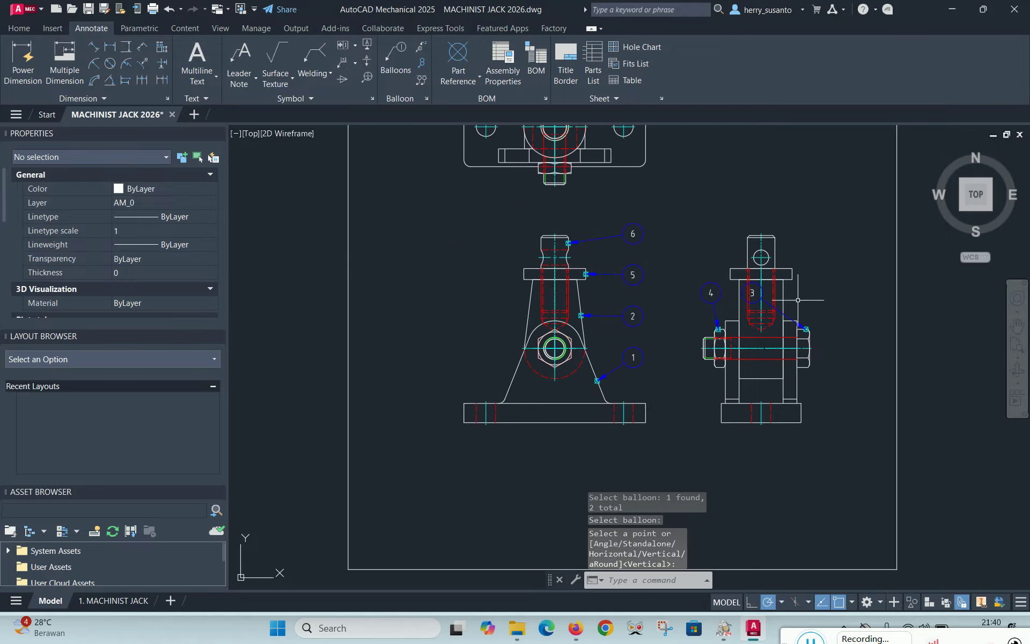
Stretch balloon 3 horizontally so it sits above the bolt head, level with balloon 4
scroll(700, 297, up, 4)
click(681, 282)
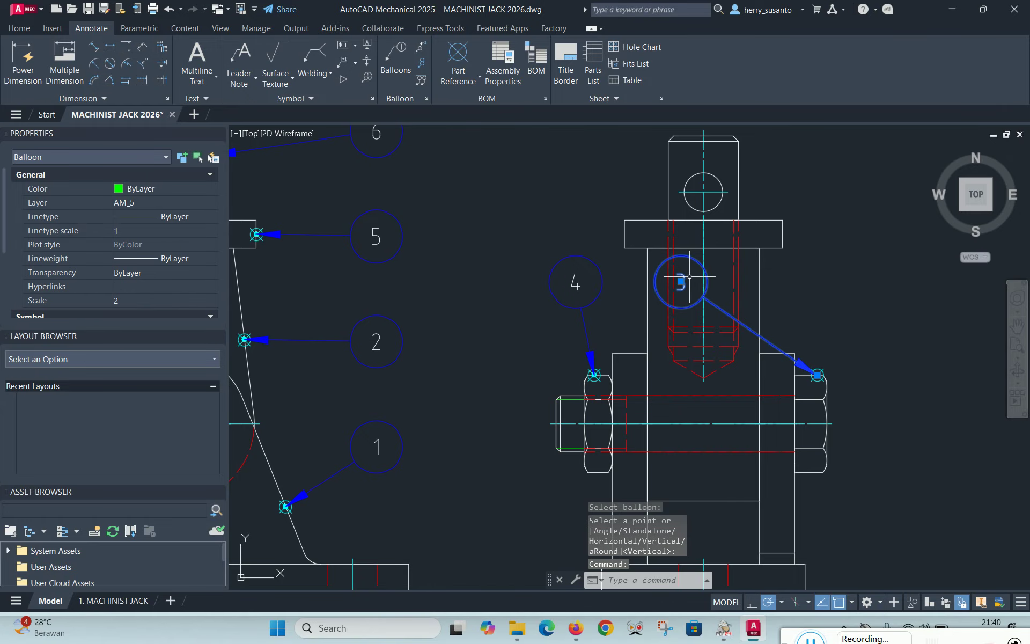
click(681, 281)
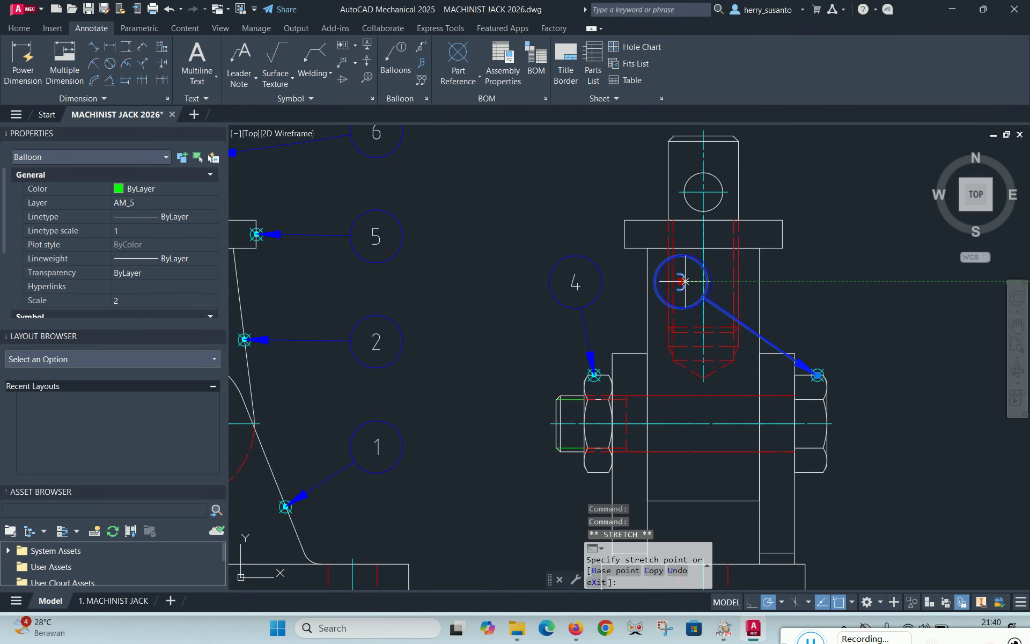
click(834, 281)
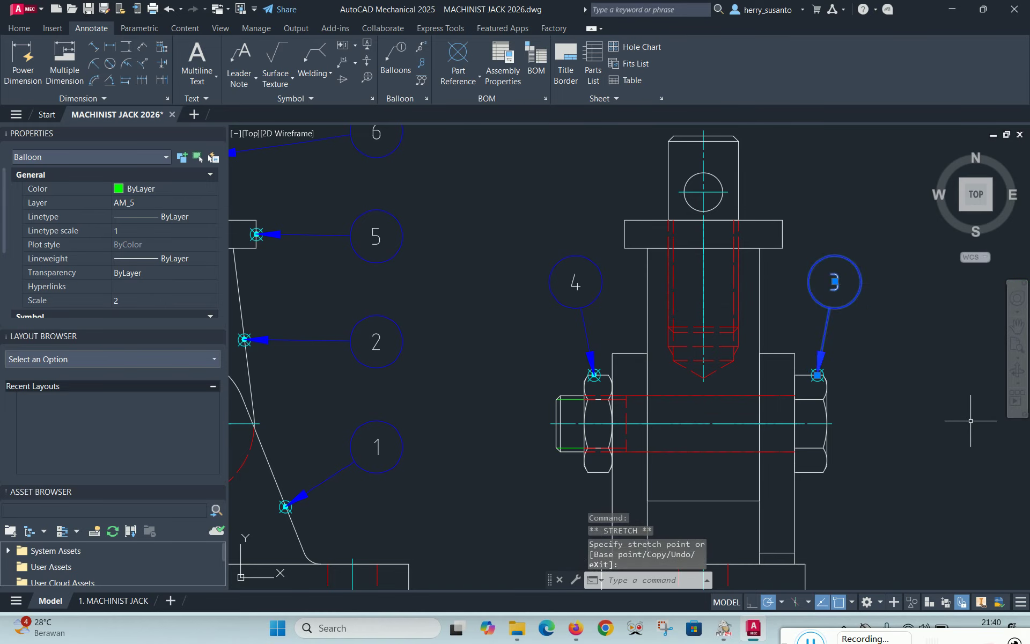
key(Escape)
Check the balloon arrangement across the front and side views and save the drawing
scroll(650, 297, down, 4)
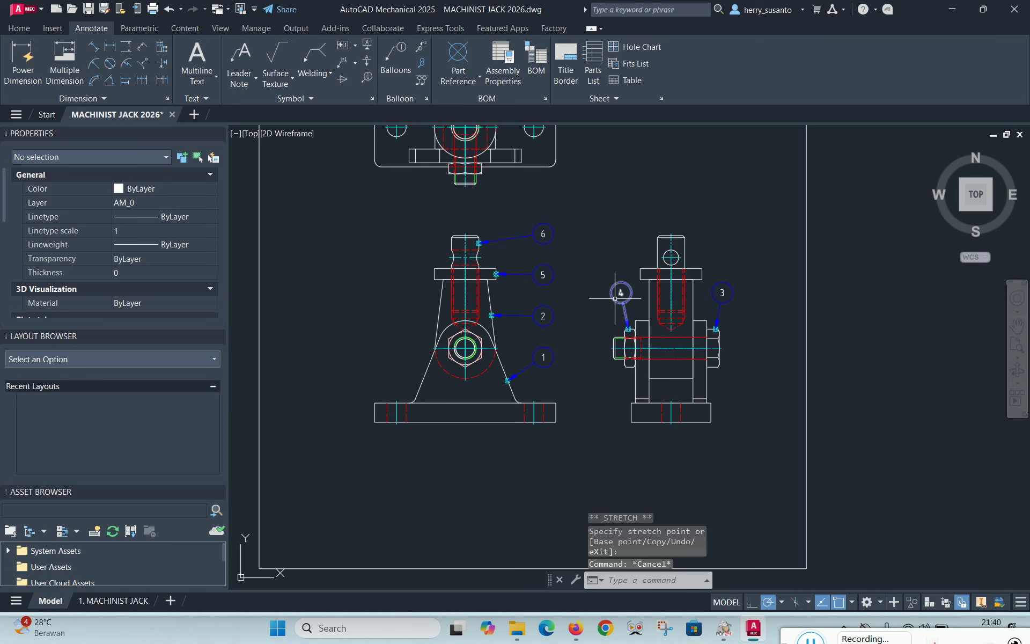
scroll(625, 290, up, 4)
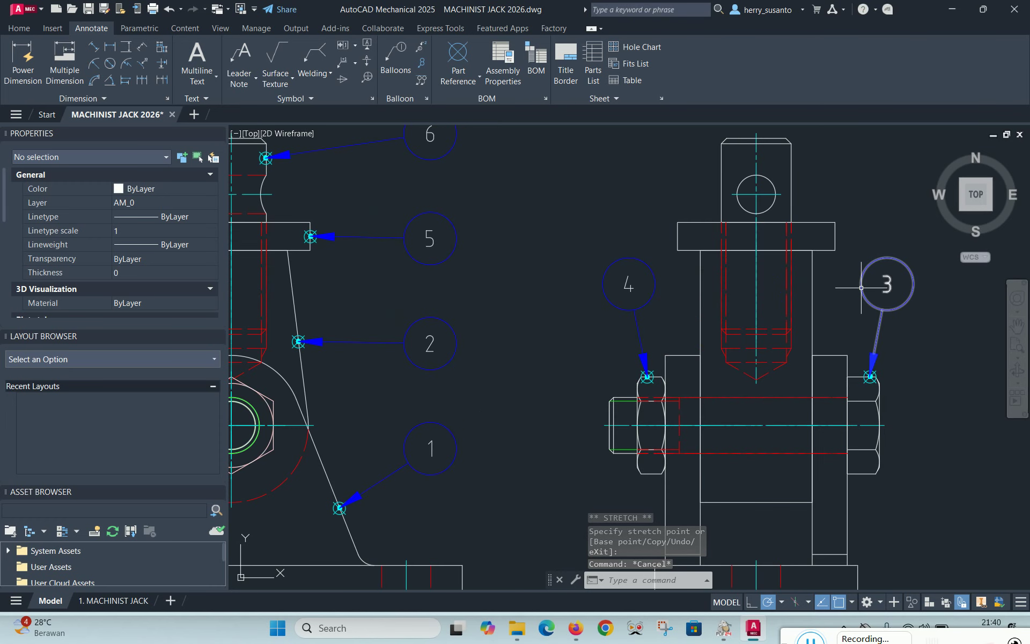
scroll(765, 321, down, 3)
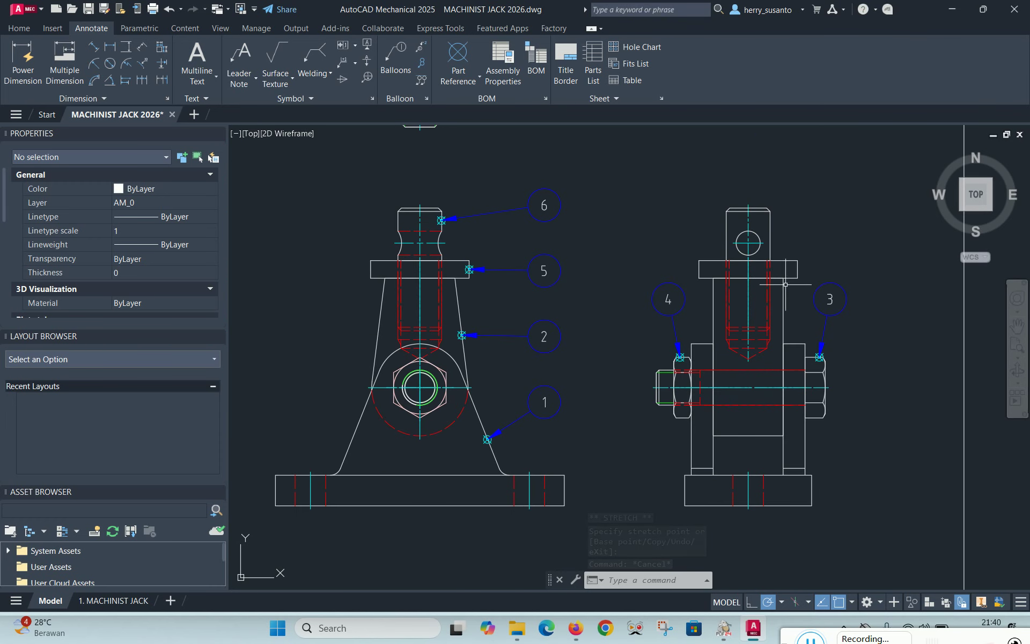
scroll(605, 276, down, 3)
scroll(521, 243, down, 1)
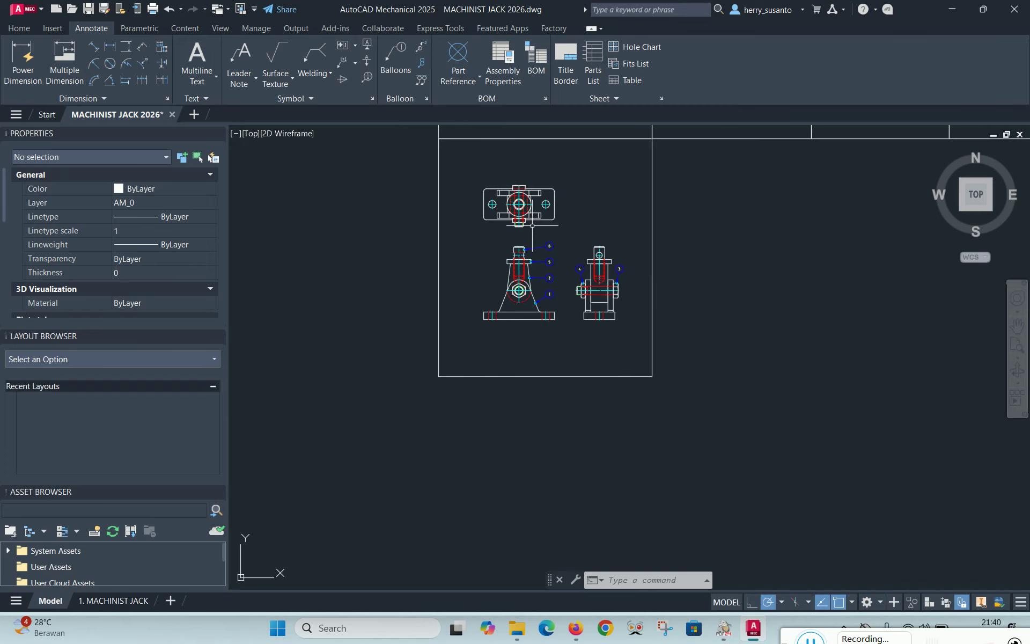
scroll(544, 218, up, 1)
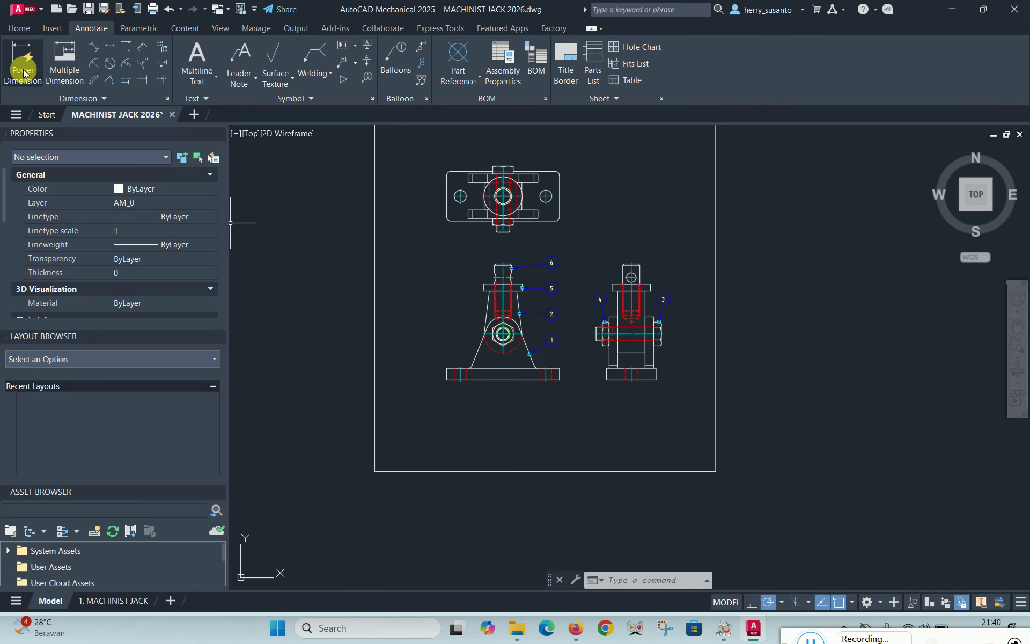
click(89, 10)
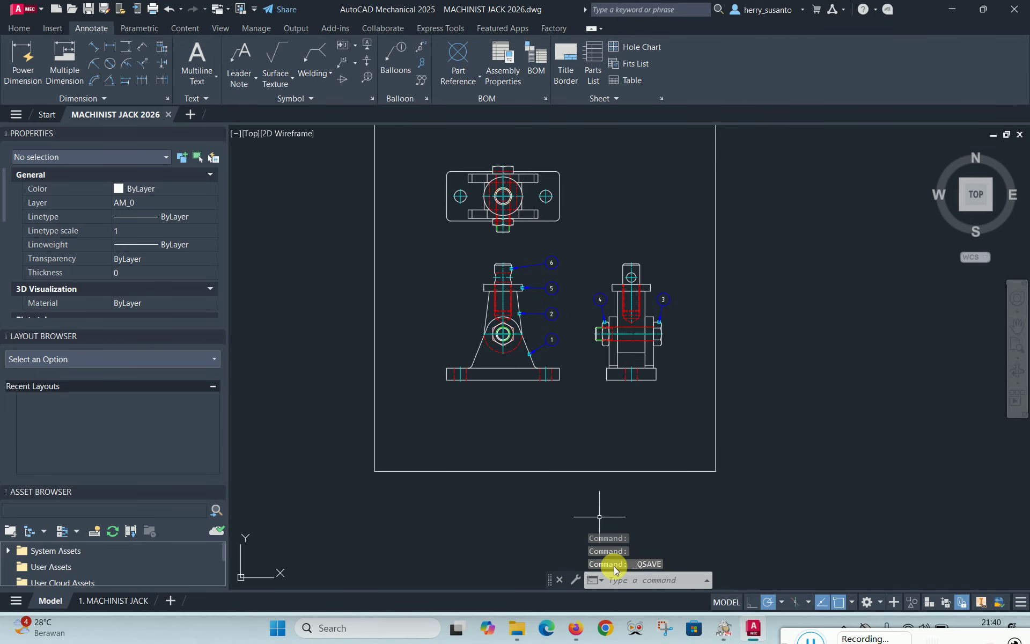
Examine the rearranged balloons against the parts list on the 1. MACHINIST JACK layout
click(110, 600)
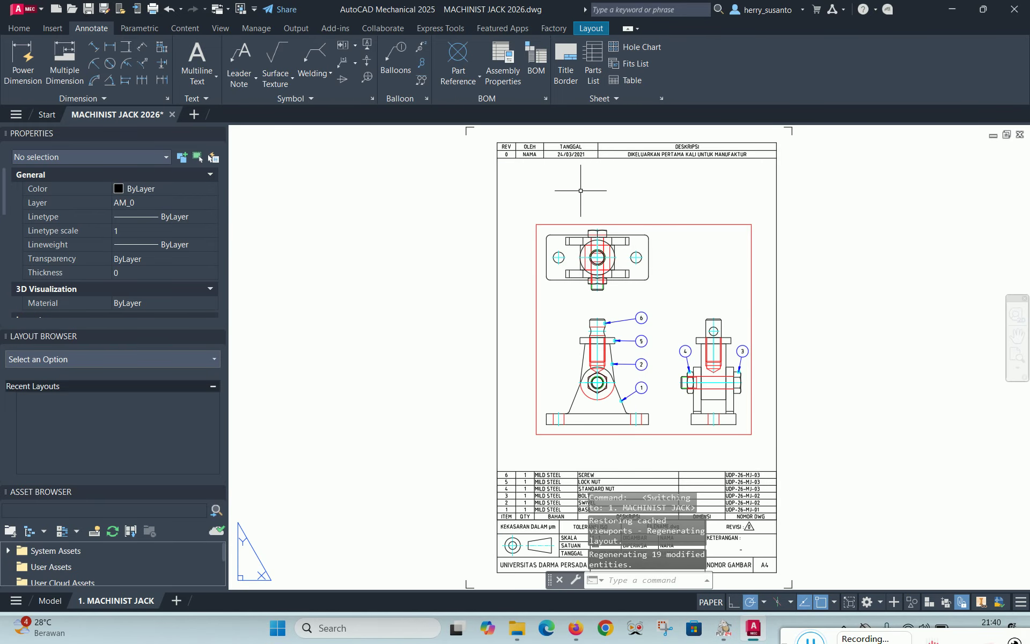
scroll(747, 471, down, 2)
scroll(747, 472, up, 2)
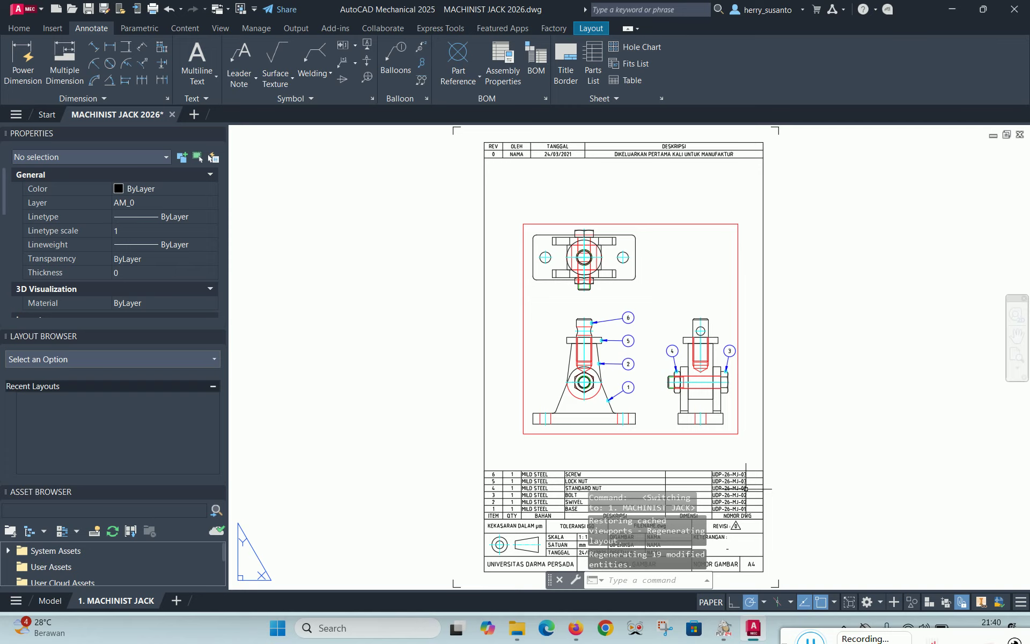
scroll(787, 359, up, 2)
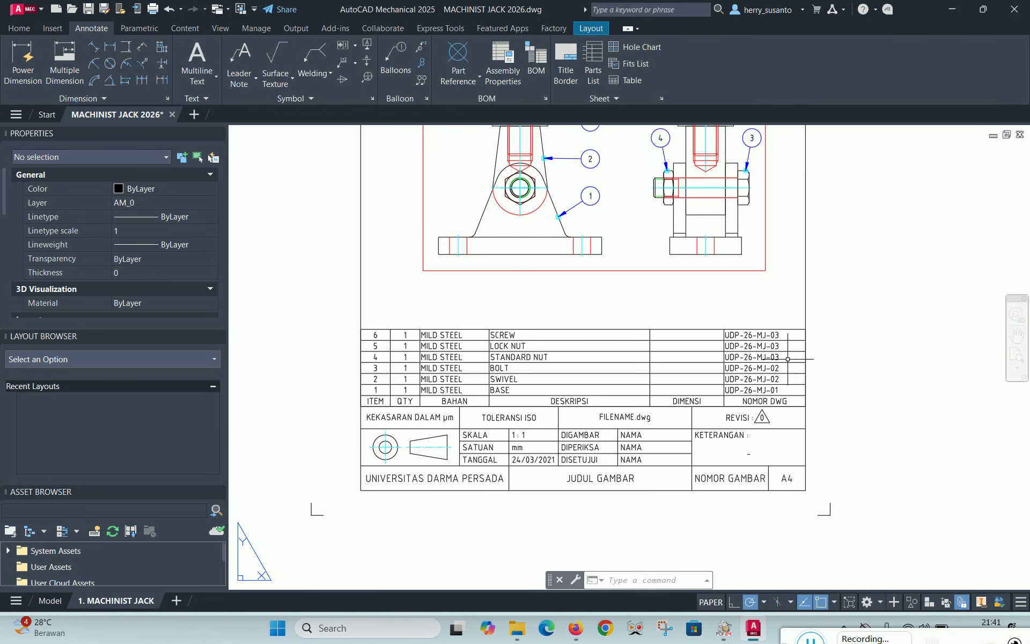
middle_drag(874, 230, 846, 407)
scroll(845, 407, down, 2)
scroll(439, 431, up, 2)
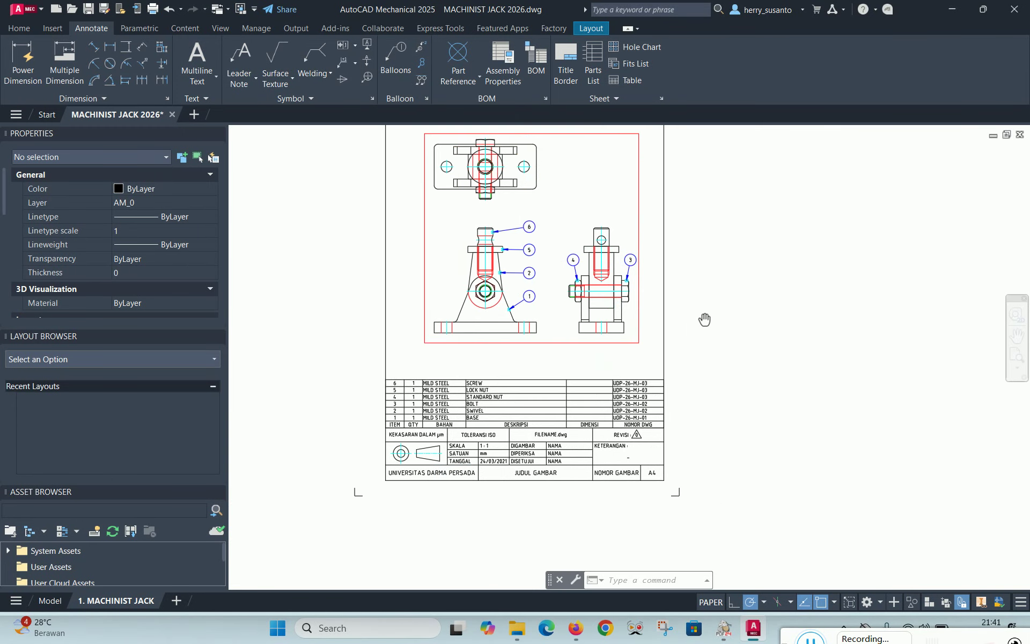
scroll(724, 483, down, 2)
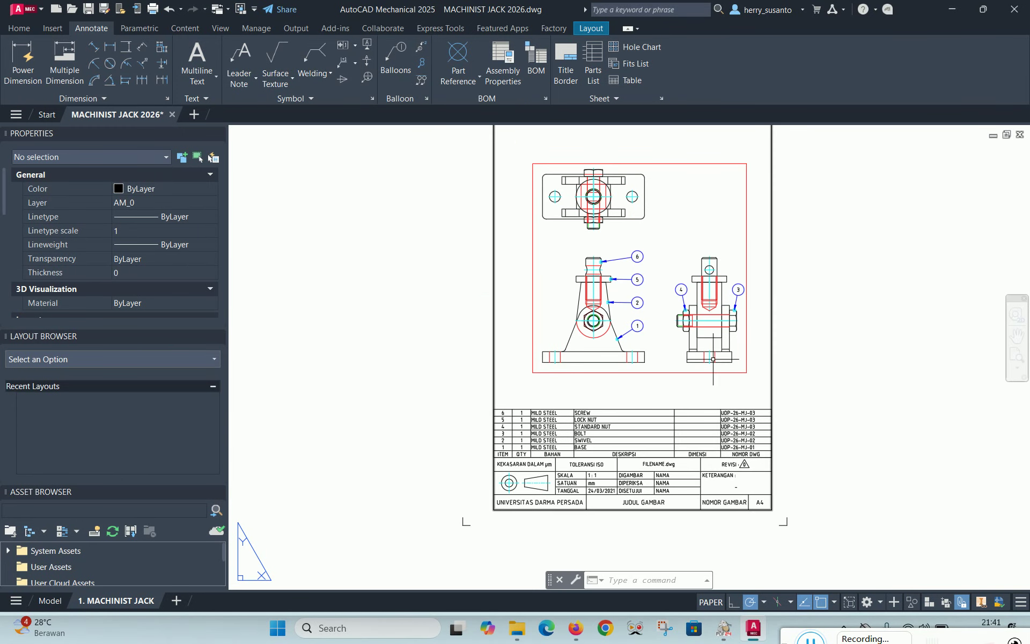
scroll(718, 209, down, 2)
middle_drag(809, 219, 754, 302)
scroll(624, 377, up, 2)
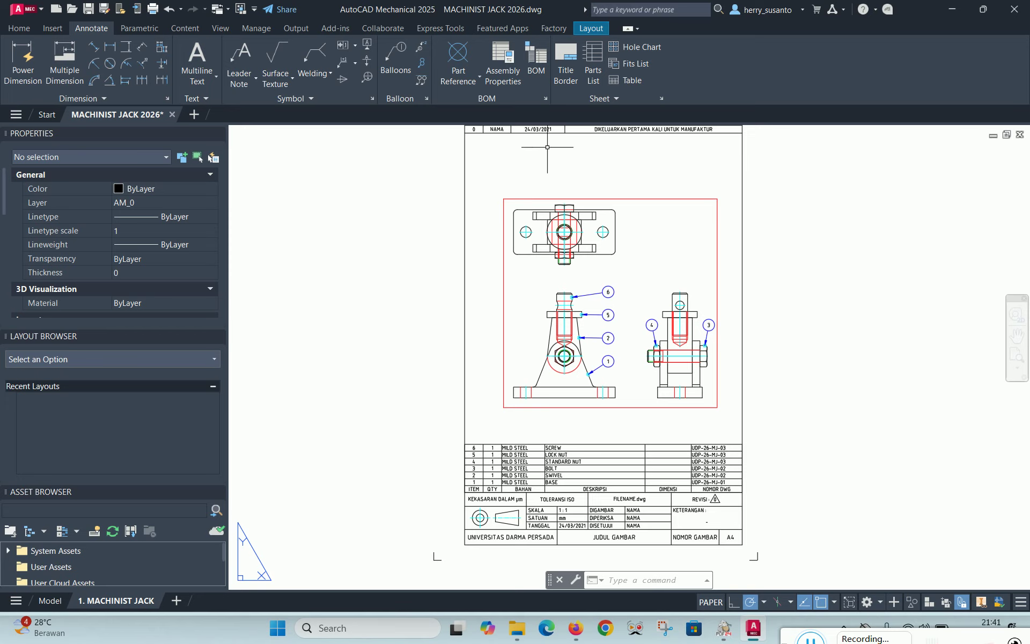
Turn off the AM_VIEWS layer to hide the viewport border on the layout
click(22, 31)
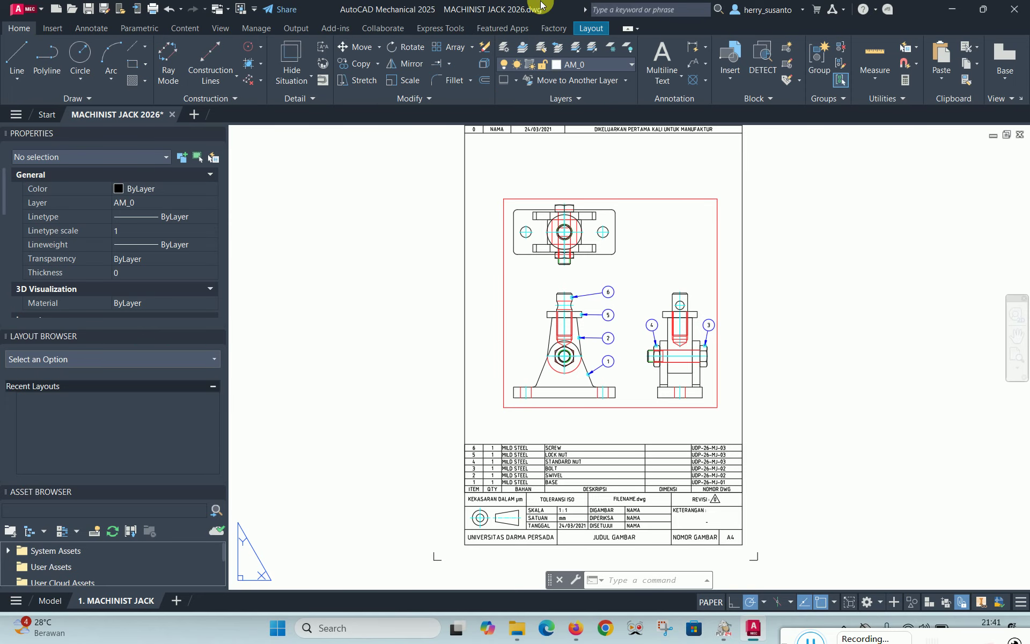
click(631, 67)
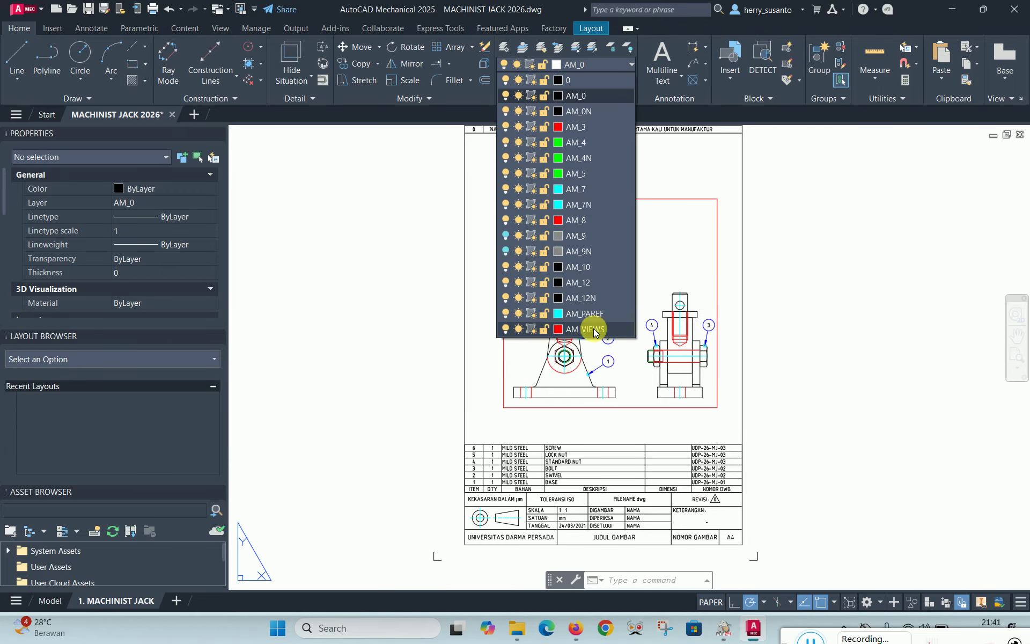
click(505, 328)
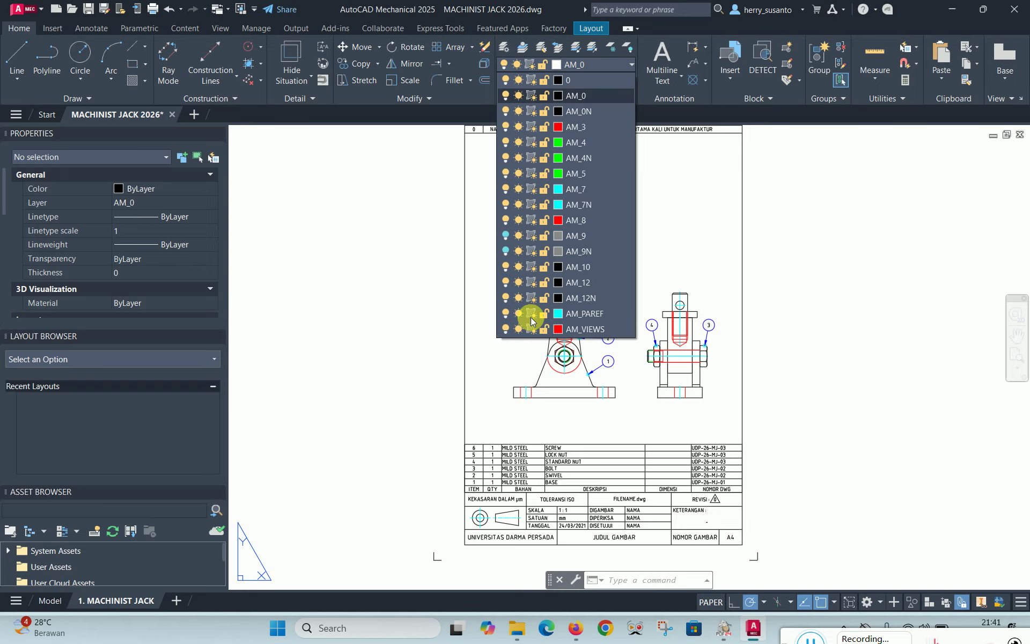
click(846, 248)
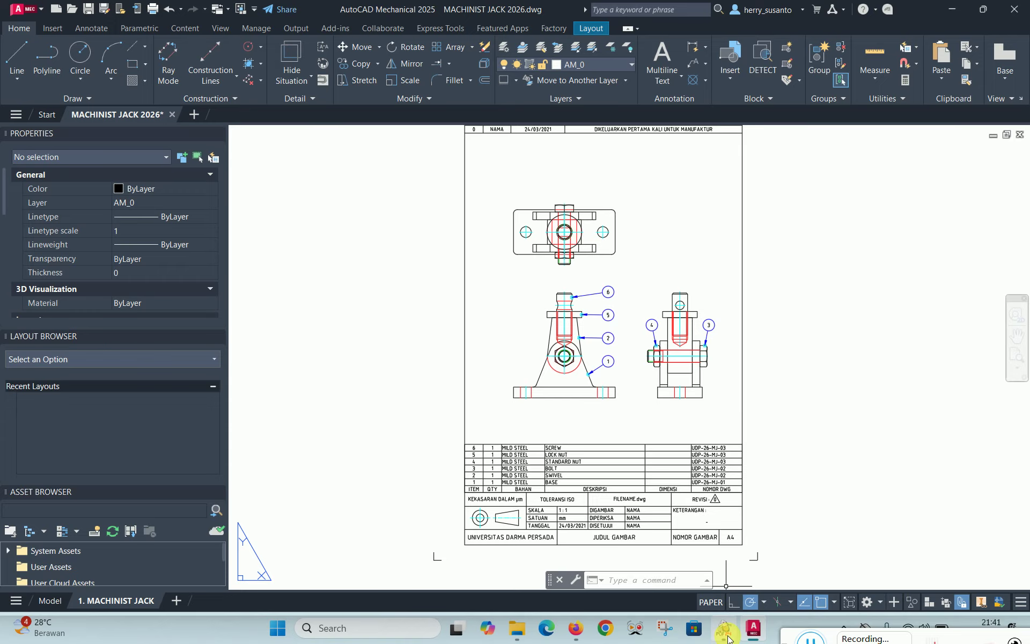
Switch to PDF24 Reader to examine the dimensions and balloons on the reference assembly drawing, and return to AutoCAD Mechanical
mouse_move(726, 633)
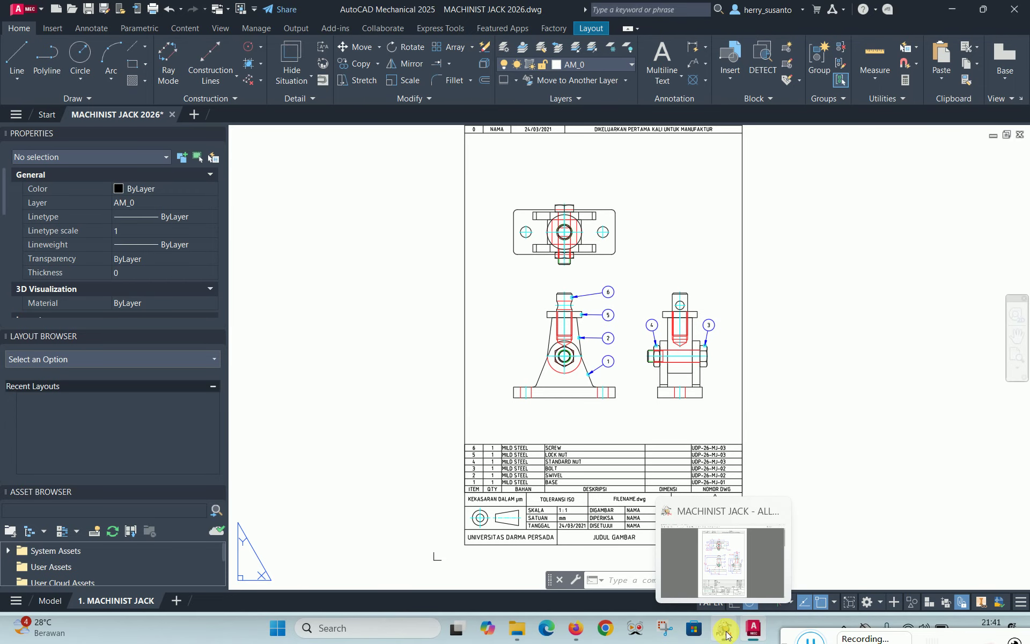
click(726, 633)
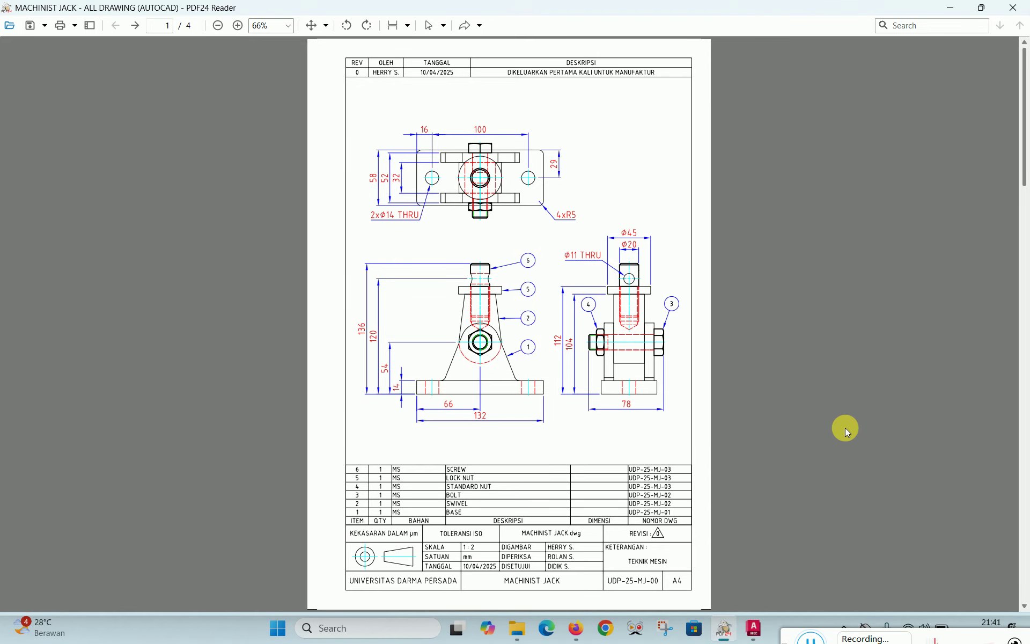
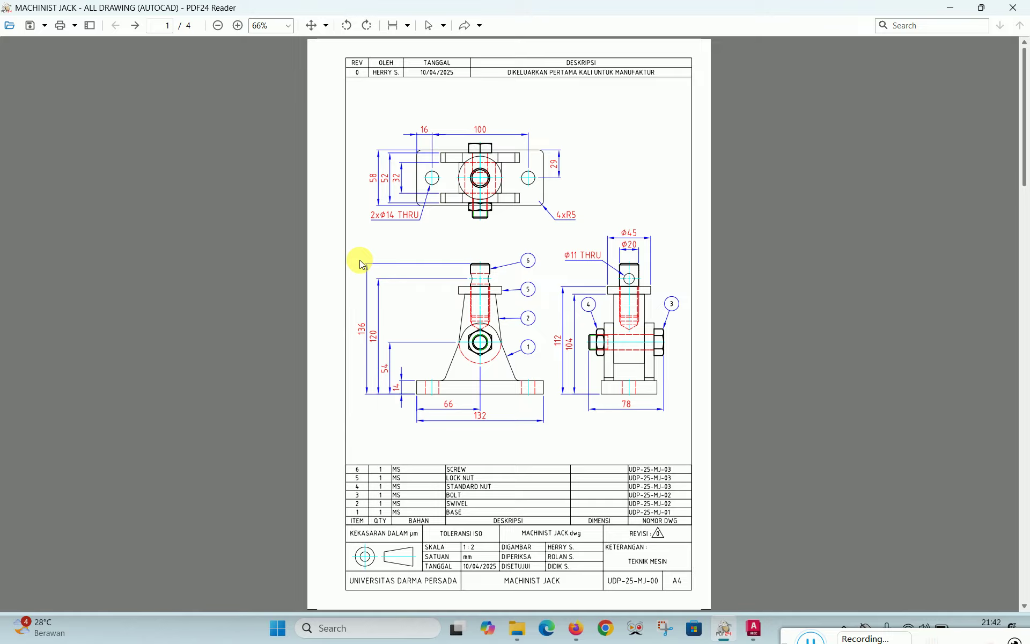
click(754, 627)
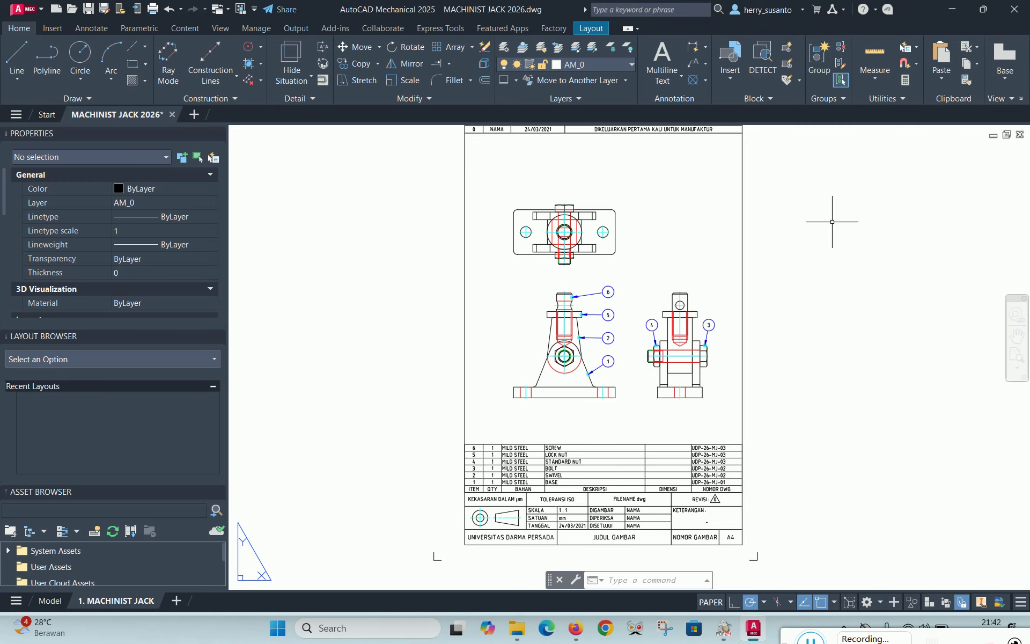
In the ISO standard's dimension settings, modify the AM_ISO style with text height 2.5 and text offset from the dimension line 0.75
right_click(800, 212)
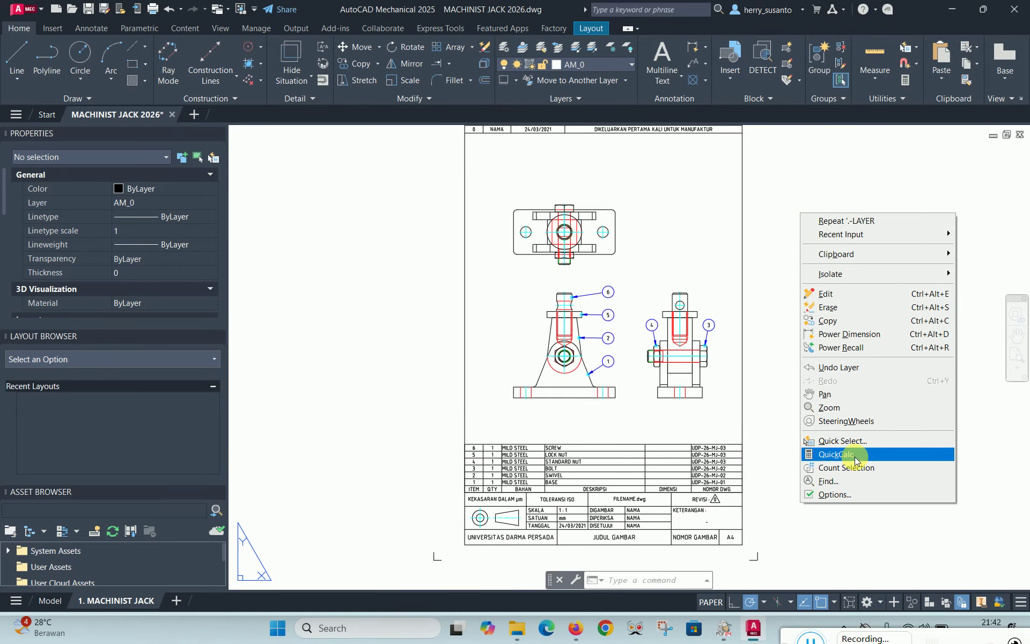
click(853, 495)
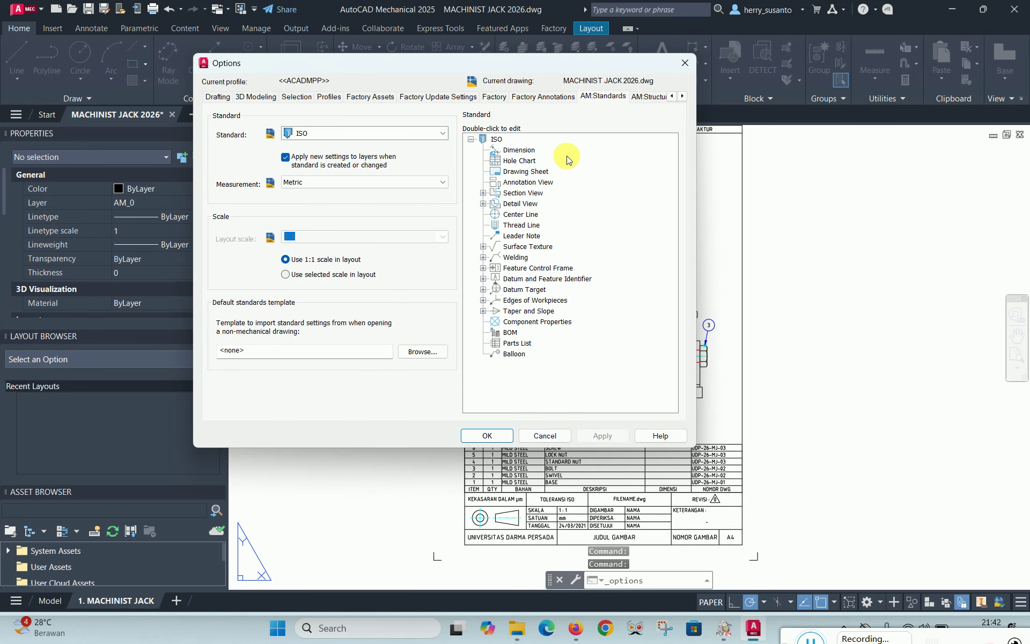
double_click(515, 151)
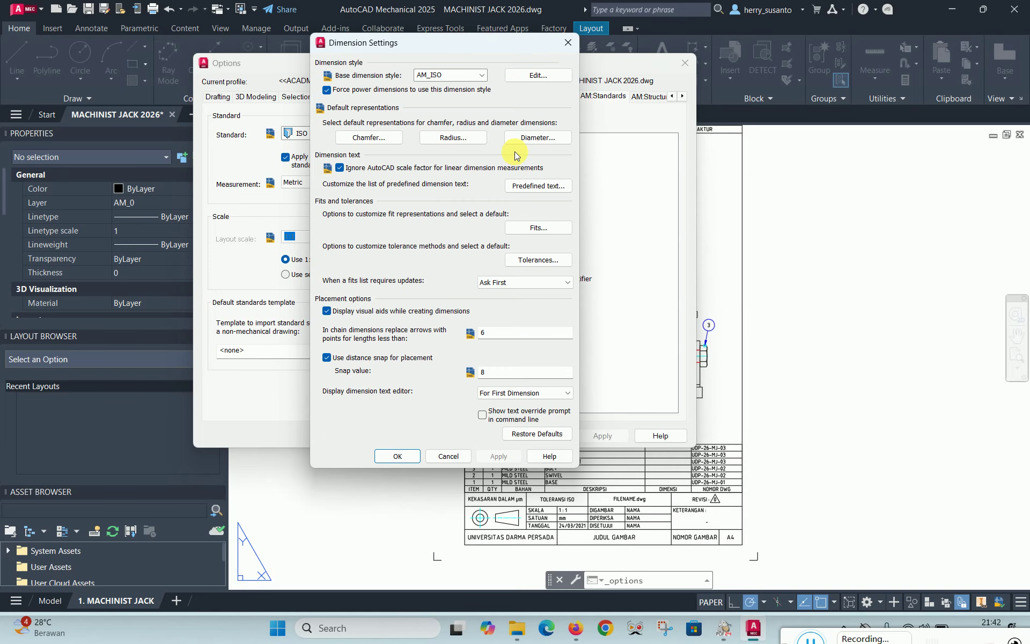
click(539, 76)
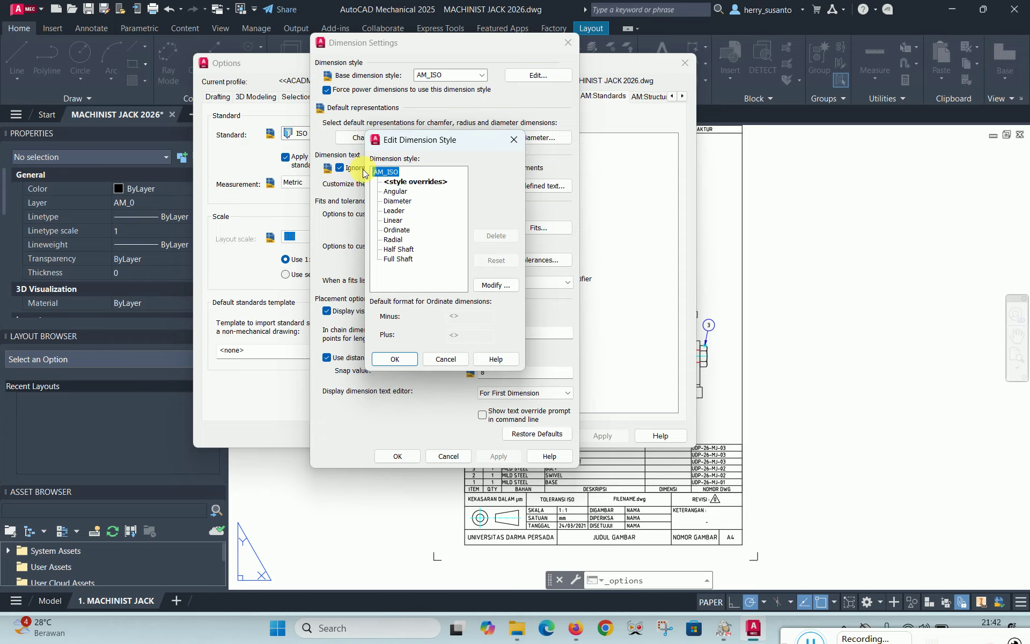
click(493, 285)
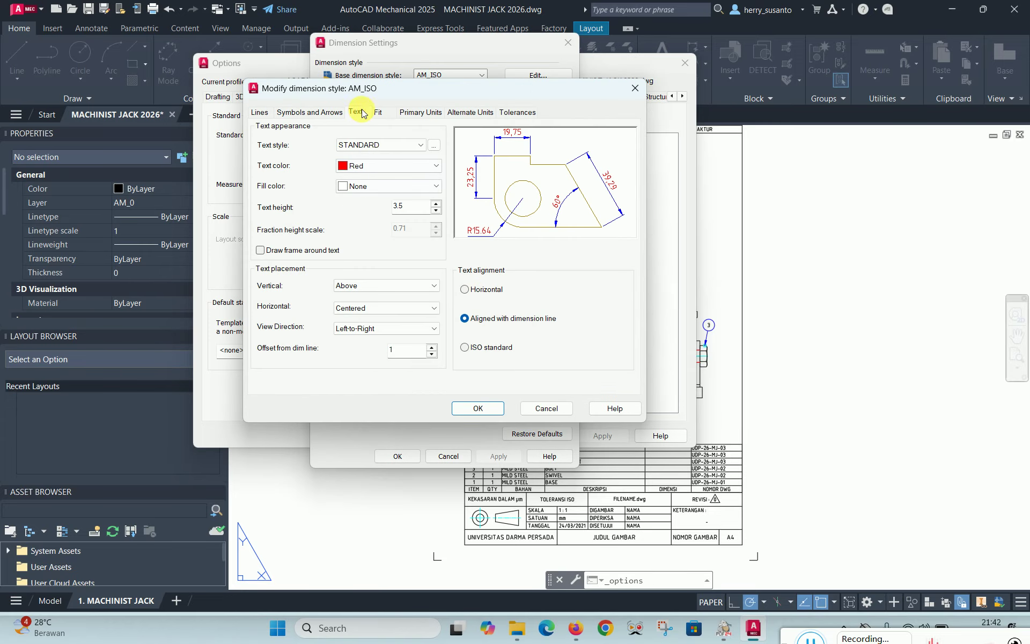
double_click(400, 207)
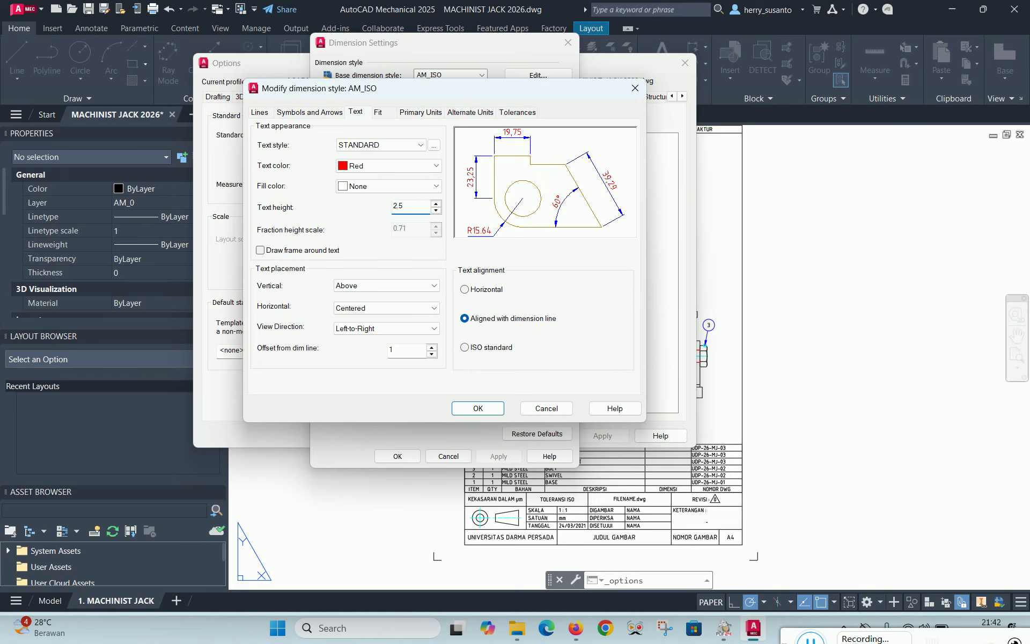
drag(411, 349, 375, 349)
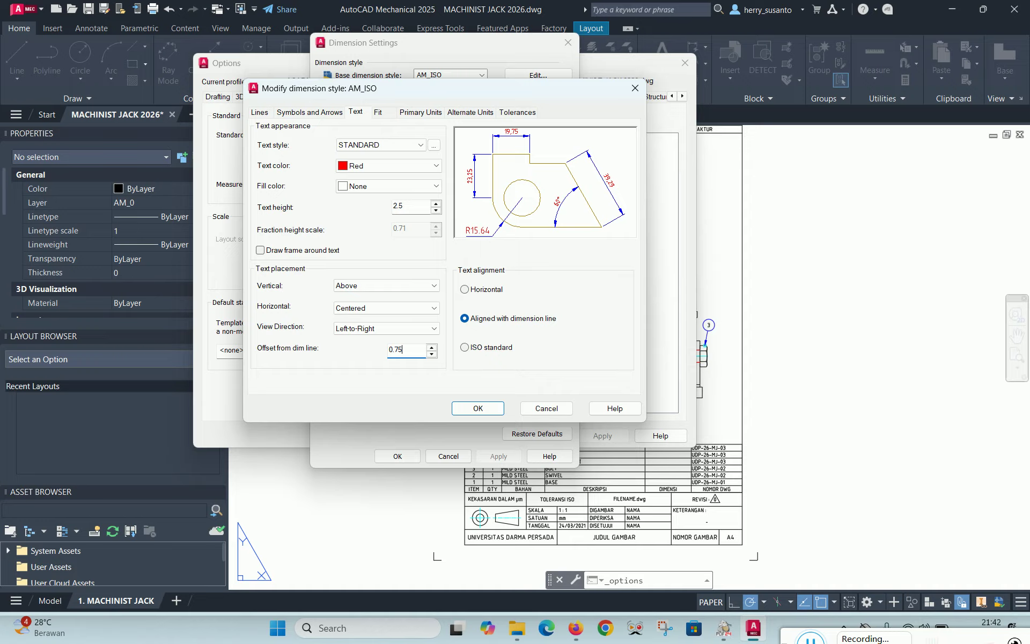
Set the AM_ISO arrow size to 2.5 and apply the dimension style changes to the drawing
click(316, 113)
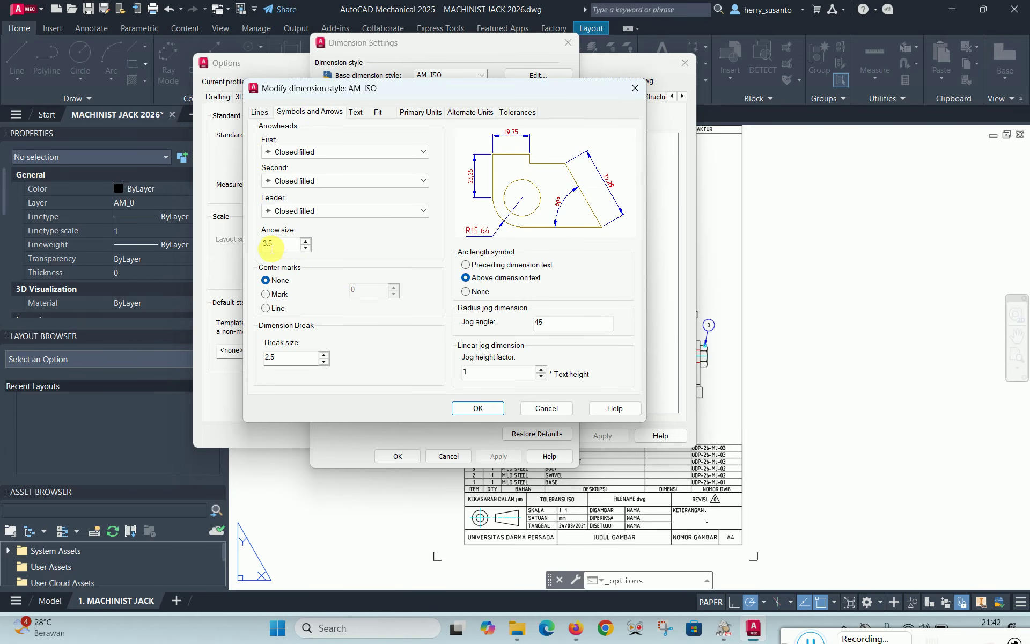
drag(266, 244, 252, 249)
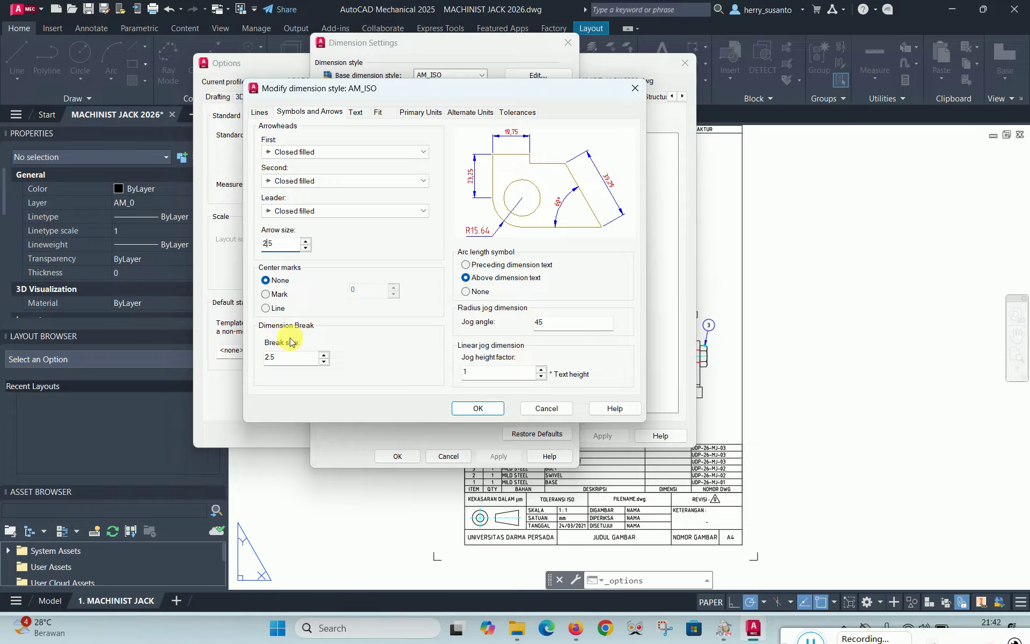
double_click(276, 357)
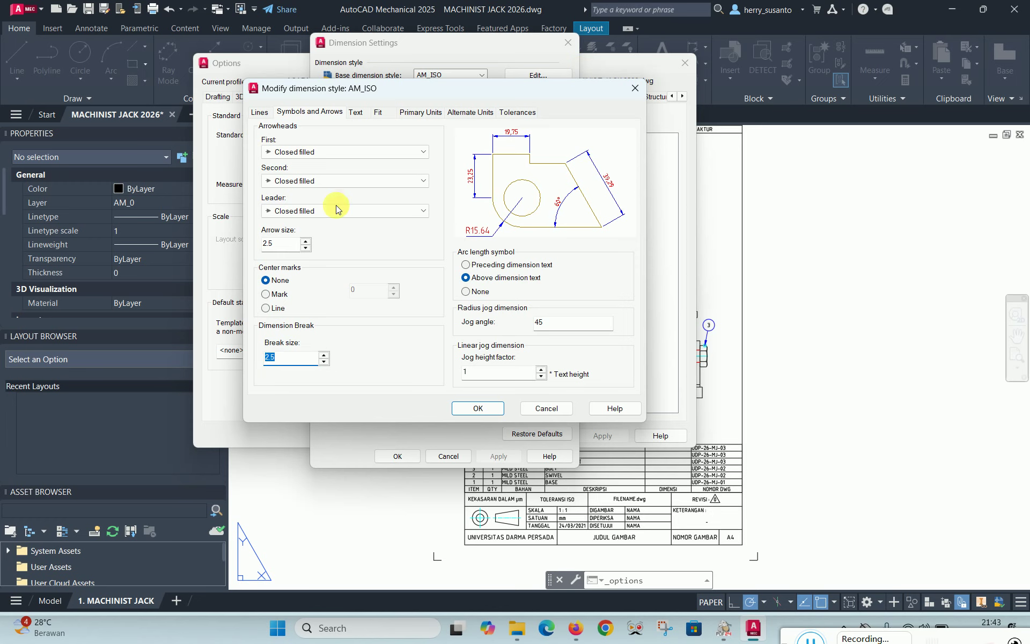
click(481, 408)
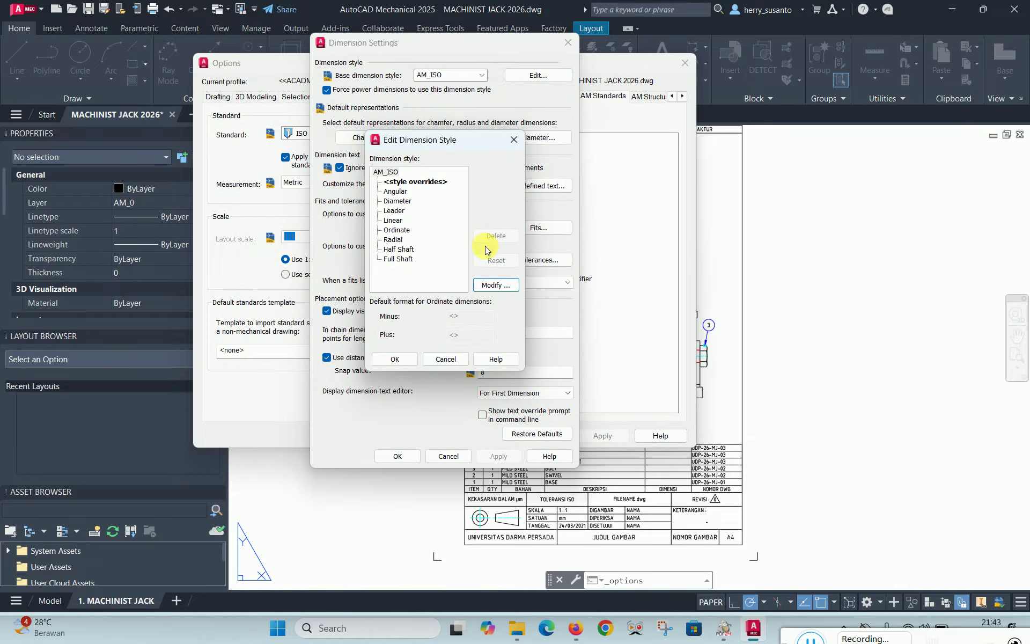
click(396, 357)
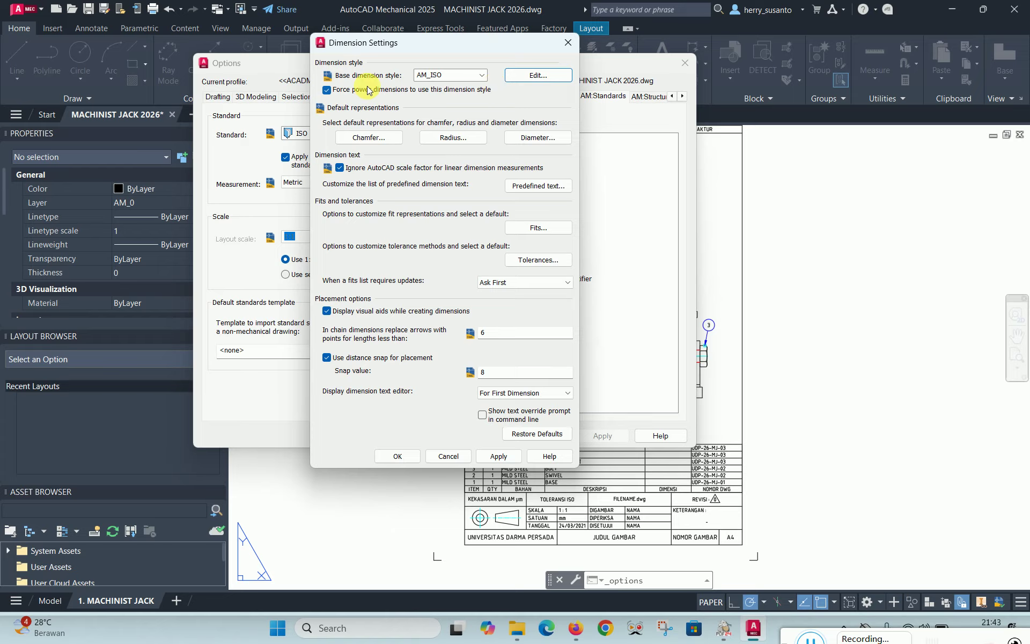
click(499, 455)
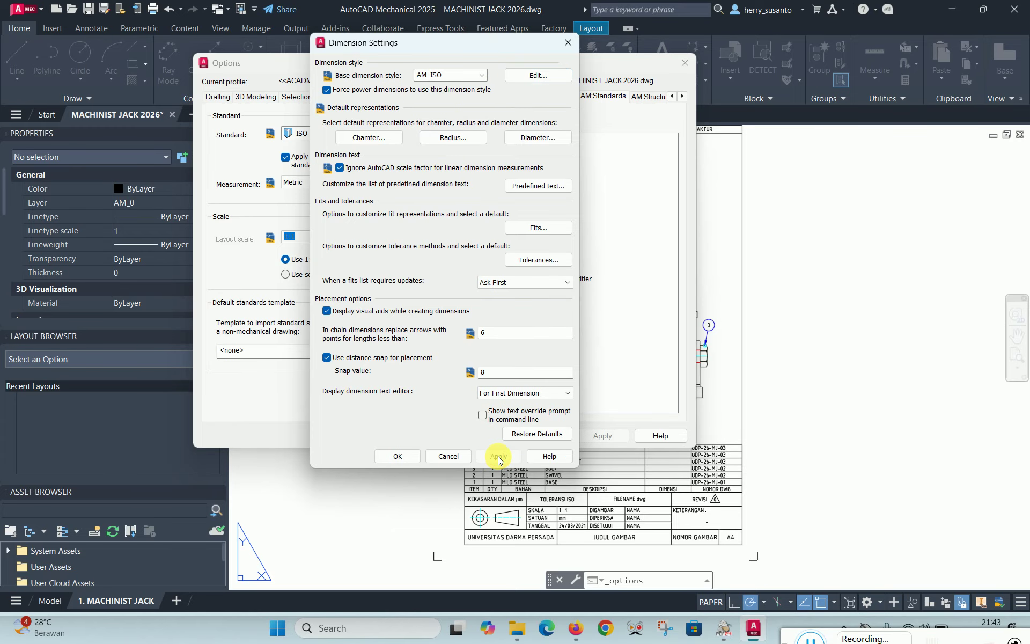
click(397, 456)
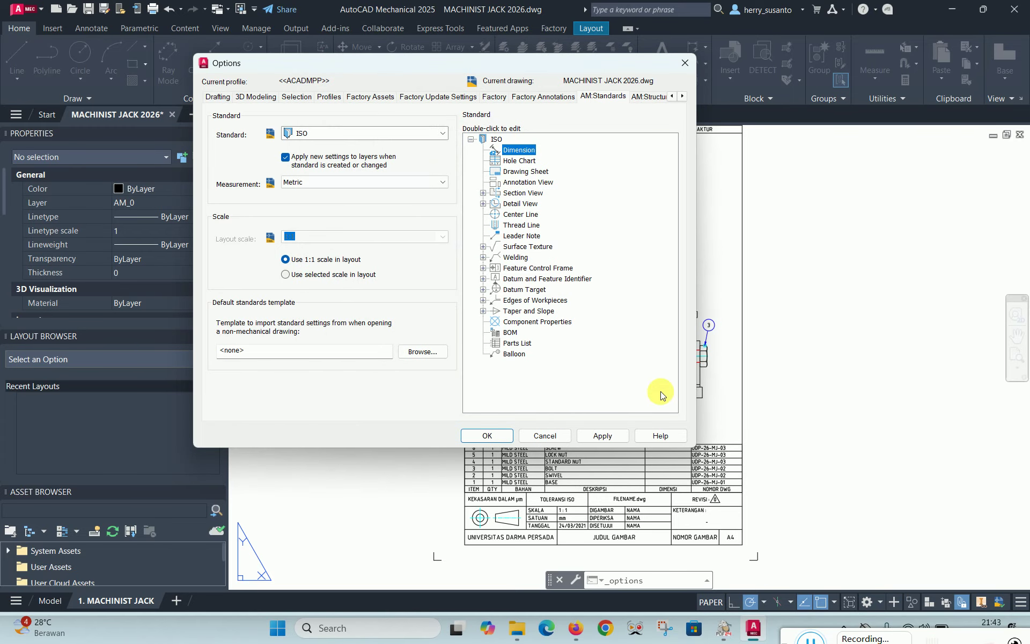
click(603, 436)
click(488, 435)
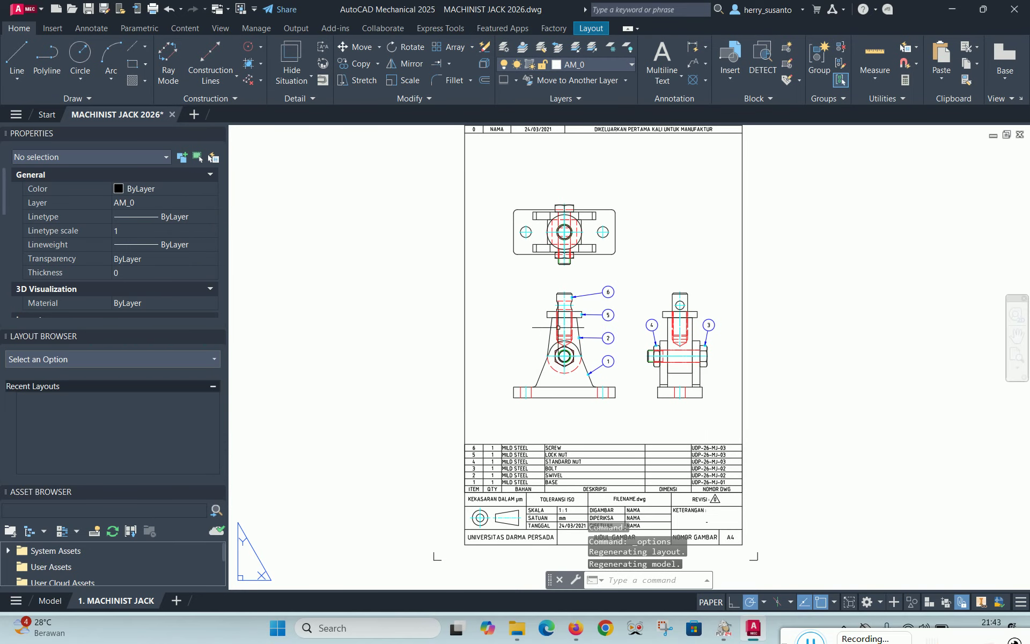
Add a vertical power dimension for the base flange thickness at the left side of the front view
scroll(559, 370, up, 2)
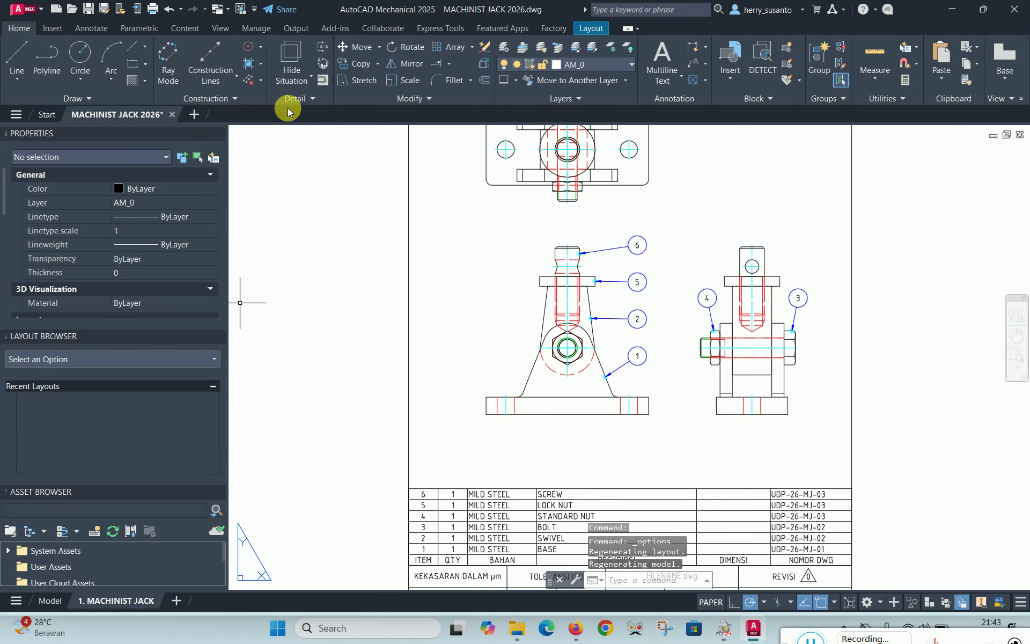
click(90, 28)
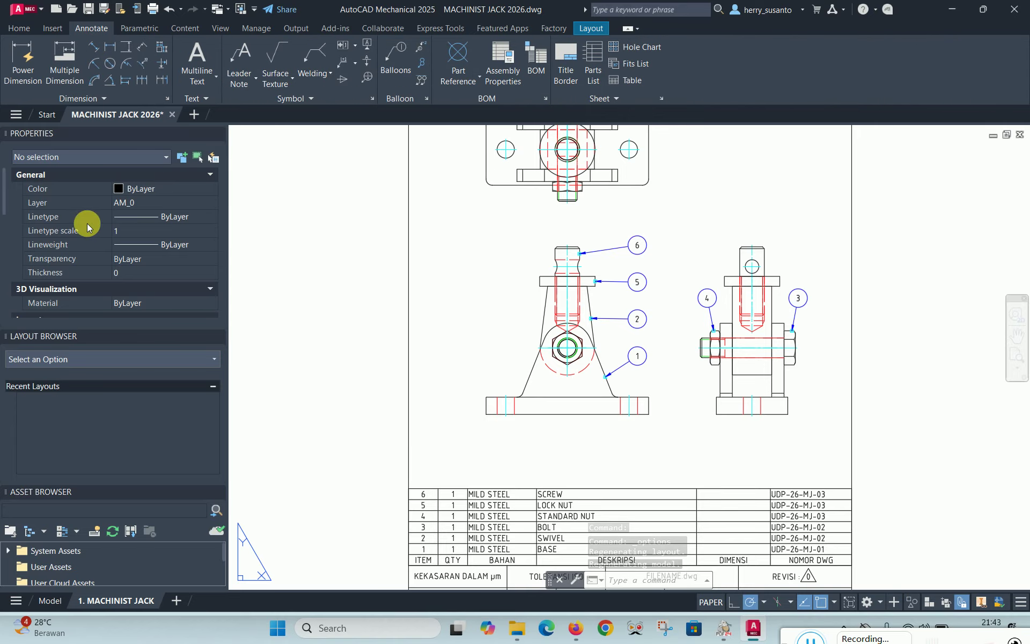
click(22, 59)
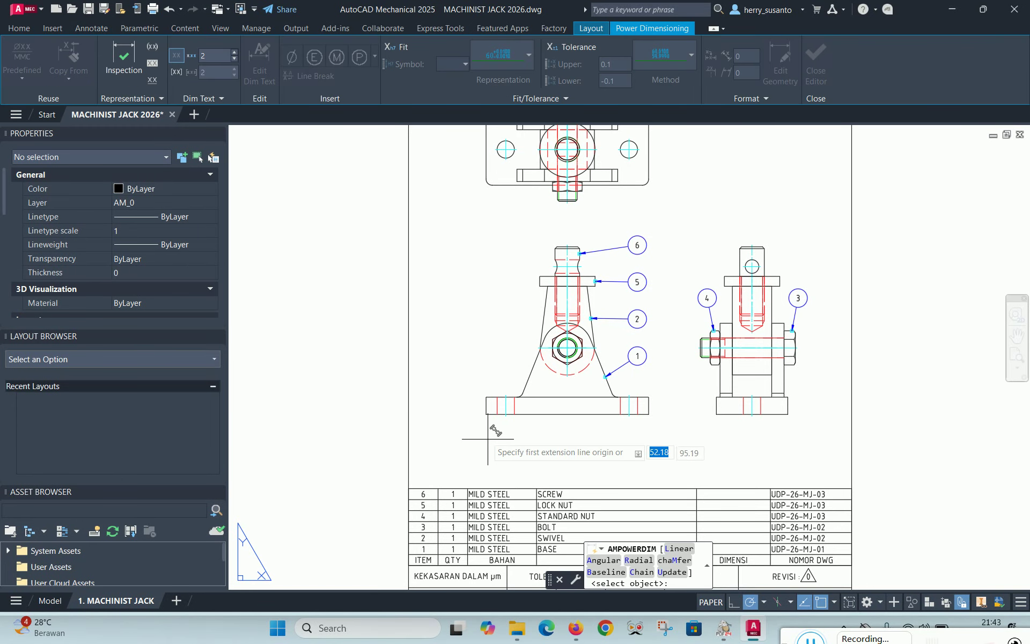
scroll(488, 429, up, 4)
click(487, 342)
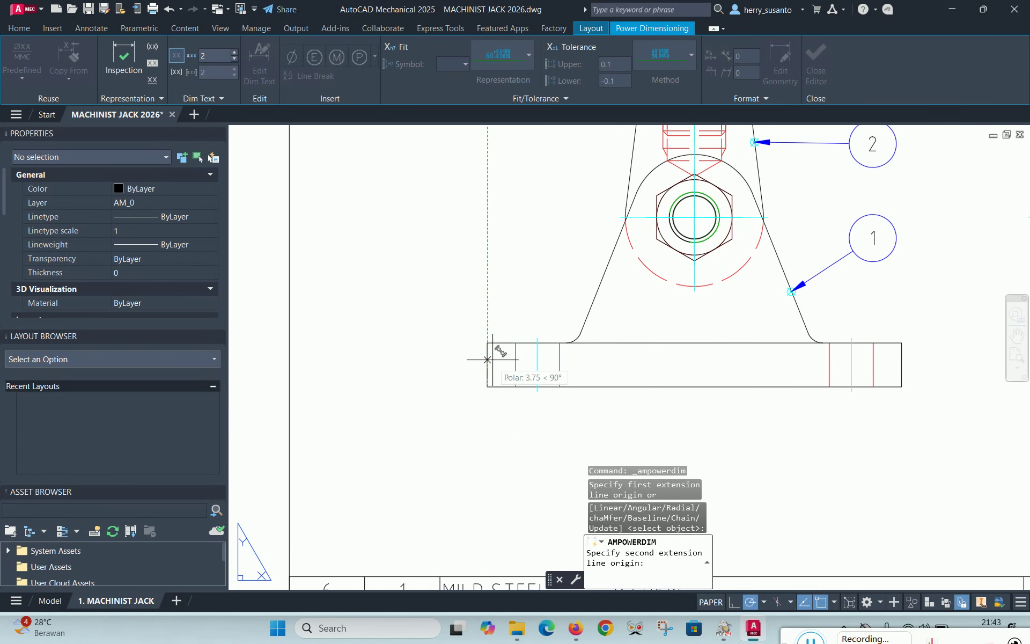
click(487, 386)
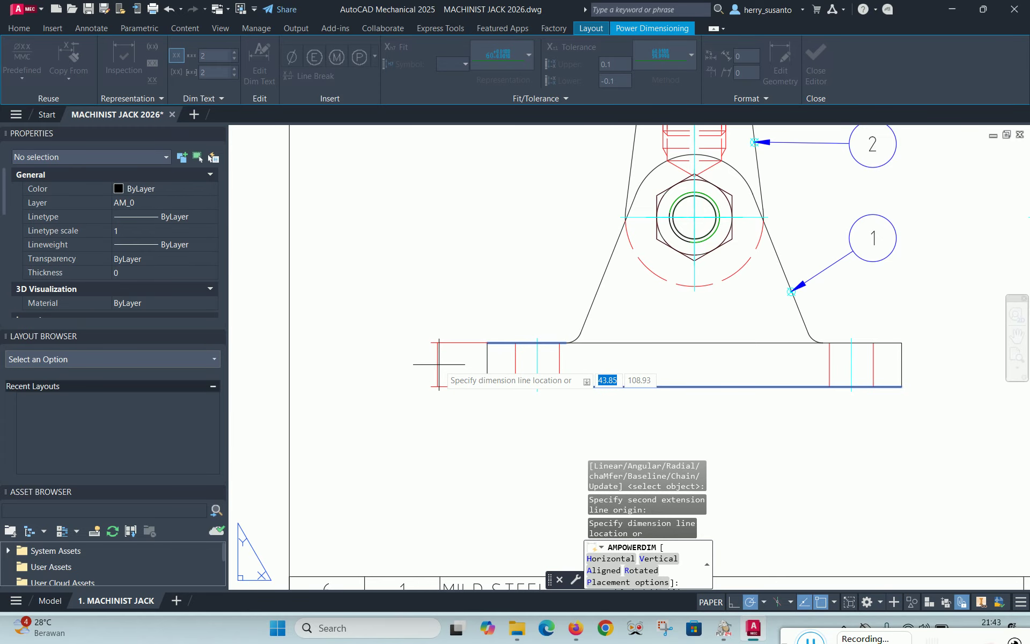
click(449, 450)
click(466, 436)
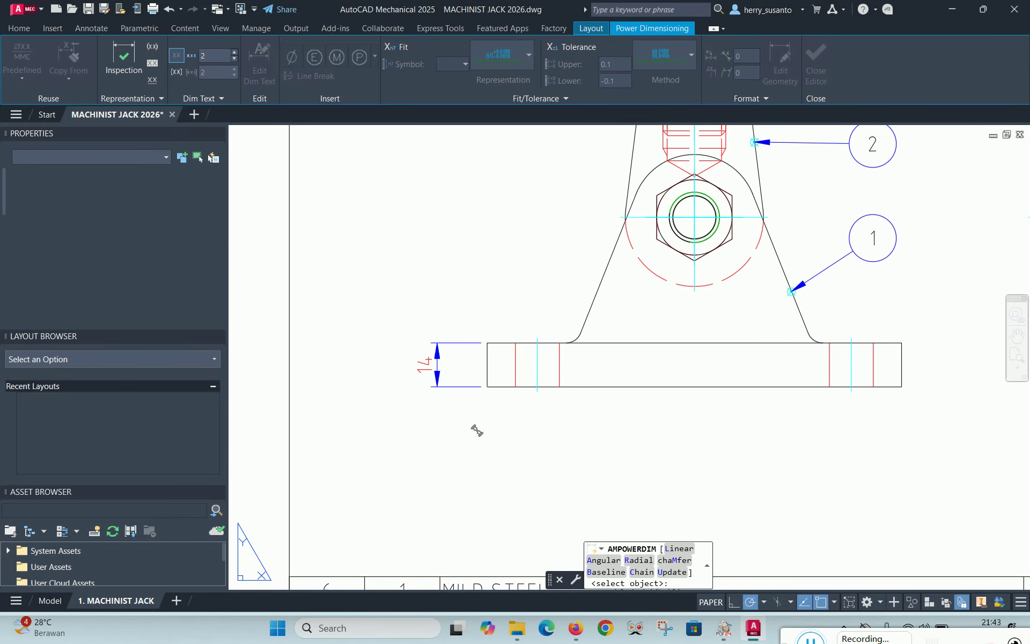
Dimension the height from the base's bottom edge to the bolt centerline, outside the flange thickness dimension
click(489, 387)
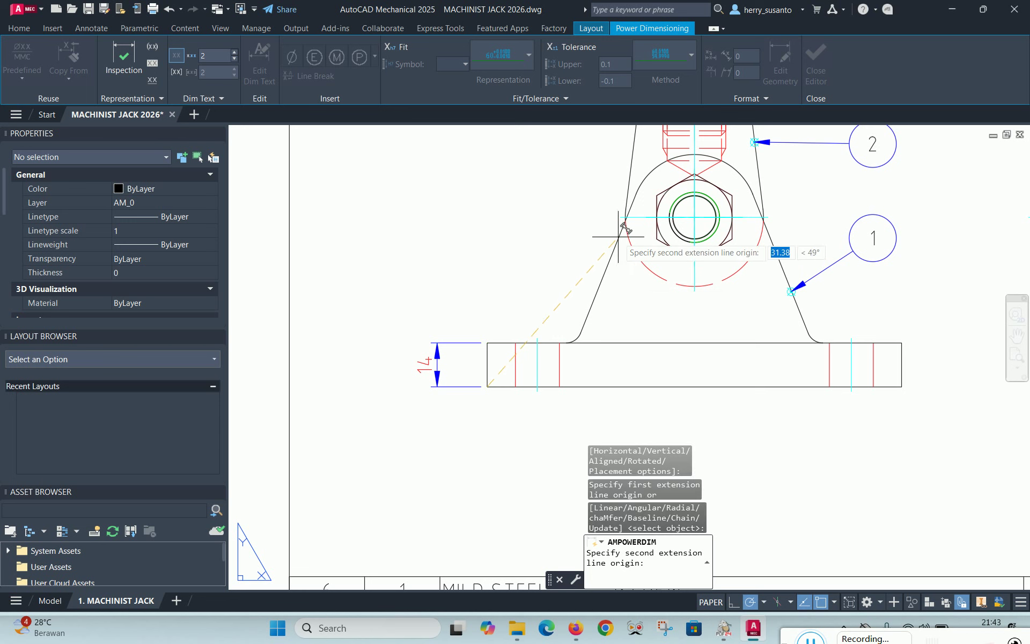
click(620, 218)
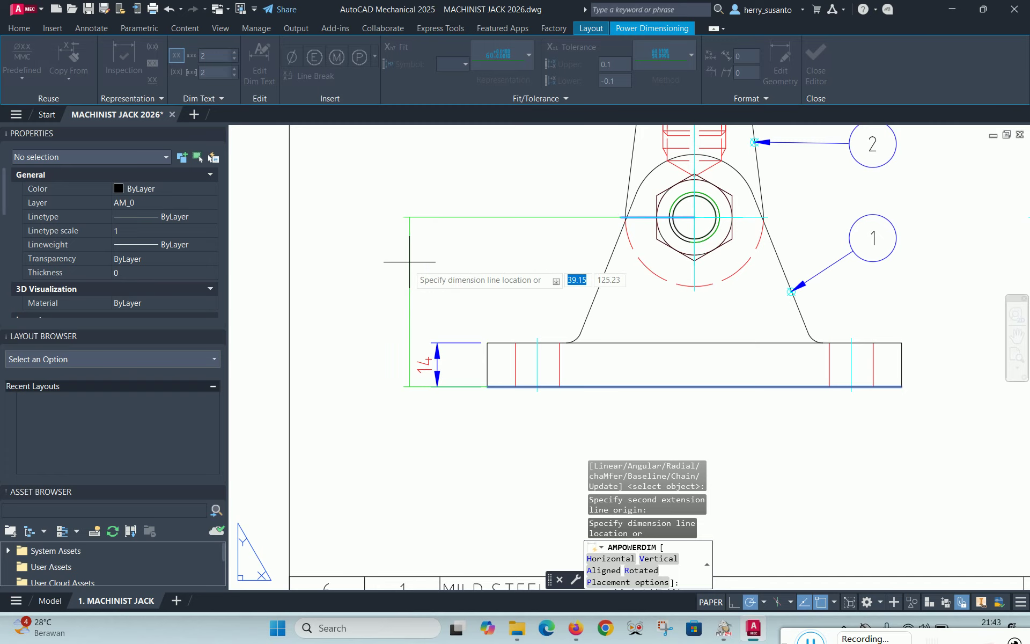
click(412, 350)
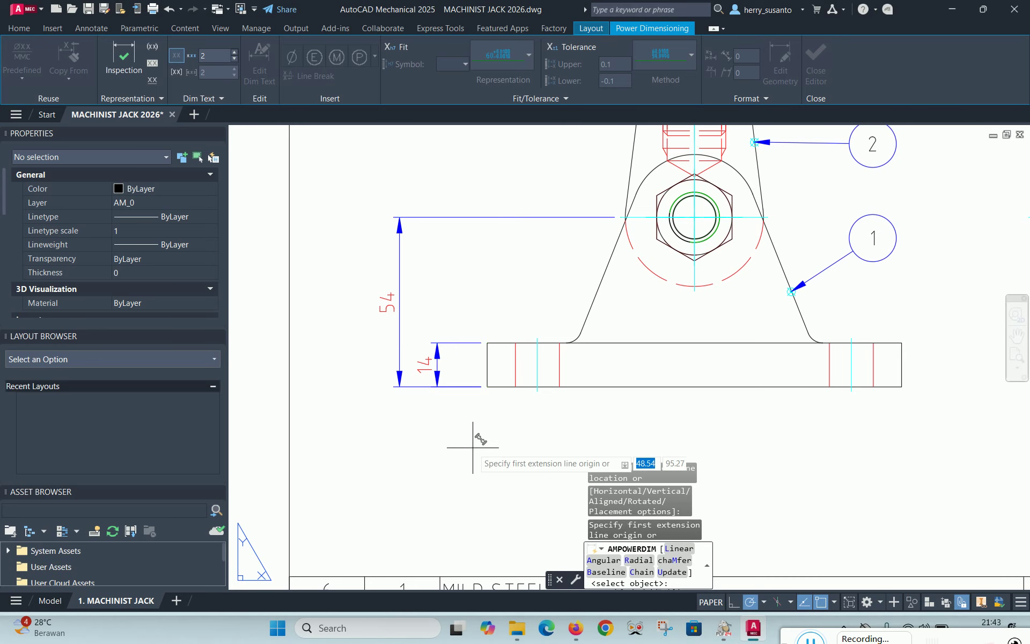
Dimension the height from the base's bottom edge to the screw's cross-hole centerline, outside the bolt centerline dimension
click(487, 386)
scroll(483, 391, down, 2)
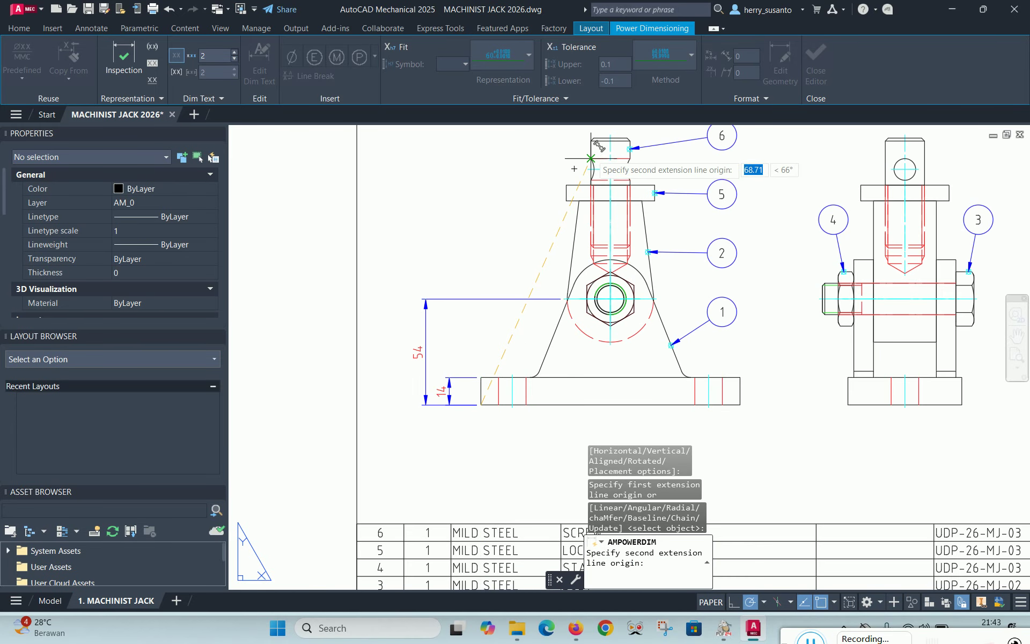
scroll(590, 161, up, 3)
click(583, 180)
scroll(584, 180, down, 3)
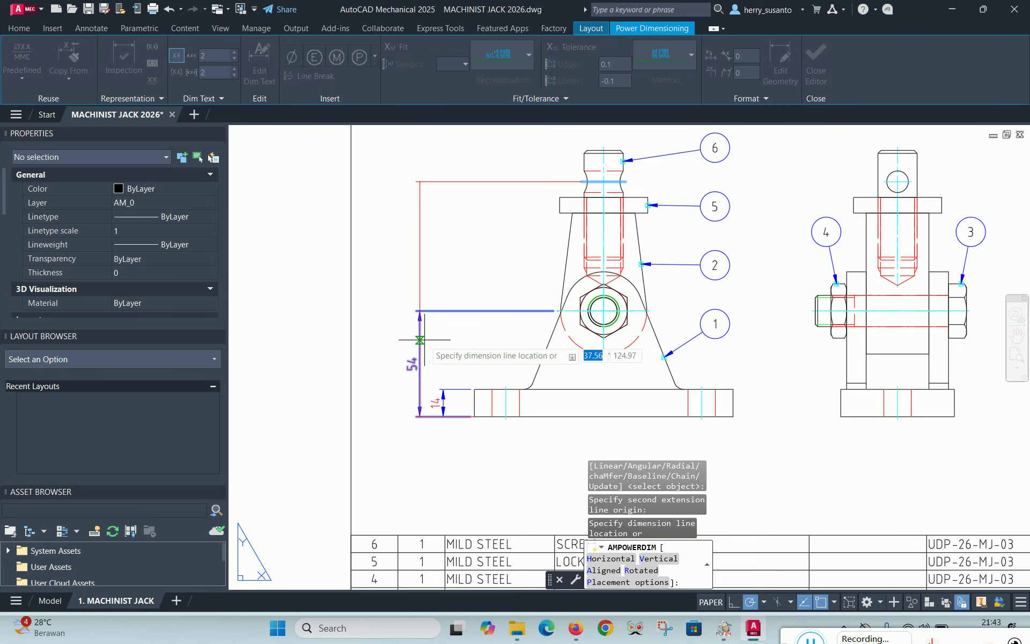
click(396, 339)
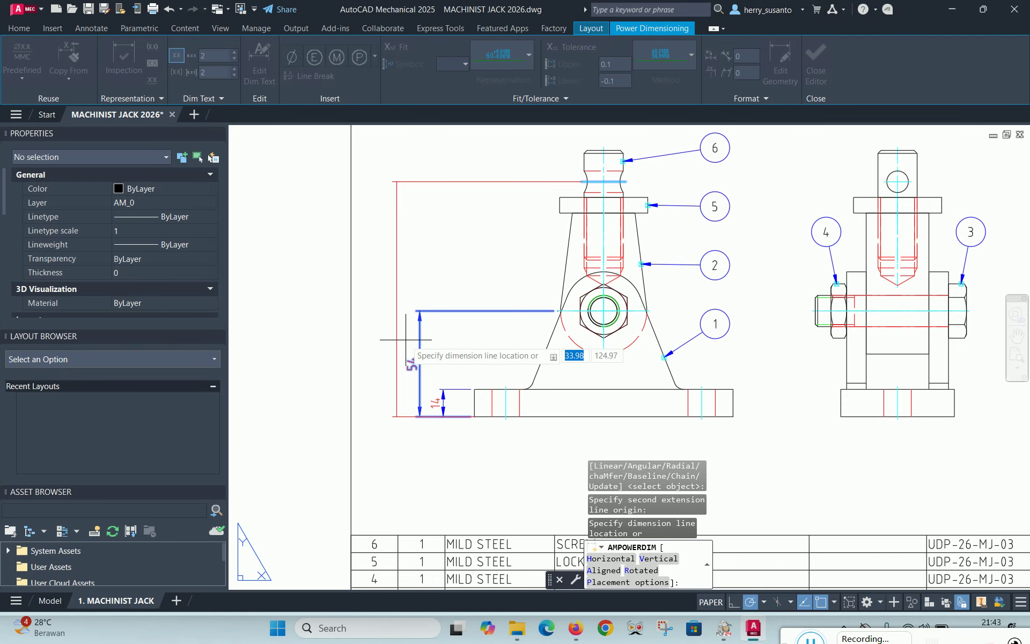
Dimension the overall height from the base's bottom edge to the top of the screw as the outermost dimension, and end dimensioning
click(474, 416)
scroll(607, 135, up, 5)
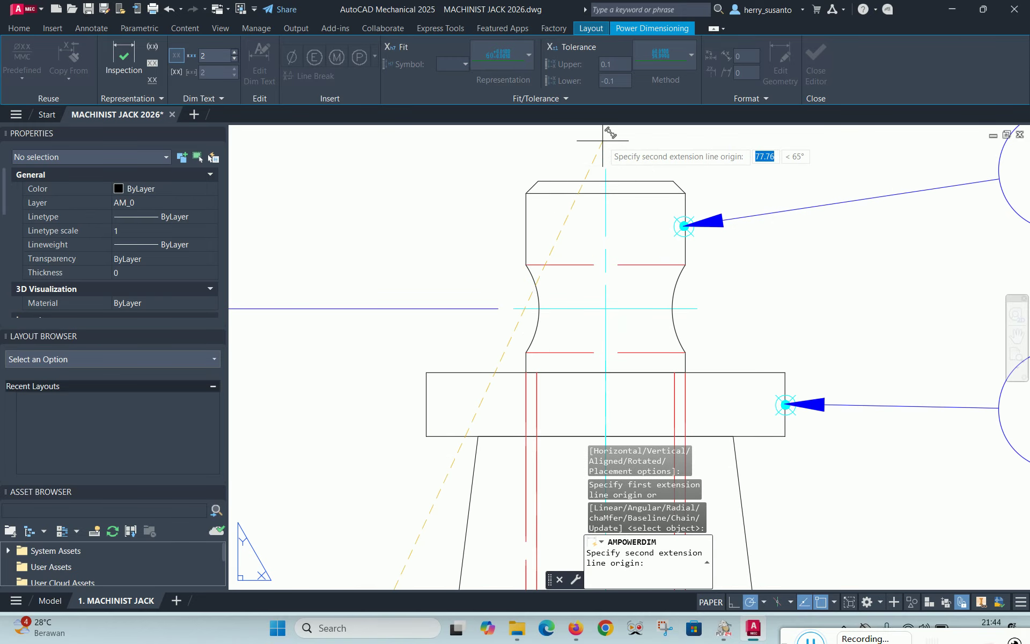
click(539, 181)
scroll(538, 182, down, 5)
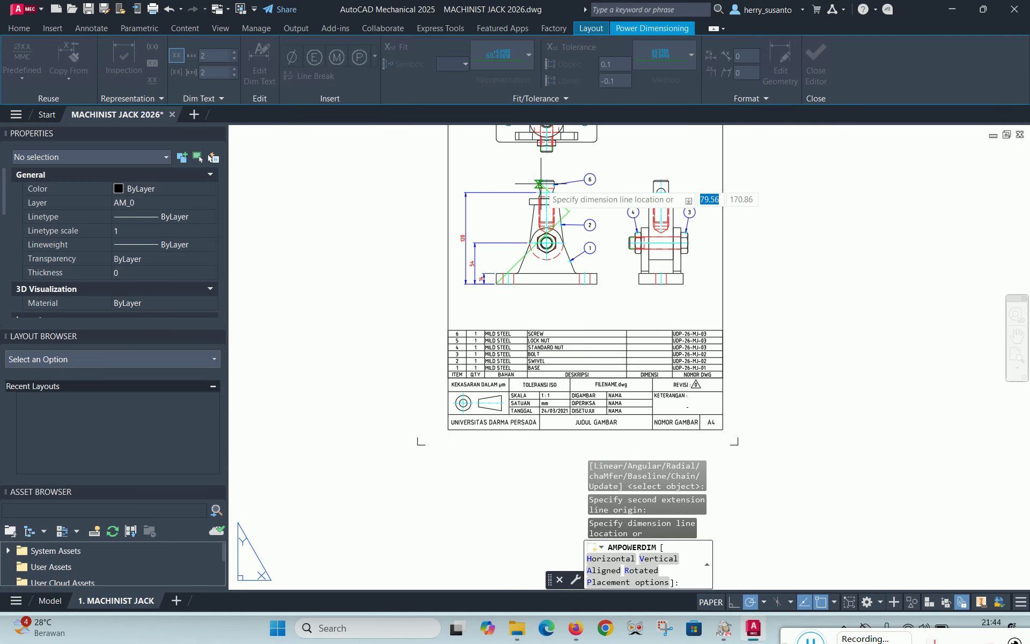
scroll(480, 218, down, 4)
scroll(470, 226, up, 10)
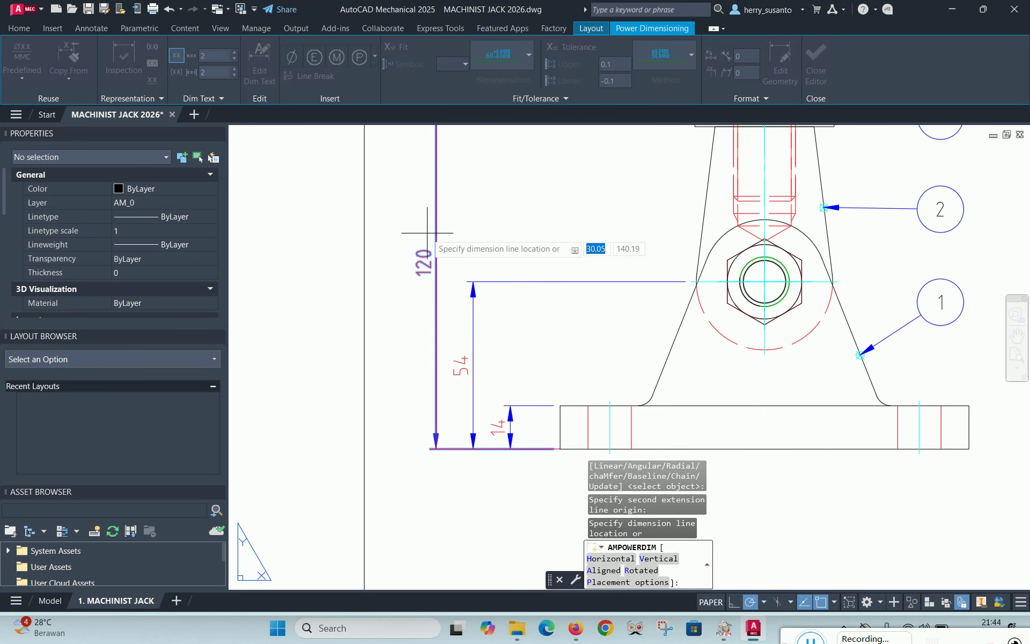
click(410, 232)
scroll(322, 370, down, 4)
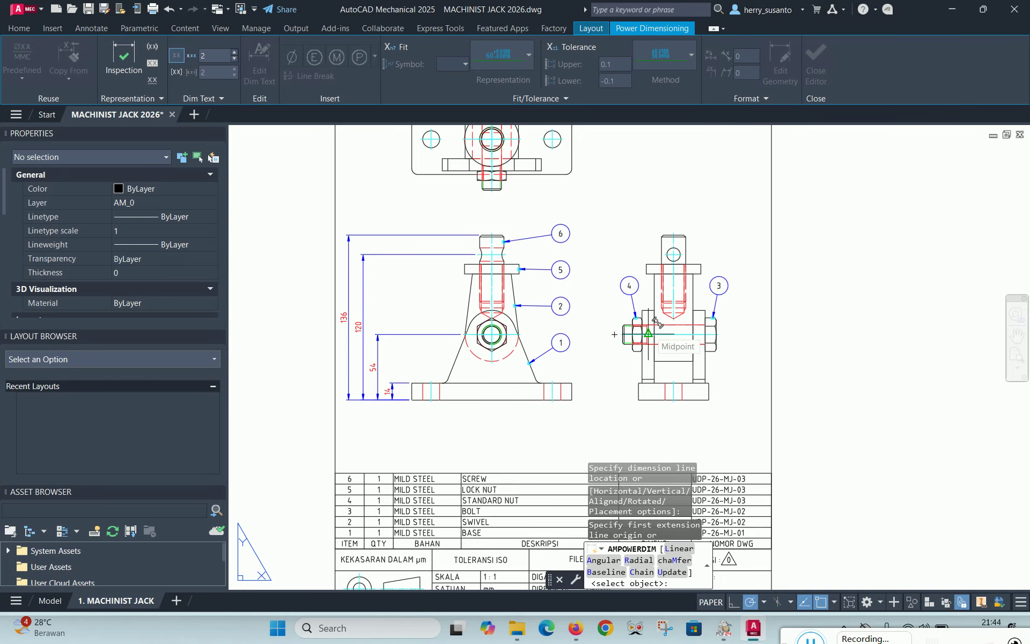
right_click(849, 302)
click(875, 310)
scroll(461, 445, down, 2)
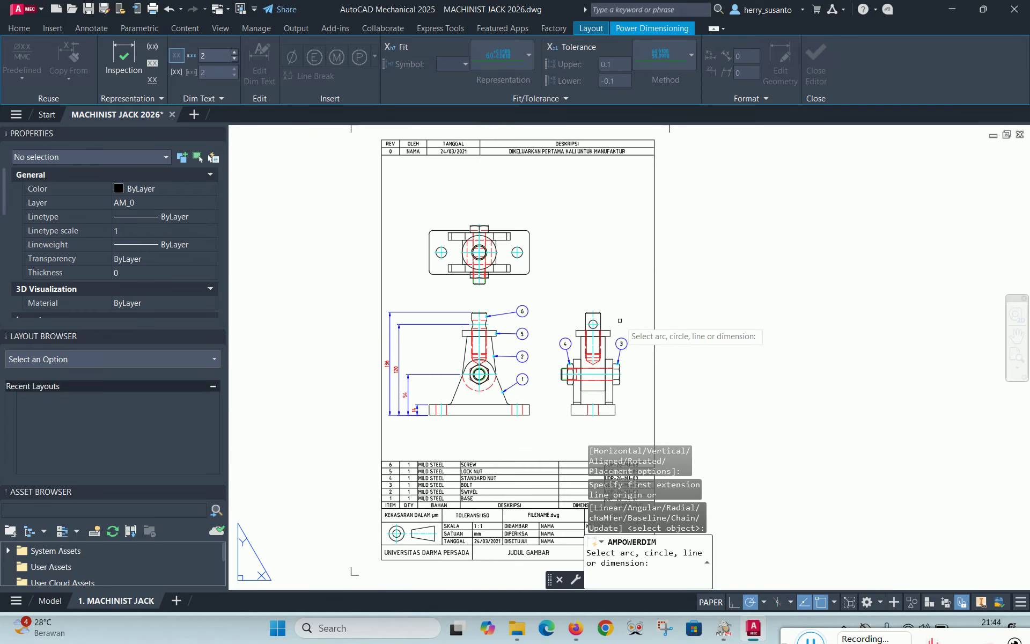
key(Escape)
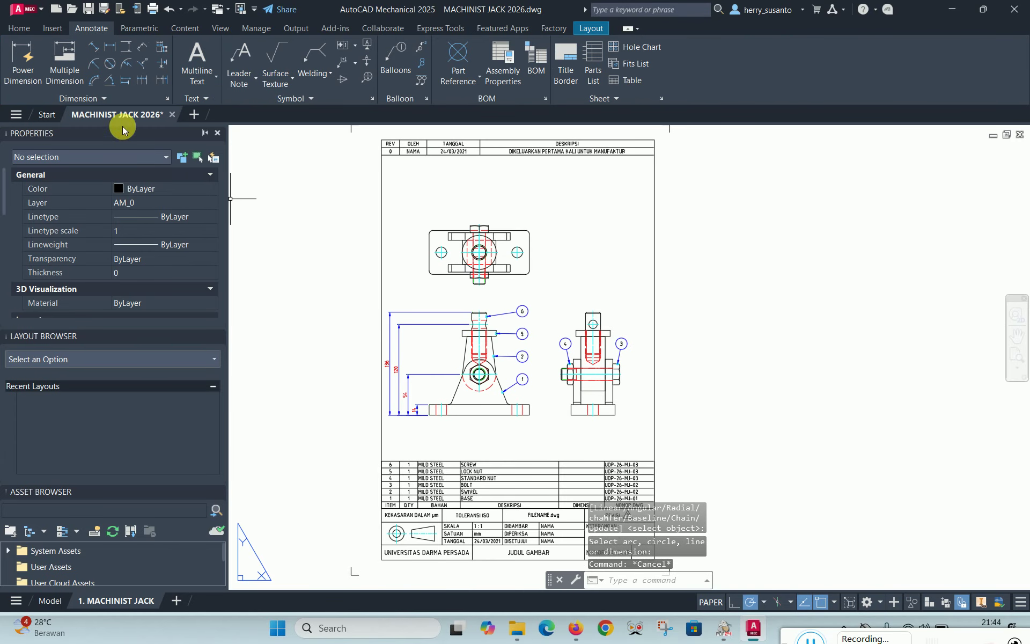
Turn on the AM_VIEWS layer to show the layout's viewport border
click(18, 28)
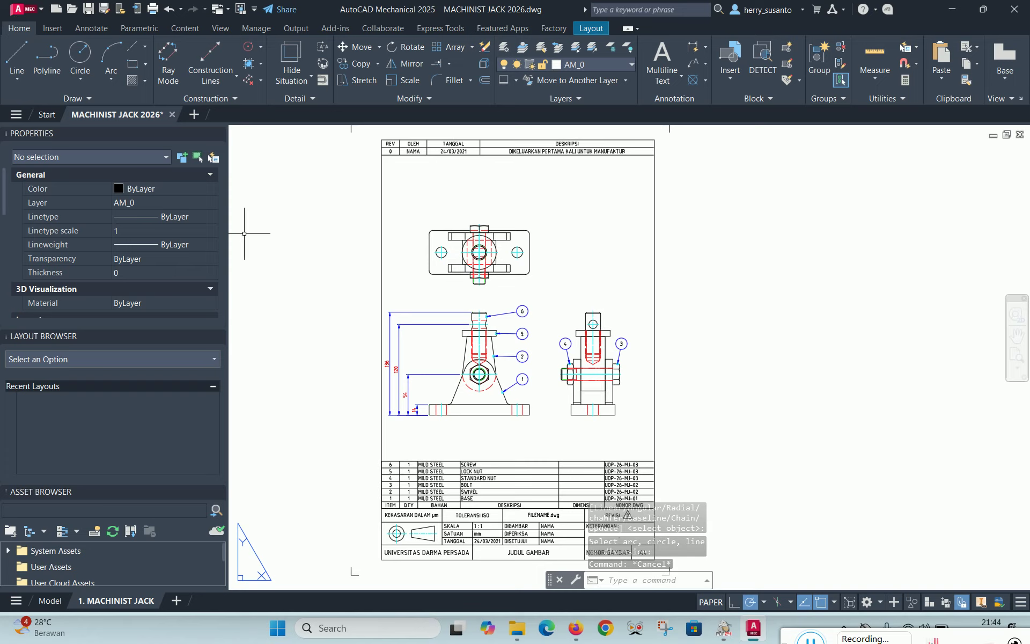
click(631, 65)
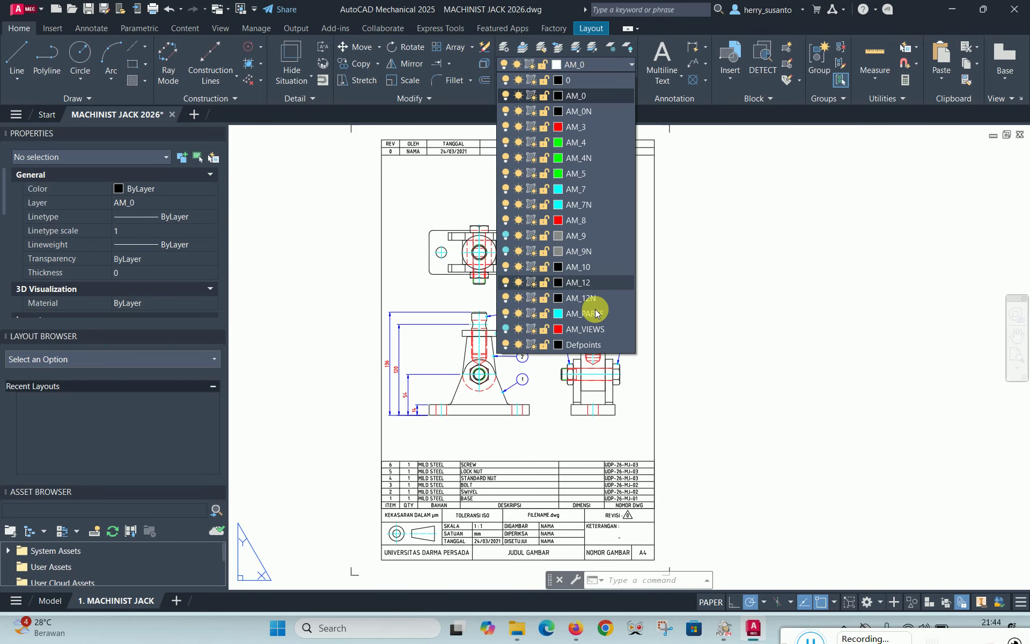
click(505, 328)
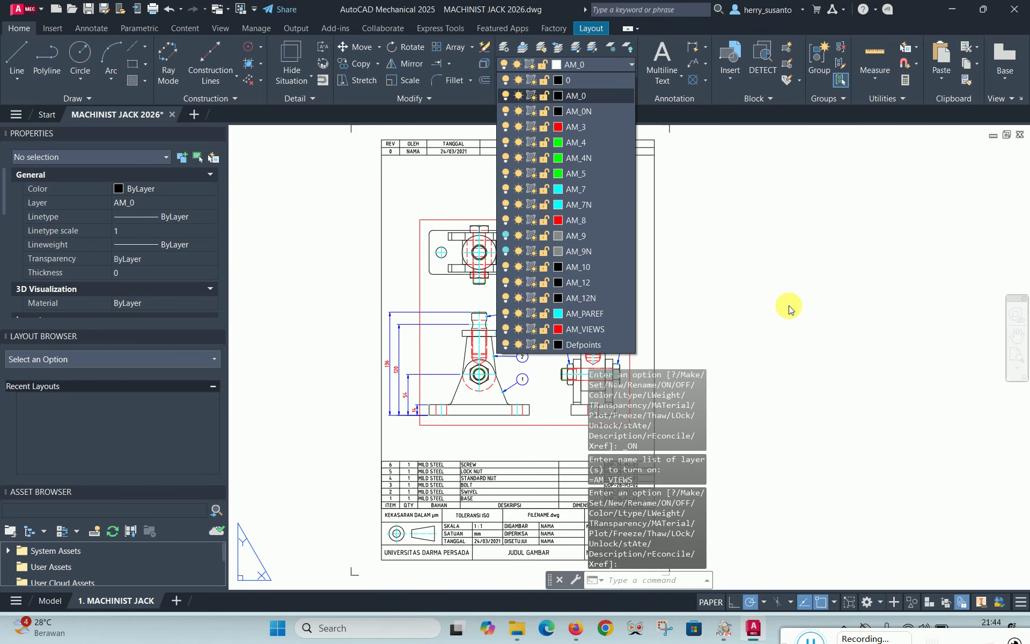
click(788, 304)
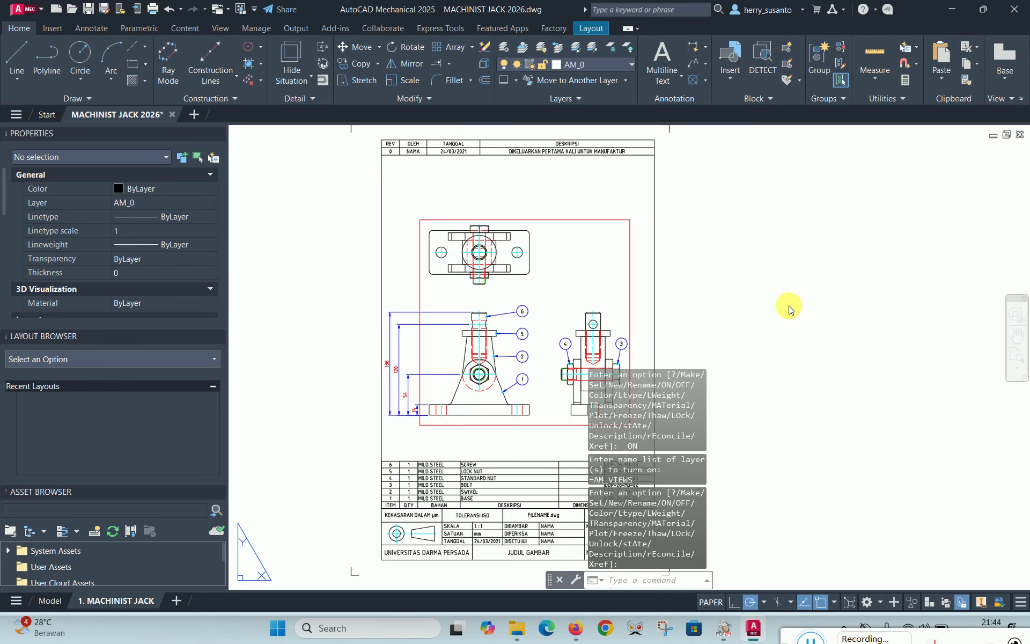
Move the viewport with the assembly views horizontally to the right by about 7 mm in total, then deselect it
click(629, 281)
scroll(558, 348, up, 2)
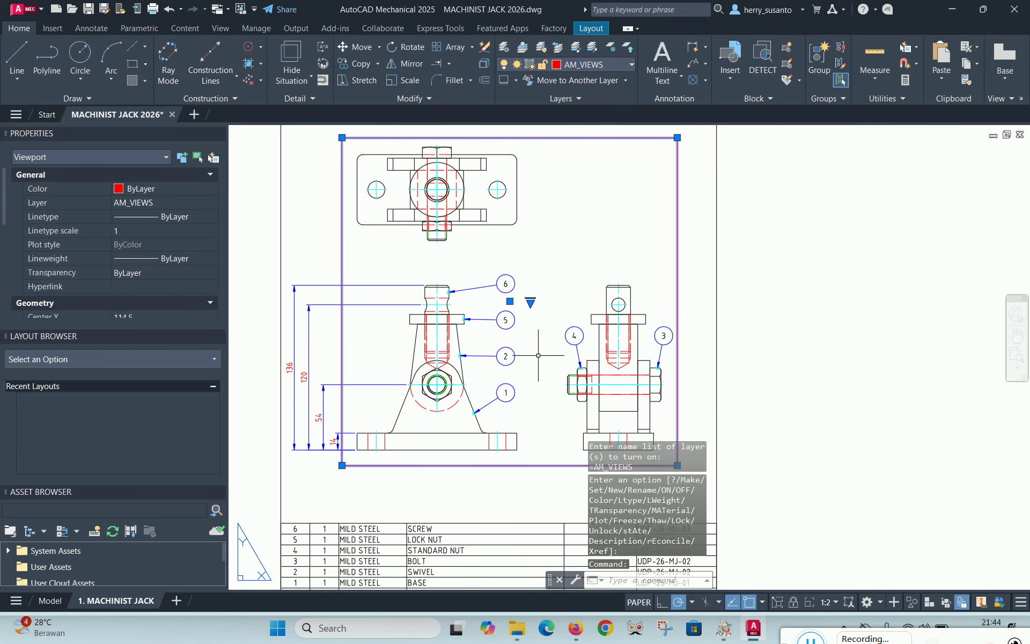
click(510, 301)
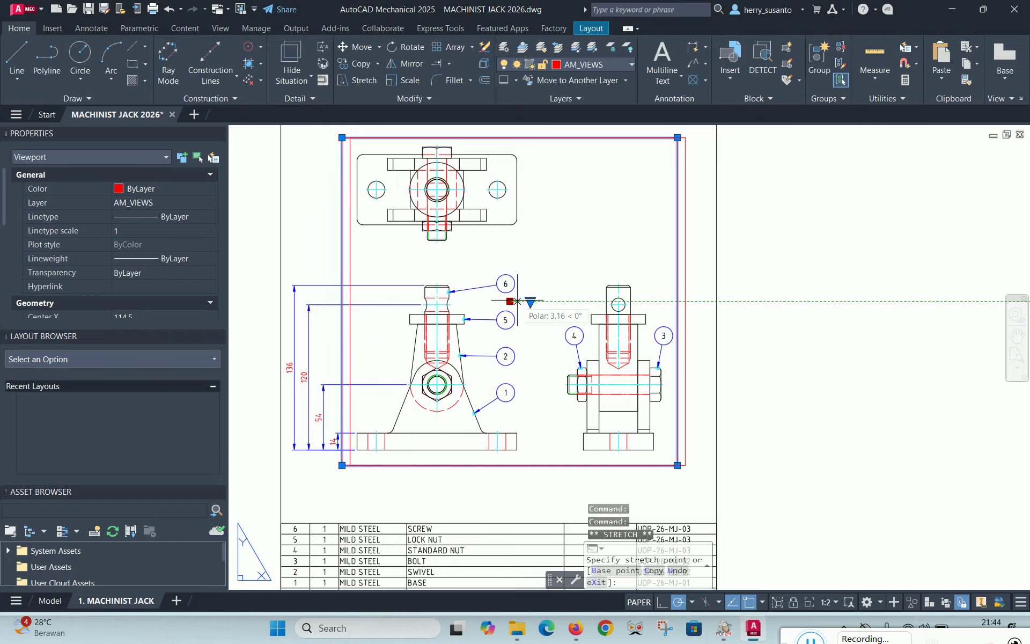
click(519, 301)
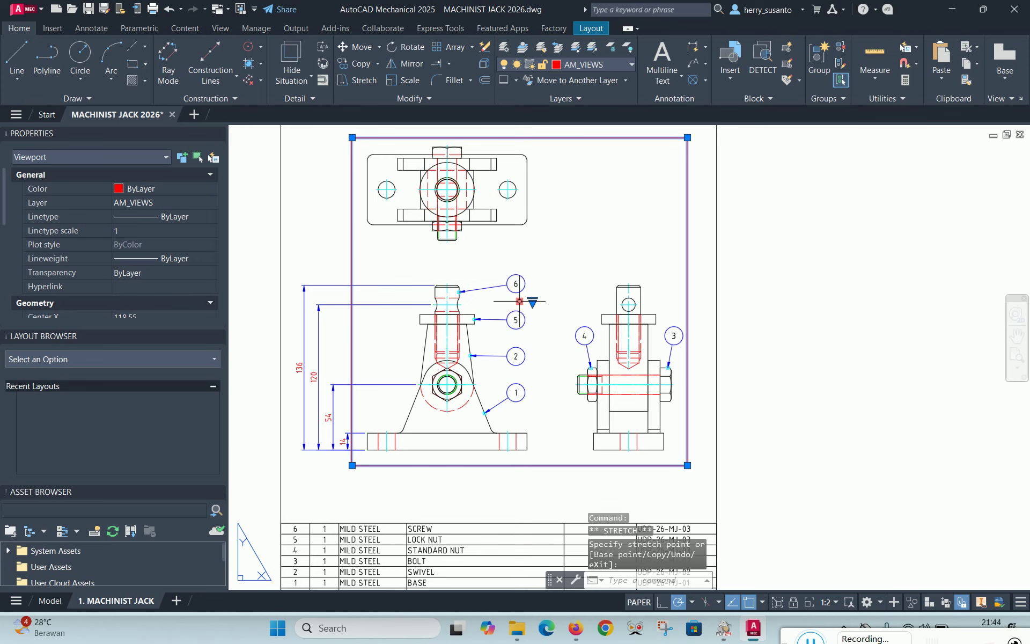
click(519, 300)
click(525, 301)
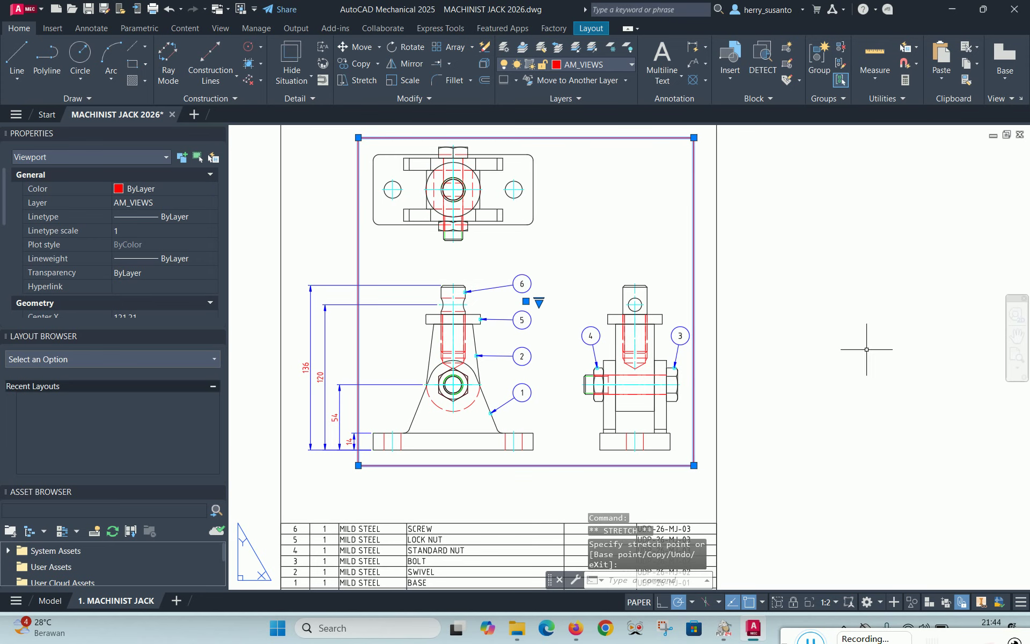
key(Escape)
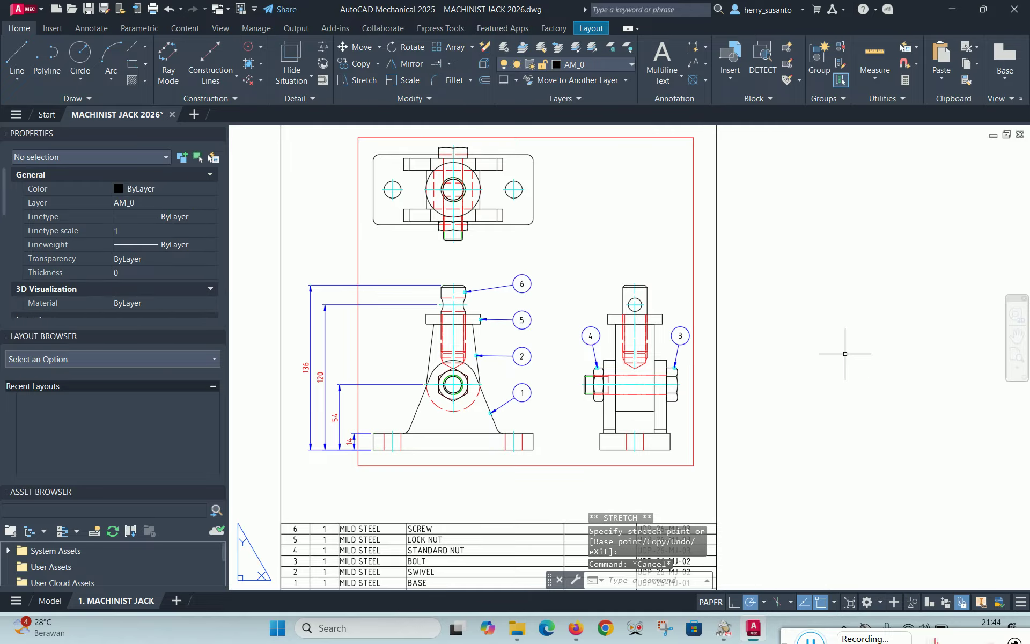
Turn off the AM_VIEWS layer to hide the viewport border
click(634, 68)
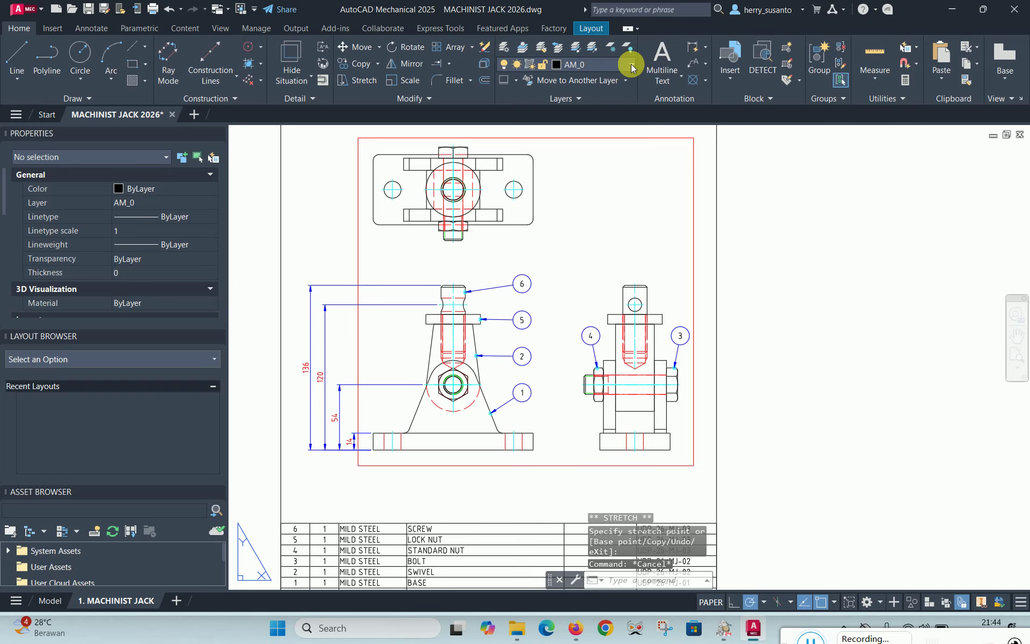
click(506, 329)
click(816, 358)
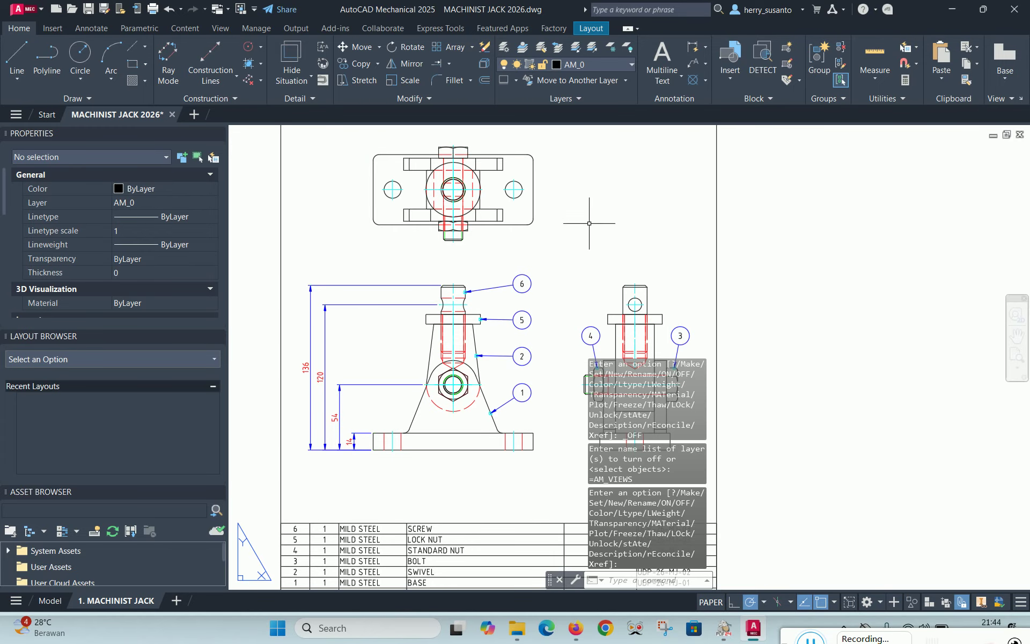
Following the reference PDF, add a horizontal power dimension from the base's left edge to the jack's vertical centerline below the front view
scroll(494, 239, down, 4)
scroll(527, 299, up, 4)
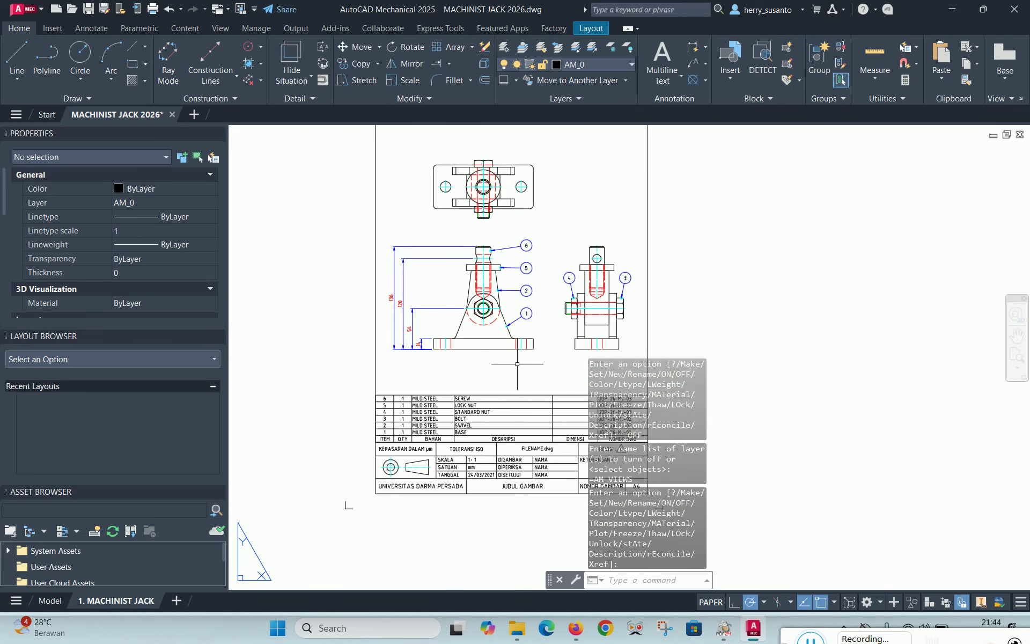
click(724, 627)
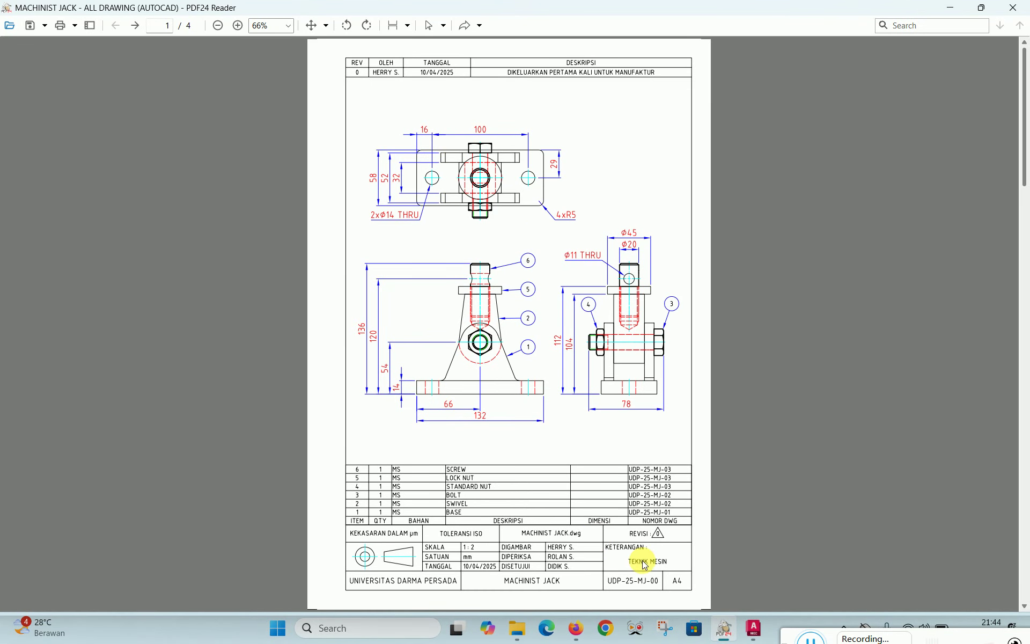
click(754, 627)
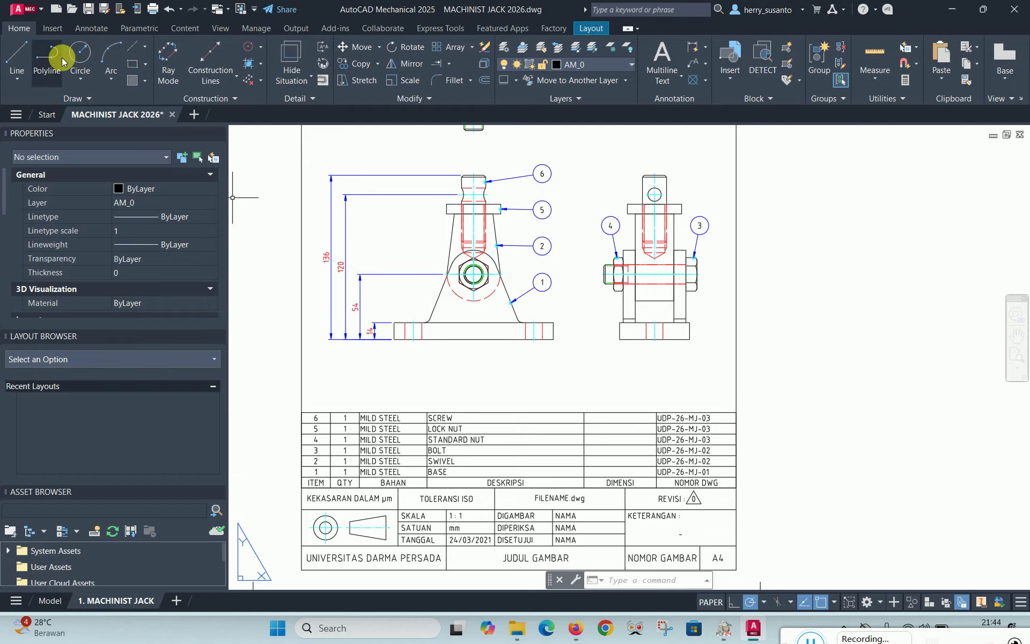
click(91, 28)
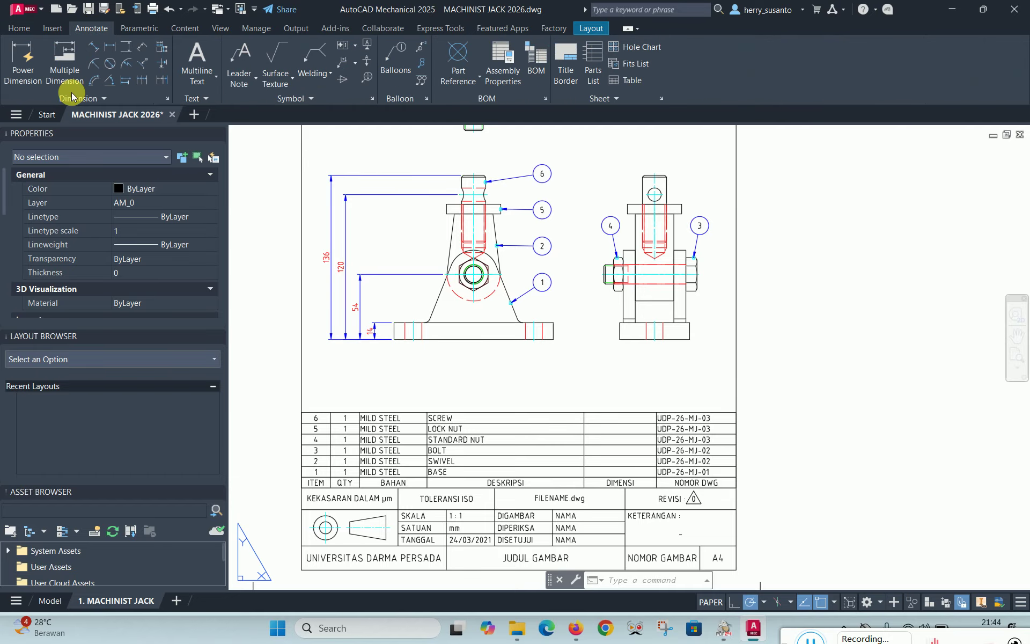
click(24, 54)
scroll(402, 365, up, 6)
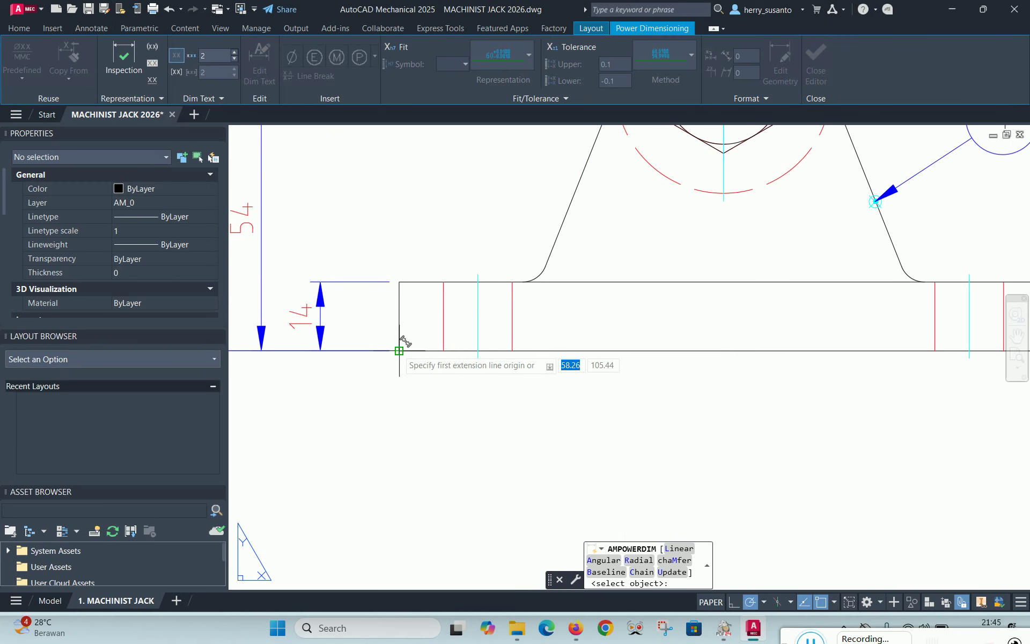
click(399, 350)
scroll(399, 351, down, 6)
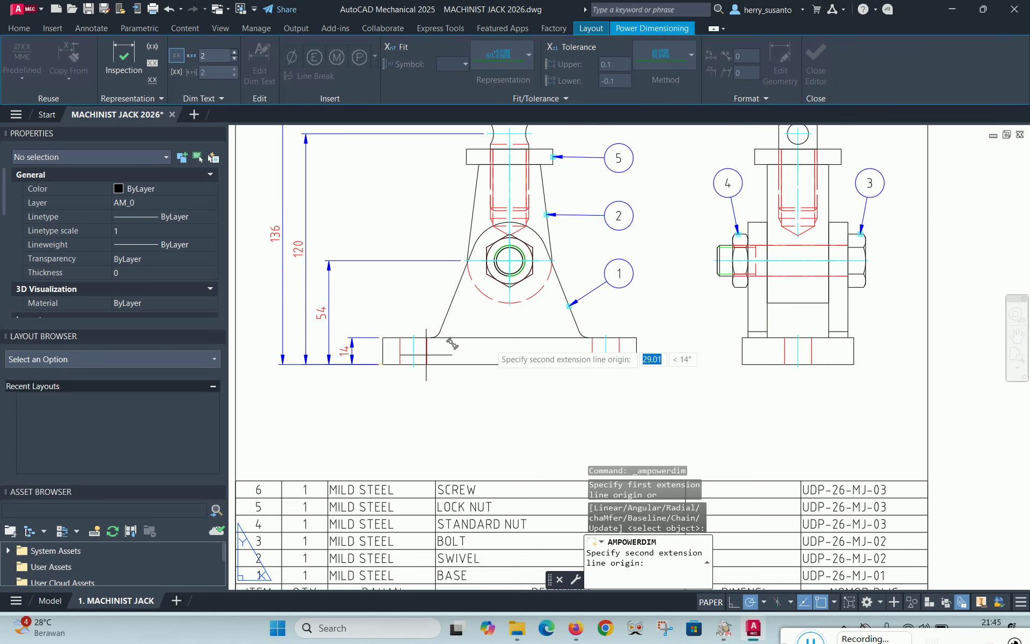
click(511, 303)
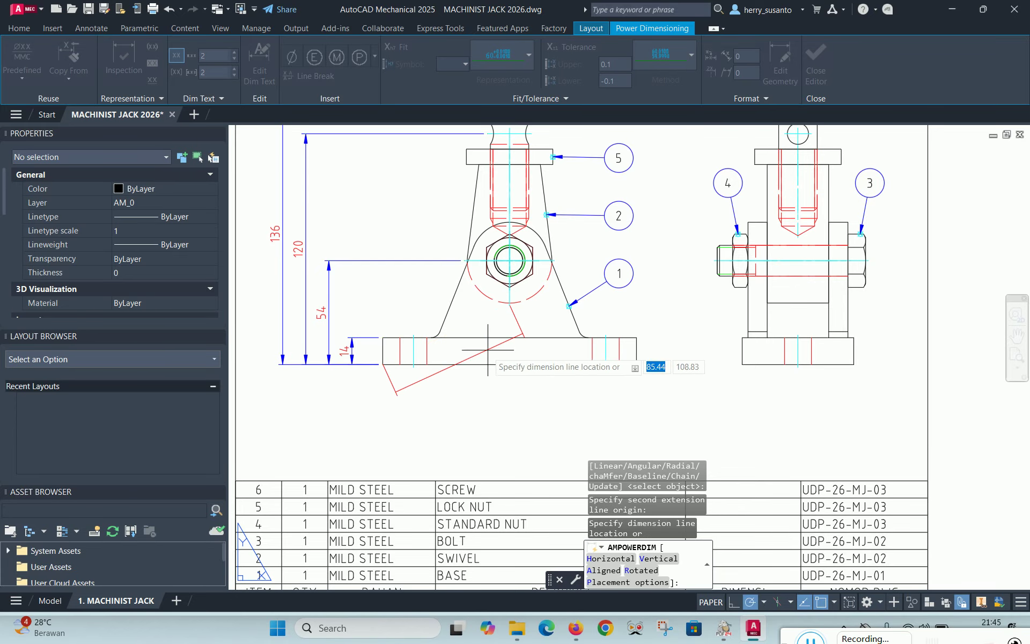
click(455, 391)
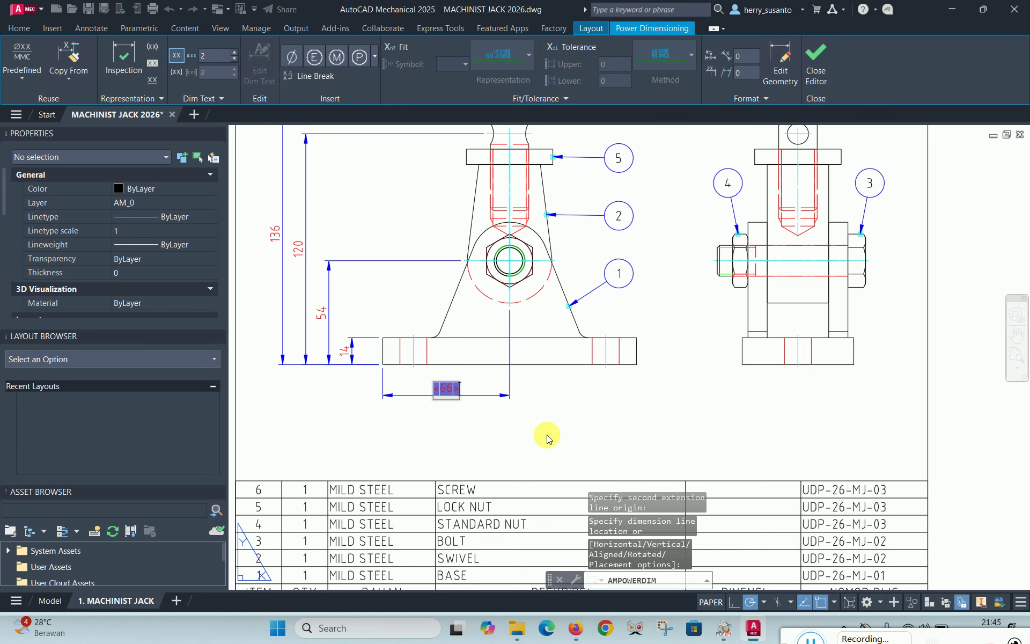
key(Return)
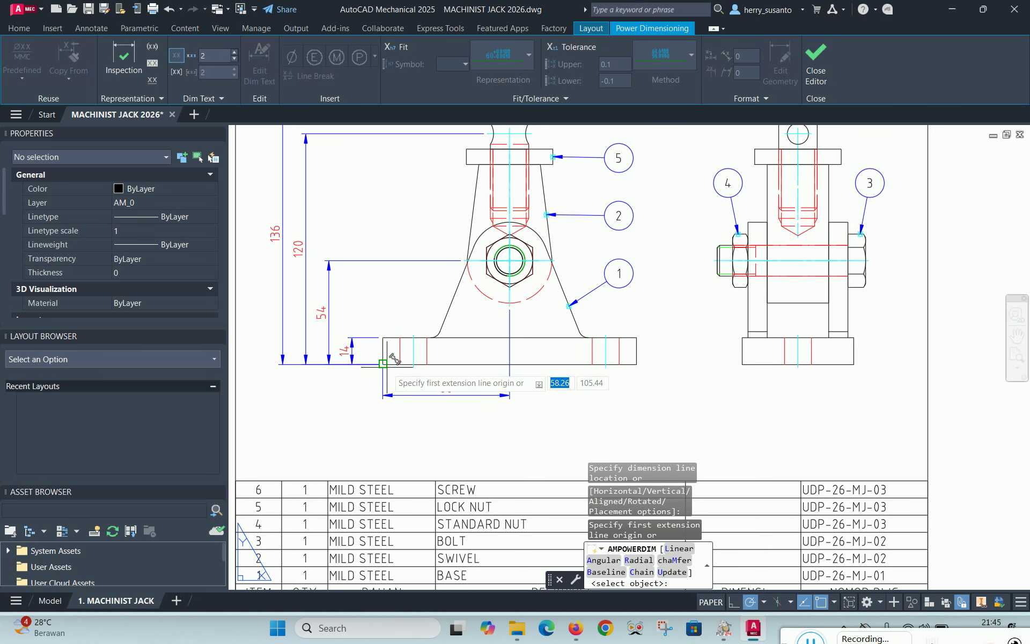
Dimension the overall width of the base in the front view, below the edge-to-centerline dimension
click(383, 364)
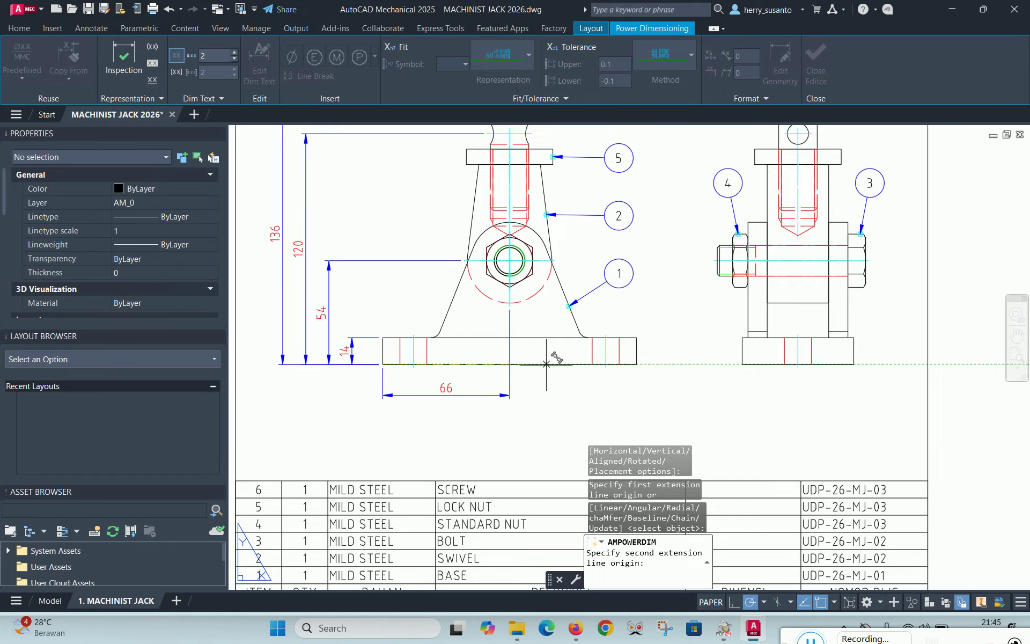
click(636, 363)
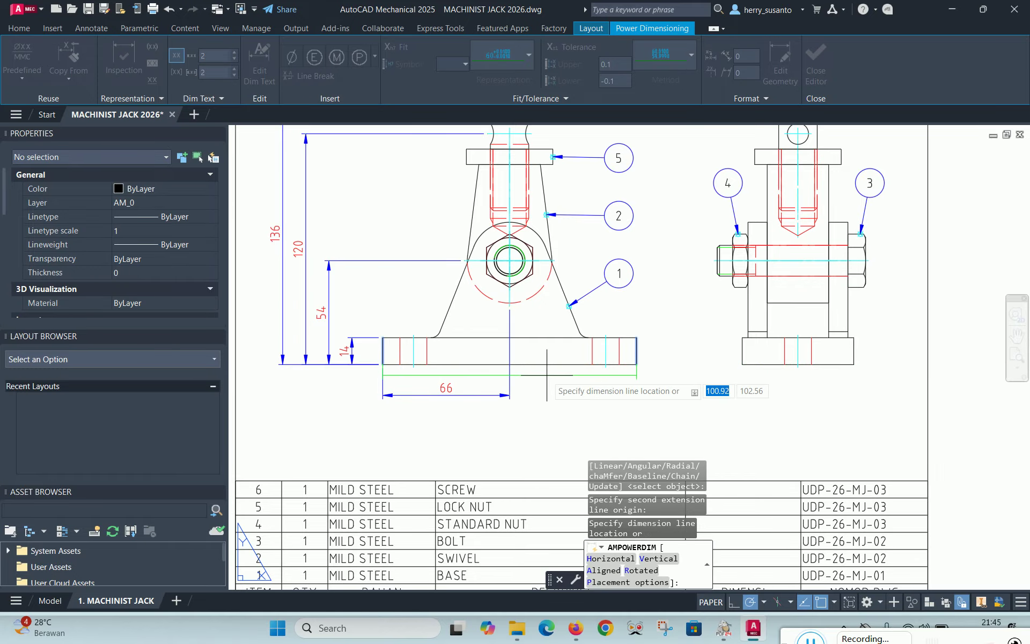
click(487, 418)
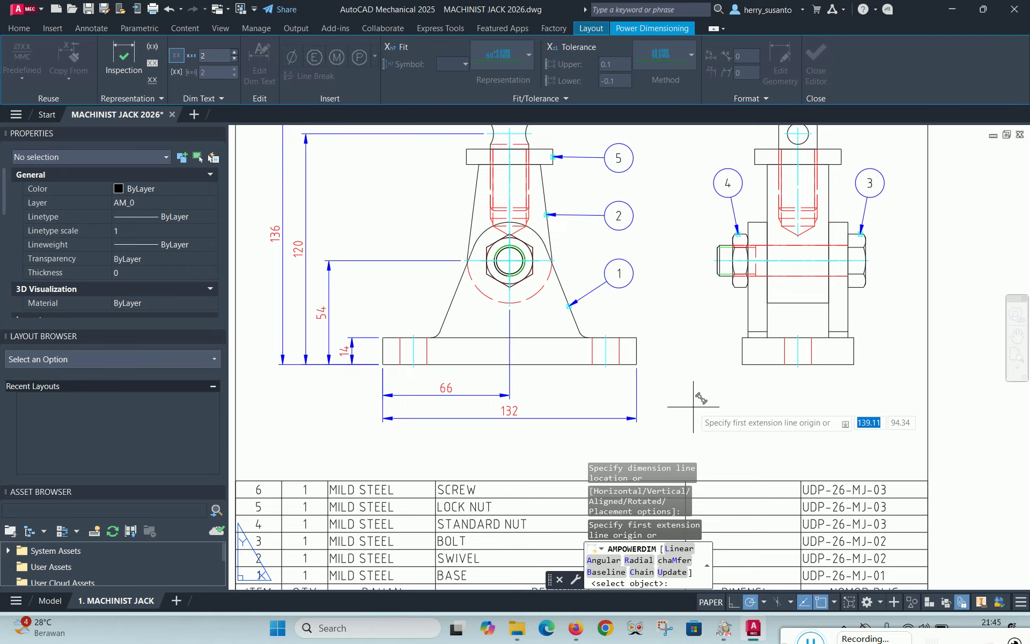
Following the reference PDF, dimension the bolt's overall length from shank end to head face, placed horizontally below the side view
scroll(693, 406, down, 2)
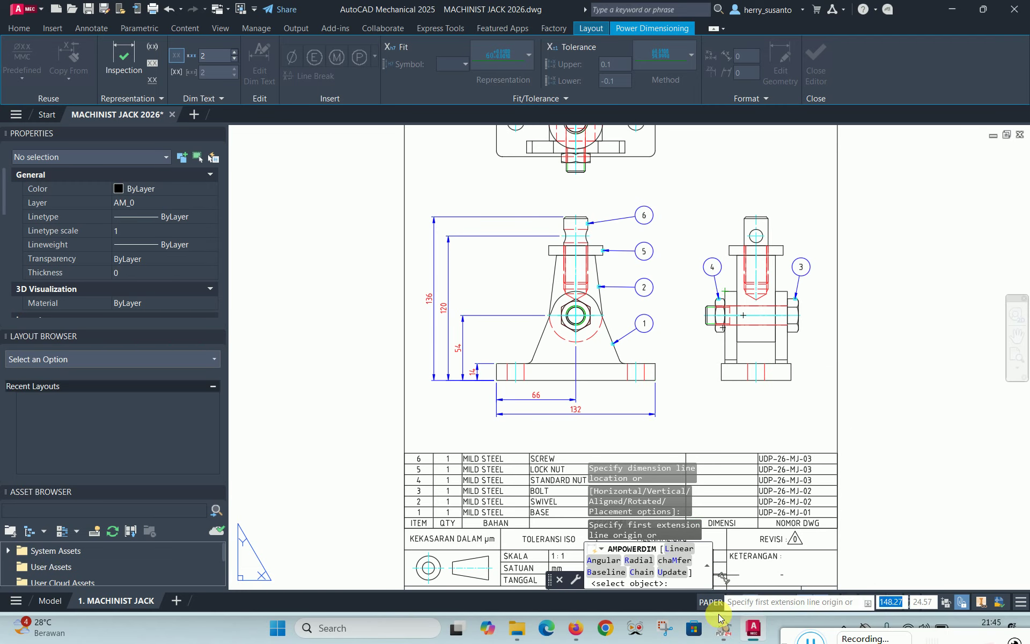
click(724, 628)
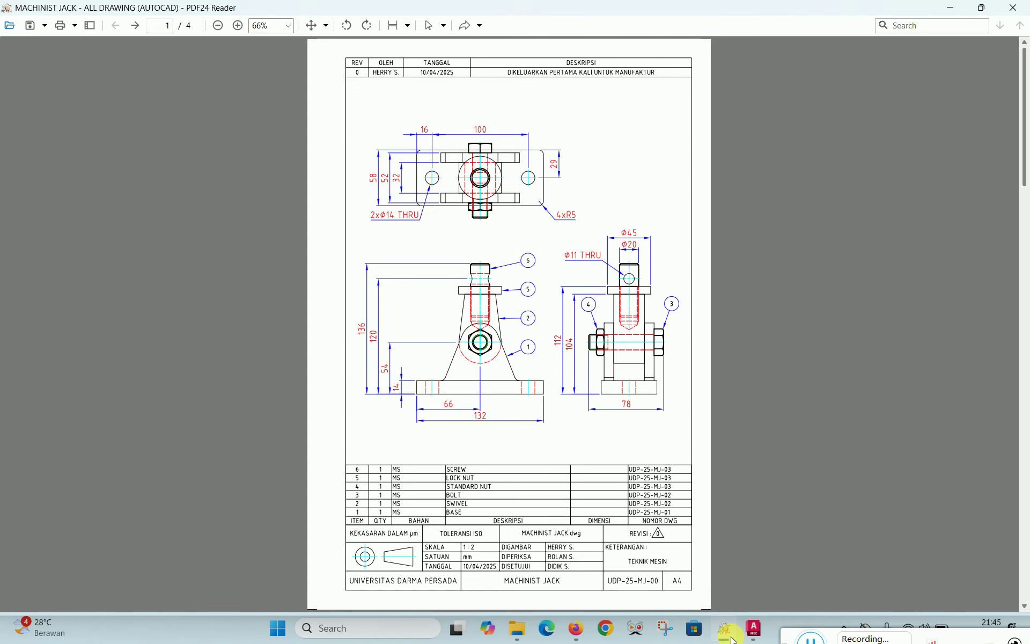
click(730, 636)
scroll(788, 343, up, 6)
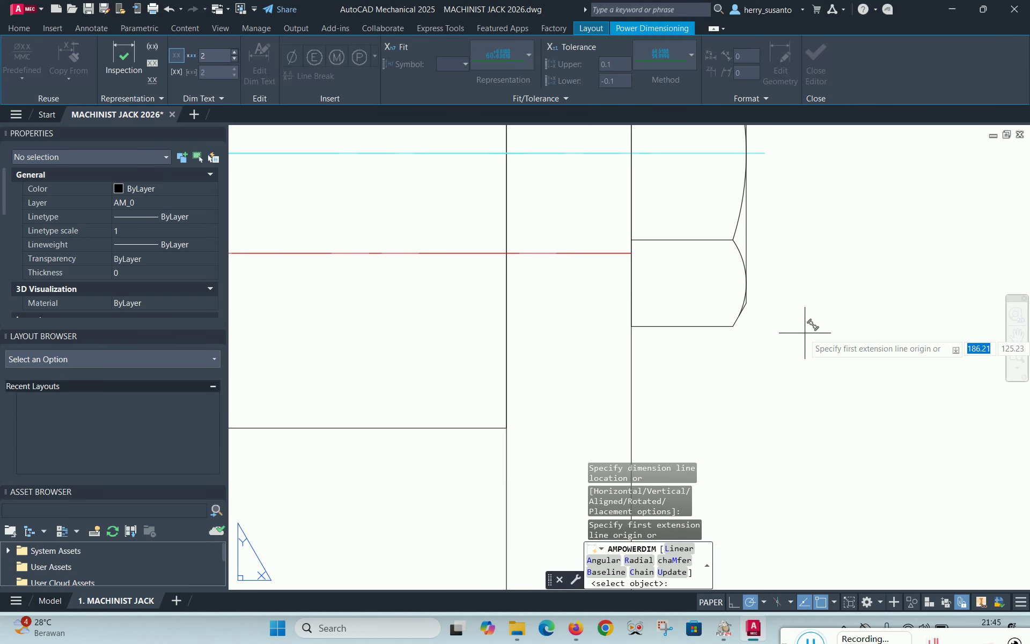
scroll(763, 323, up, 4)
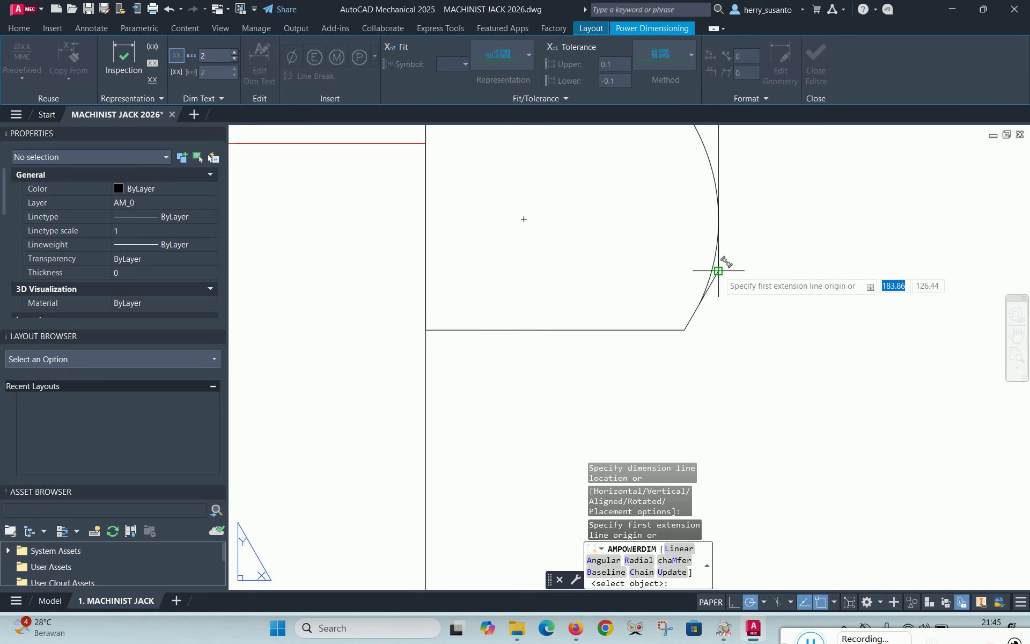
click(718, 271)
scroll(789, 310, down, 5)
scroll(547, 311, up, 5)
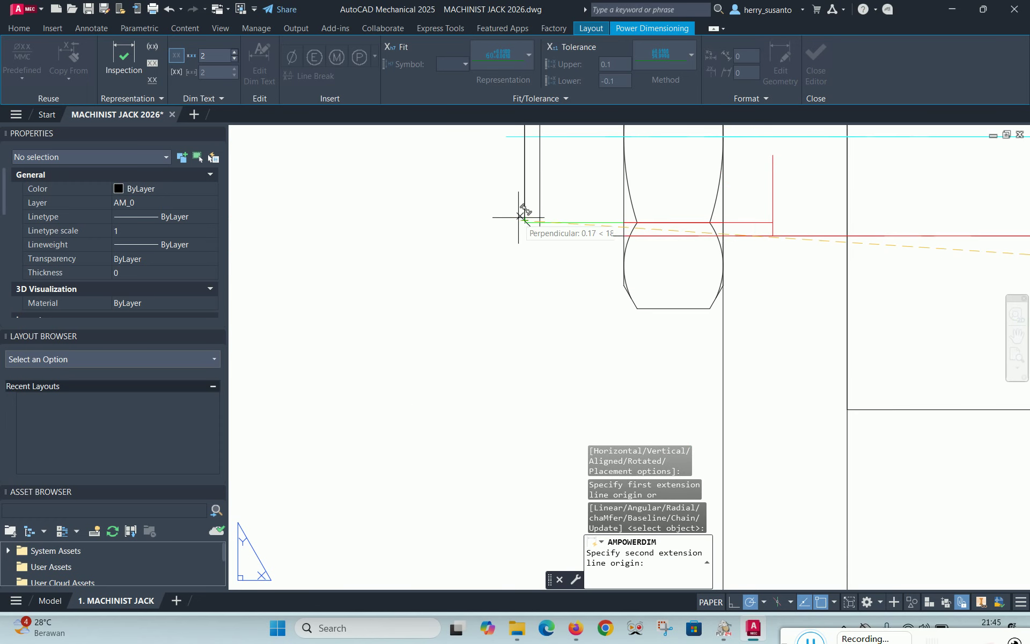
scroll(526, 212, up, 3)
click(550, 236)
scroll(551, 230, down, 6)
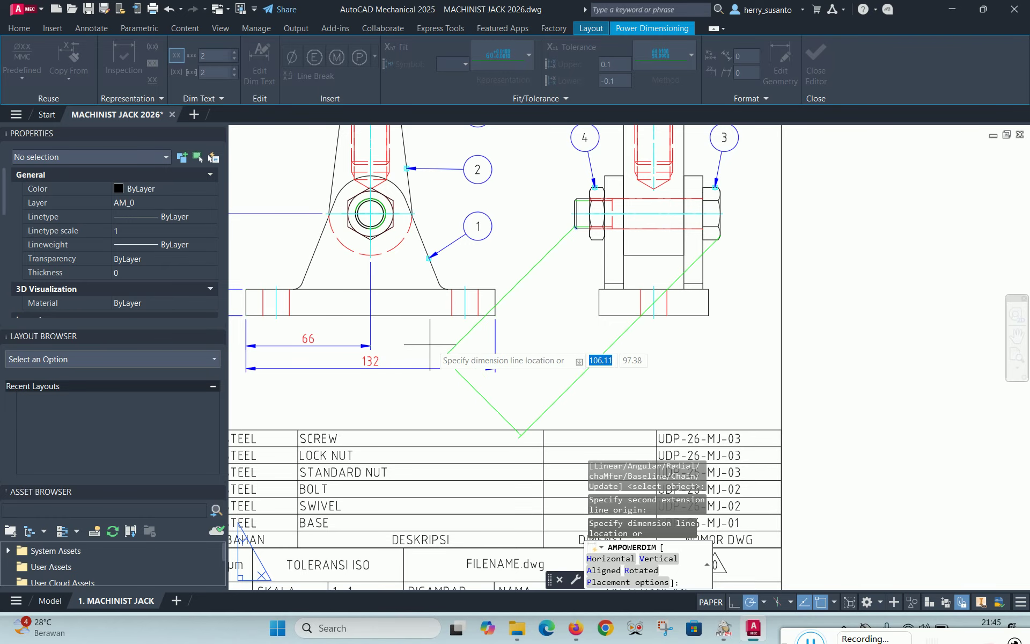
click(627, 346)
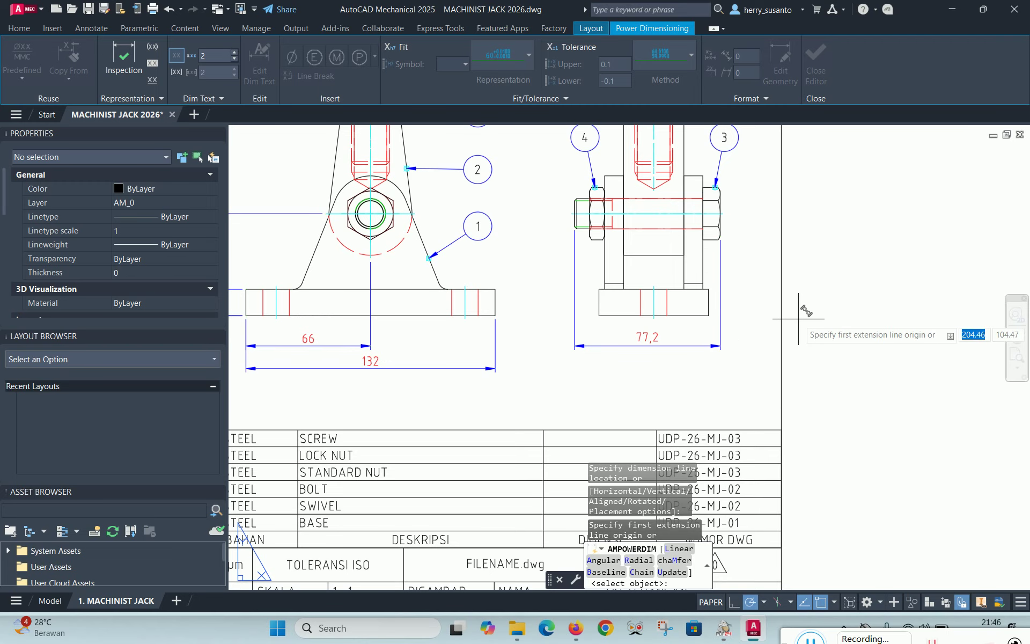
End dimensioning and set the bolt's overall length dimension to 0 decimal places, then restart power dimensioning
right_click(752, 285)
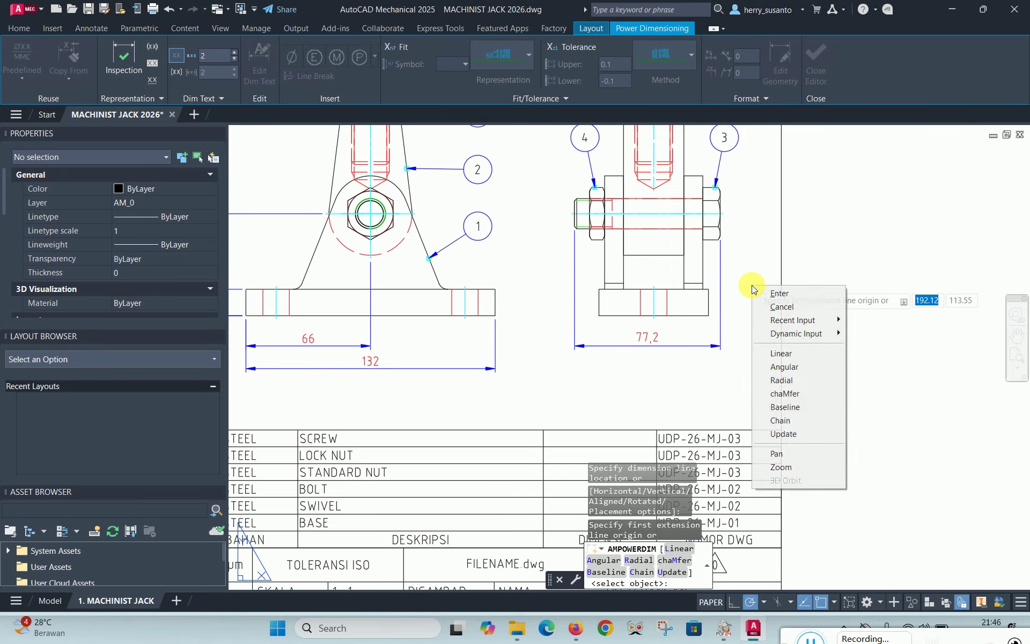
click(759, 292)
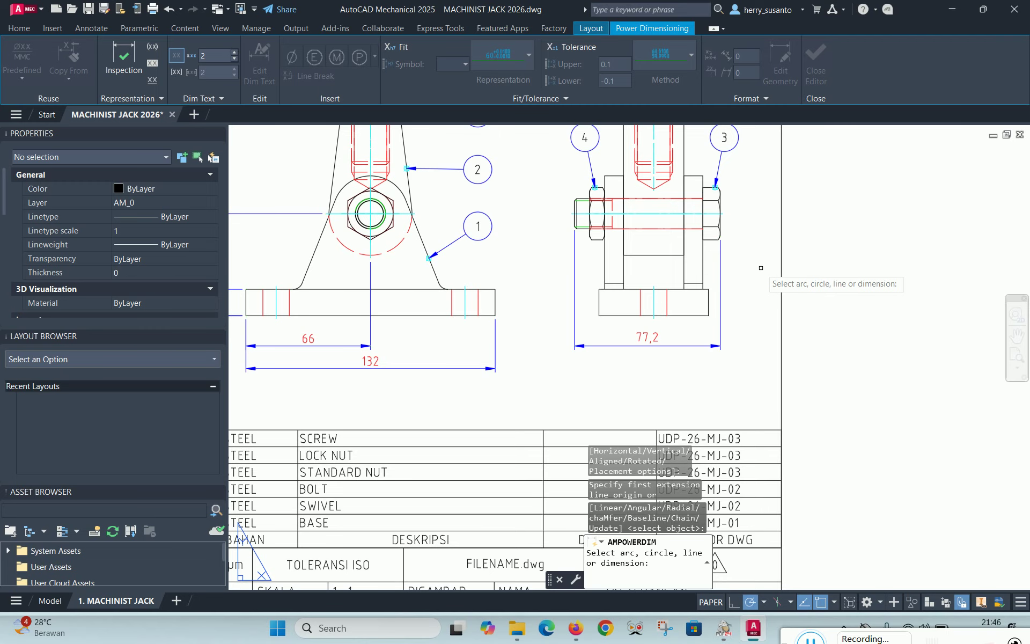
key(Escape)
key(Escape)
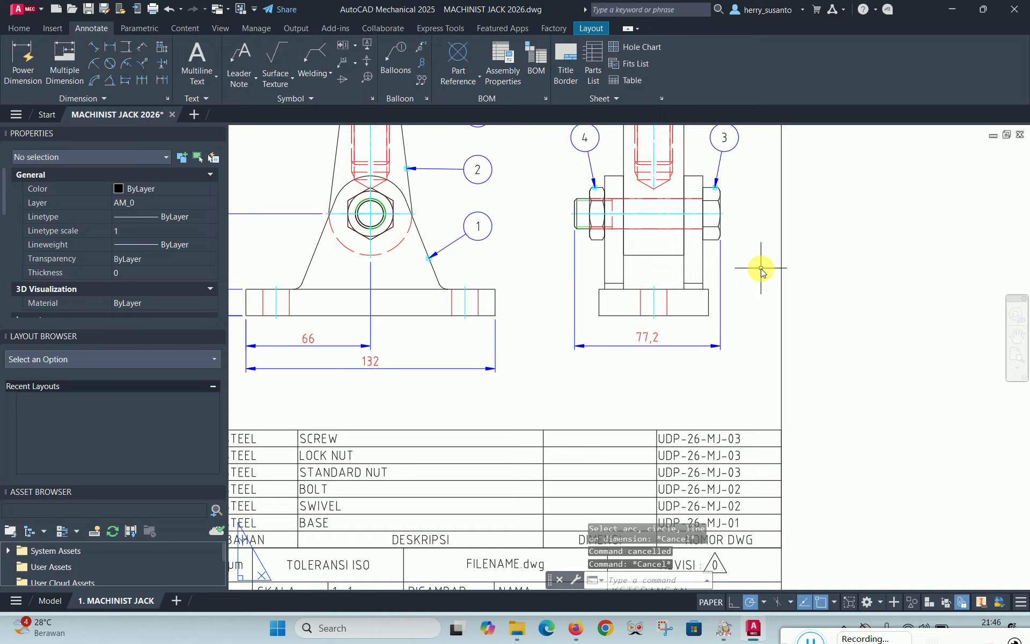
click(648, 337)
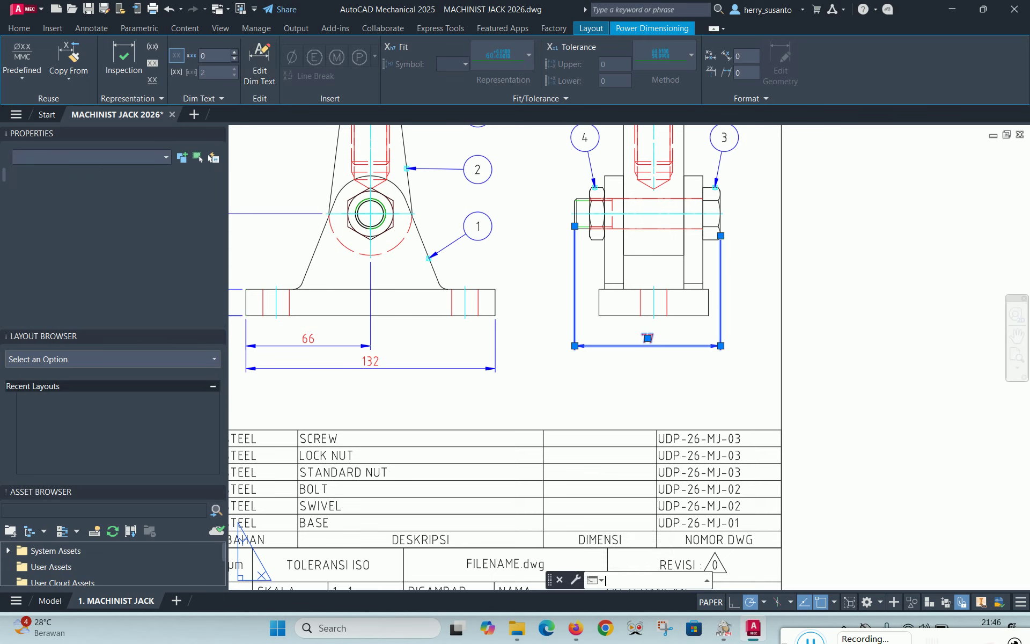
key(Return)
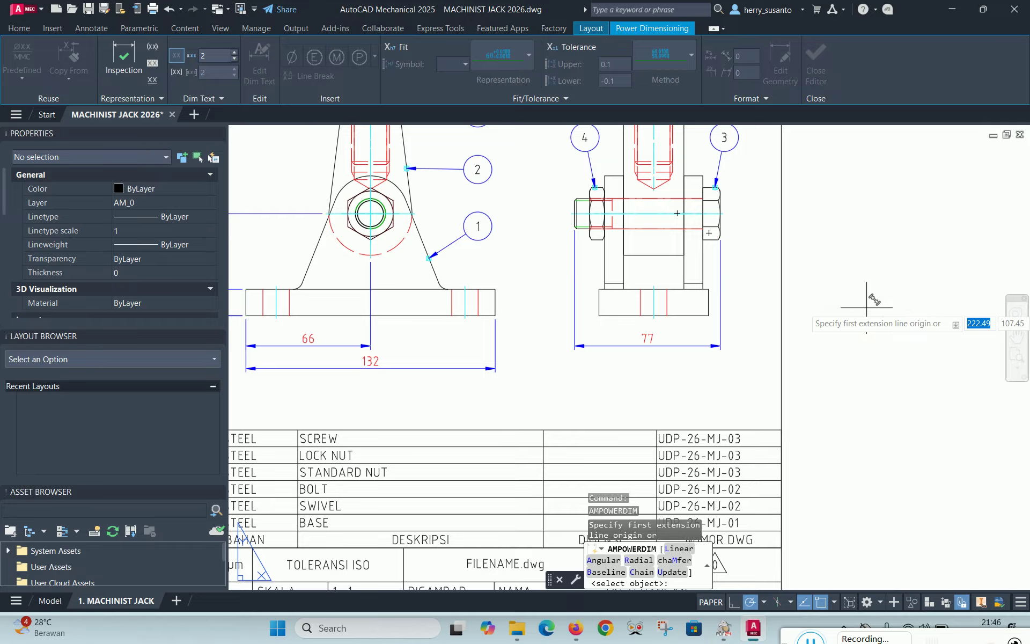
Add a vertical power dimension in the side view from the base's bottom to the lock nut's underside, placed beside the bolt's threaded end
key(Escape)
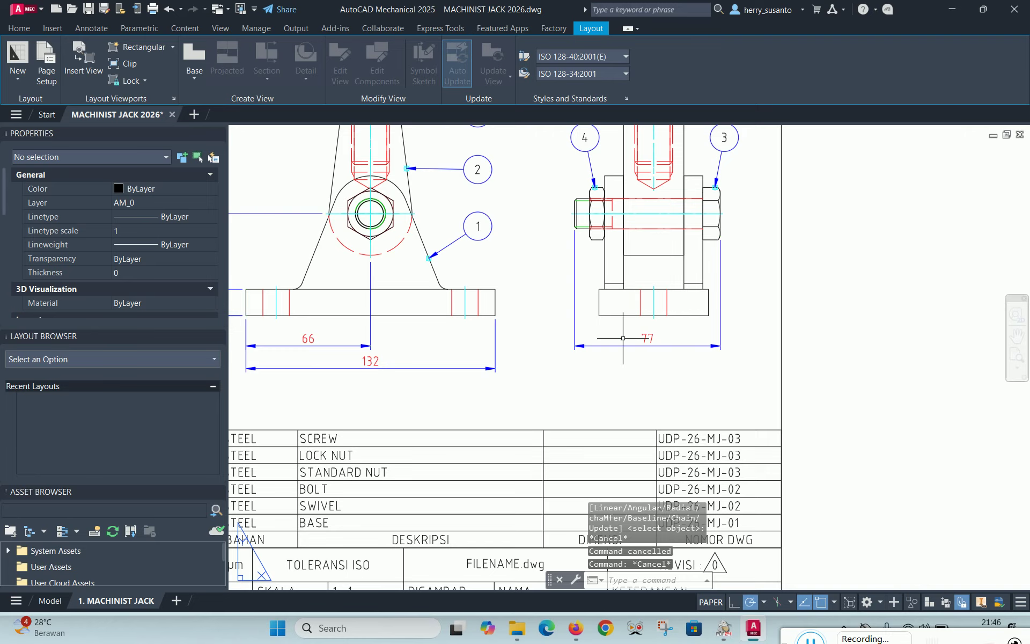
middle_drag(771, 251, 813, 354)
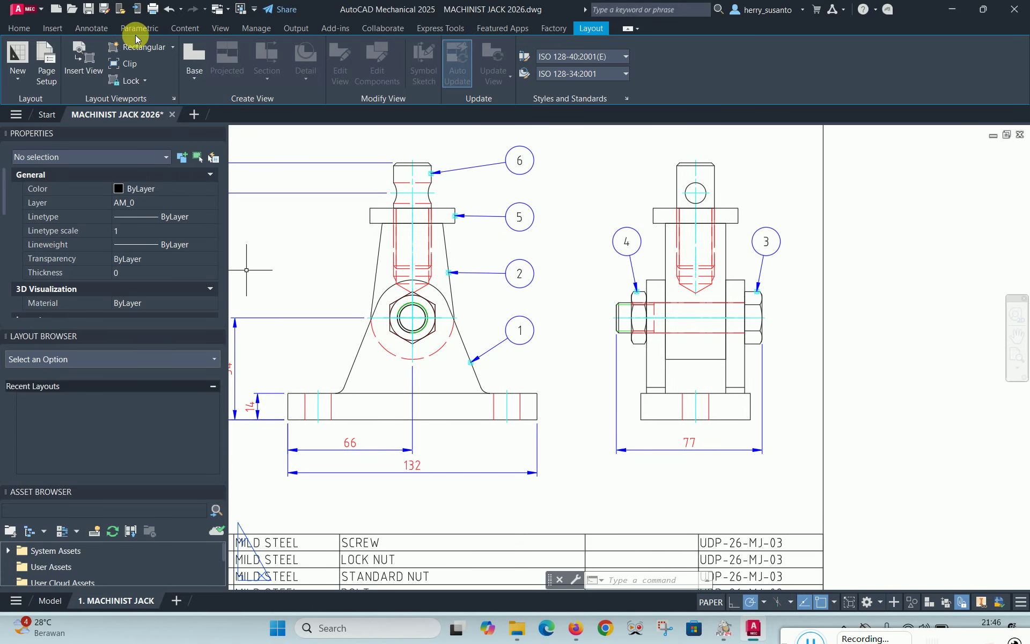
click(99, 34)
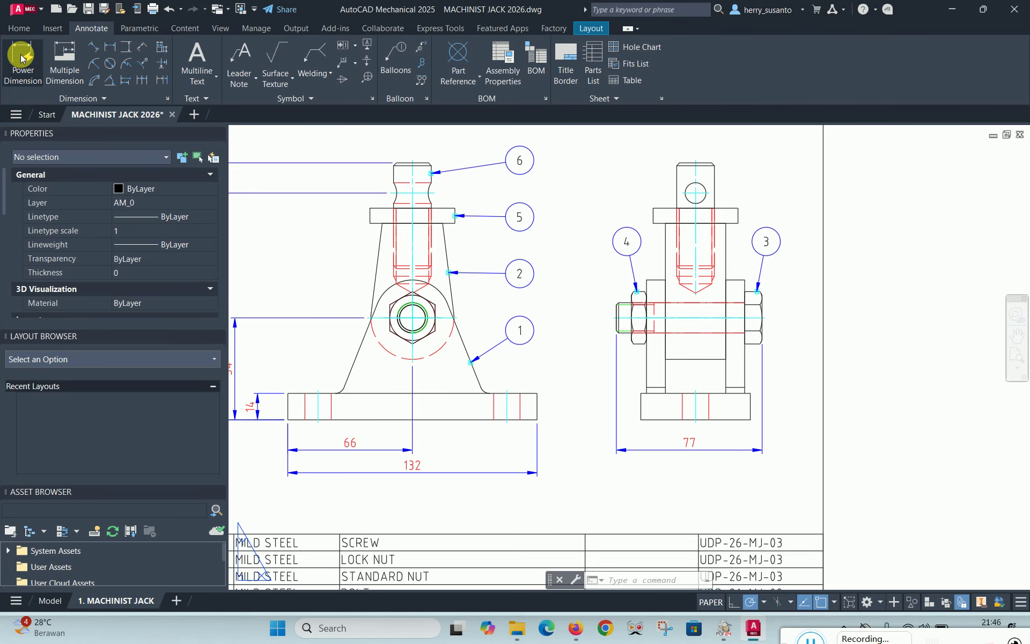
scroll(638, 416, up, 2)
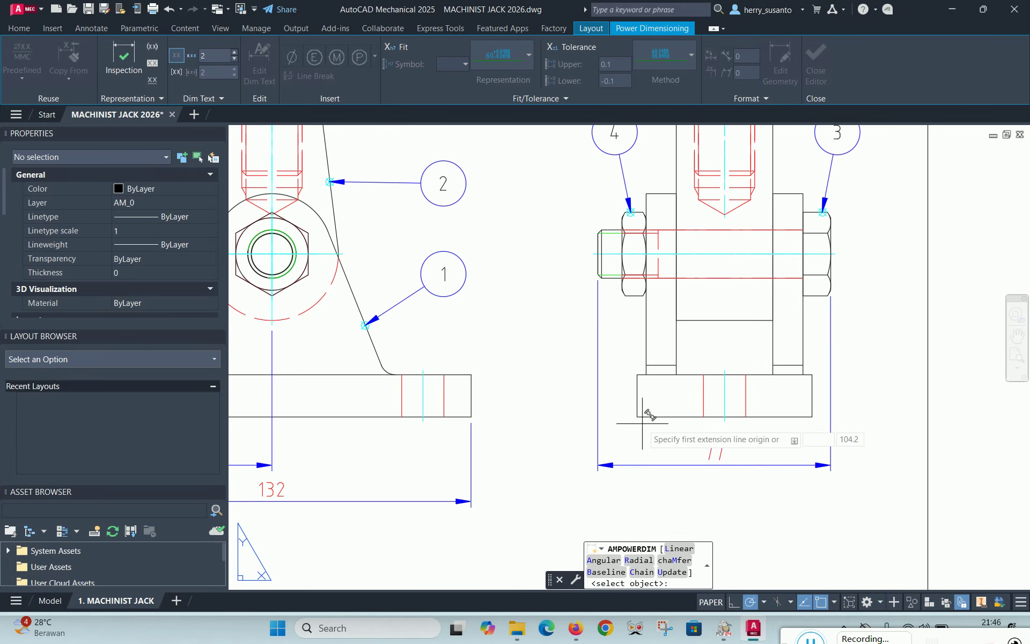
click(637, 417)
scroll(636, 417, down, 3)
scroll(650, 293, up, 3)
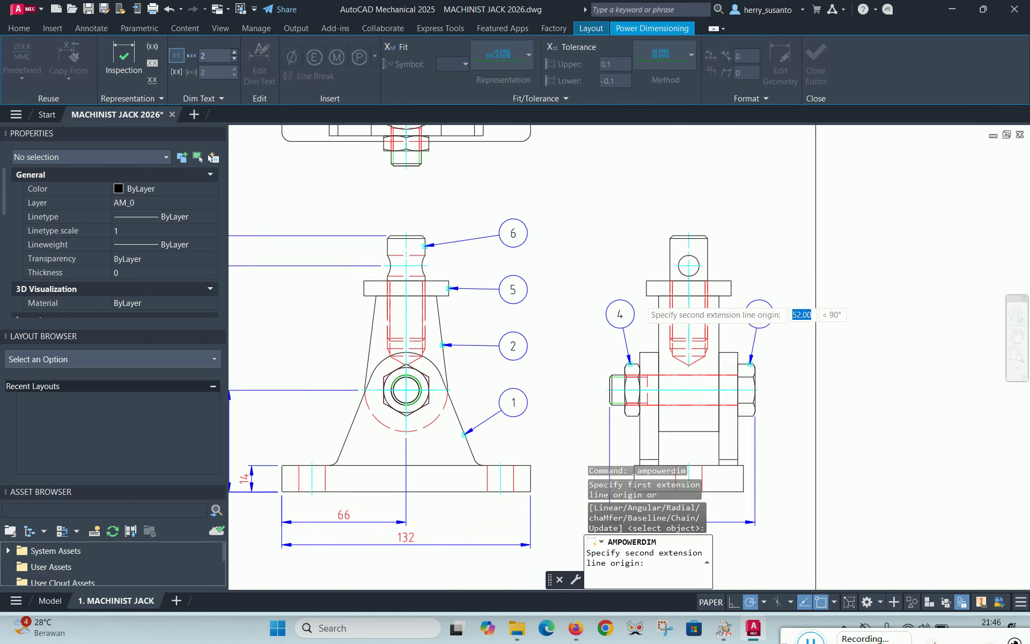
click(651, 293)
scroll(588, 328, down, 2)
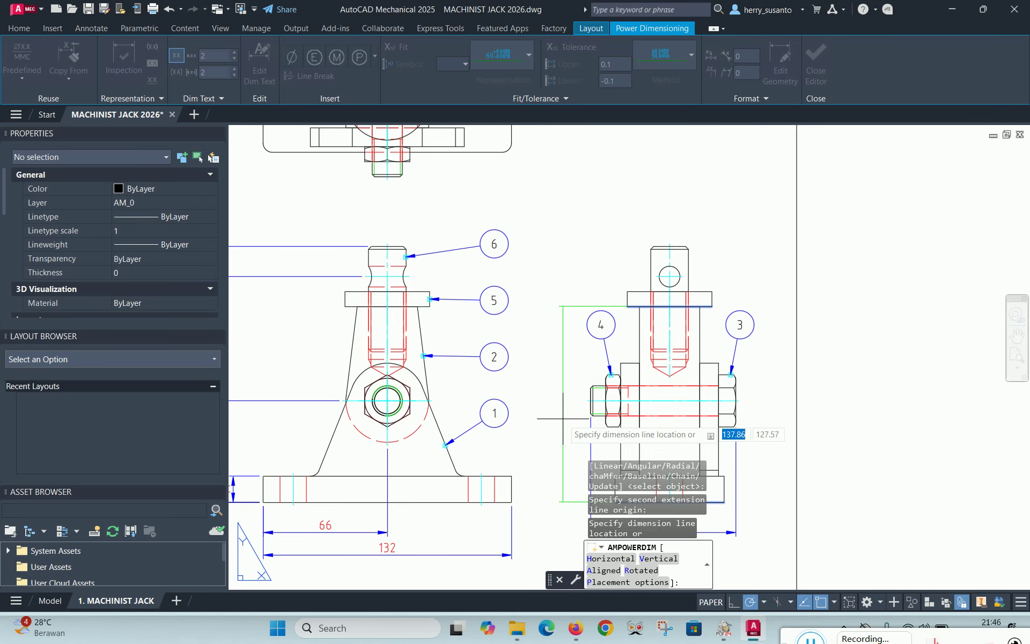
scroll(559, 419, up, 3)
scroll(536, 396, down, 5)
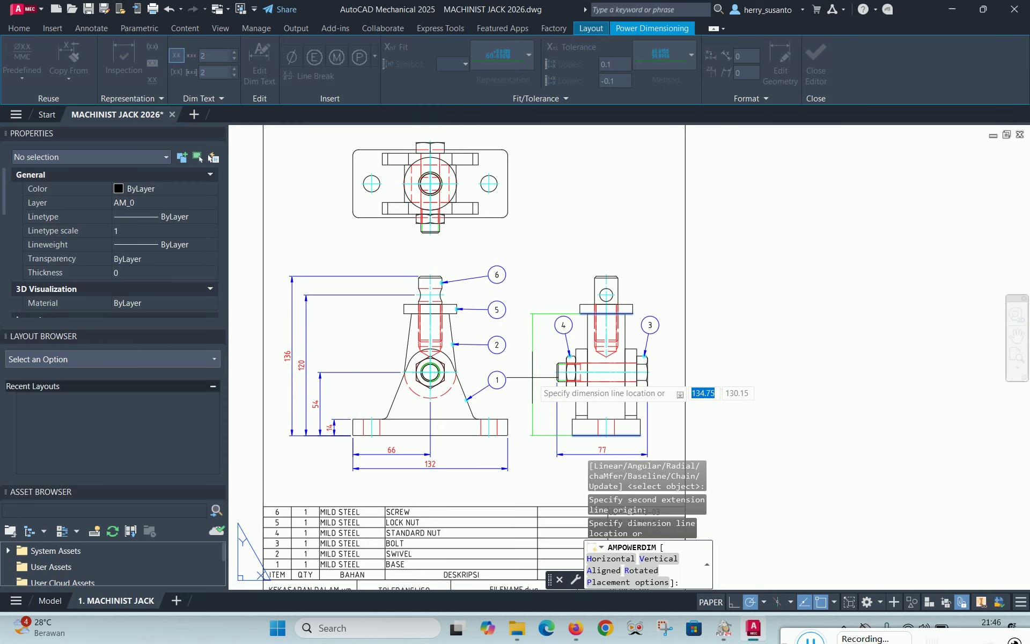
scroll(537, 396, down, 4)
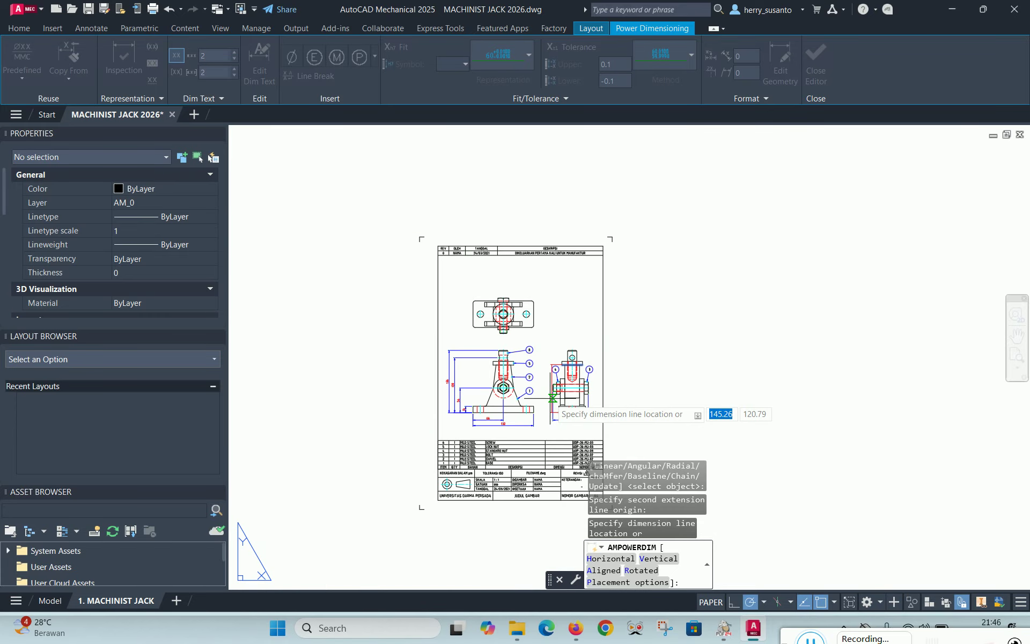
scroll(550, 398, up, 7)
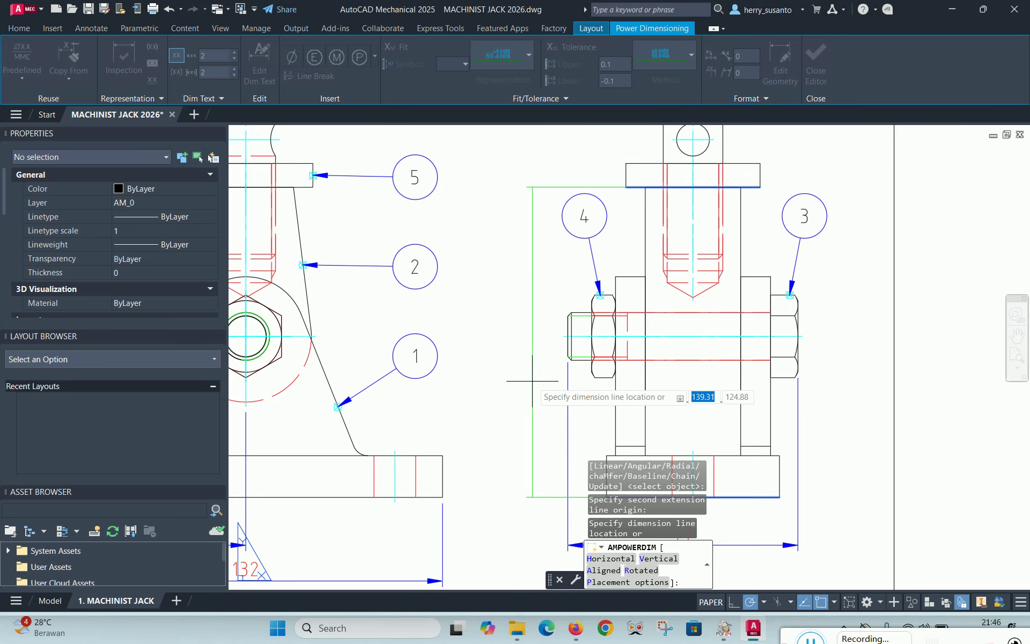
click(532, 381)
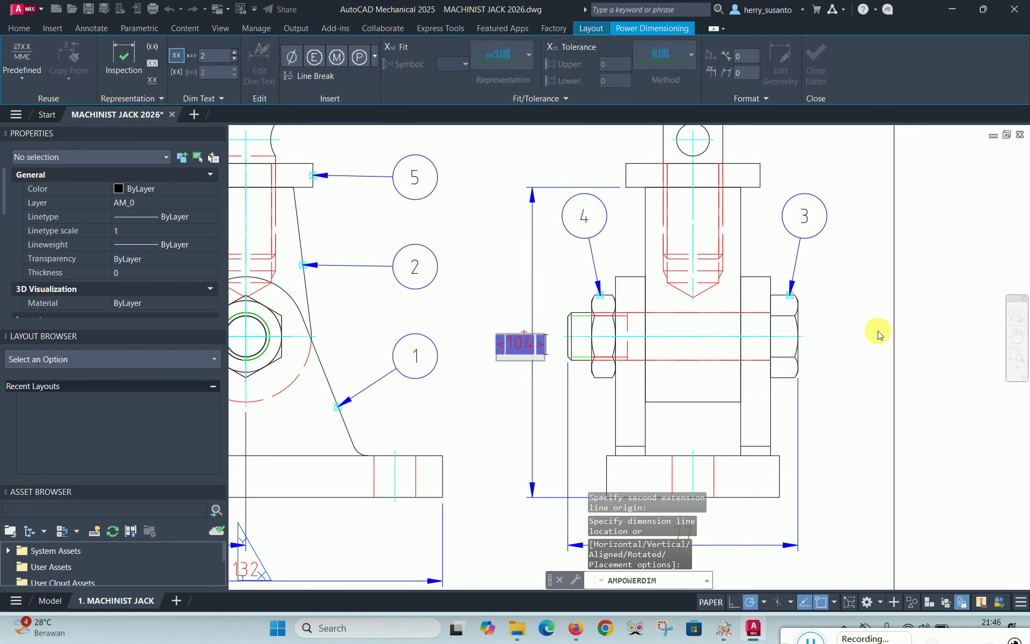
click(823, 361)
Dimension the height from the base's bottom to the lock nut's top face in the side view, outside the previous vertical dimension
scroll(620, 236, up, 2)
scroll(622, 257, down, 8)
scroll(637, 333, up, 4)
click(617, 321)
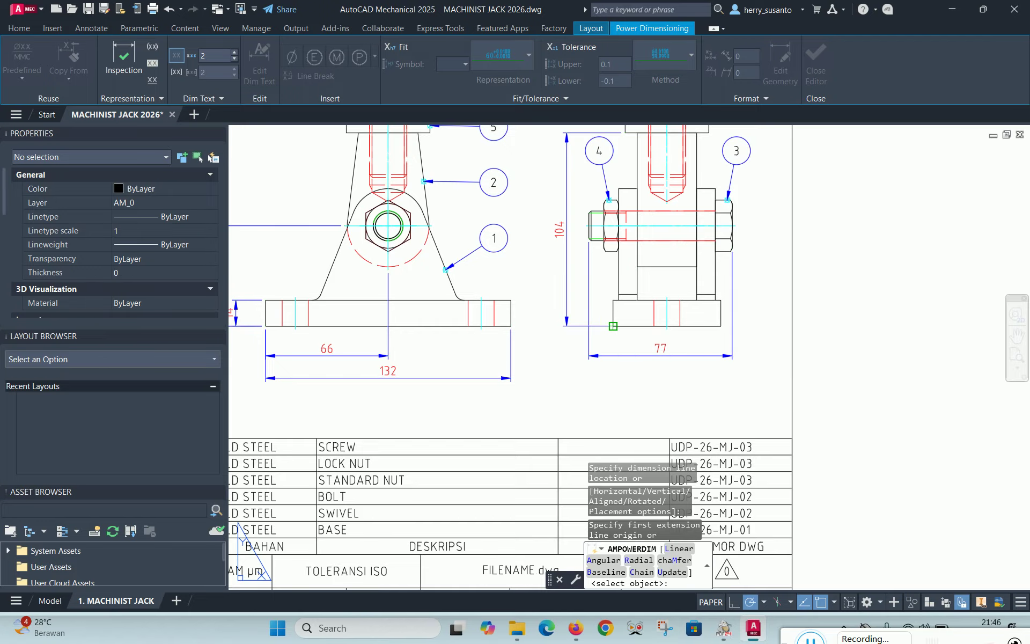
scroll(620, 318, down, 4)
scroll(620, 318, up, 5)
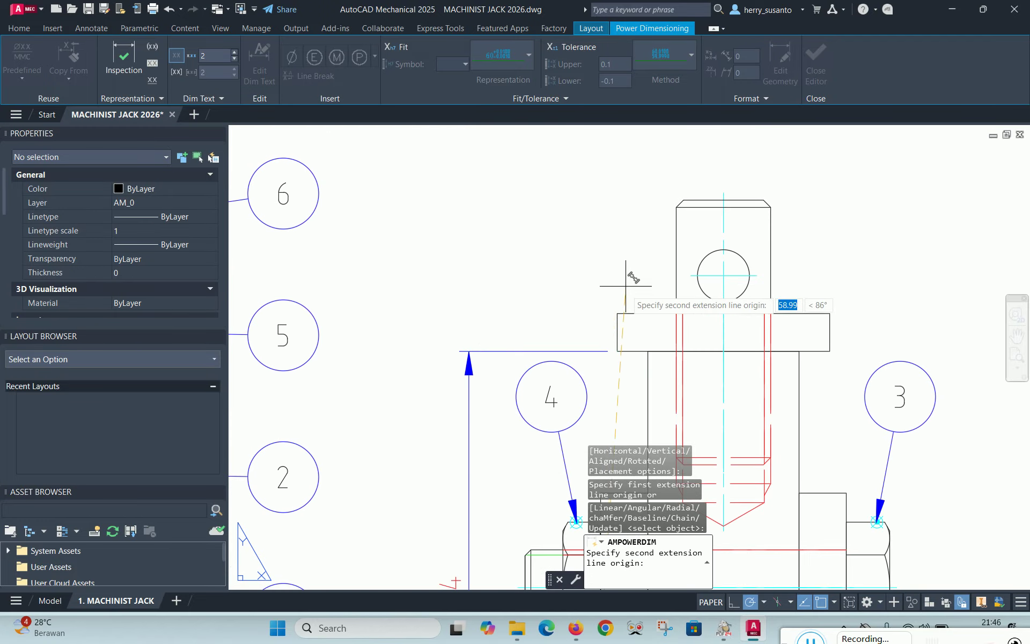
click(617, 313)
scroll(617, 313, down, 5)
scroll(561, 305, up, 4)
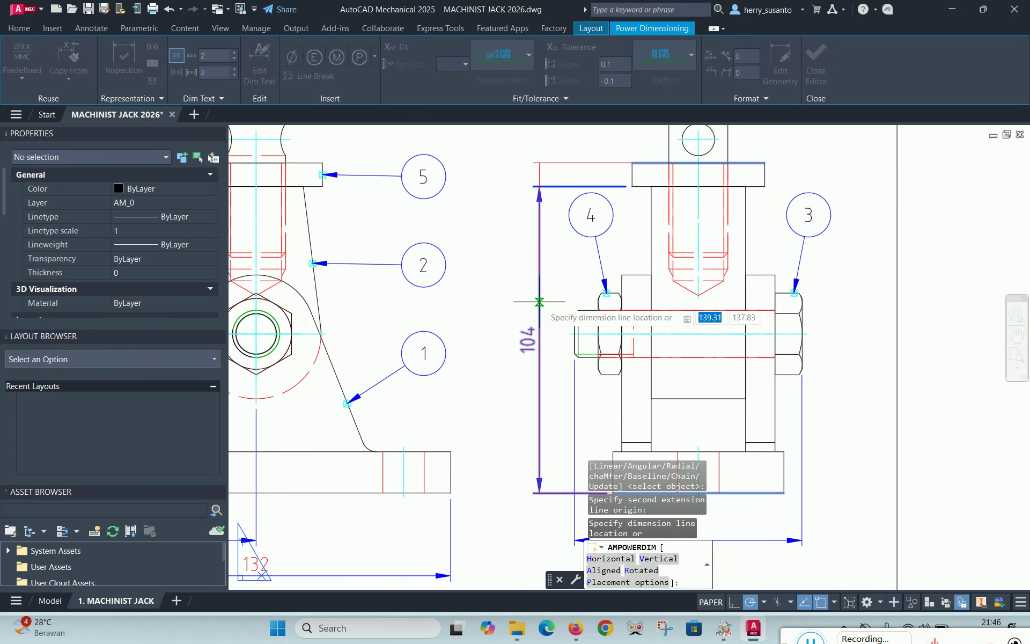
click(503, 314)
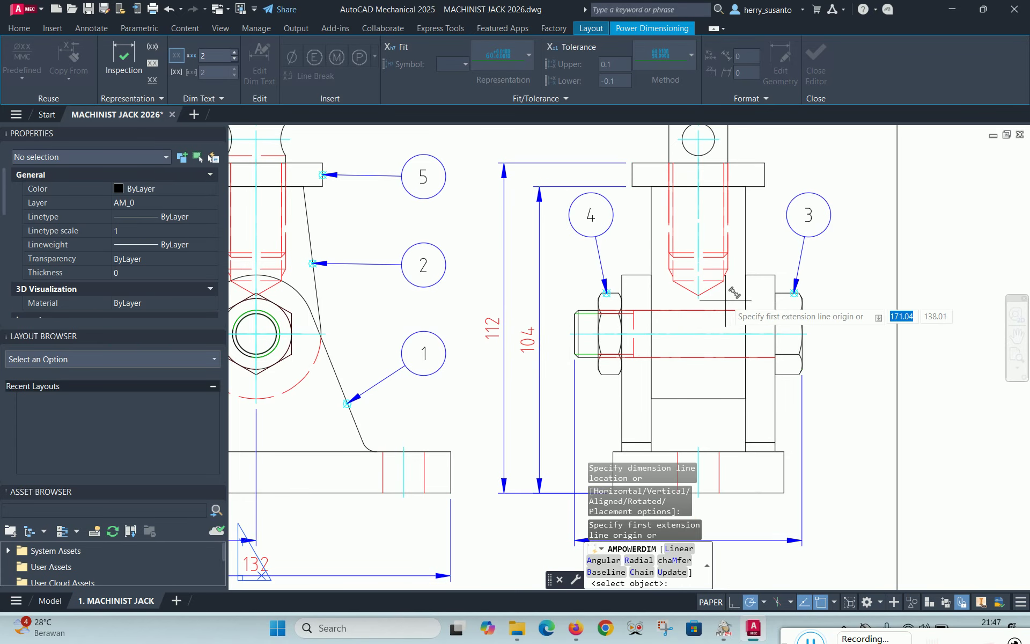
Dimension the screw head's width horizontally above the side view and end power dimensioning
scroll(567, 344, down, 2)
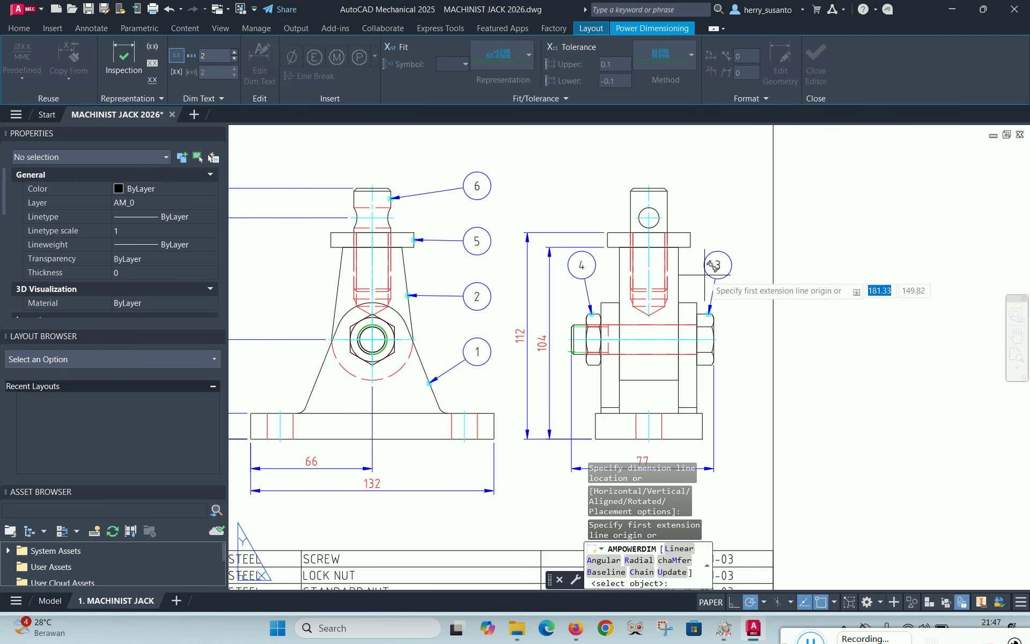
scroll(714, 265, down, 1)
scroll(700, 210, up, 3)
scroll(692, 208, up, 3)
scroll(698, 209, down, 4)
scroll(705, 208, up, 3)
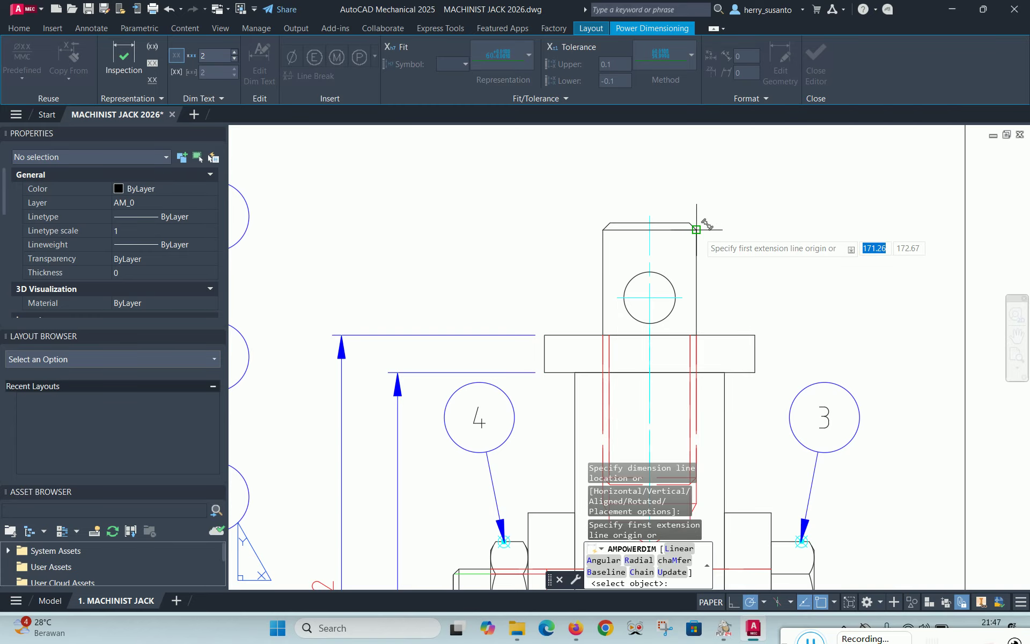
click(697, 230)
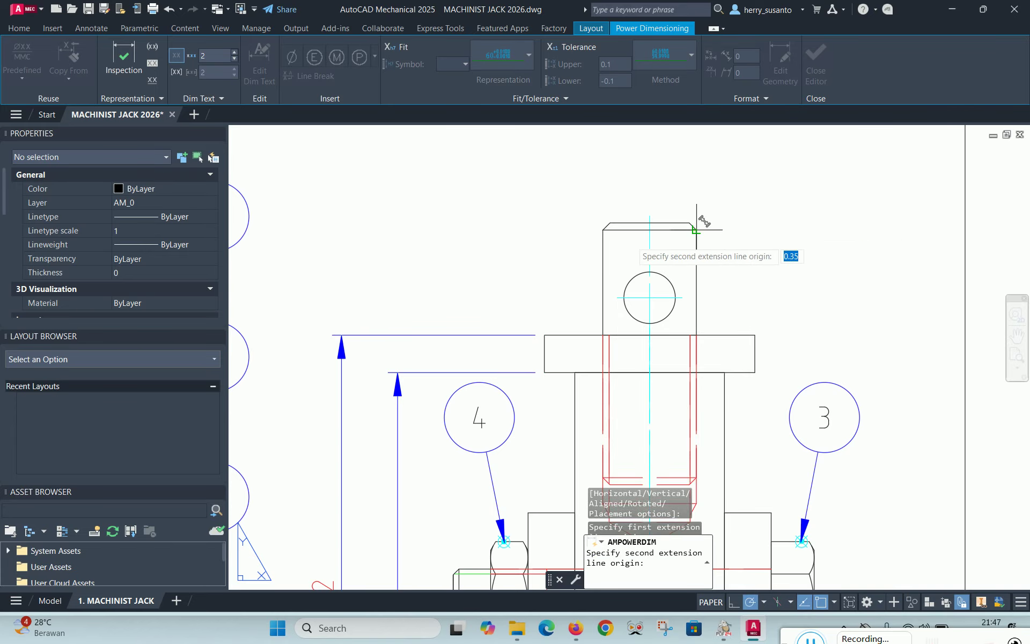
click(603, 230)
scroll(618, 243, up, 4)
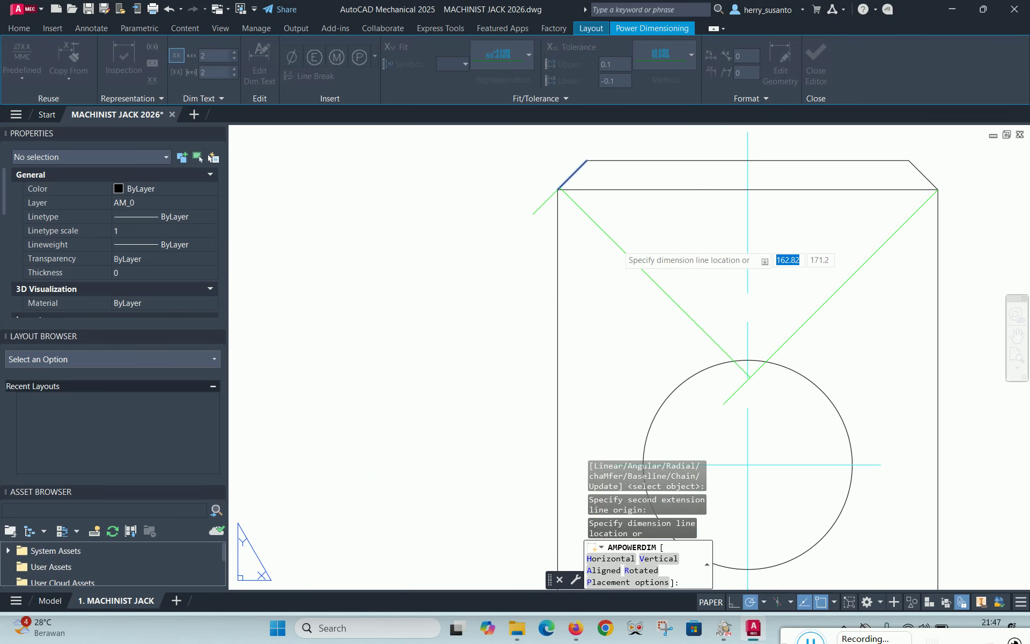
scroll(627, 225, down, 4)
click(709, 218)
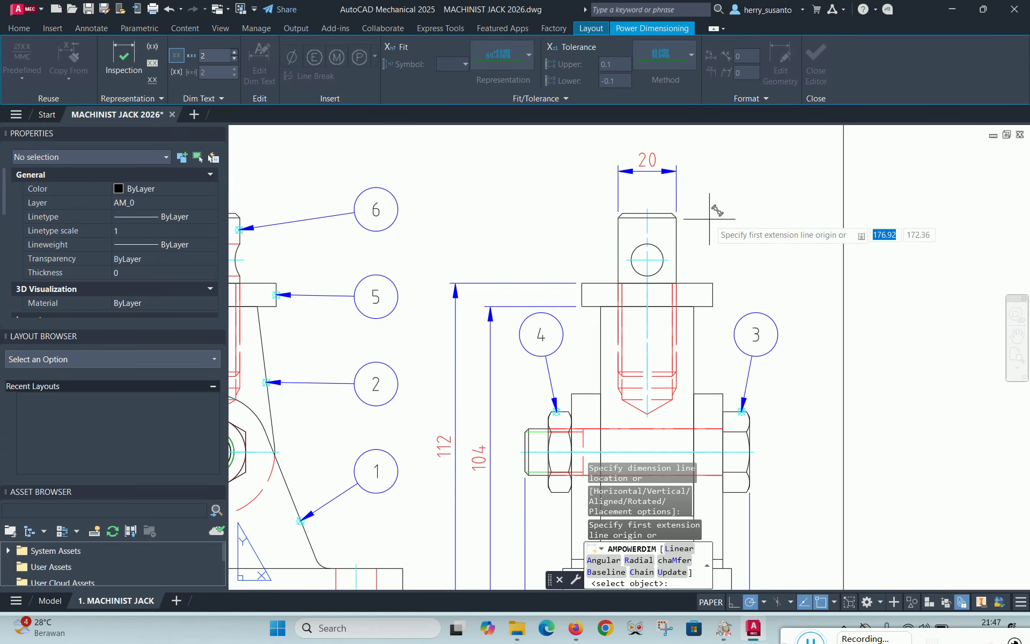
right_click(736, 188)
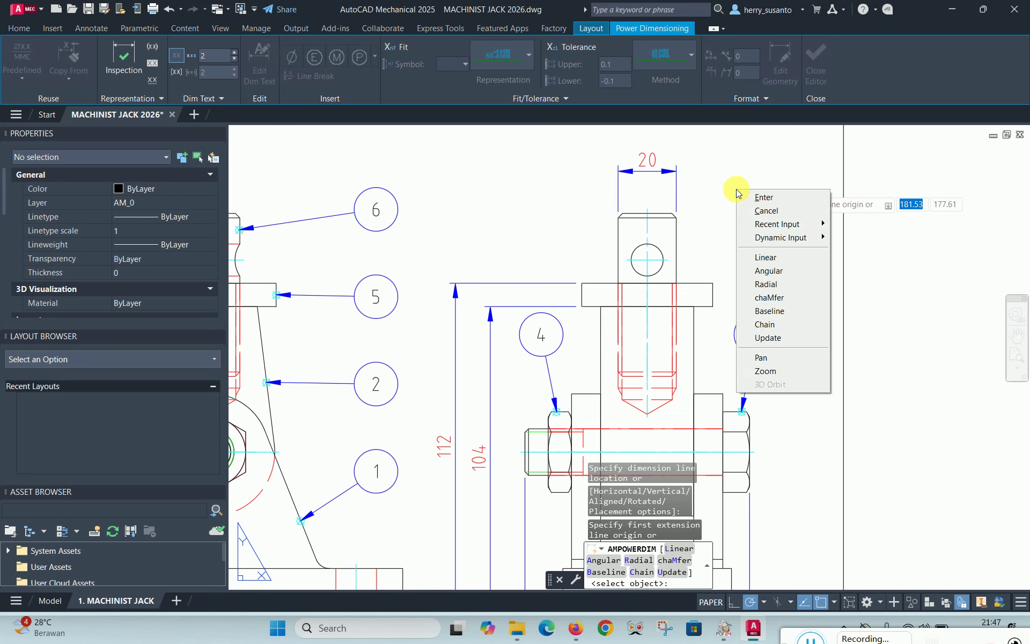
click(763, 198)
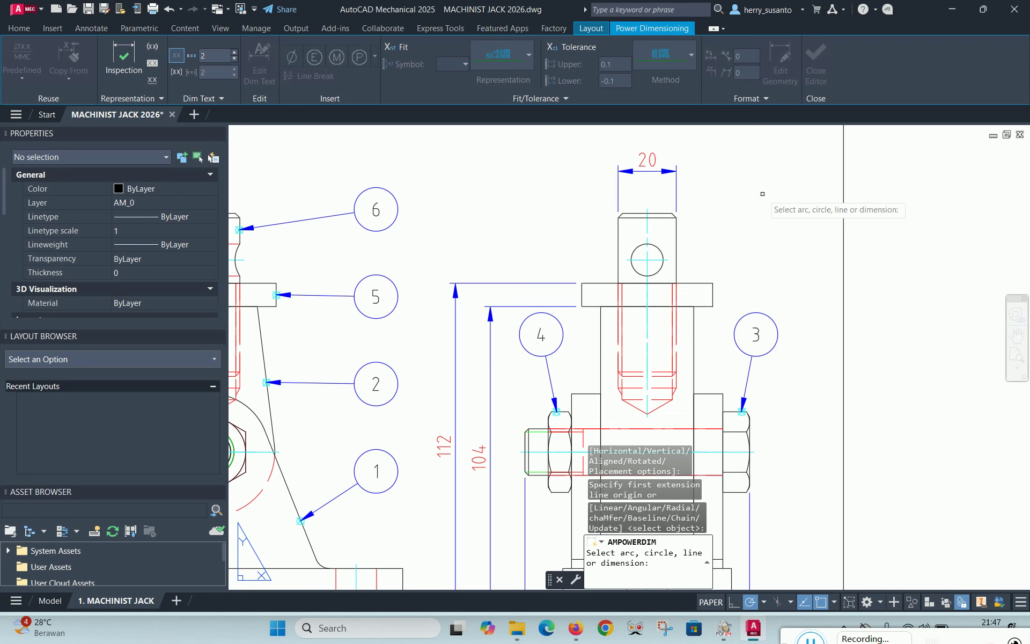
key(Escape)
key(Escape)
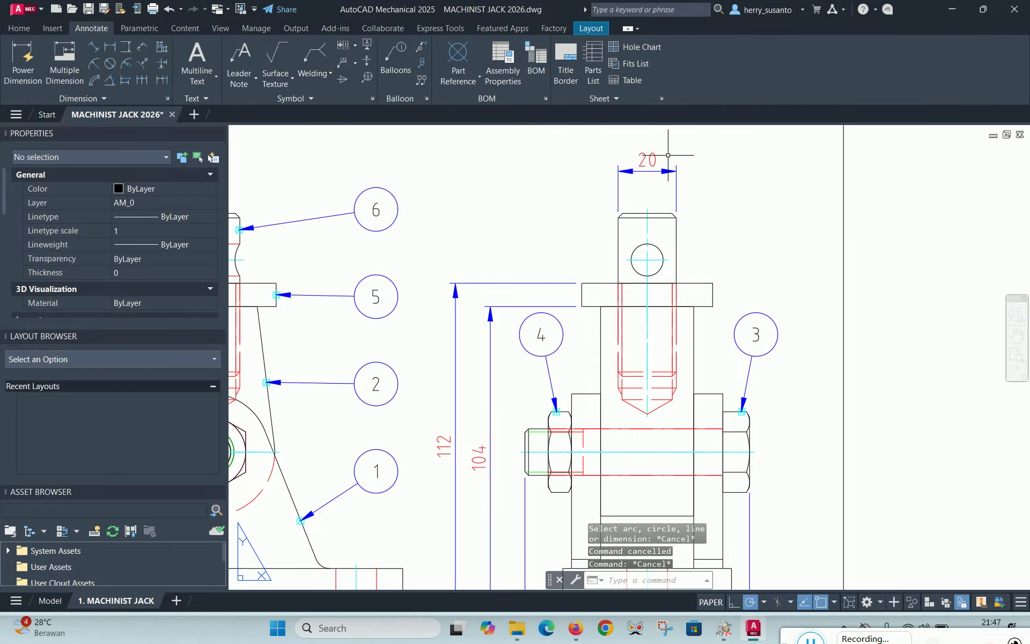
Add a diameter symbol in front of the screw head's width dimension above the side view
scroll(666, 156, up, 4)
double_click(605, 222)
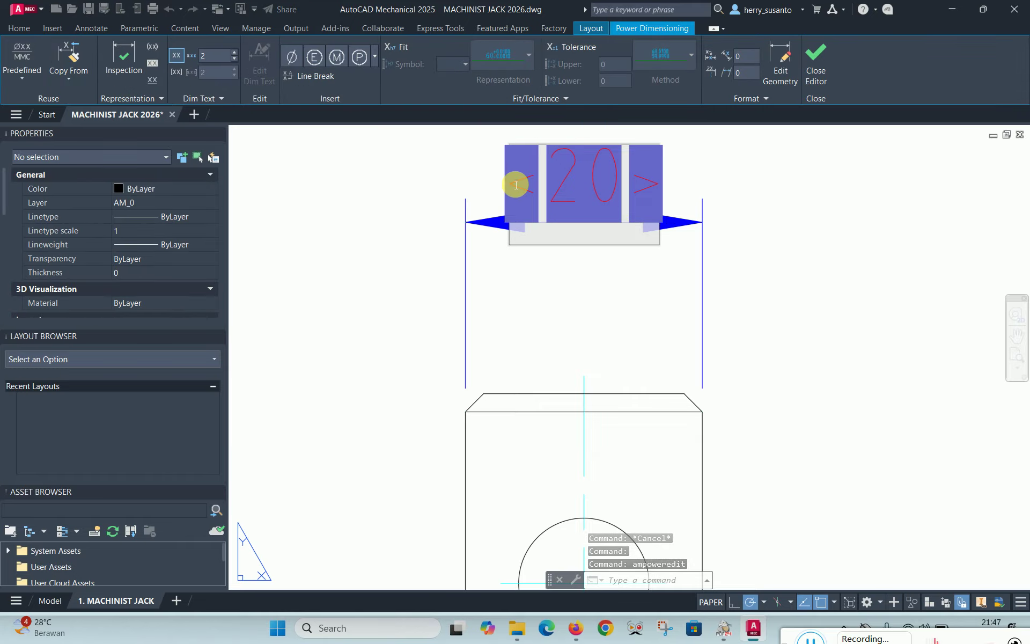
click(292, 56)
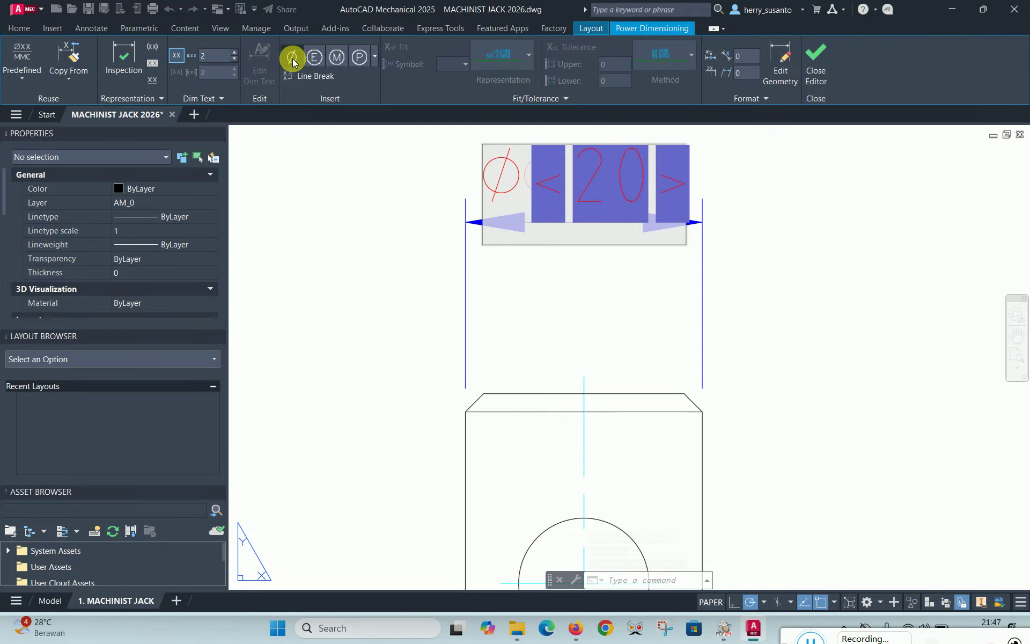
click(820, 56)
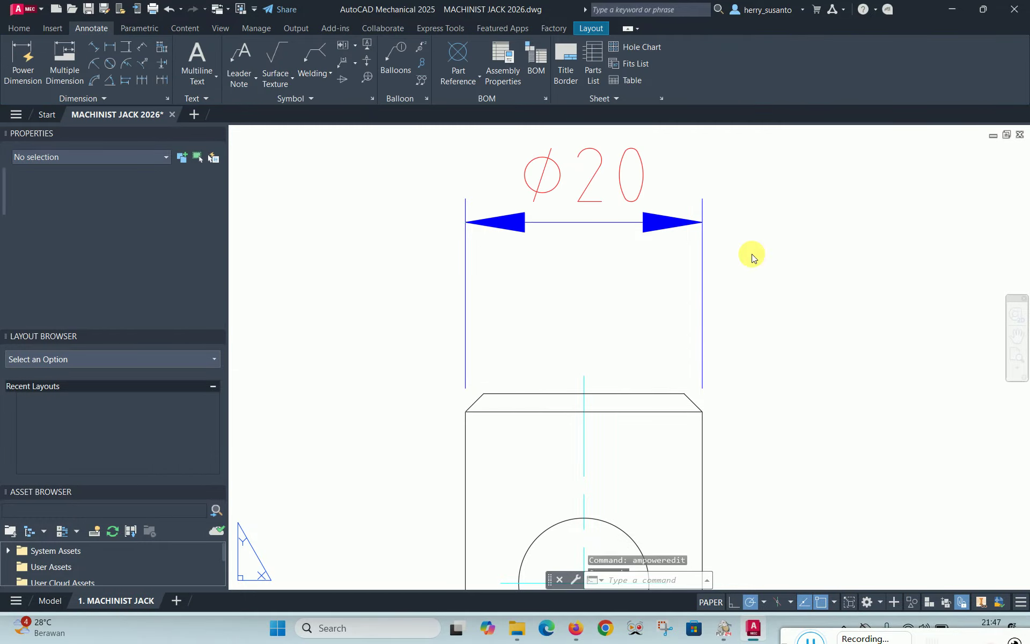
Dimension the lock nut's width above the screw diameter dimension in the side view, with a diameter symbol before the value
scroll(591, 264, down, 2)
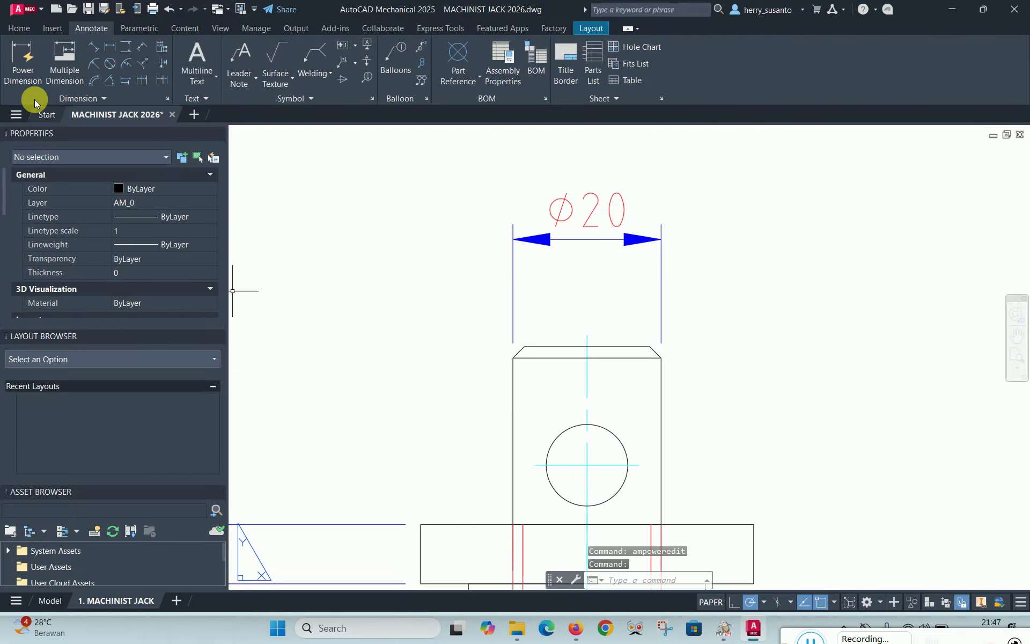
click(23, 61)
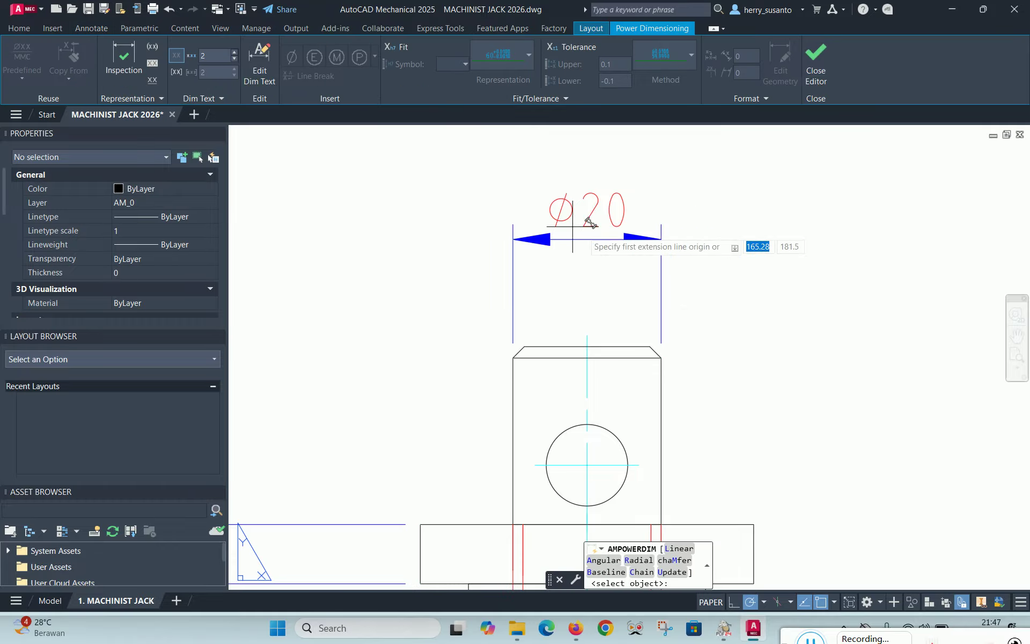
click(753, 524)
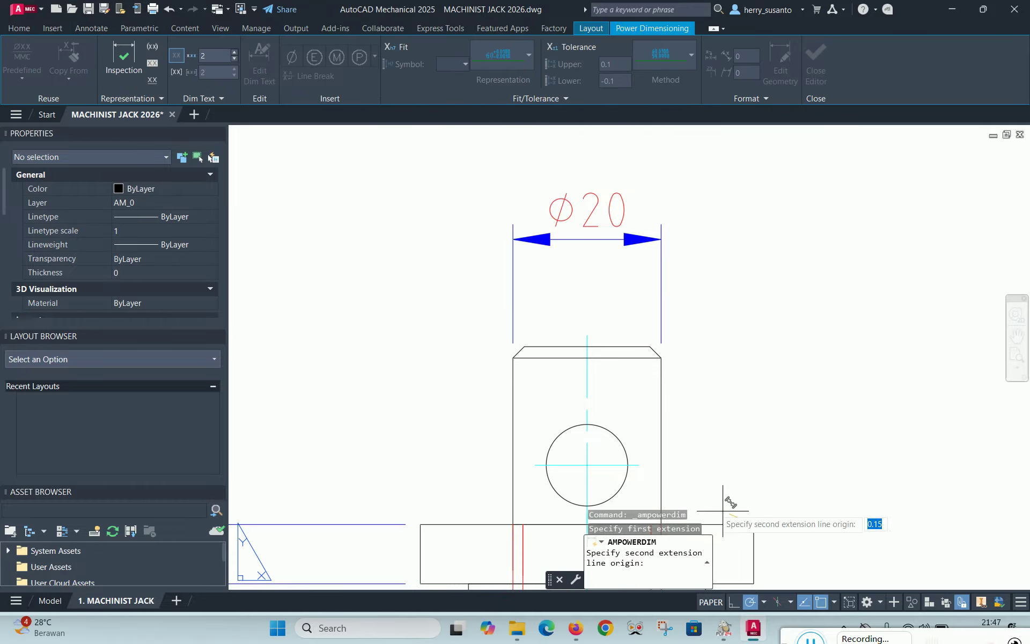
click(421, 524)
scroll(441, 514, down, 5)
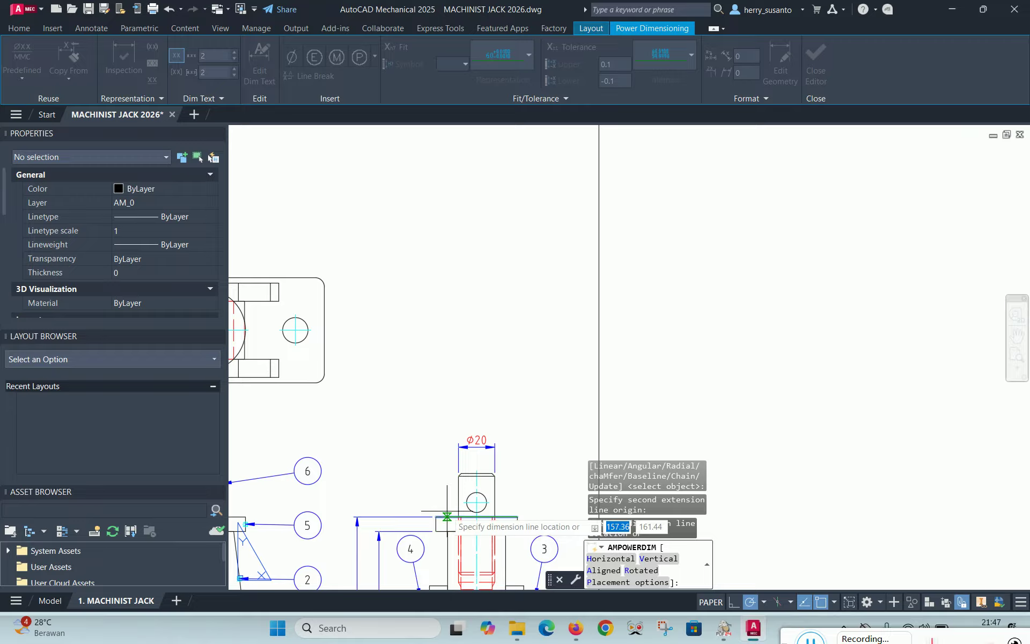
scroll(467, 497, up, 1)
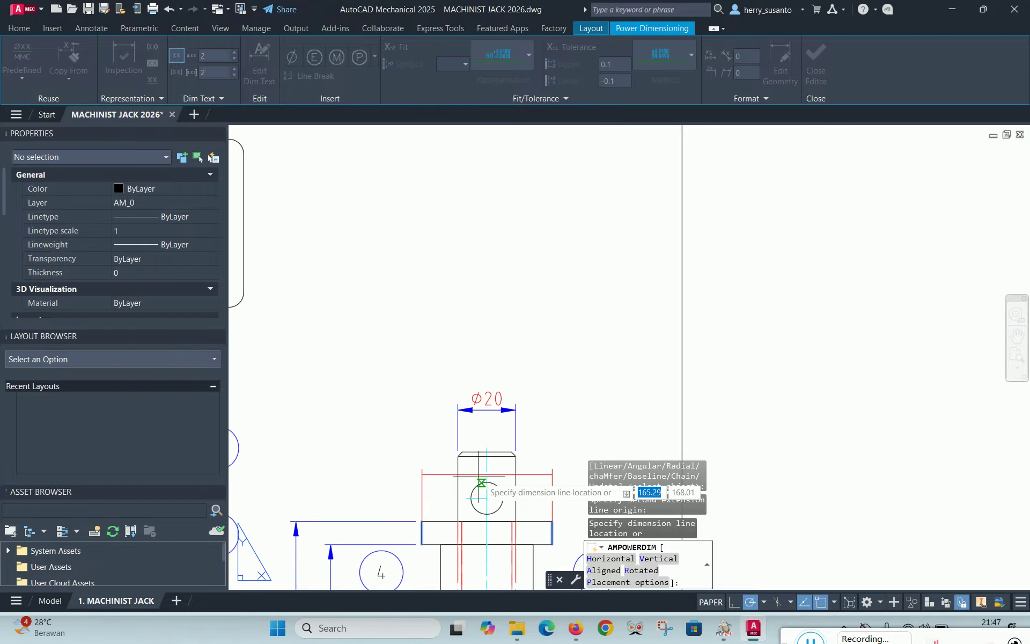
scroll(481, 440, up, 2)
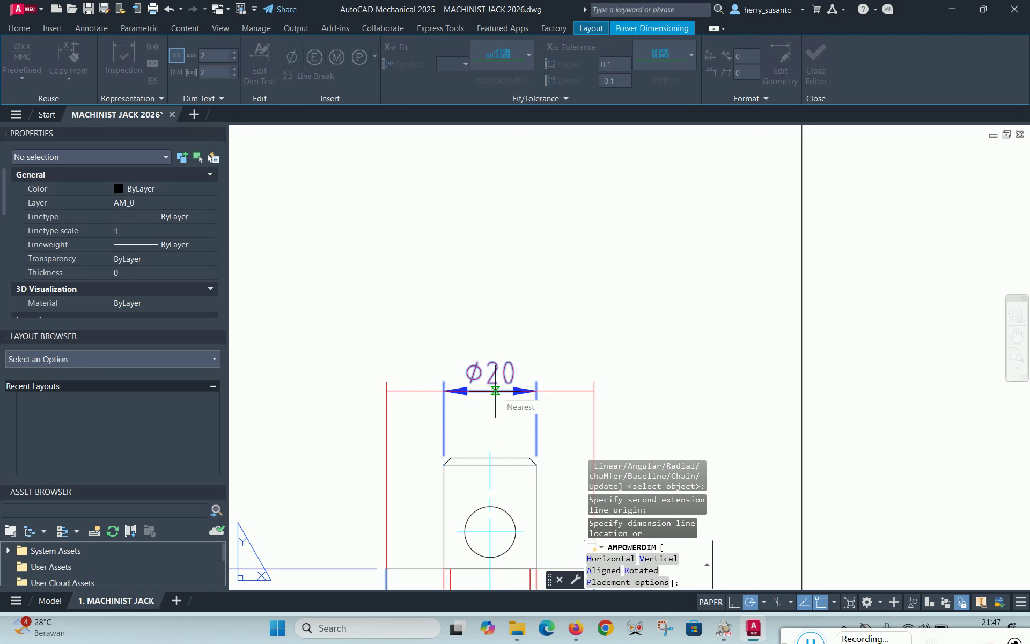
click(503, 354)
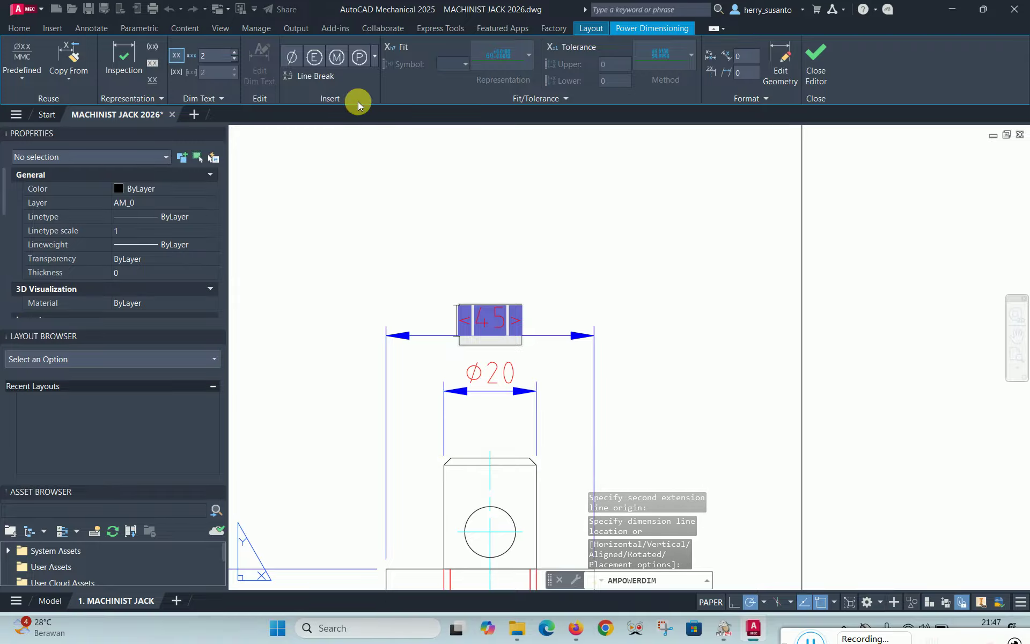
click(290, 57)
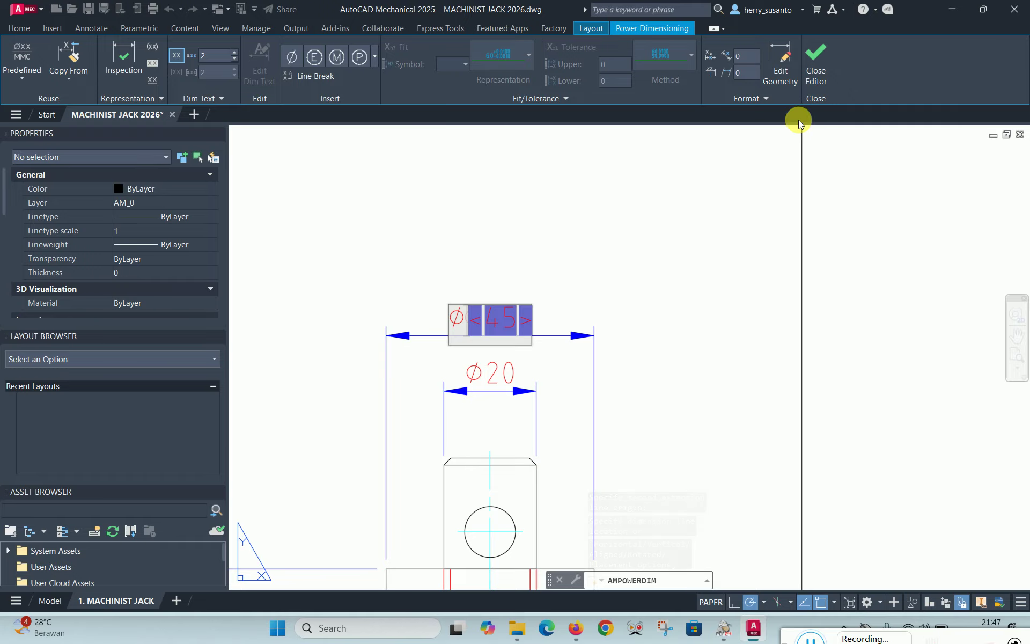
click(654, 276)
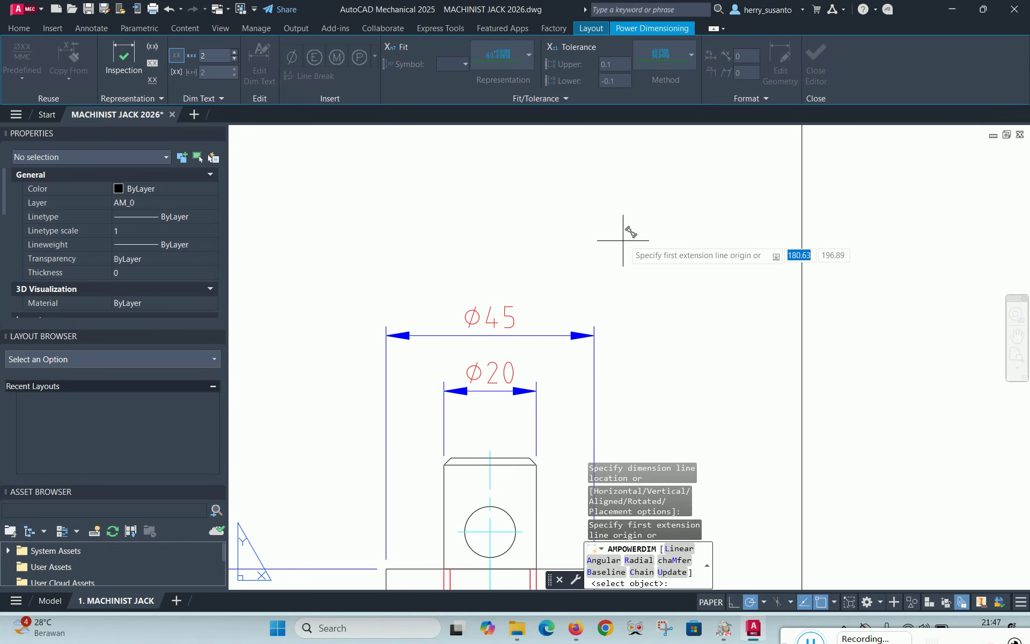
scroll(629, 236, down, 5)
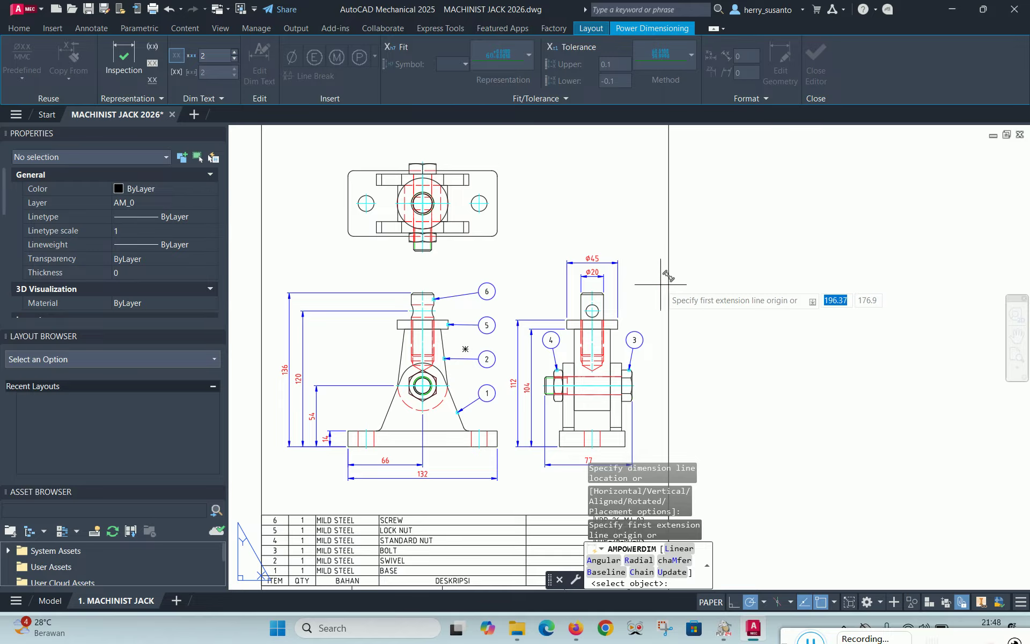
Check the reference PDF drawing for the dimensions still missing in the side view, and return to the layout
scroll(562, 339, up, 4)
scroll(732, 244, down, 6)
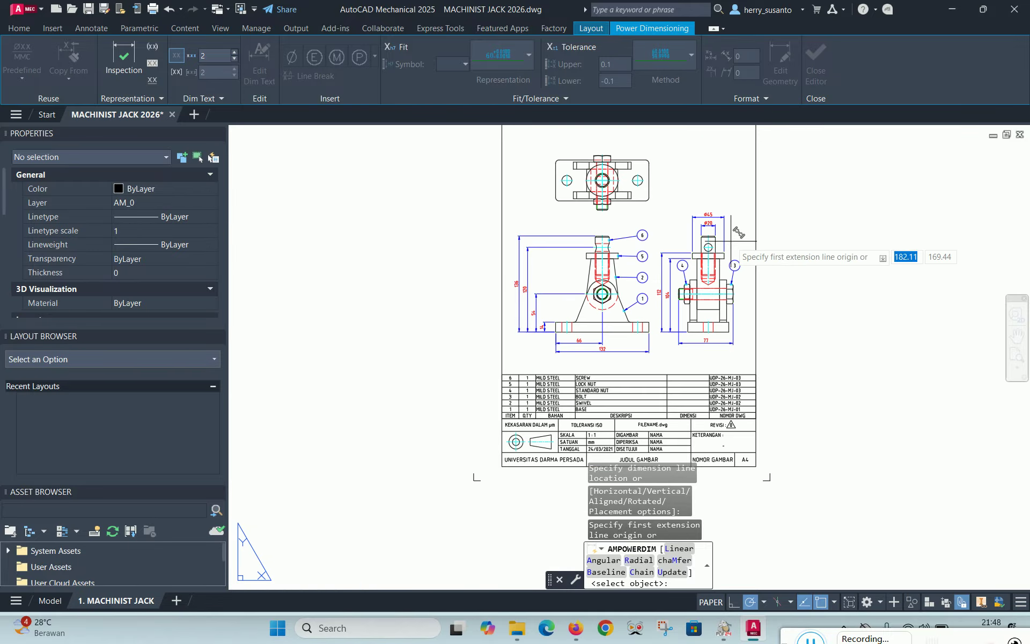
scroll(735, 251, up, 2)
click(723, 628)
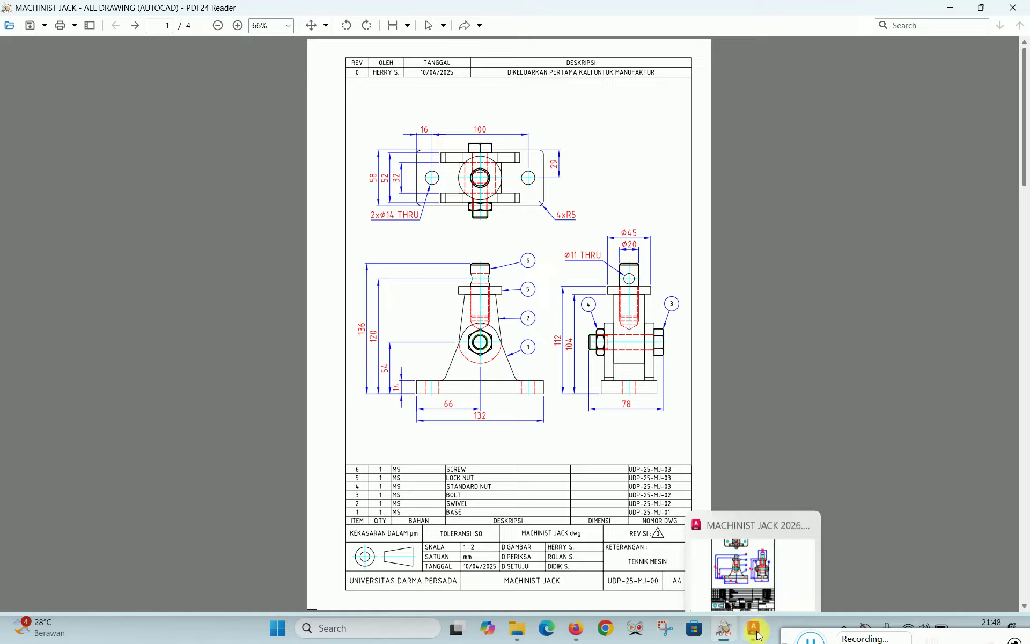
click(754, 553)
scroll(633, 224, up, 4)
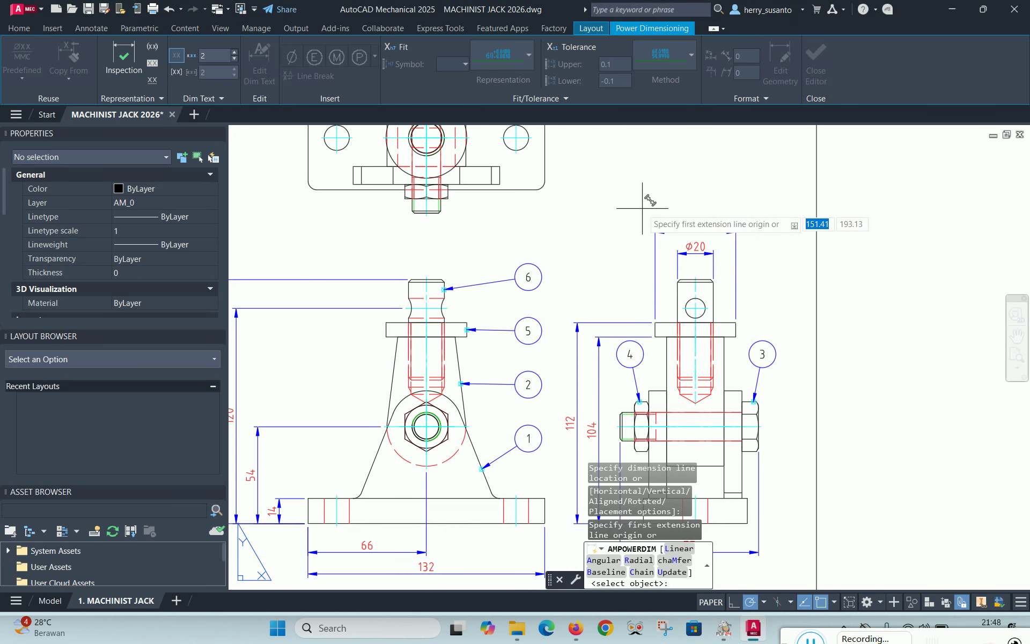
scroll(608, 220, down, 1)
scroll(603, 220, up, 2)
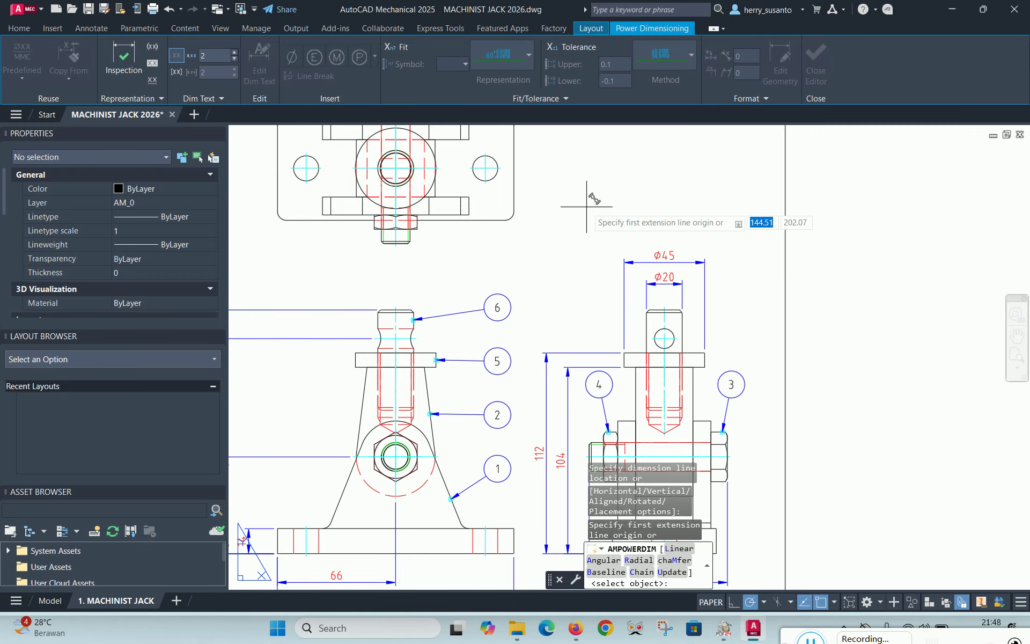
Dimension the diameter of the screw head's cross hole in the side view with a leader to the upper left, and end power dimensioning
right_click(586, 206)
click(597, 215)
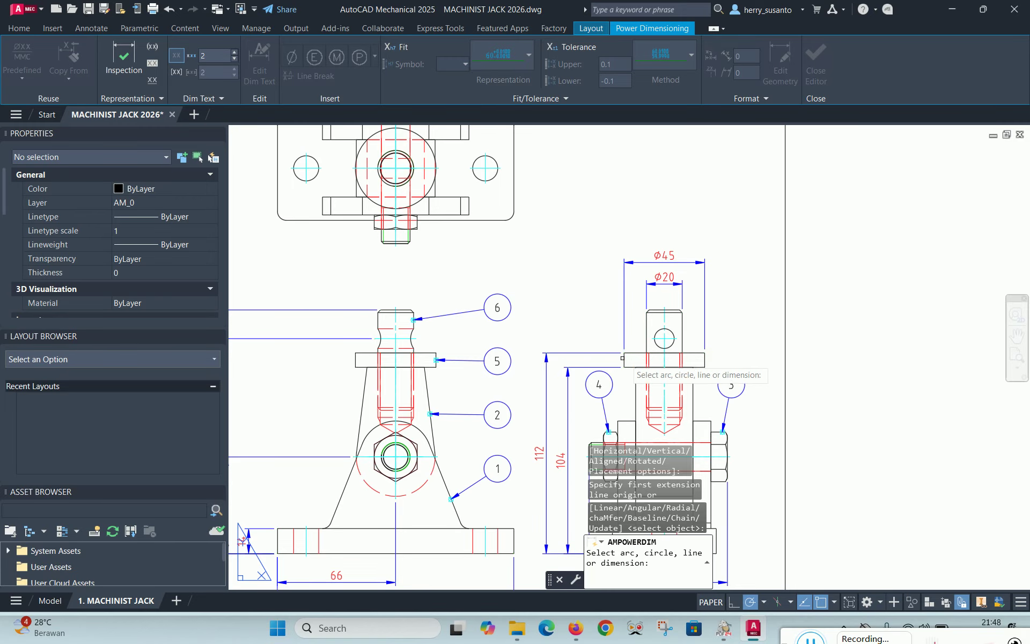
scroll(658, 328, up, 4)
click(650, 338)
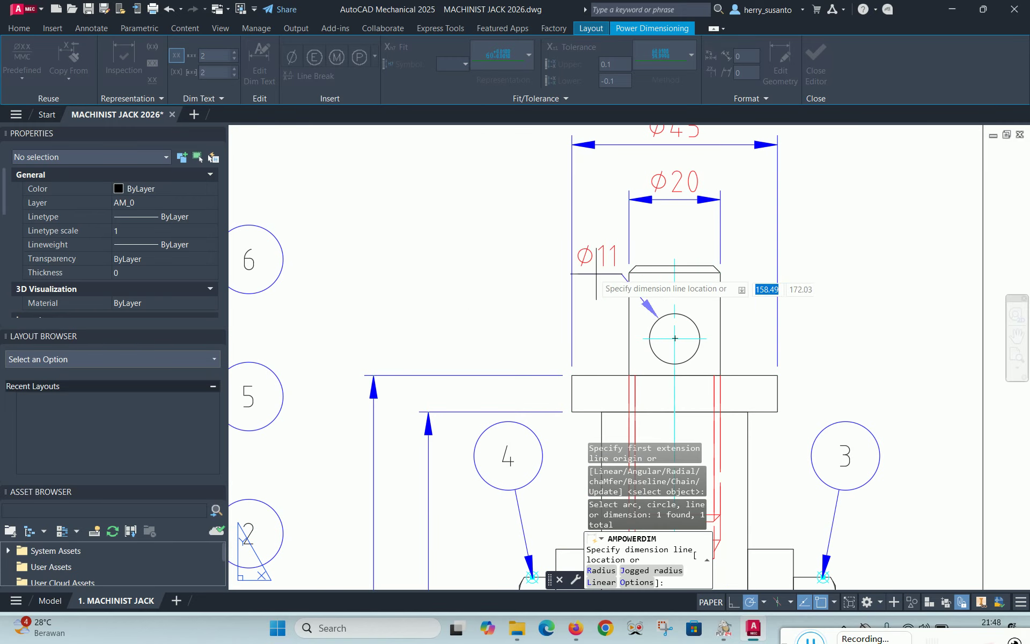
click(508, 210)
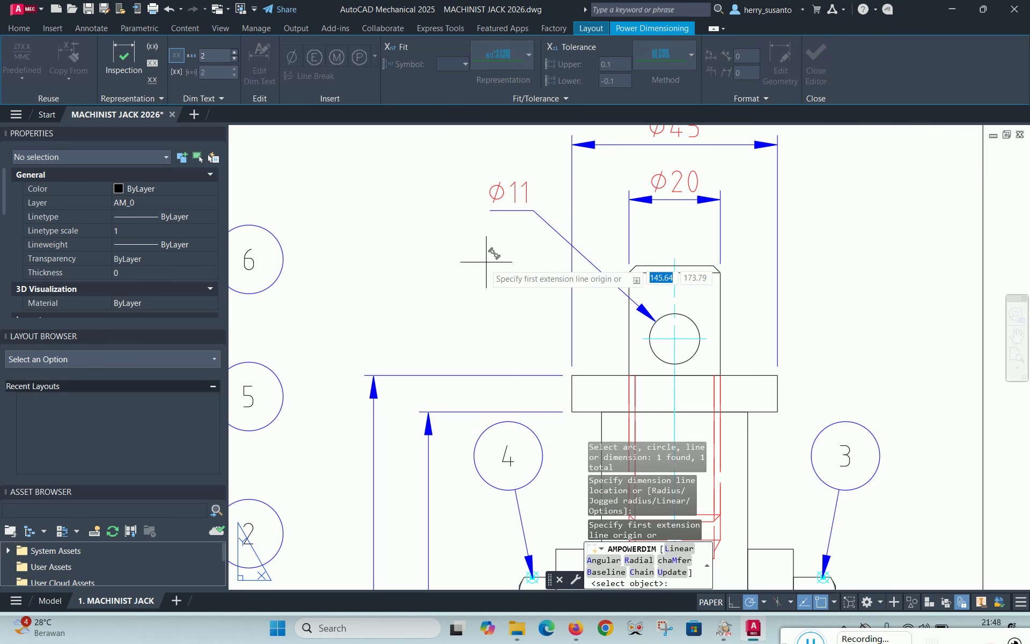
right_click(468, 263)
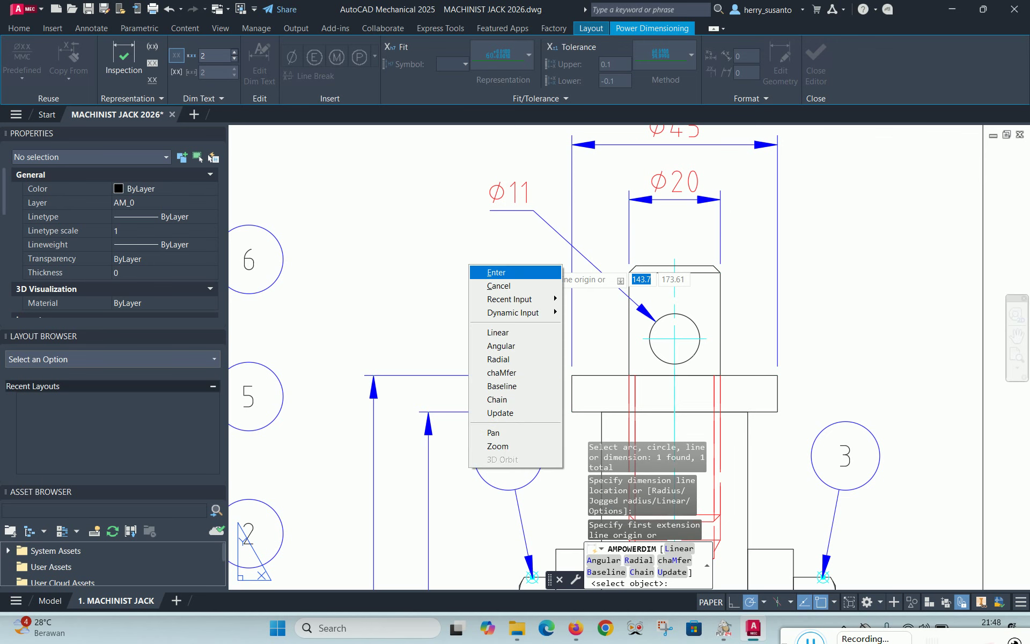
click(492, 269)
key(Escape)
key(Escape)
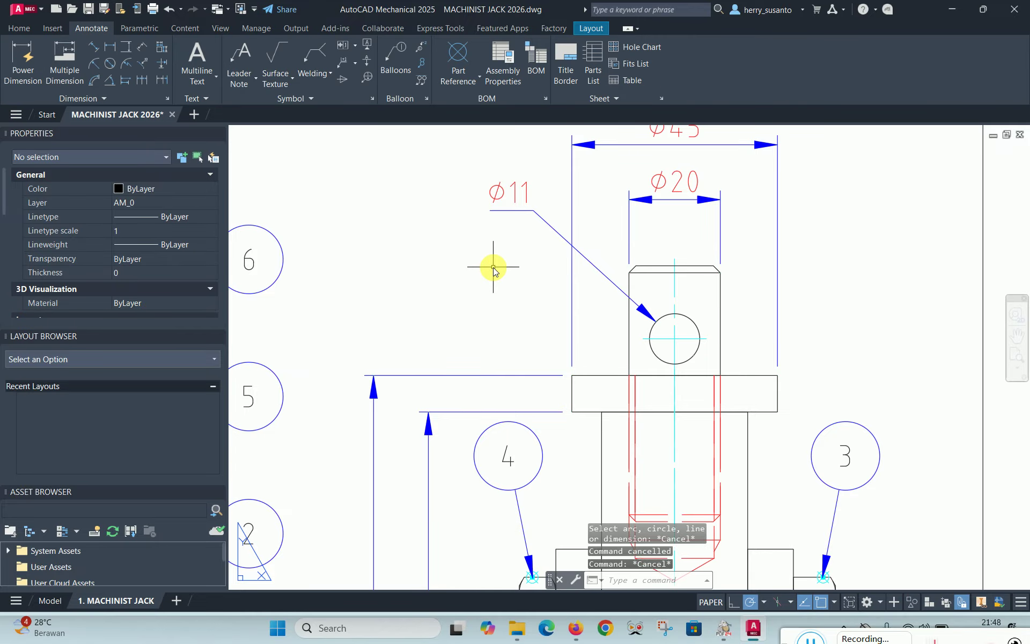
Add the text THRU after the value of the cross hole's diameter dimension in the side view
double_click(523, 212)
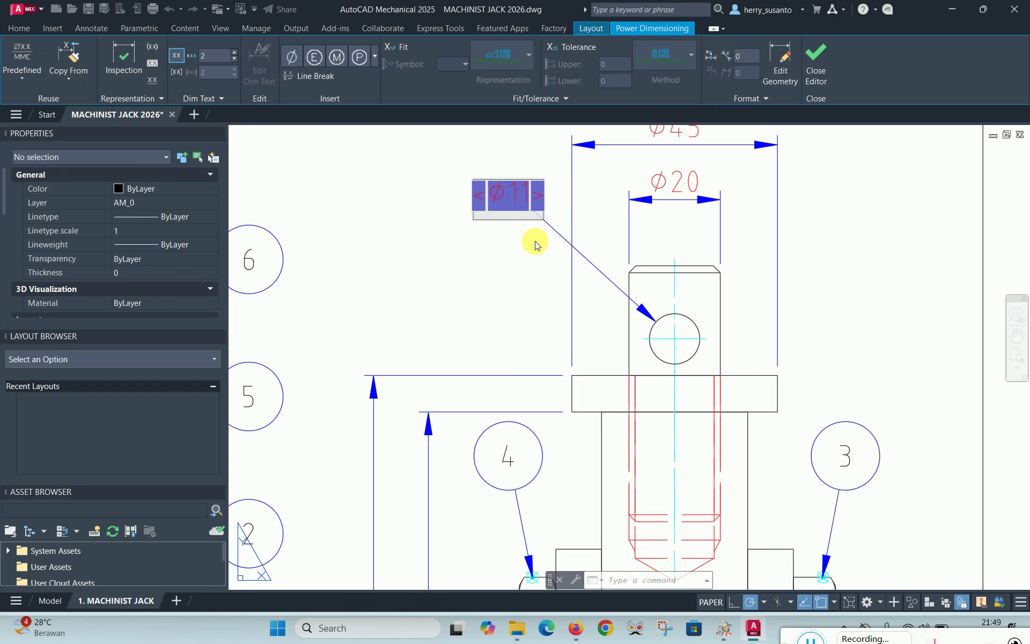
text(THRU)
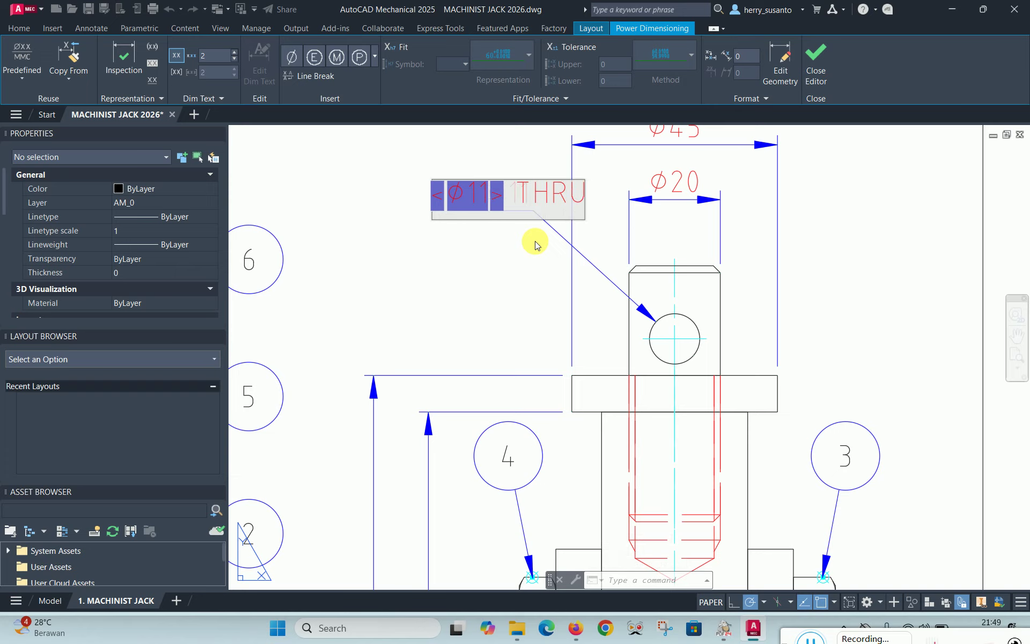
click(816, 62)
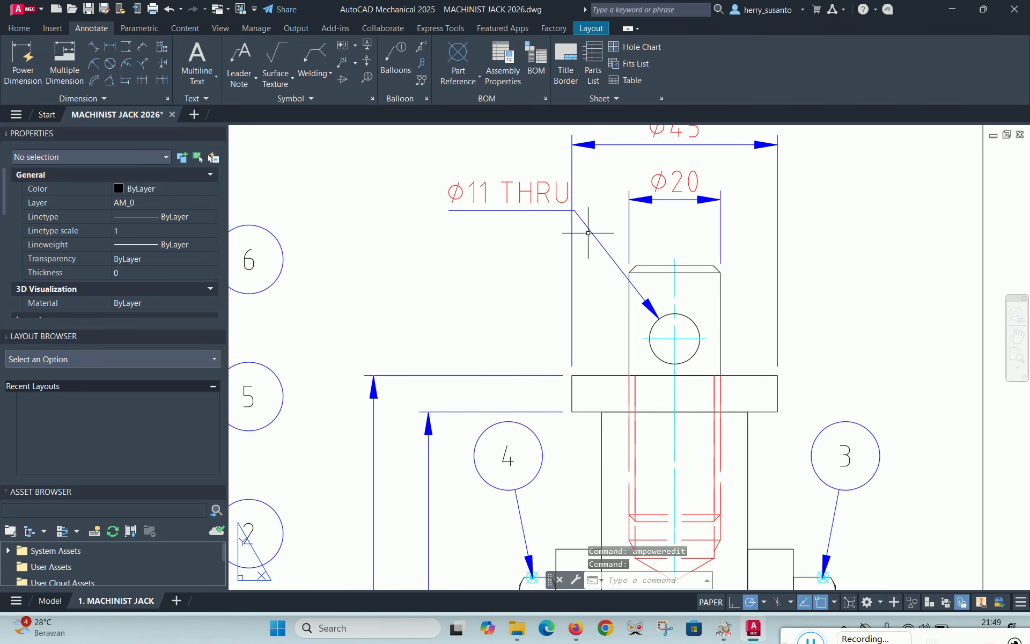
Shift the Ø11 THRU dimension text slightly down and left, clear of the lock nut width's extension line
click(591, 230)
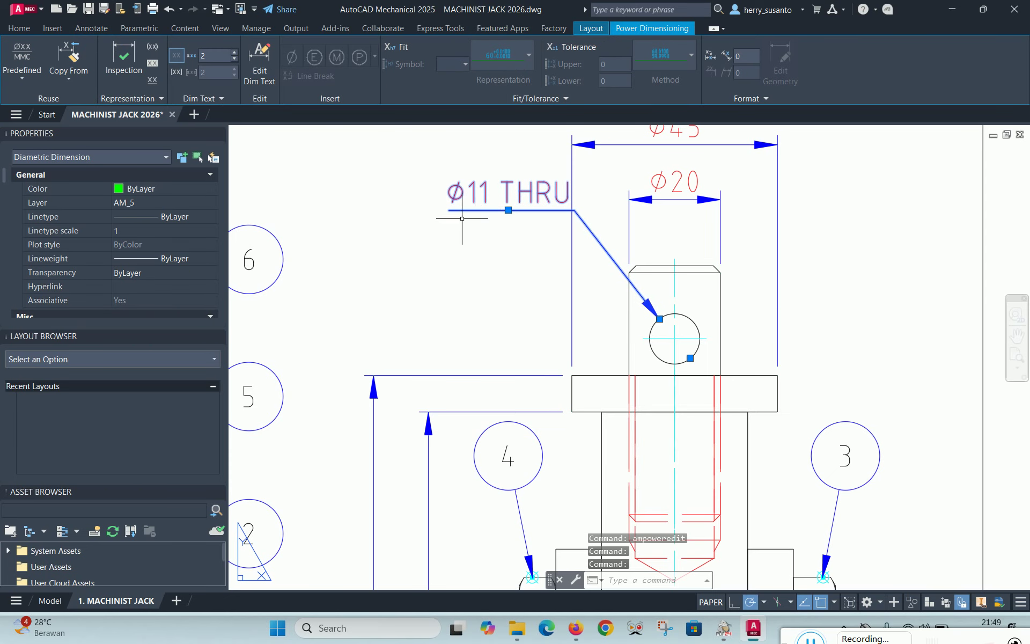
click(508, 210)
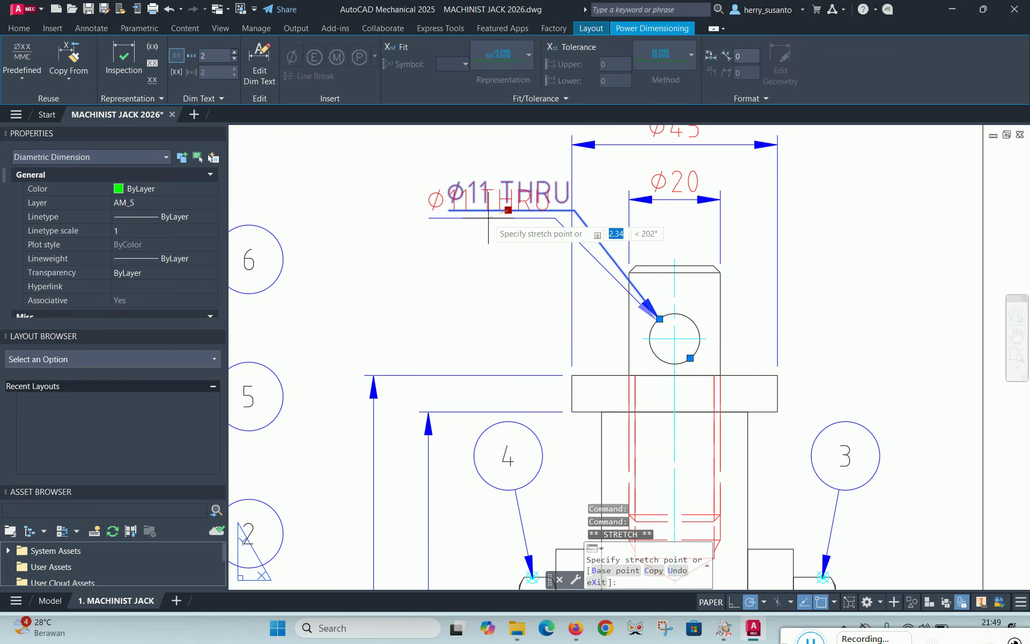
click(488, 218)
key(Escape)
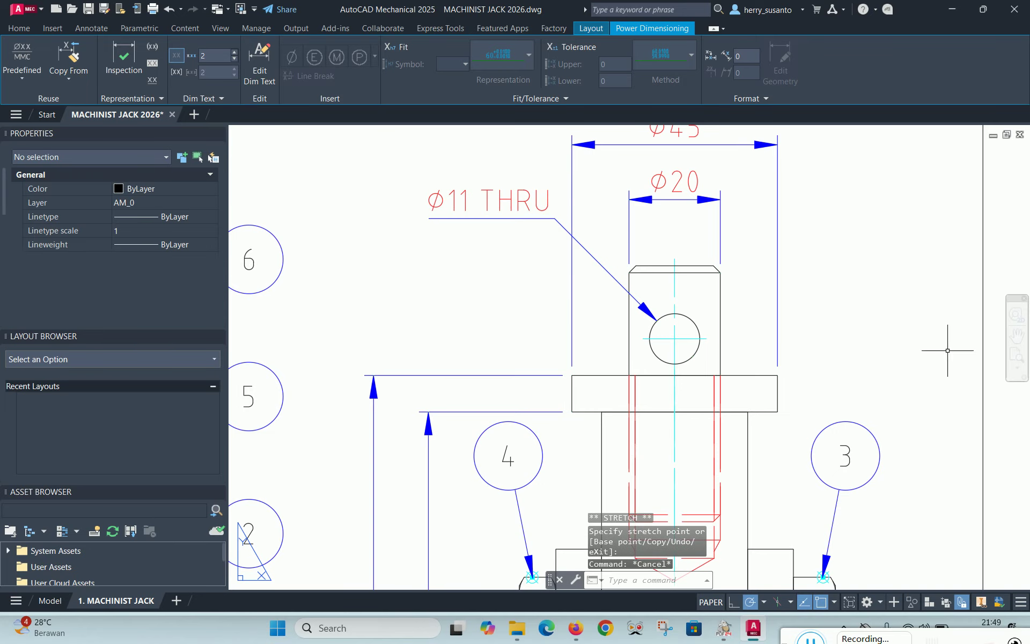
Compare the layout with the reference PDF drawing to find the dimensions needed in the top view
scroll(525, 264, down, 6)
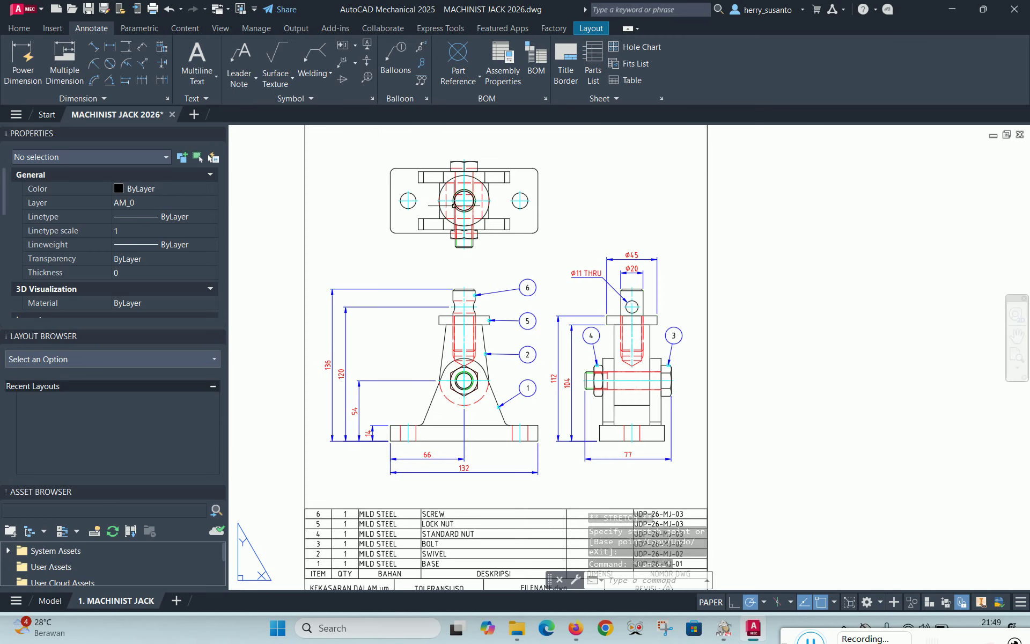
scroll(675, 468, down, 1)
scroll(675, 468, up, 1)
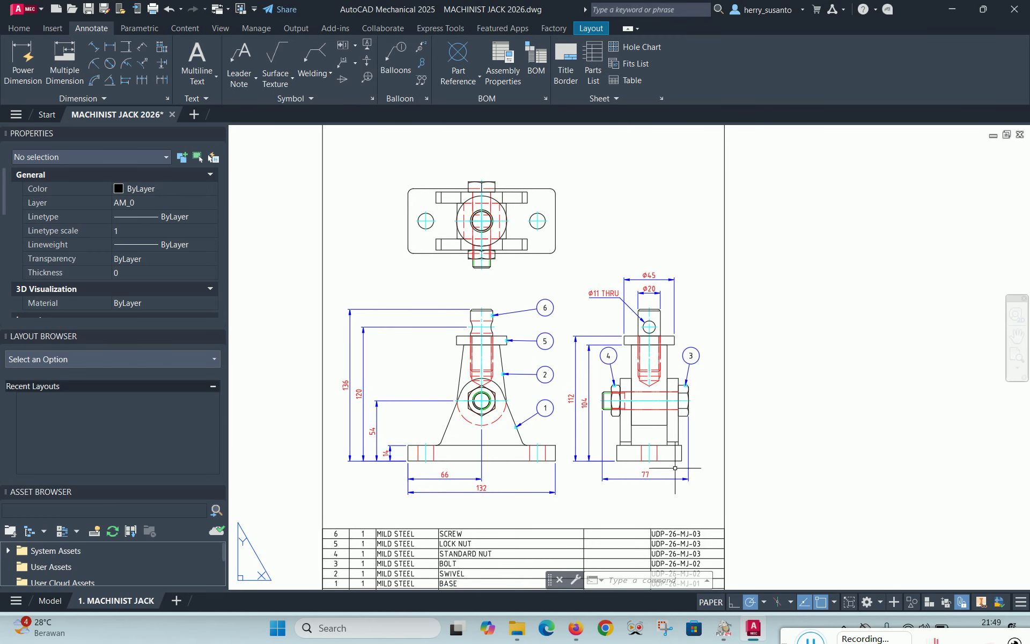
mouse_move(724, 632)
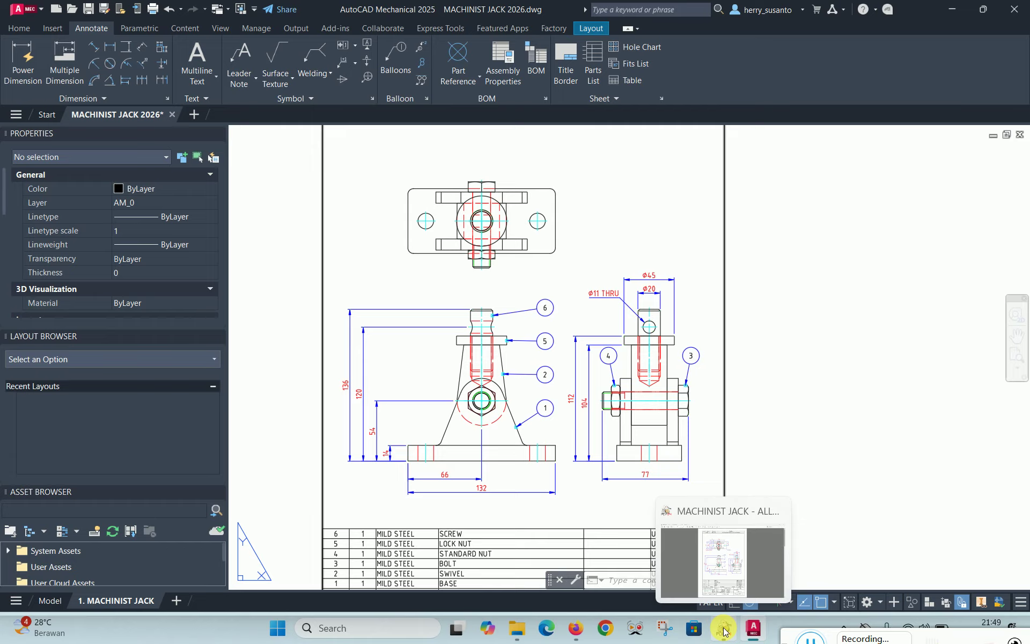
click(724, 632)
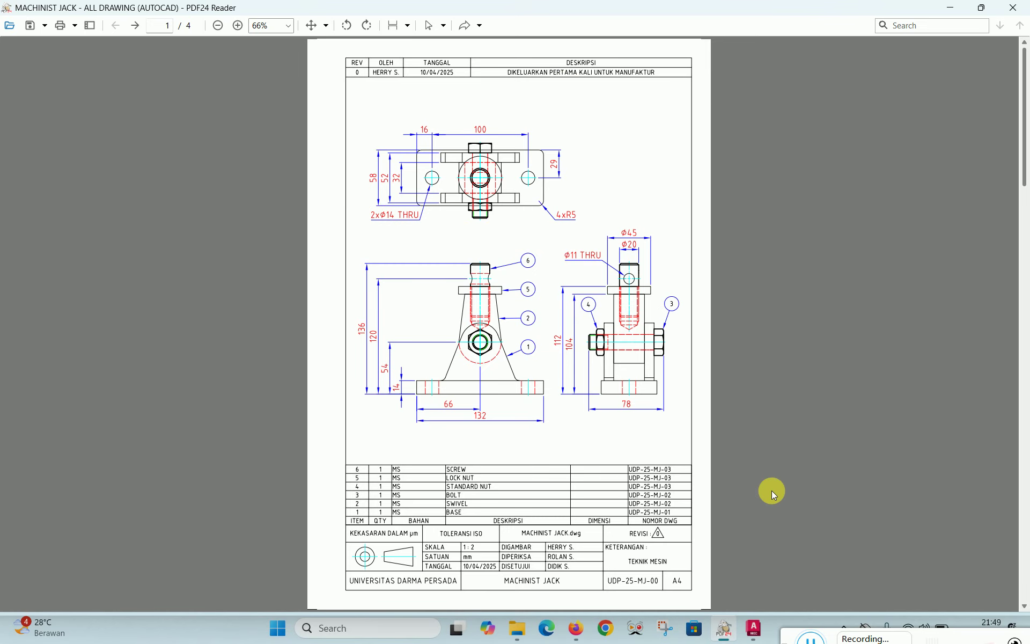
click(758, 630)
Dimension the vertical gap between the inner faces of the base's two lugs, placed left of the top view
scroll(434, 215, up, 5)
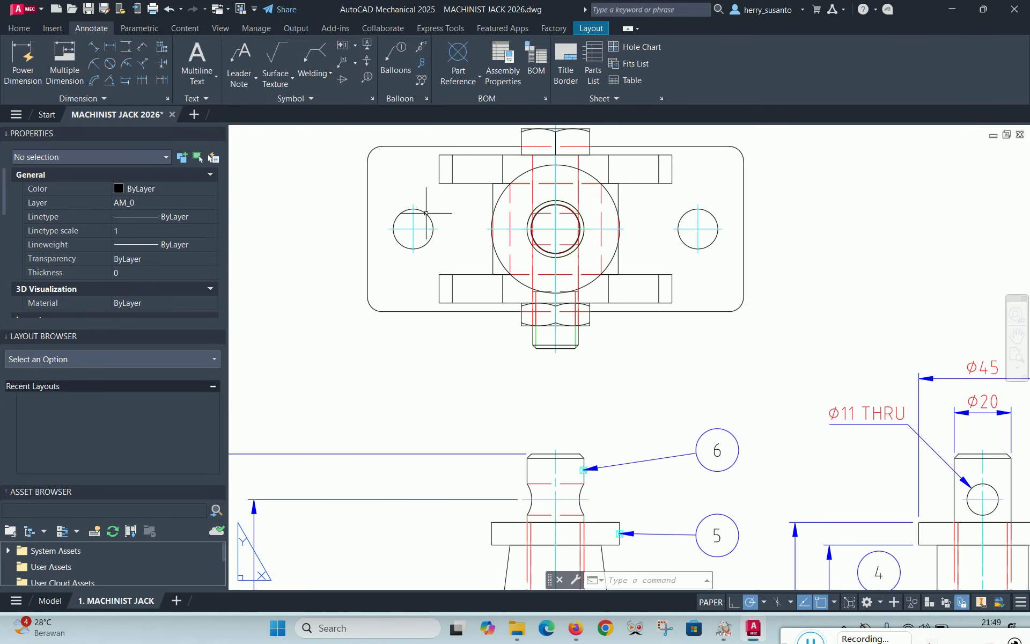
click(19, 49)
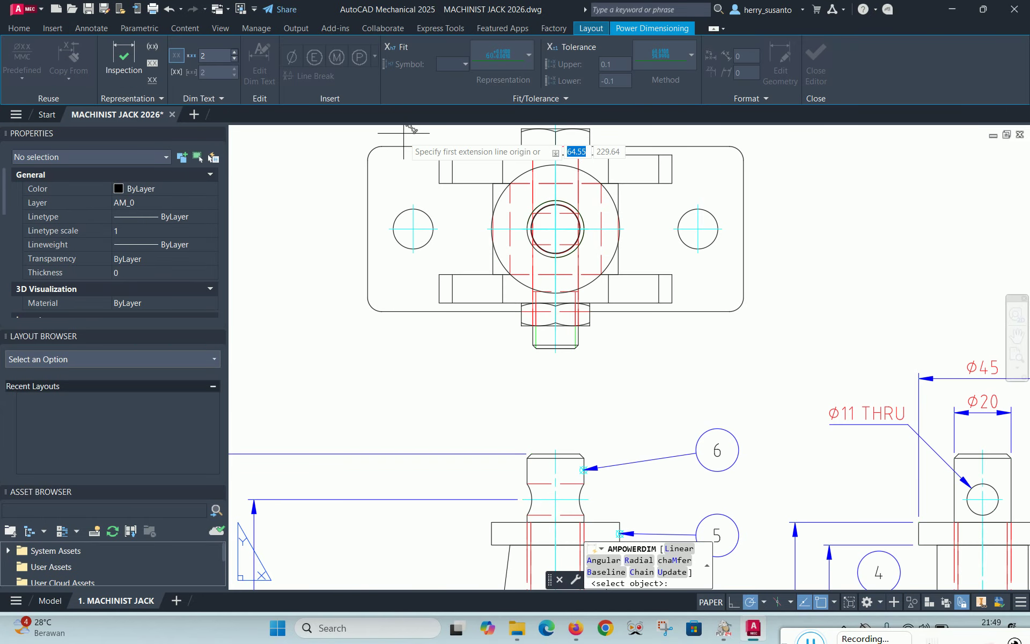
click(444, 183)
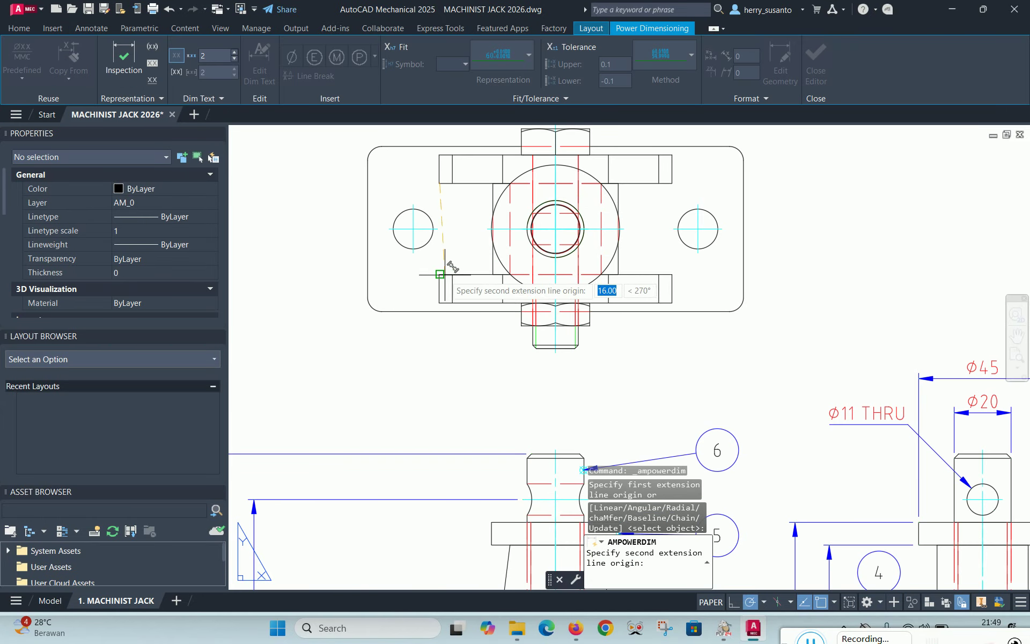
click(444, 275)
scroll(445, 210, down, 2)
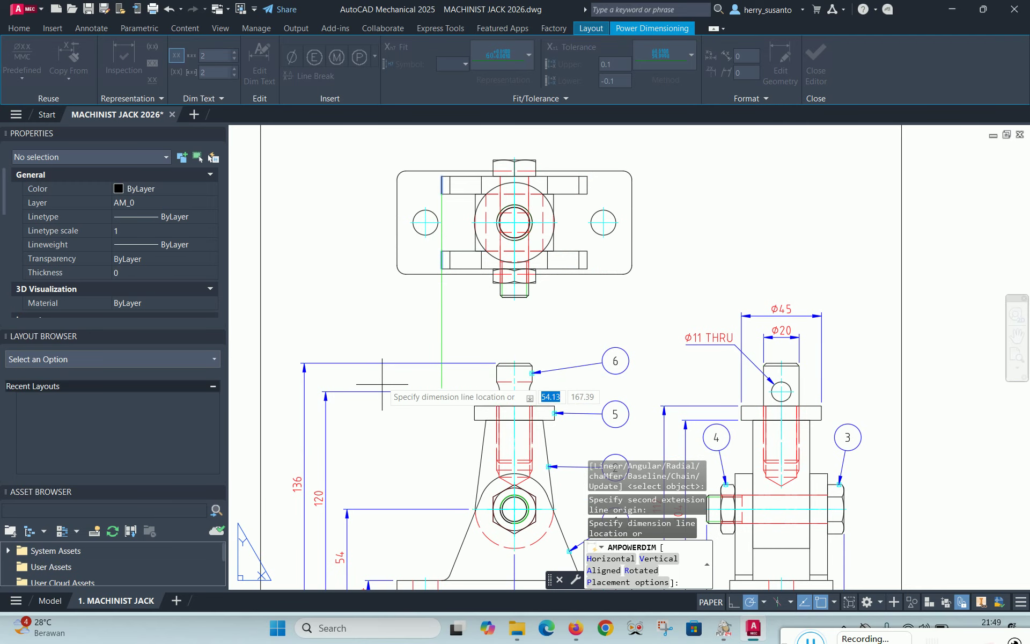
scroll(384, 317, down, 2)
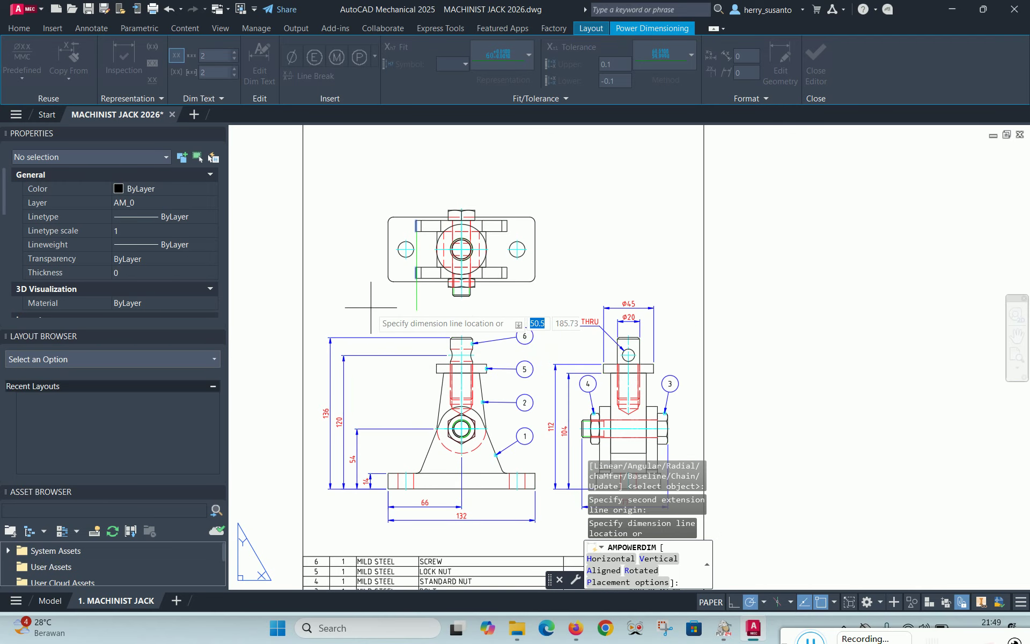
click(370, 250)
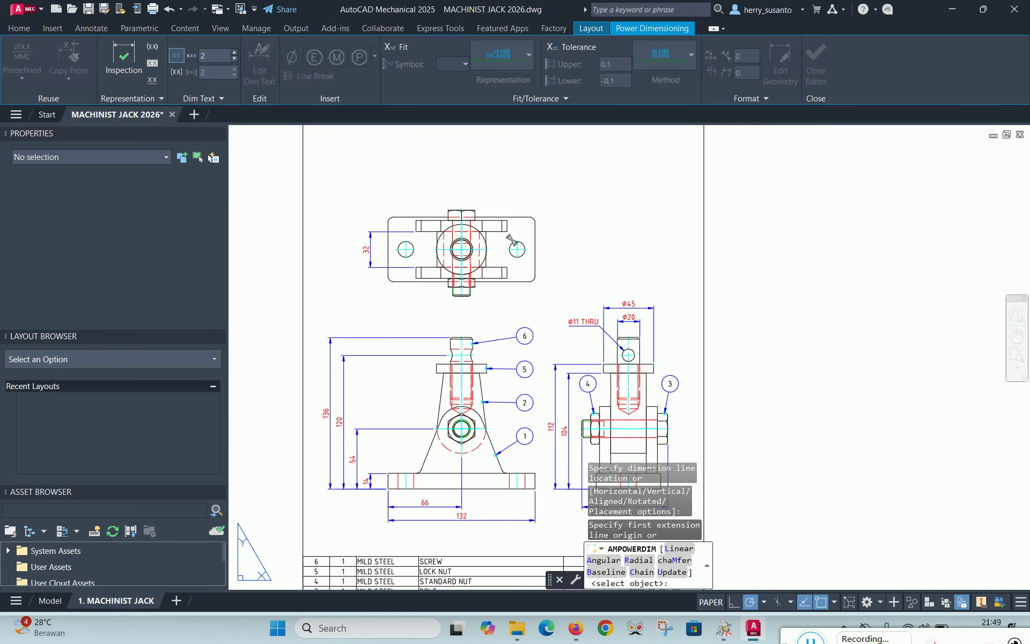
Dimension the vertical distance across the outer faces of the two lugs in the top view, outside the gap dimension
scroll(379, 236, up, 6)
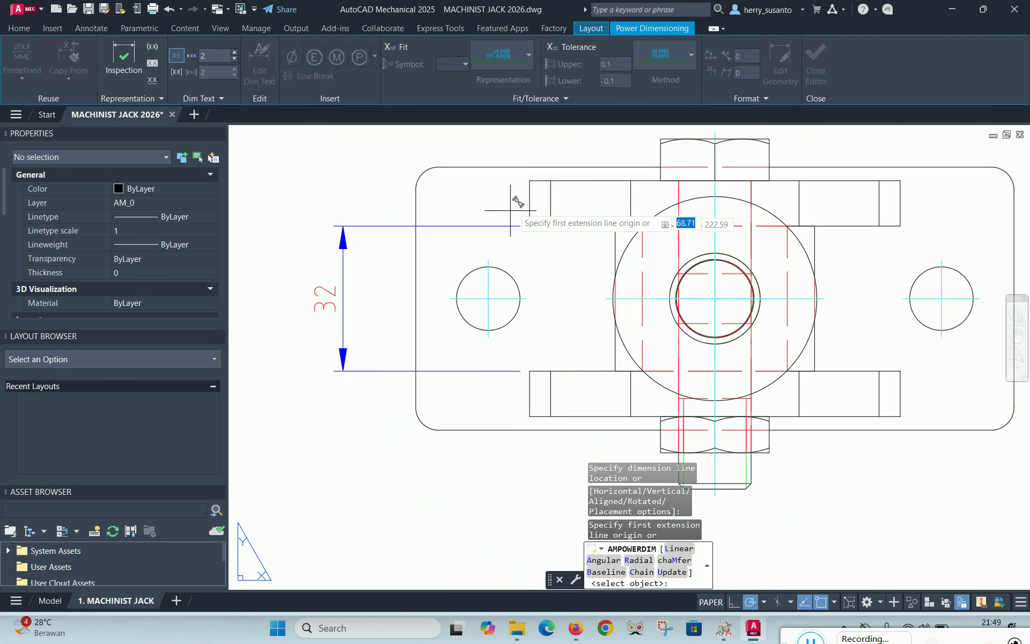
click(529, 181)
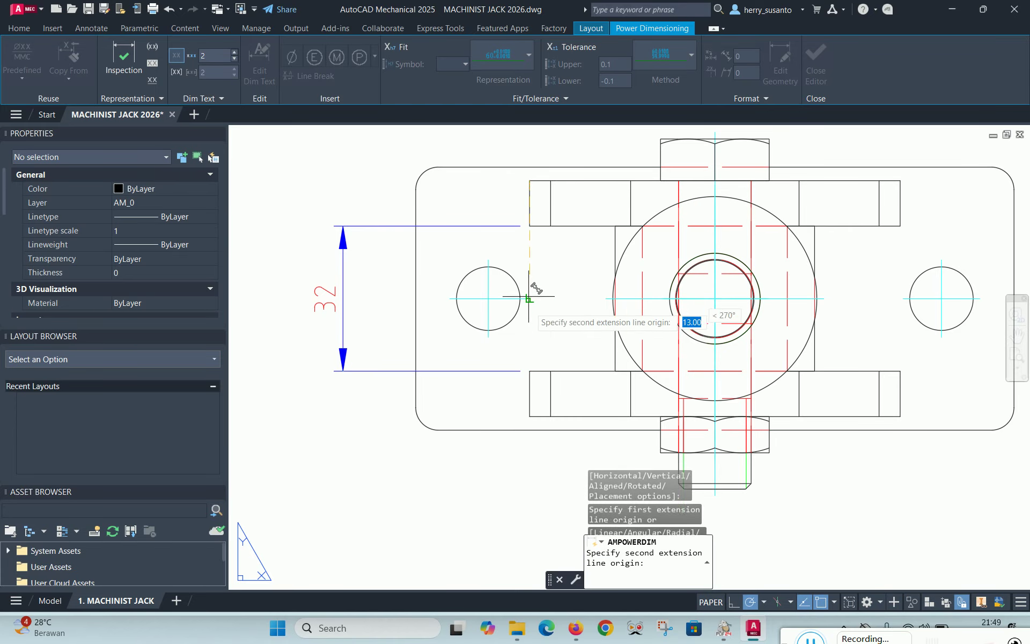
click(531, 416)
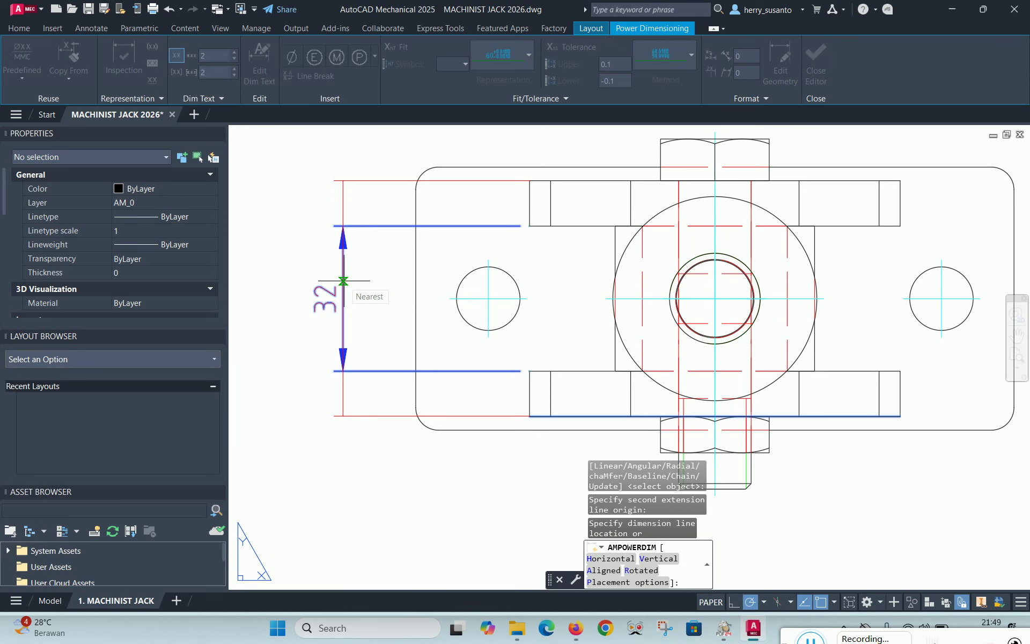
click(289, 295)
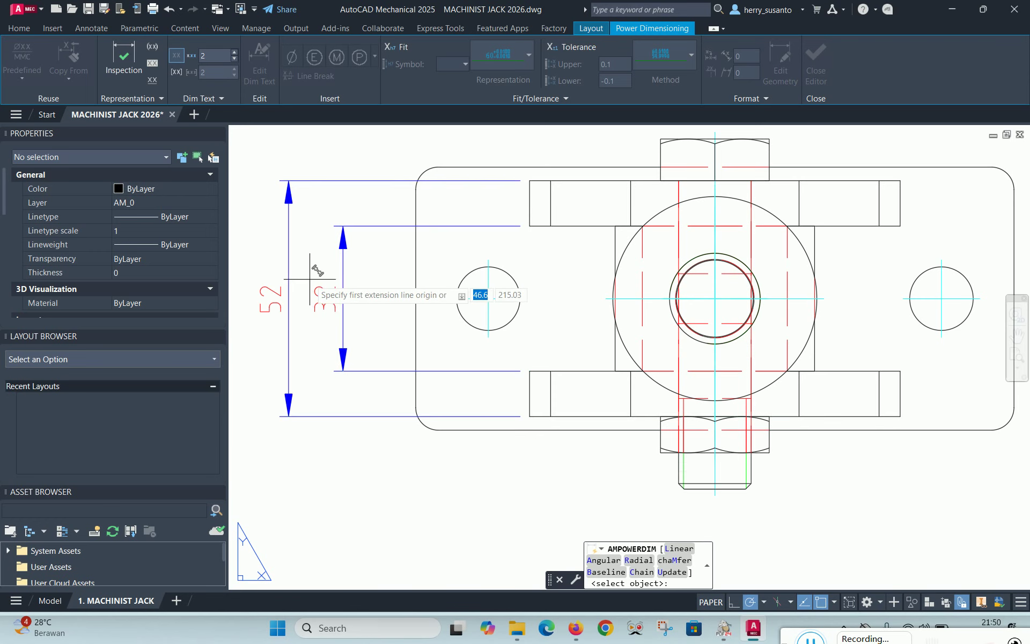
Dimension the base plate's full width vertically in the top view, outside the two lug dimensions
scroll(671, 232, down, 2)
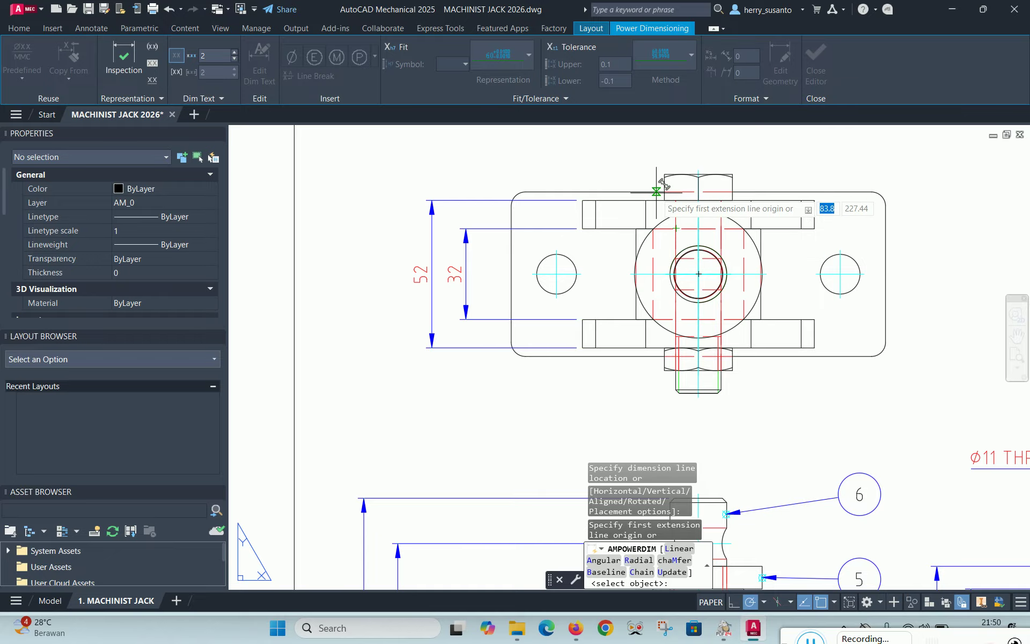
scroll(533, 209, up, 2)
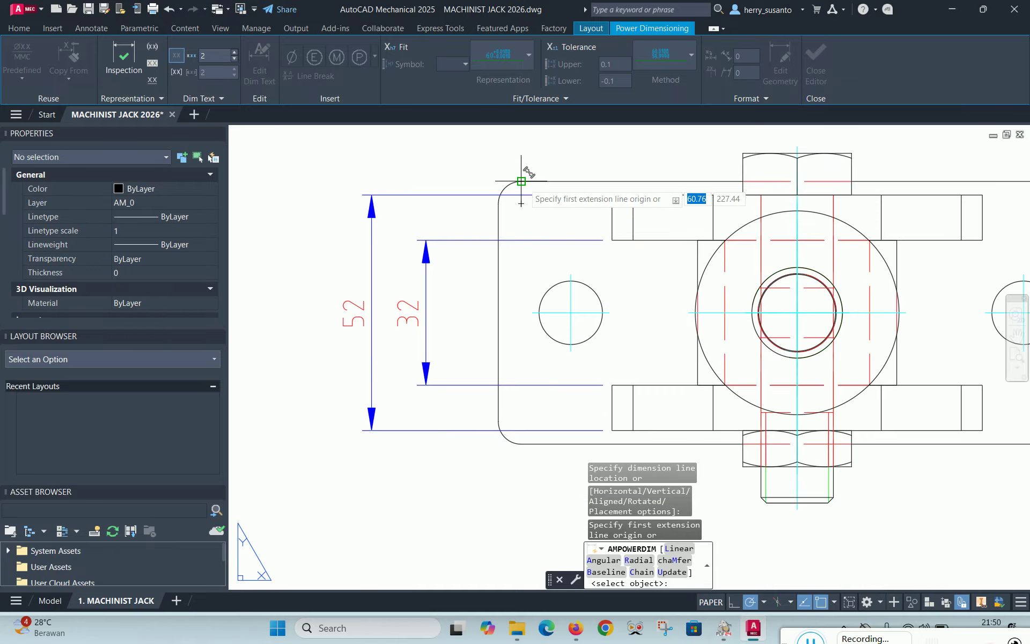
click(520, 203)
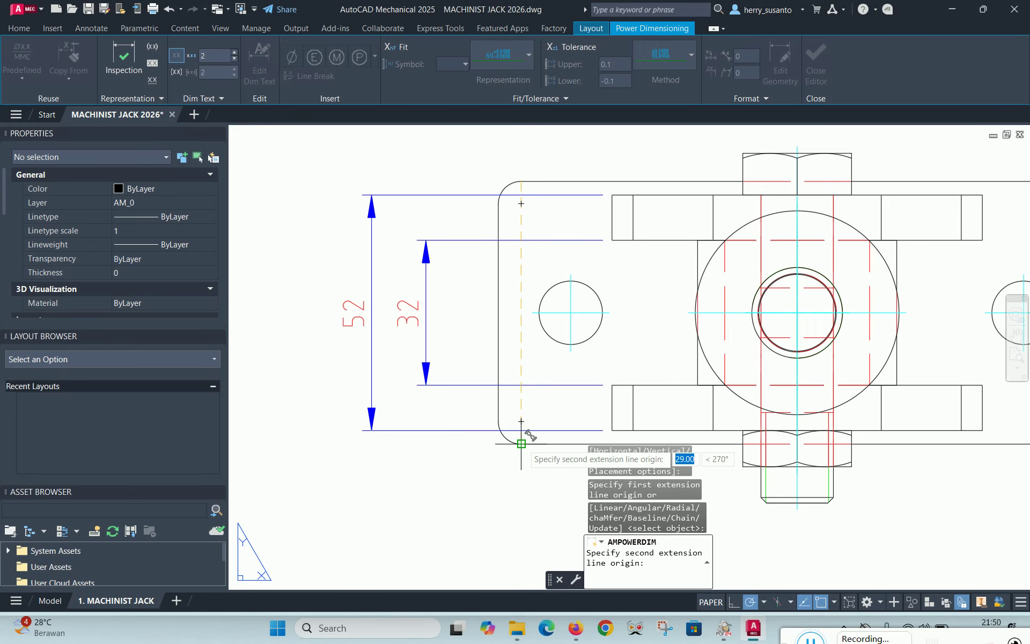
click(524, 436)
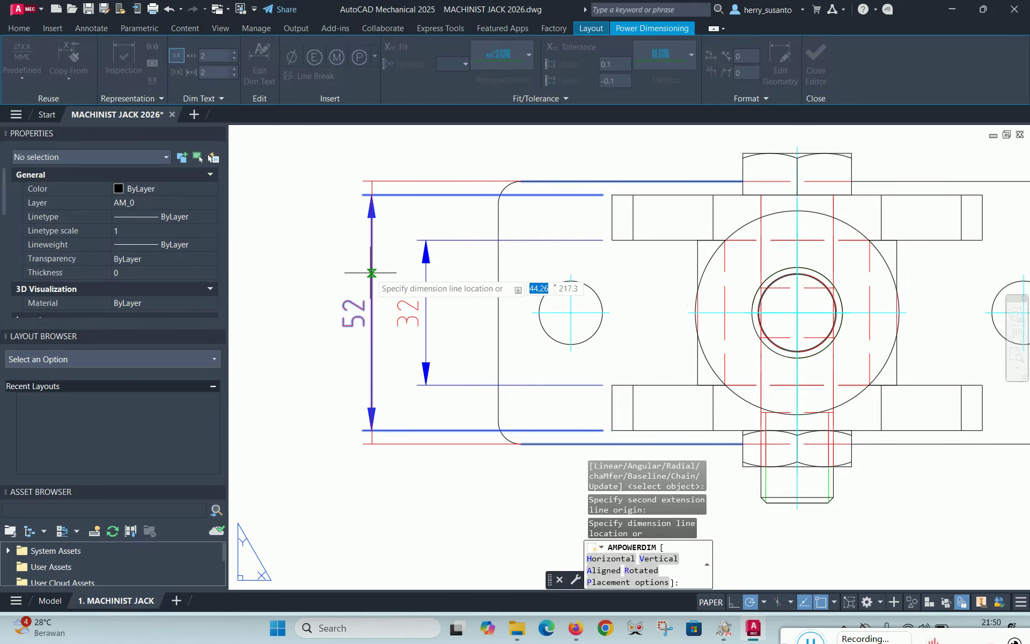
click(317, 268)
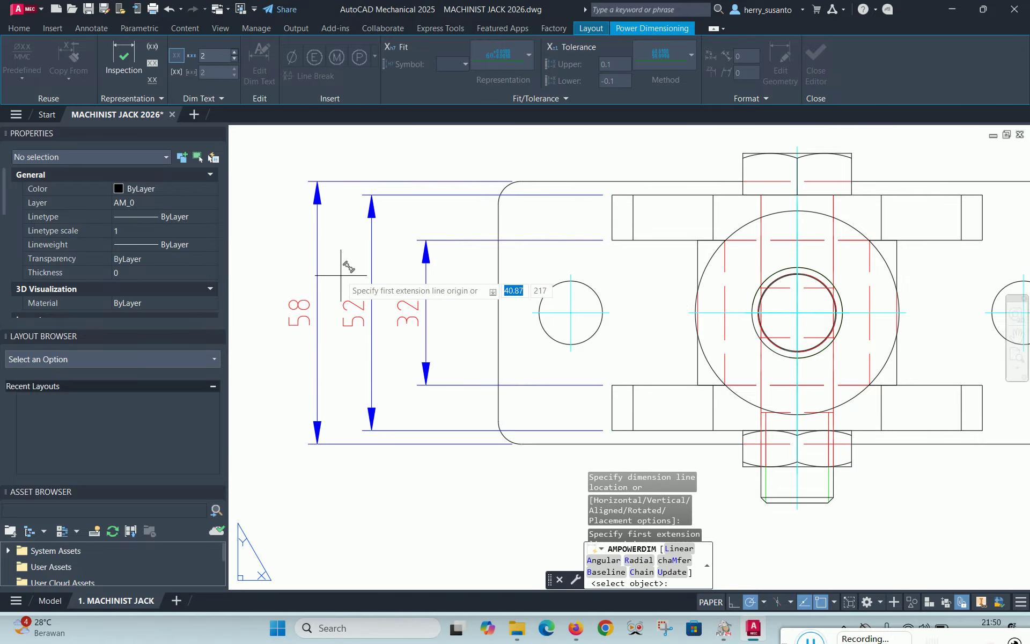
scroll(286, 247, down, 2)
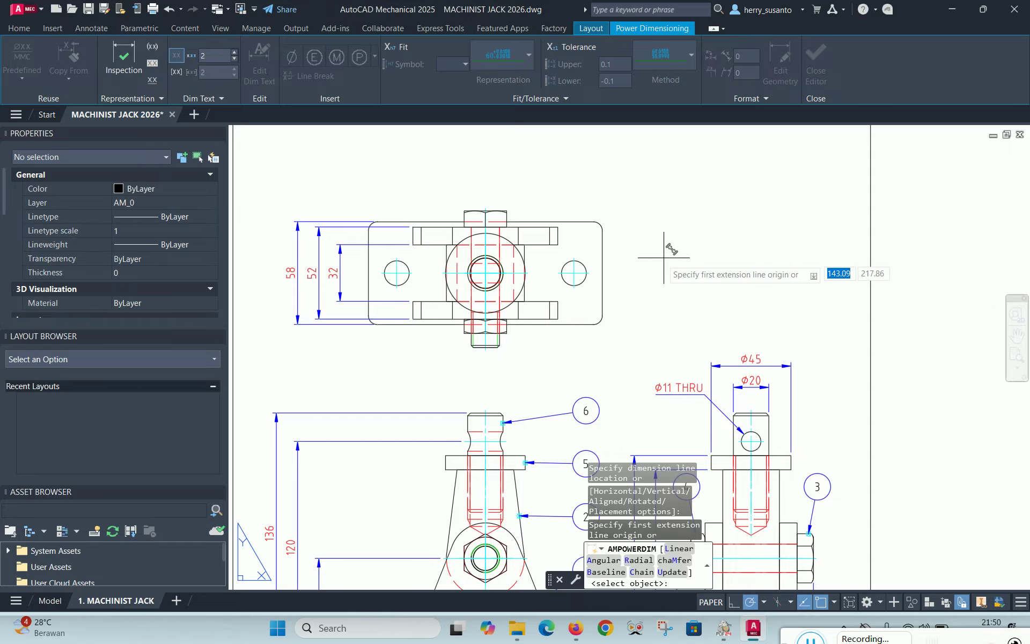
Dimension the vertical distance from the base plate's upper edge to the right hole's centre, placed right of the top view
scroll(622, 272, up, 2)
scroll(596, 223, up, 2)
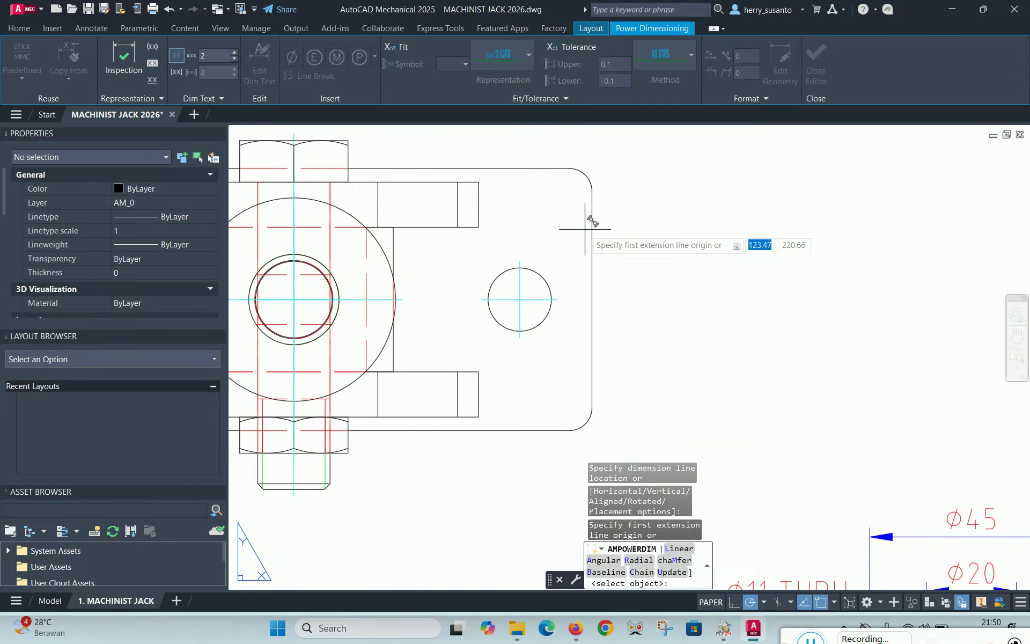
click(570, 168)
click(558, 299)
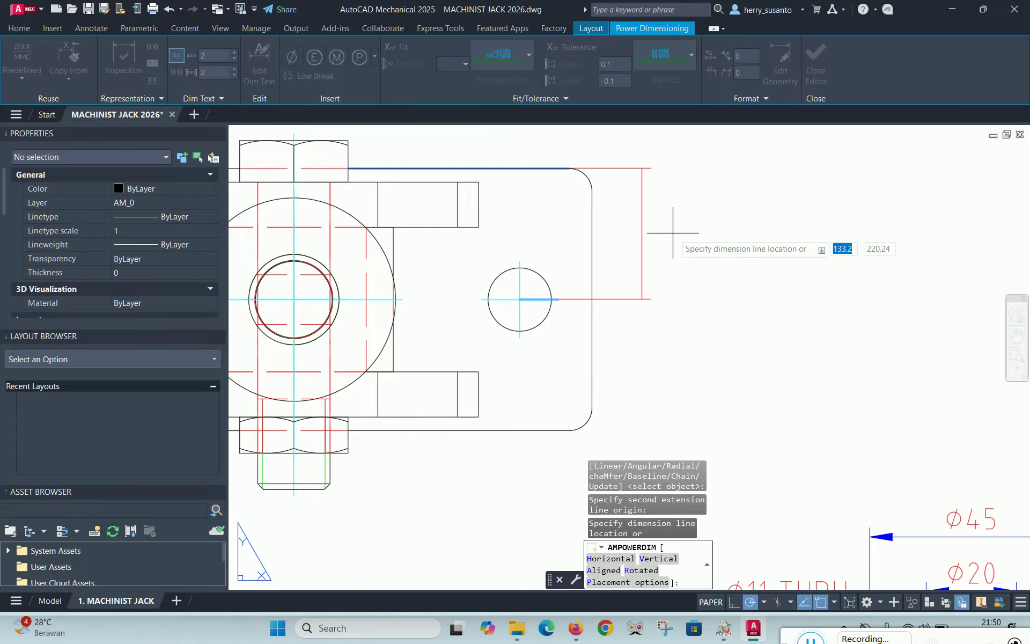
click(678, 237)
scroll(844, 231, down, 3)
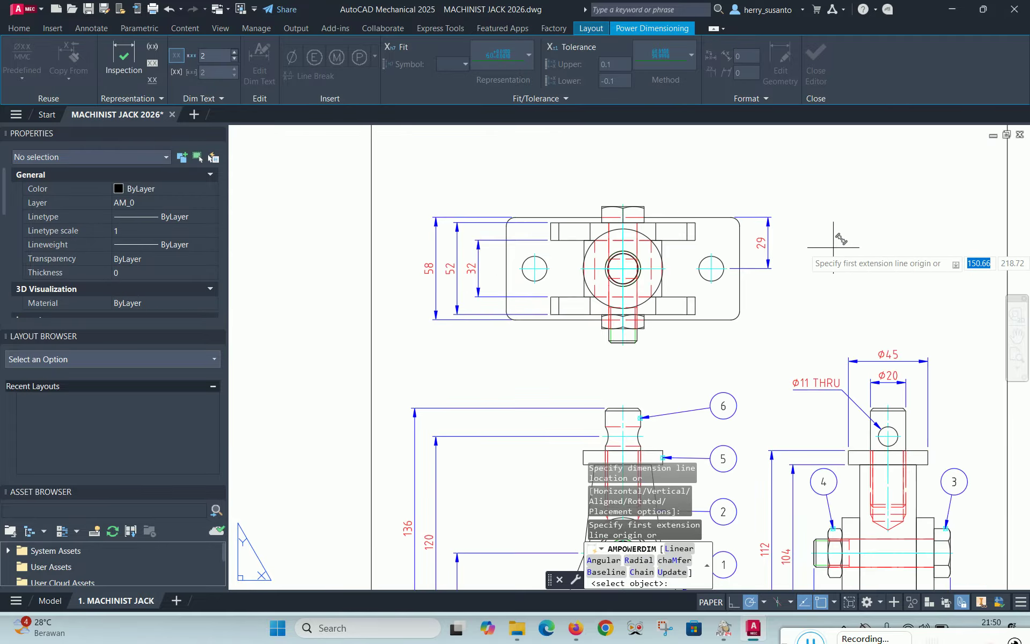
Dimension the horizontal distance from the base plate's left edge to the left hole's centre, placed above the top view
scroll(600, 170, up, 2)
click(453, 258)
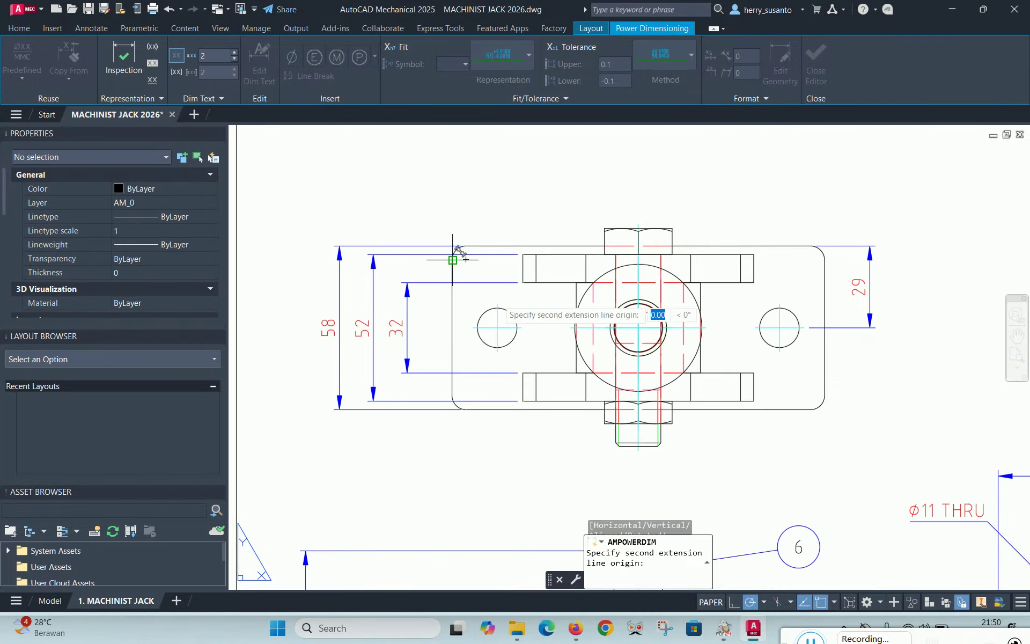
click(497, 327)
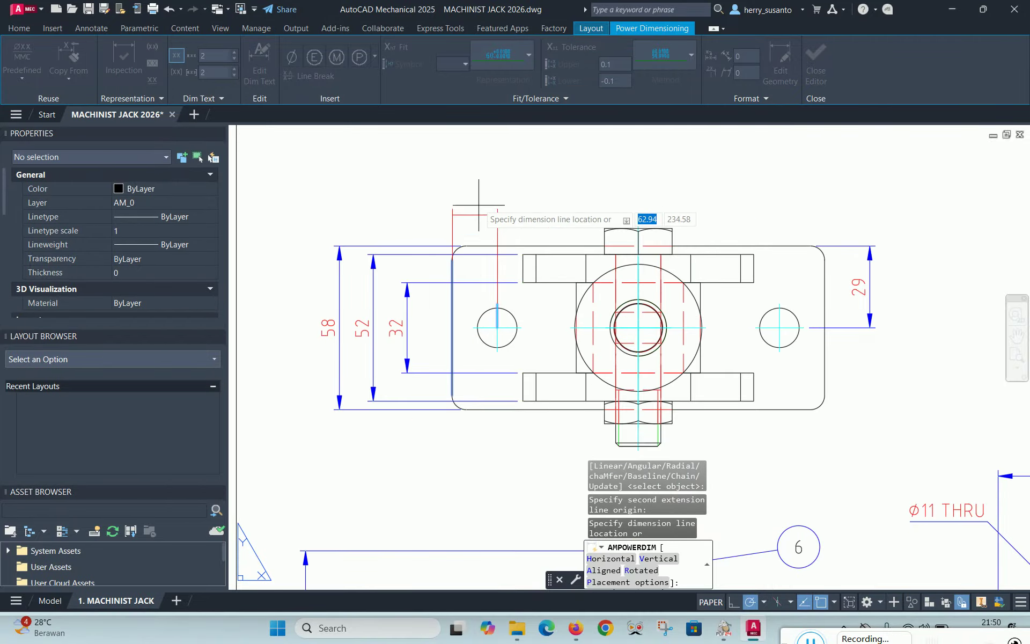
click(477, 185)
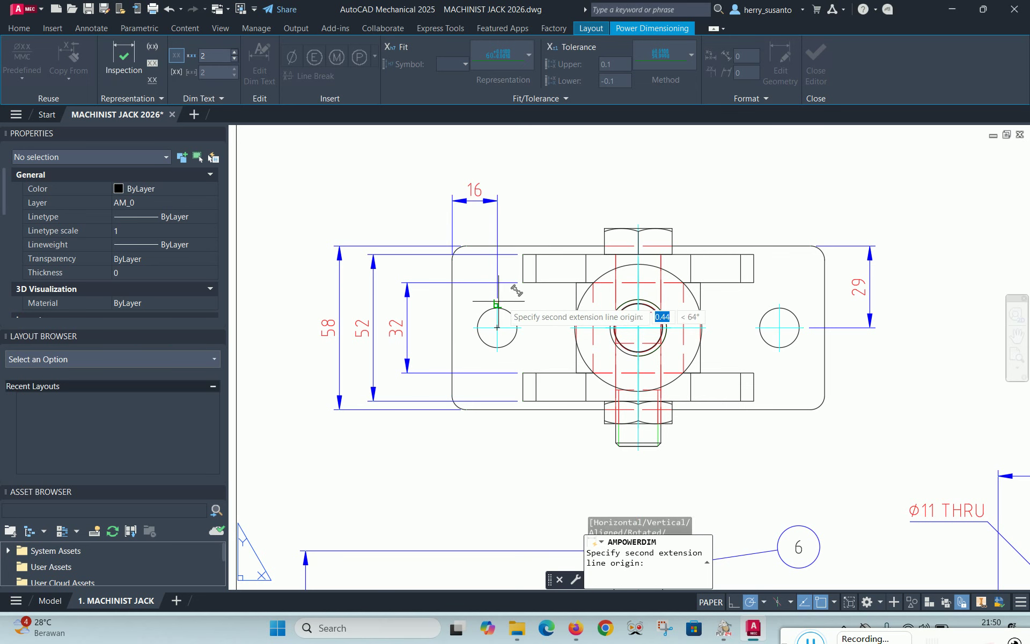
Dimension the horizontal spacing between the two base hole centres, aligned with the edge-to-hole dimension above the top view
click(778, 304)
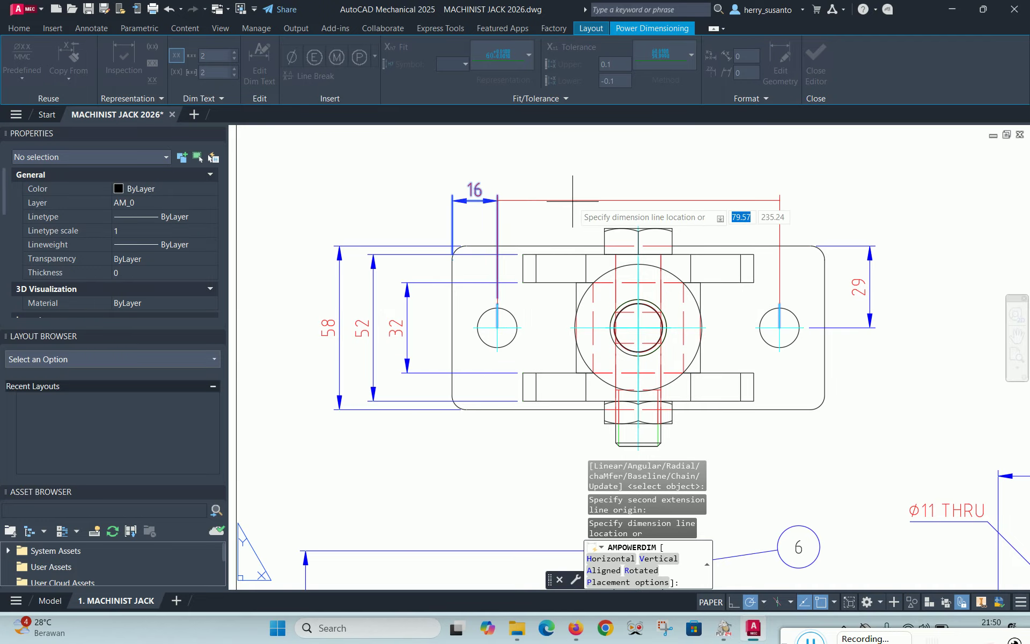
click(724, 201)
scroll(825, 199, down, 2)
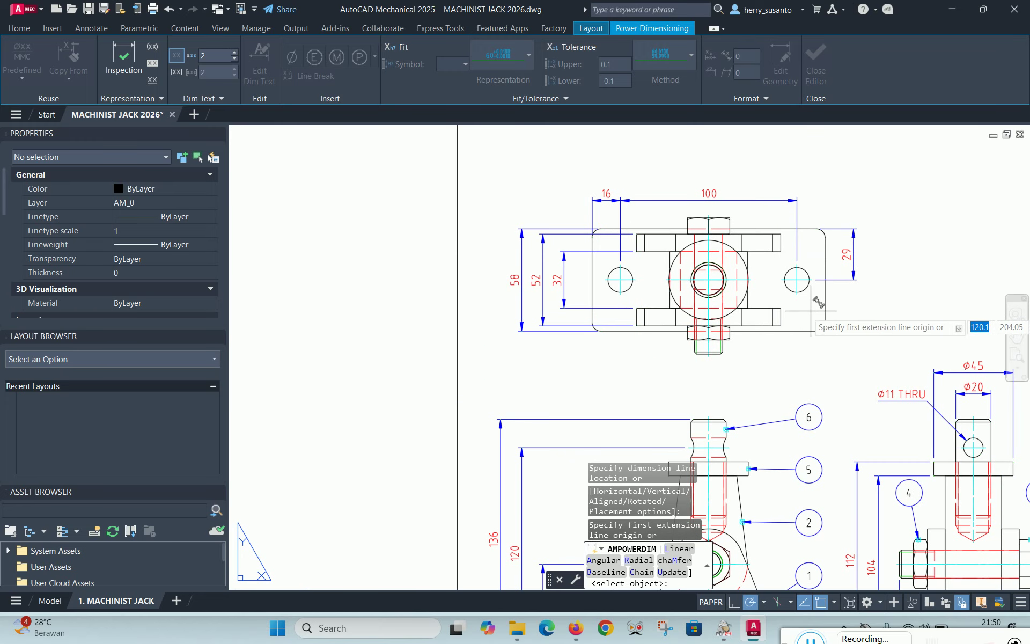
Add a diameter dimension to the base plate's left hole, with its text below and left of the plate in the top view
scroll(671, 341, up, 2)
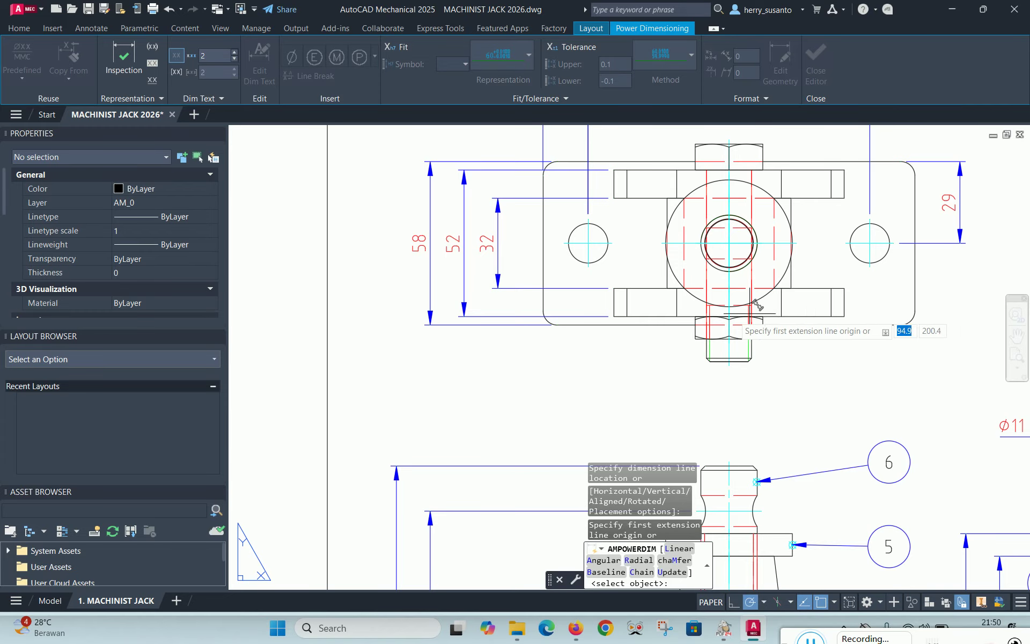
right_click(411, 374)
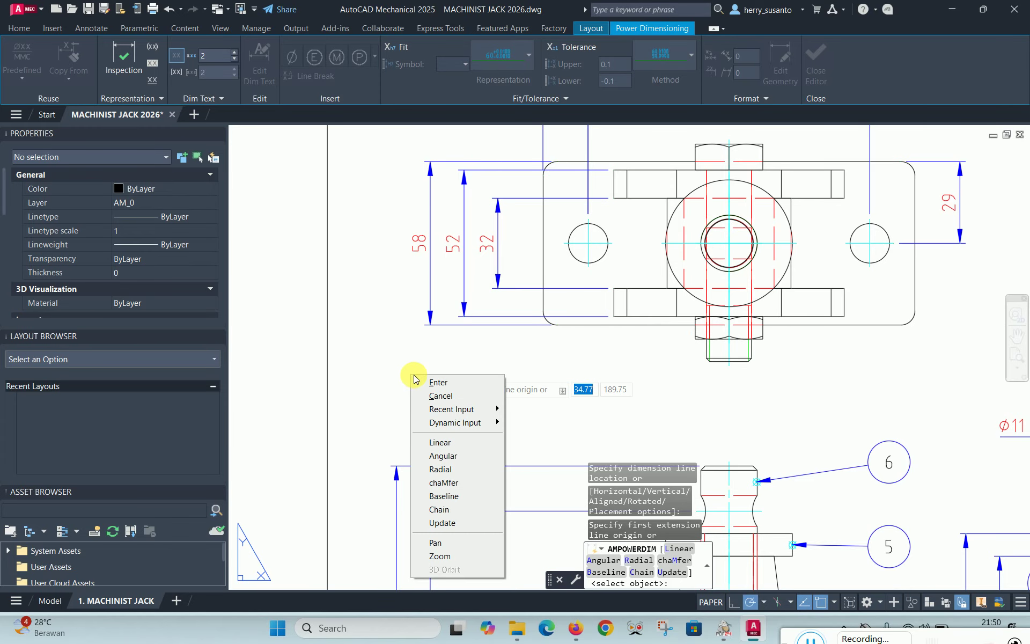
click(438, 382)
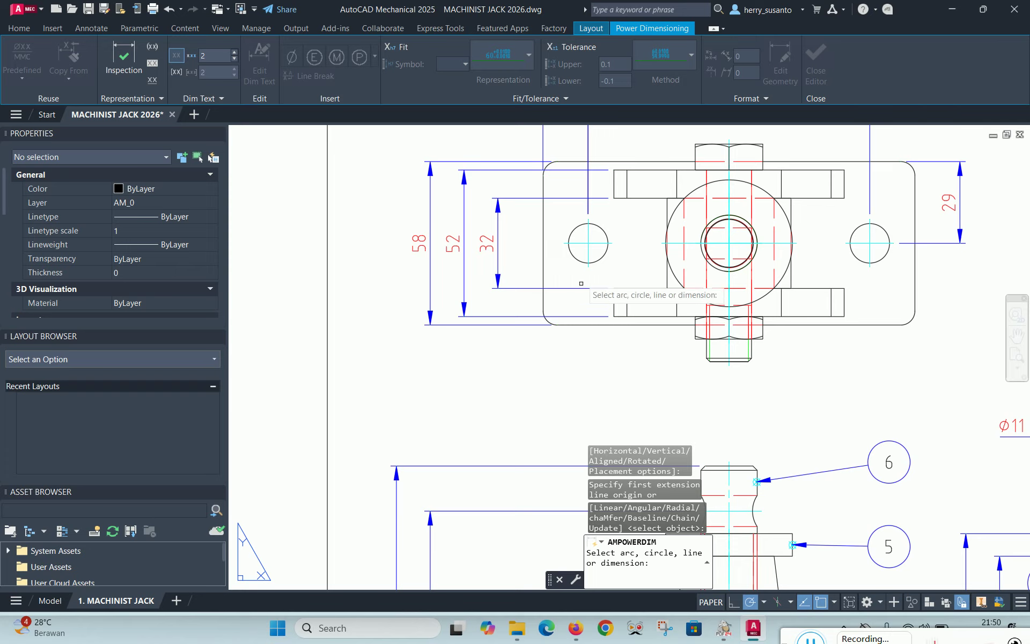
click(580, 262)
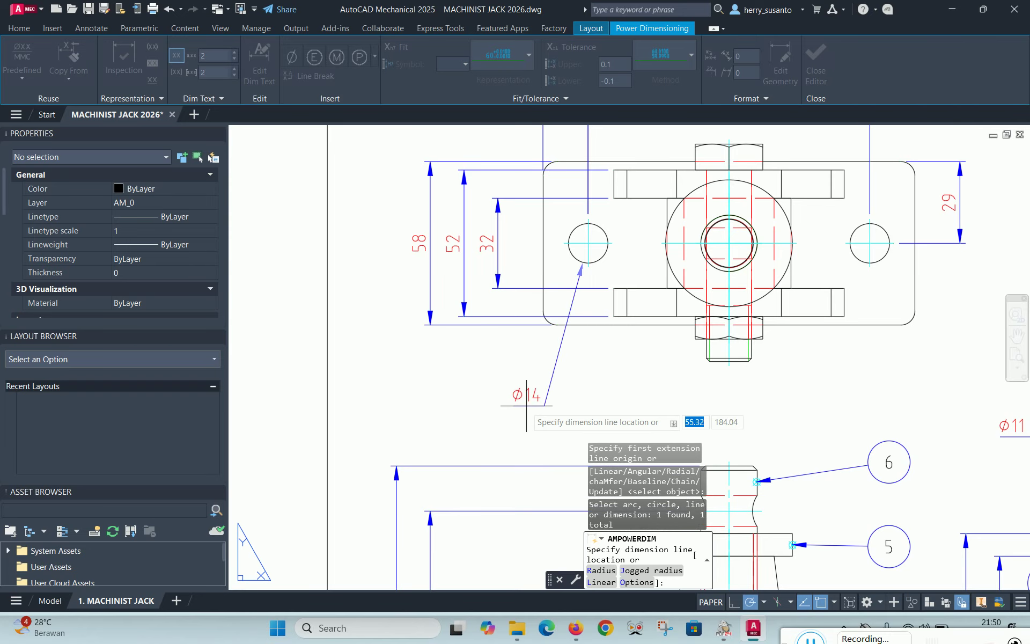
click(506, 364)
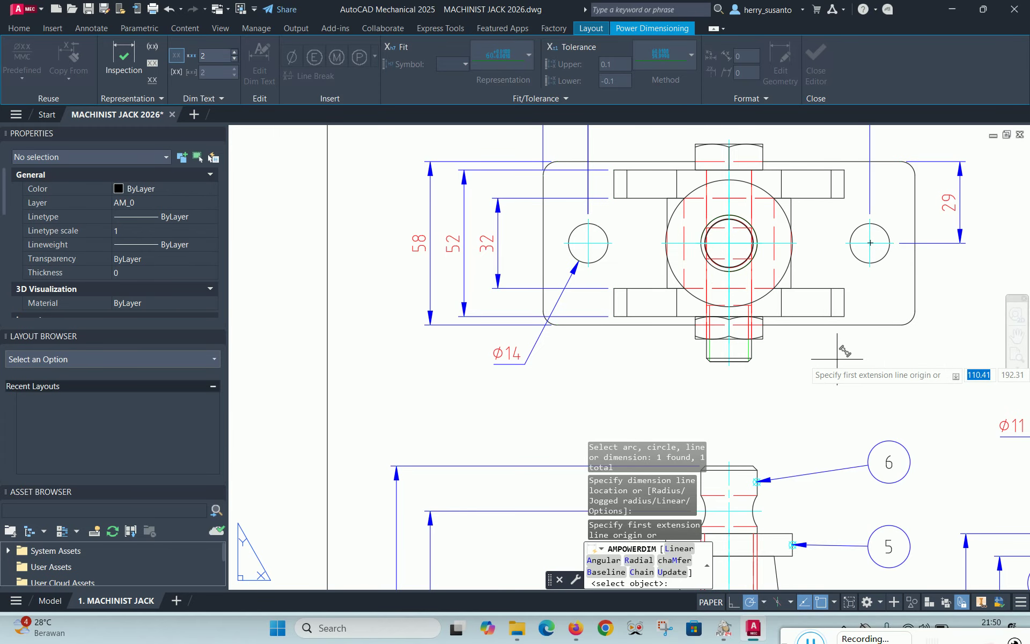
key(Escape)
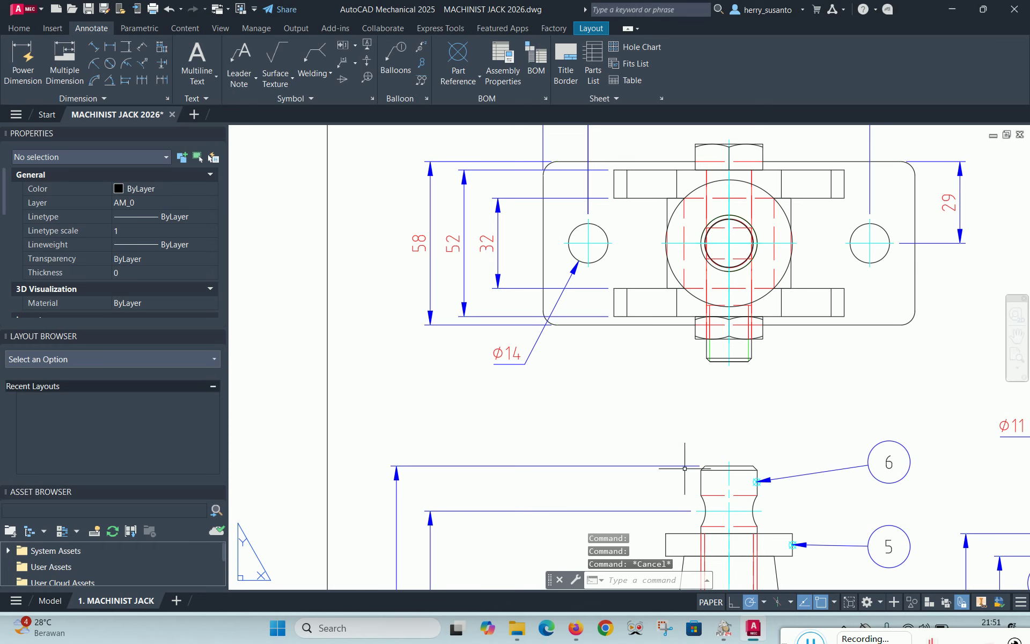
Add the prefix 2x and the suffix THRU to the left hole's diameter dimension
double_click(515, 366)
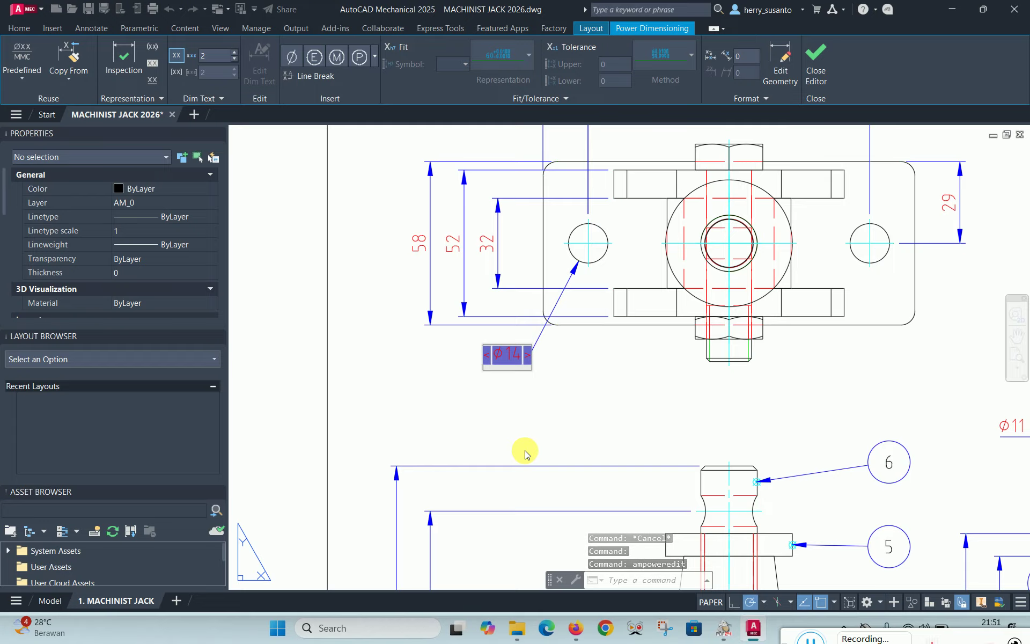
text(2x)
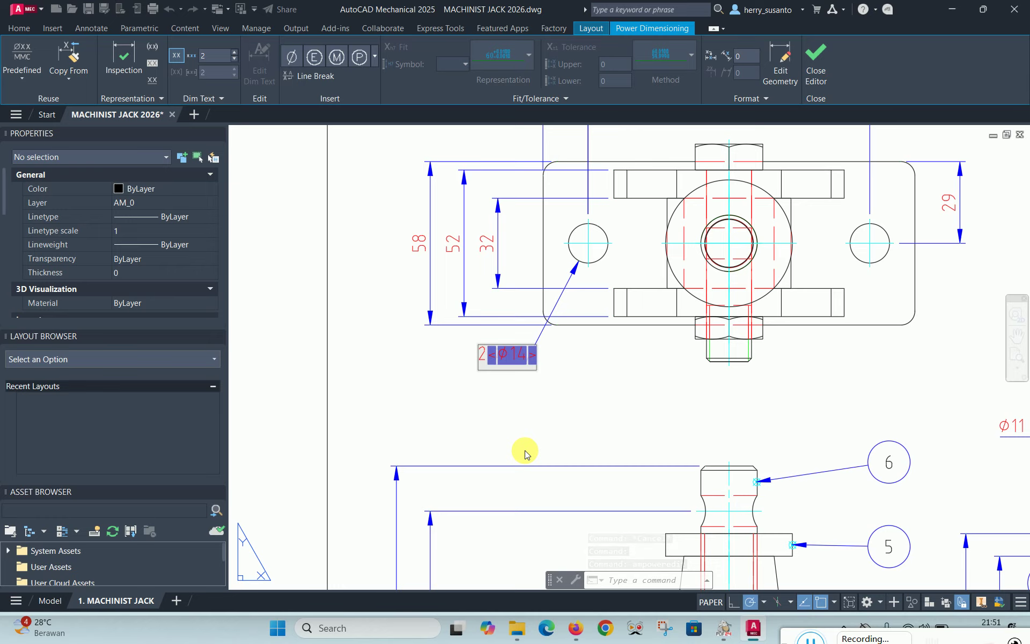
key(Right)
key(Right)
key(Right)
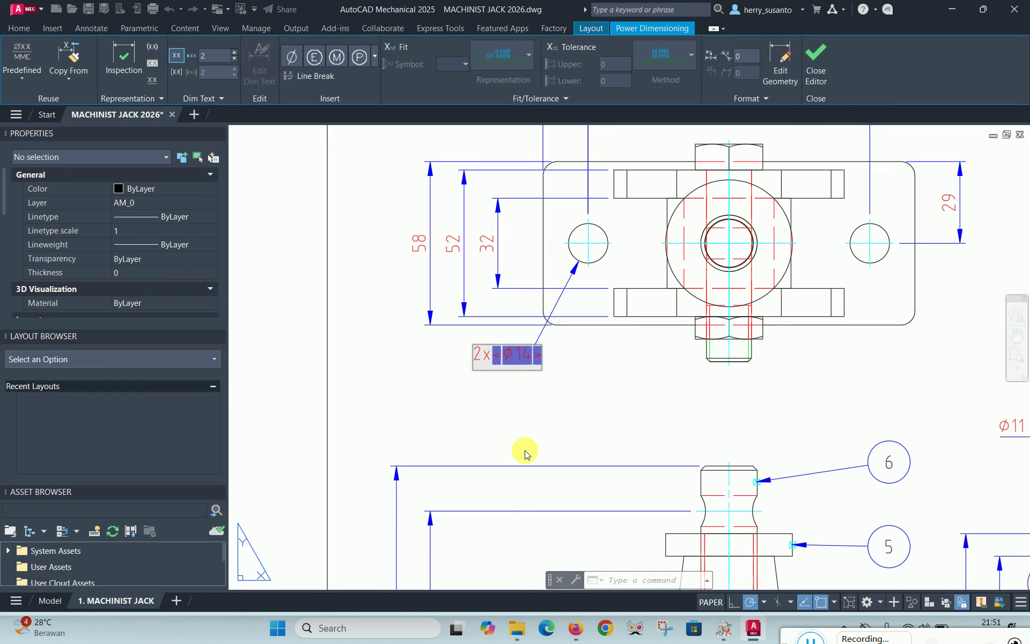
text(THRU)
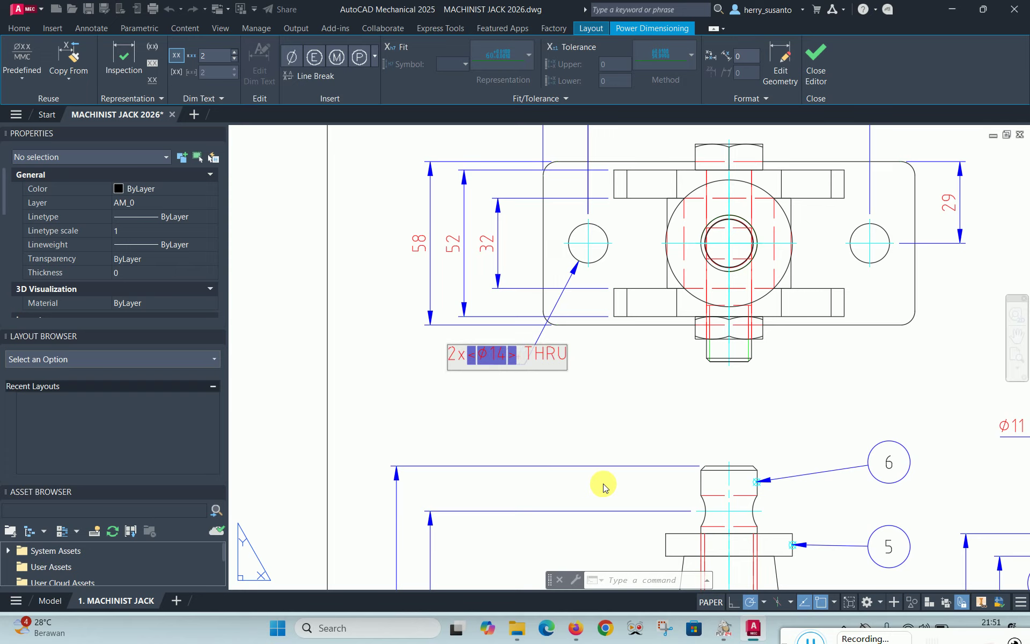
click(632, 409)
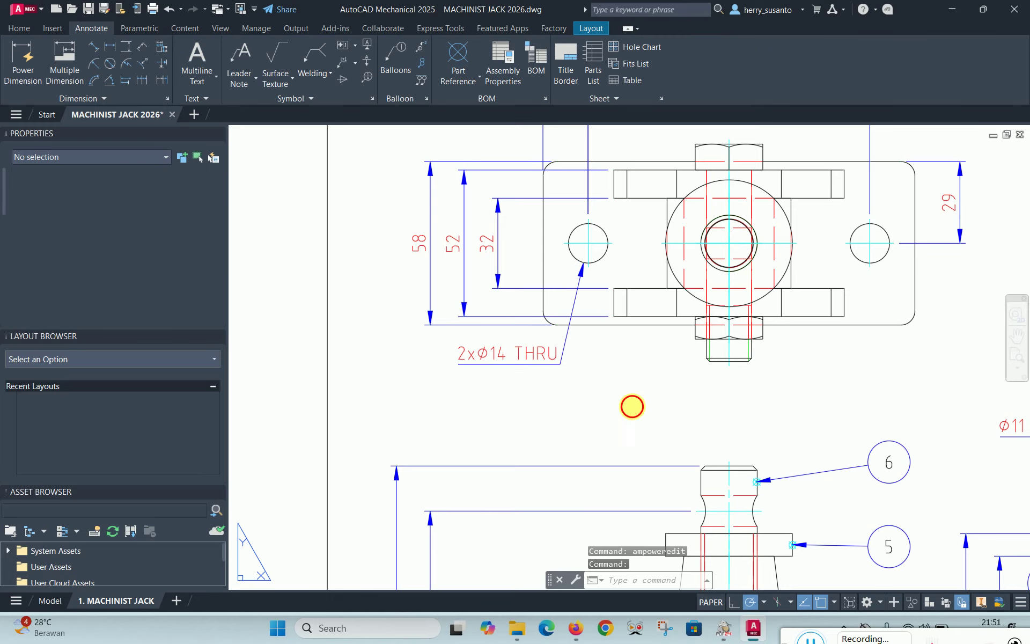
Move the 2xØ14 THRU dimension text about 4.5 mm straight to the left
click(566, 341)
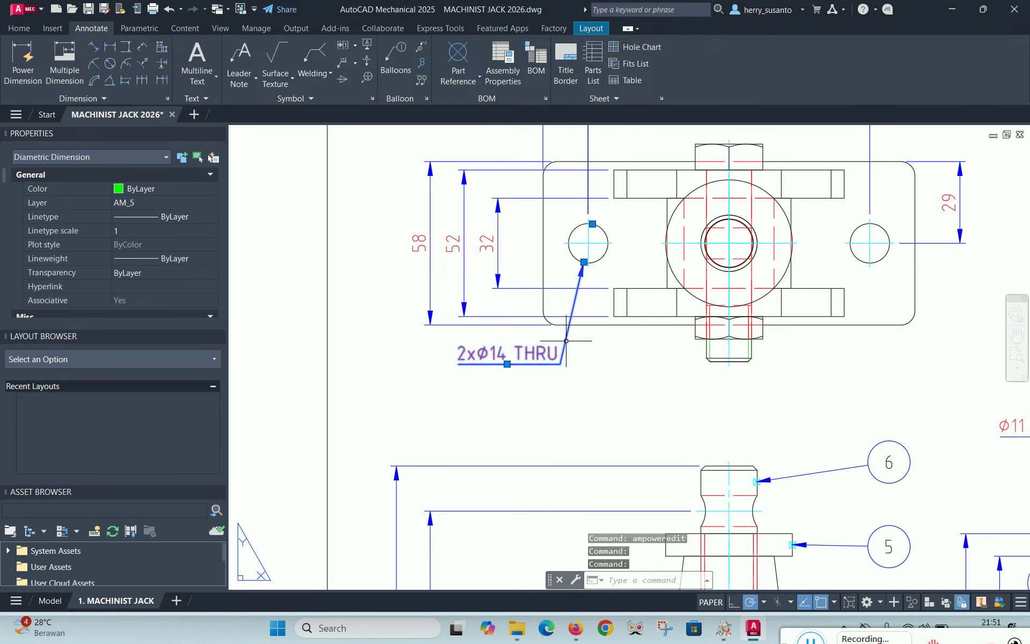
click(507, 364)
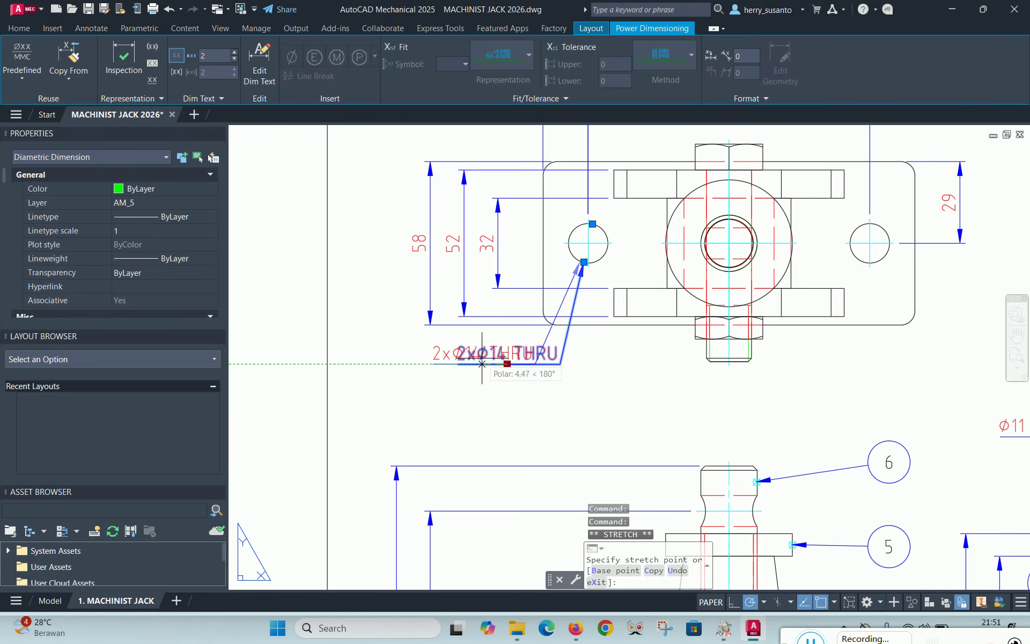
click(481, 363)
key(Escape)
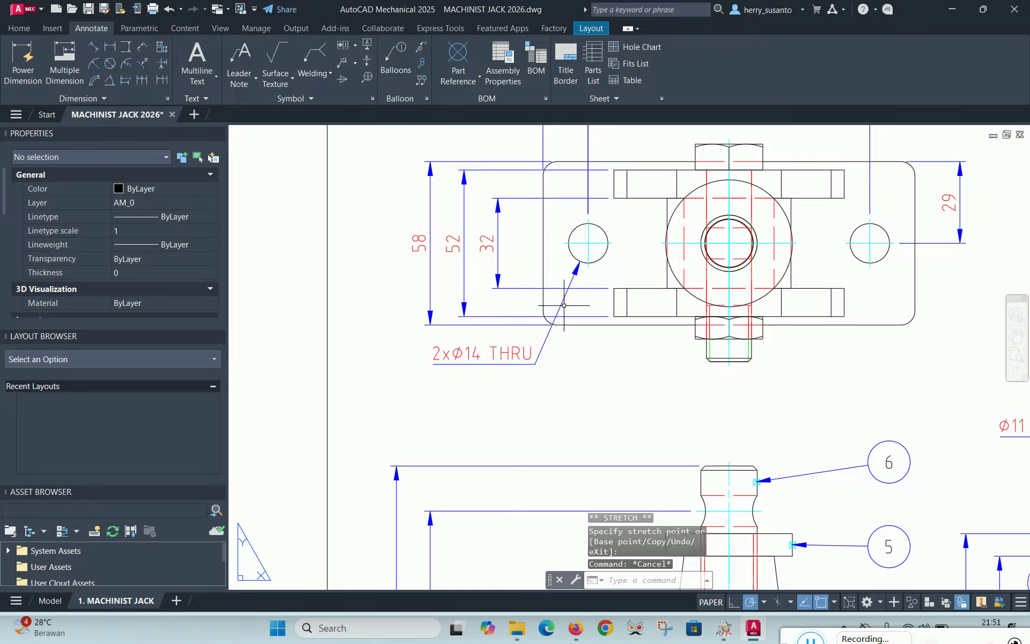
Add a radius dimension to the base plate's lower-right corner arc in the top view, placed outside the corner
mouse_move(929, 386)
middle_down()
mouse_move(800, 384)
mouse_move(694, 414)
mouse_move(745, 414)
middle_up()
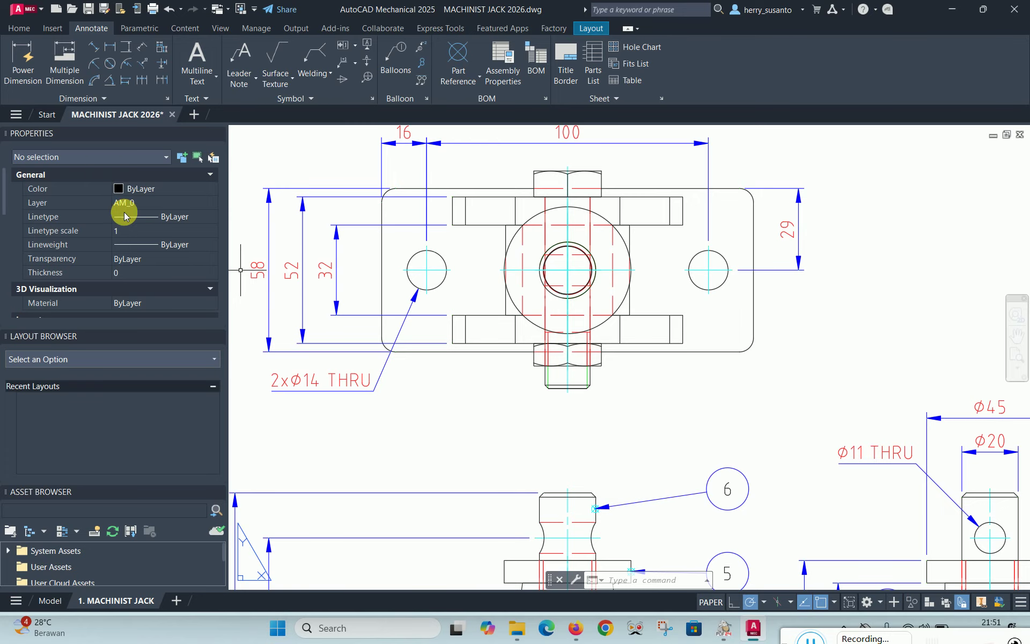
click(23, 52)
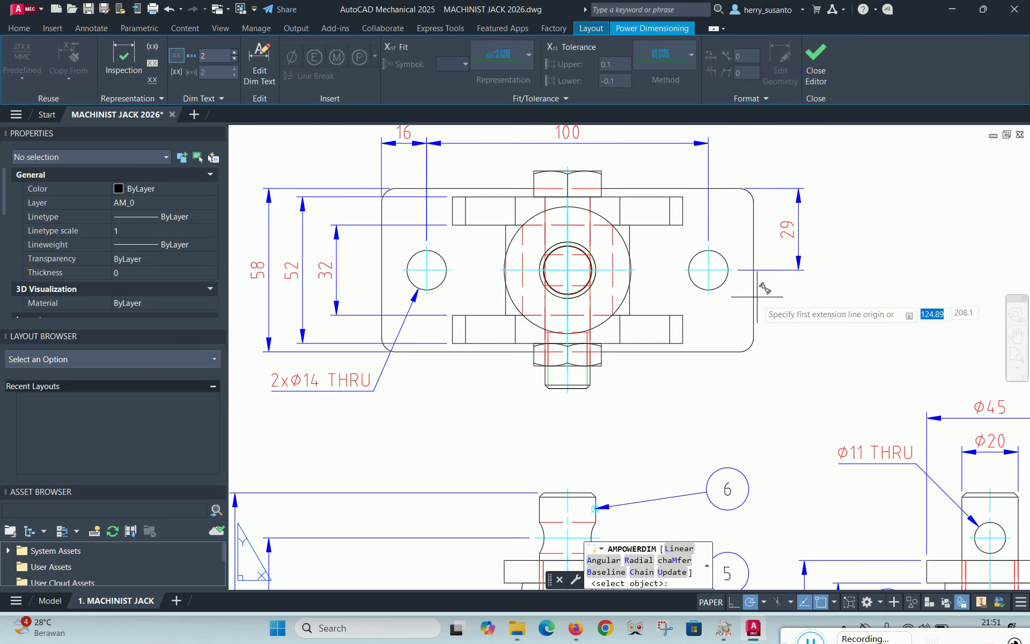
right_click(799, 316)
click(808, 323)
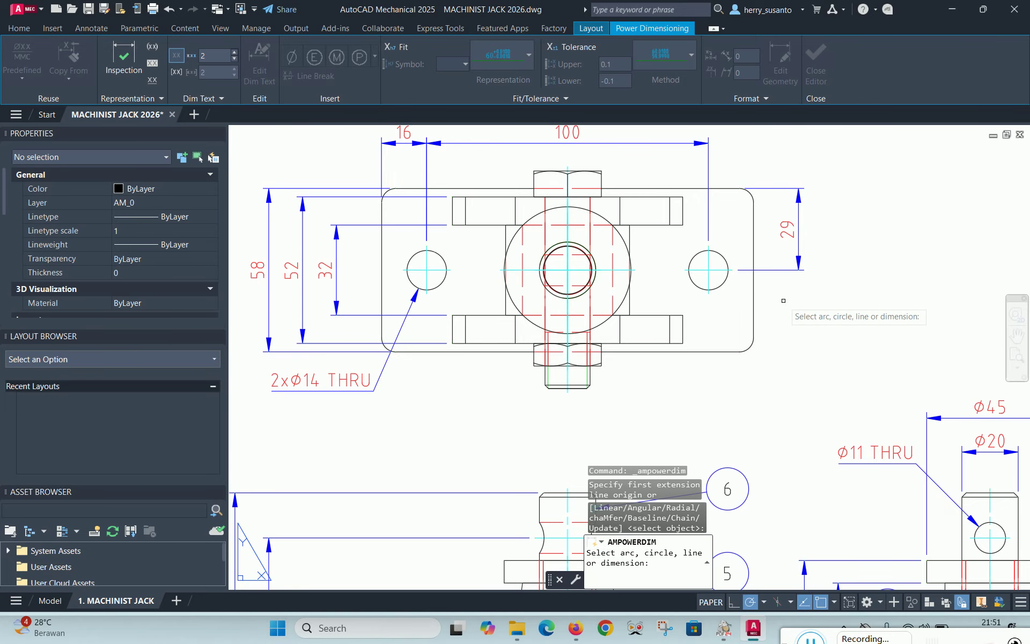
scroll(794, 397, down, 3)
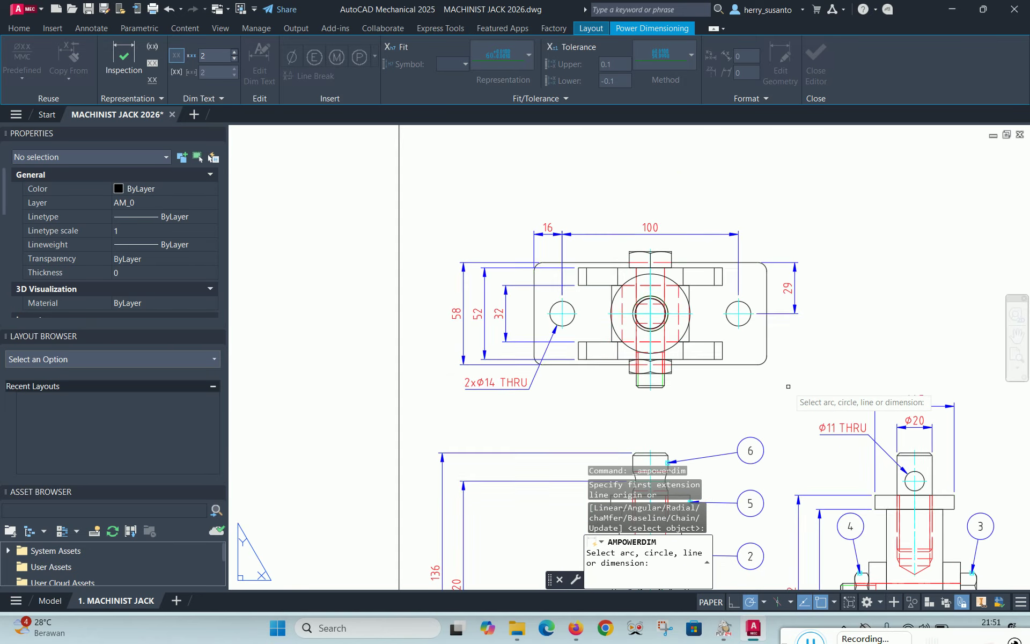
scroll(783, 399, up, 8)
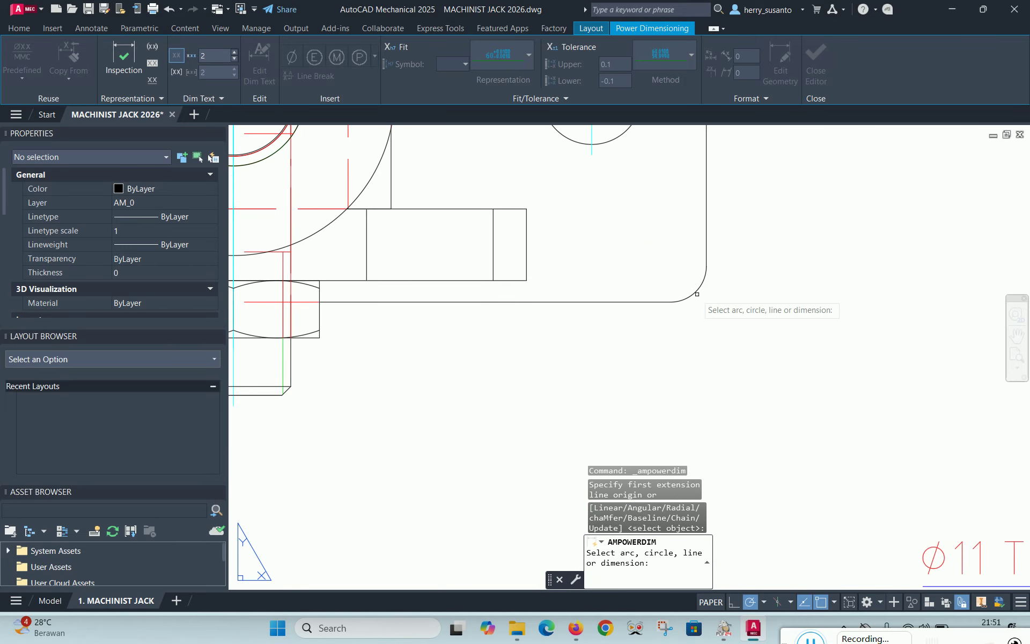
click(691, 295)
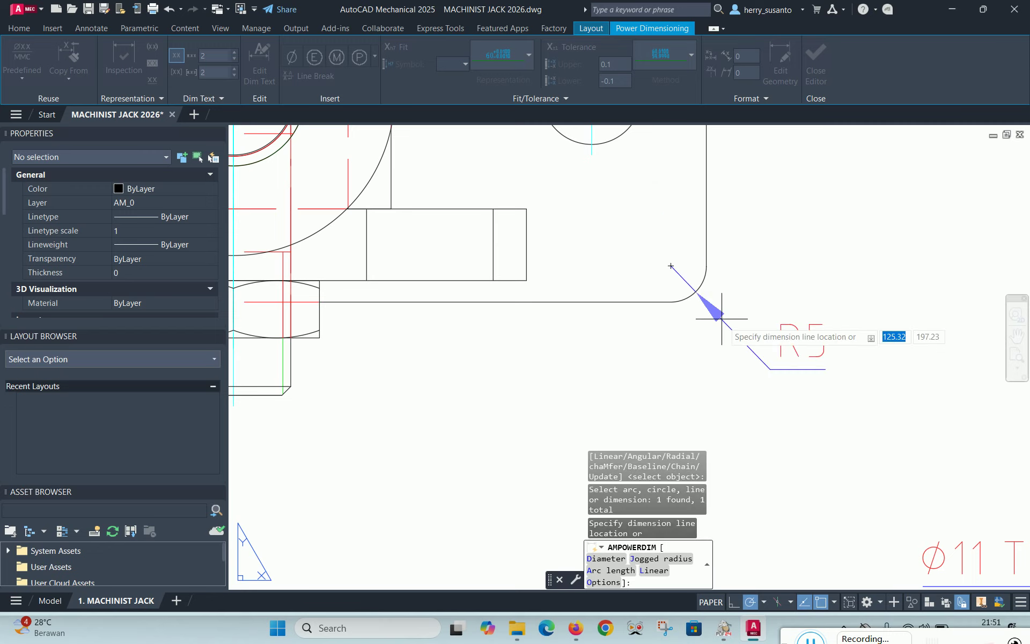
click(740, 349)
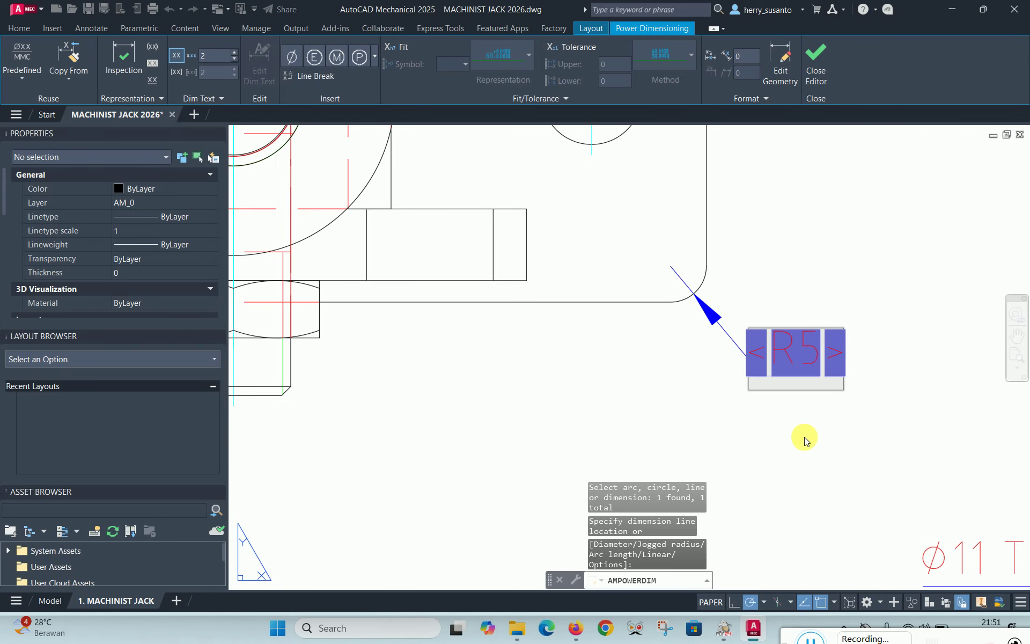
Add the prefix 4x to the corner radius dimension and finish it
scroll(803, 433, up, 2)
scroll(804, 433, down, 6)
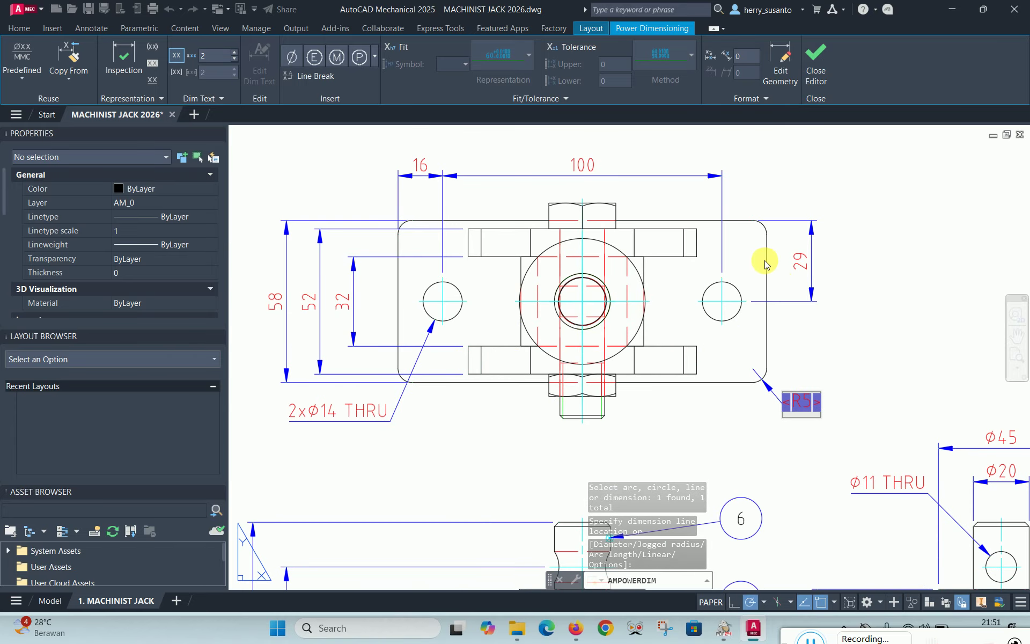
scroll(835, 424, up, 5)
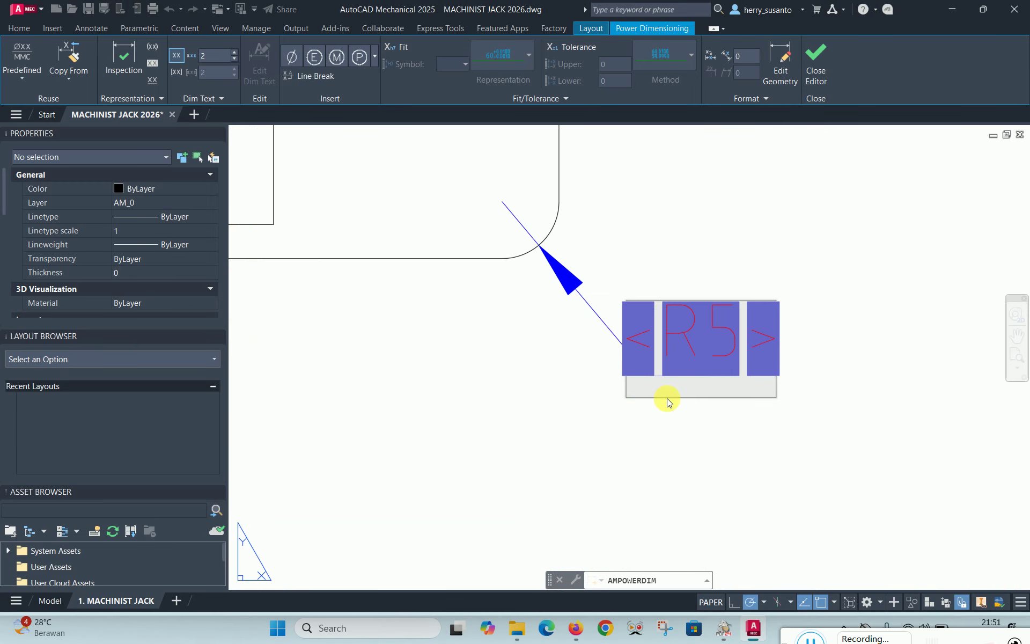
text(4x)
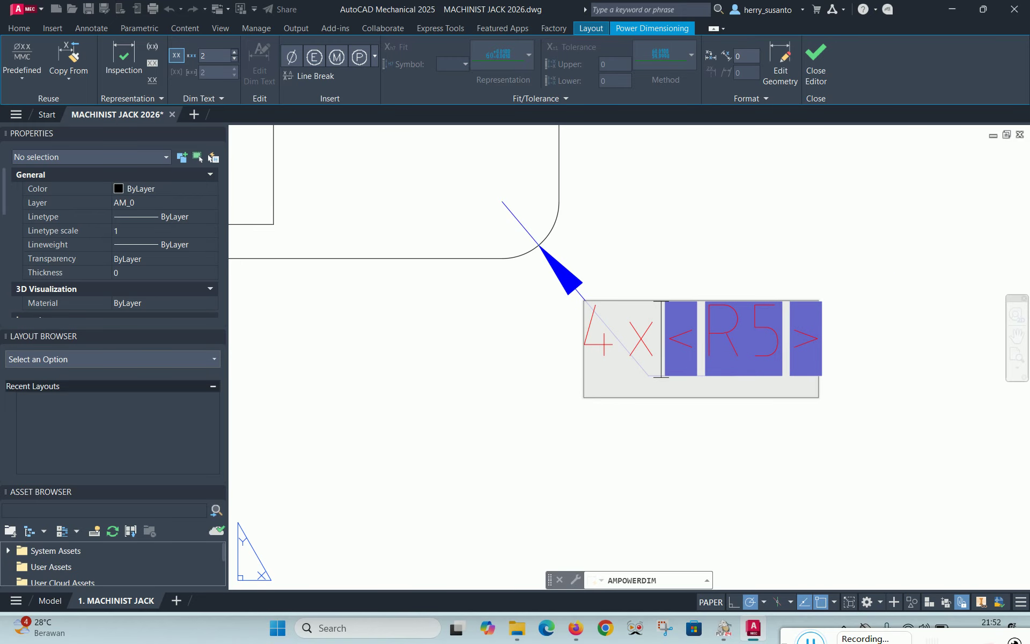
click(920, 272)
Switch to PDF24 Reader and compare the dimensioned top view with the reference PDF drawing
scroll(816, 368, down, 5)
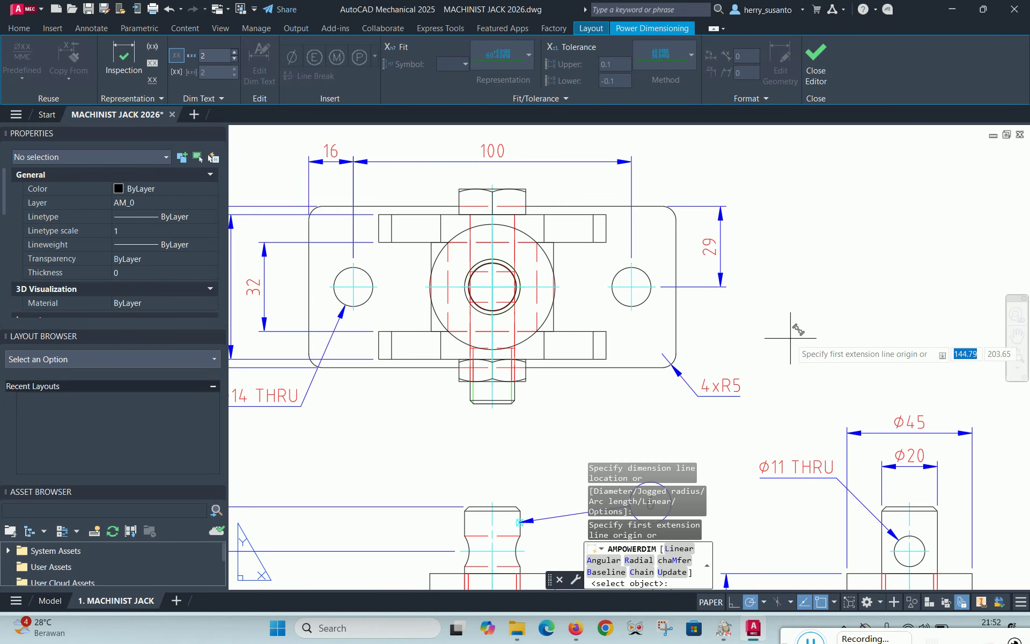
scroll(790, 337, down, 2)
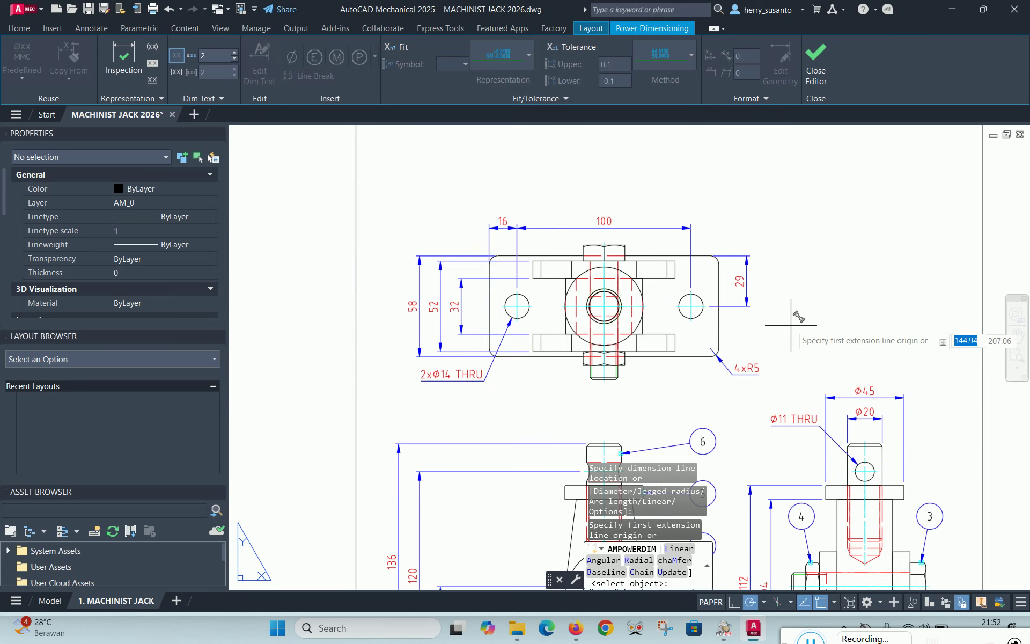
click(724, 634)
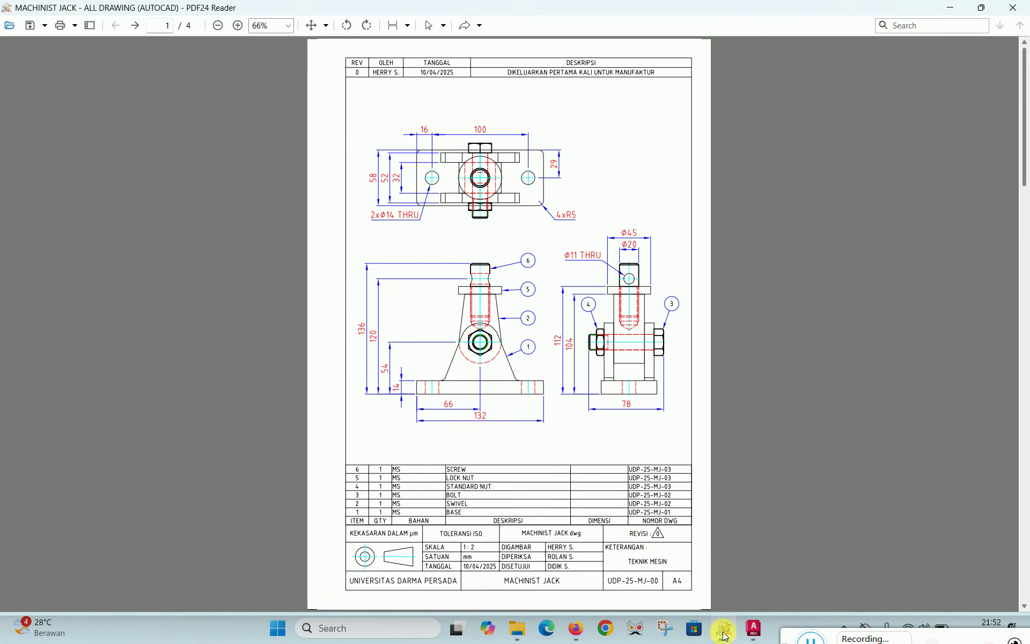
Switch back to AutoCAD Mechanical, end the dimension command, and examine the dimensioned views, parts list and title block for completeness
click(724, 634)
scroll(692, 317, up, 4)
scroll(665, 290, down, 4)
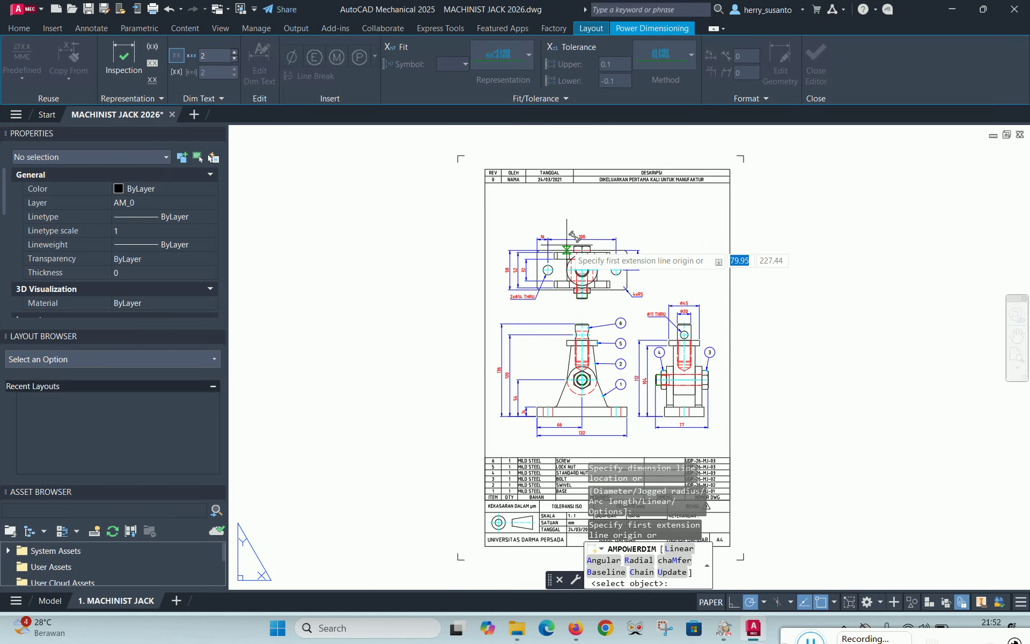
scroll(658, 280, down, 3)
scroll(731, 319, up, 3)
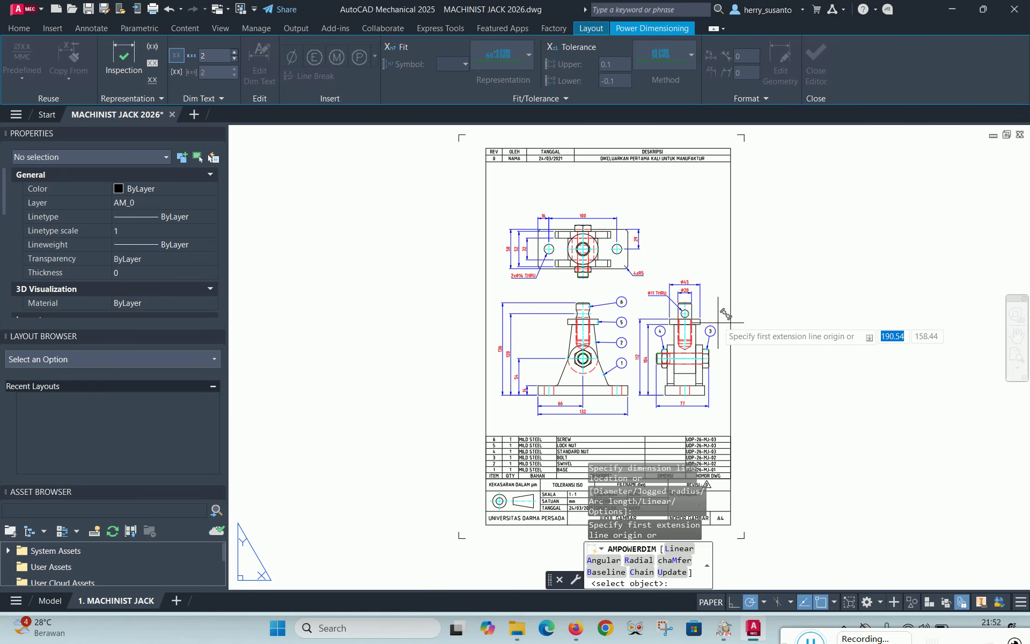
scroll(610, 244, up, 2)
scroll(587, 236, down, 2)
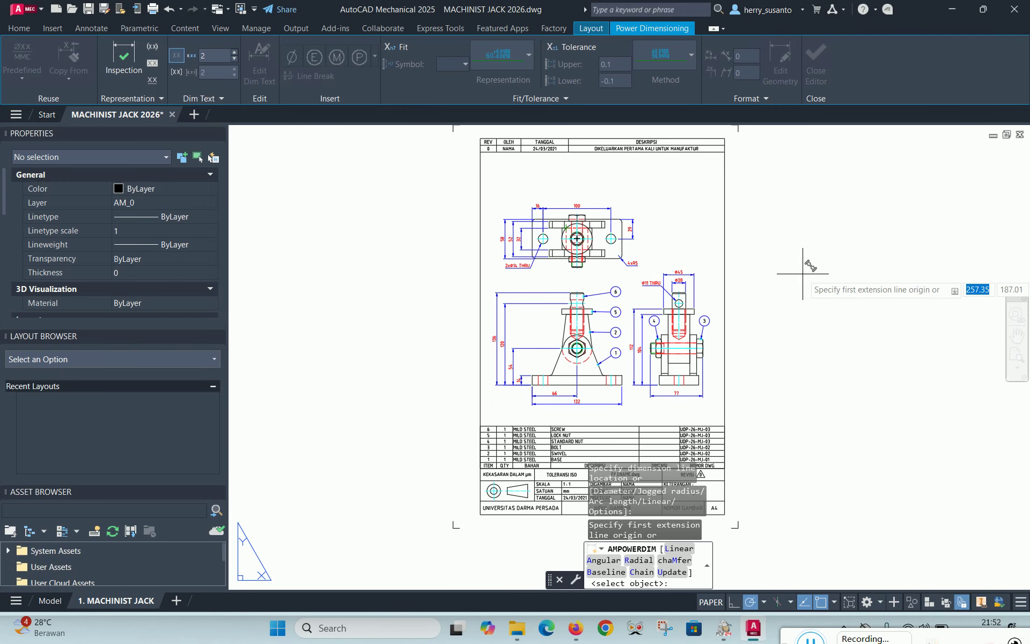
key(Escape)
key(Escape)
middle_drag(796, 261, 796, 293)
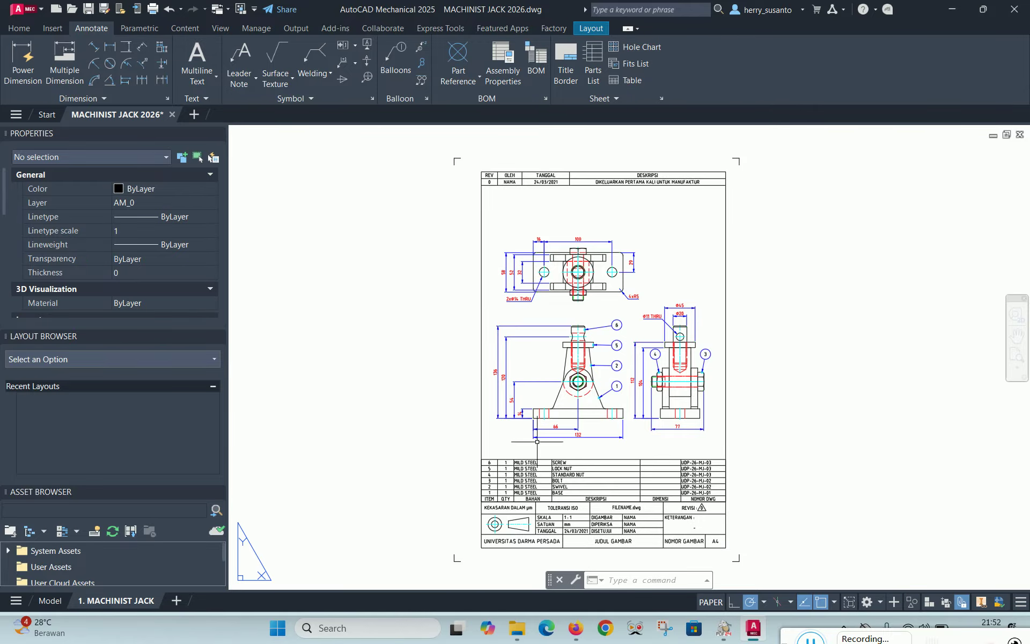
scroll(625, 211, down, 2)
scroll(625, 381, up, 6)
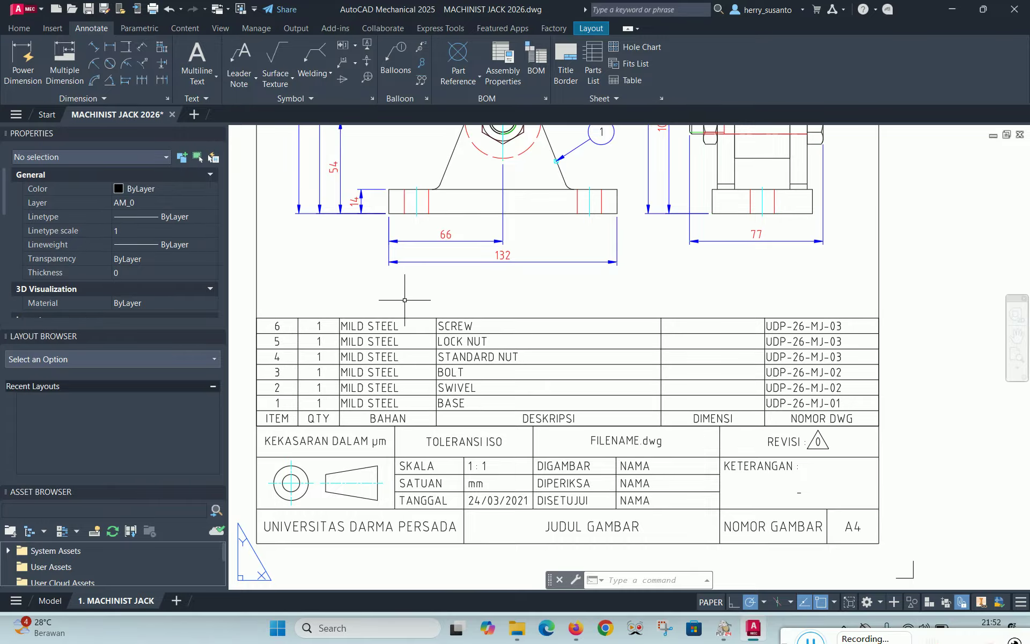
scroll(537, 269, down, 4)
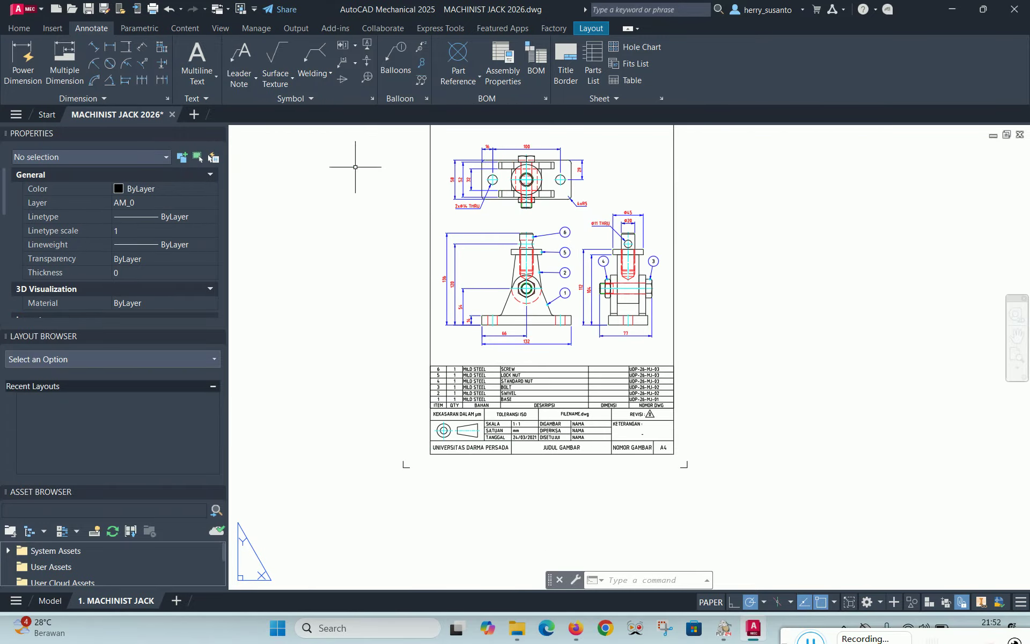
Show the AM_VIEWS layer temporarily to check the viewport's scale, and hide the layer again
click(18, 28)
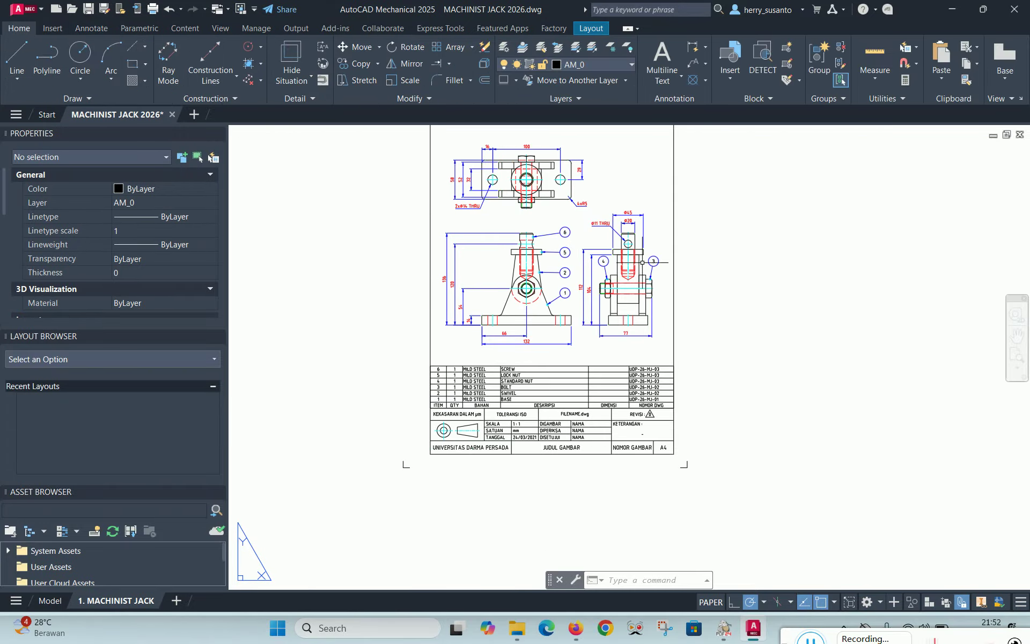
click(632, 64)
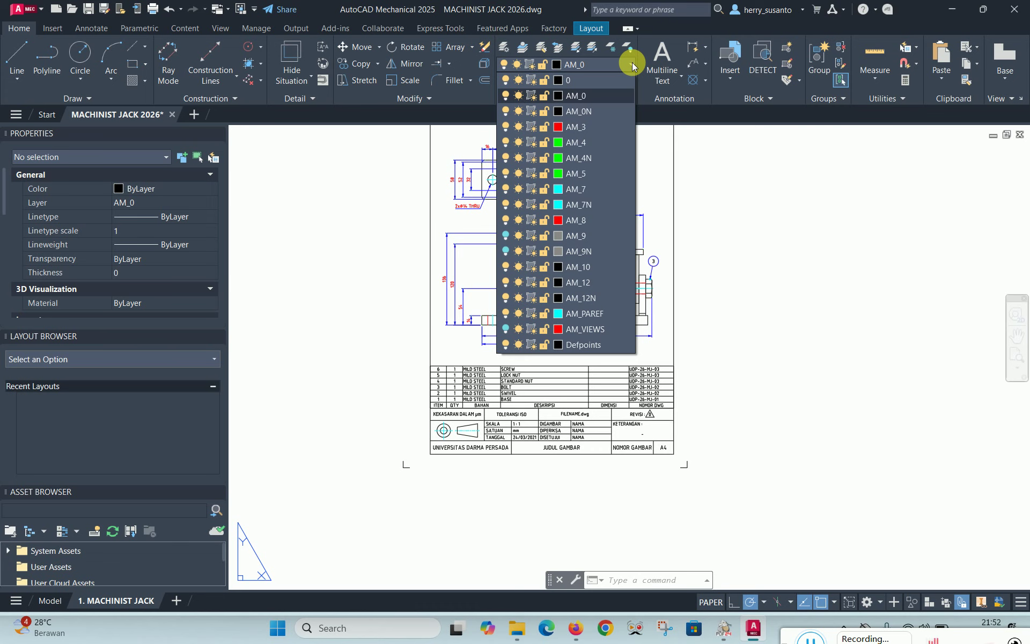
click(505, 329)
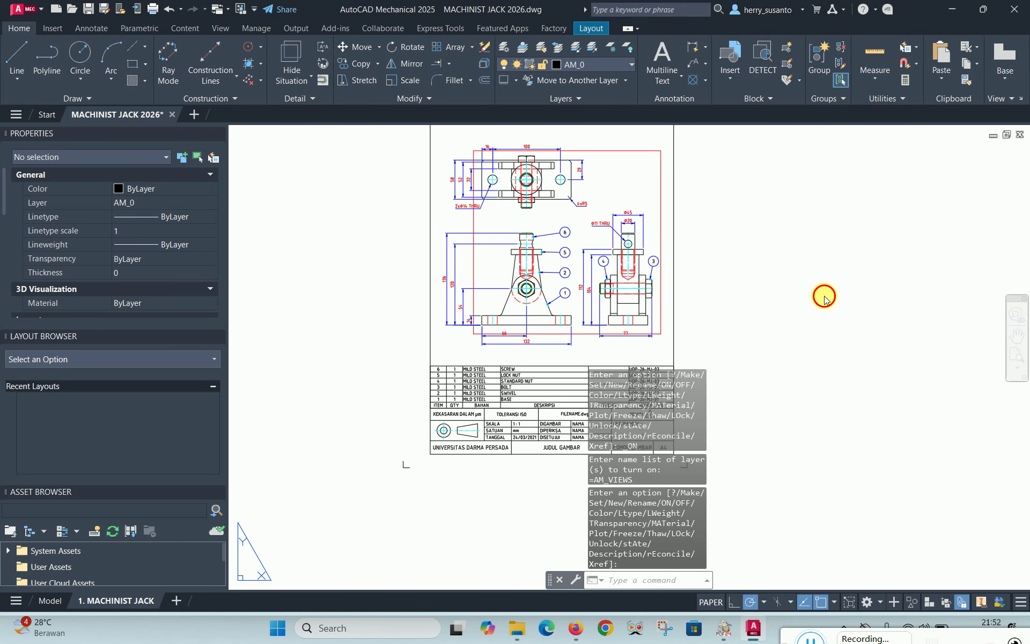
click(661, 242)
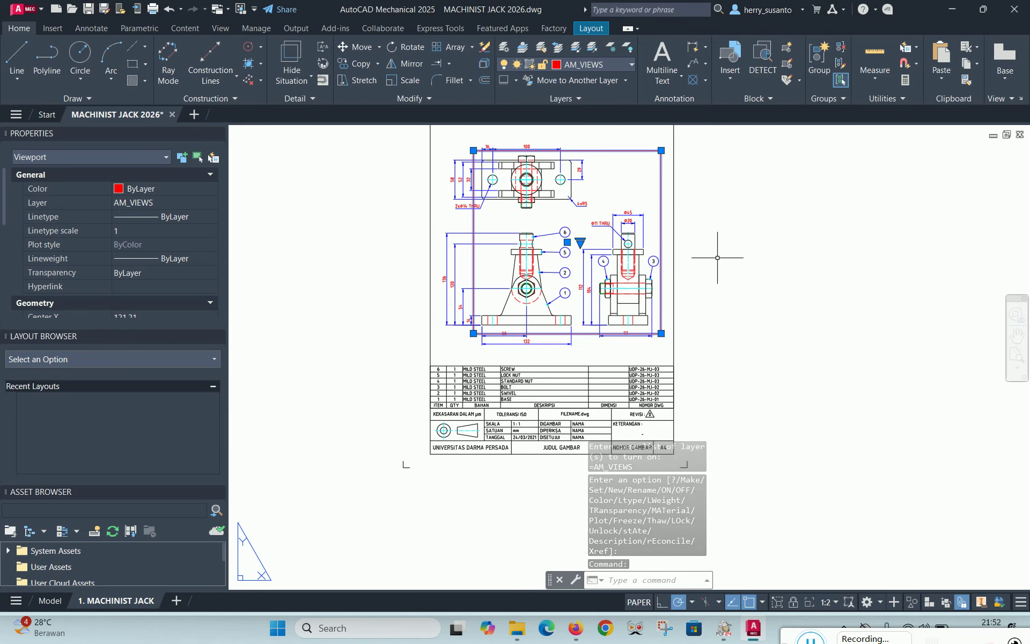
click(630, 65)
click(506, 329)
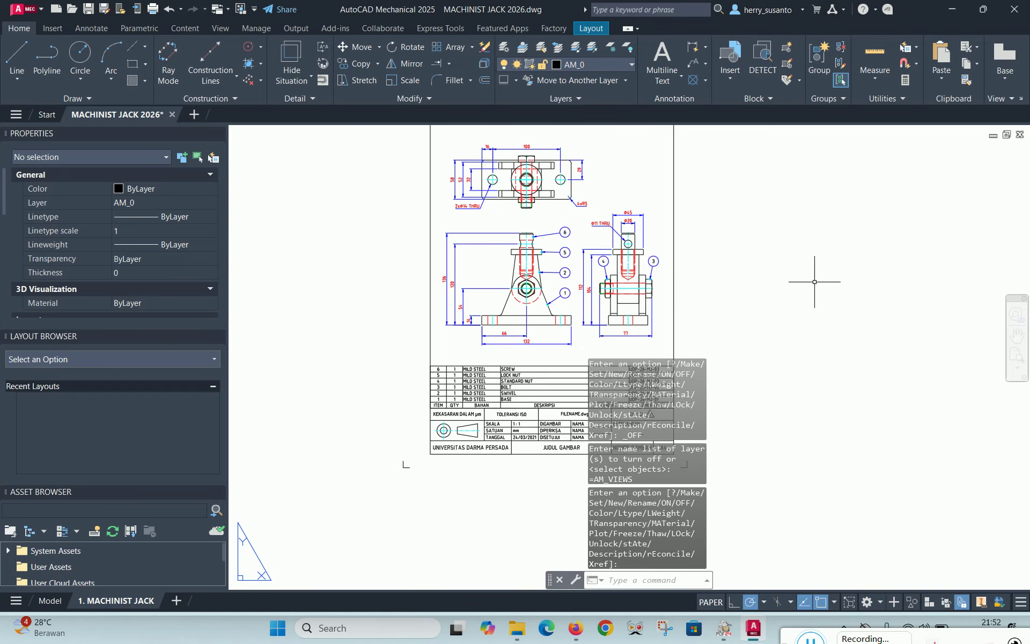
Set the SKALA value in the title block to 1 : 2
scroll(563, 471, up, 5)
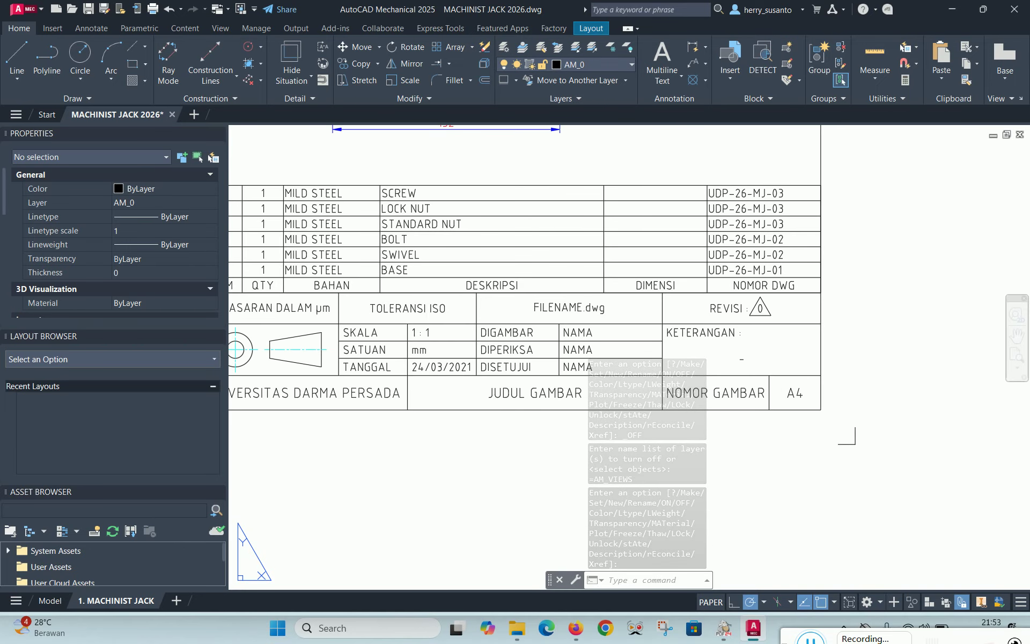
key(Return)
double_click(427, 331)
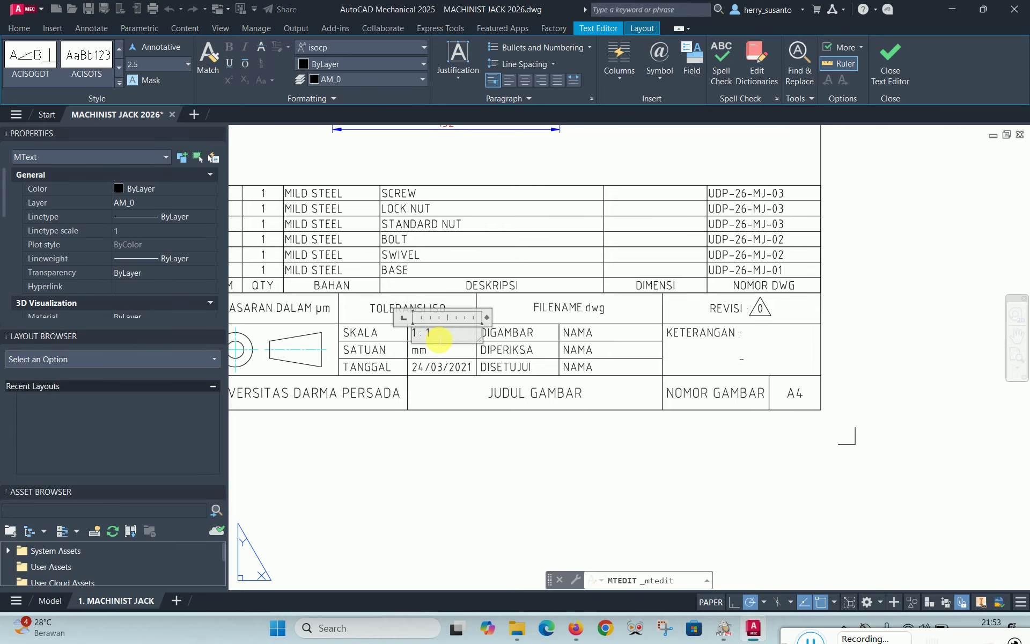
text(2)
click(472, 487)
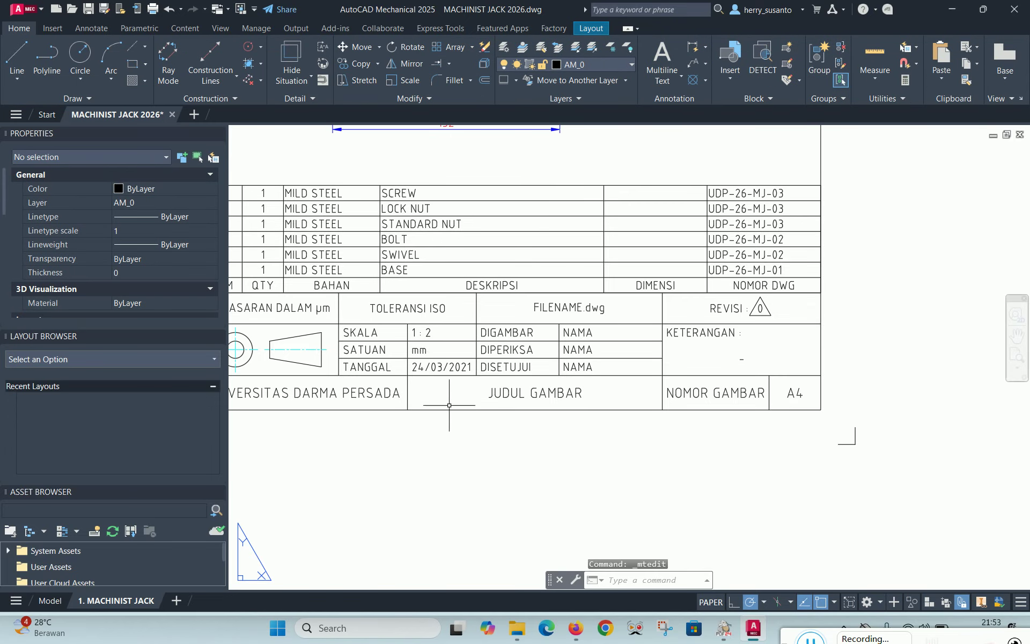
Set the TANGGAL date in the title block to 03/06/2026
click(420, 365)
double_click(420, 364)
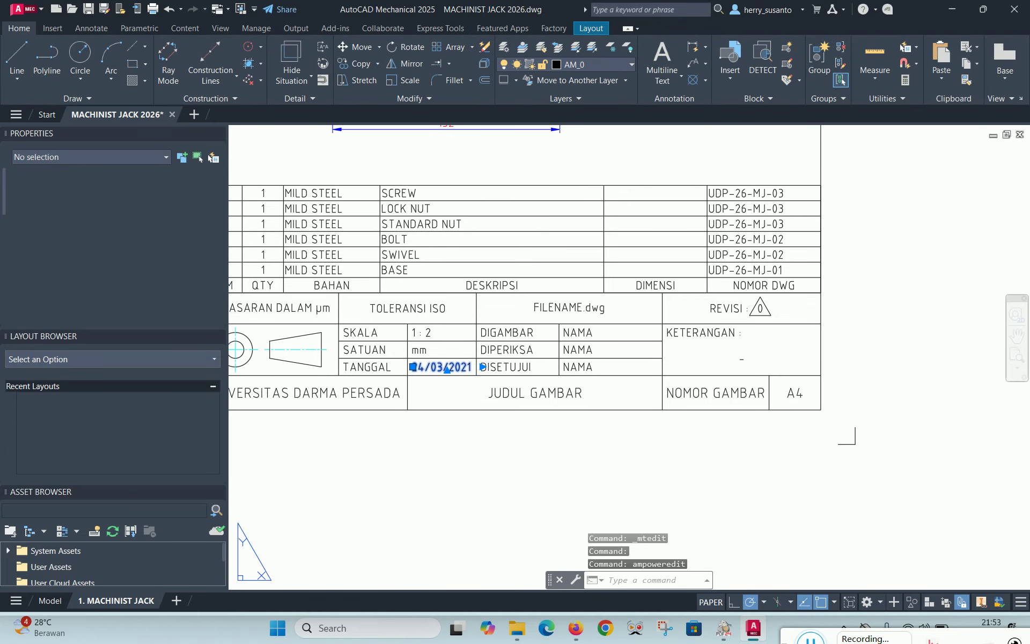
click(426, 376)
drag(429, 372, 414, 374)
text(03)
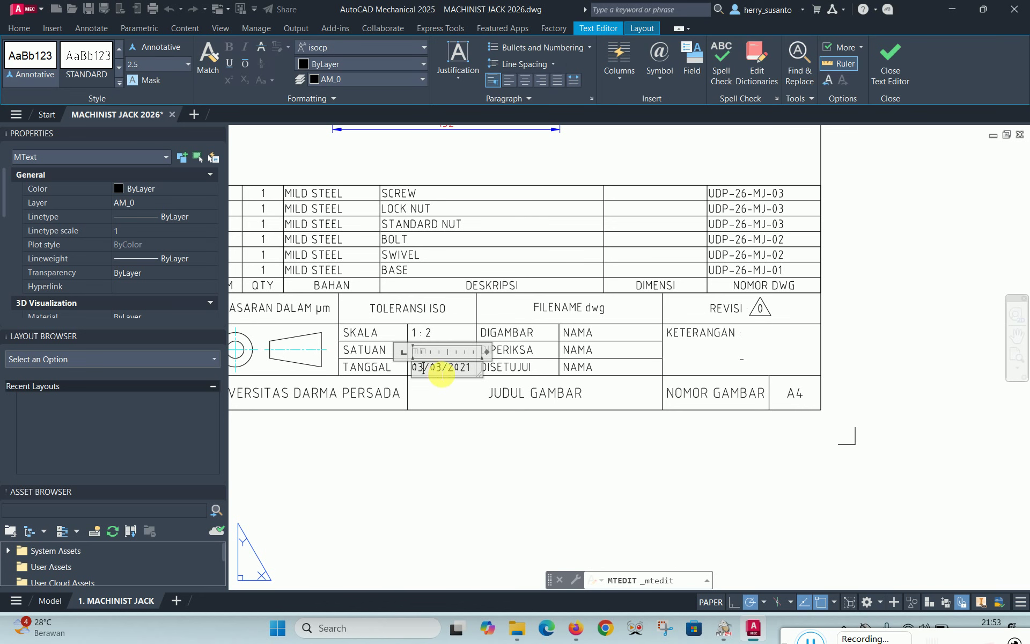
drag(443, 369, 466, 369)
text(6/2026)
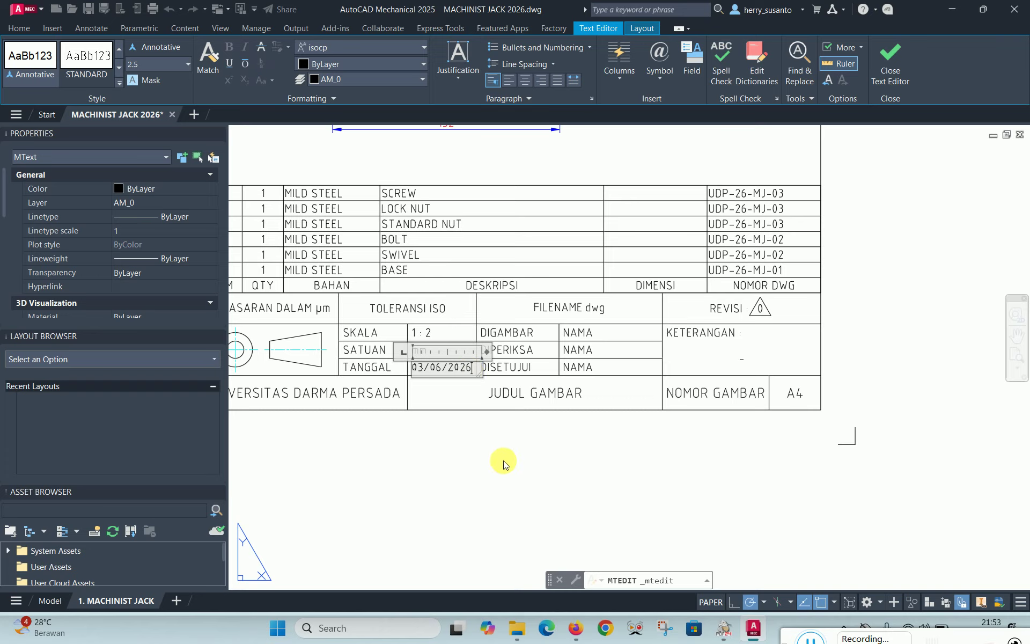
click(493, 489)
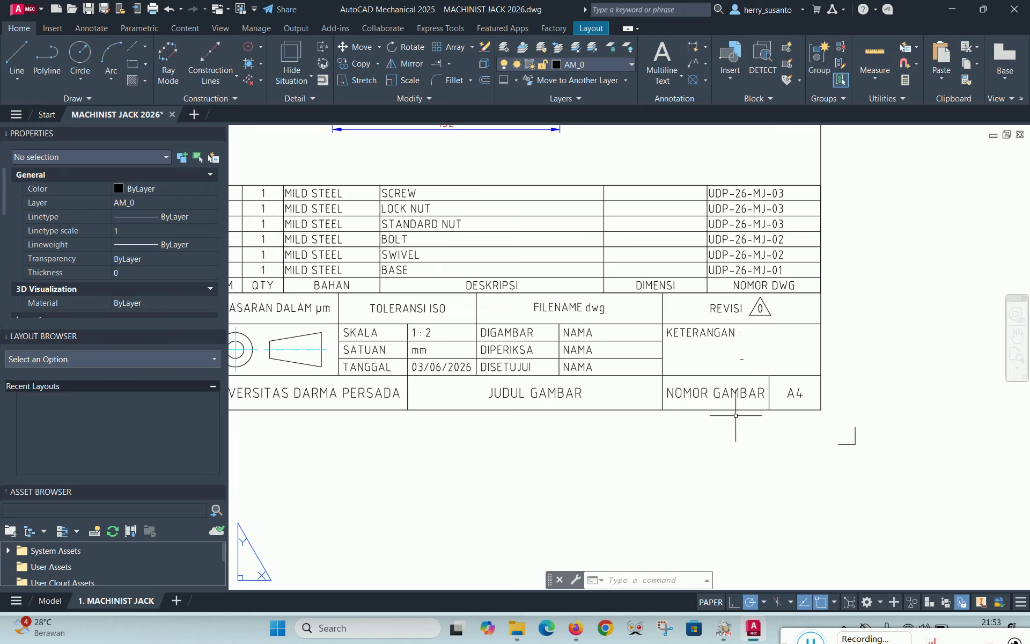
Replace the NAMA placeholder beside DIGAMBAR in the title block with the drafter's name
double_click(578, 333)
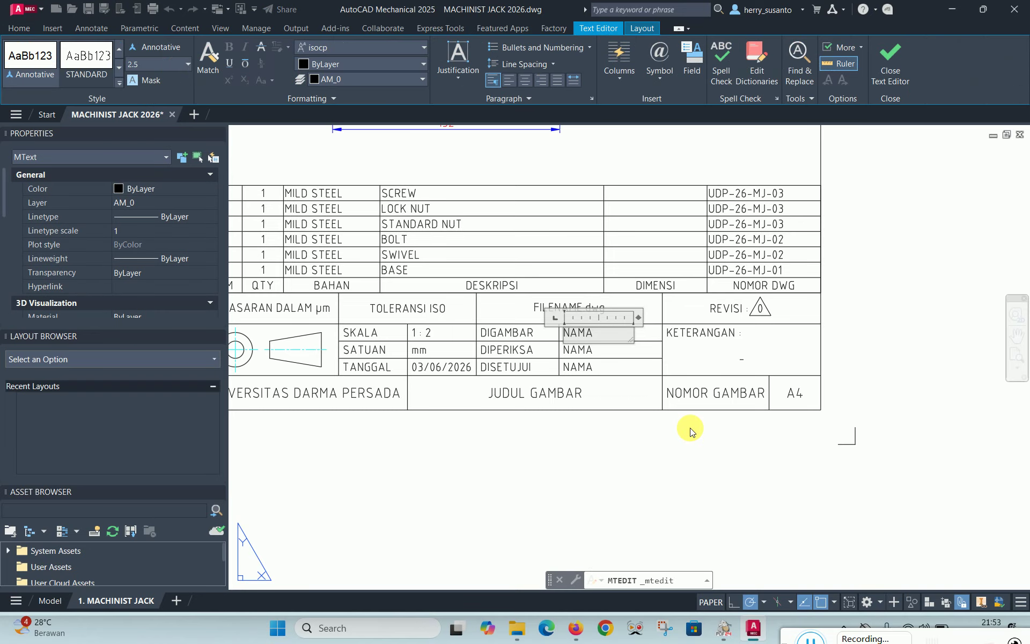
text(HERRY S.)
click(663, 446)
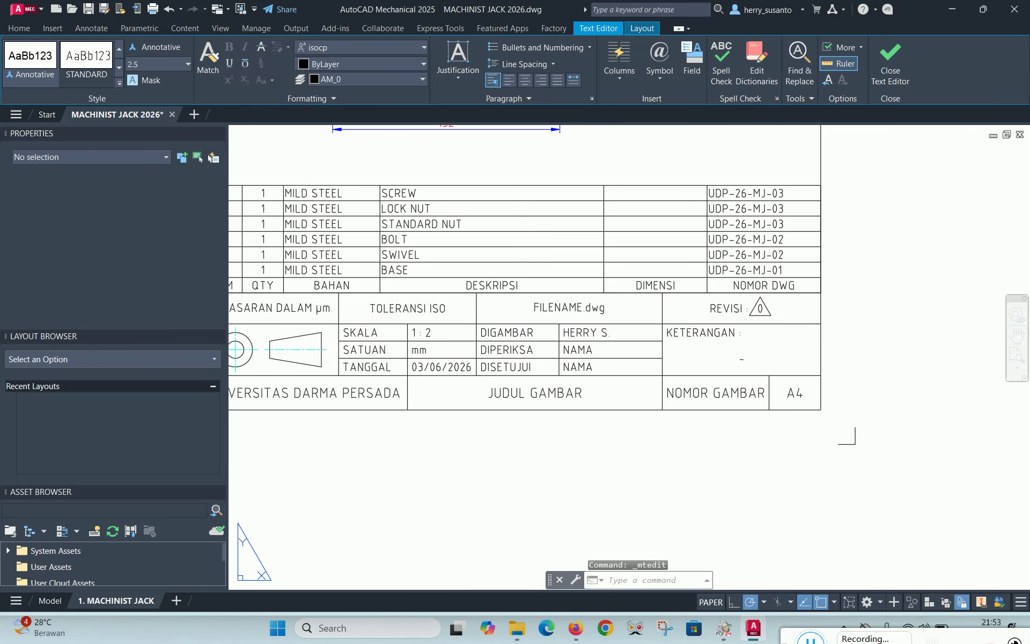
Replace the NAMA placeholder beside DIPERIKSA in the title block with the checker's name
scroll(566, 377, up, 4)
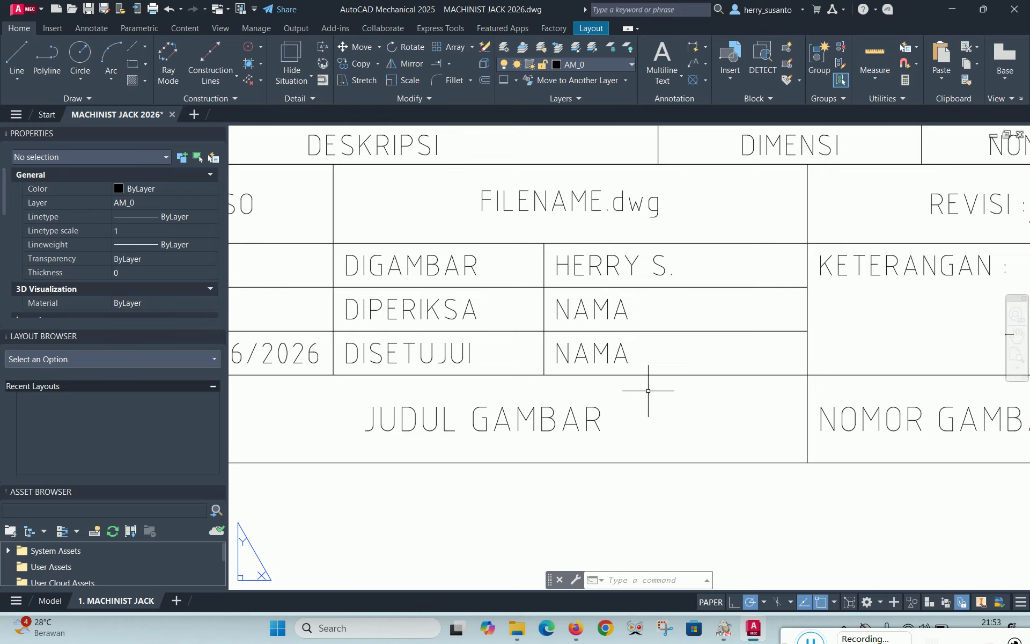
click(622, 304)
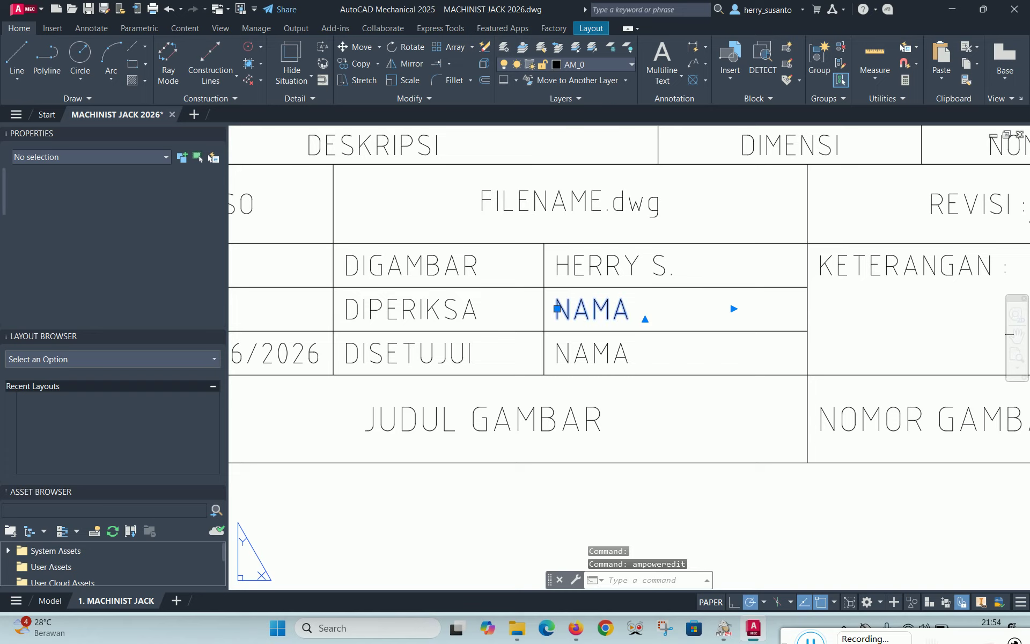
double_click(632, 316)
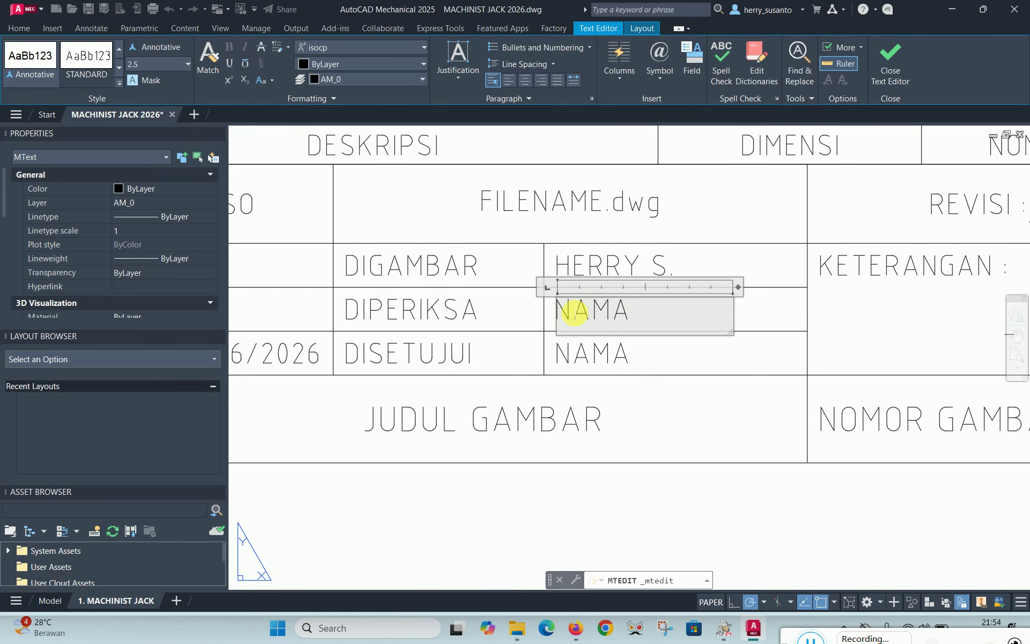
double_click(561, 309)
text(YEFRI )
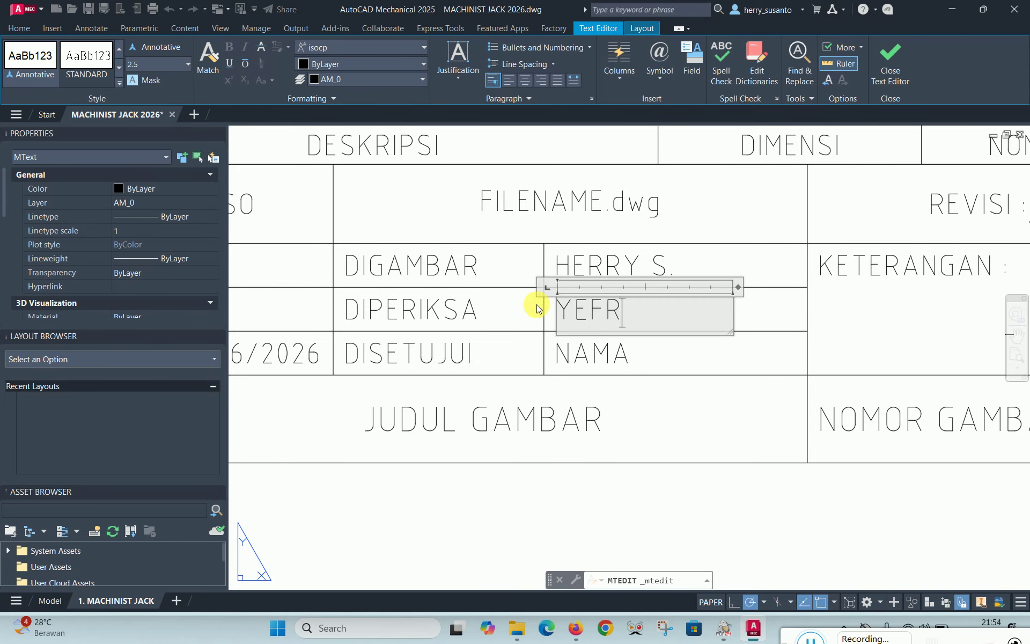
text(C.)
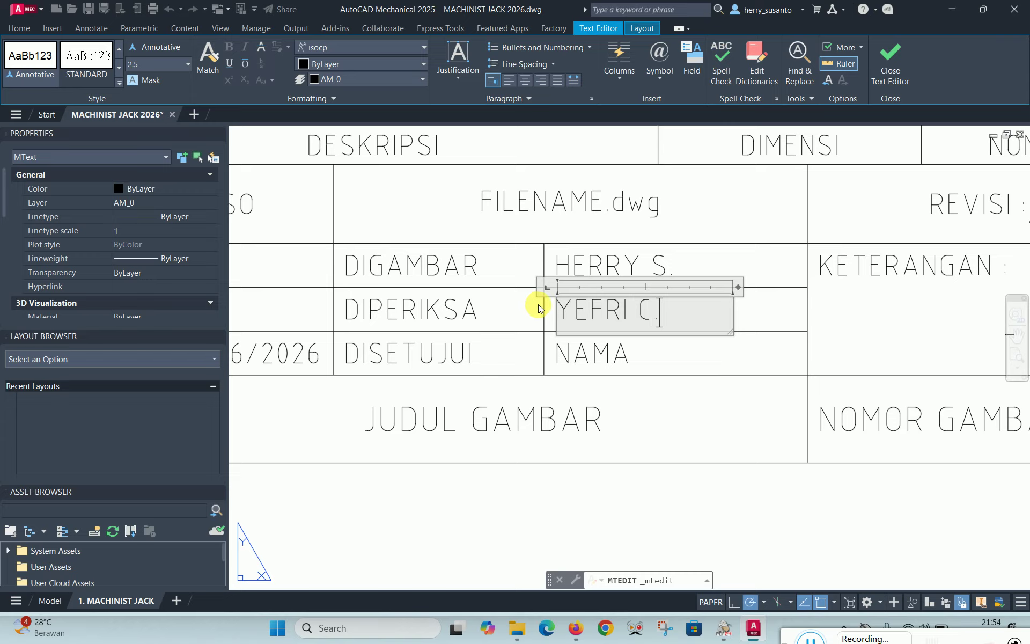
click(694, 429)
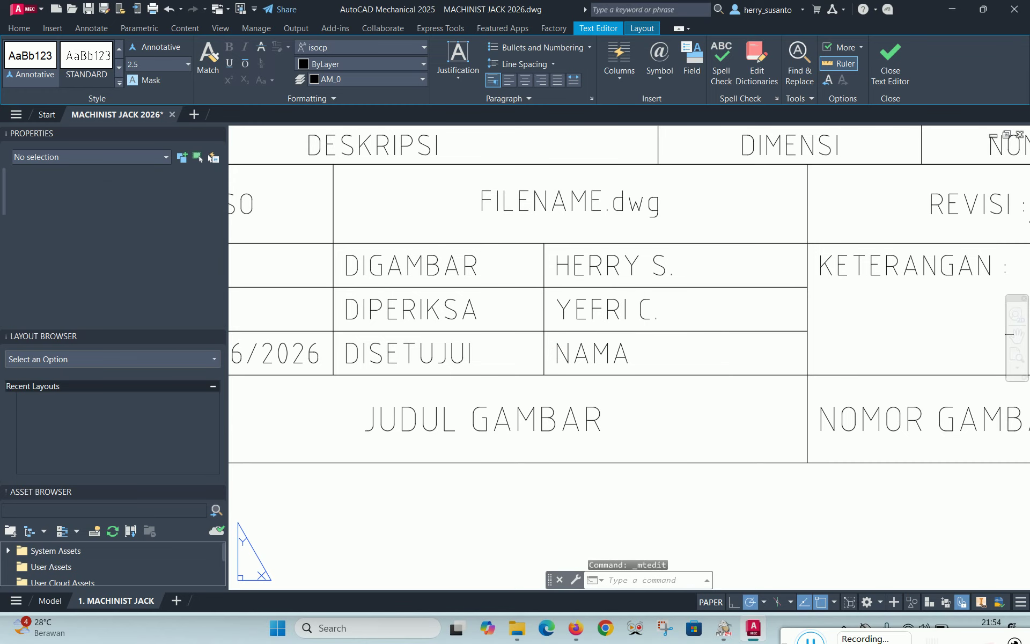
Replace the NAMA placeholder beside DISETUJUI in the title block with the approver's name
double_click(557, 353)
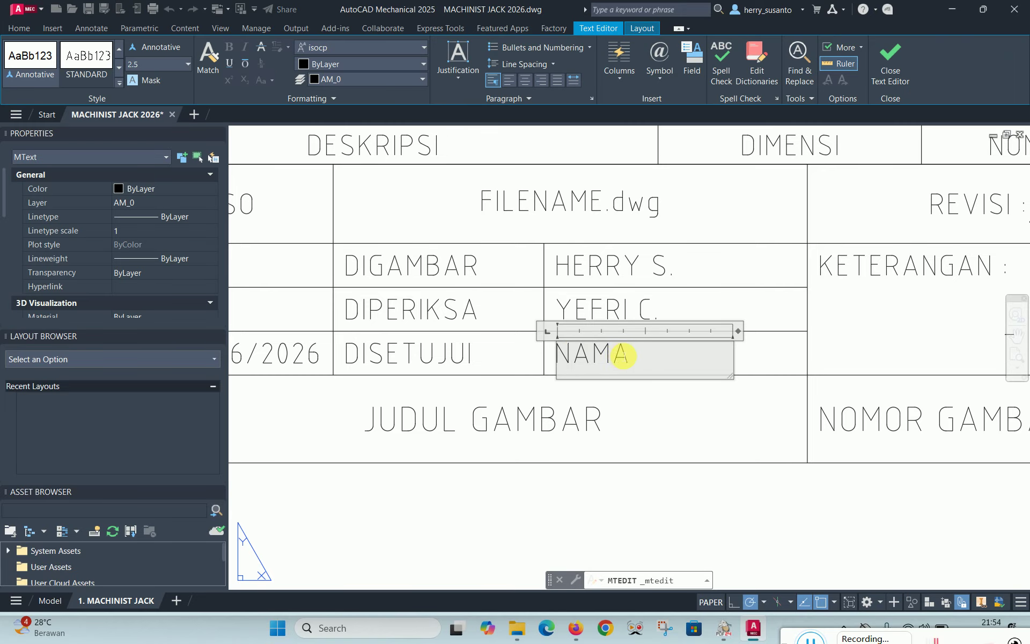
drag(631, 355, 541, 355)
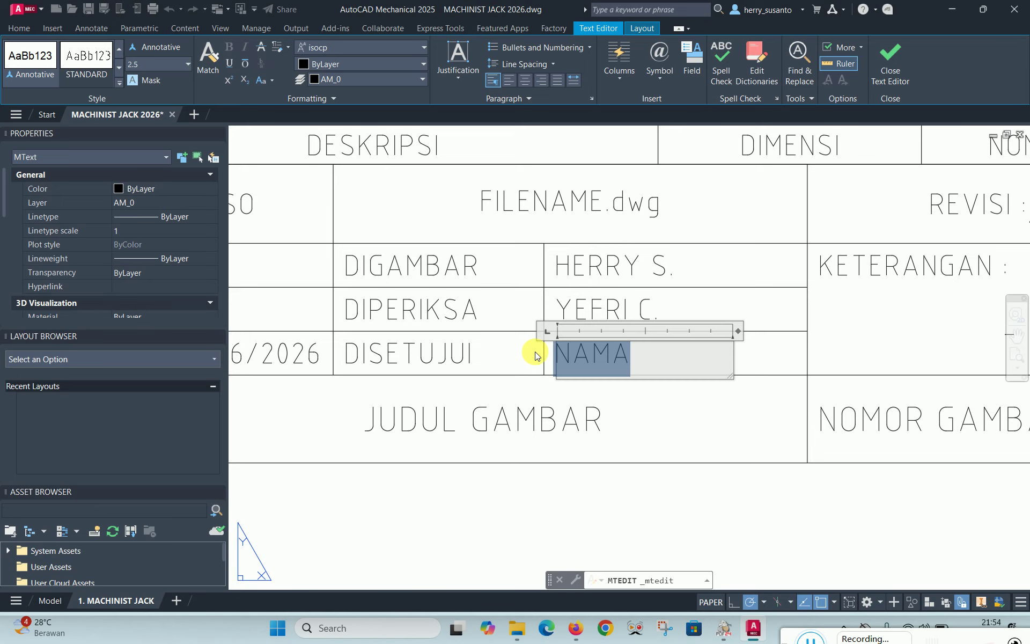
text(DIDIK)
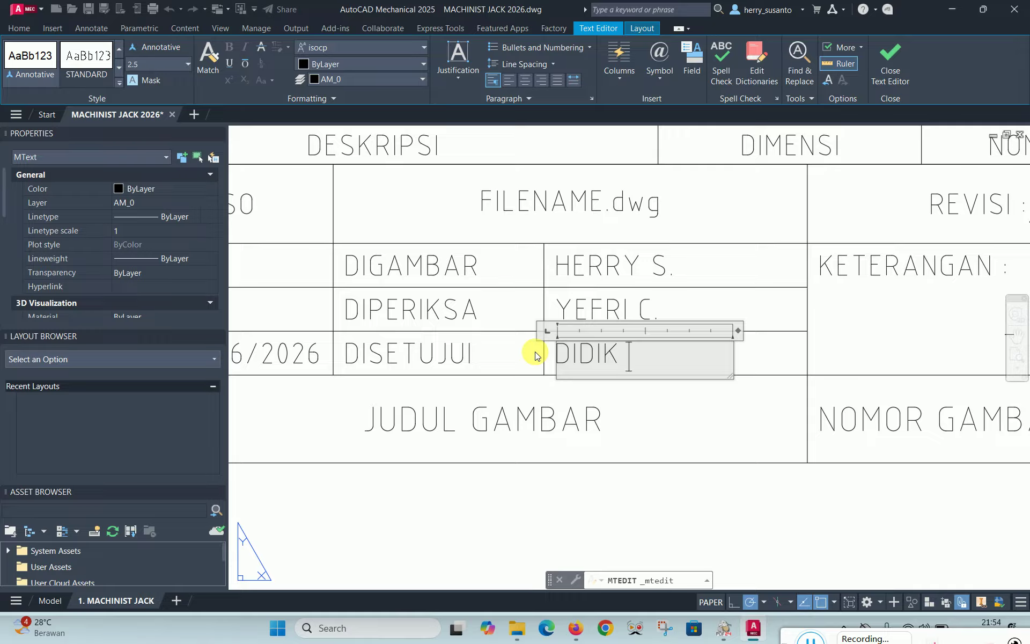
text( S.)
click(579, 490)
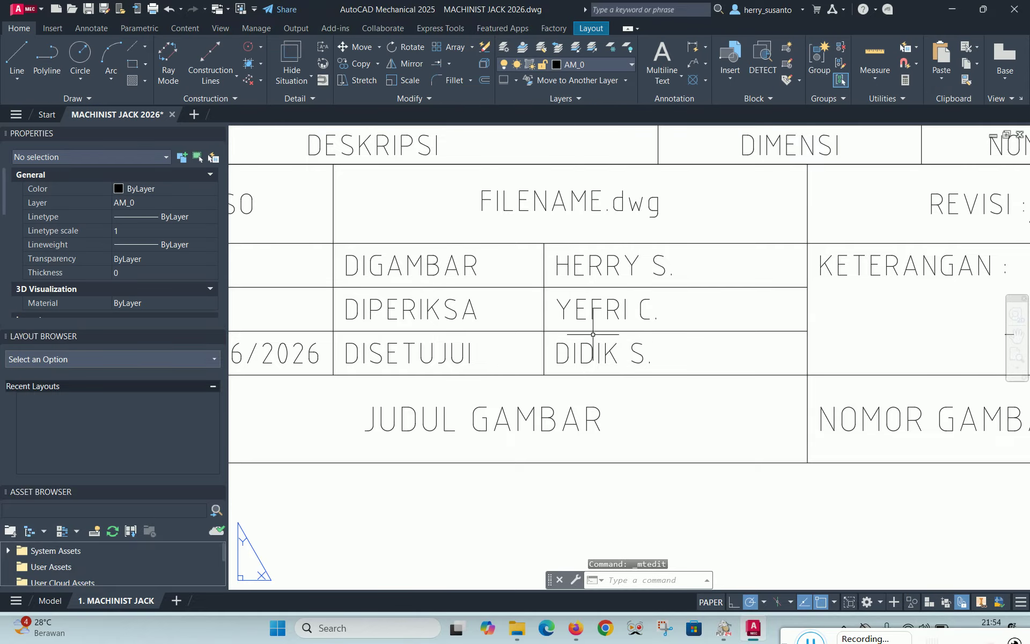
Replace the JUDUL GAMBAR placeholder in the title block with the drawing title MACHINIST JACK
scroll(625, 343, down, 4)
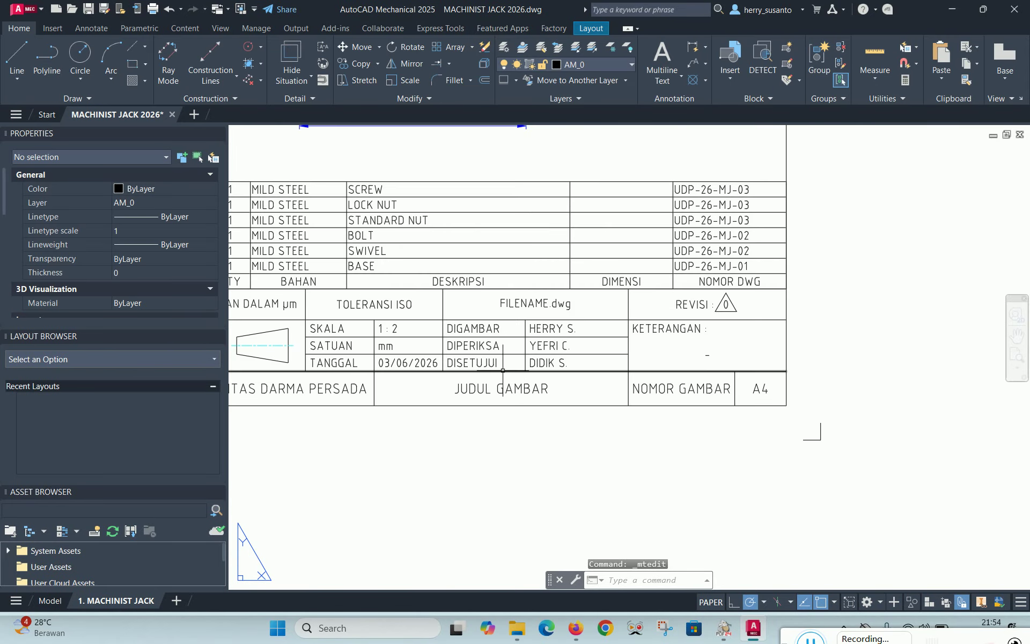
scroll(500, 389, up, 2)
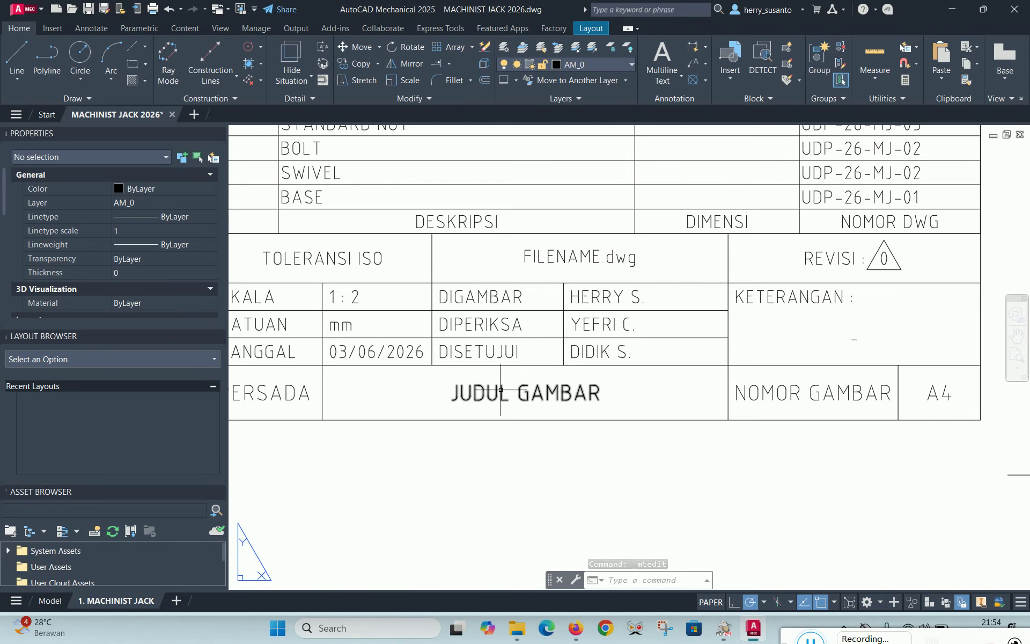
double_click(731, 391)
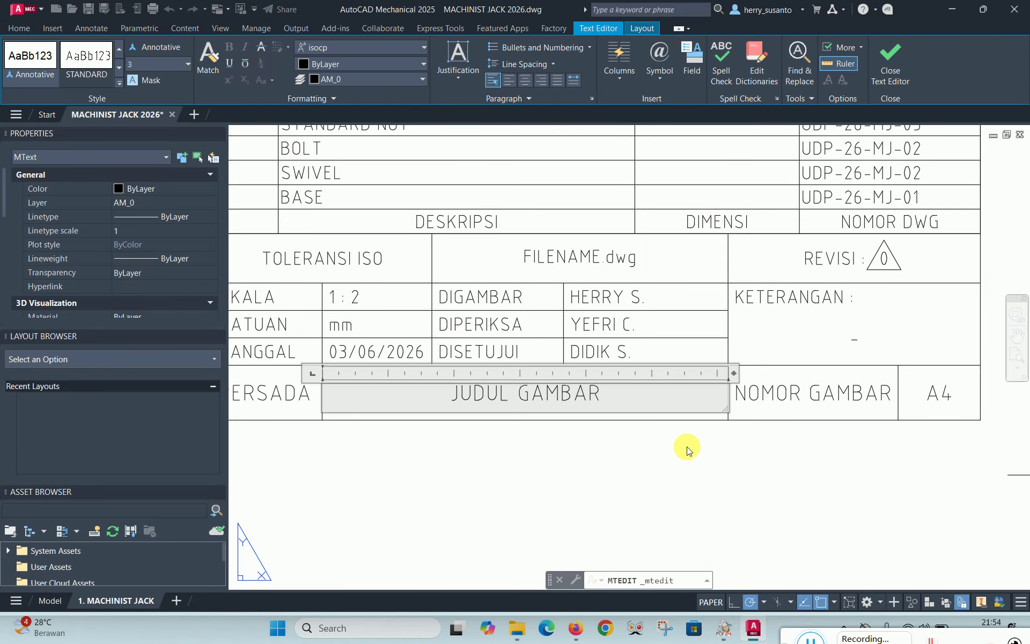
key(ctrl+a)
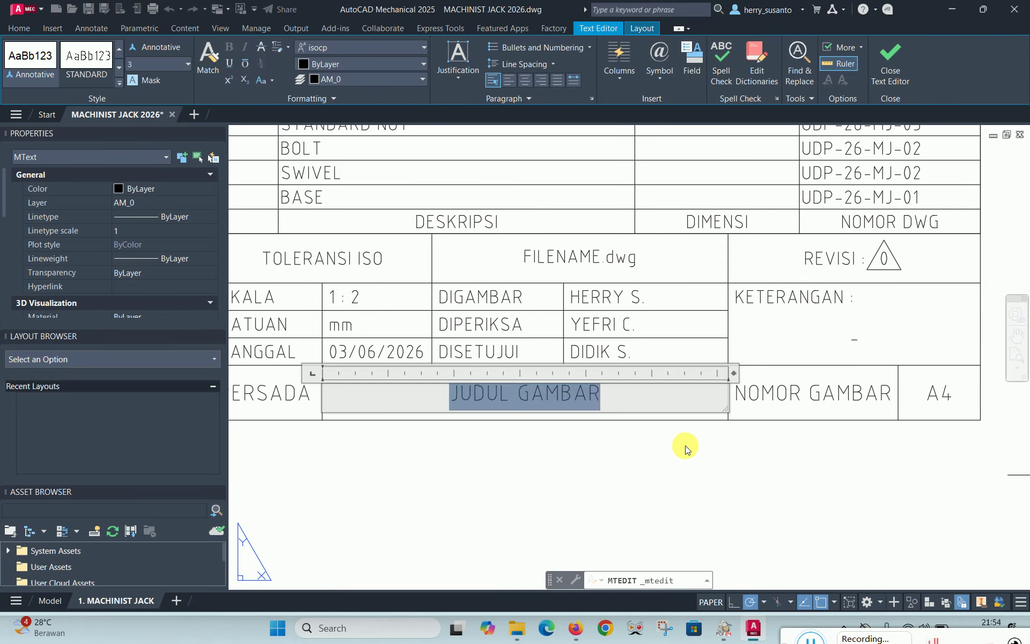
text(MAC)
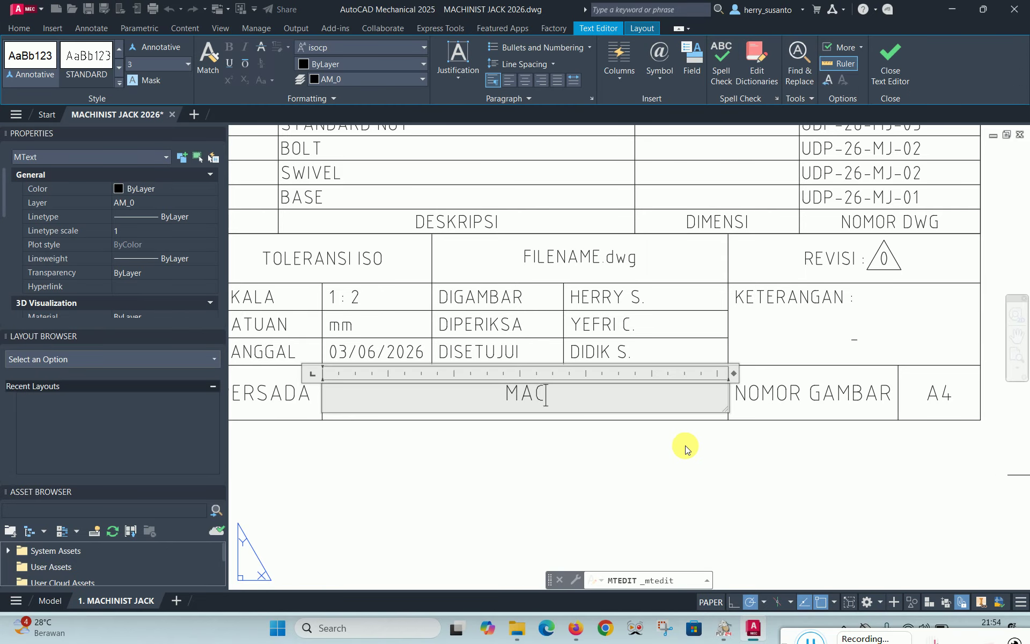
text(HINIST)
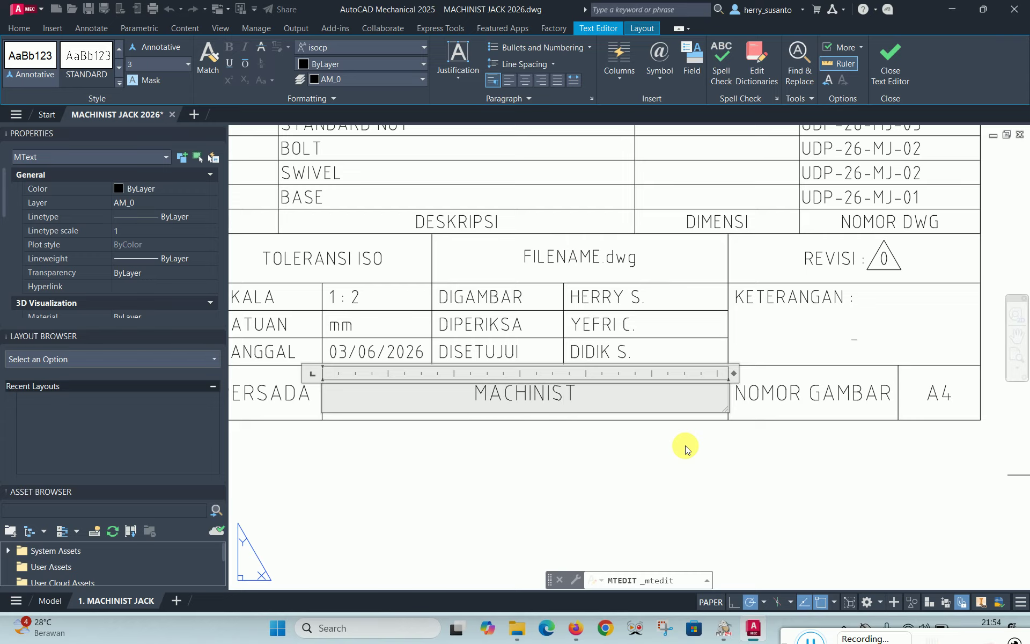
text( JACK)
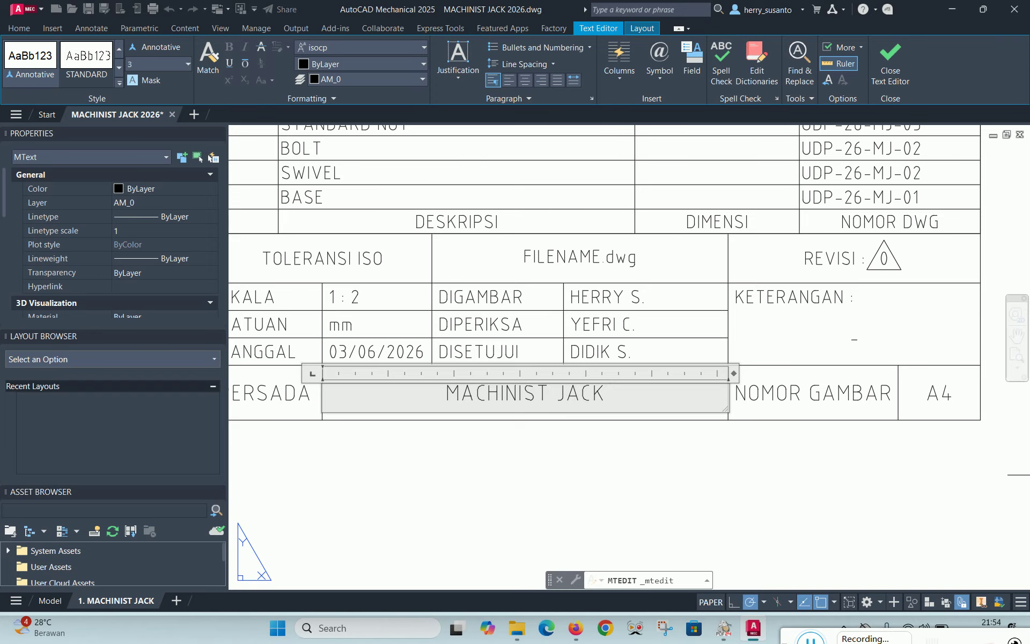
click(697, 491)
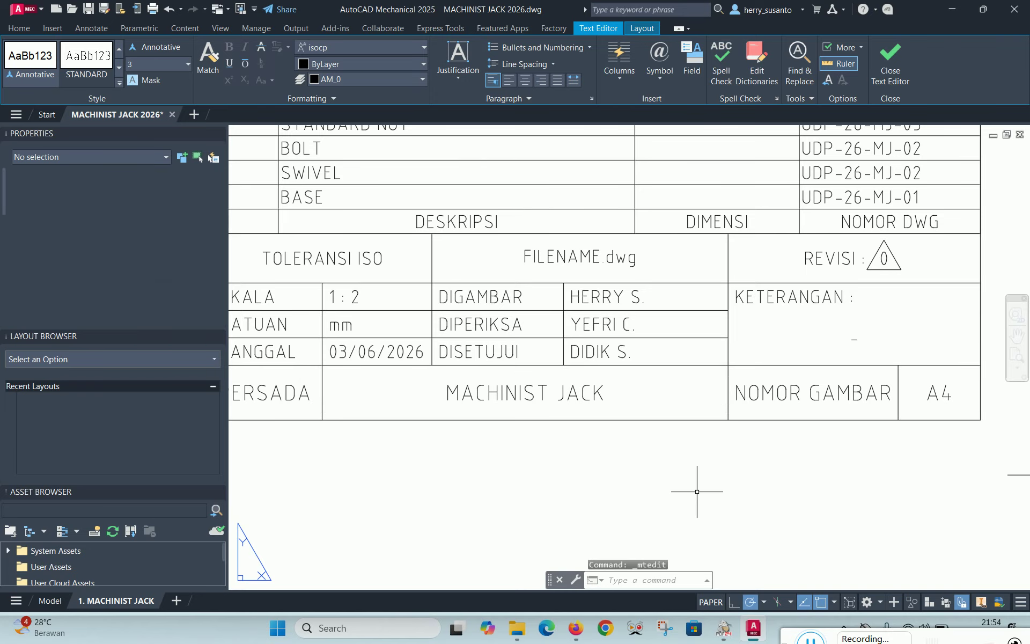
Replace the NOMOR GAMBAR placeholder in the title block with the drawing number UDP-26-MJ-00
click(798, 386)
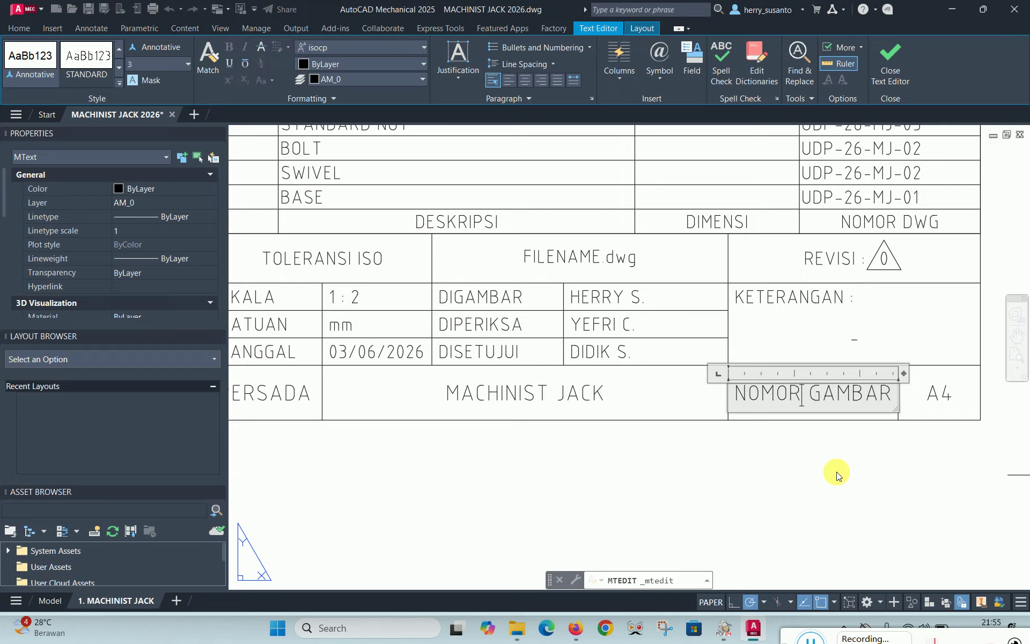
key(ctrl+a)
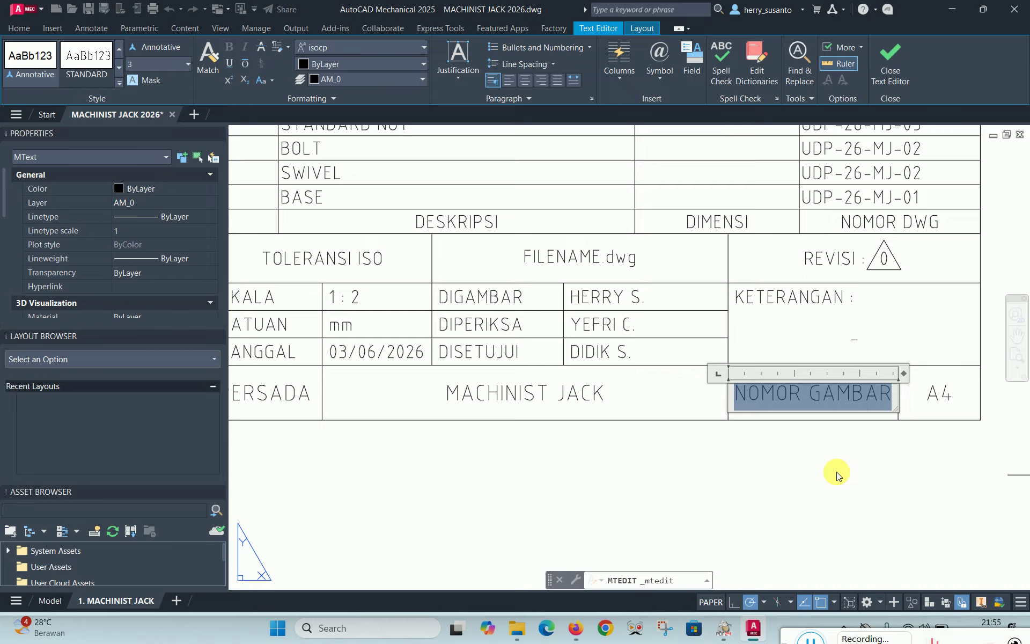
text(UDP-26-MJ-00)
click(835, 471)
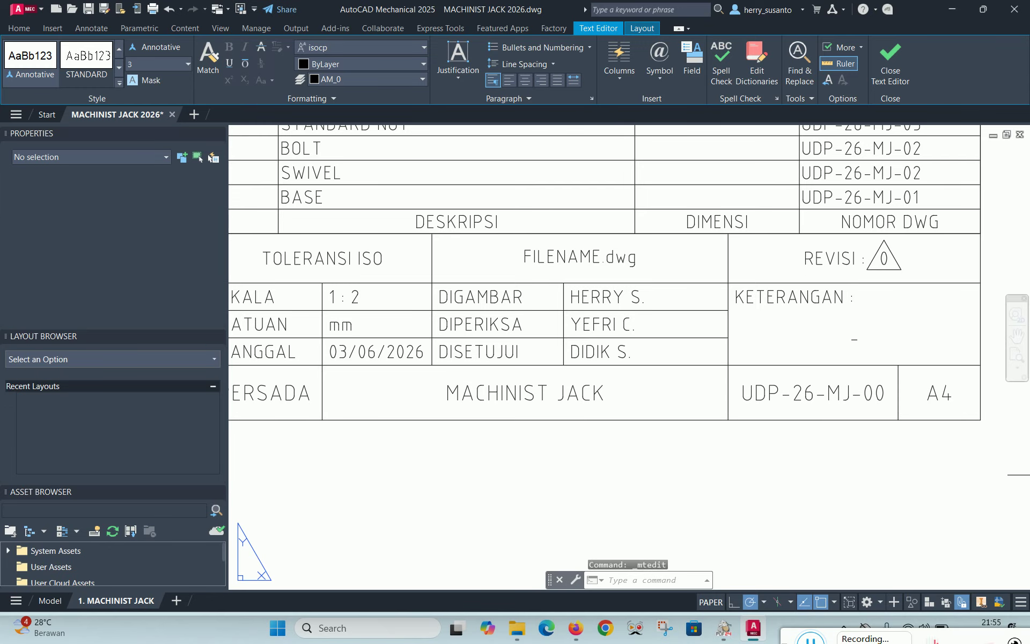
Replace the dash under KETERANGAN in the title block with TEKNIK MESIN
double_click(856, 339)
click(900, 417)
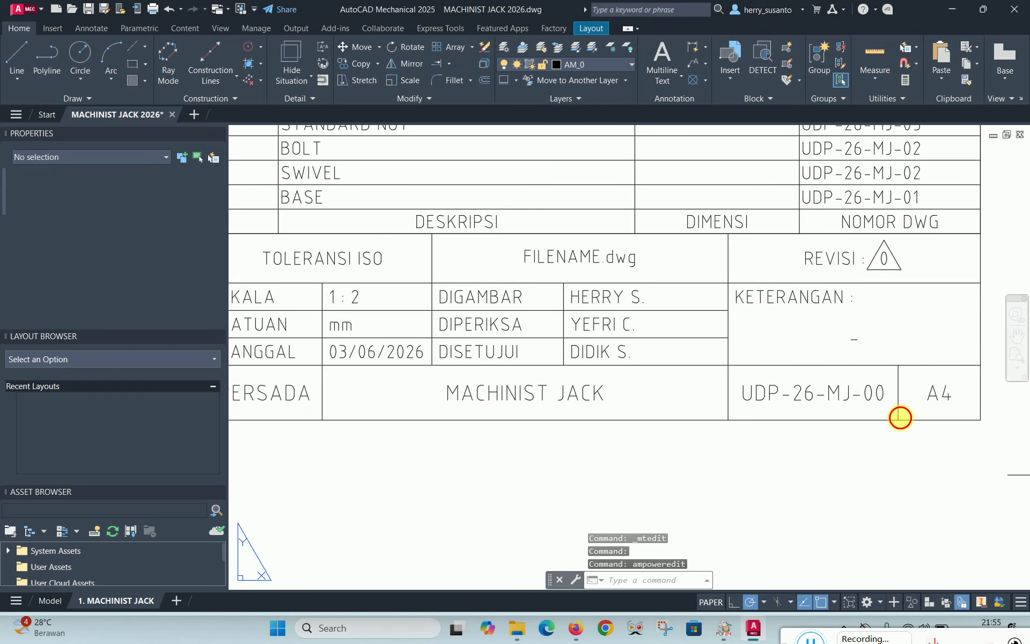
key(ctrl+a)
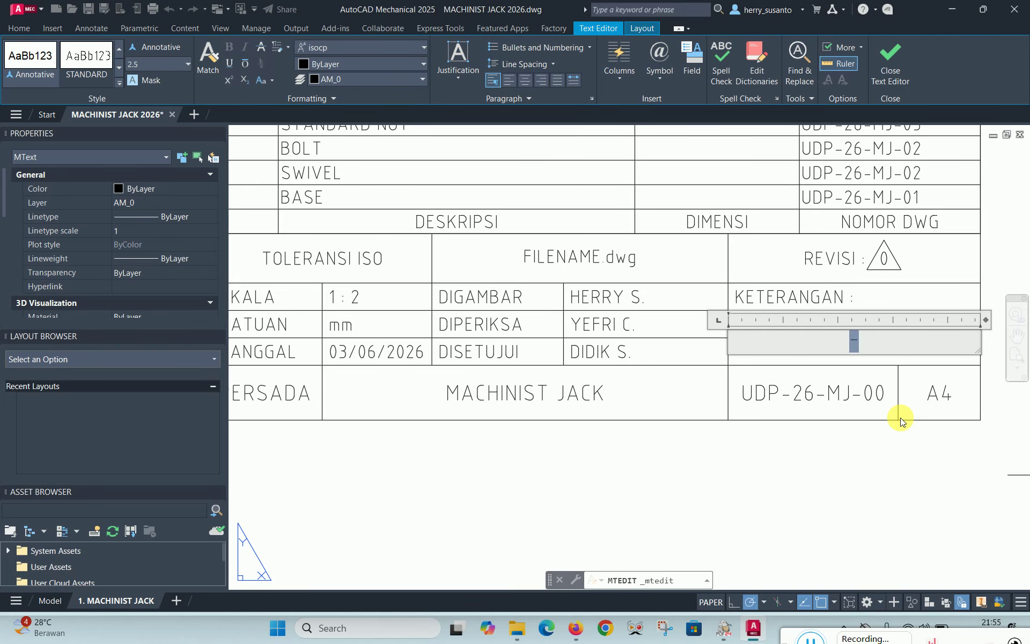
text(TEKNI)
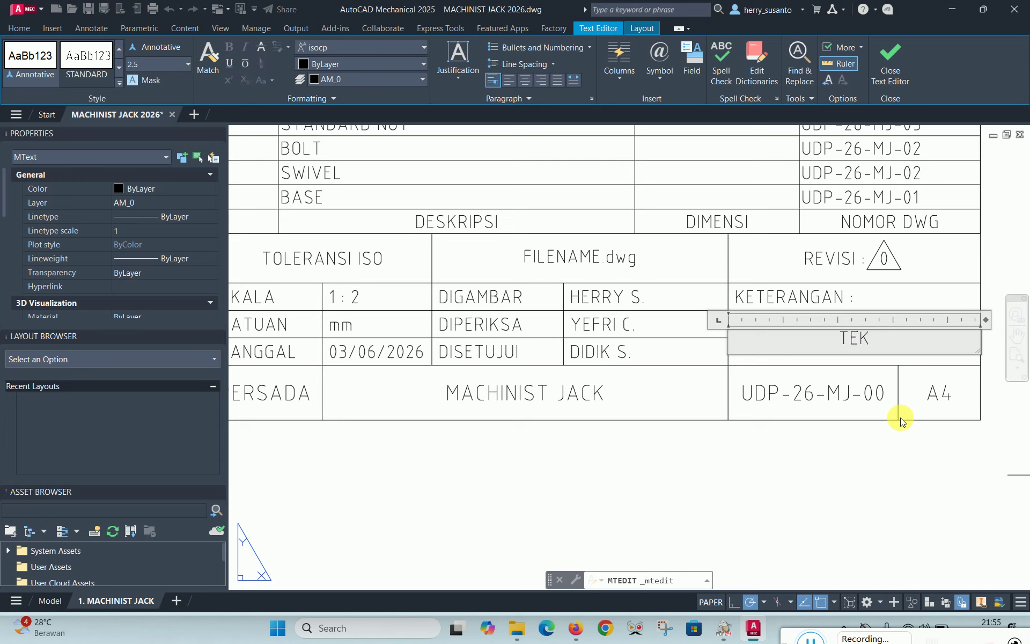
text(MESIN)
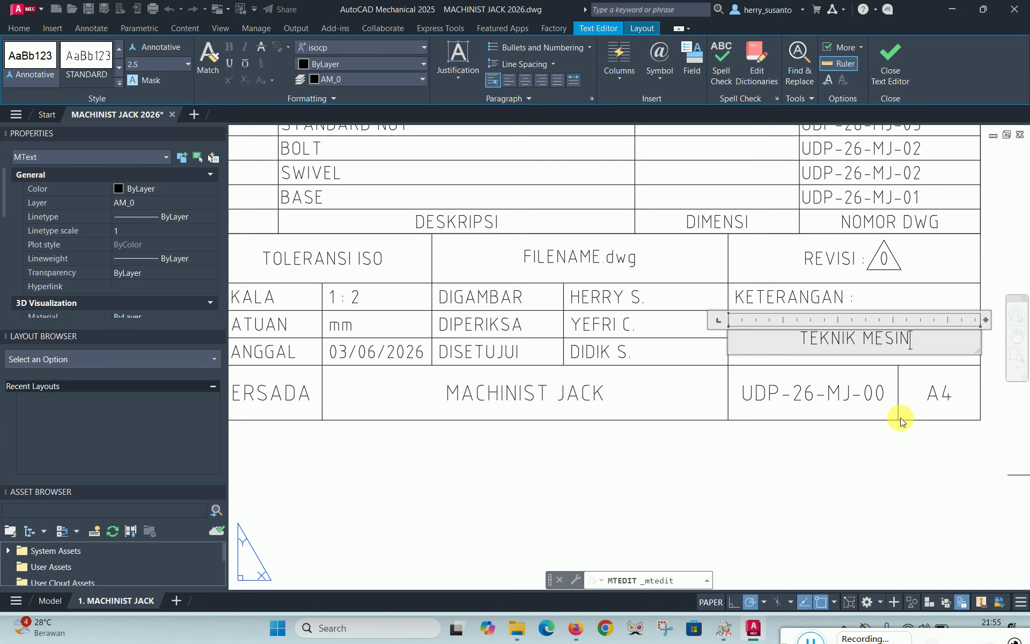
click(806, 510)
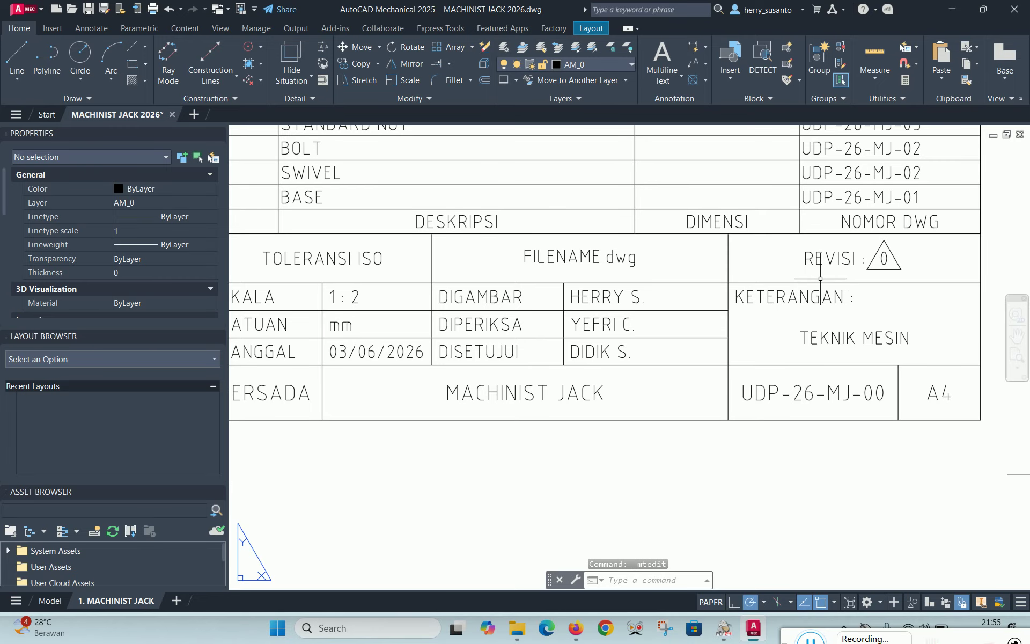
Change the FILENAME.dwg placeholder in the title block to MACHINIST JACK 2026.dwg
double_click(573, 251)
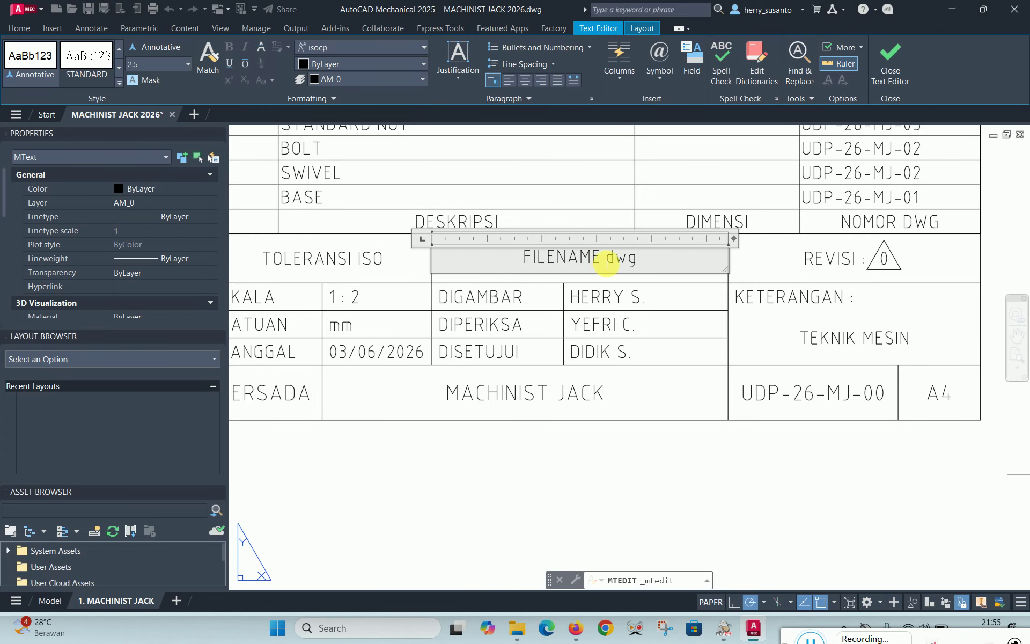
drag(601, 260, 521, 258)
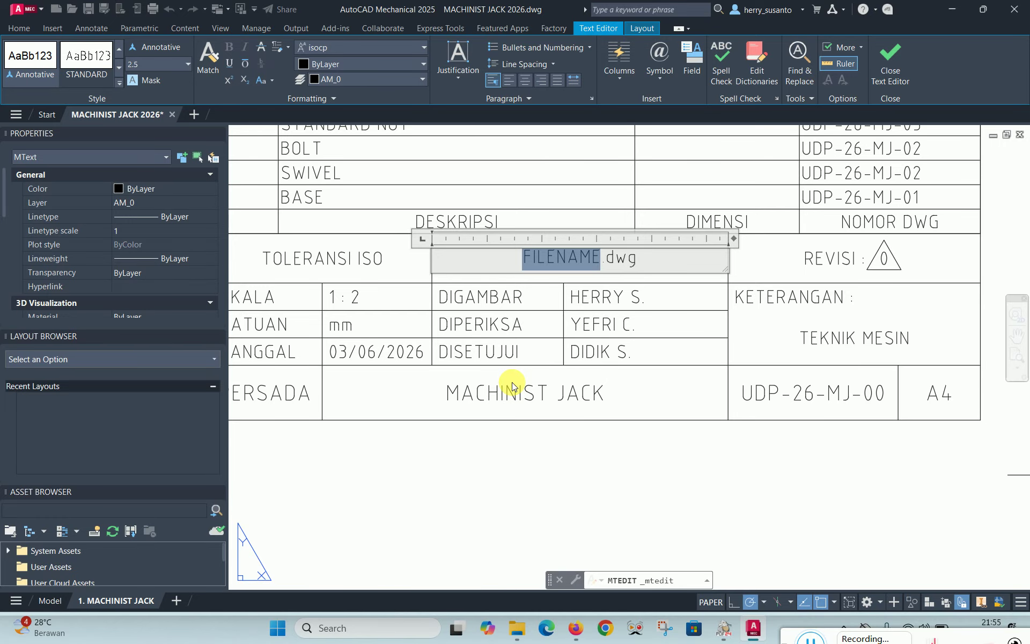
text(MACHINI)
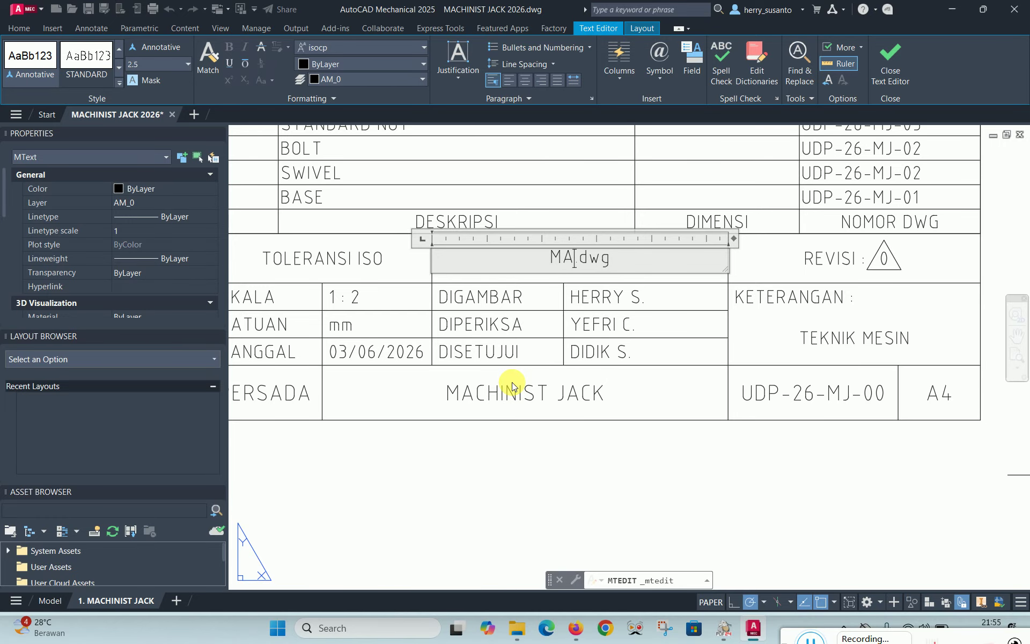
text(ST JAC)
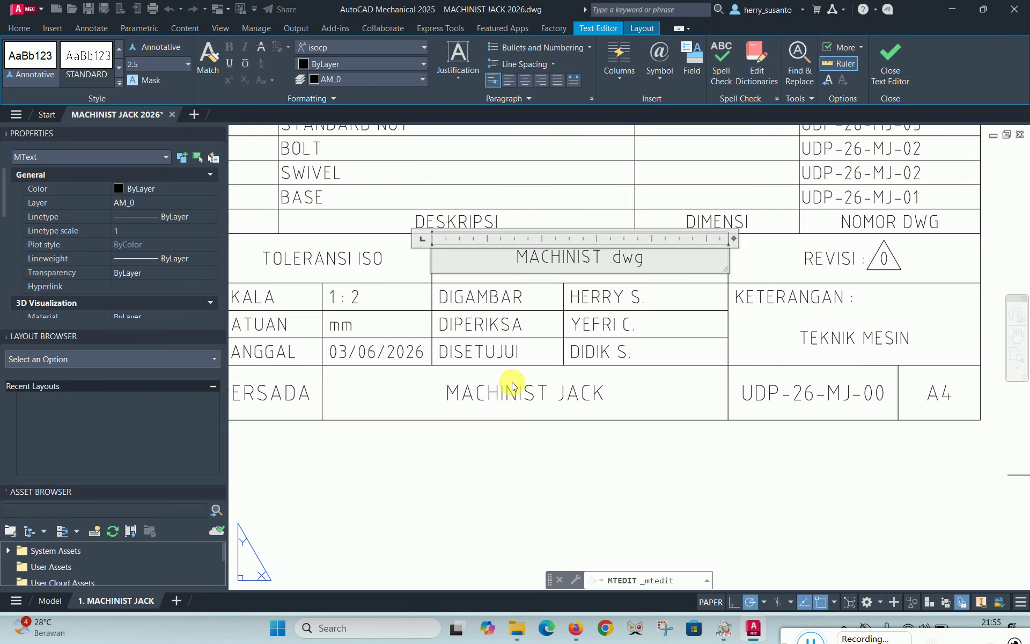
text(K 2026)
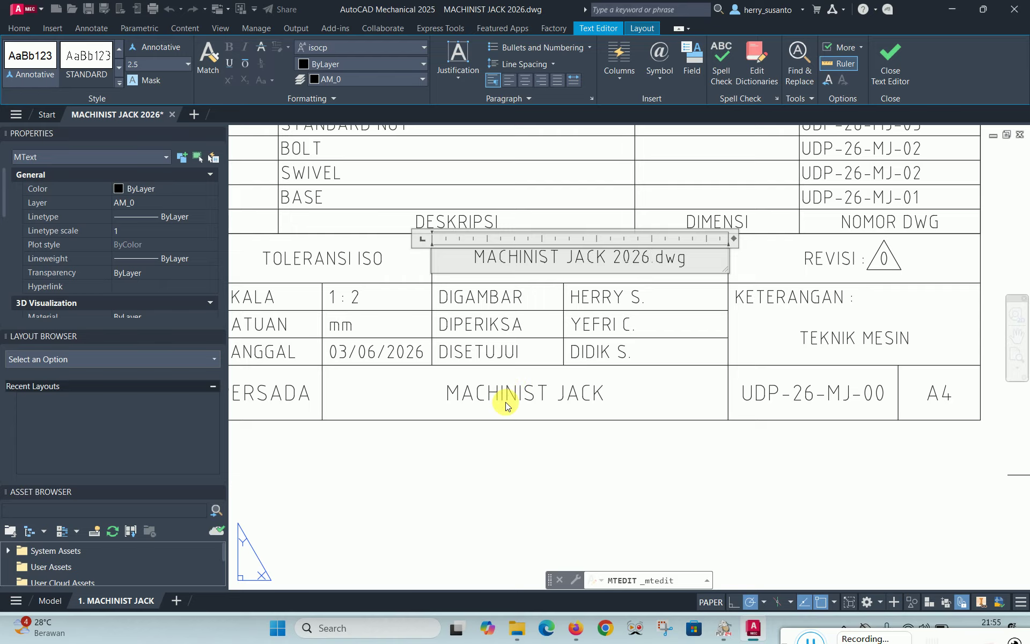
click(575, 476)
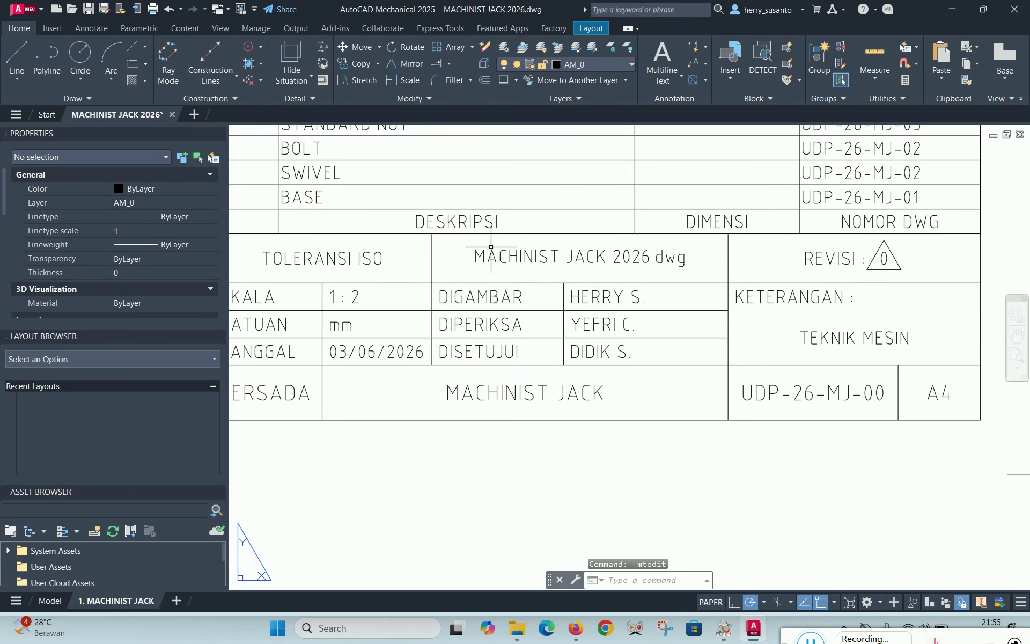
Examine the whole sheet, comparing the revision table above the views with the REVISI field in the title block
scroll(611, 131, down, 6)
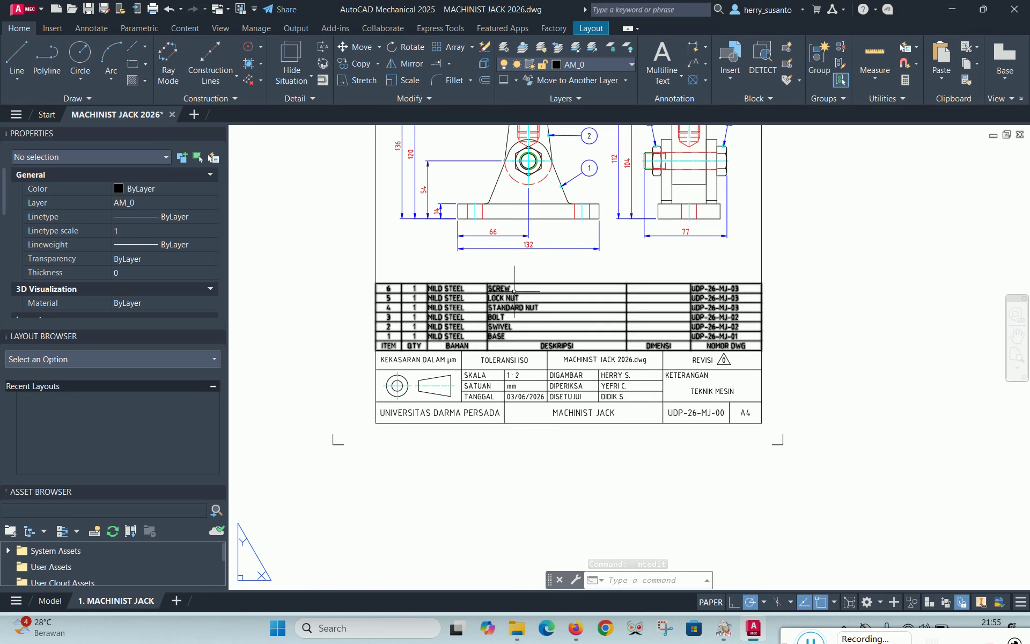
middle_drag(581, 381, 588, 440)
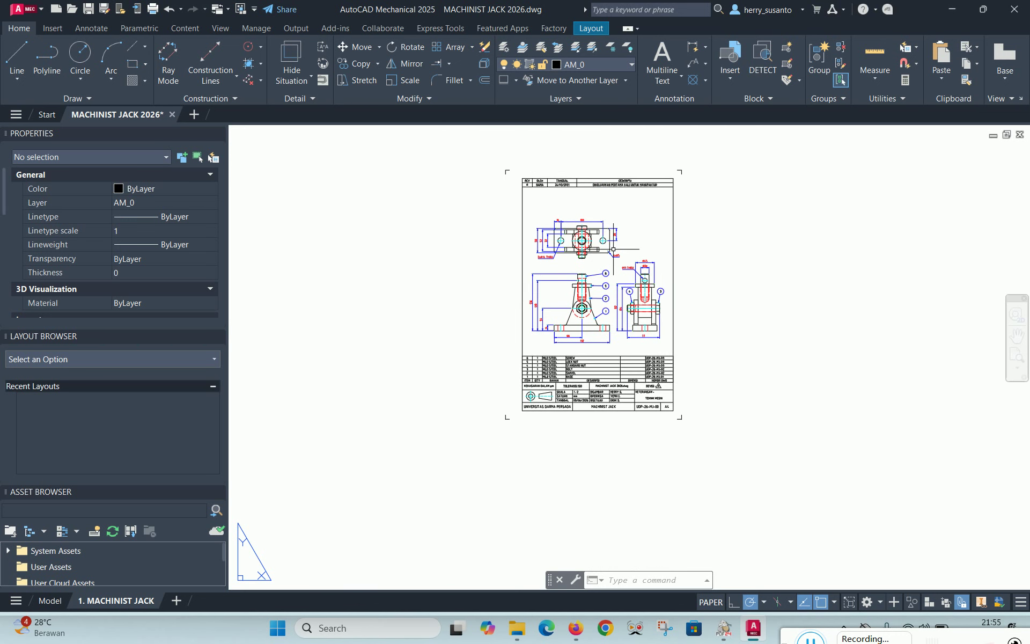
scroll(590, 194, up, 2)
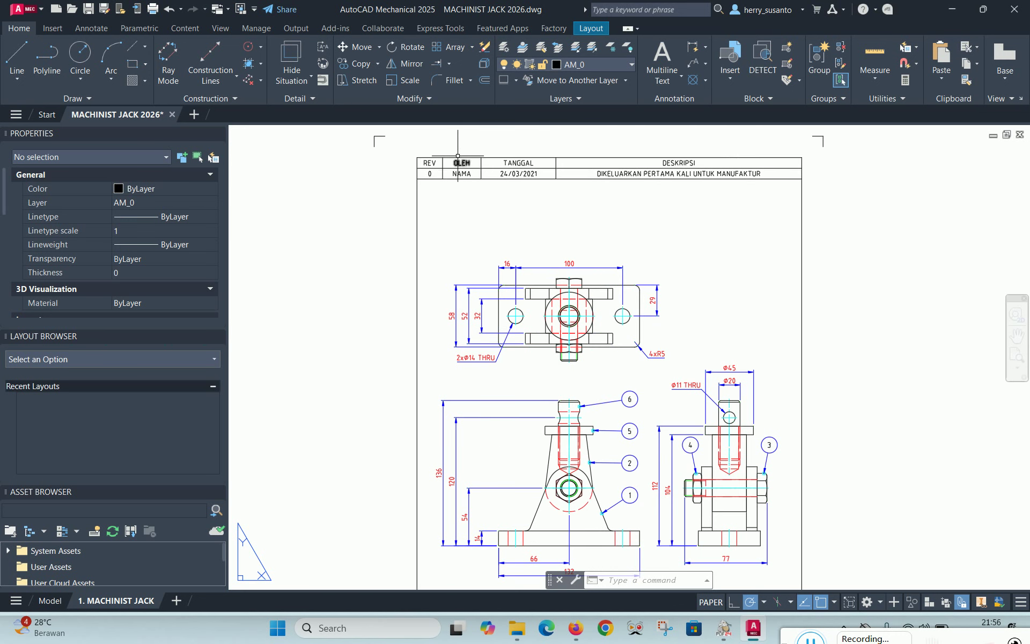
scroll(573, 150, up, 2)
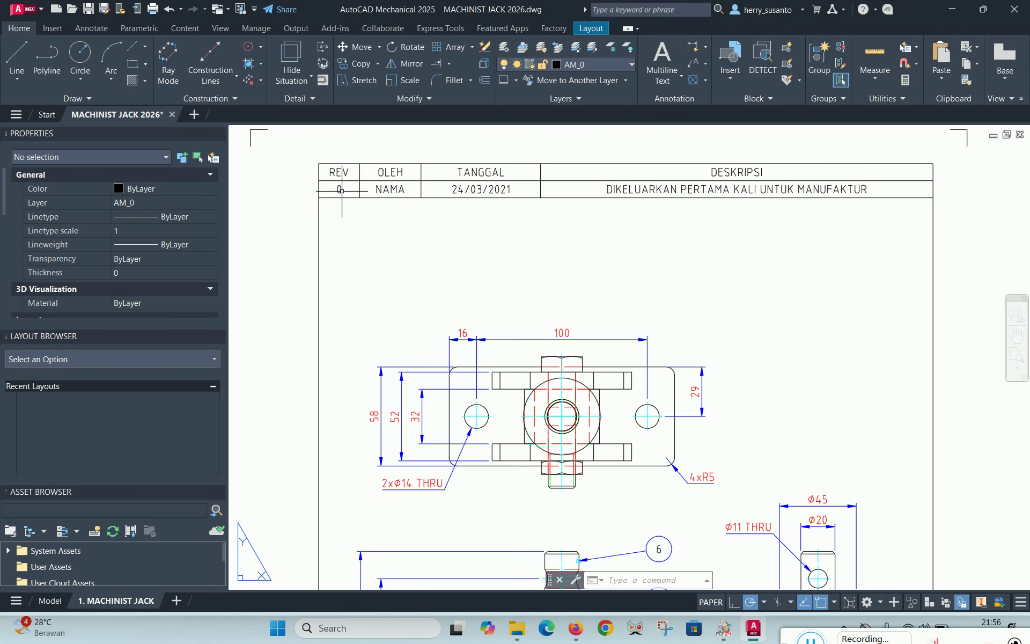
scroll(342, 183, down, 4)
scroll(343, 171, up, 4)
scroll(348, 157, down, 7)
scroll(593, 310, up, 7)
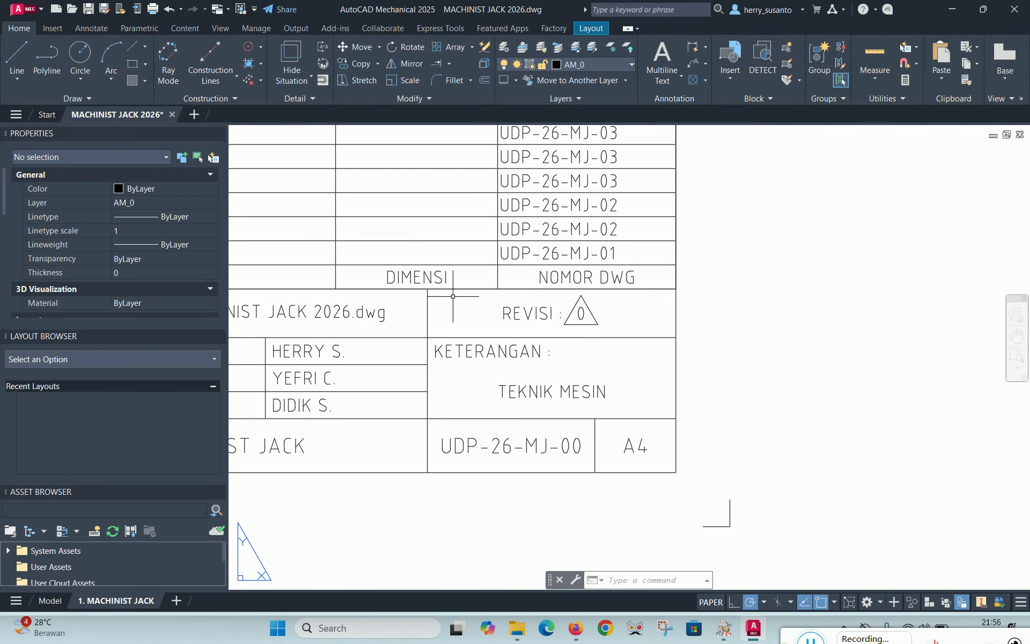
scroll(604, 316, down, 6)
scroll(593, 225, up, 5)
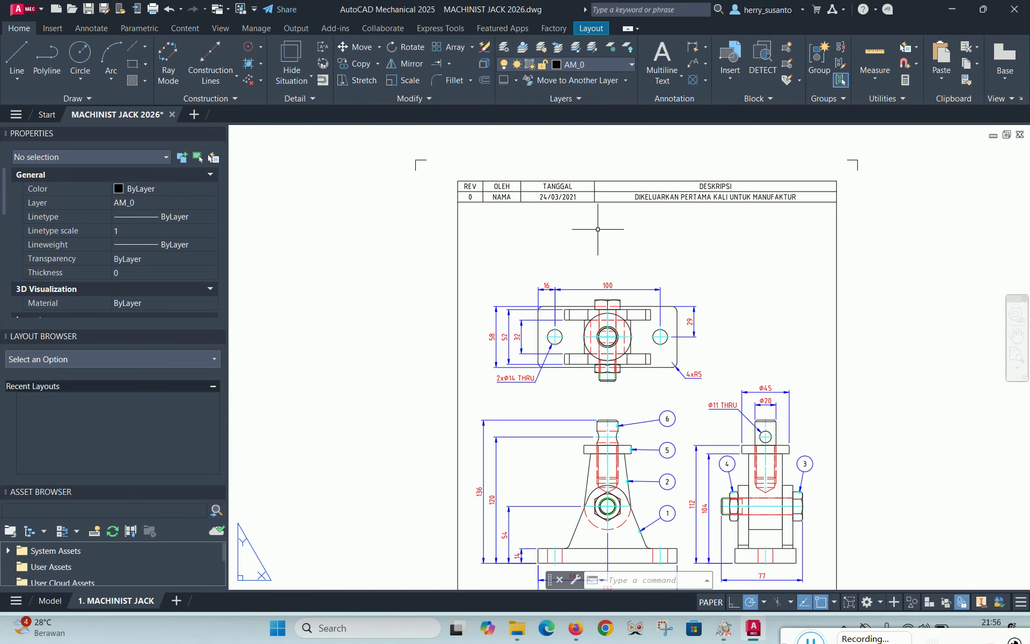
Replace the NAMA placeholder under OLEH in the revision table with the drafter's name
scroll(487, 164, up, 3)
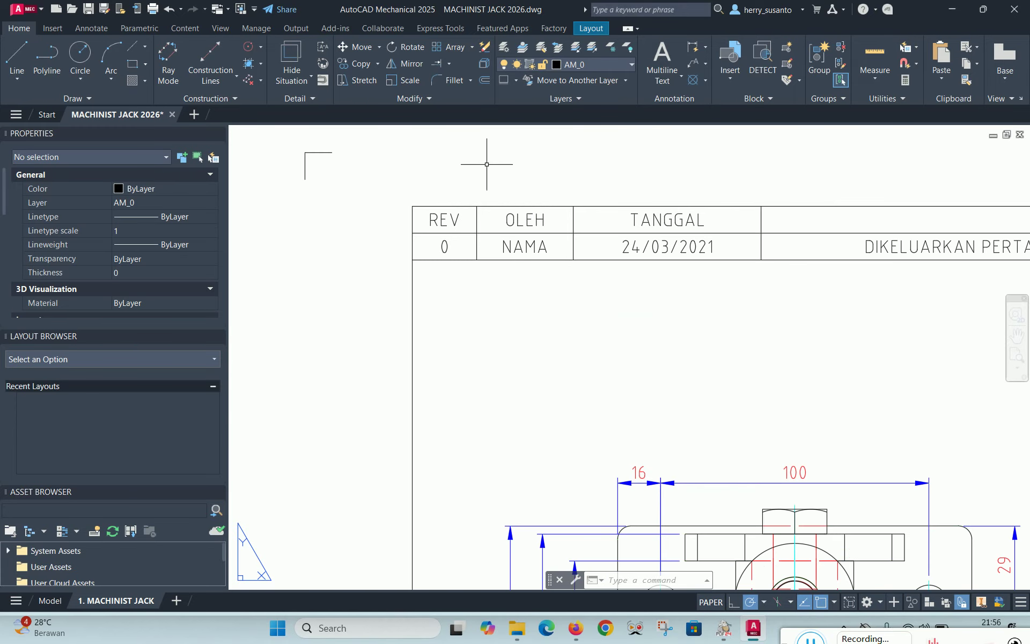
double_click(533, 246)
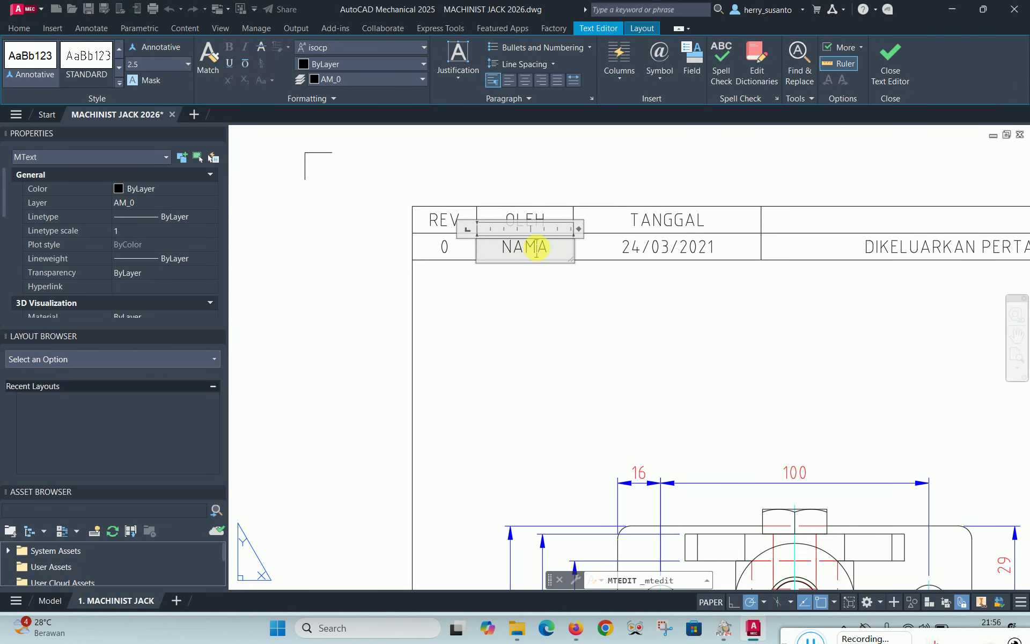
drag(557, 246, 454, 255)
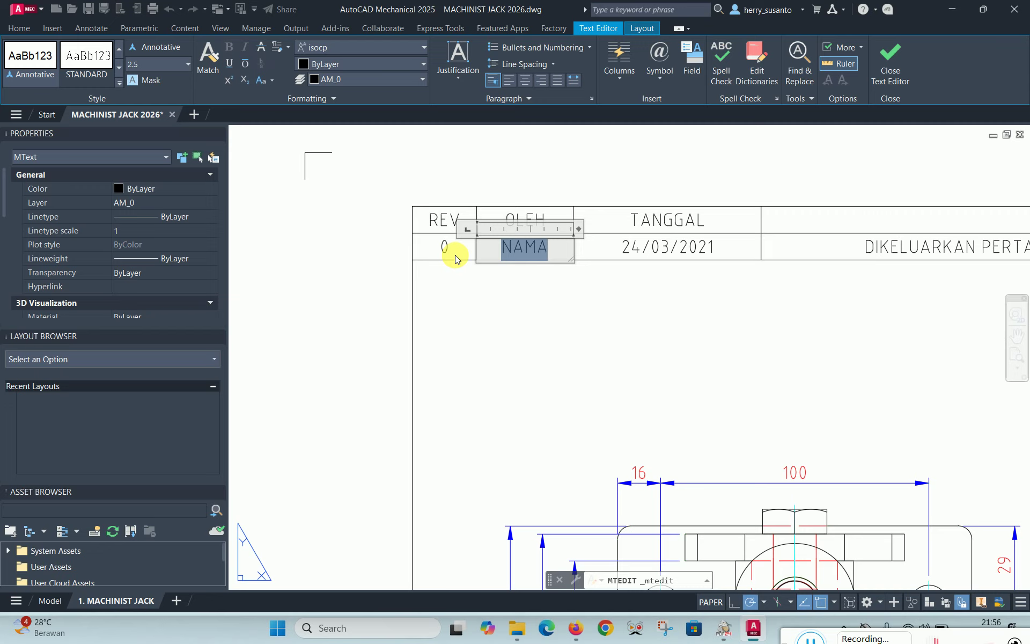
text(HERRY)
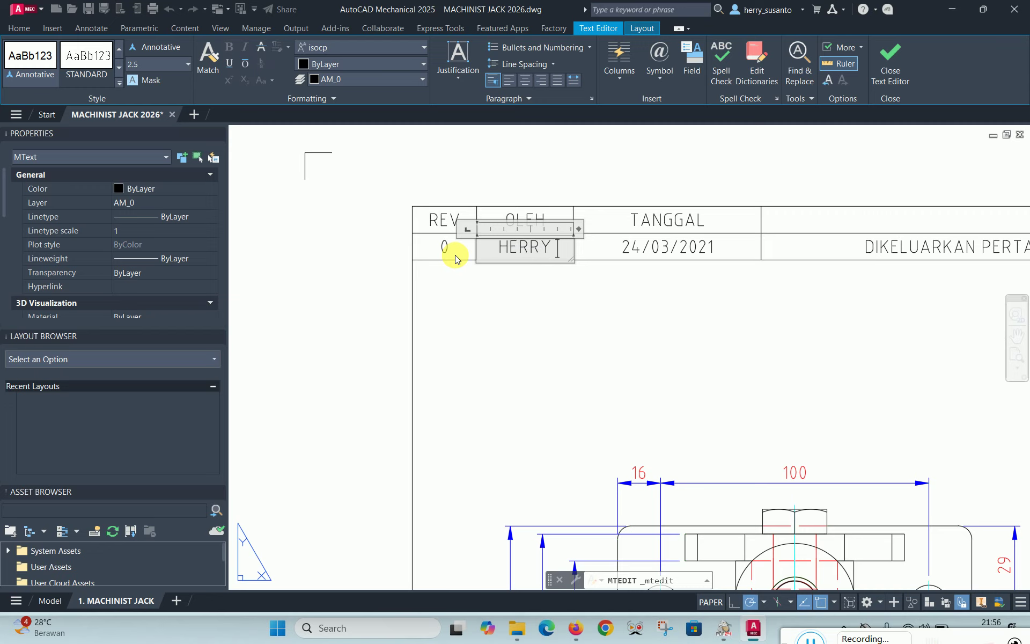
text( S.)
click(604, 329)
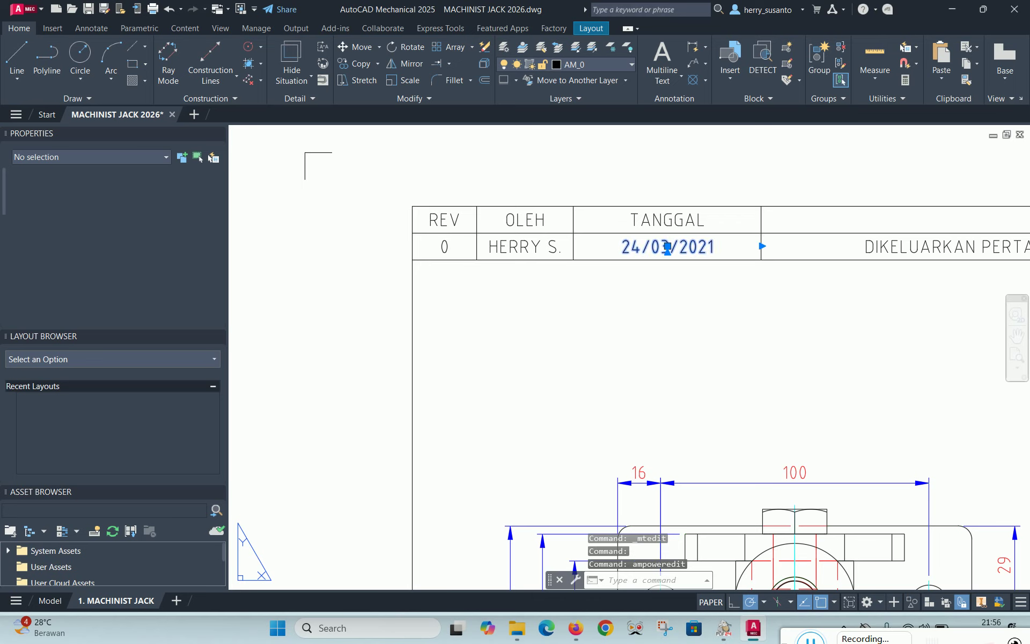
Set the TANGGAL date of revision 0 in the revision table to 03/06/2026
double_click(641, 248)
drag(641, 251, 618, 252)
text(03)
drag(672, 252, 663, 250)
text(6/202)
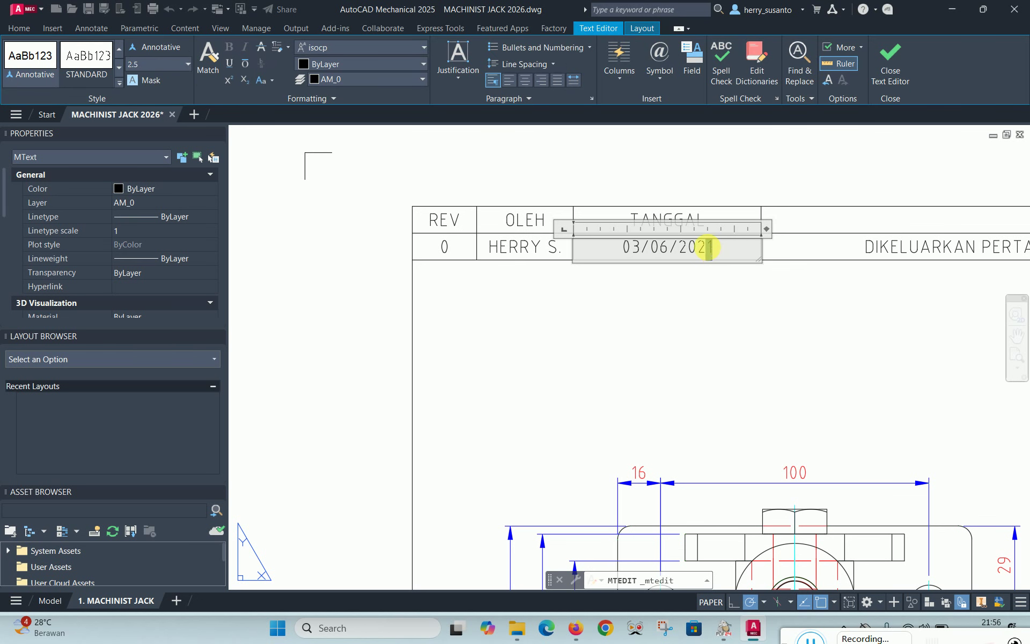
text(6)
click(685, 341)
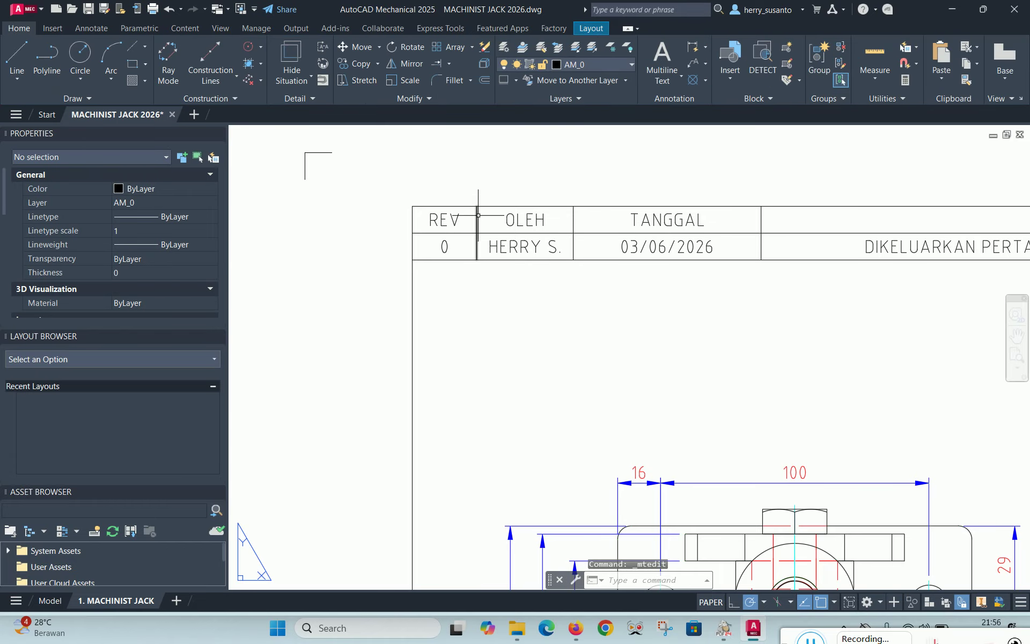
Examine the completed sheet, checking the revision table, the dimensioned views, the parts list and the title block
scroll(432, 228, down, 2)
scroll(432, 228, down, 1)
scroll(679, 208, up, 1)
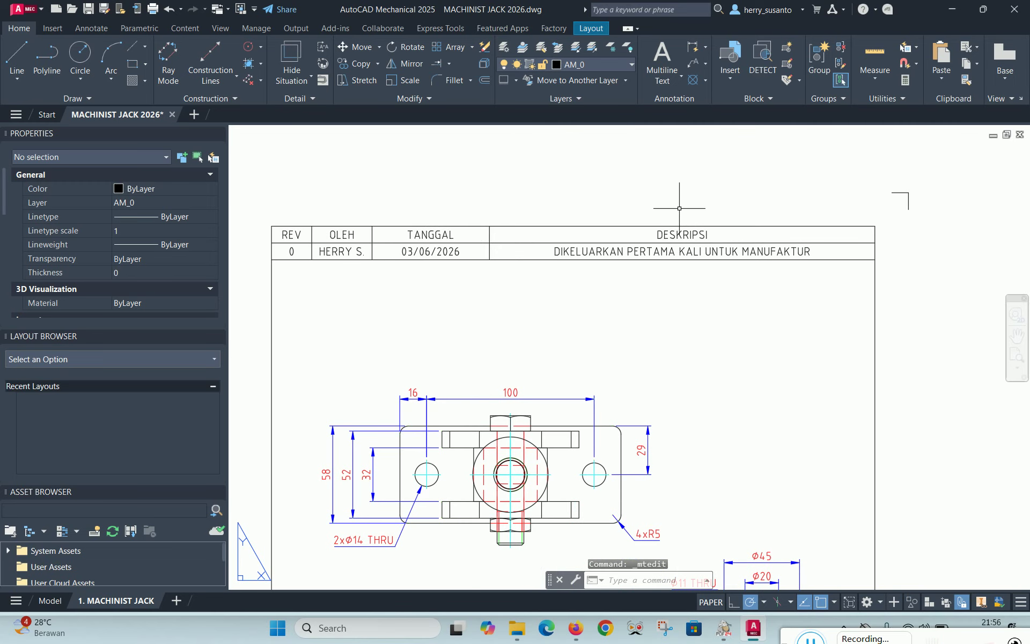
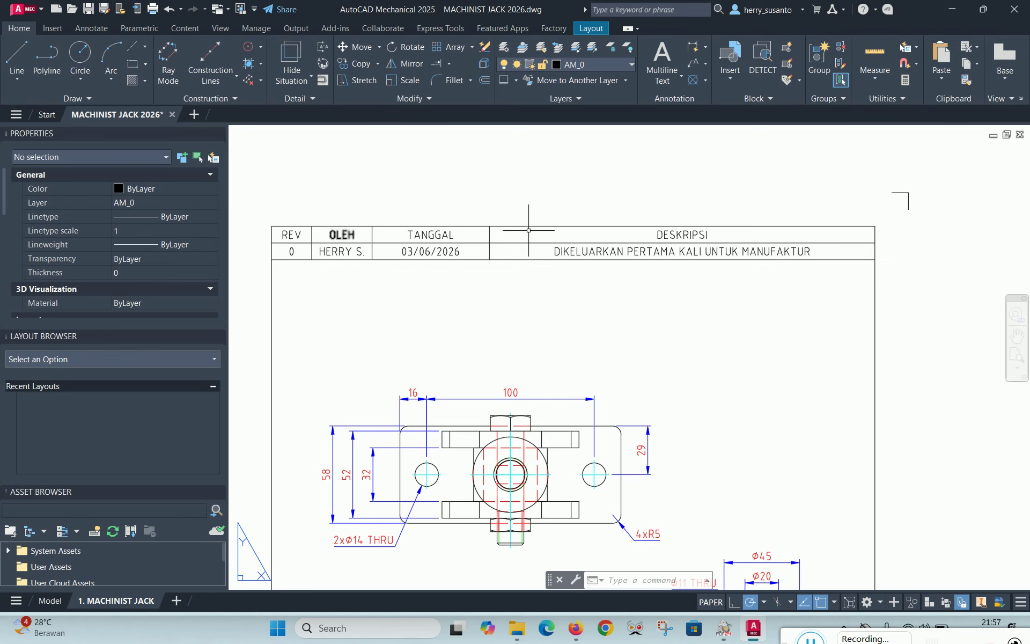
scroll(713, 210, down, 10)
scroll(653, 332, up, 5)
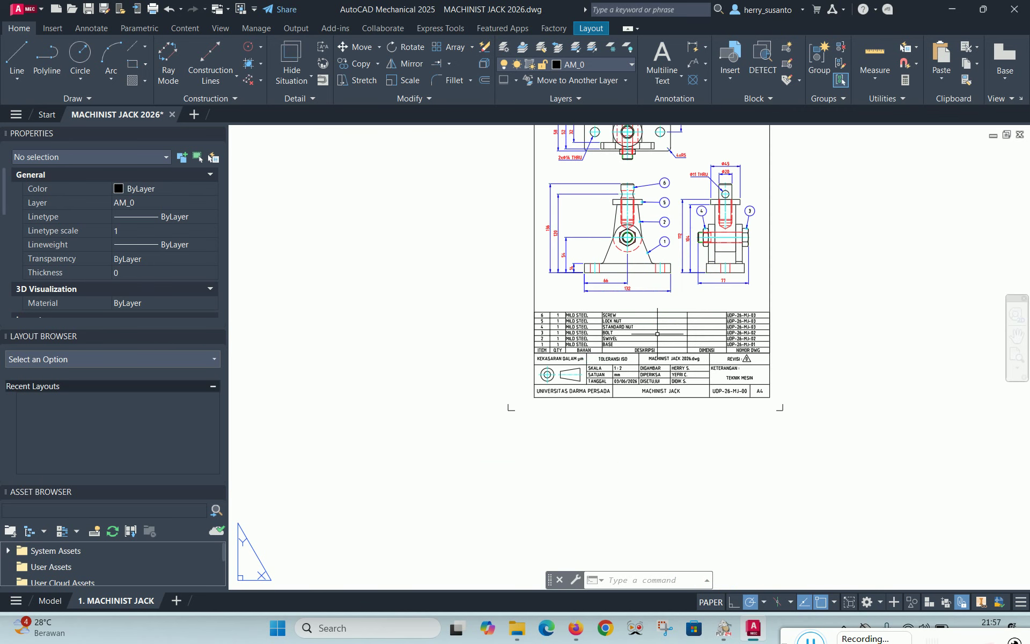
scroll(652, 332, down, 5)
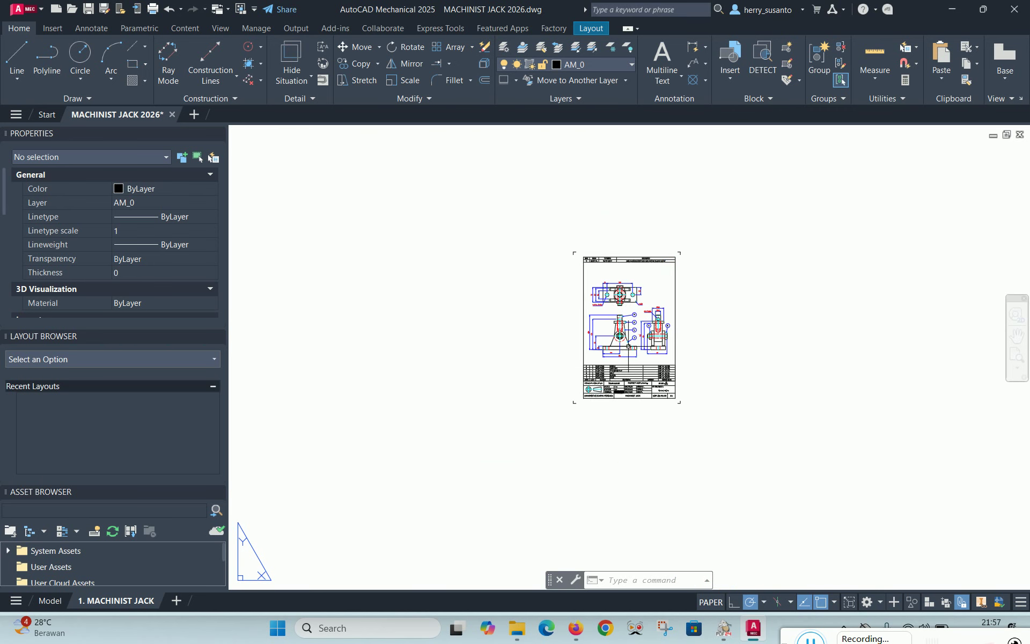
scroll(708, 160, up, 3)
scroll(687, 180, up, 2)
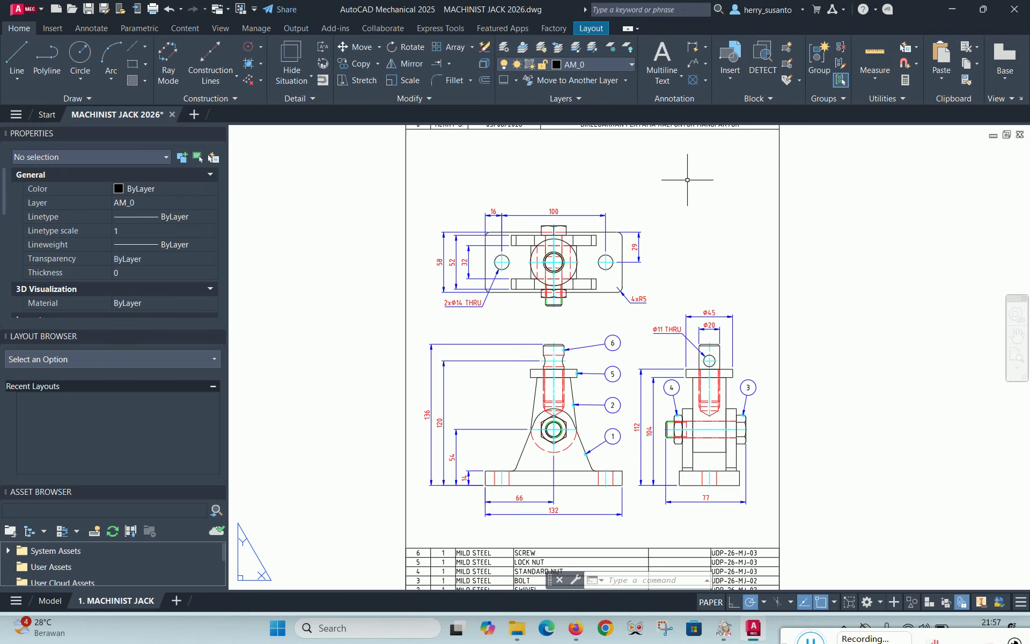
scroll(543, 353, down, 2)
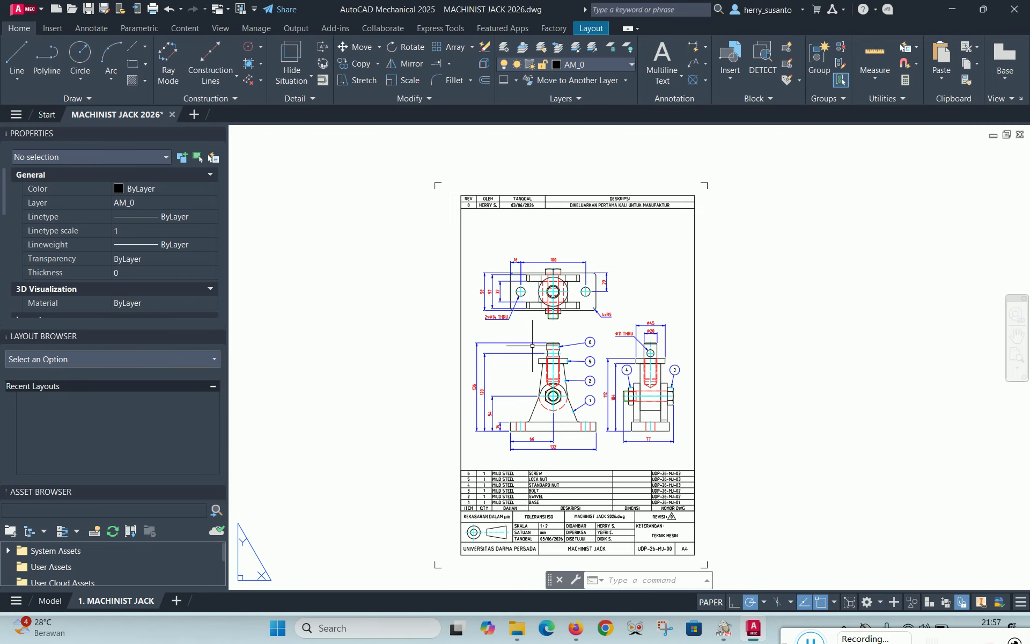
scroll(549, 214, up, 2)
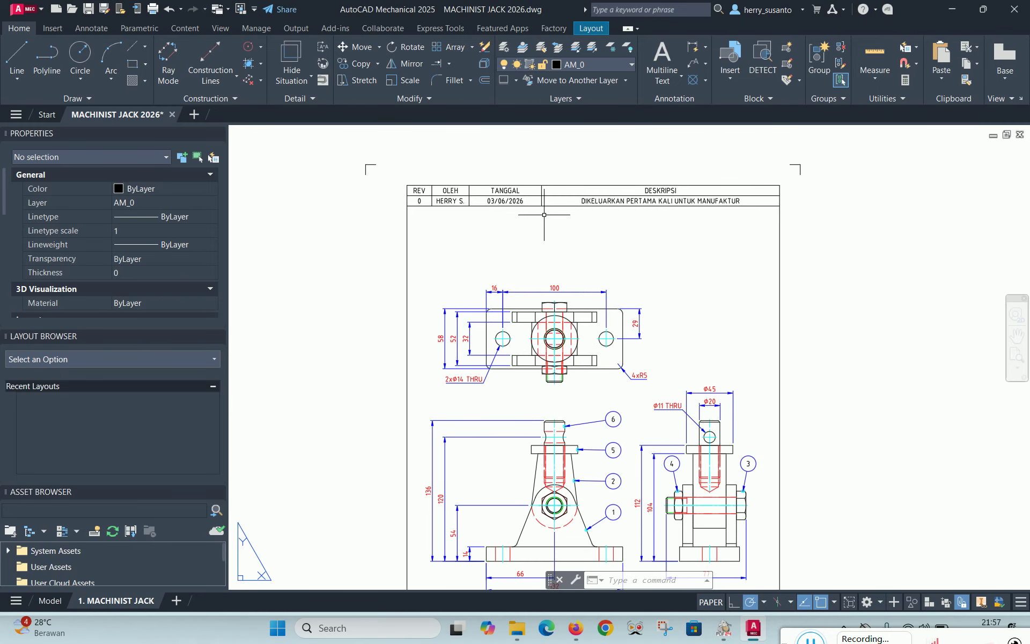
scroll(431, 179, up, 2)
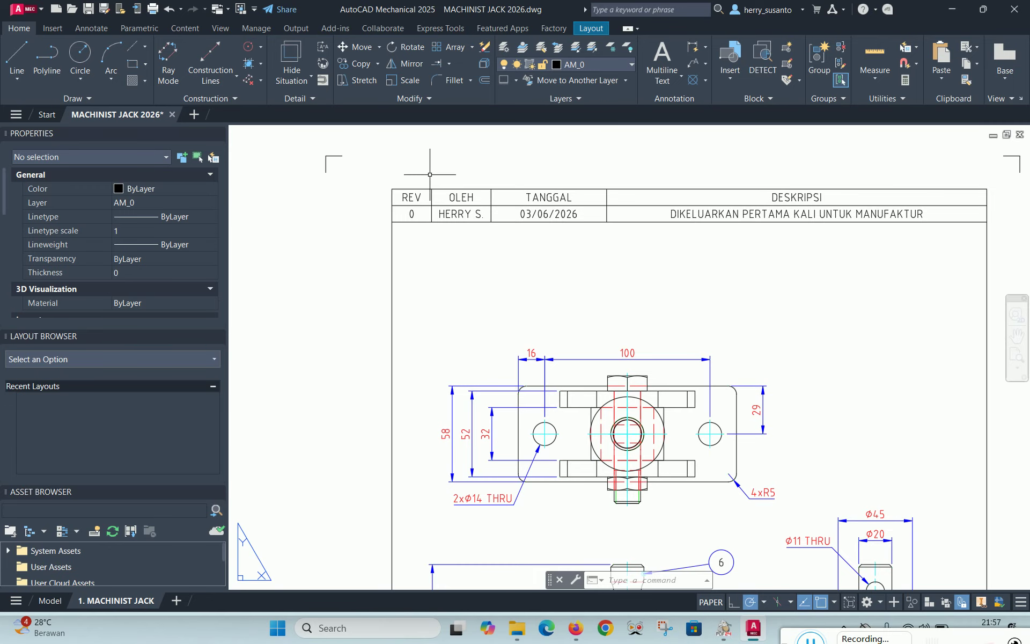
scroll(592, 317, down, 4)
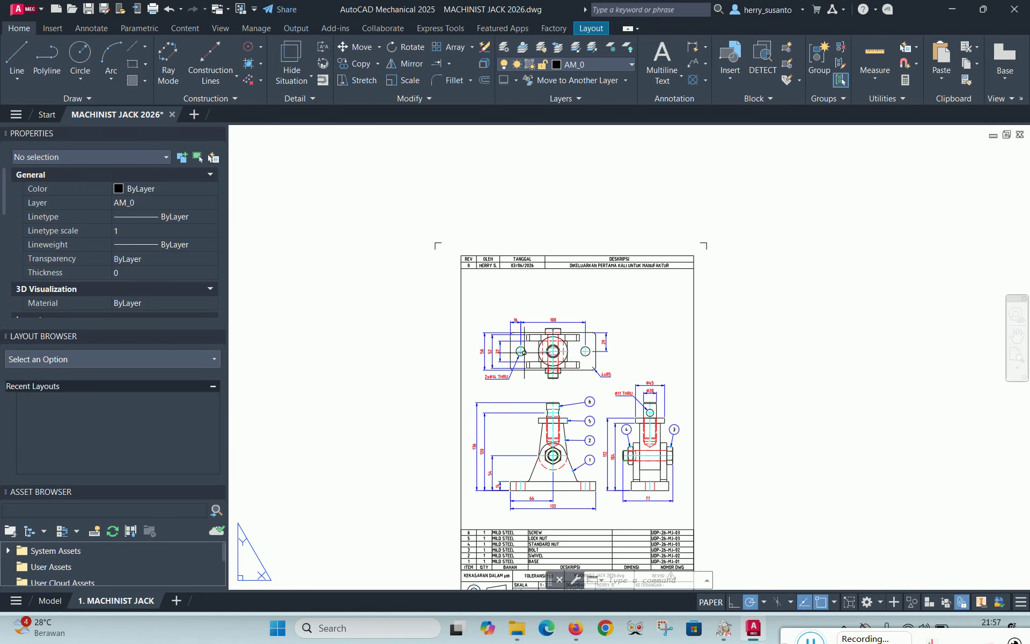
scroll(524, 338, up, 4)
scroll(584, 375, up, 2)
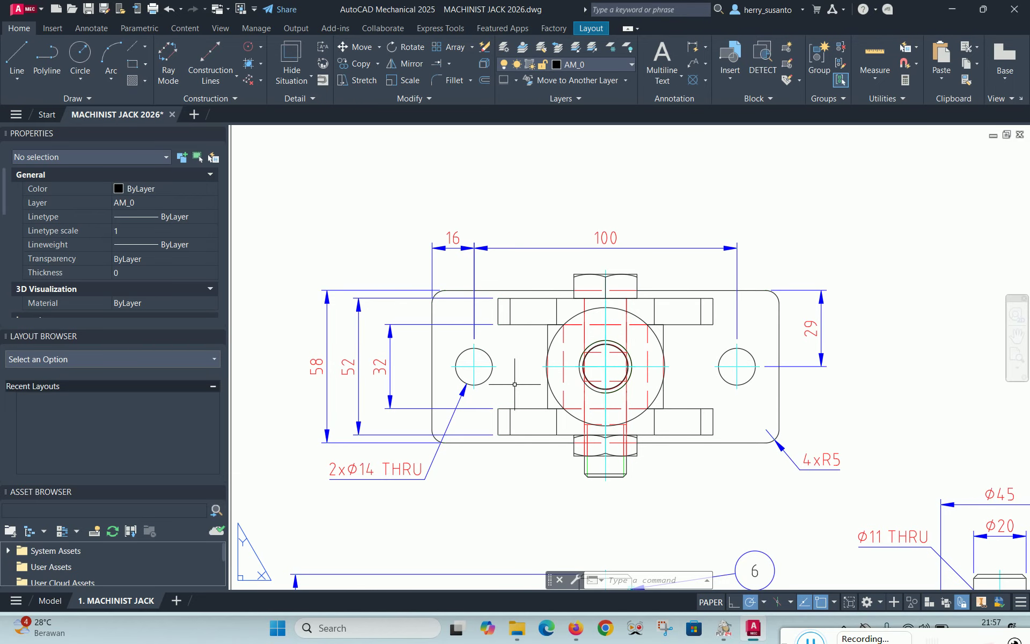
scroll(519, 362, down, 3)
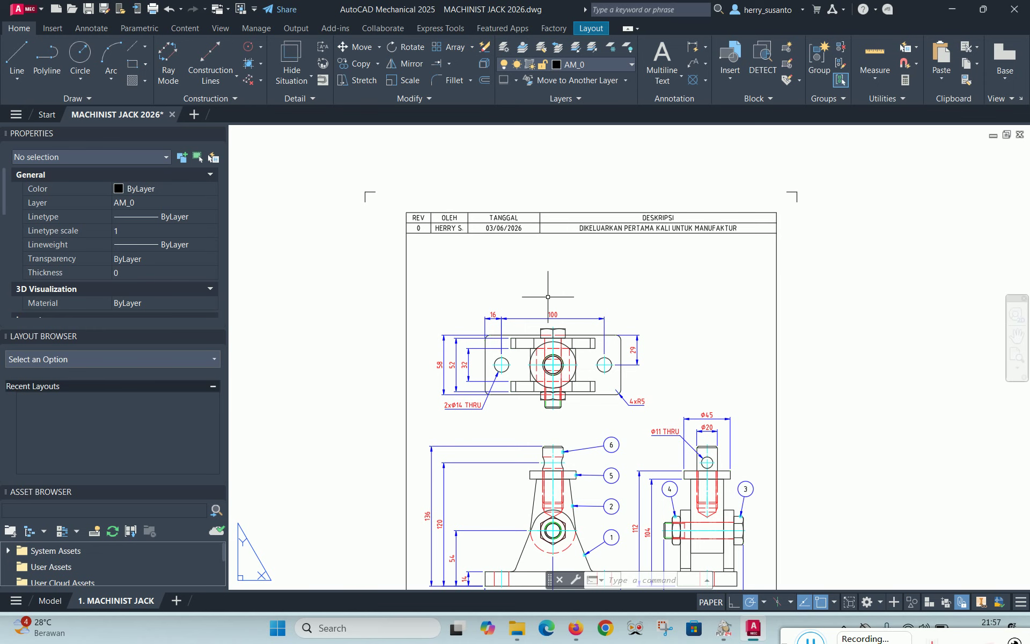
Offset the bottom line of the revision table 5 mm downward to add an empty row below revision 0
scroll(456, 226, up, 3)
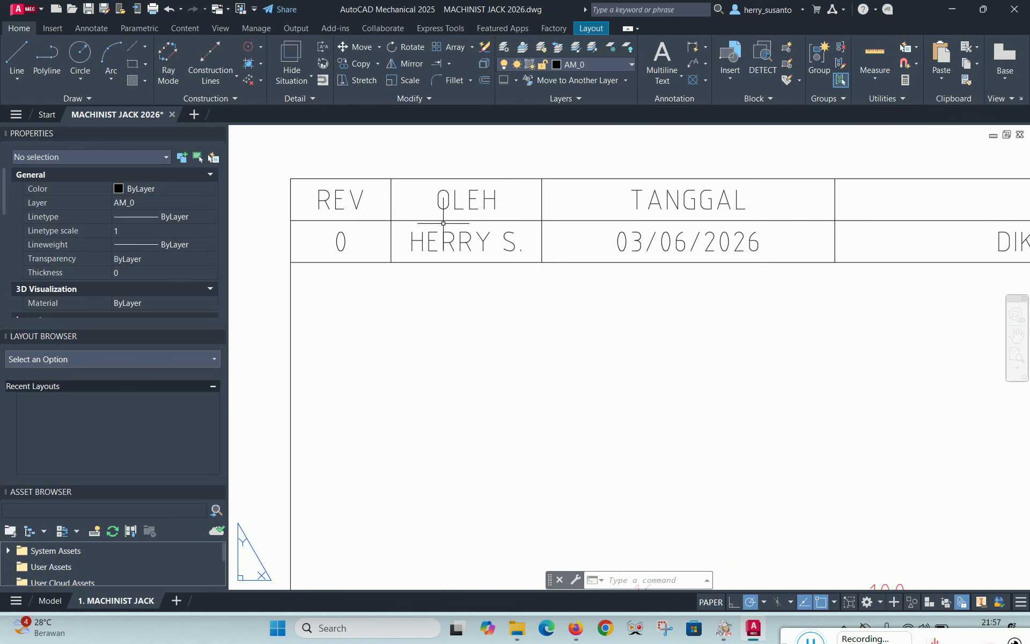
scroll(361, 223, down, 2)
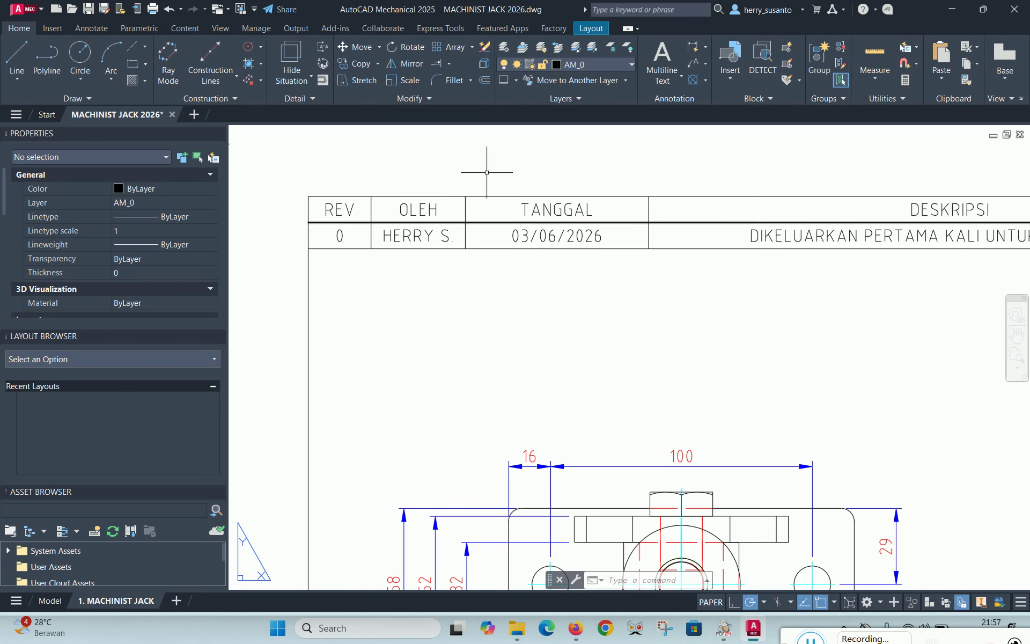
click(484, 81)
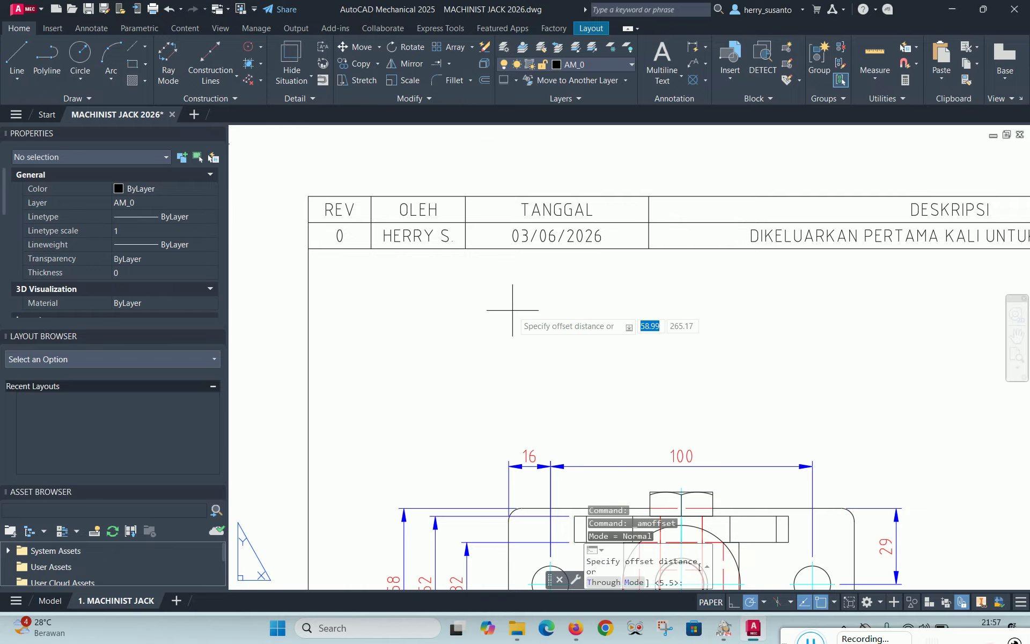
text(5)
key(Return)
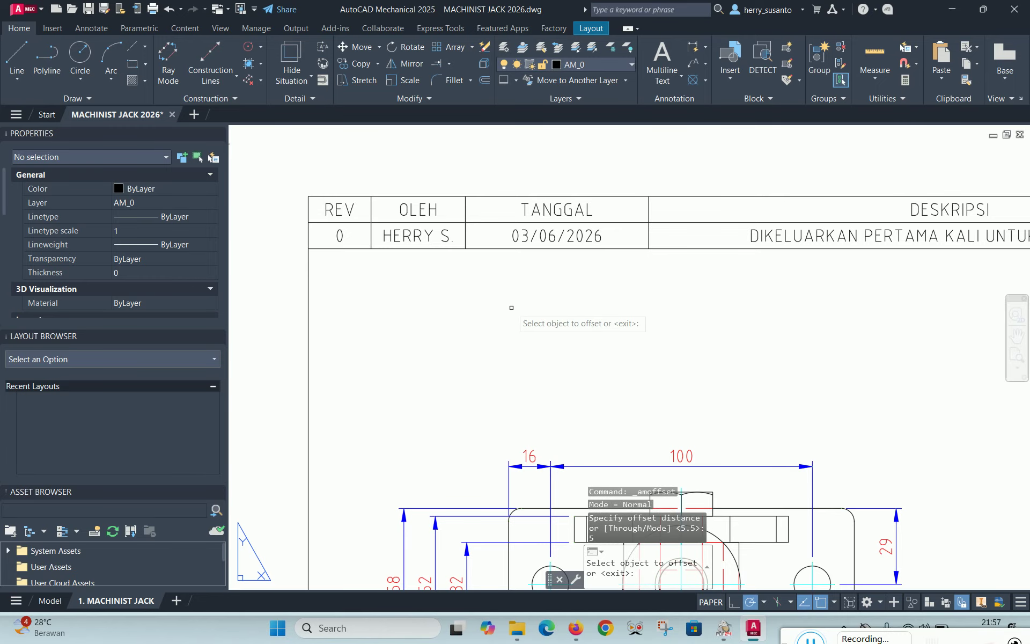
click(454, 247)
click(456, 264)
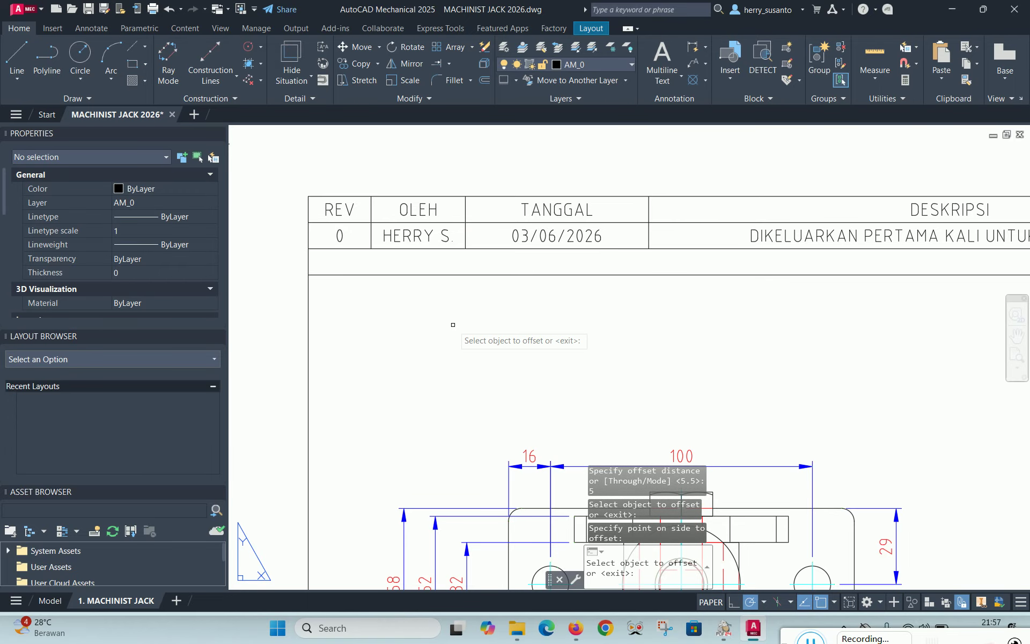
key(Return)
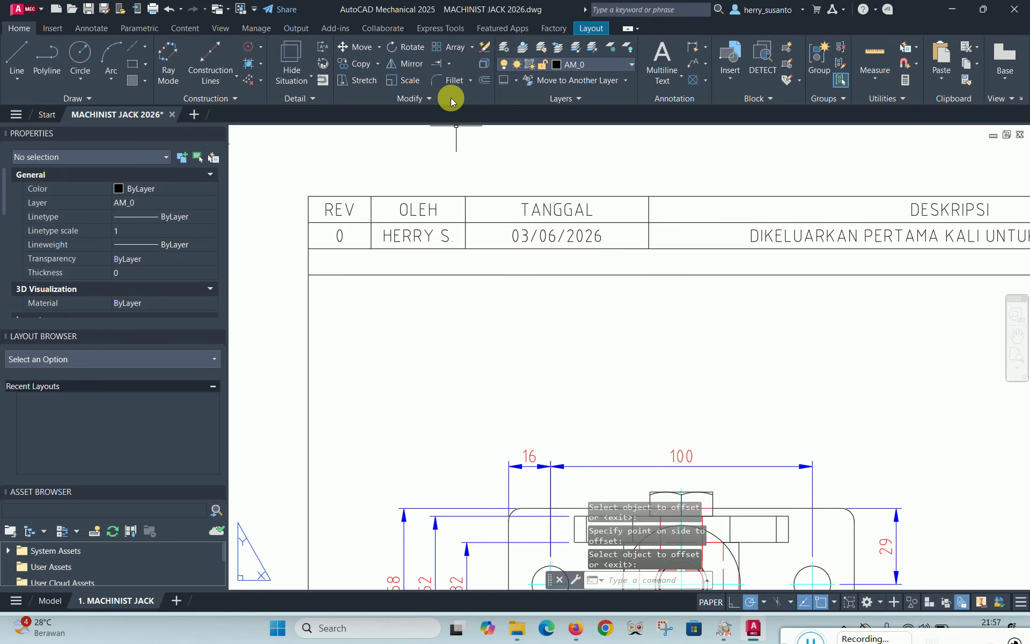
Extend the three column dividers of the revision table down to the new row's bottom line
click(439, 64)
click(371, 243)
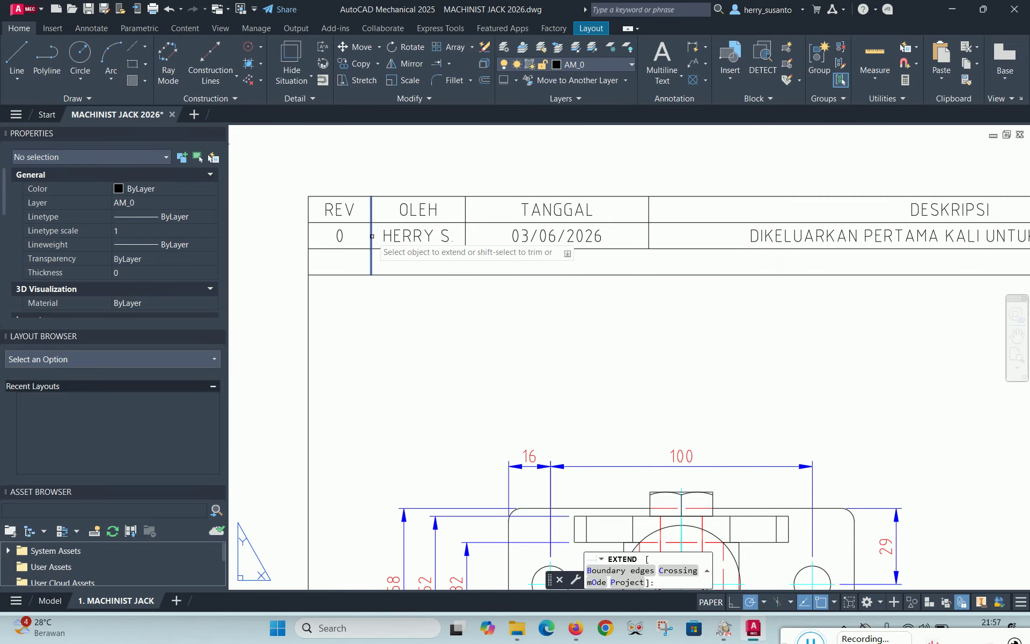
click(466, 256)
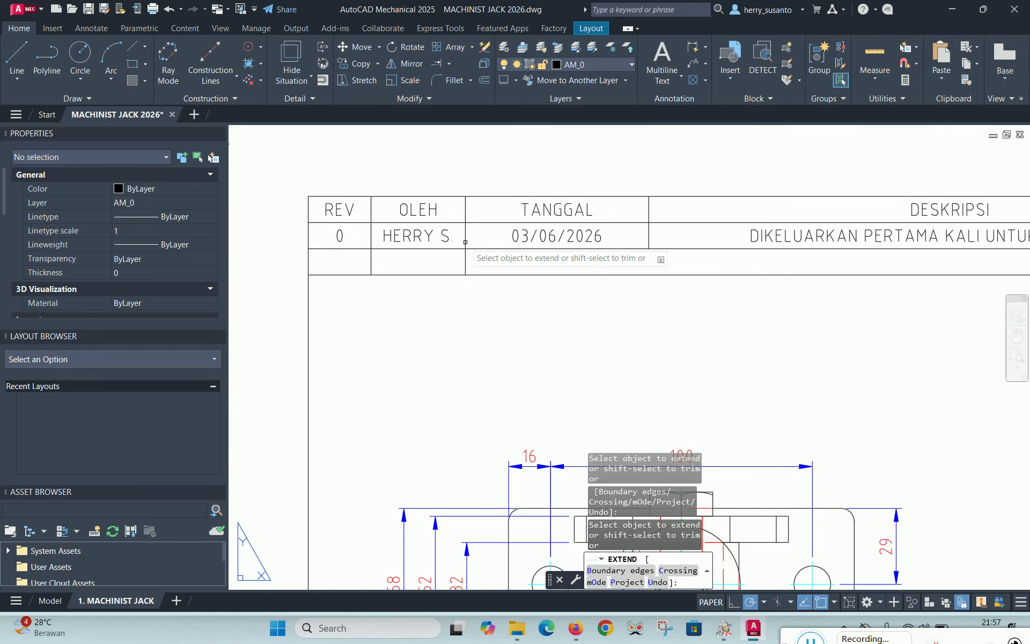
click(649, 241)
scroll(650, 240, down, 2)
middle_drag(520, 190, 455, 199)
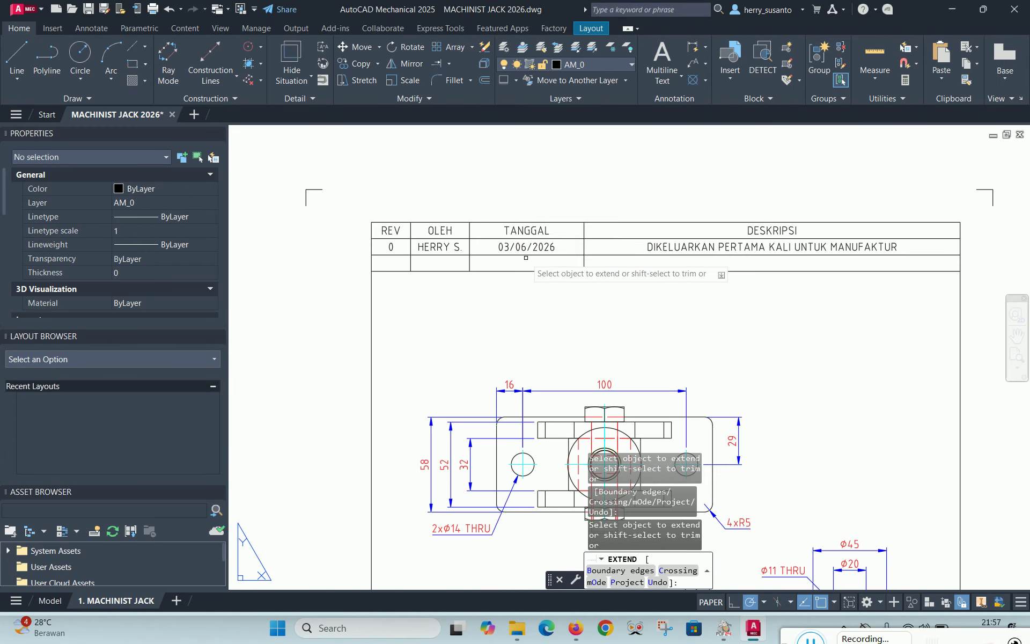
right_click(454, 186)
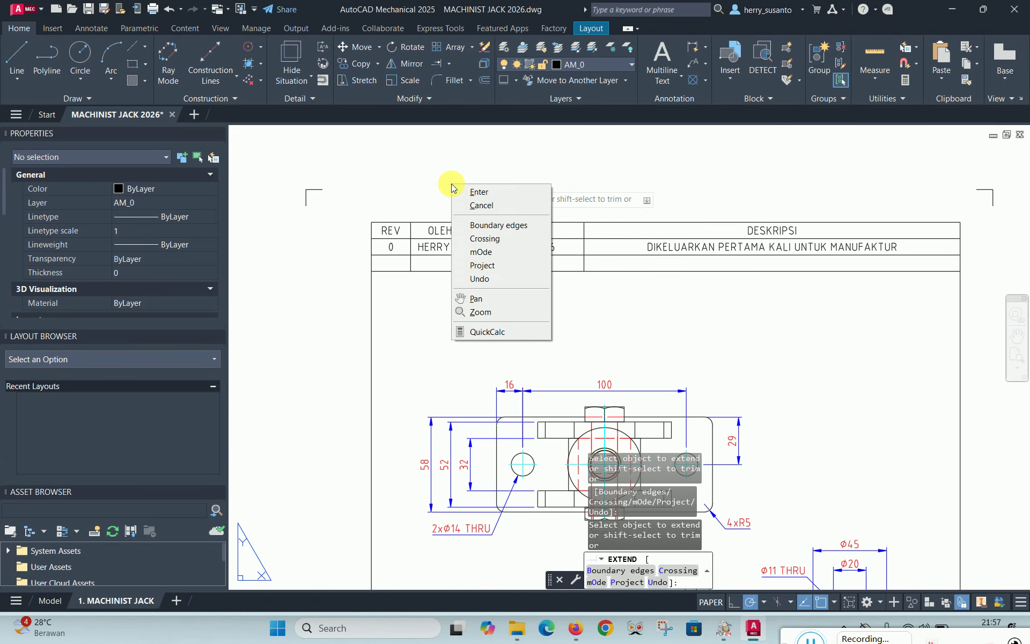
click(486, 192)
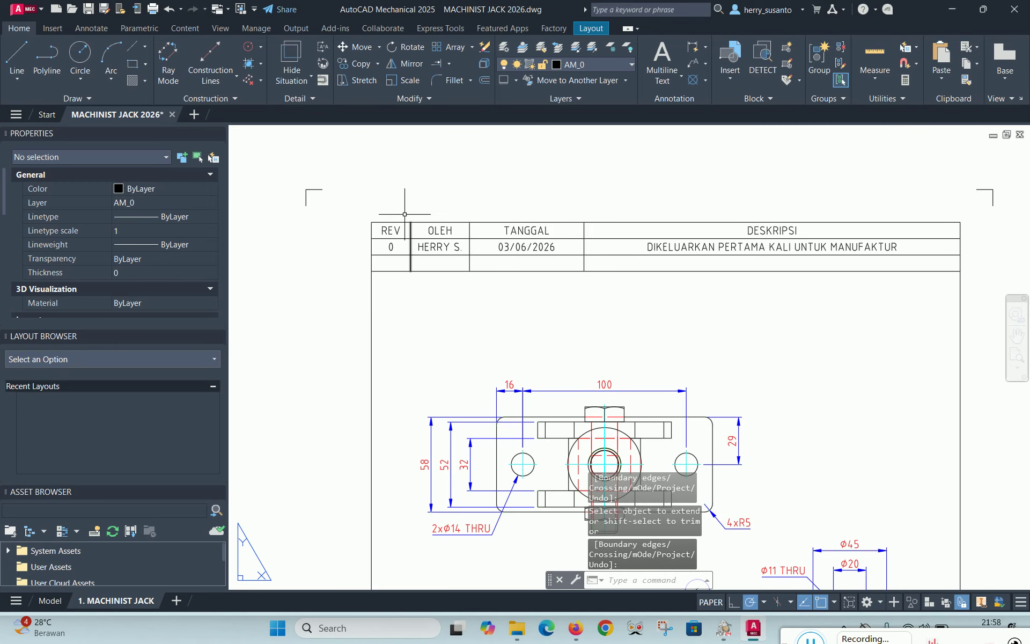
Copy the four texts of the revision 0 row into the empty row below, using the row's corner as base point
click(359, 63)
click(394, 246)
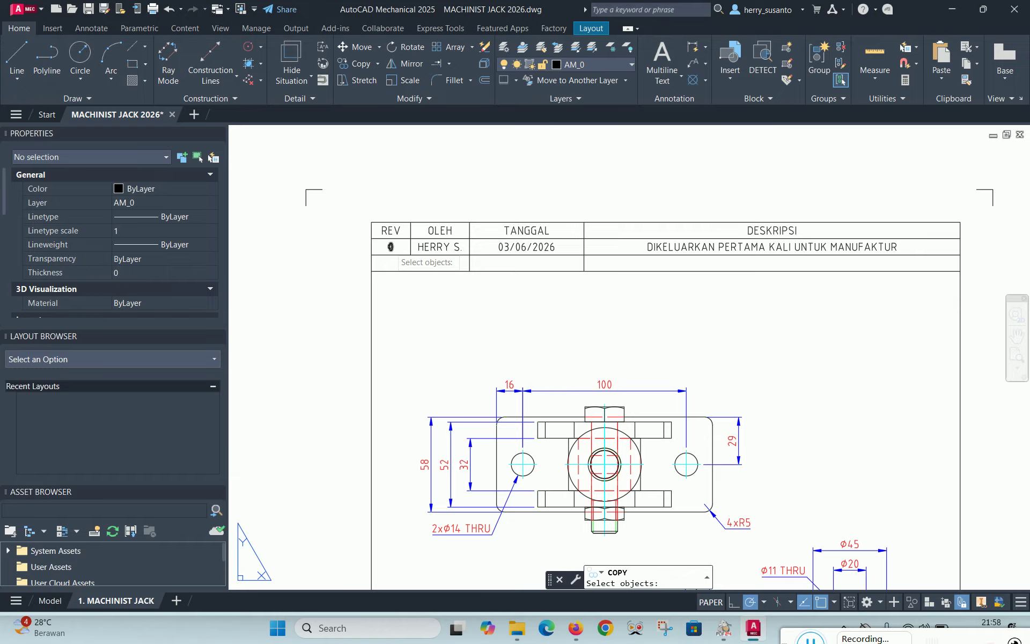
click(444, 247)
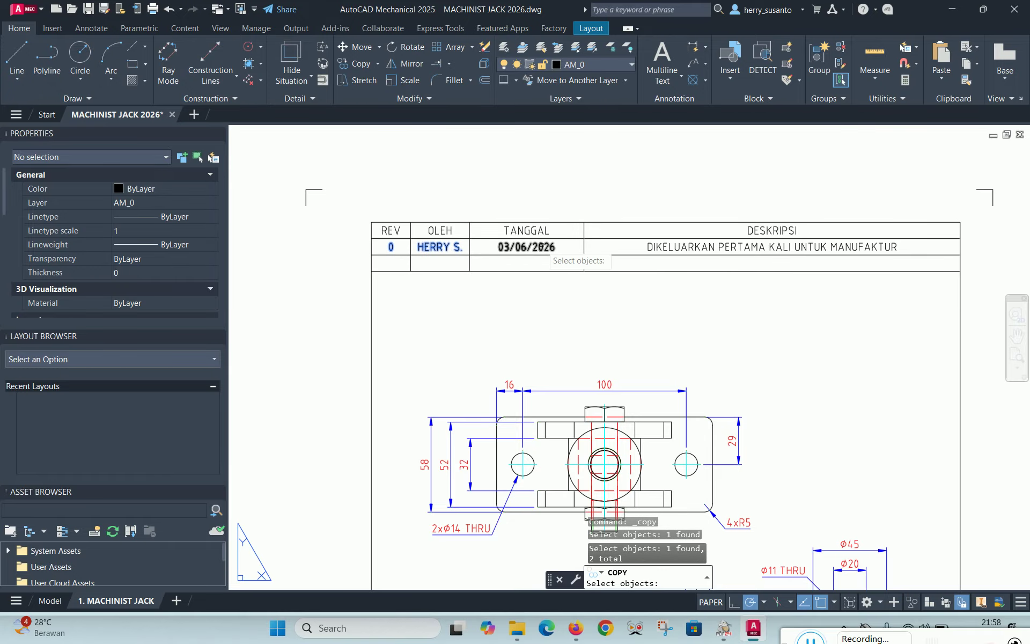
click(547, 256)
click(692, 249)
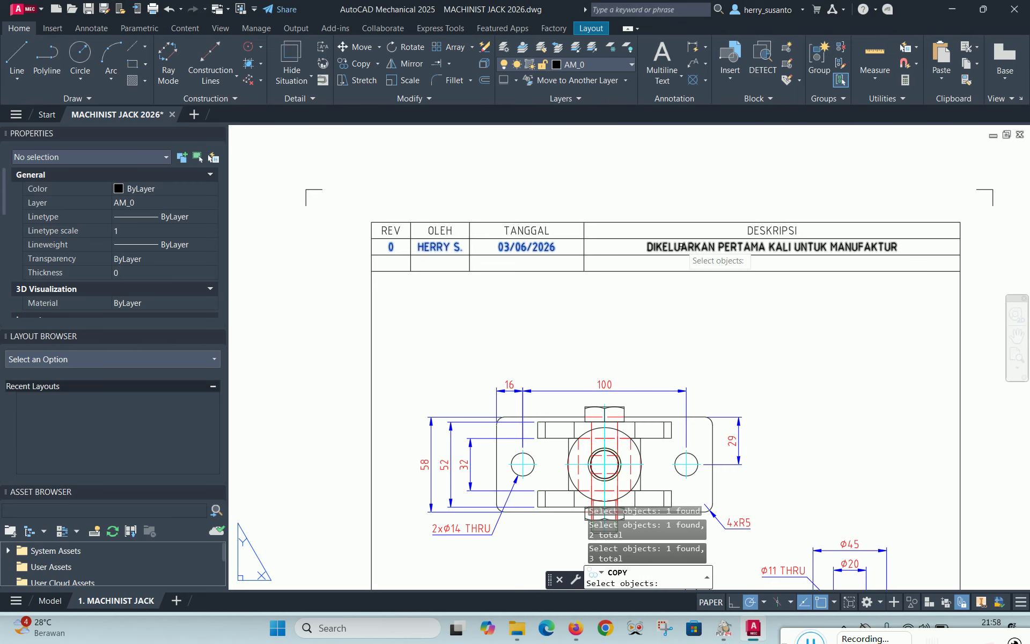
key(Return)
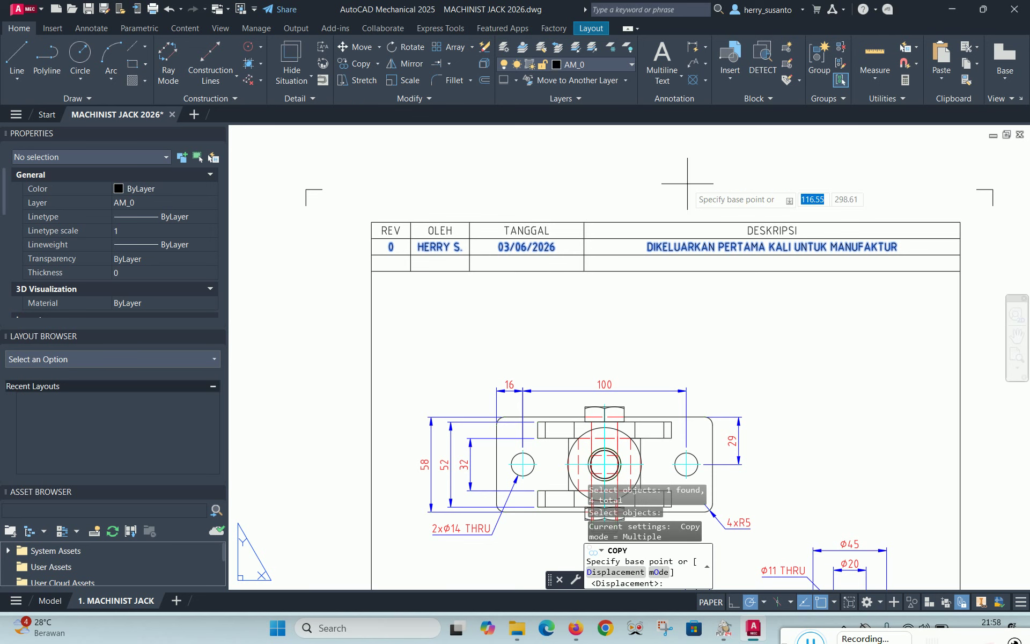
scroll(378, 247, up, 4)
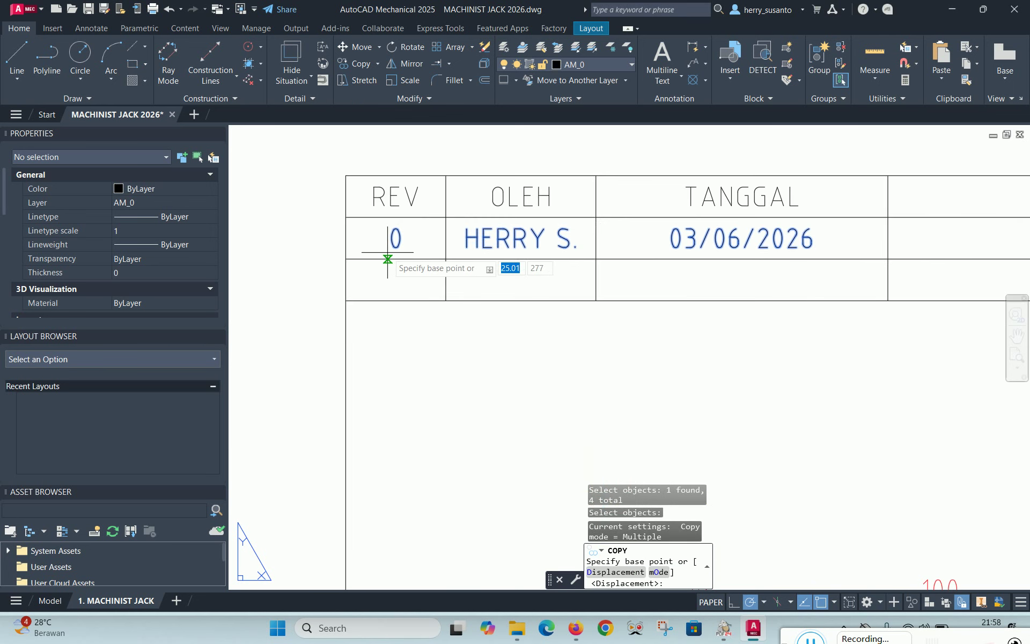
click(346, 218)
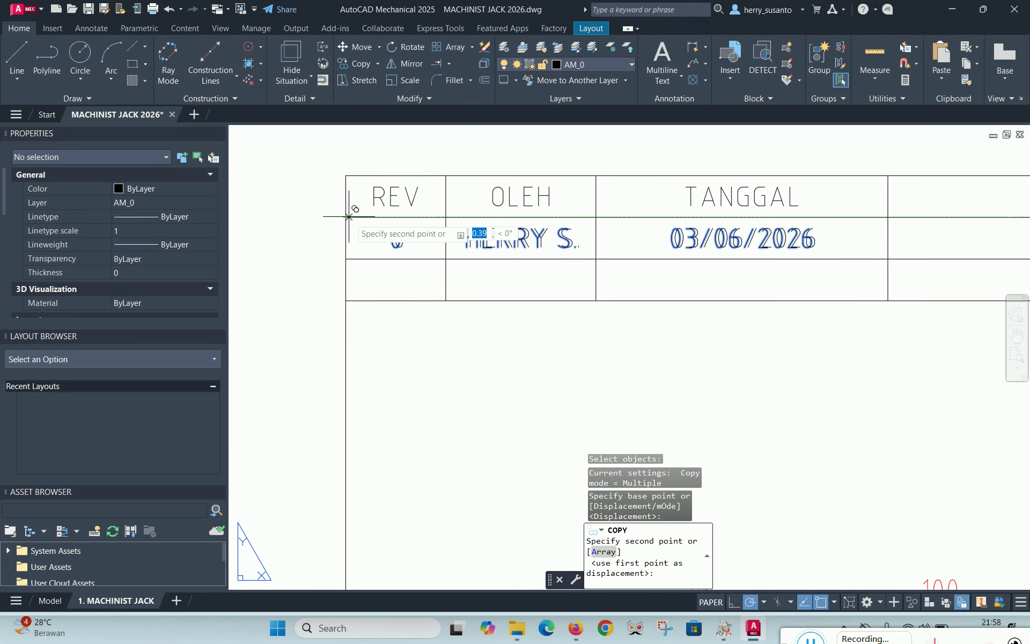
click(346, 258)
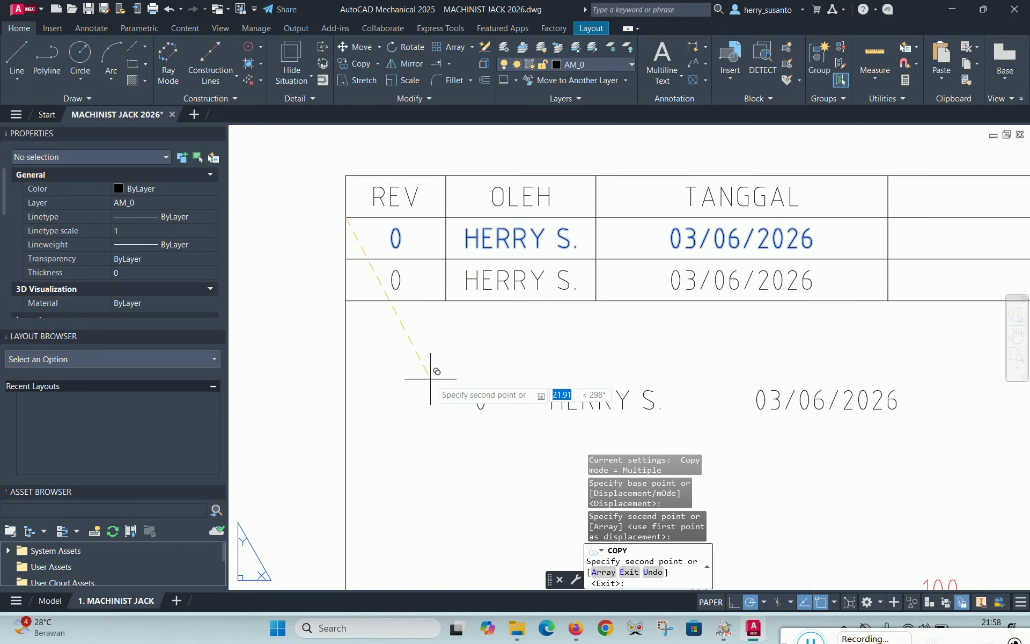
key(Escape)
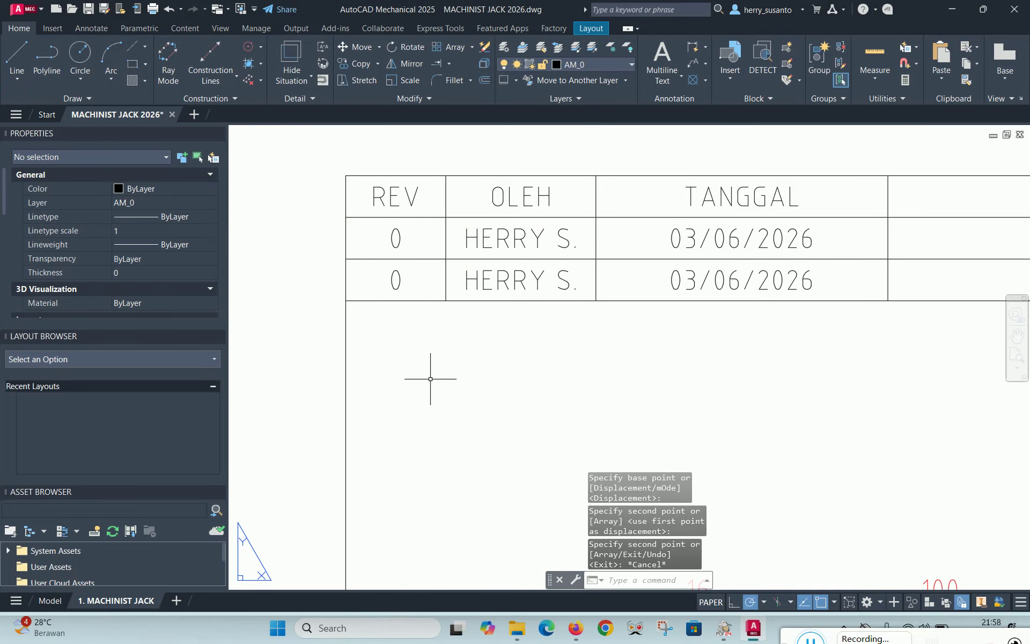
Change the REV number in the revision table's bottom row to 1
click(400, 276)
double_click(401, 276)
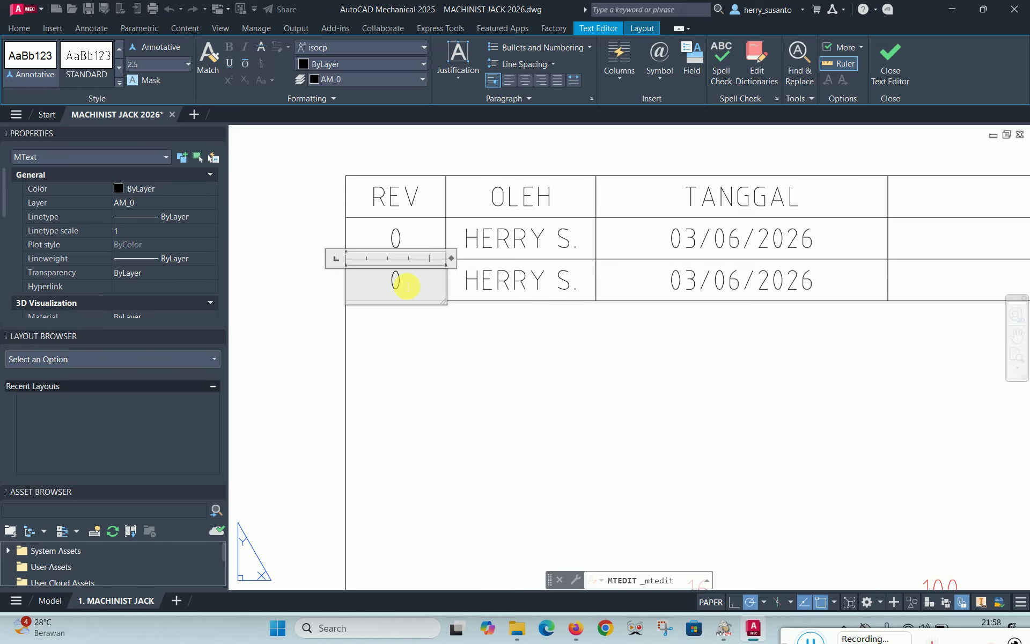
text(1)
click(423, 329)
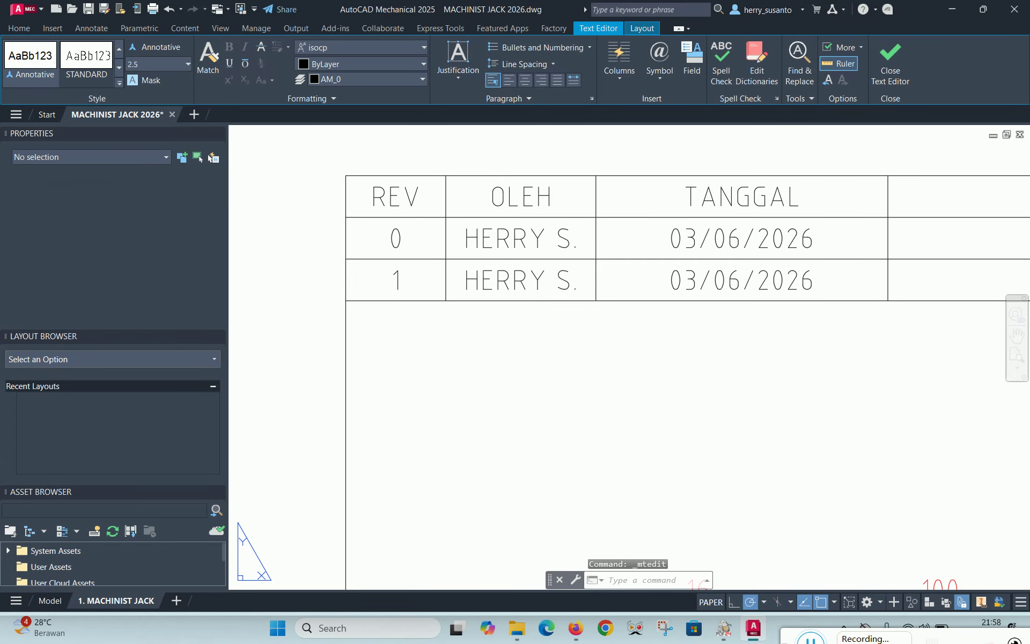
Replace the OLEH entry in the revision 1 row with the reviser's name
scroll(375, 265, down, 5)
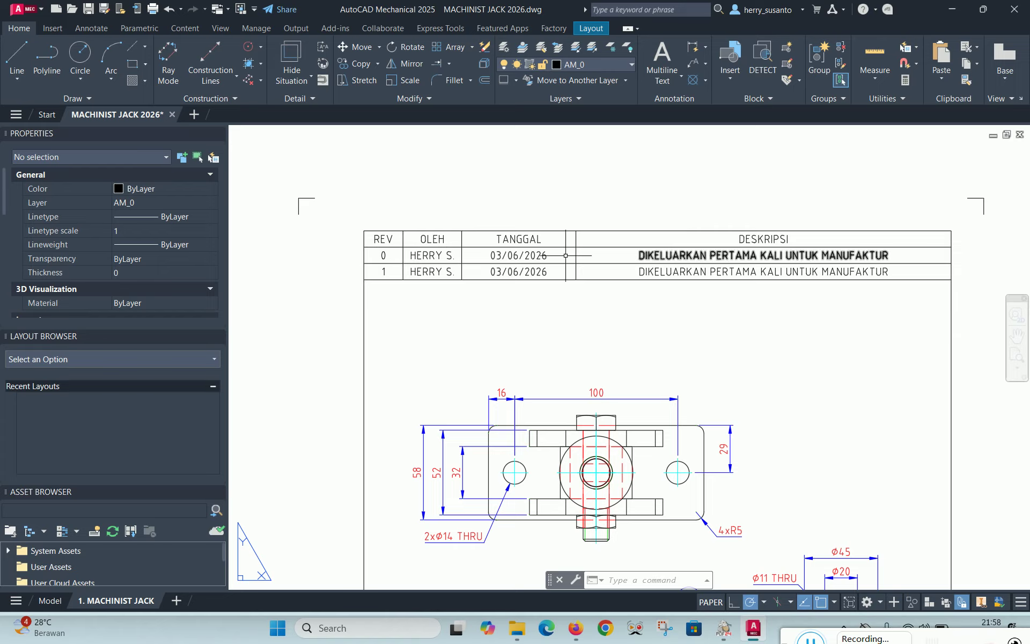
scroll(430, 252, up, 4)
scroll(355, 272, up, 2)
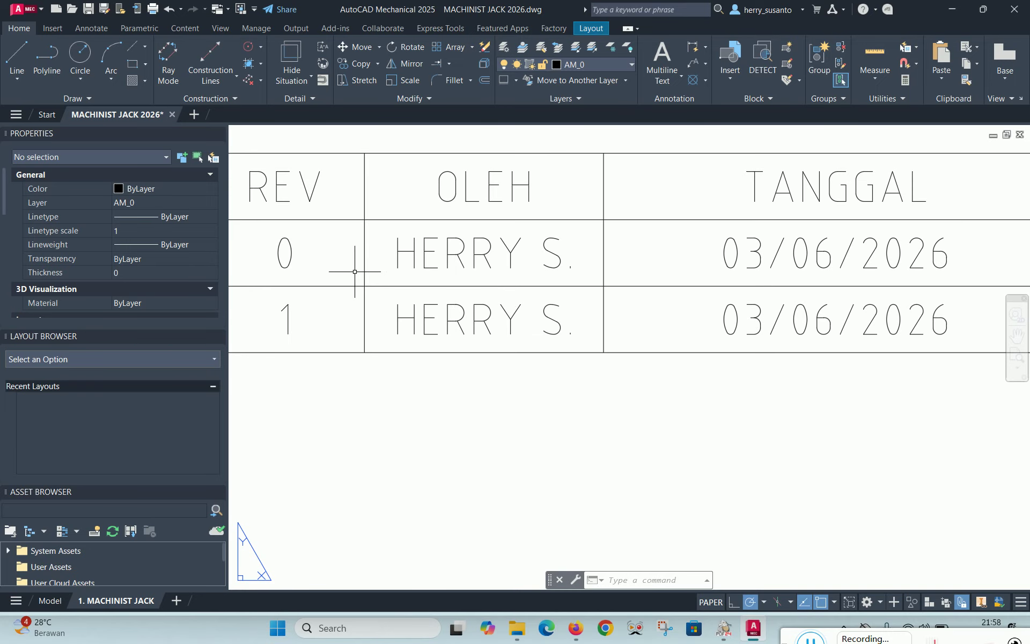
double_click(473, 322)
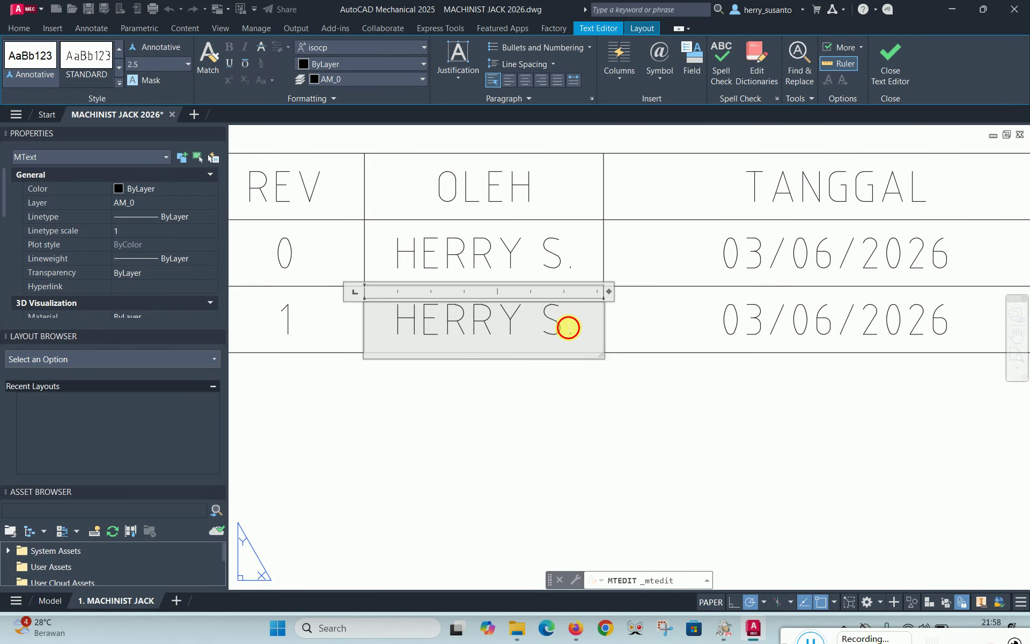
drag(568, 328, 391, 350)
text(HUSEN)
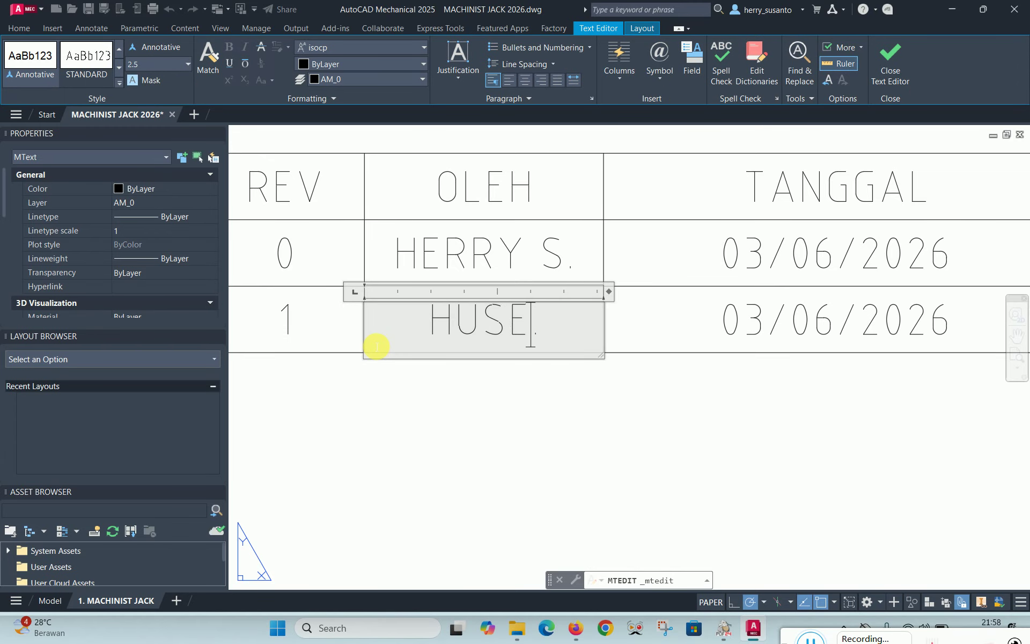
text( A)
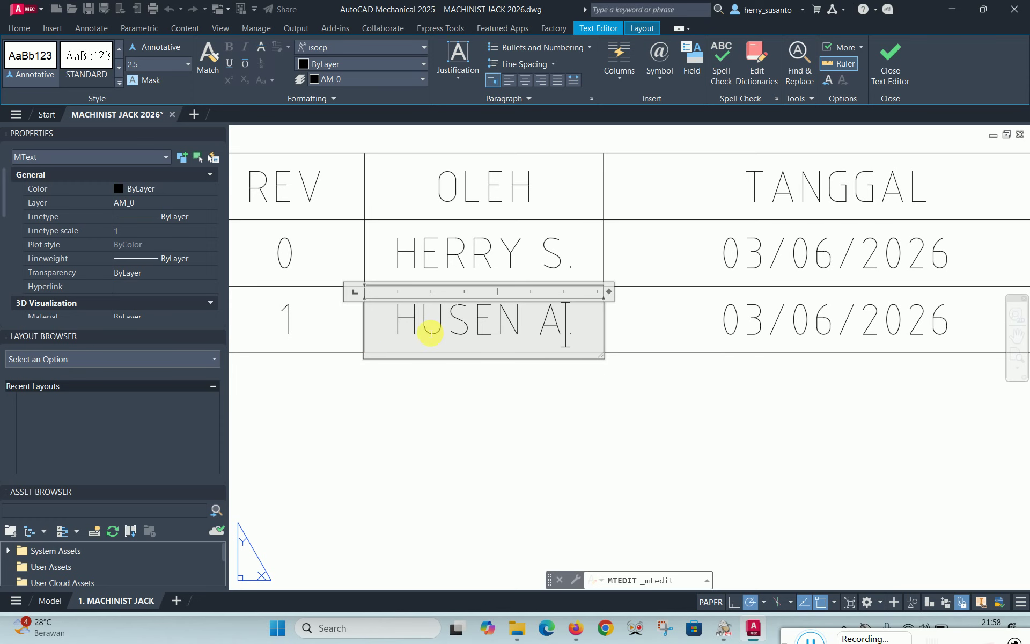
click(479, 426)
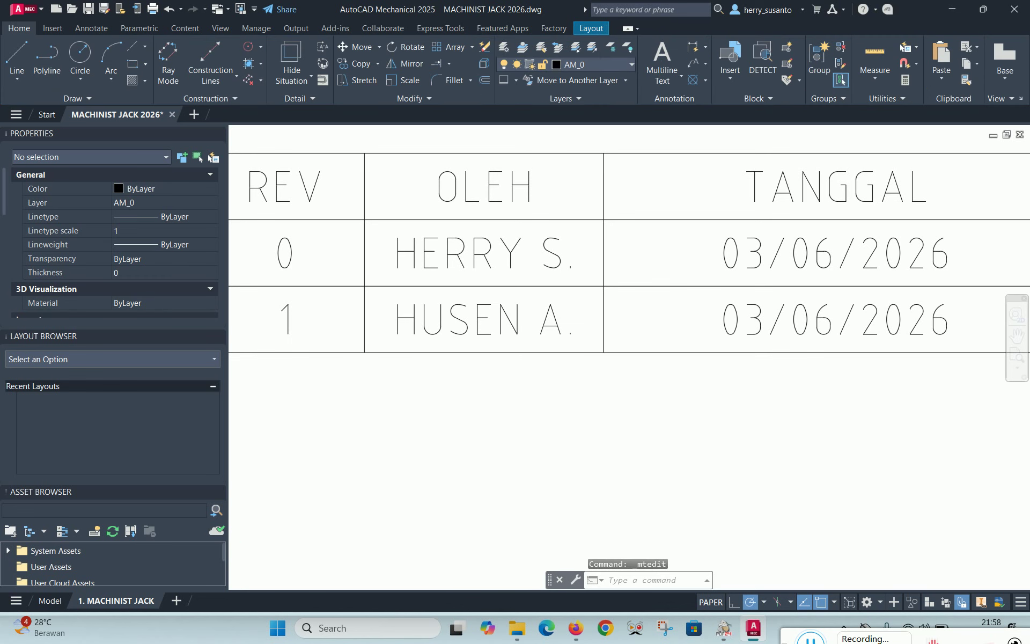
Change the TANGGAL entry in the revision 1 row to 18/09/2026
scroll(390, 231, down, 2)
scroll(517, 233, down, 3)
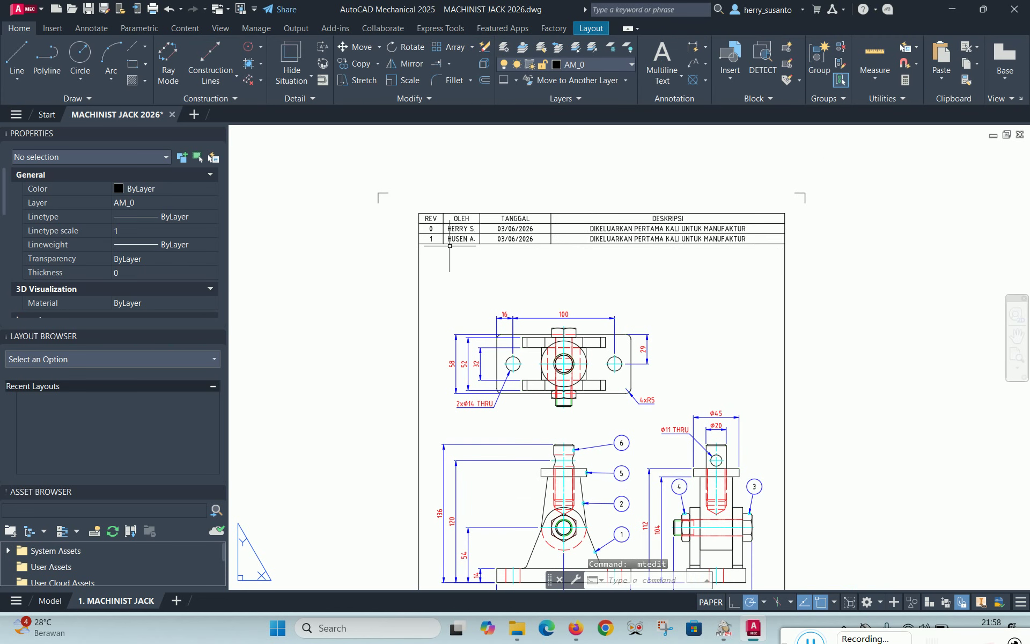
scroll(467, 228, up, 1)
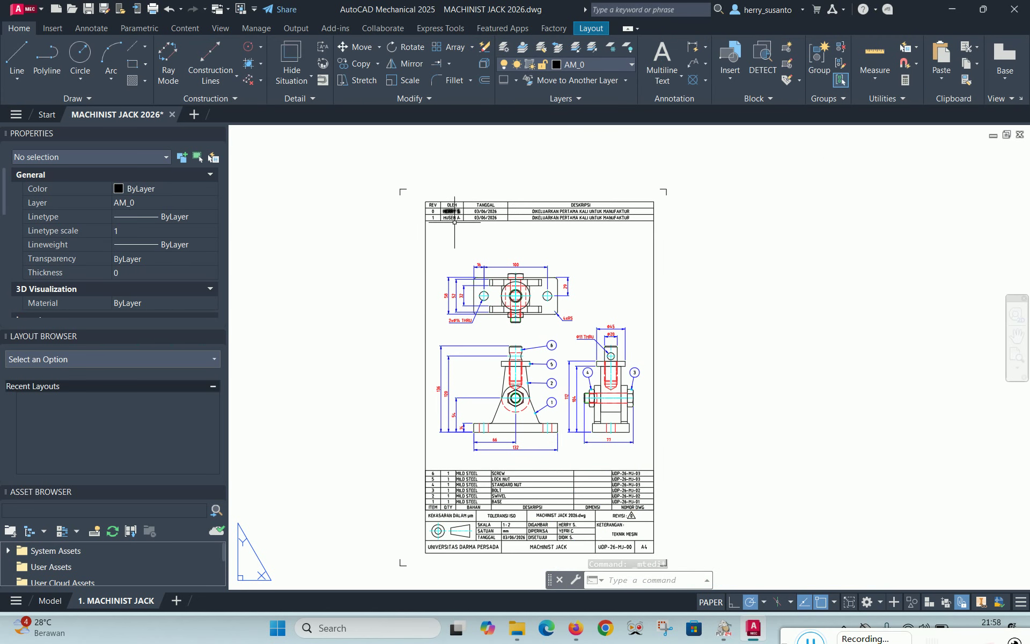
scroll(563, 537, up, 4)
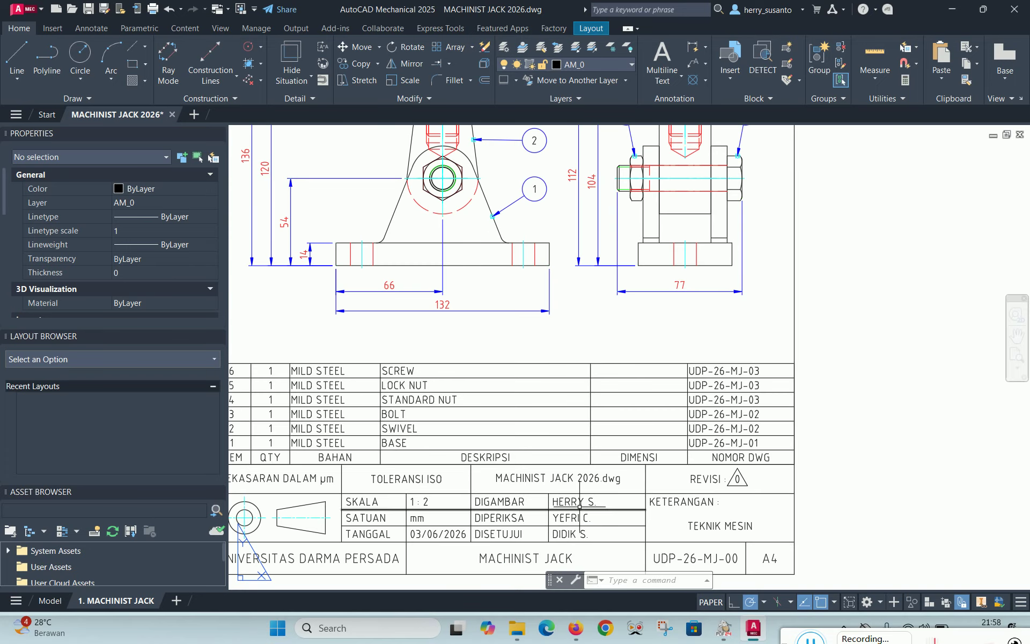
scroll(579, 507, down, 8)
scroll(474, 252, up, 10)
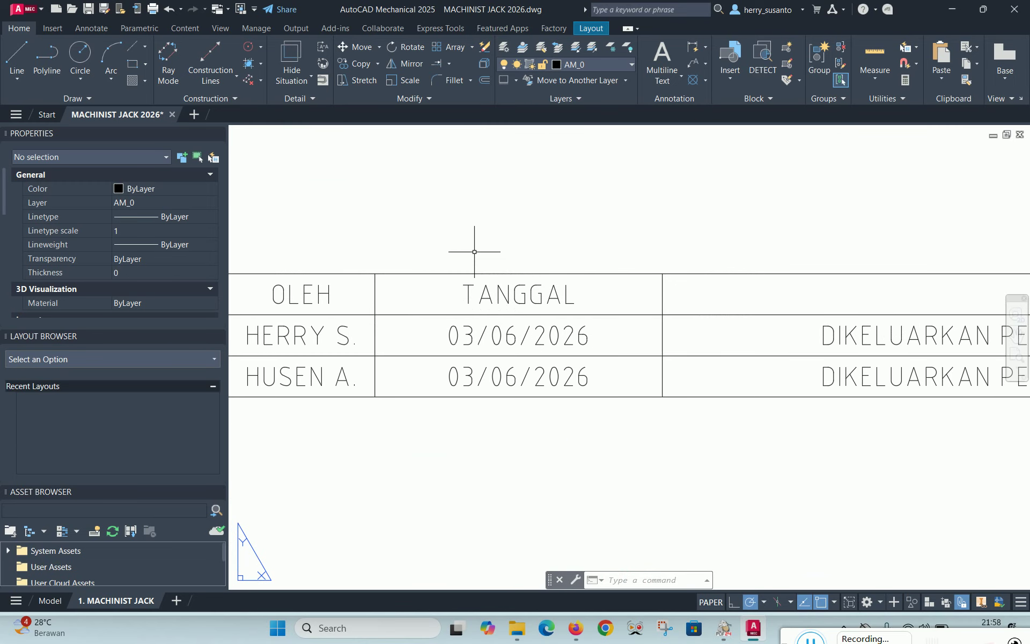
double_click(518, 376)
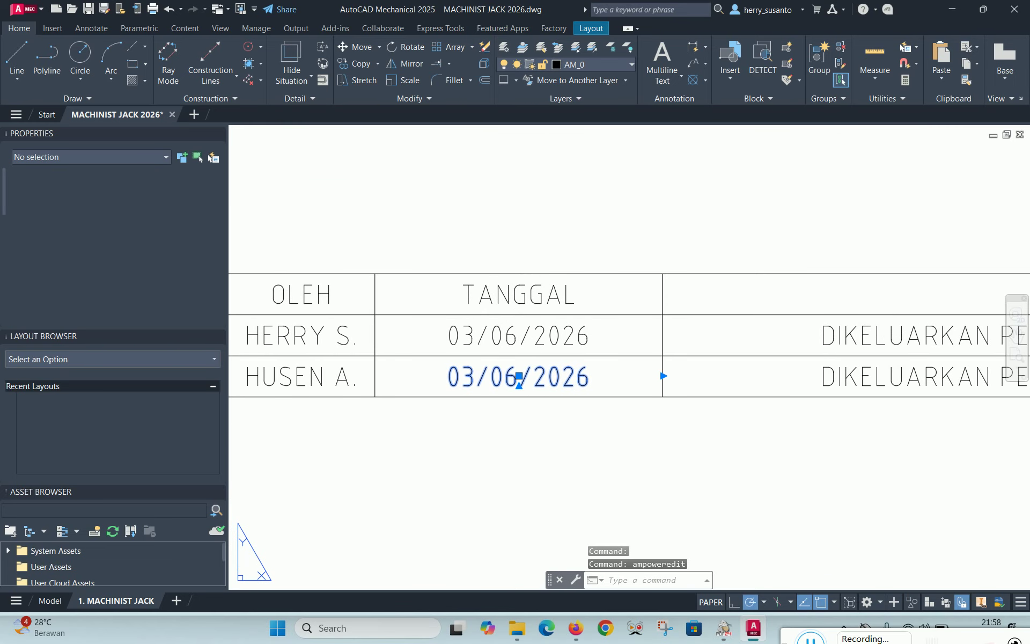
drag(476, 376, 453, 384)
text(18)
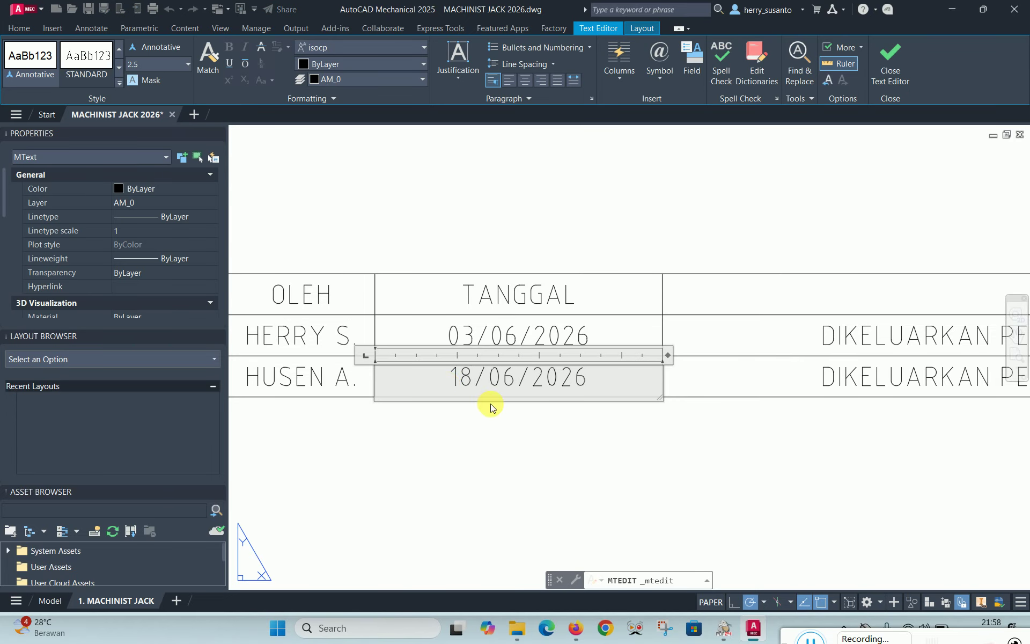
drag(516, 383, 505, 385)
text(9)
click(554, 458)
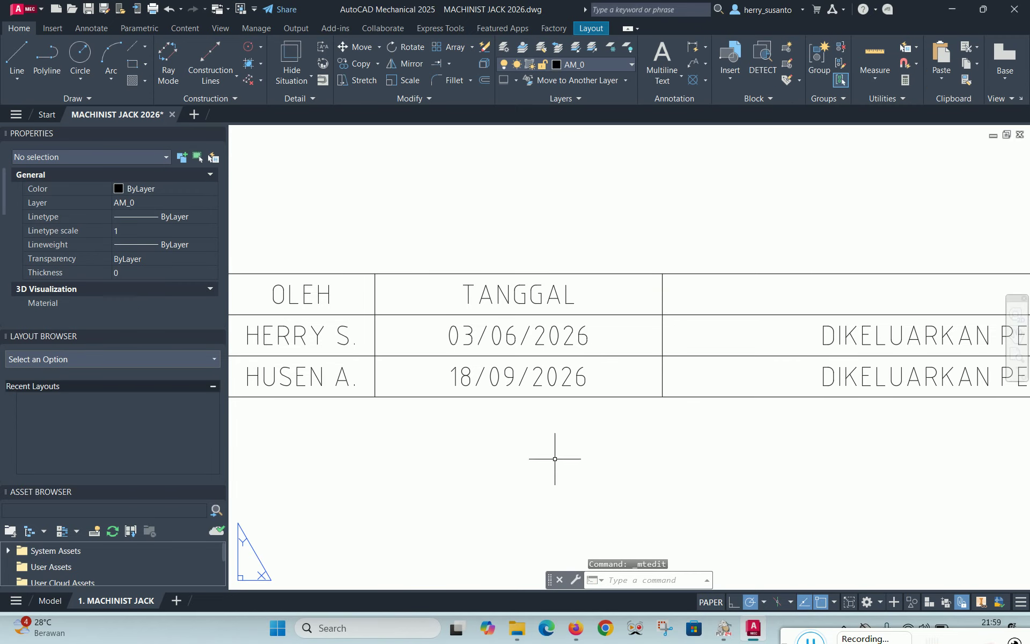
Replace the DESKRIPSI text in the revision 1 row with PERUBAHAN DIMENSI LUBANG
scroll(368, 241, down, 5)
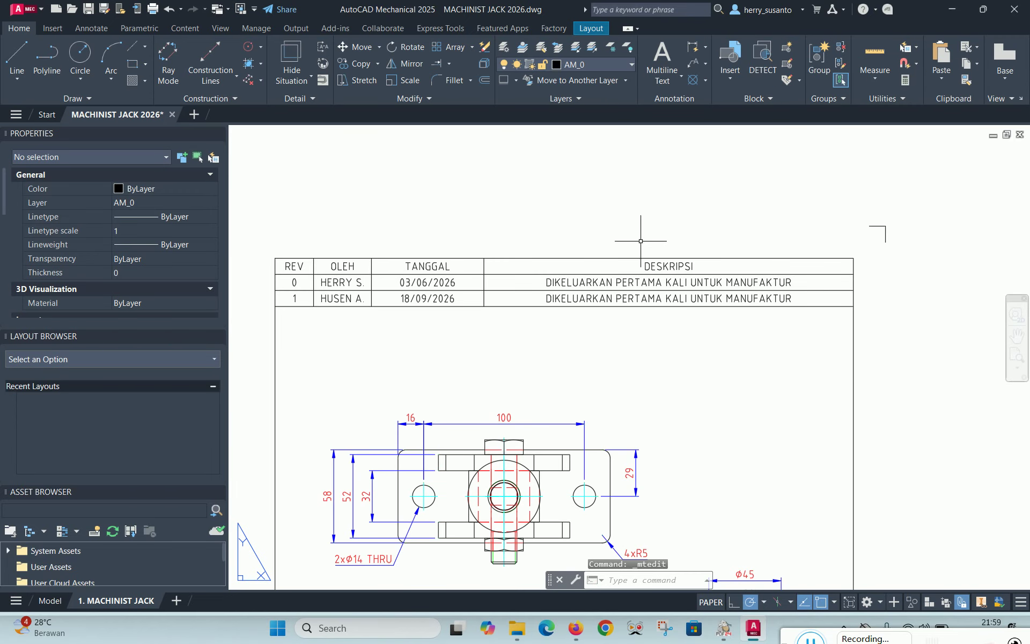
scroll(640, 247, up, 2)
click(648, 336)
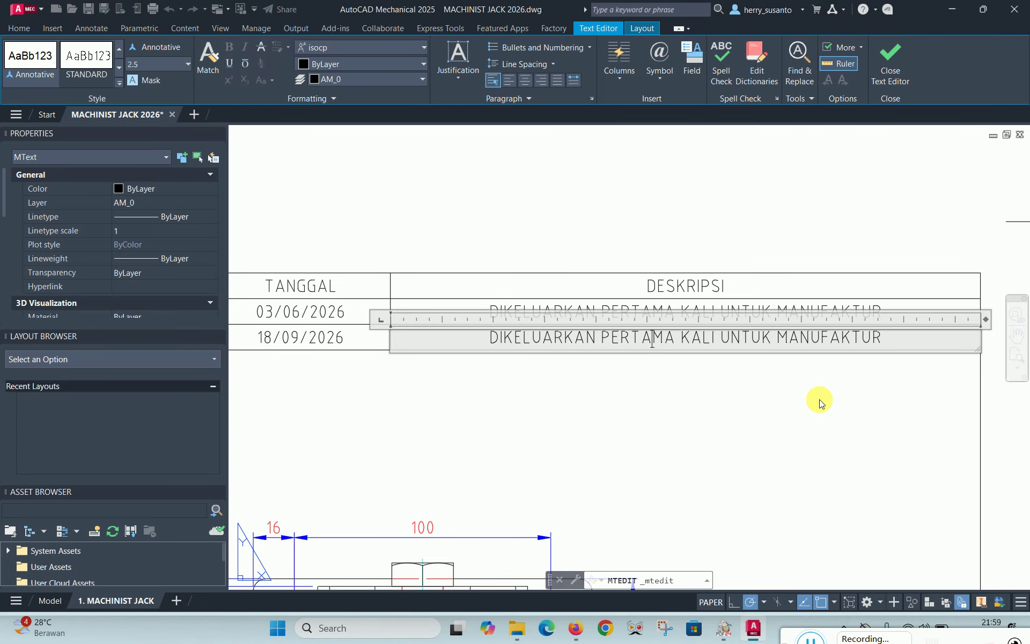
key(ctrl+a)
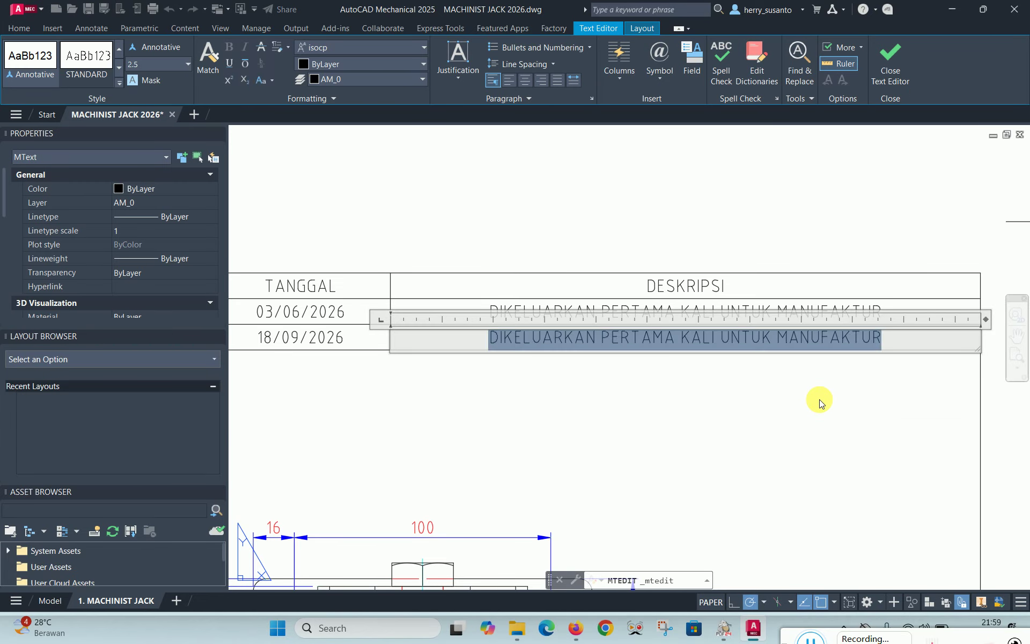
text(PERUBAHAN DIMENSI LUBANG)
click(781, 425)
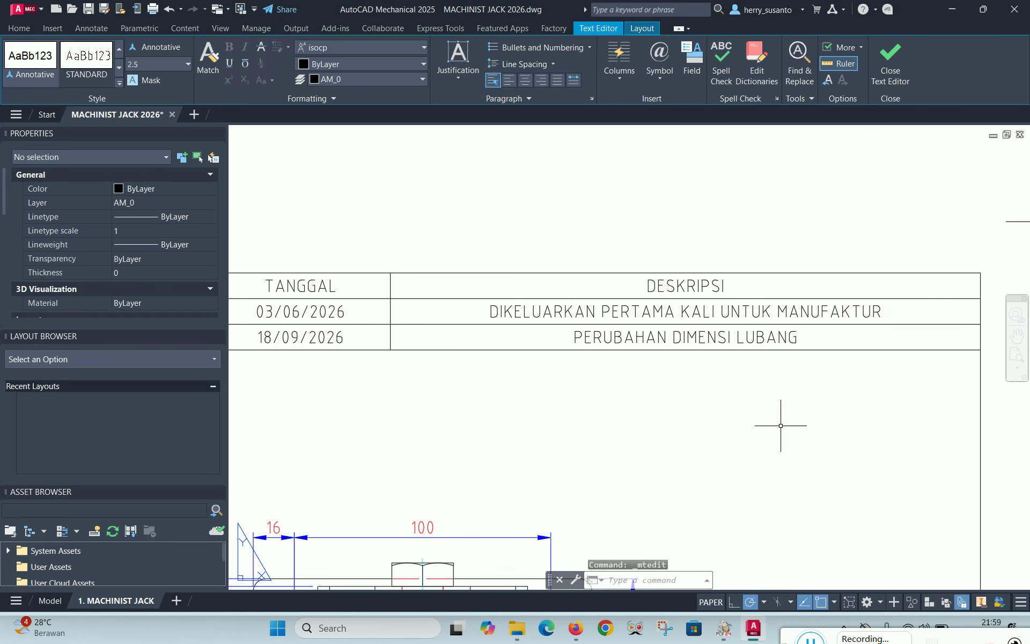
Change the number inside the title block's REVISI triangle to 1
scroll(770, 345, down, 5)
scroll(639, 249, up, 3)
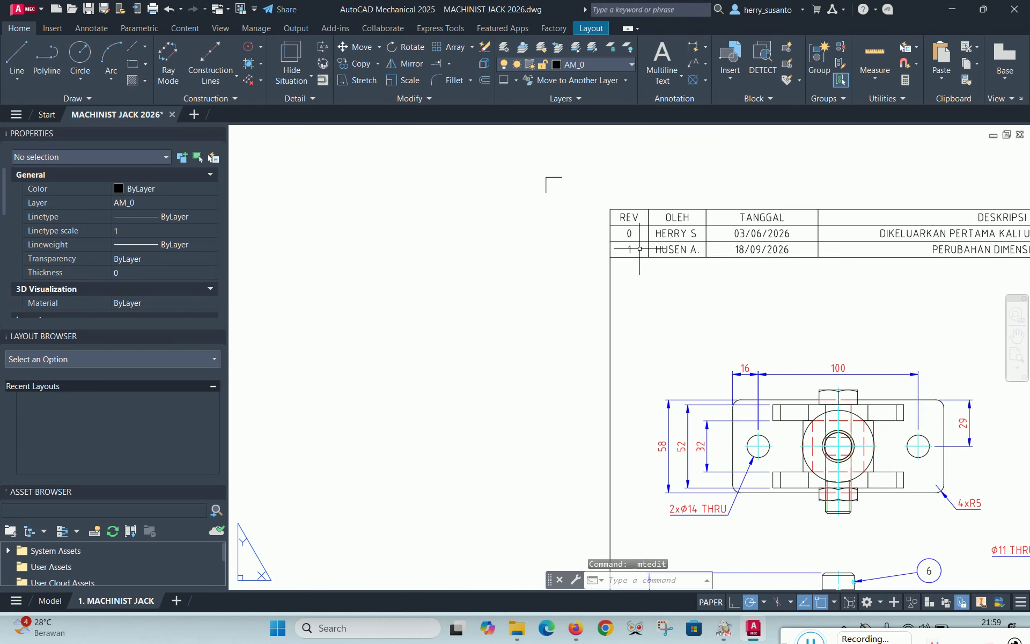
scroll(687, 413, down, 4)
scroll(685, 414, up, 6)
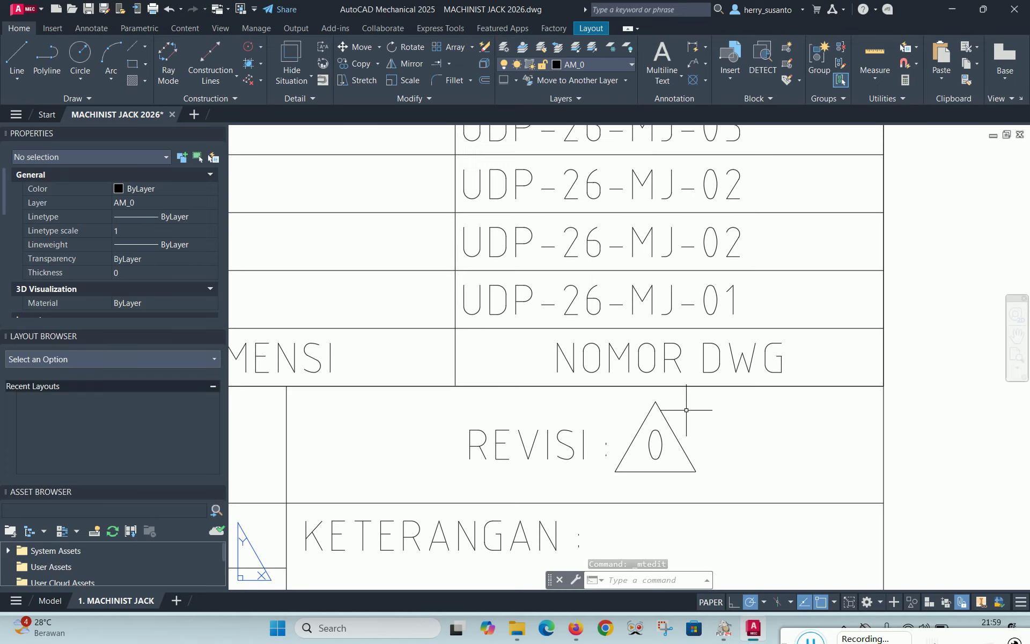
double_click(656, 444)
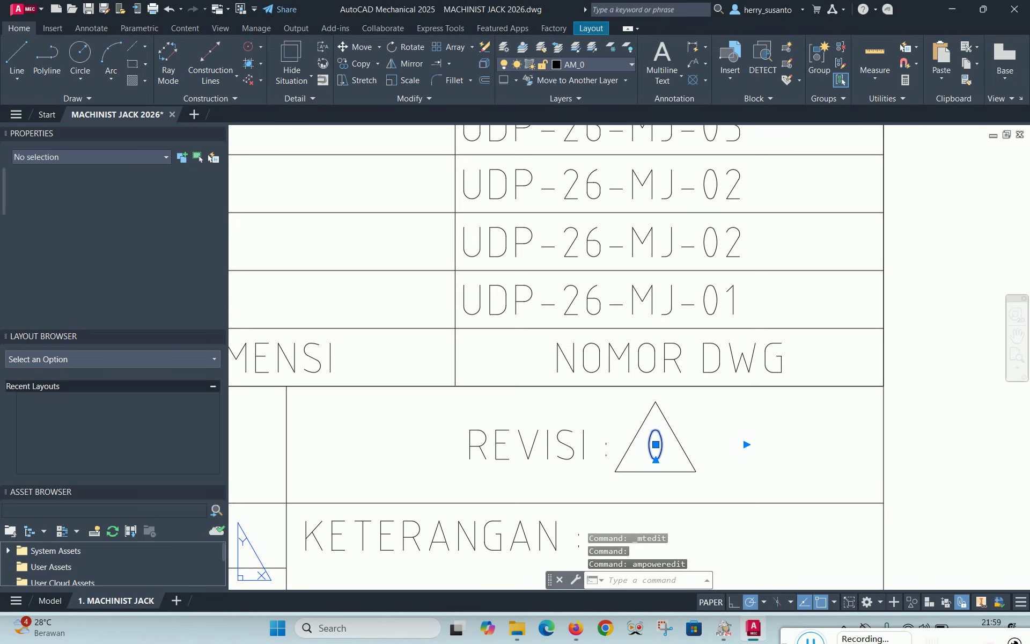
text(1)
click(784, 444)
scroll(749, 421, down, 6)
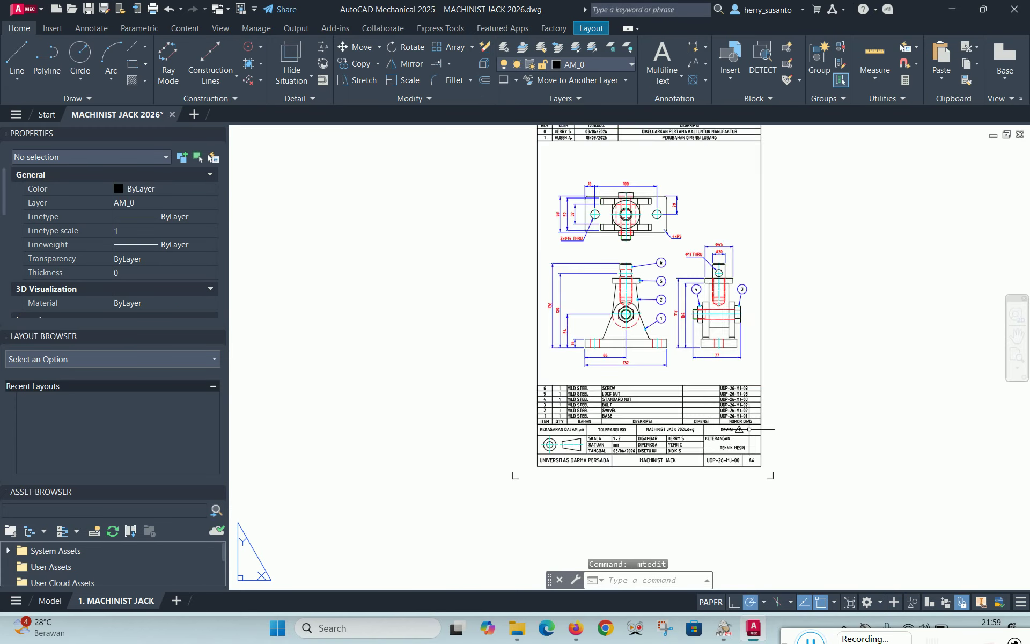
scroll(665, 303, up, 8)
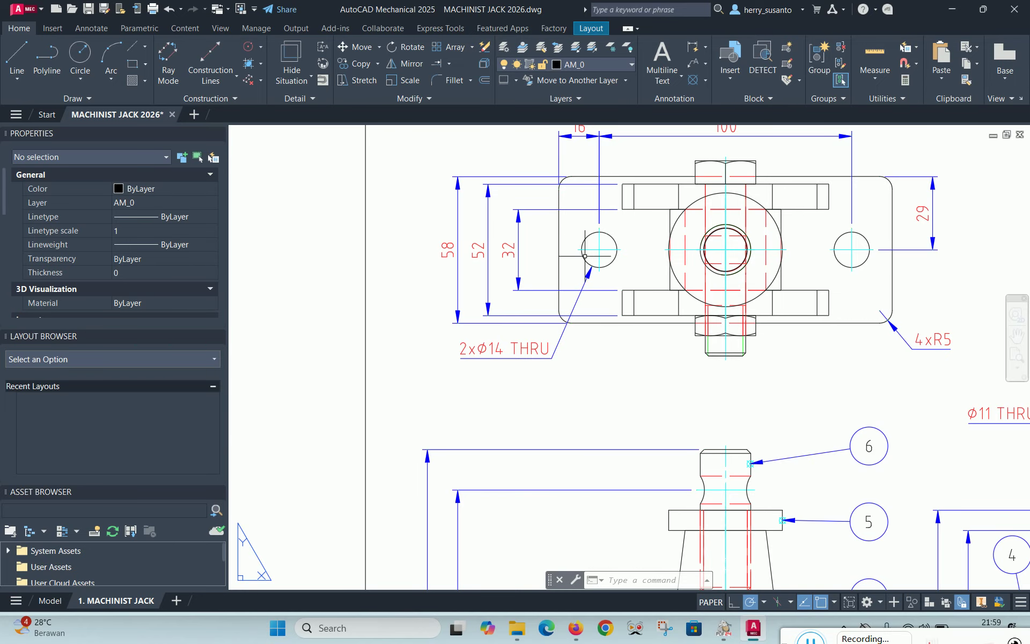
scroll(680, 254, up, 2)
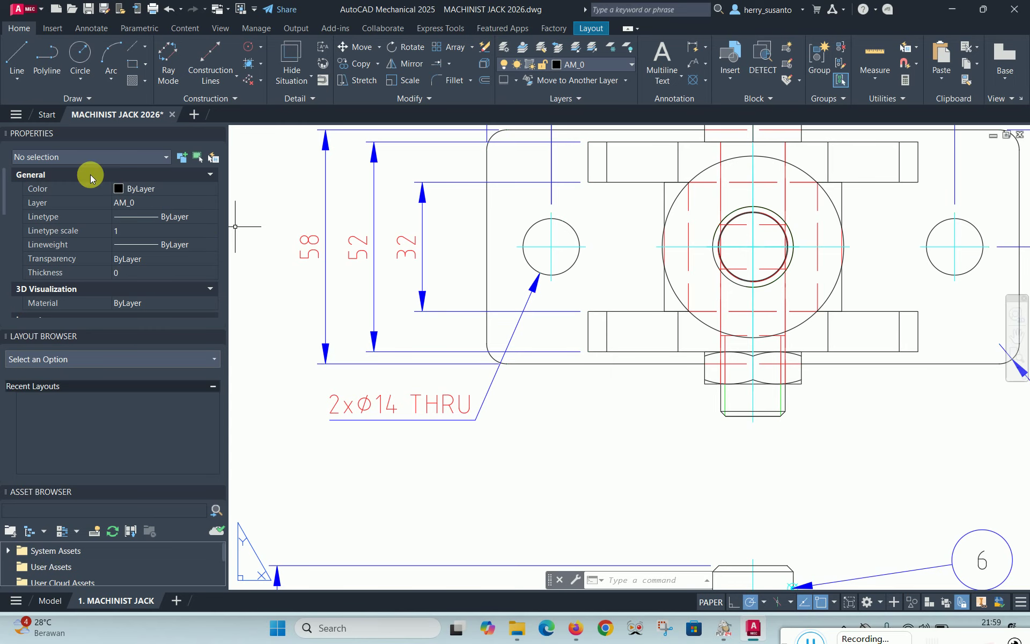
click(88, 98)
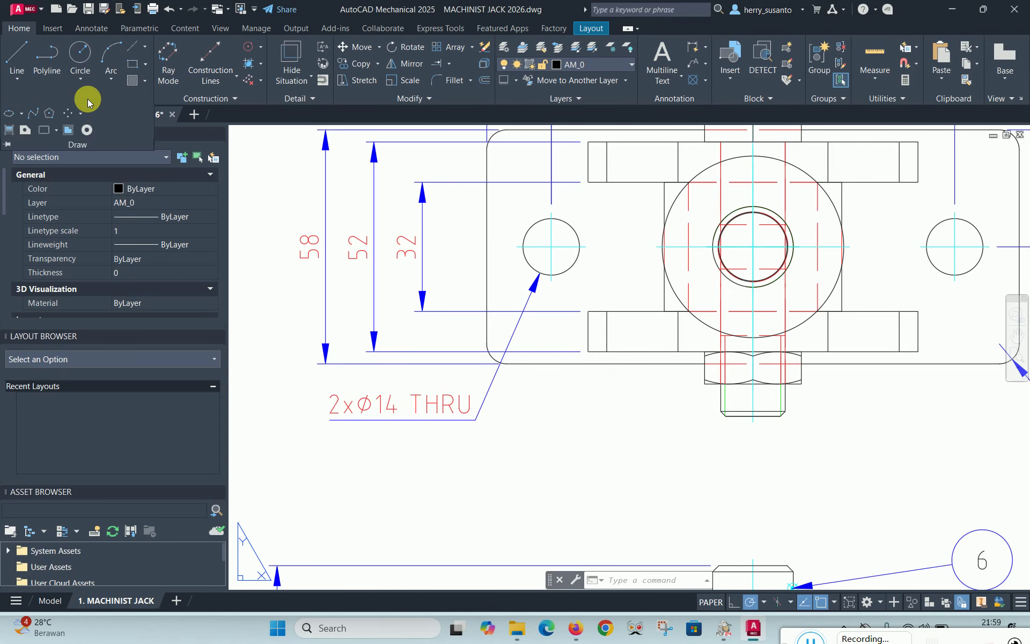
click(57, 131)
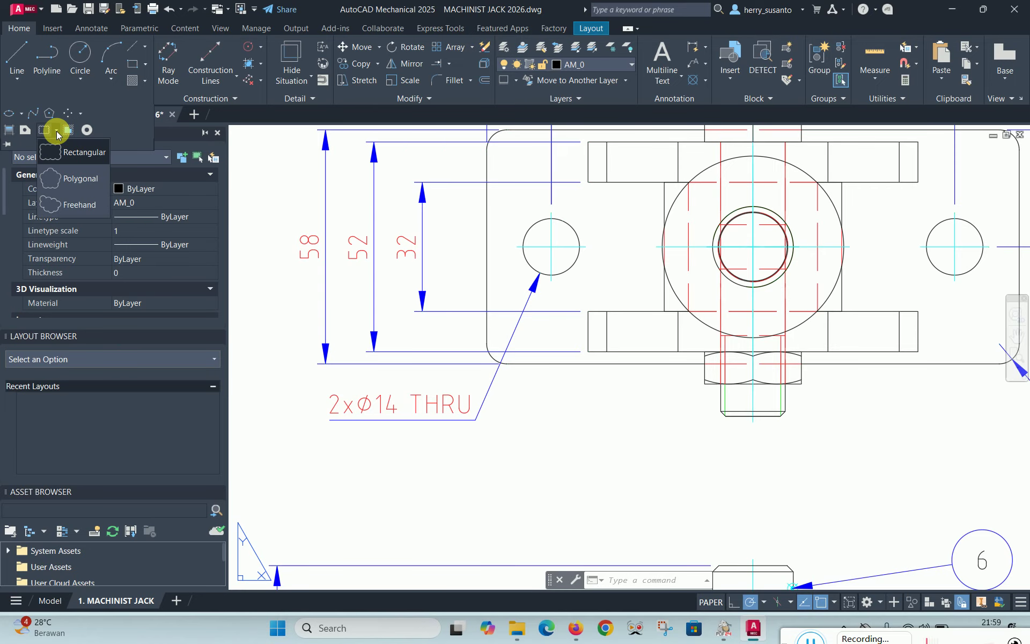
click(70, 152)
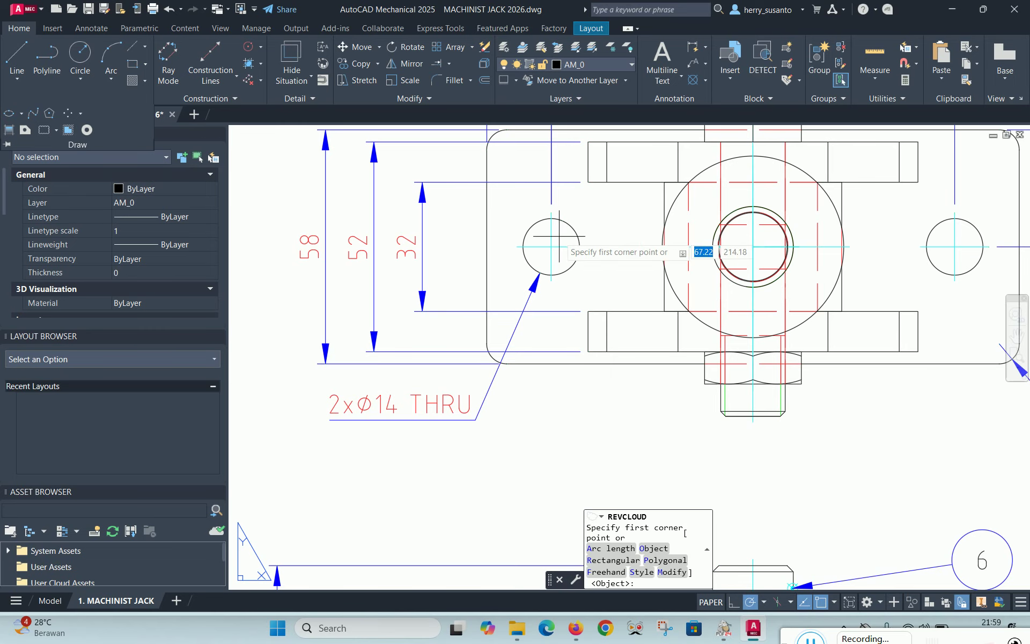
scroll(579, 230, down, 3)
scroll(619, 270, up, 3)
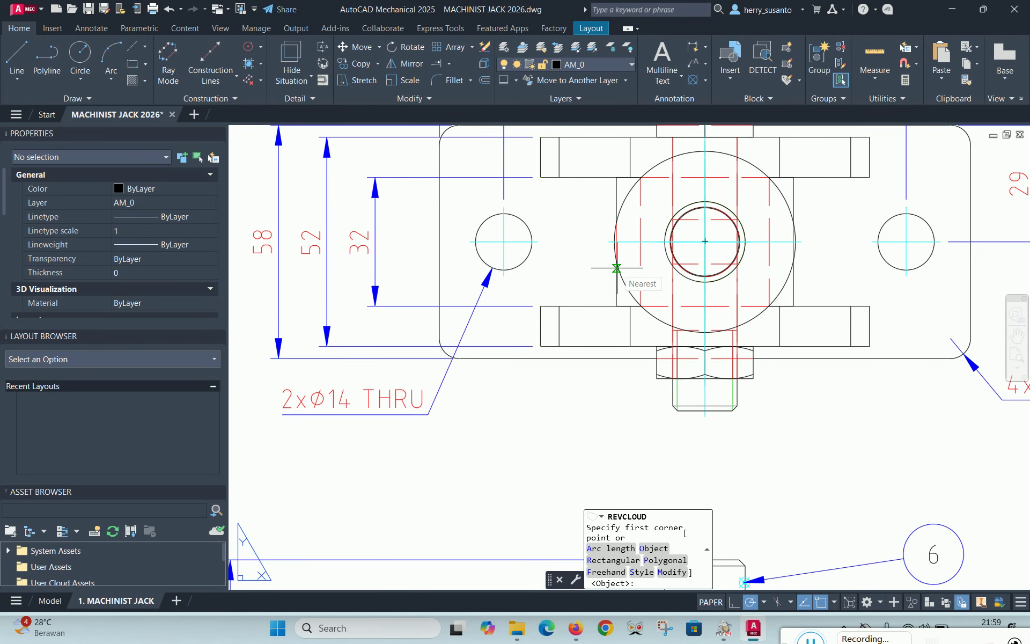
click(670, 558)
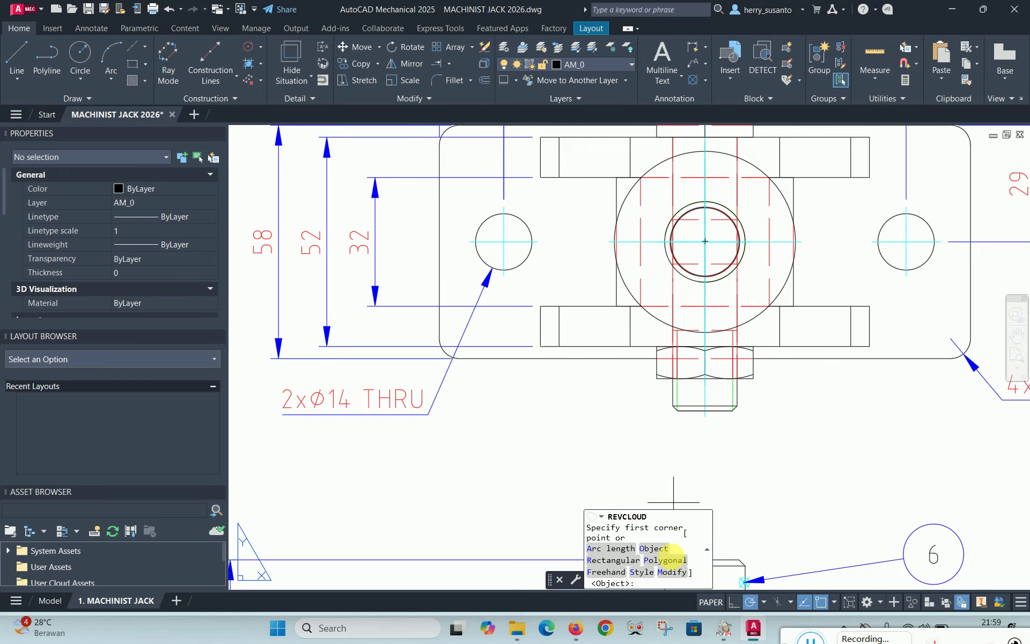
click(673, 572)
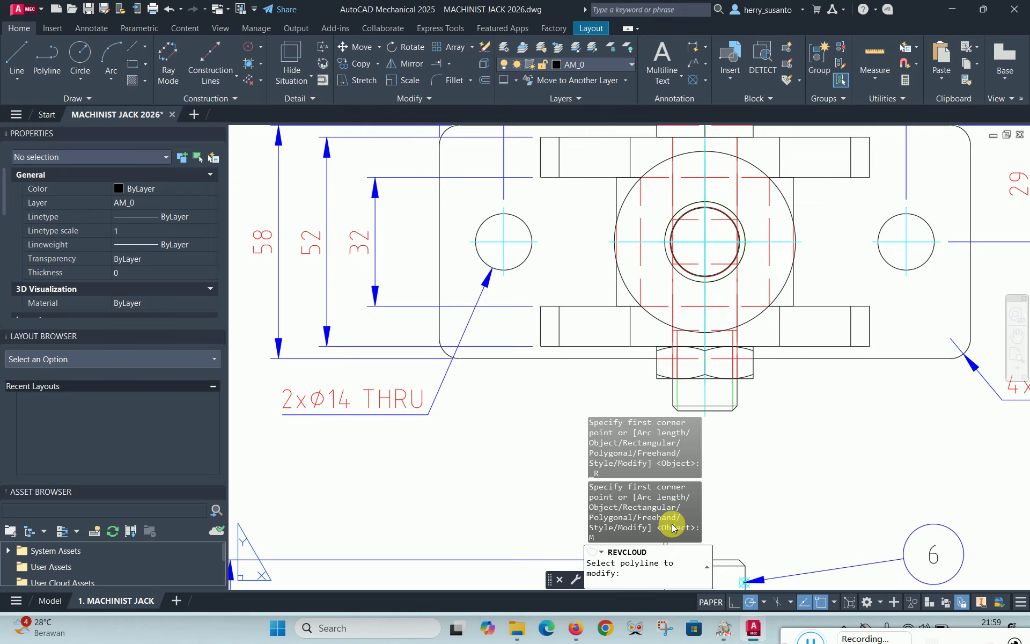
key(Escape)
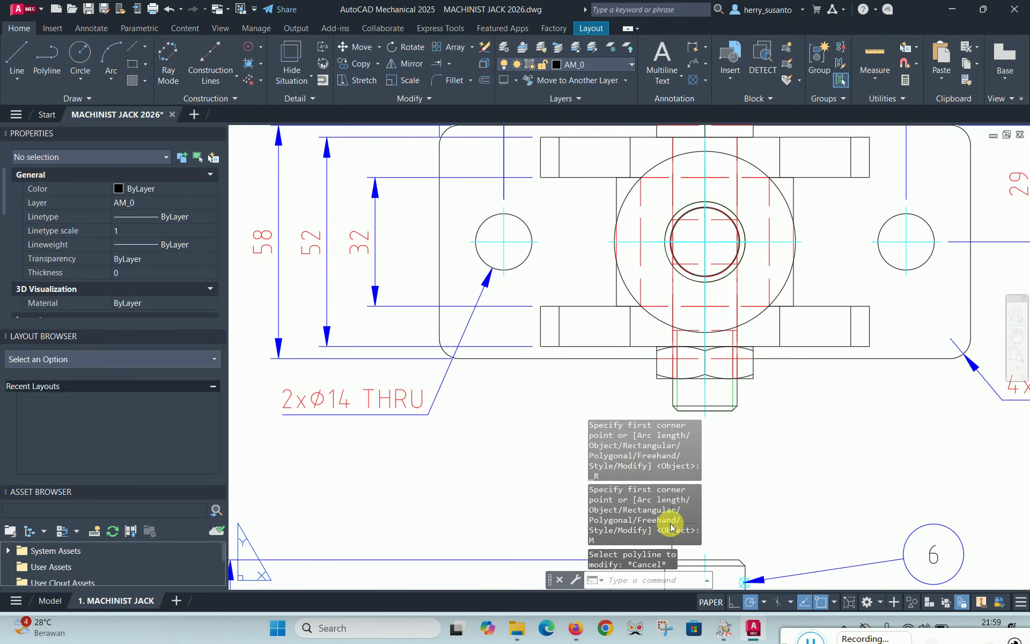
Draw a rectangular revision cloud with an arc length of 2 around the base plate's left Ø14 hole in the top view
right_click(493, 395)
click(536, 111)
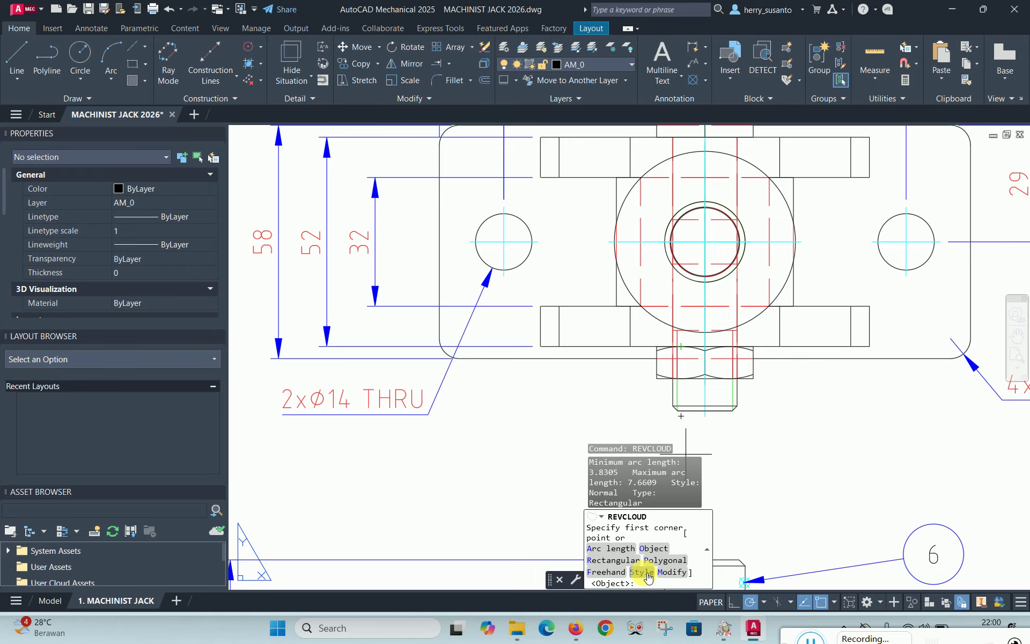
click(623, 553)
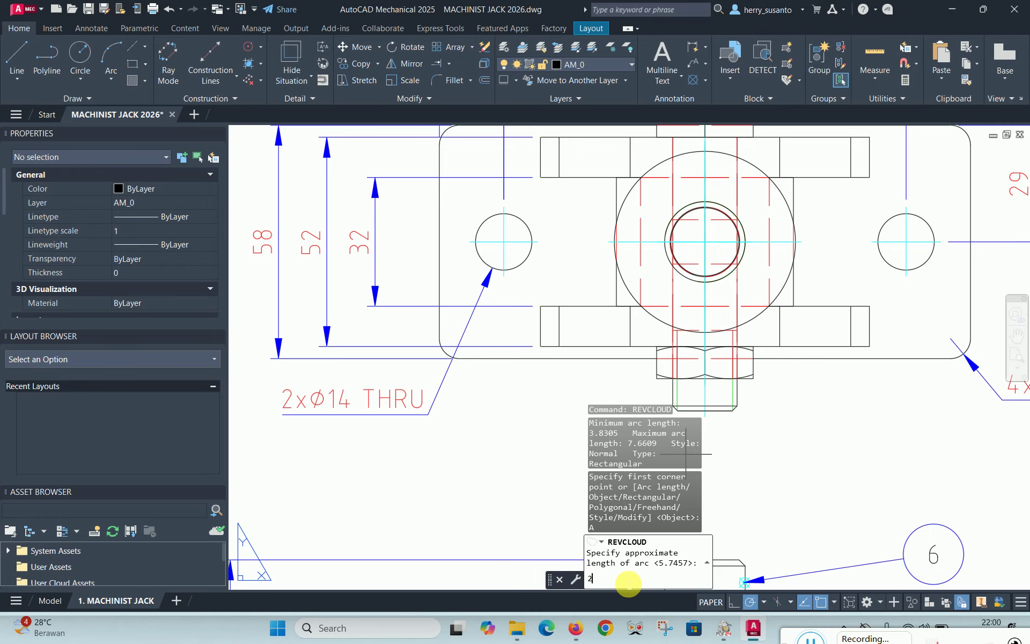
key(Return)
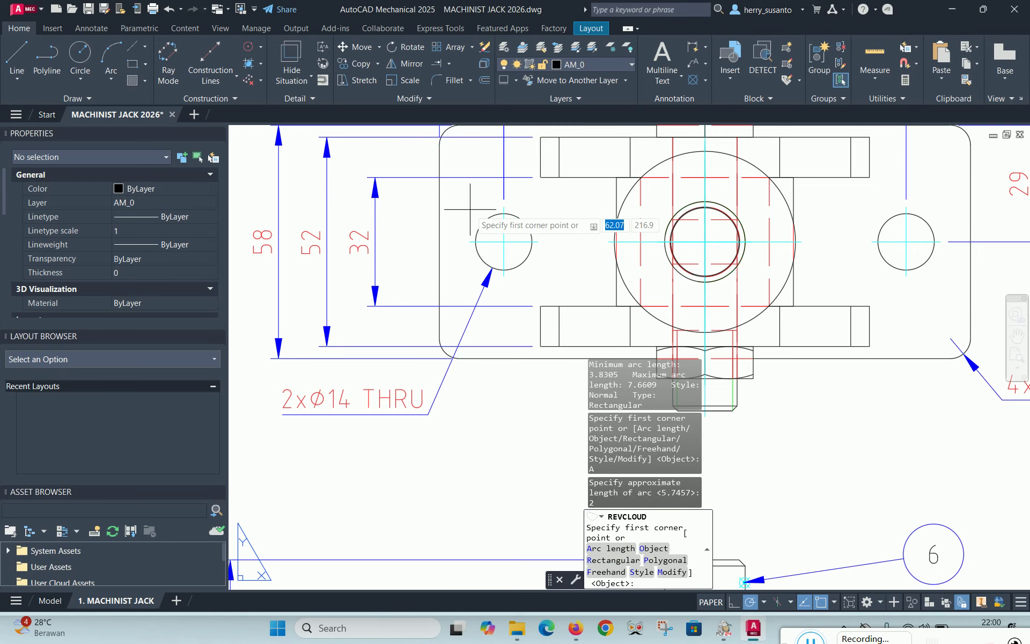
click(458, 202)
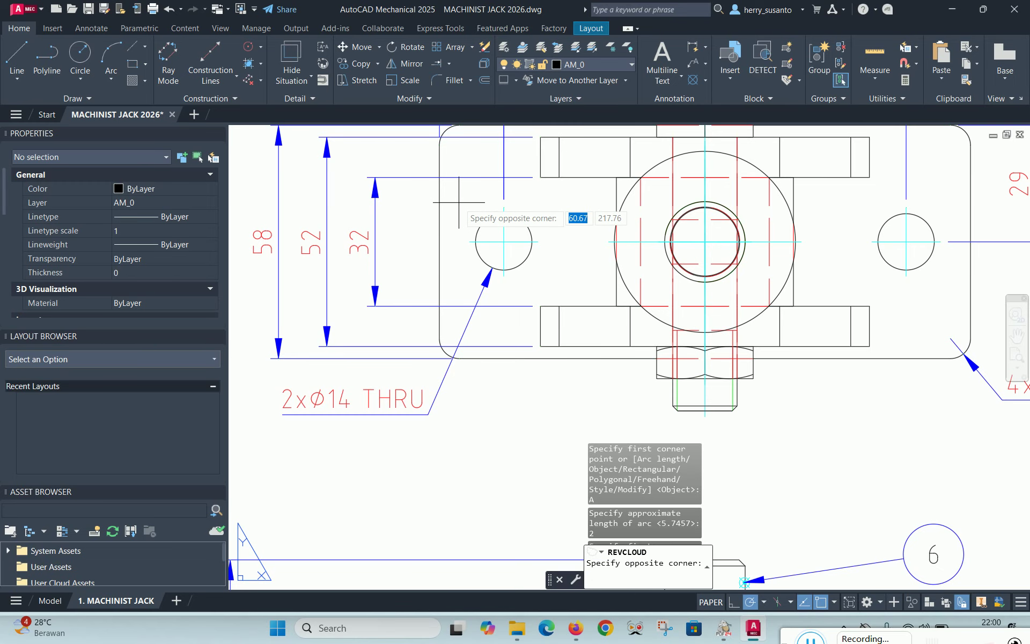
click(548, 281)
scroll(390, 239, down, 2)
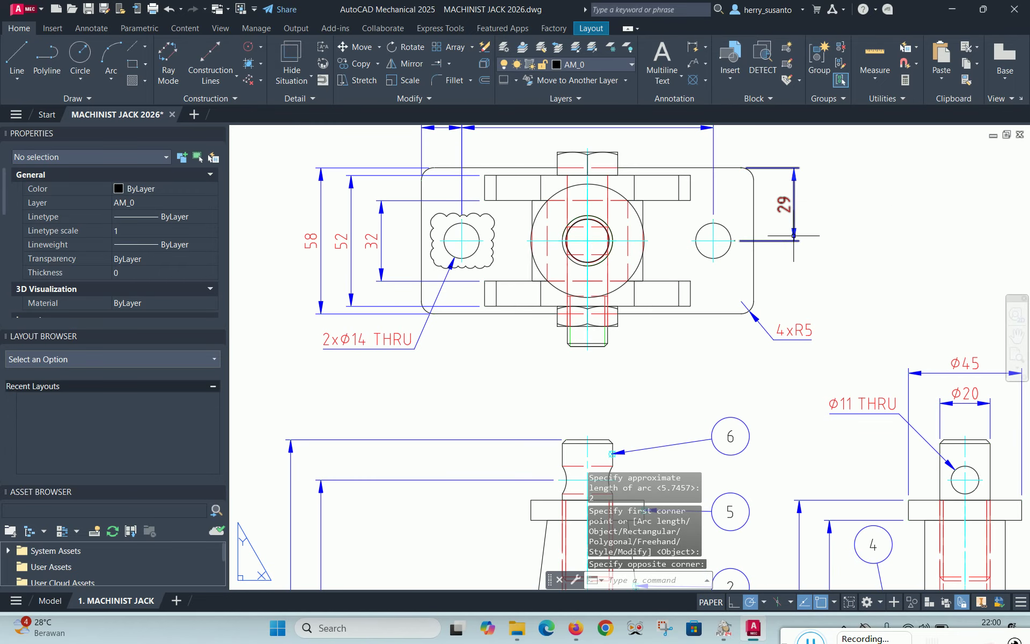
Draw a second rectangular revision cloud around the base plate's right Ø14 hole in the top view
scroll(741, 235, up, 2)
right_click(737, 200)
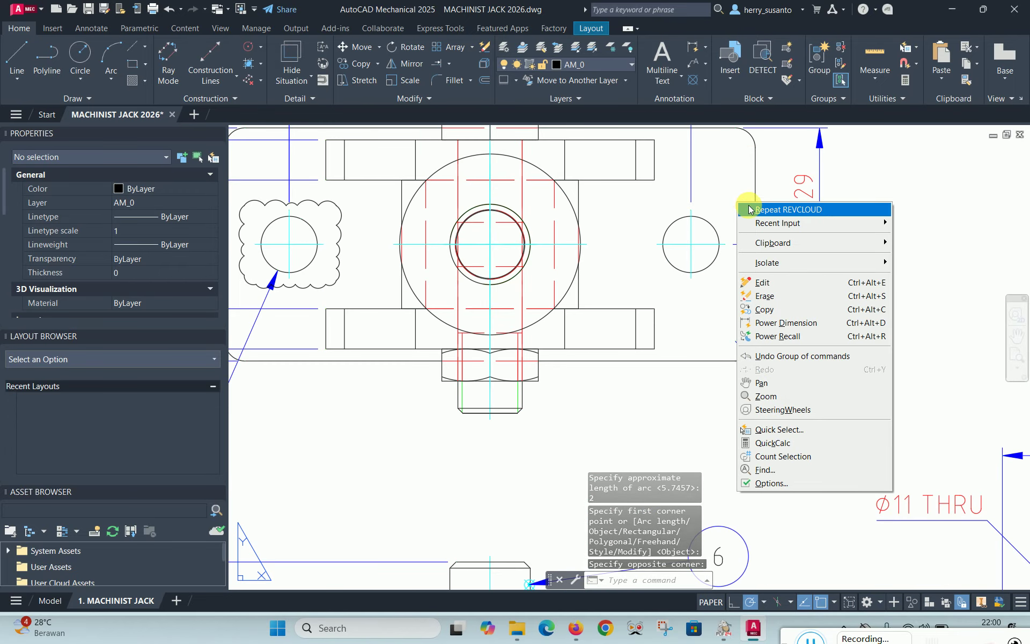
click(788, 210)
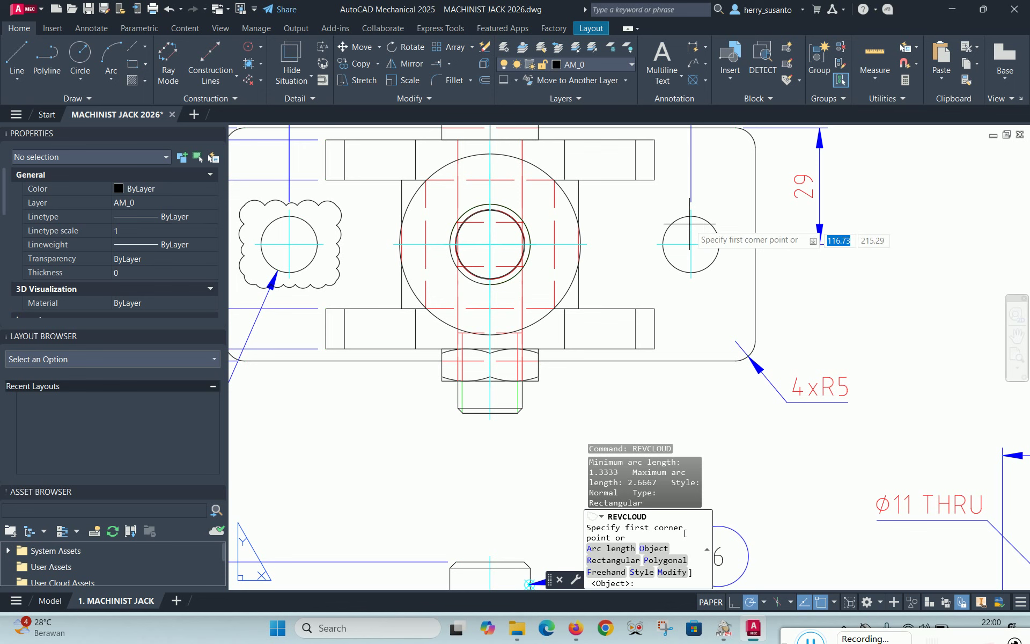
click(639, 198)
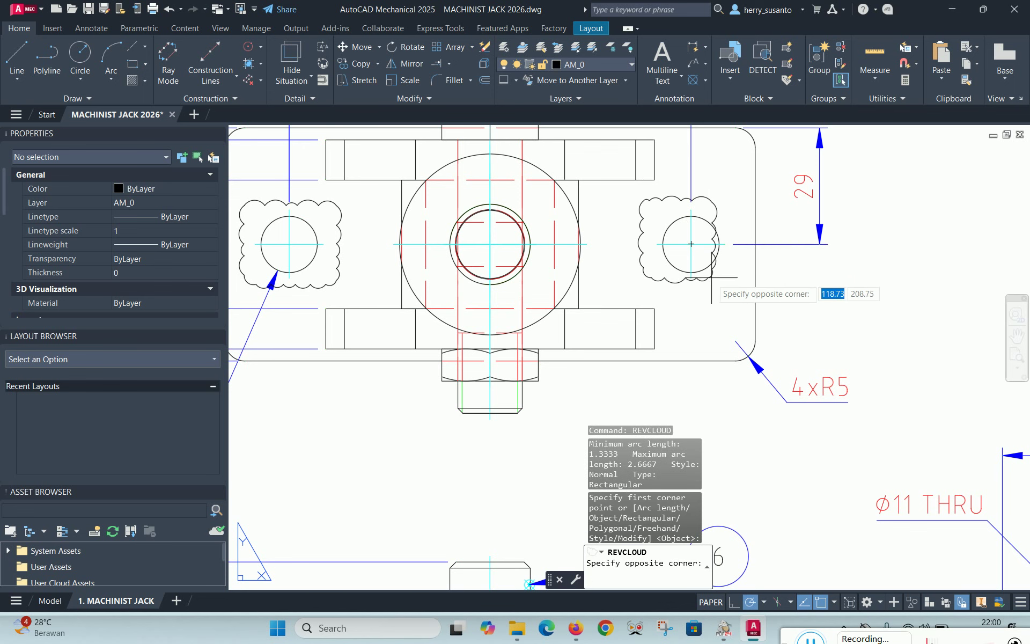
click(740, 294)
Copy the title block's REVISI triangle with its number 1 beside the left hole's cloud and below the right hole's cloud
scroll(822, 255, down, 4)
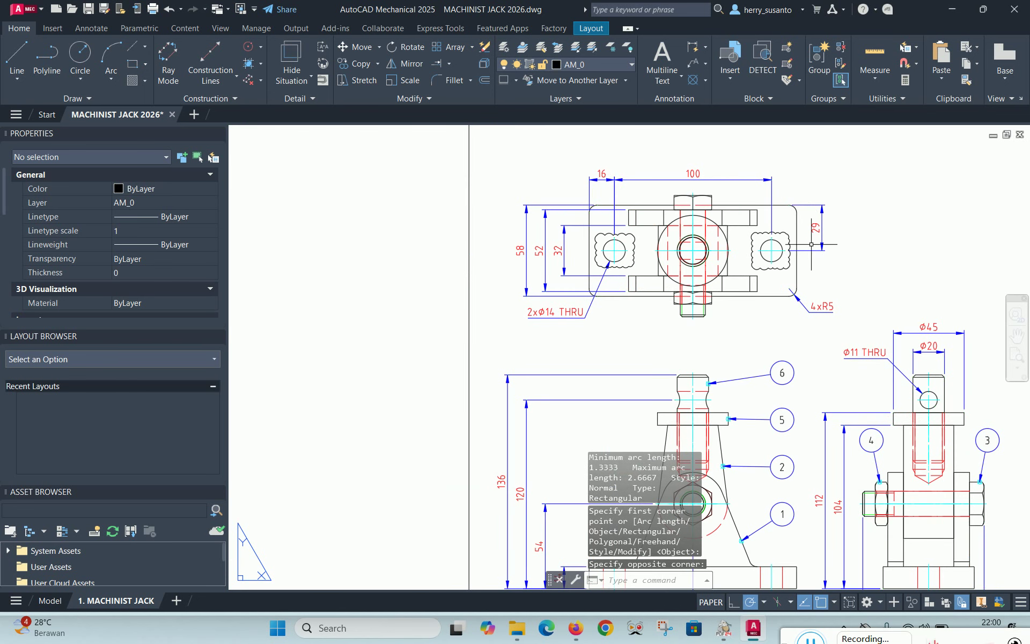
scroll(810, 268, up, 2)
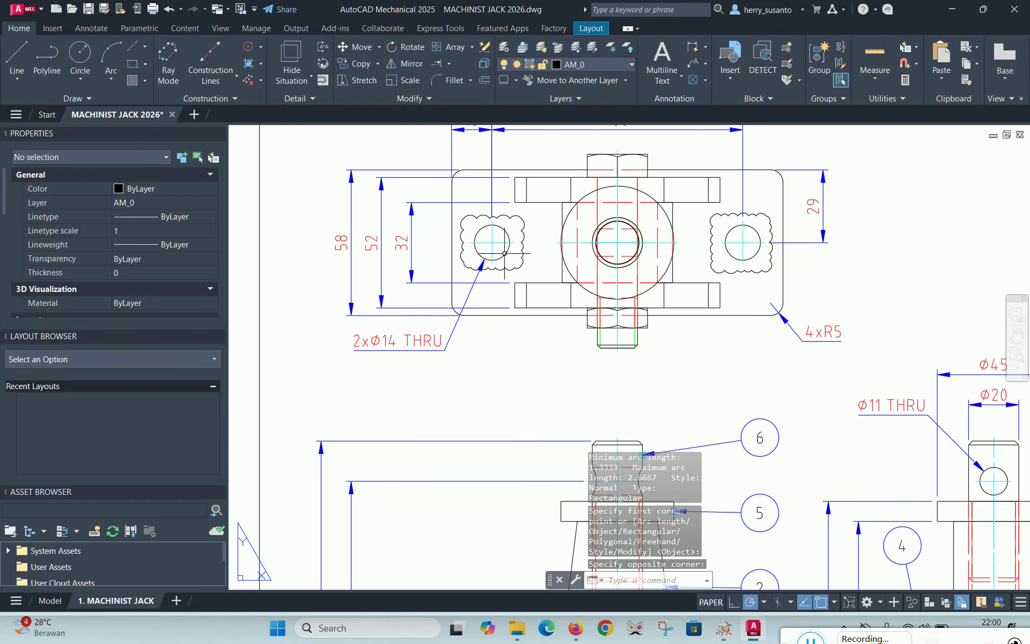
middle_drag(800, 289, 806, 254)
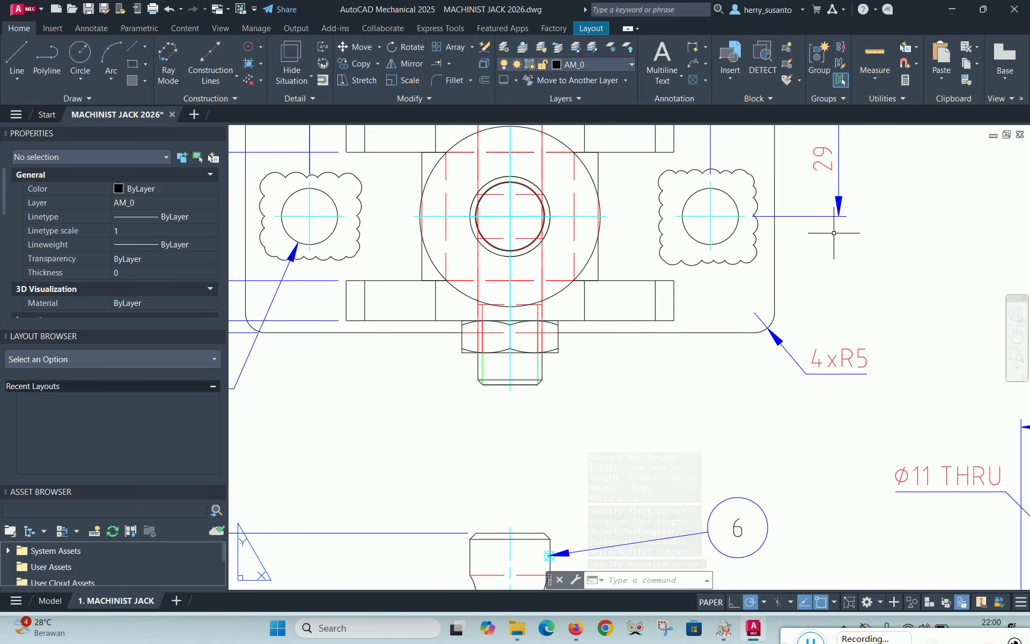
scroll(477, 180, down, 4)
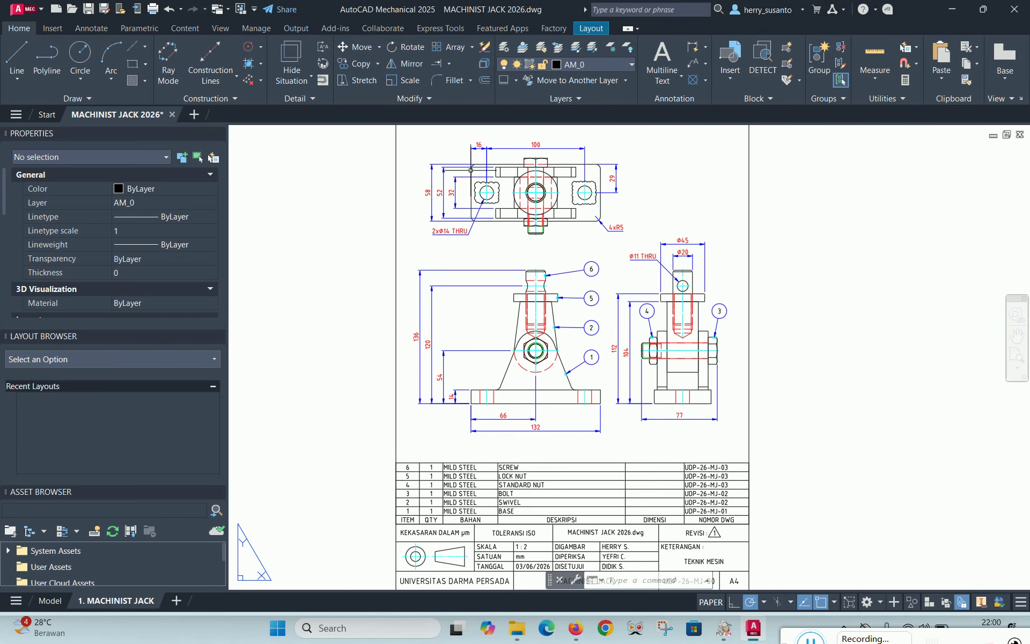
scroll(745, 424, down, 2)
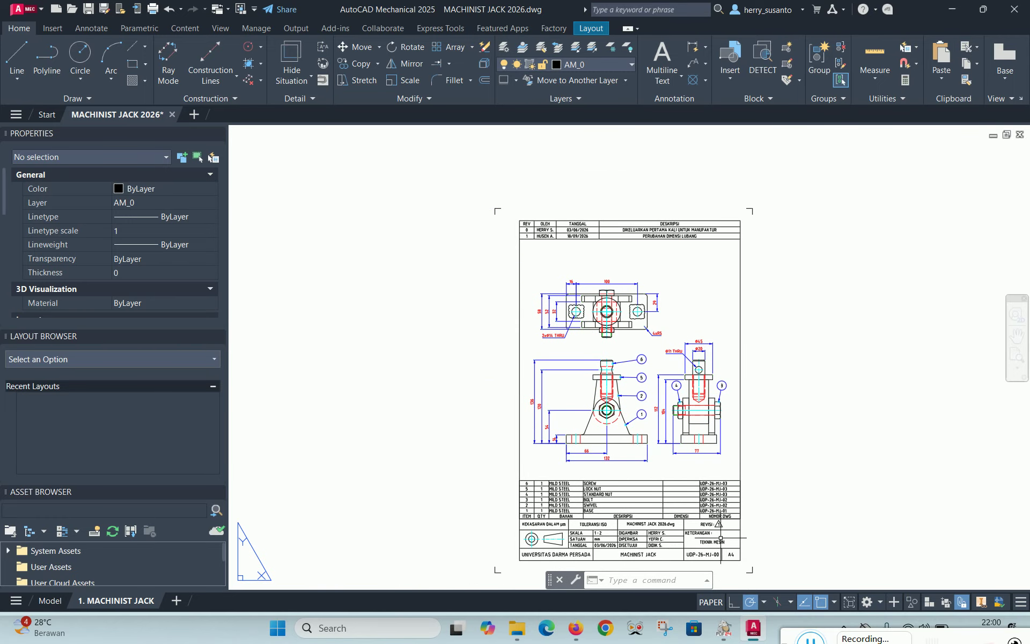
scroll(719, 538, up, 5)
scroll(719, 538, up, 2)
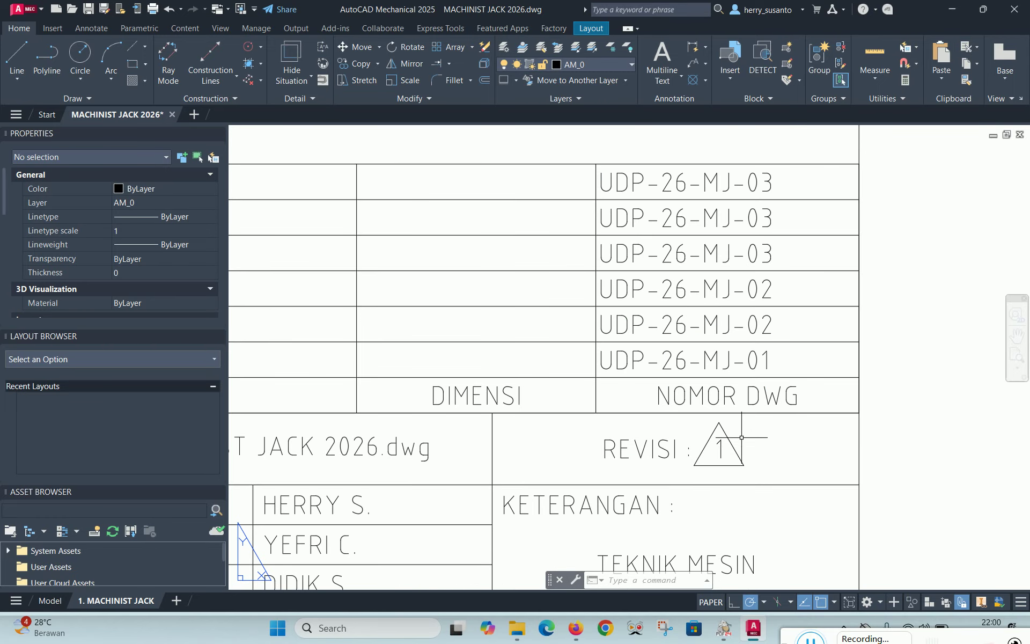
scroll(742, 438, up, 2)
click(357, 63)
click(761, 487)
click(665, 399)
key(Return)
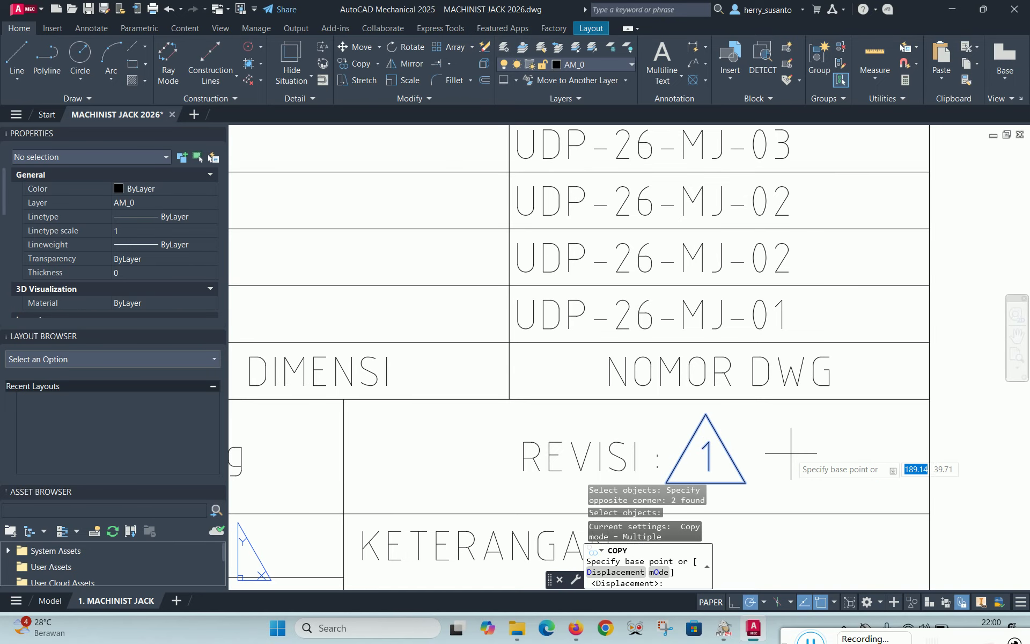
click(706, 460)
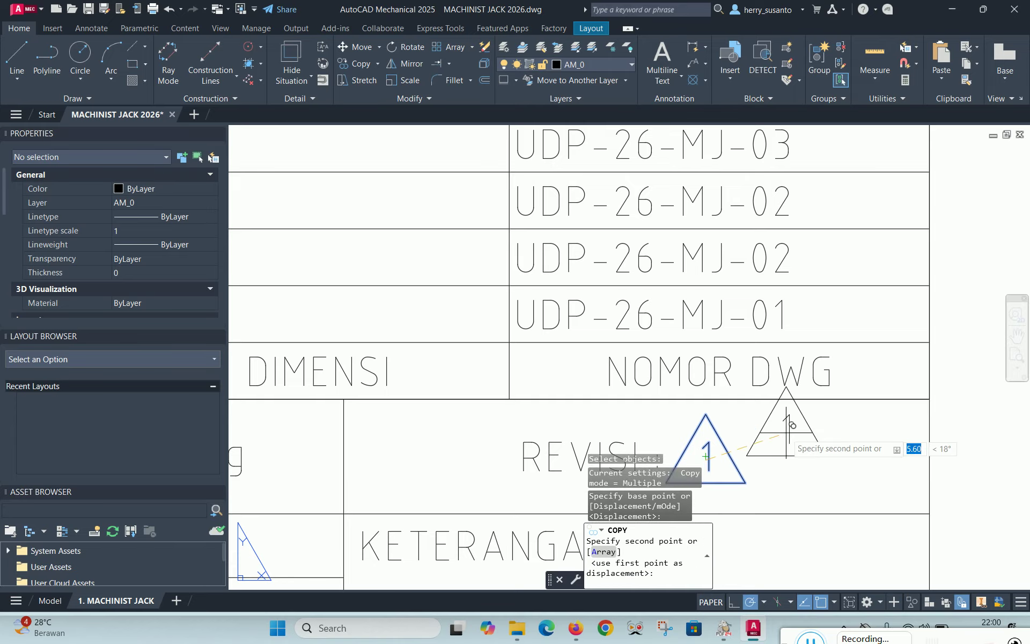
scroll(706, 456, down, 5)
scroll(656, 266, down, 1)
scroll(654, 273, up, 6)
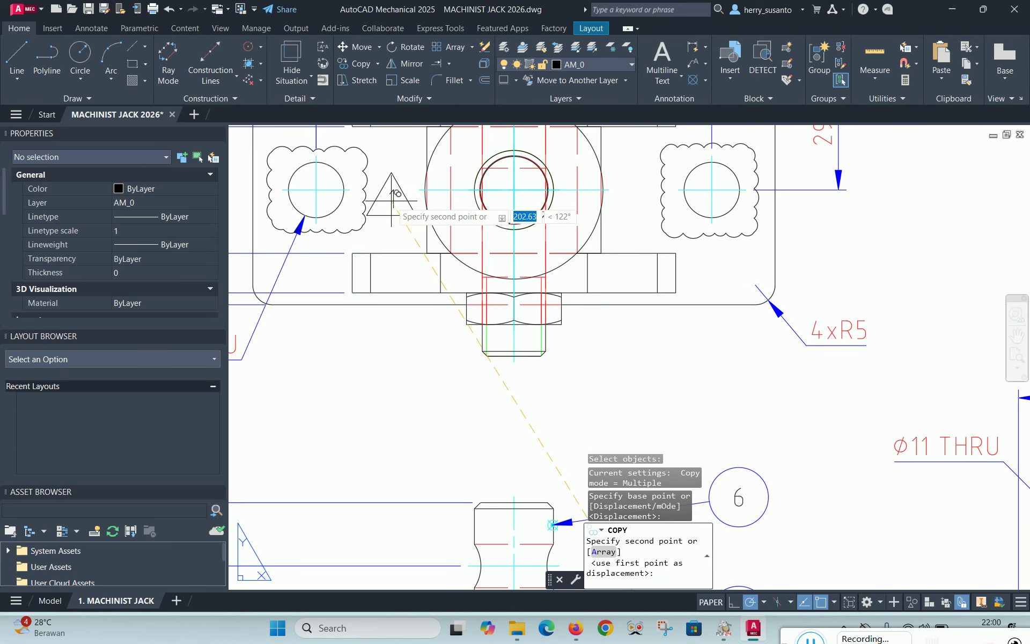
click(390, 196)
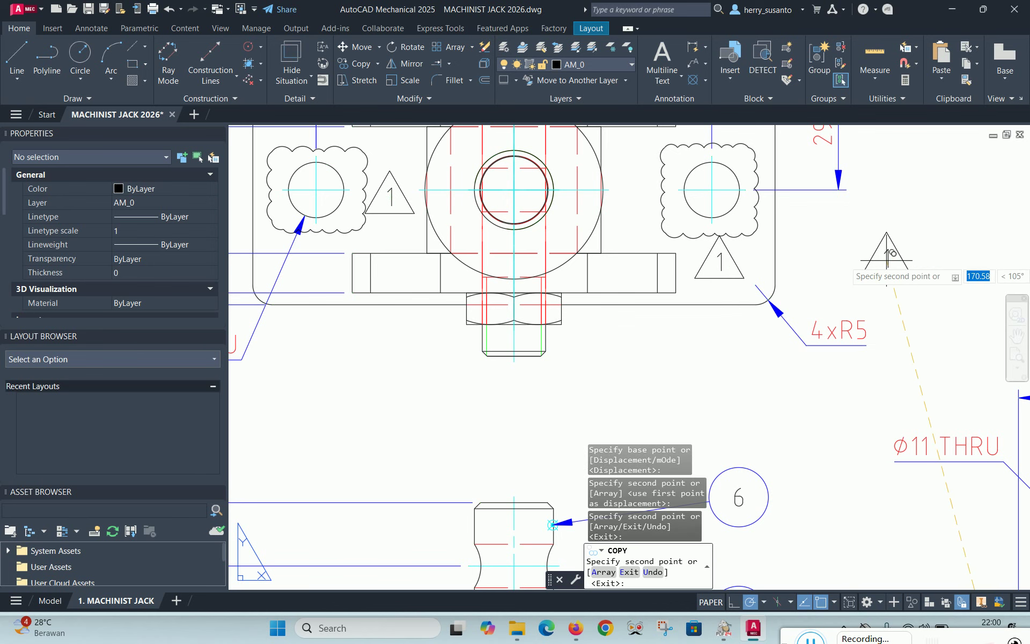
scroll(906, 236, down, 4)
right_click(913, 229)
click(936, 236)
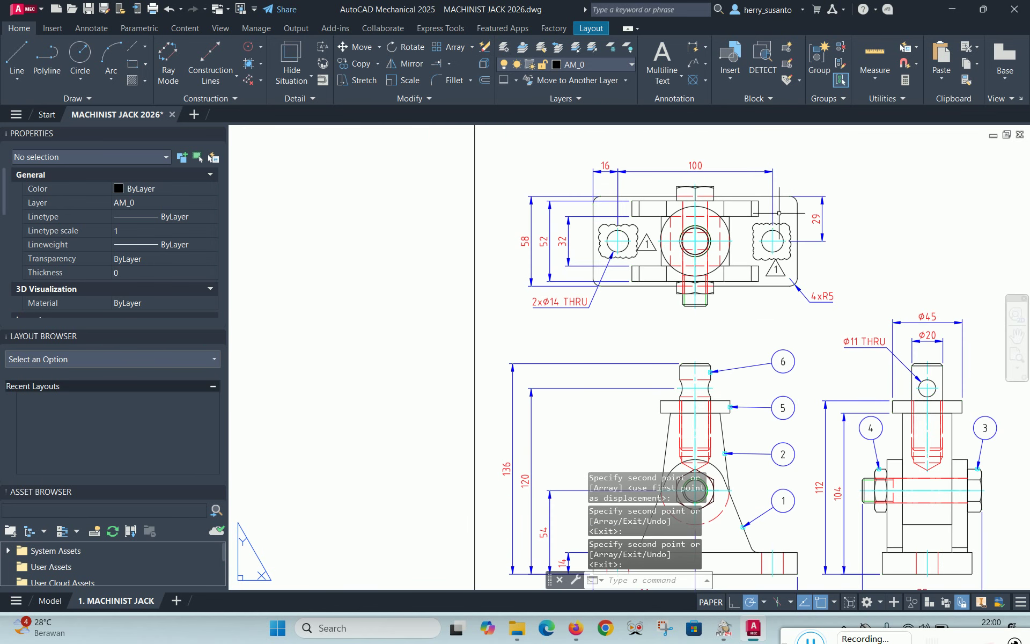
Examine the clouded holes and their revision triangles against the 2xØ14 THRU note, revision table and REVISI mark, ending with the whole sheet
scroll(919, 231, down, 2)
scroll(918, 231, up, 4)
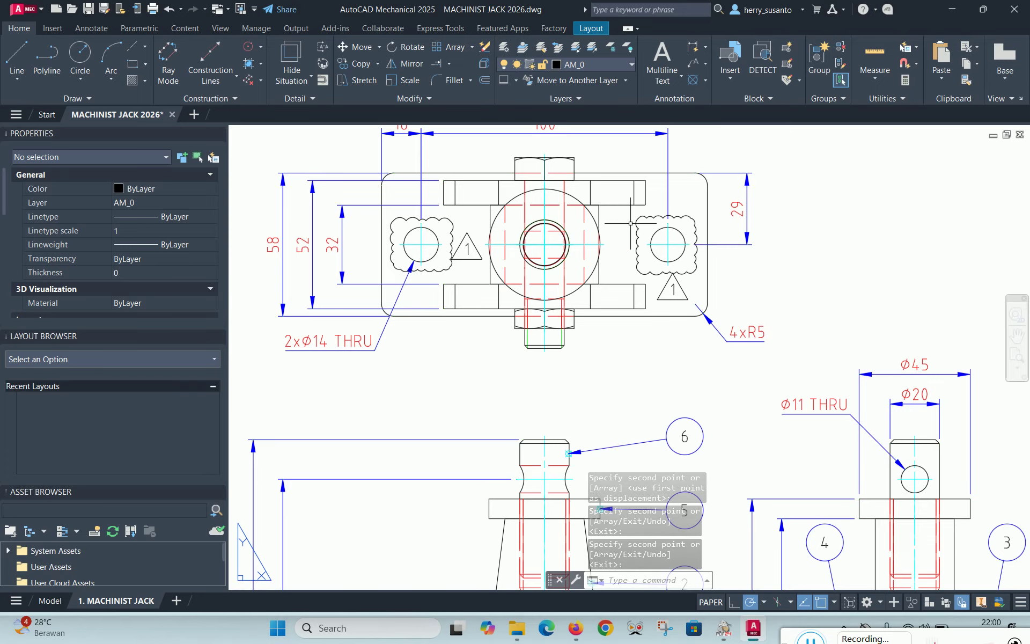
scroll(721, 304, down, 2)
scroll(504, 318, up, 4)
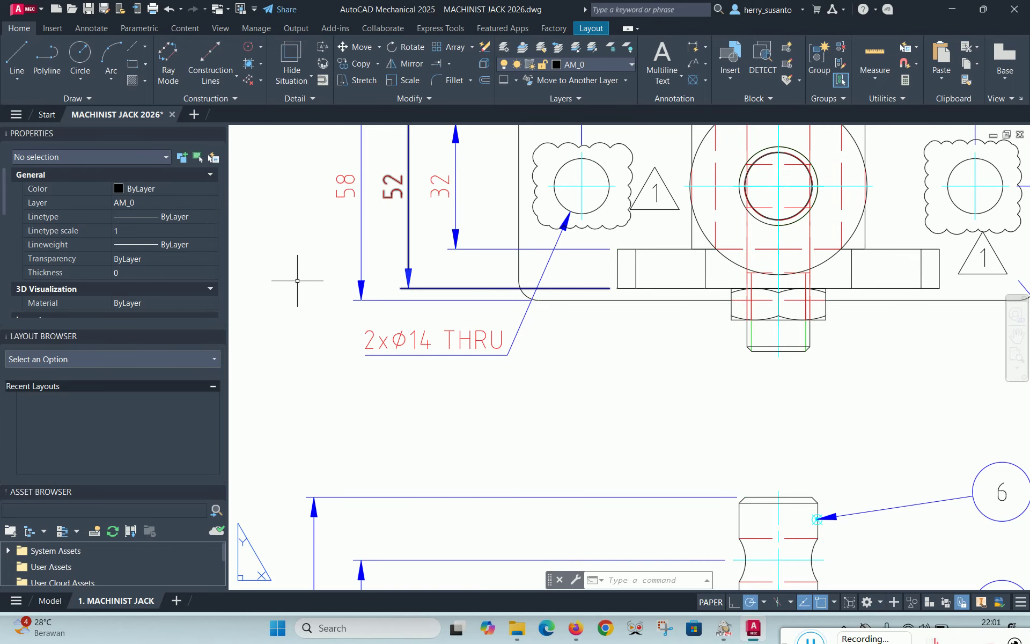
scroll(440, 256, down, 4)
scroll(684, 188, down, 7)
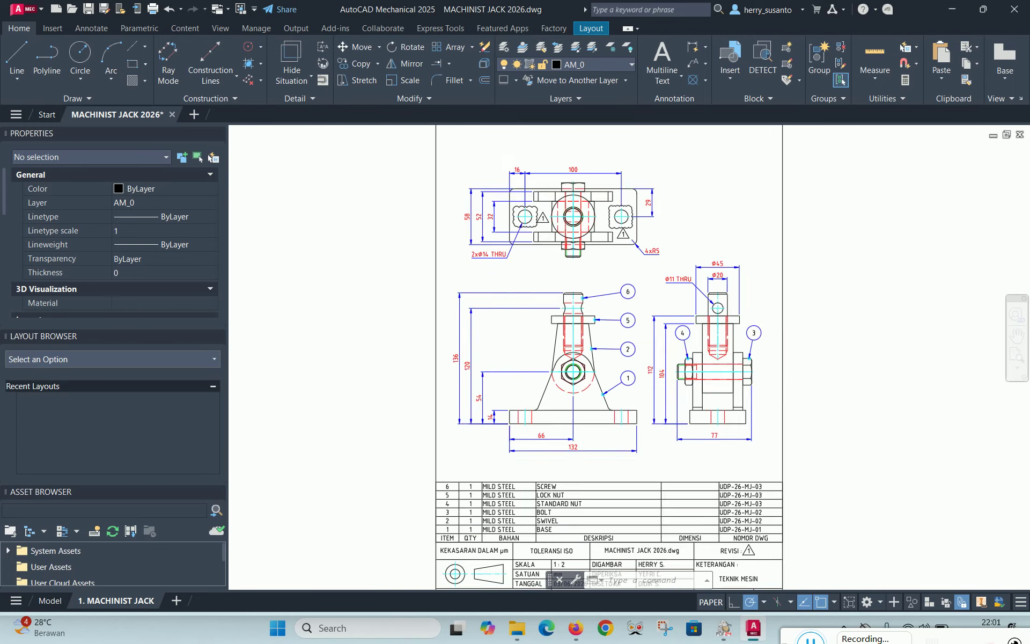
scroll(644, 300, up, 4)
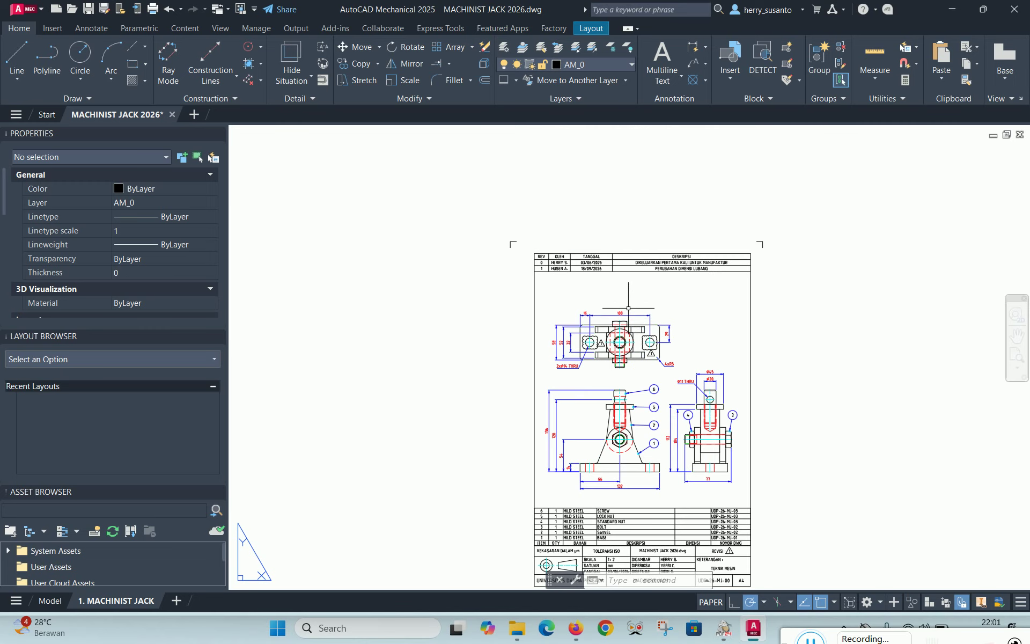
scroll(592, 292, up, 5)
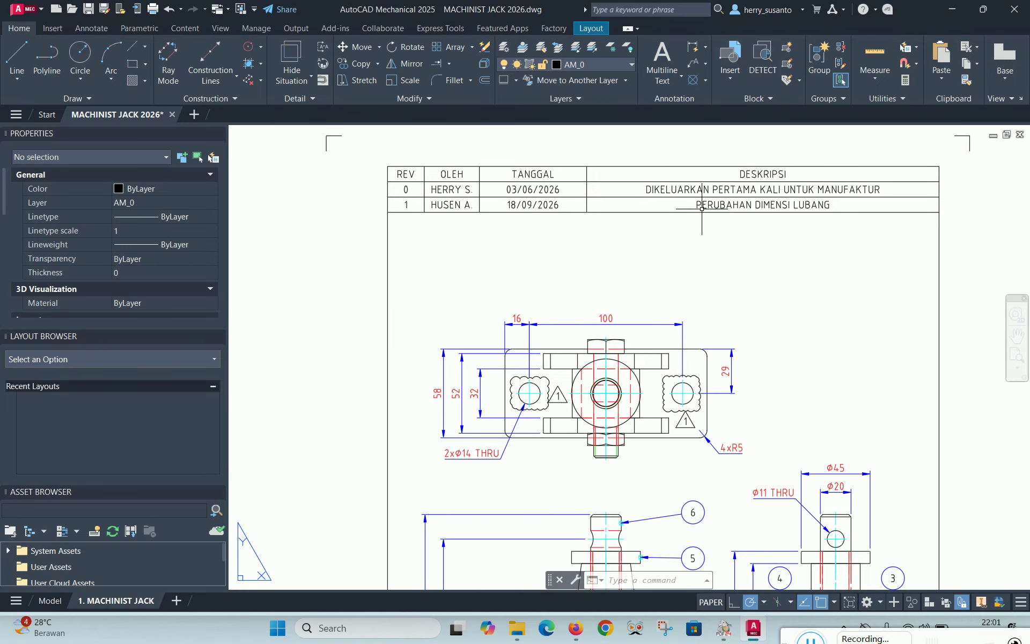
scroll(702, 215, down, 5)
scroll(643, 329, up, 5)
scroll(737, 351, up, 4)
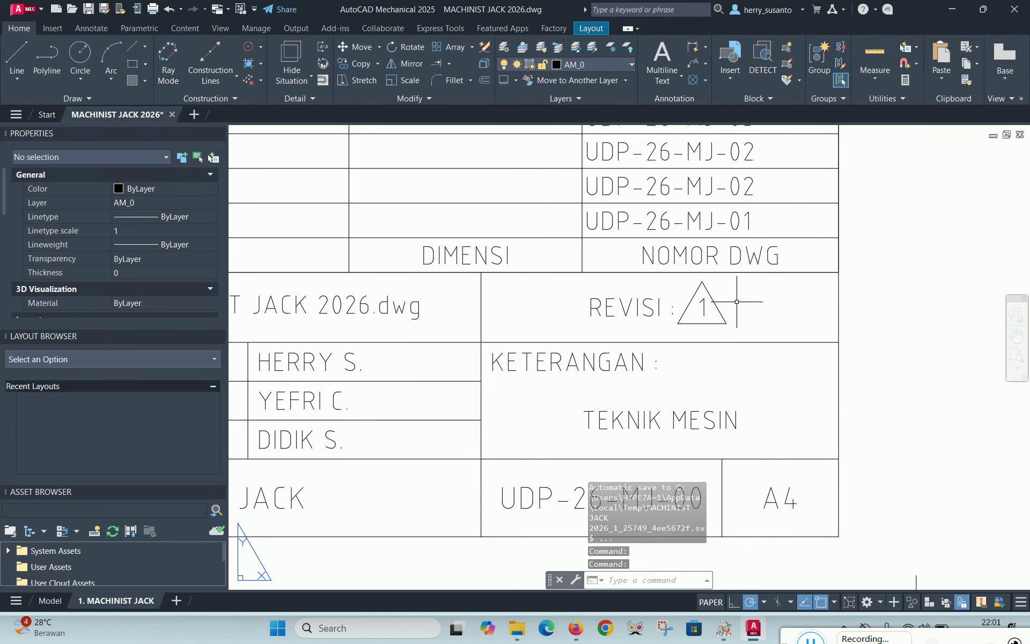
scroll(759, 345, down, 5)
scroll(688, 224, up, 7)
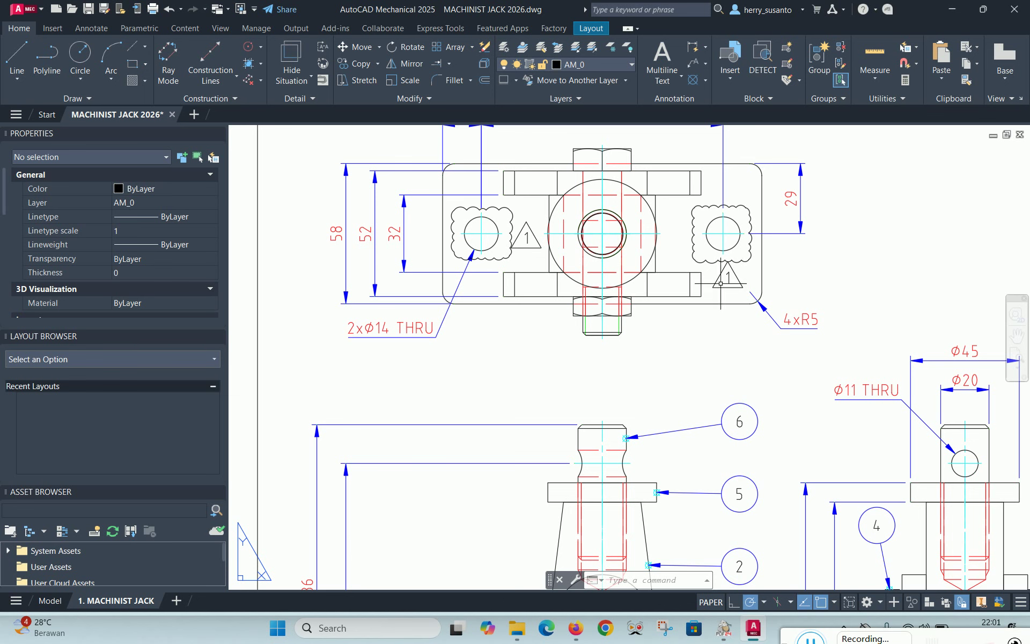
scroll(551, 225, down, 4)
scroll(632, 241, up, 7)
scroll(899, 332, down, 3)
scroll(690, 292, down, 2)
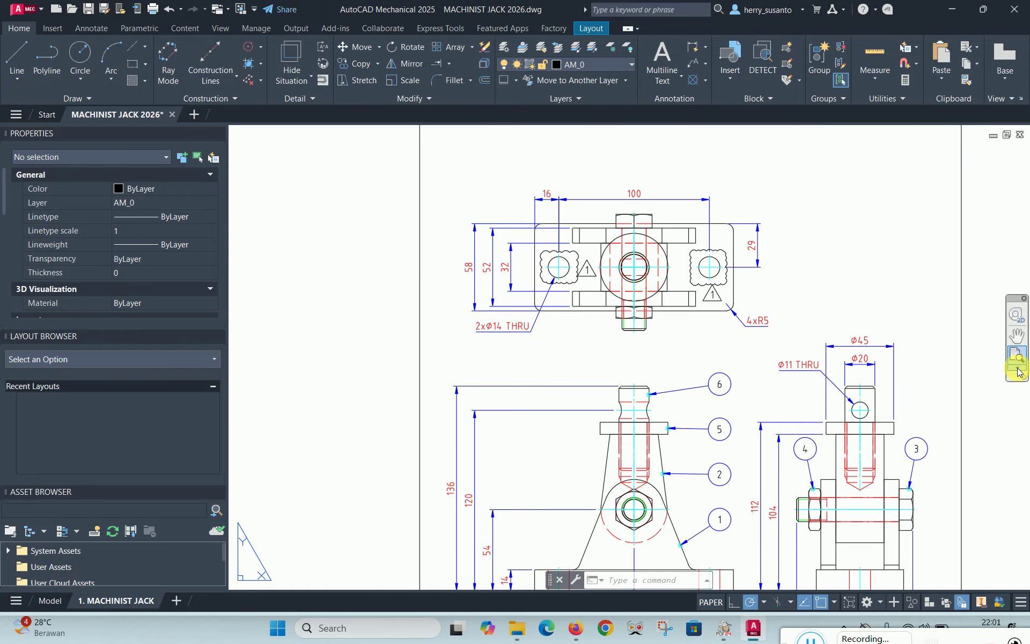
click(1017, 357)
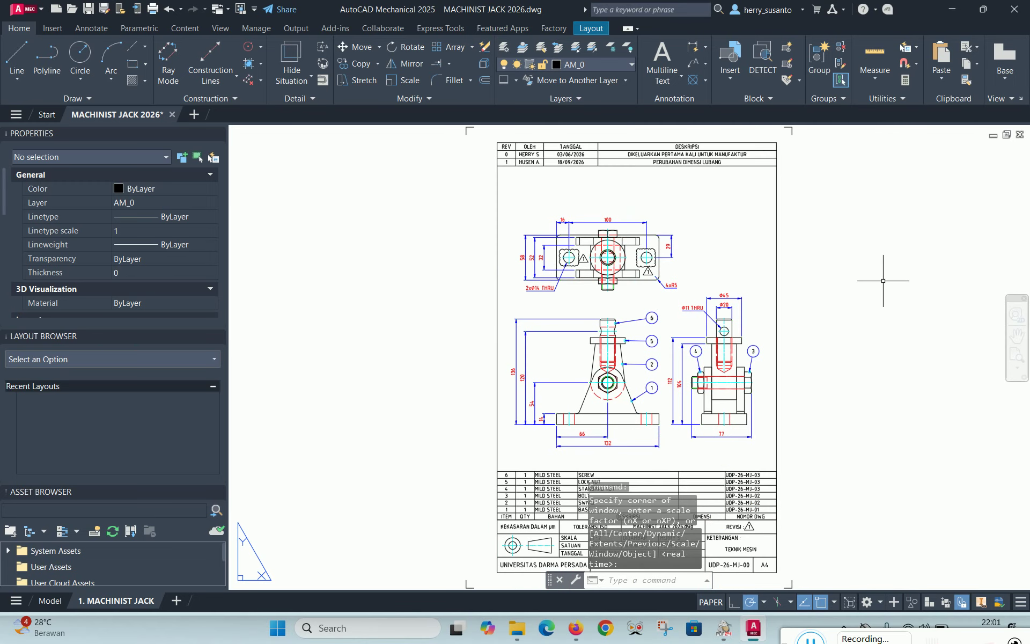